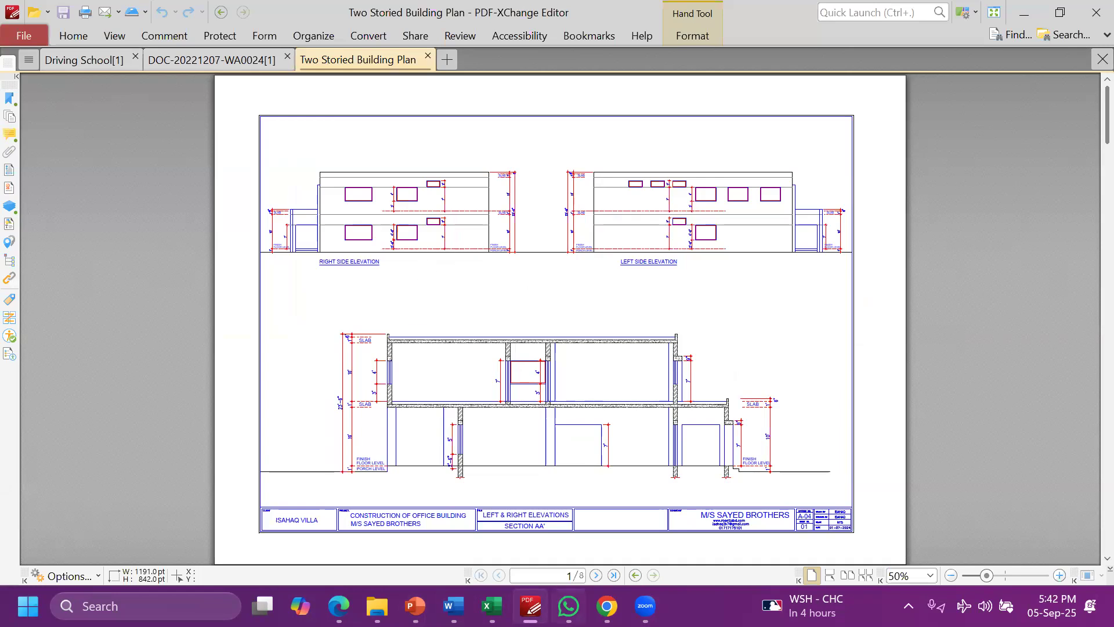
Check the training files shared in the WhatsApp group chat and return to the Two Storied Building Plan PDF
click(568, 606)
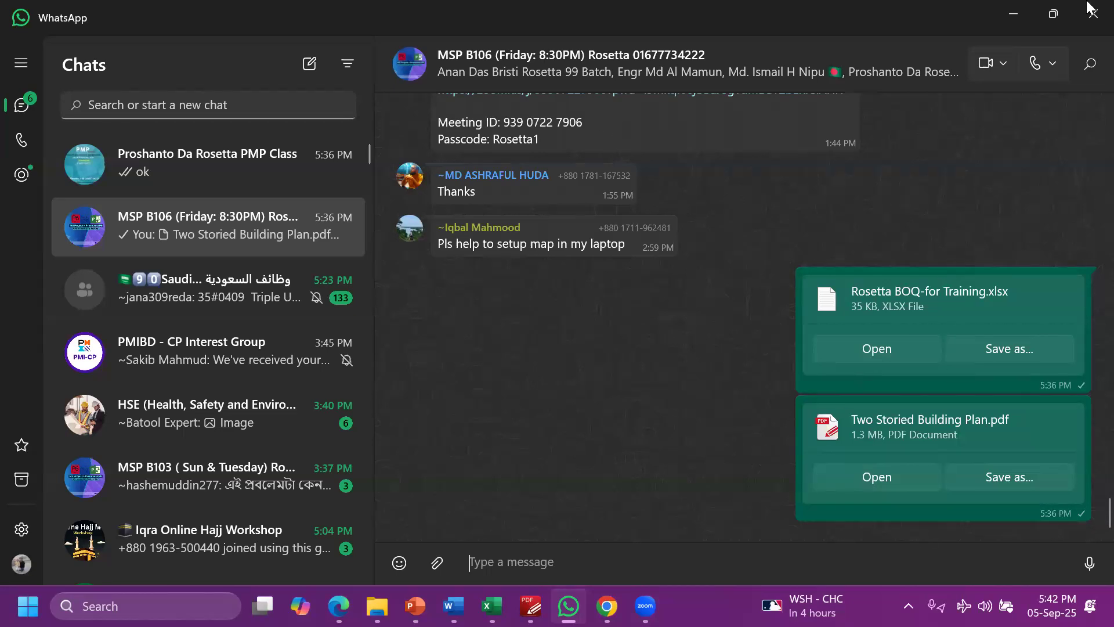
click(1014, 16)
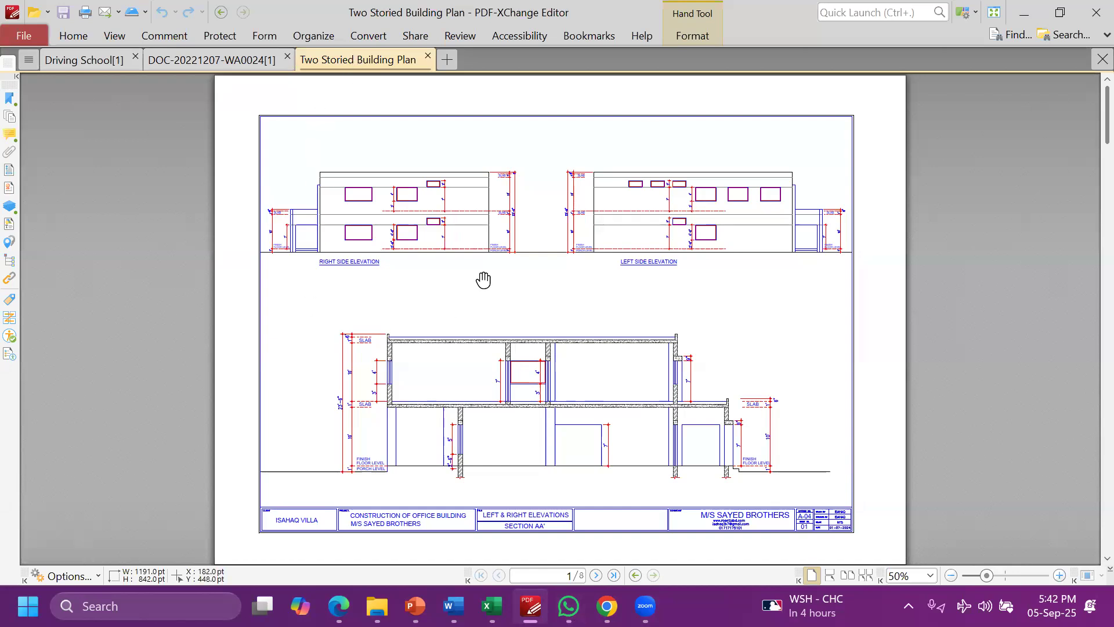
Look over the right and left side elevations on page 1 of the building plan
scroll(483, 280, down, 1)
scroll(483, 280, down, 1)
scroll(484, 280, up, 1)
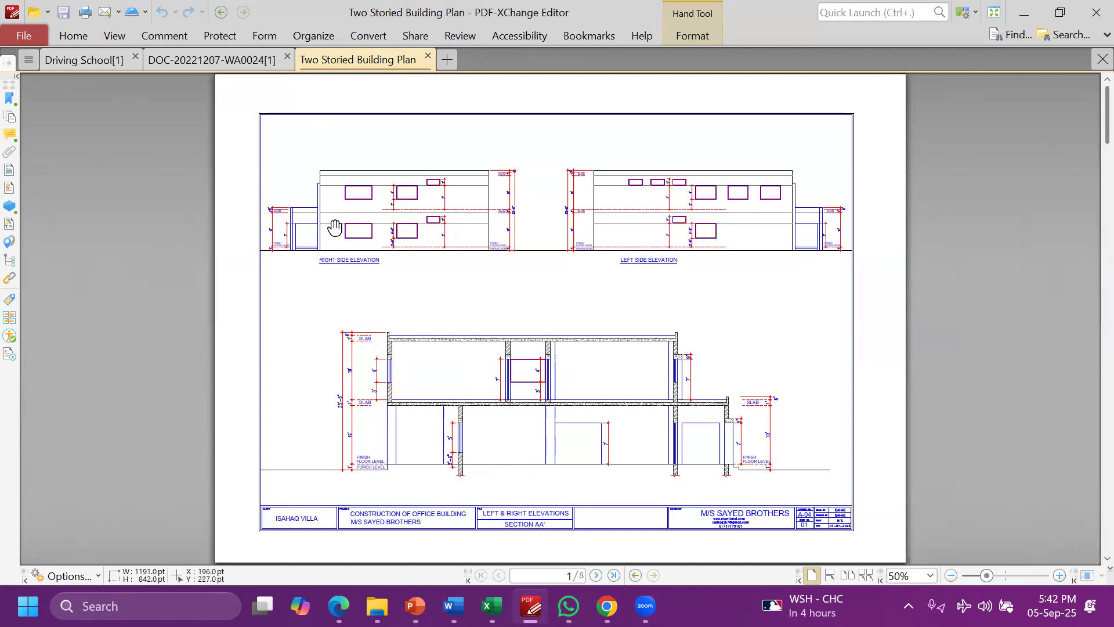
scroll(336, 221, up, 5)
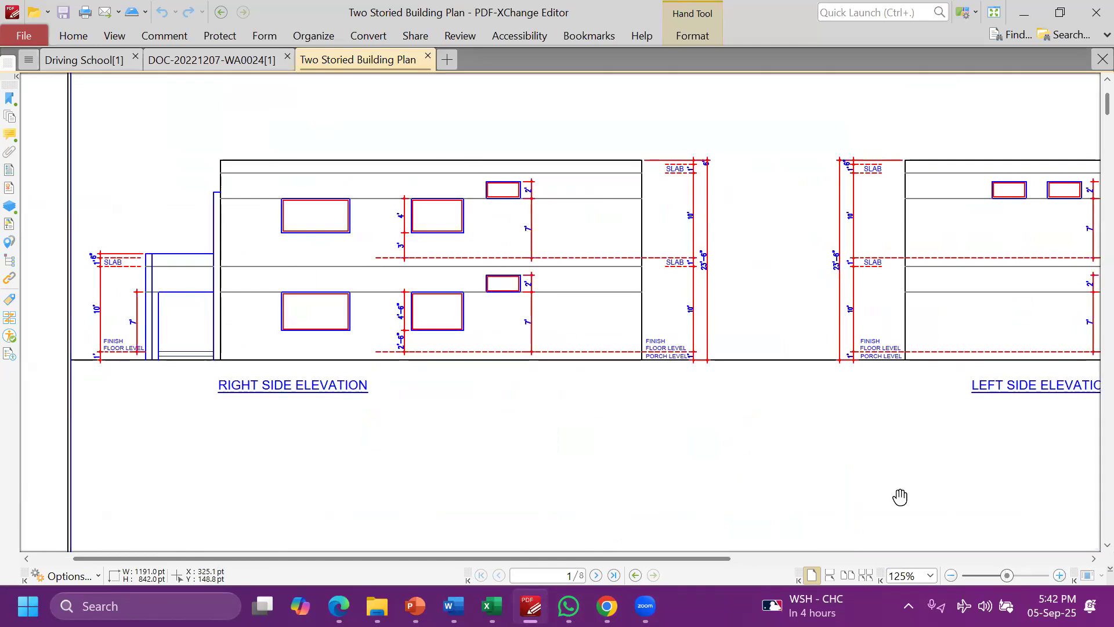
drag(849, 488, 504, 447)
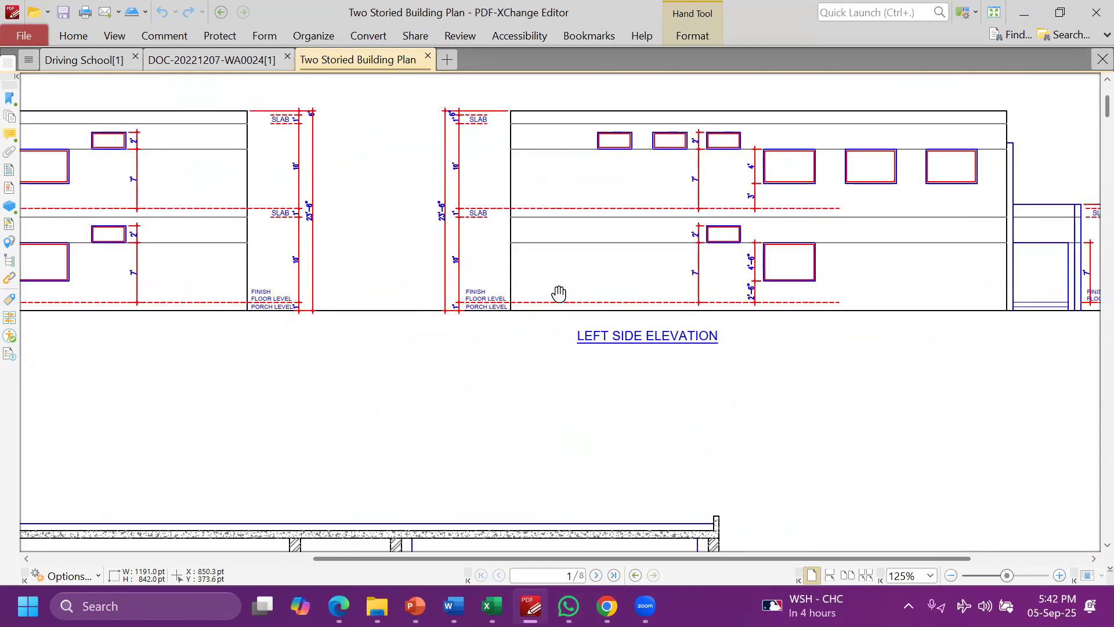
scroll(823, 261, down, 1)
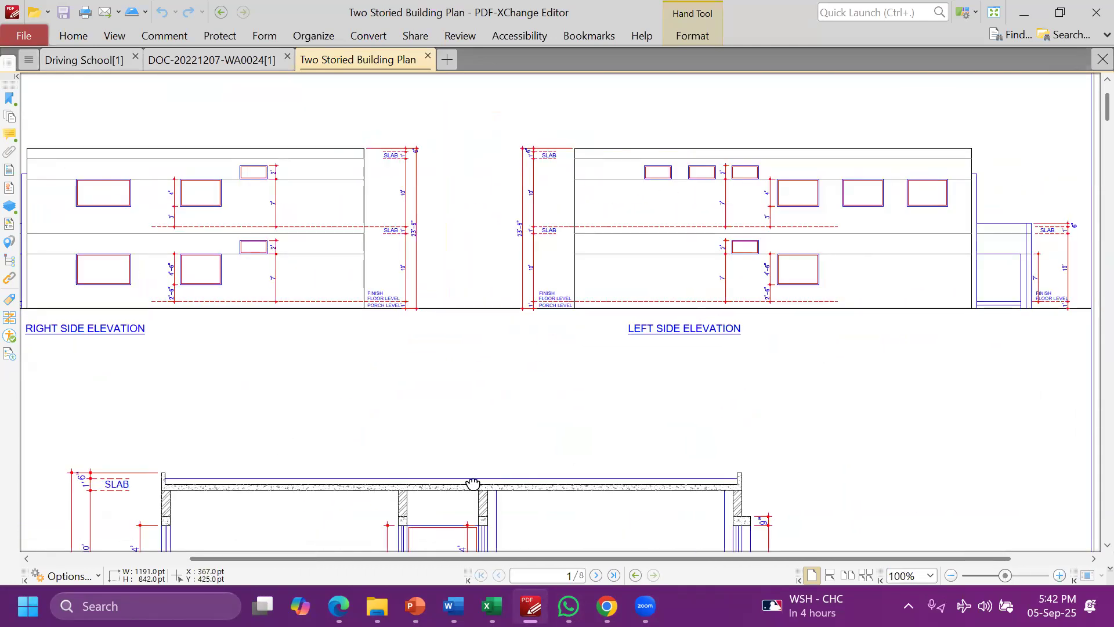
Examine the floor, slab and window height dimensions of the Right Side Elevation up close
scroll(226, 347, up, 2)
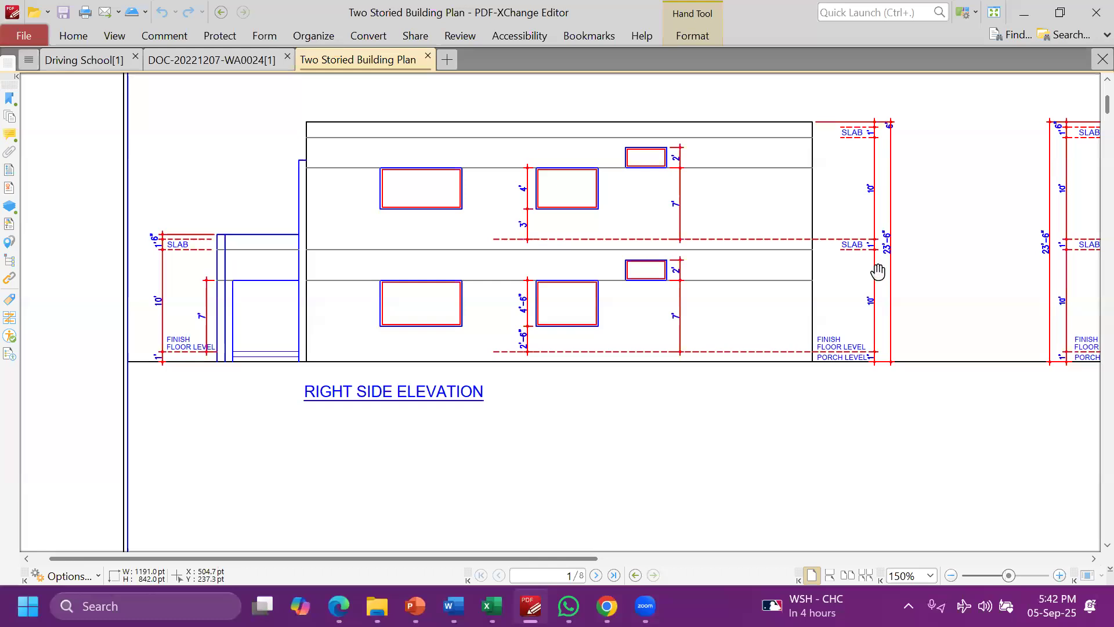
ctrl+scroll(874, 317, up, 2)
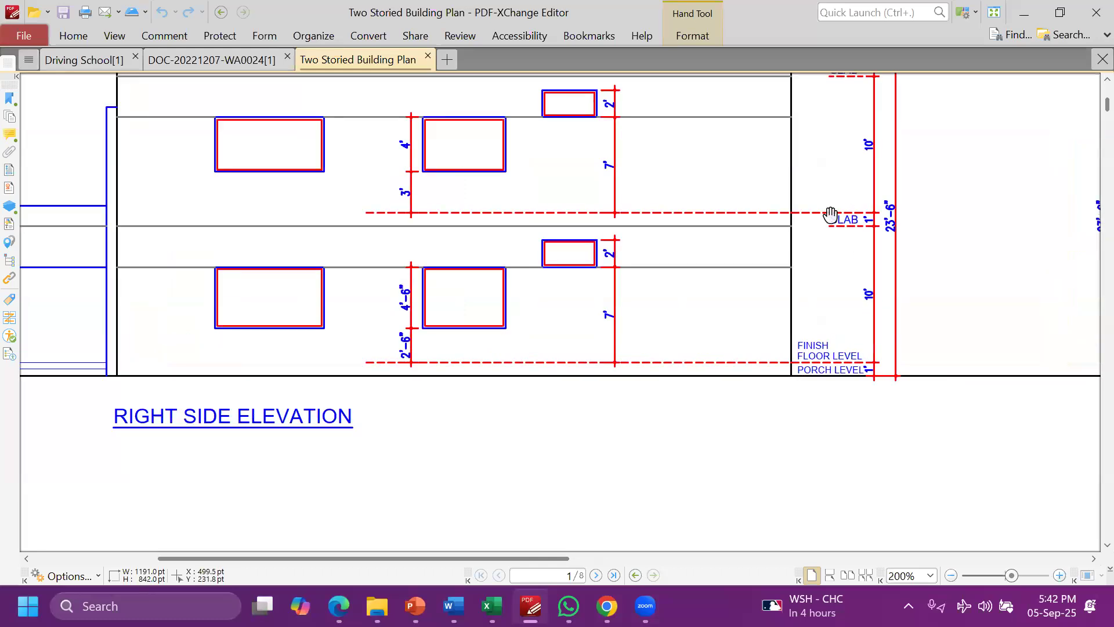
mouse_move(250, 286)
mouse_down()
mouse_move(7, 412)
mouse_move(921, 323)
mouse_up()
drag(581, 253, 836, 272)
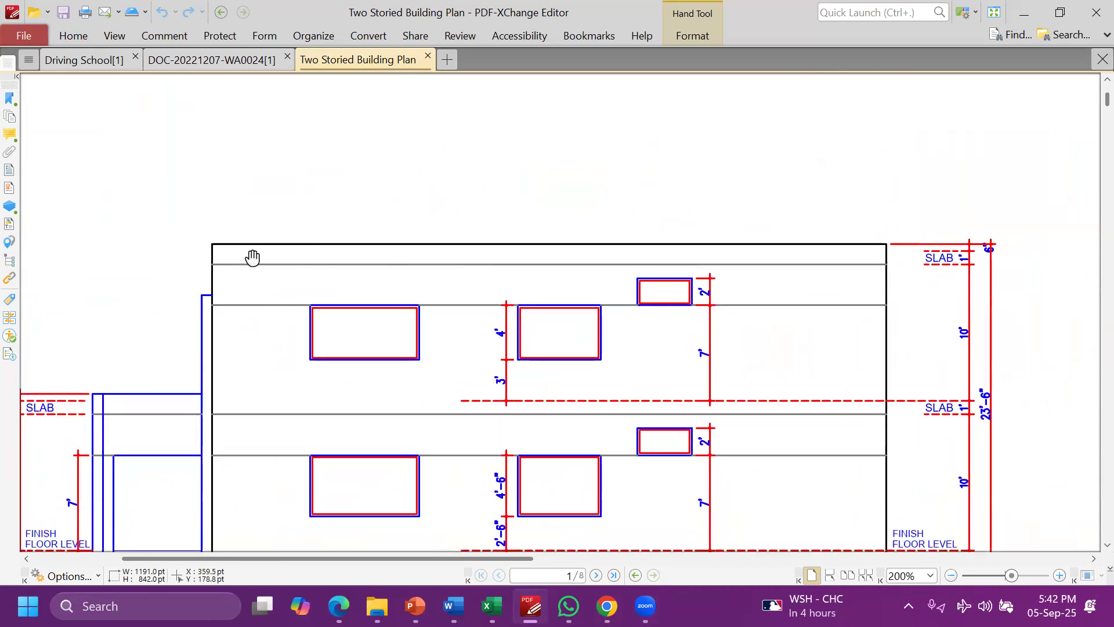
ctrl+scroll(423, 314, down, 4)
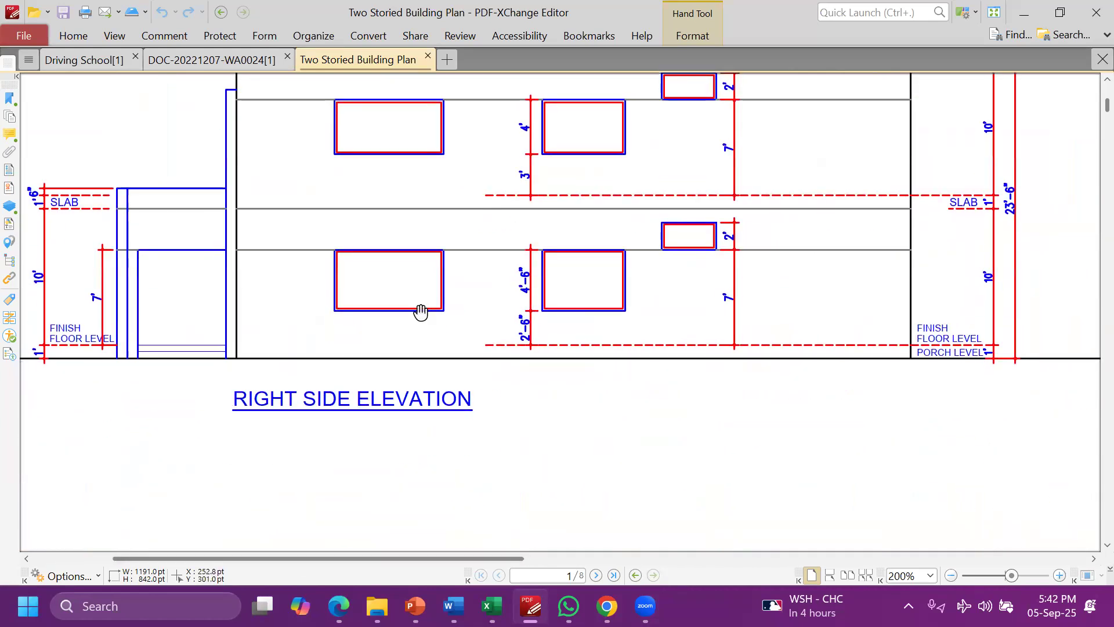
Examine Section AA' on page 1, including its slabs, walls, floor levels and door and window heights from end to end
scroll(531, 377, down, 3)
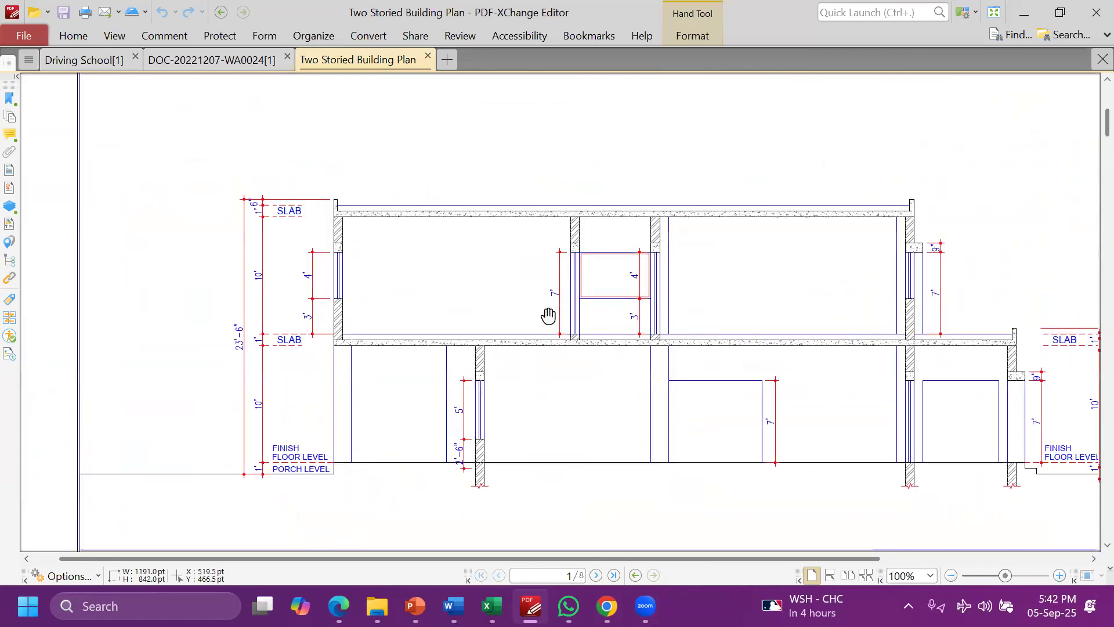
ctrl+scroll(551, 313, down, 1)
scroll(654, 288, up, 3)
scroll(653, 288, down, 3)
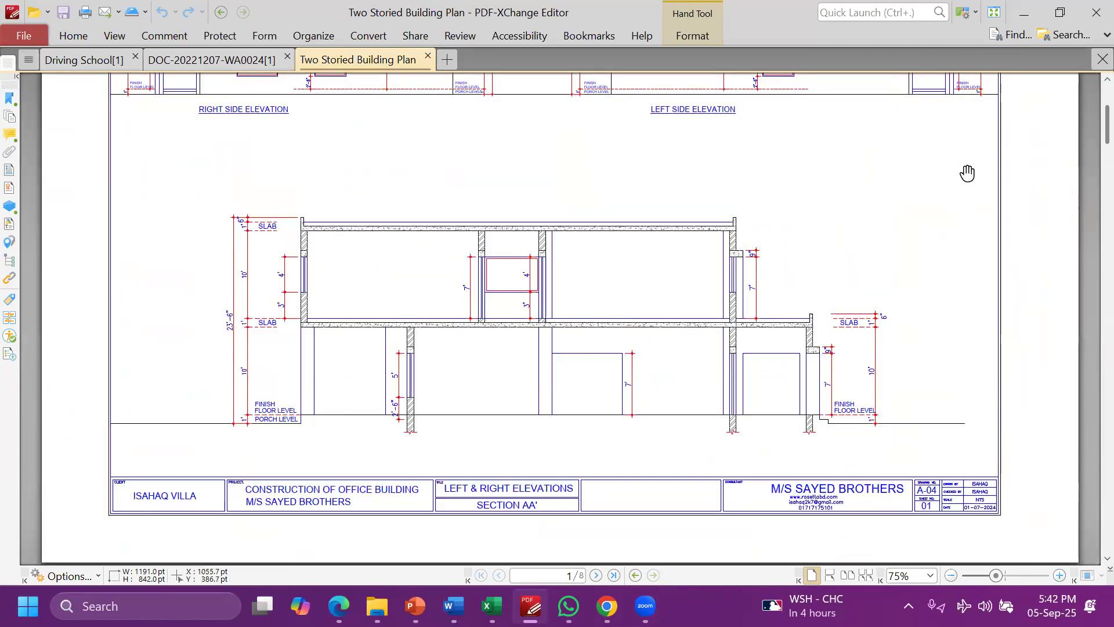
ctrl+scroll(250, 304, up, 2)
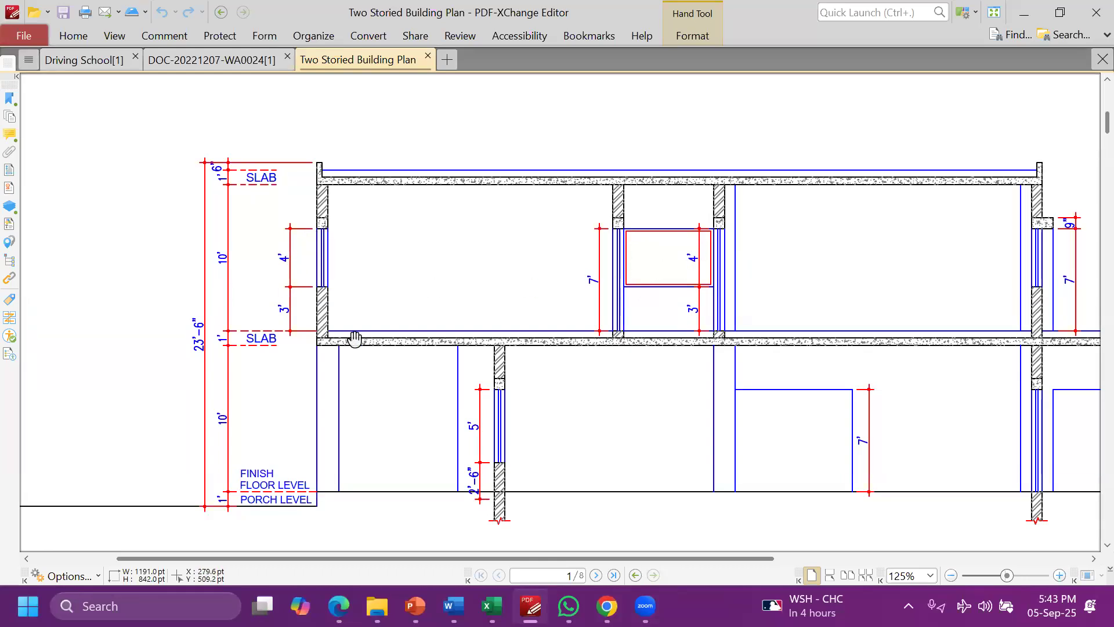
drag(354, 339, 337, 284)
drag(1005, 326, 834, 292)
drag(296, 343, 229, 291)
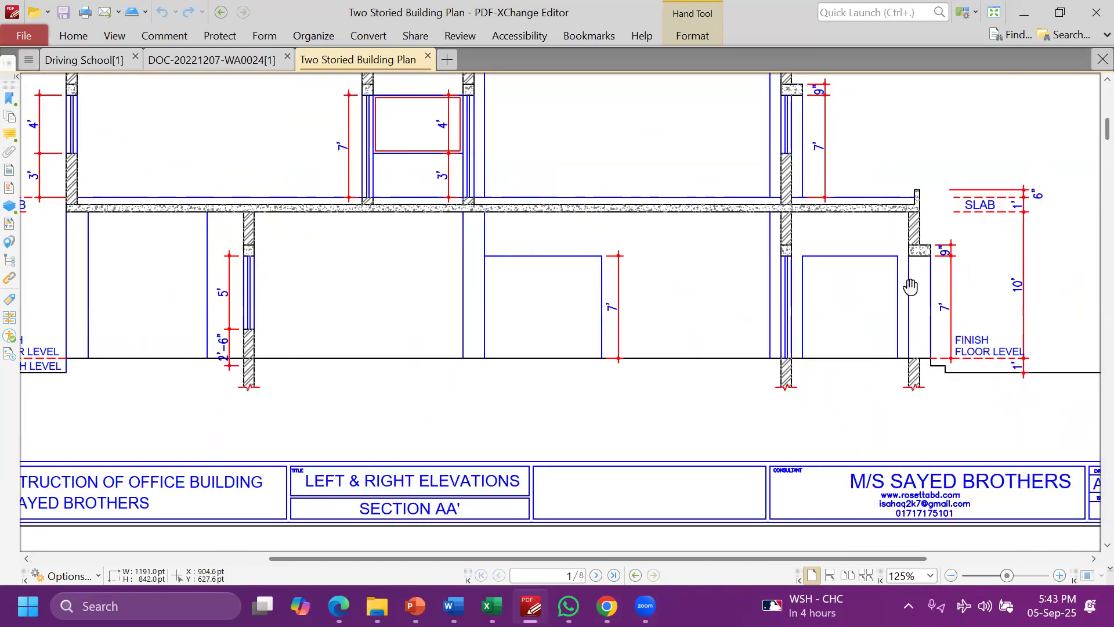
mouse_move(404, 366)
mouse_down()
mouse_move(641, 353)
mouse_move(801, 362)
mouse_up()
scroll(417, 325, down, 1)
scroll(417, 325, down, 1)
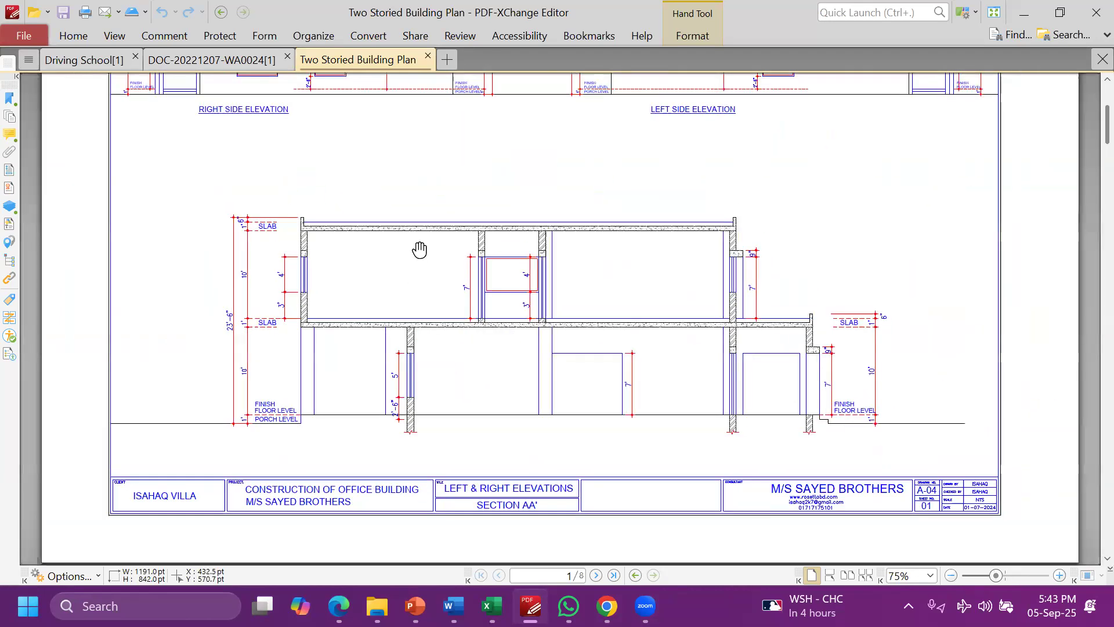
Go to page 2 and look over the full Front Elevation
click(596, 575)
scroll(481, 294, down, 1)
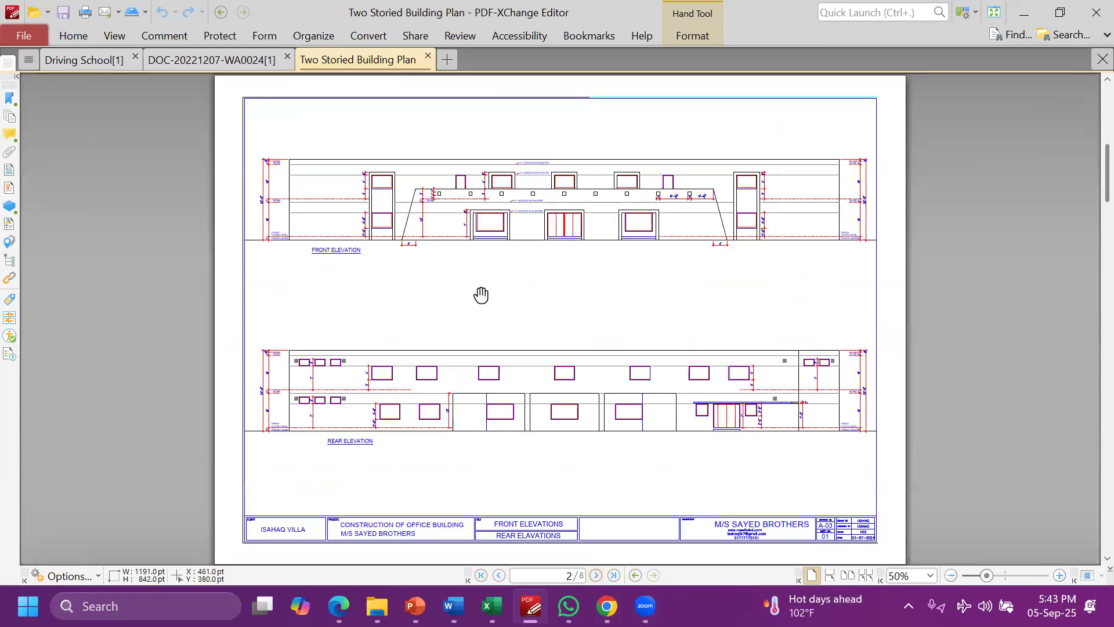
scroll(481, 295, up, 1)
scroll(470, 363, up, 1)
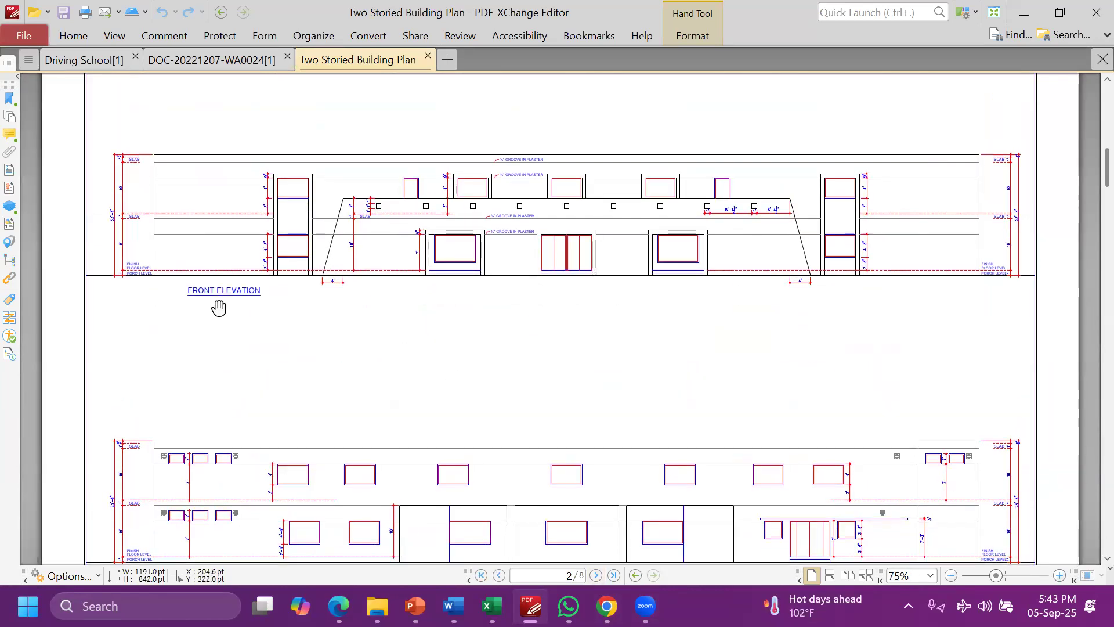
scroll(219, 307, up, 1)
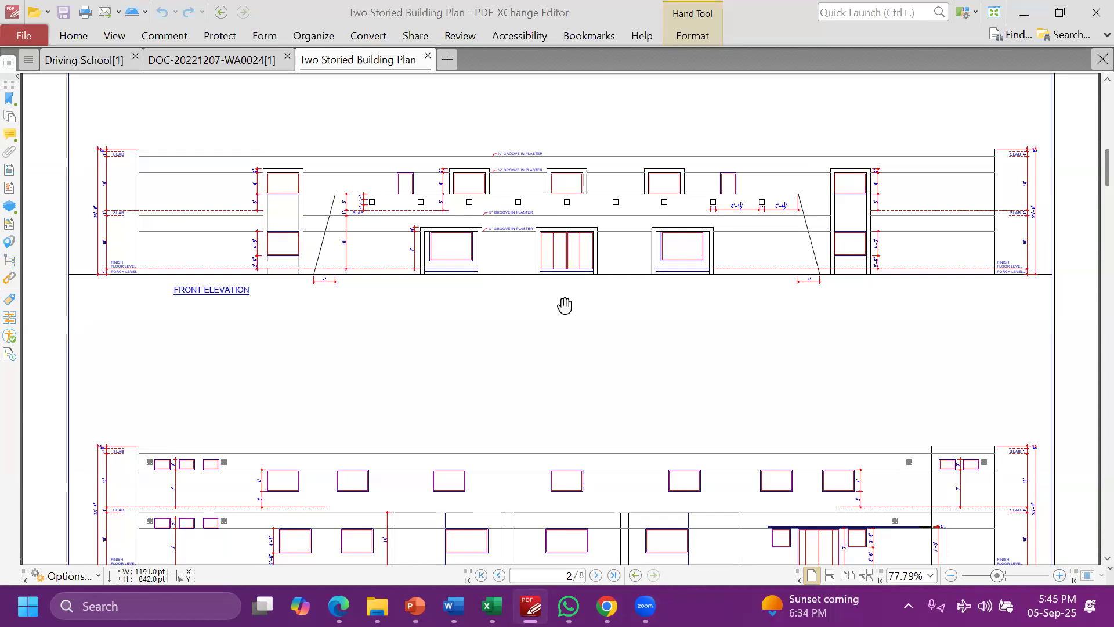
scroll(564, 305, up, 2)
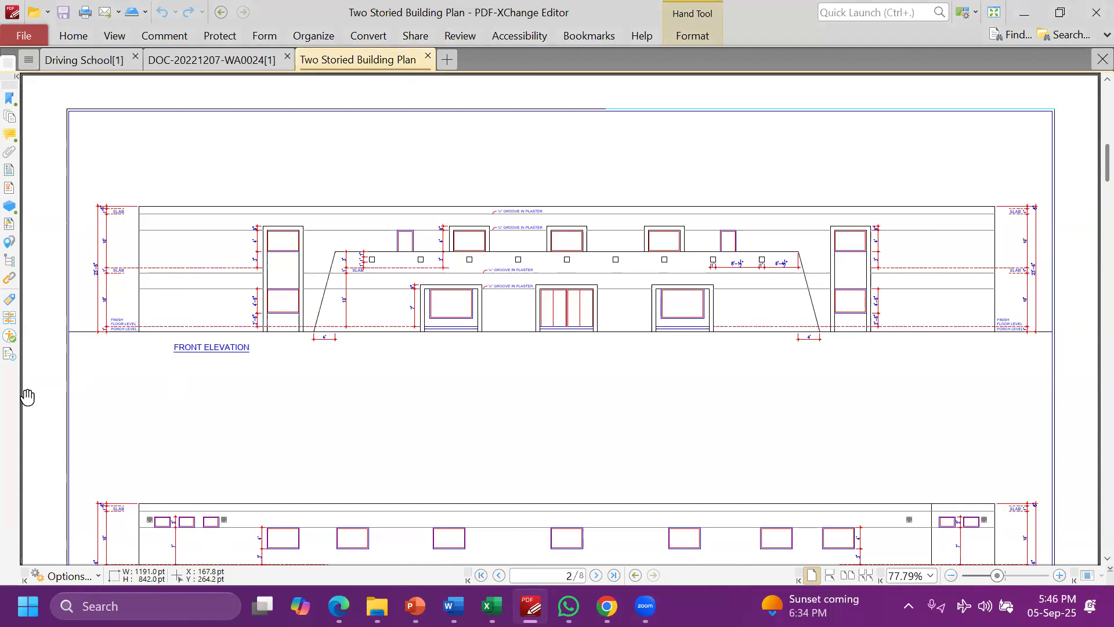
Examine the Front Elevation's level dimensions, windows, sloped porch edge and plaster groove notes in detail
scroll(217, 291, up, 5)
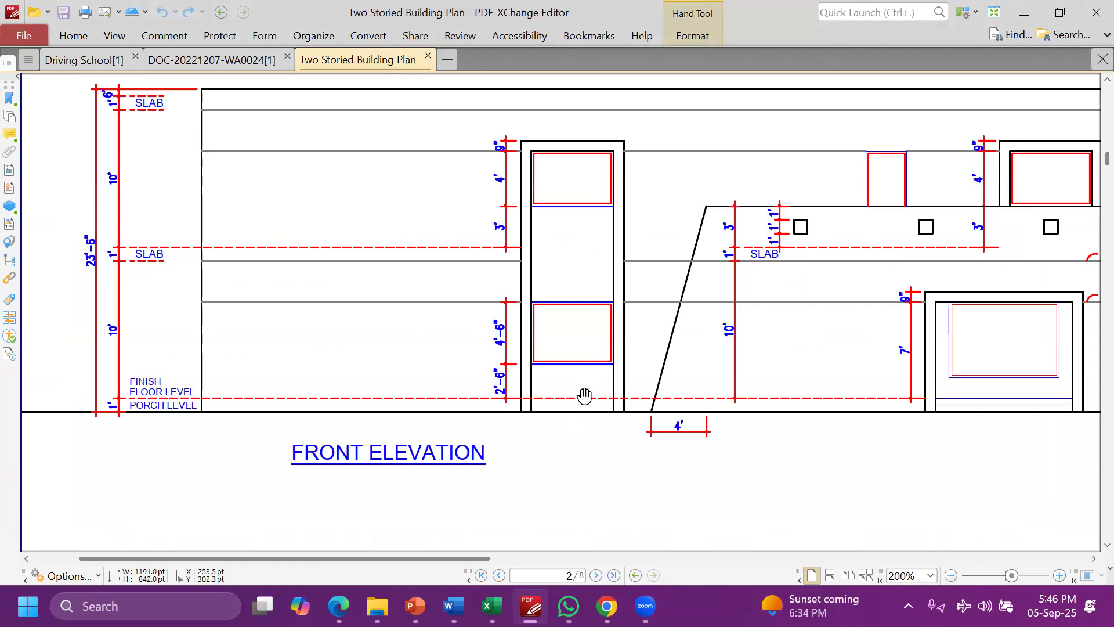
scroll(584, 391, down, 3)
scroll(584, 392, down, 5)
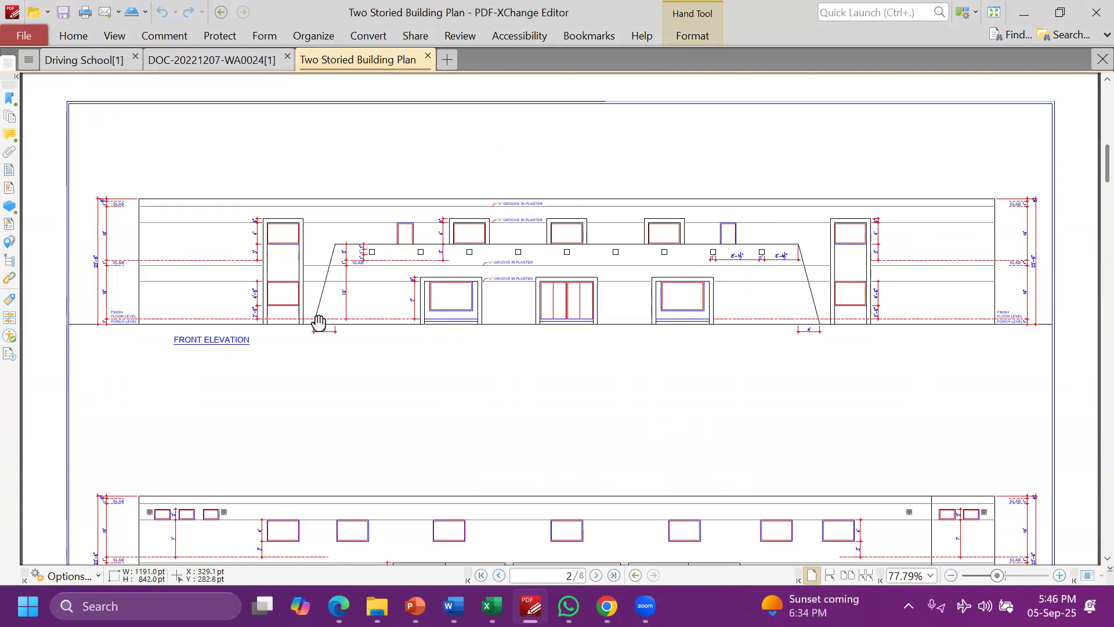
scroll(381, 231, up, 1)
scroll(551, 307, up, 1)
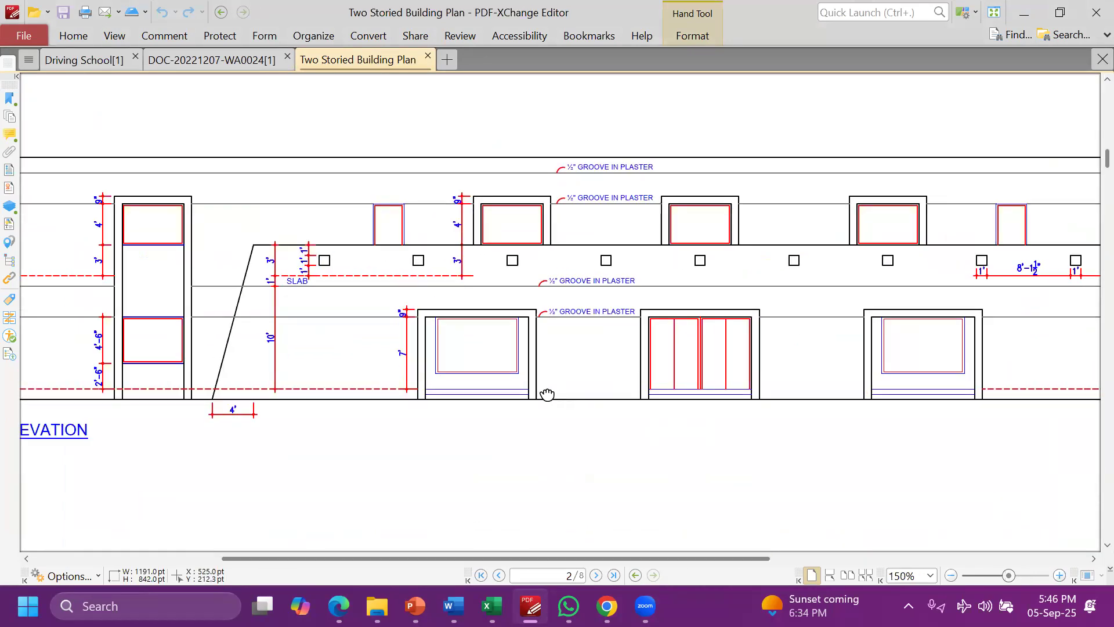
scroll(514, 348, up, 1)
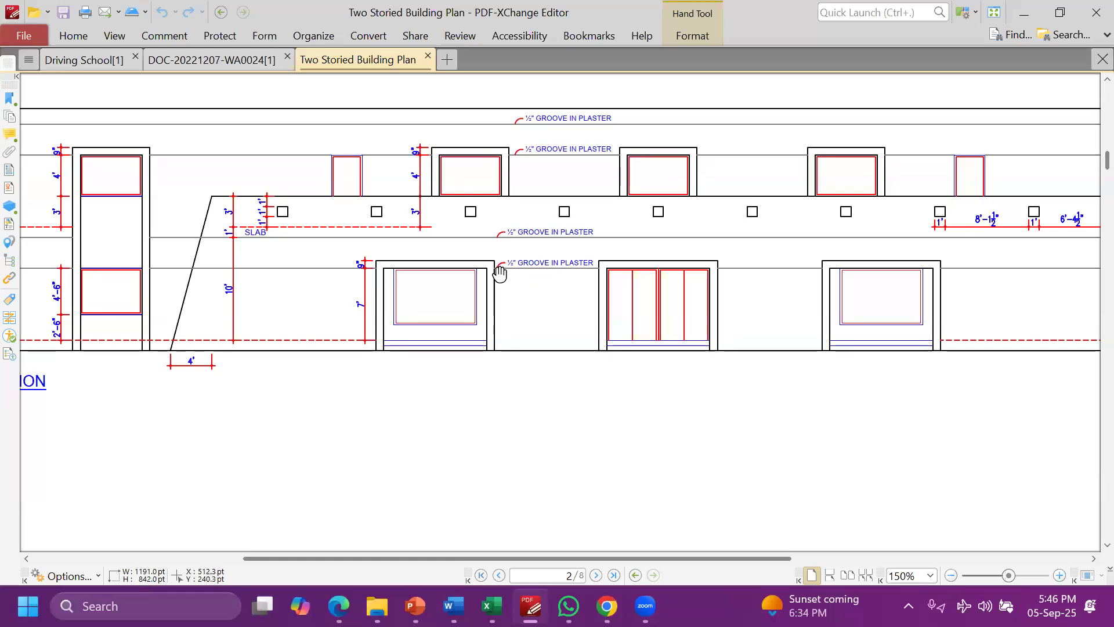
drag(81, 308, 379, 344)
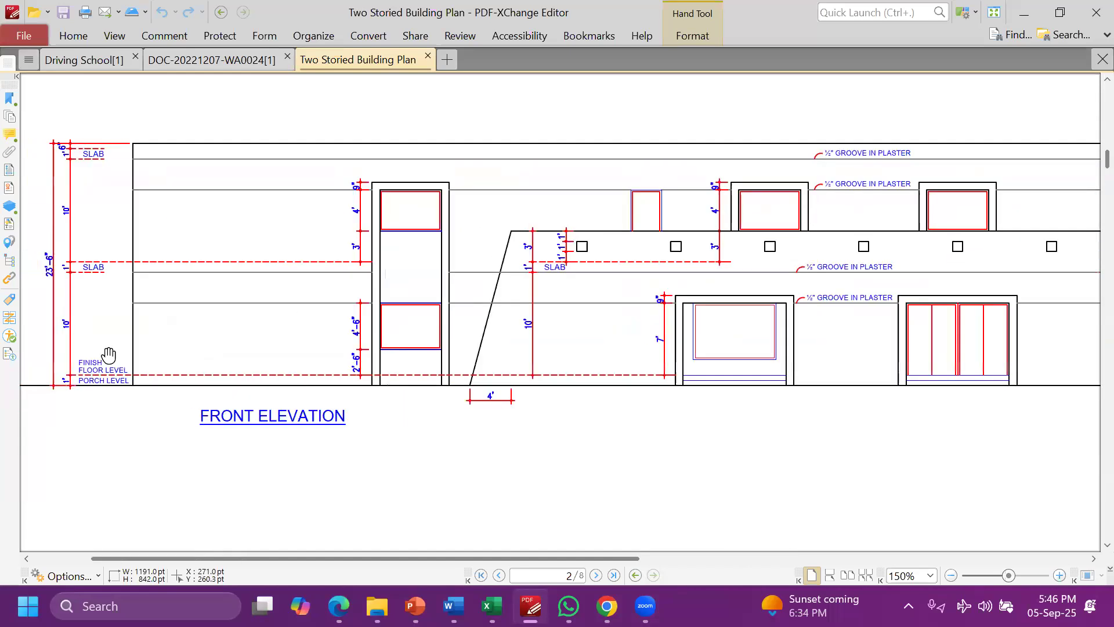
scroll(568, 340, right, 5)
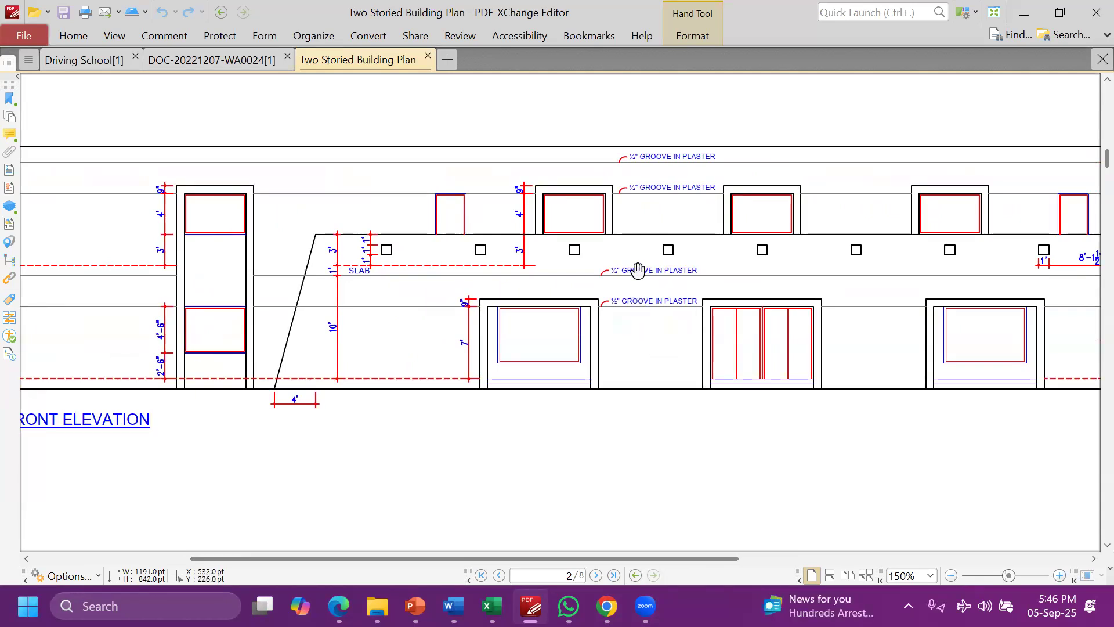
scroll(637, 267, down, 2)
scroll(636, 268, down, 1)
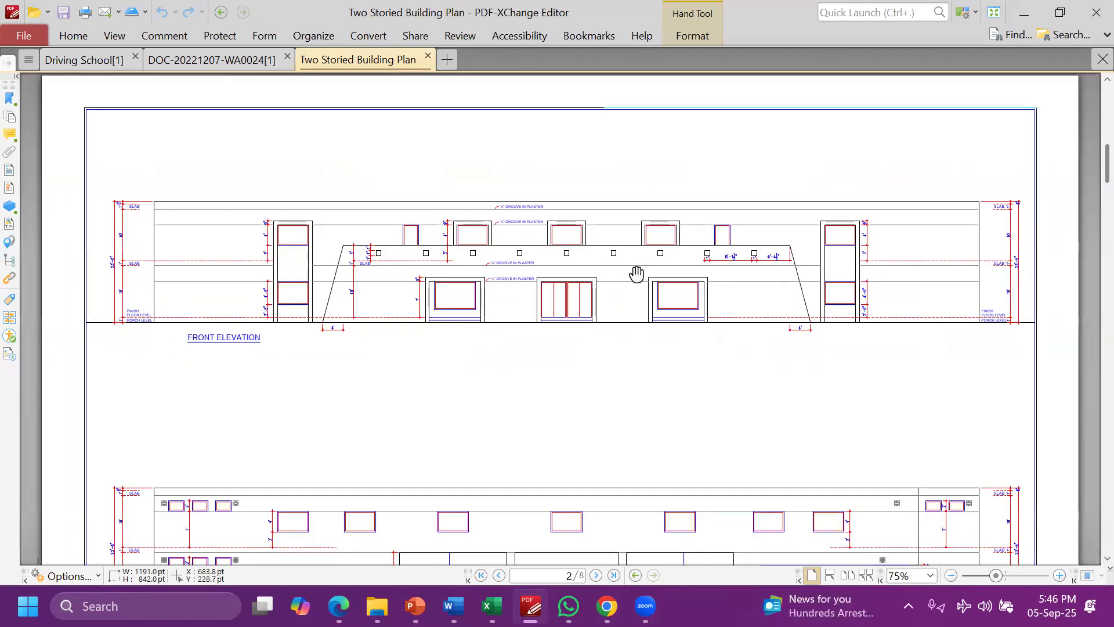
Examine the Rear Elevation on page 2 together with the sheet's title block
scroll(629, 383, down, 5)
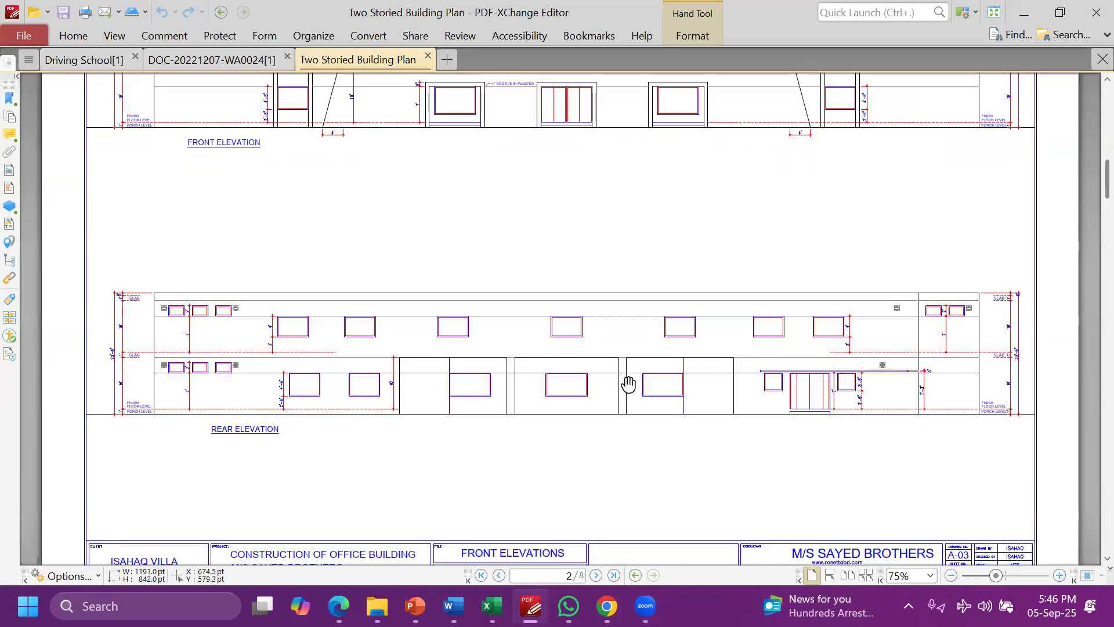
scroll(214, 407, up, 1)
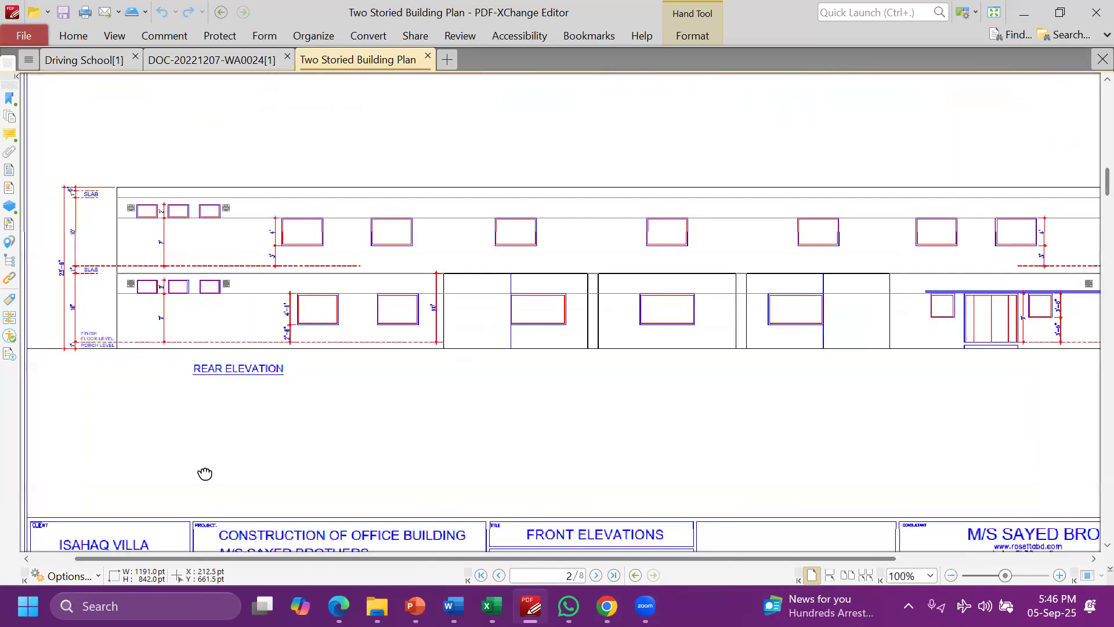
scroll(815, 242, down, 1)
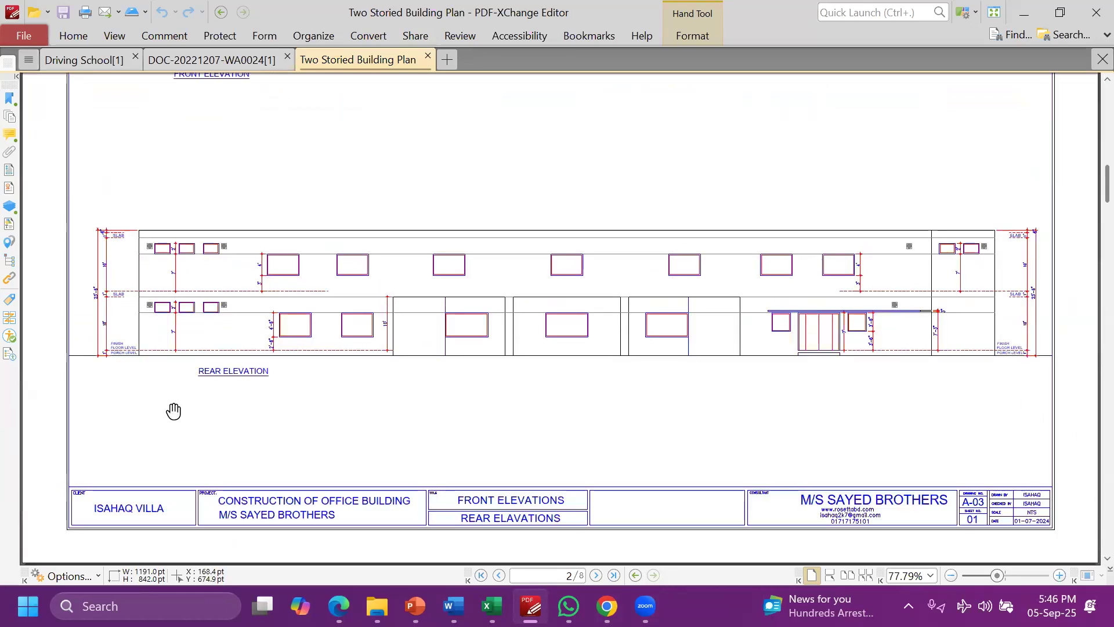
Examine the Column Footing Plan and its title block on page 3, and advance to page 4
scroll(427, 344, down, 8)
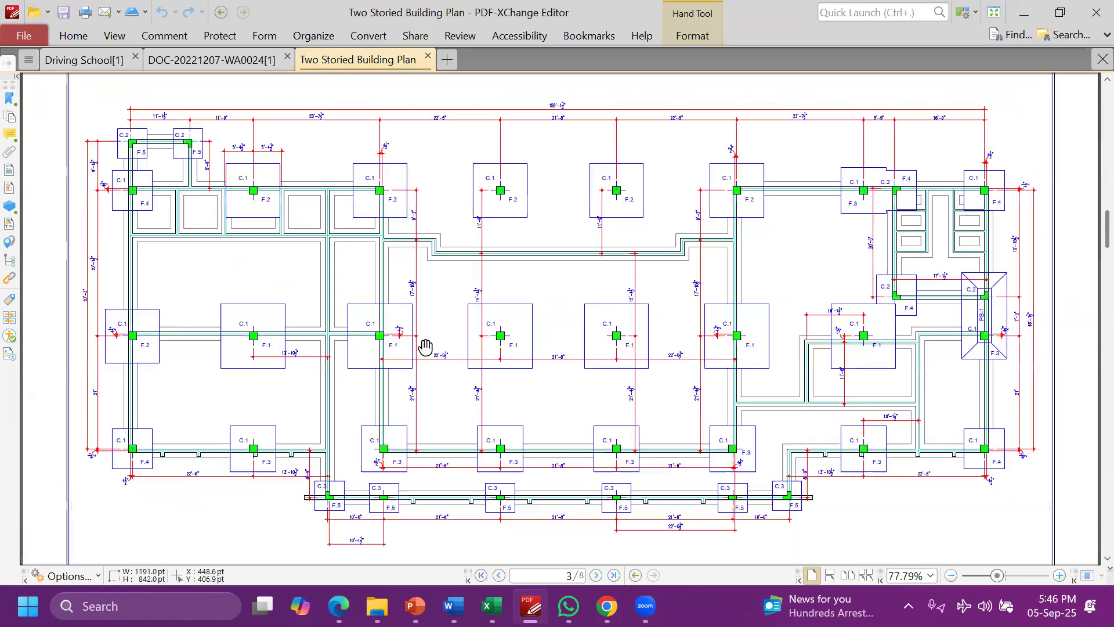
scroll(426, 347, up, 3)
scroll(518, 388, down, 5)
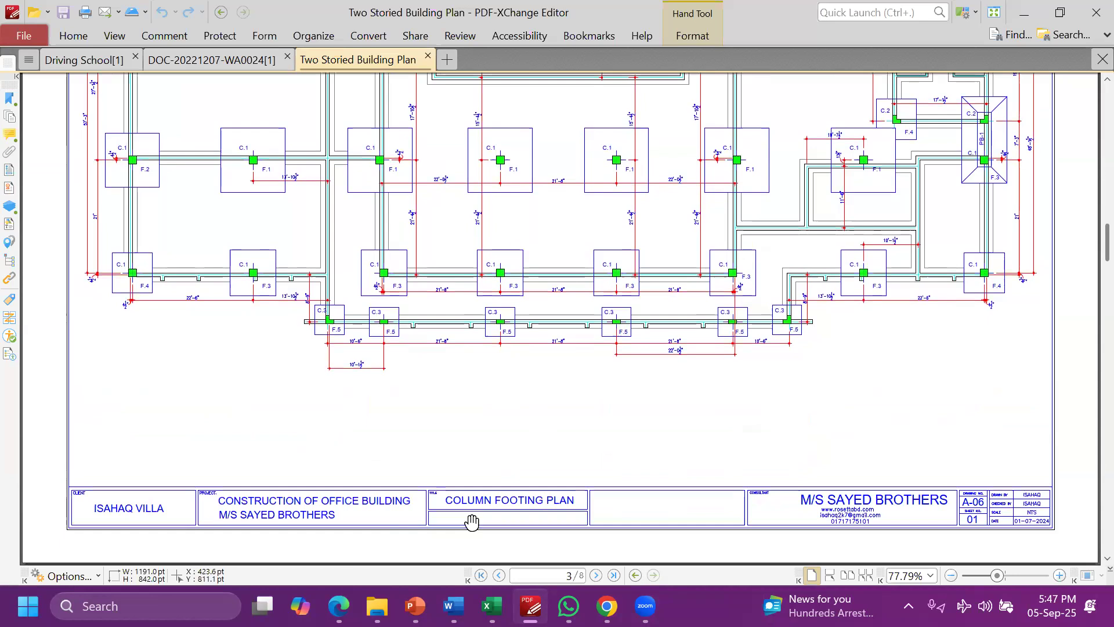
scroll(400, 472, up, 5)
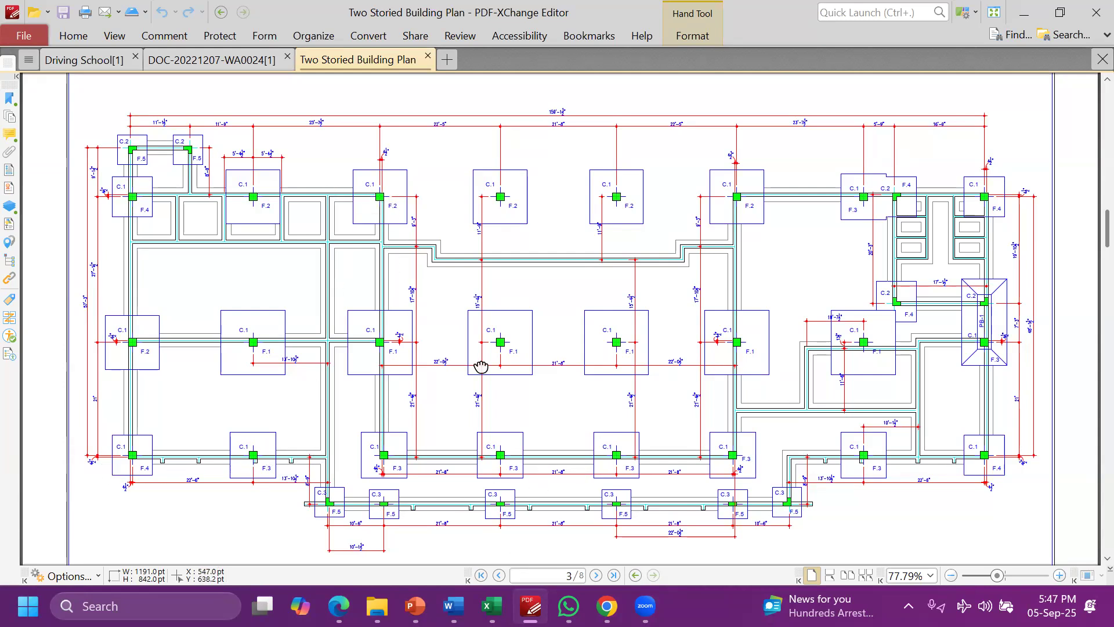
scroll(481, 365, down, 3)
scroll(169, 348, up, 3)
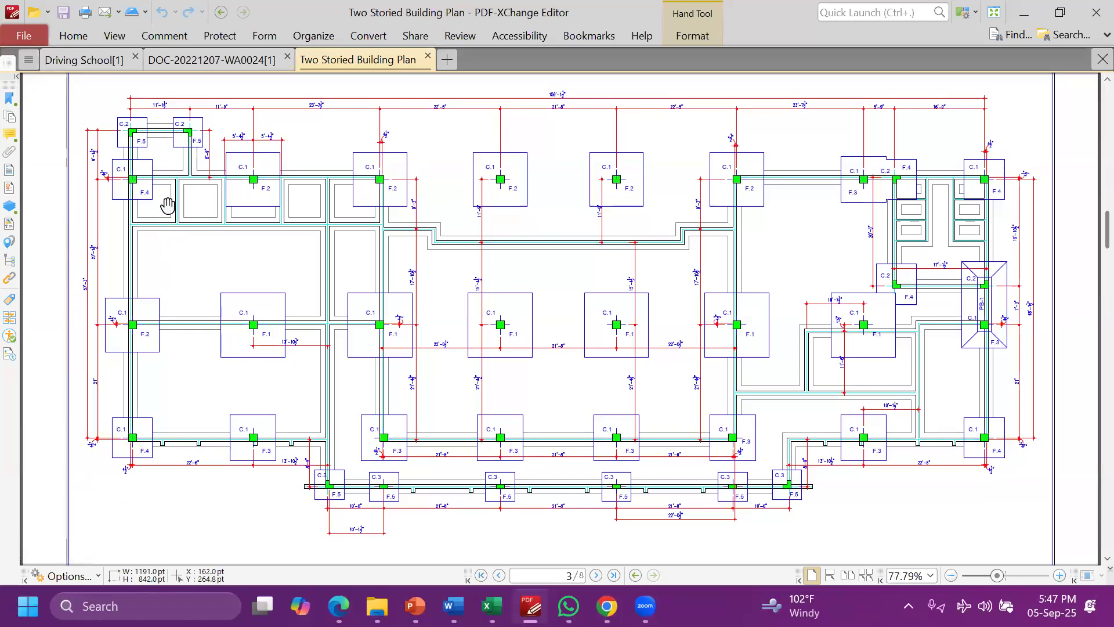
scroll(448, 242, down, 3)
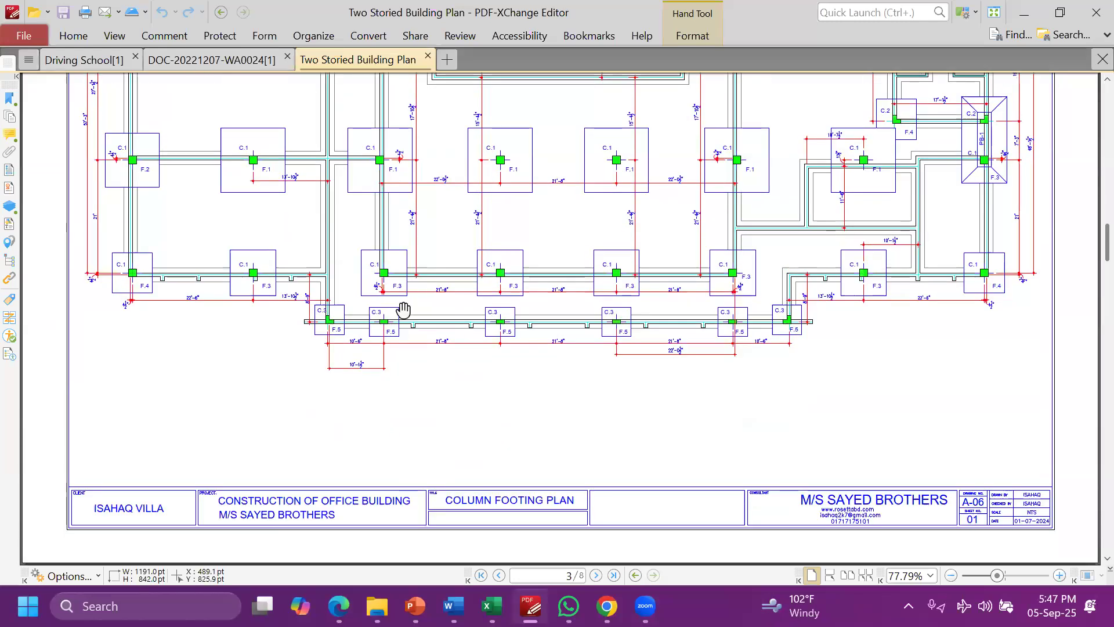
click(596, 575)
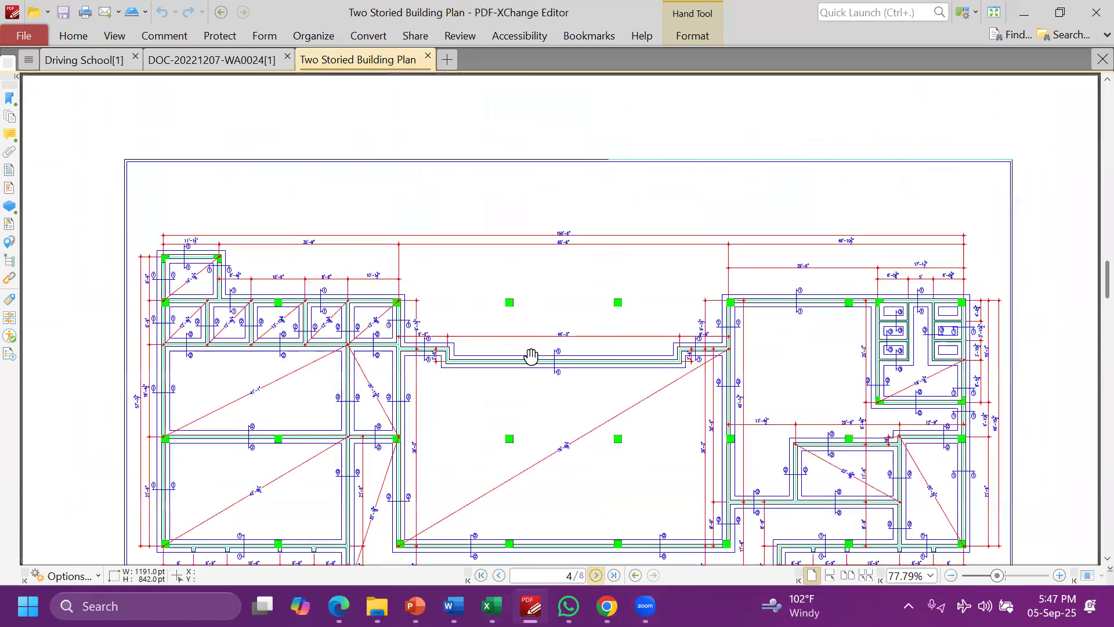
Examine the Excavation Plan and its title block on page 4, and advance to page 5
scroll(540, 254, down, 5)
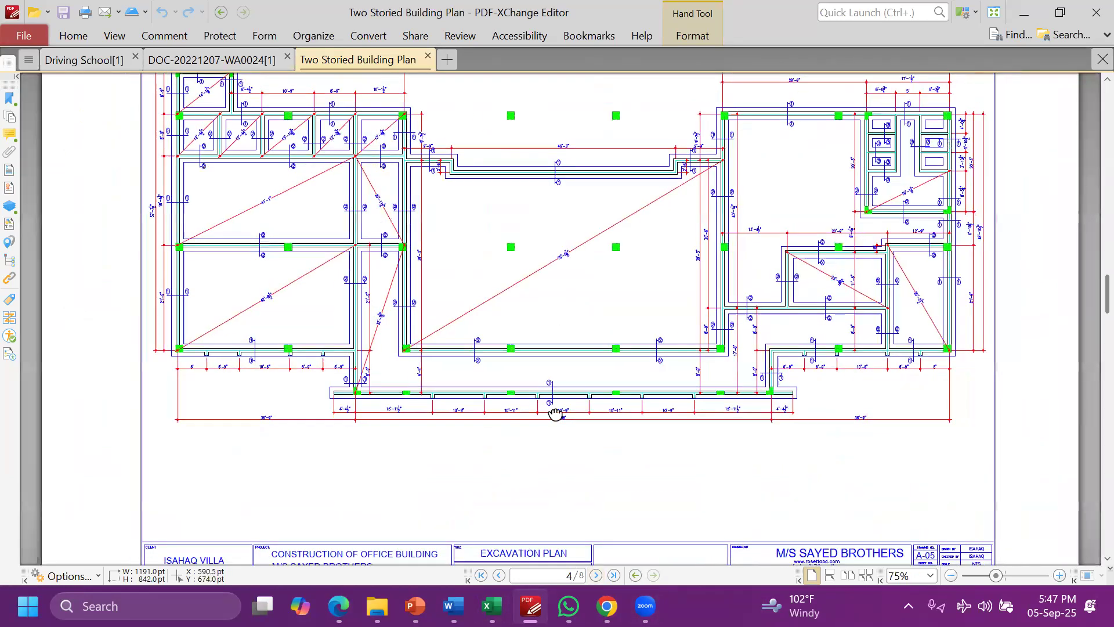
scroll(554, 348, up, 3)
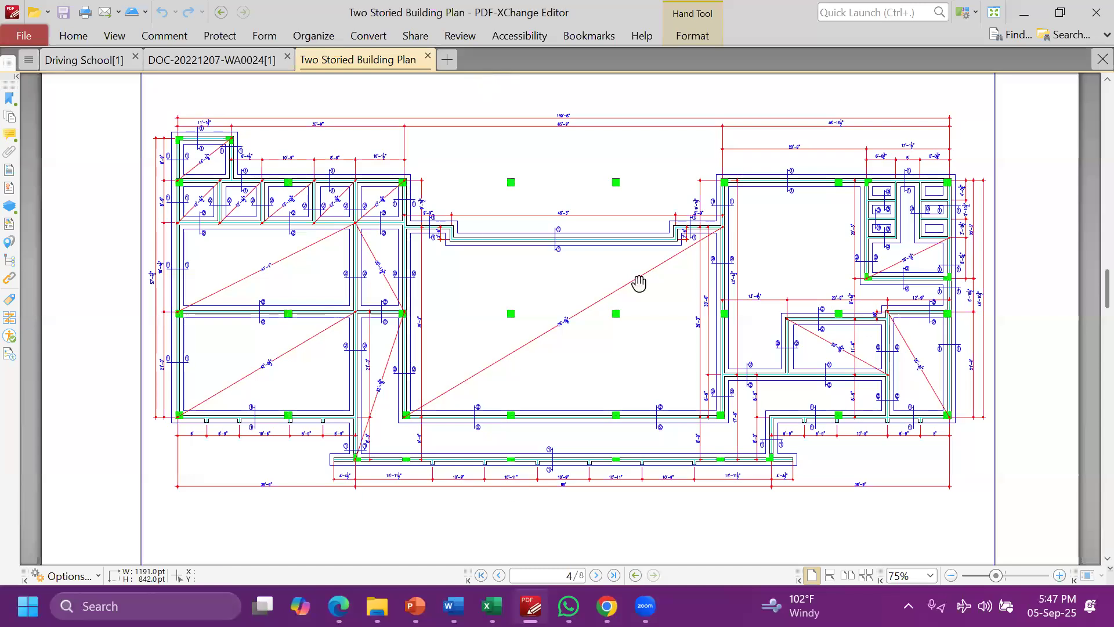
scroll(562, 454, down, 1)
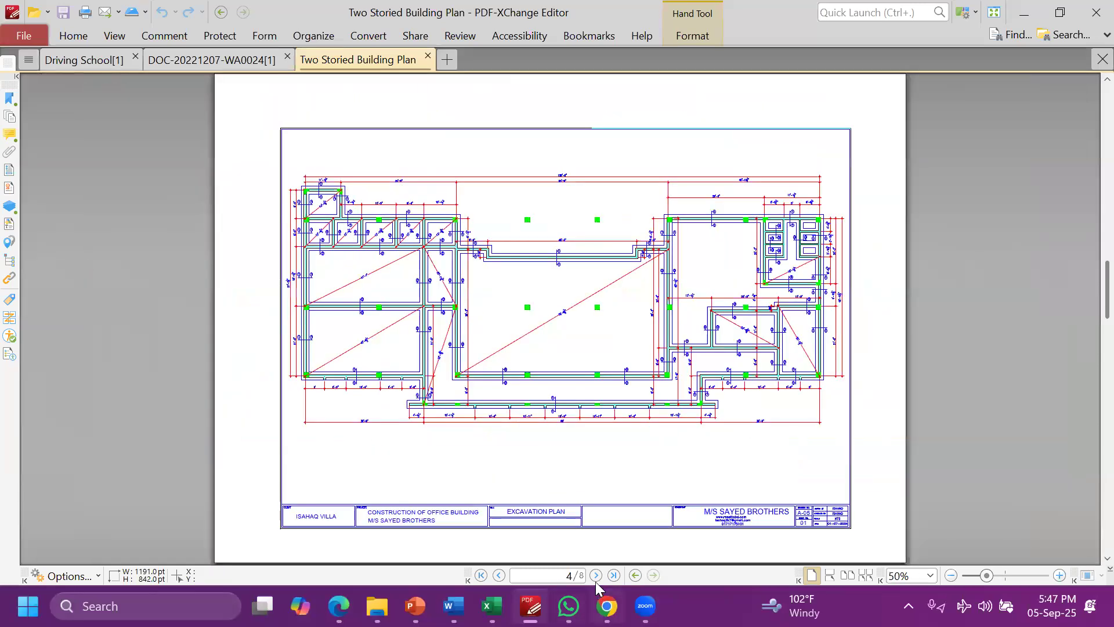
click(596, 575)
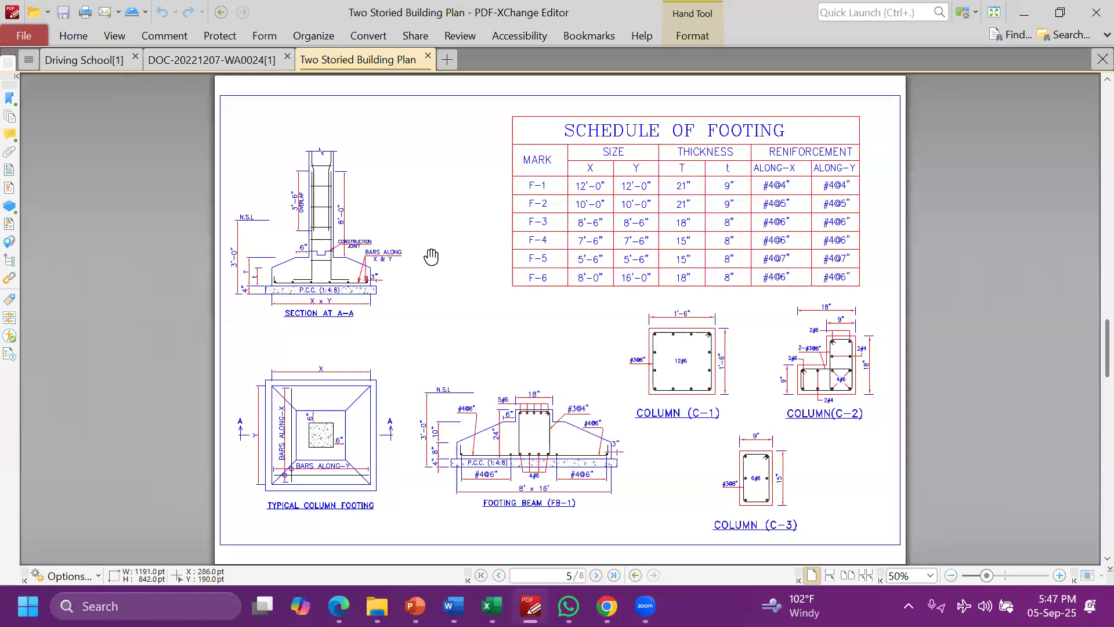
Examine the column footing Section at A-A on page 5 up close, including its P.C.C. bed, depth and reinforcement notes
scroll(391, 290, up, 1)
scroll(405, 238, down, 2)
scroll(386, 315, down, 1)
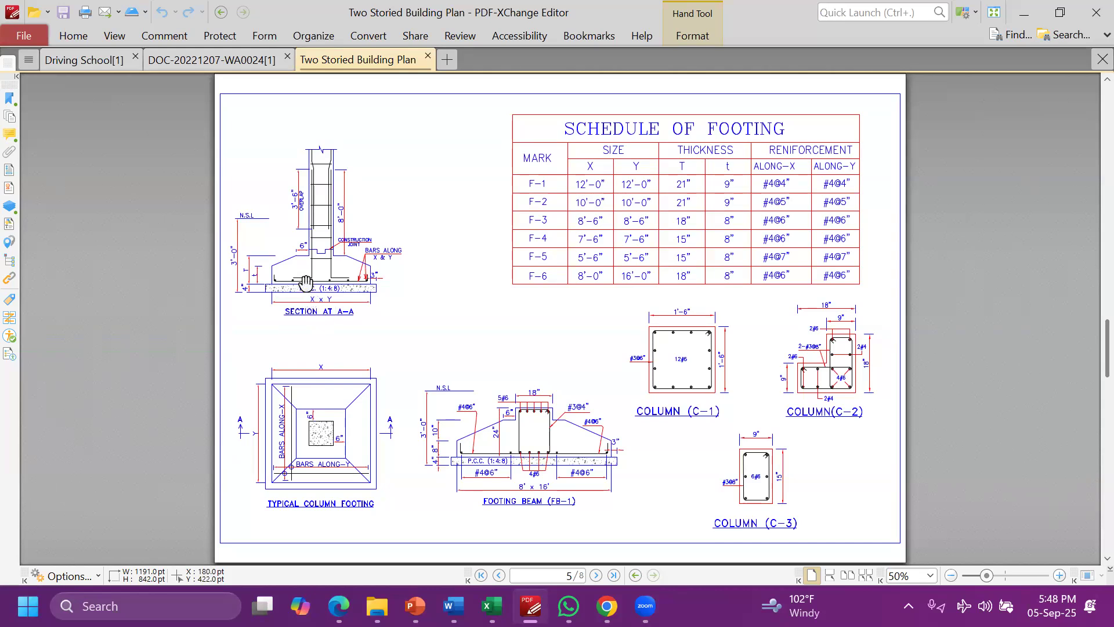
scroll(343, 293, up, 1)
drag(149, 293, 142, 286)
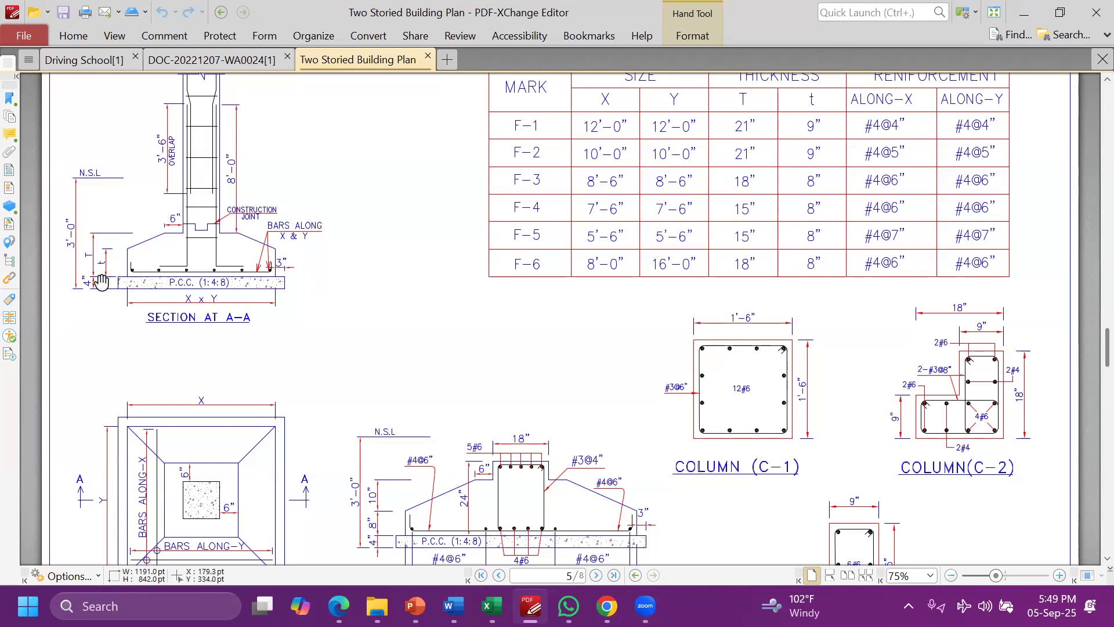
scroll(200, 336, up, 3)
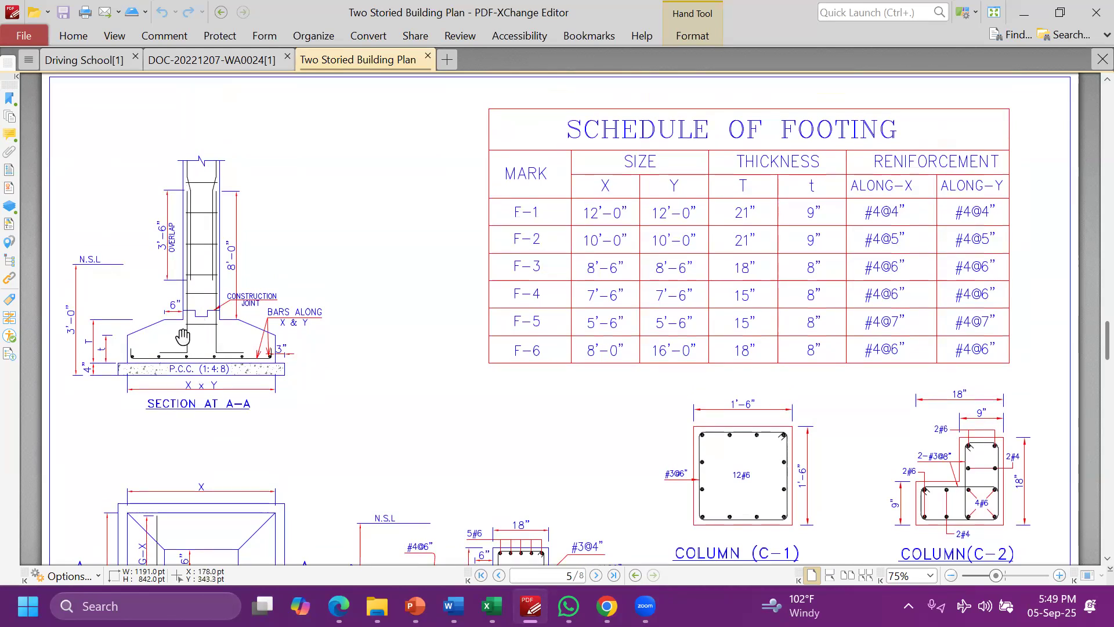
ctrl+scroll(179, 386, up, 2)
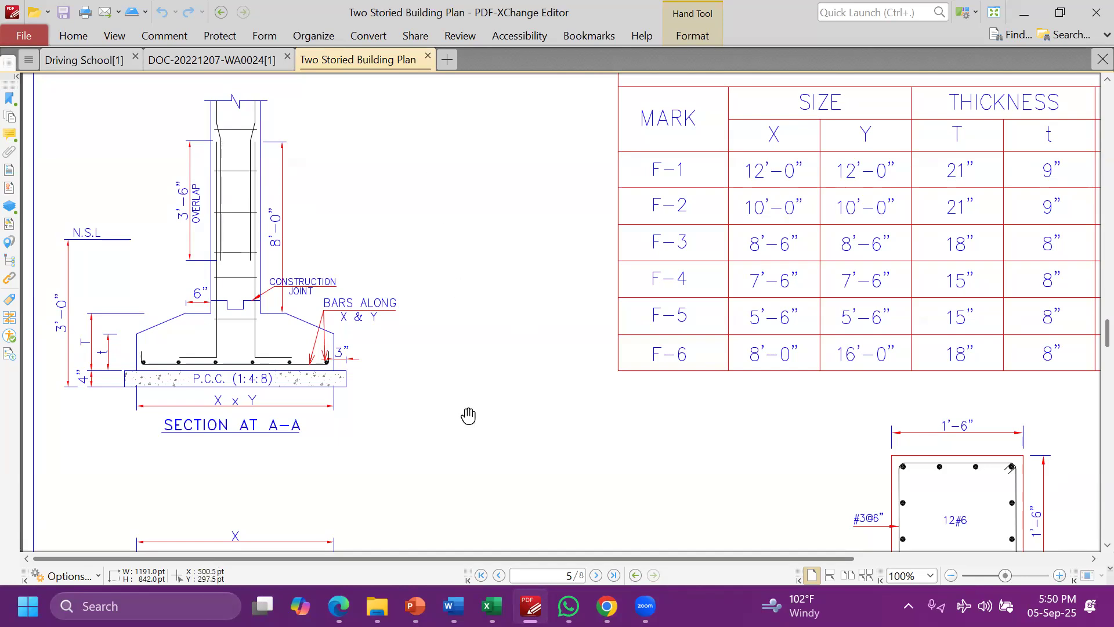
Examine the Schedule of Footing on page 5 for footing marks F-1 to F-6
ctrl+scroll(247, 192, down, 1)
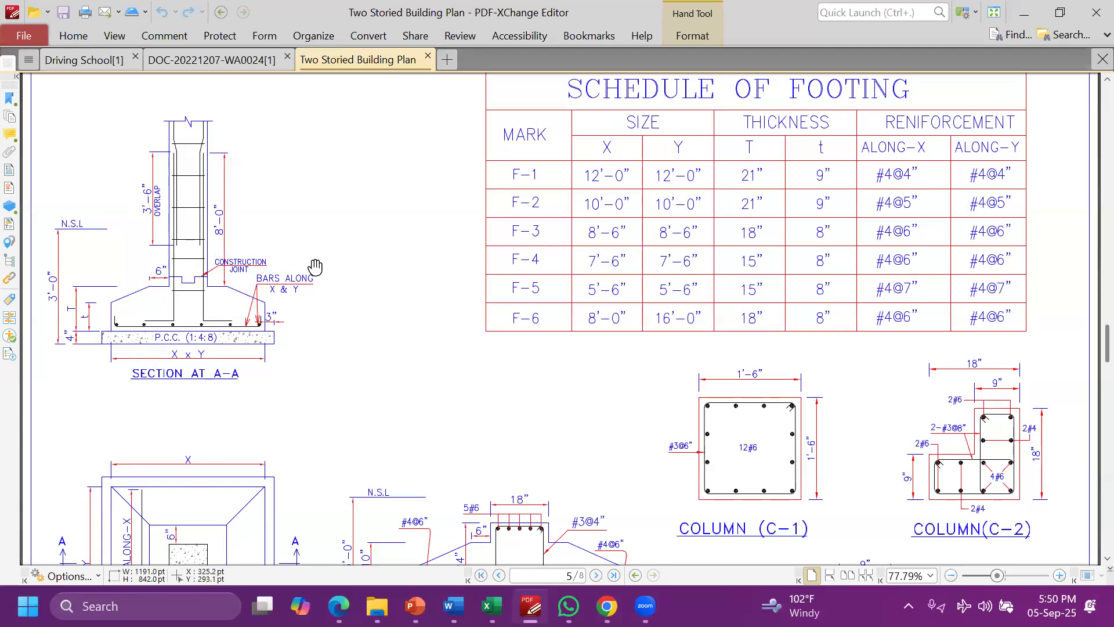
ctrl+scroll(557, 302, down, 1)
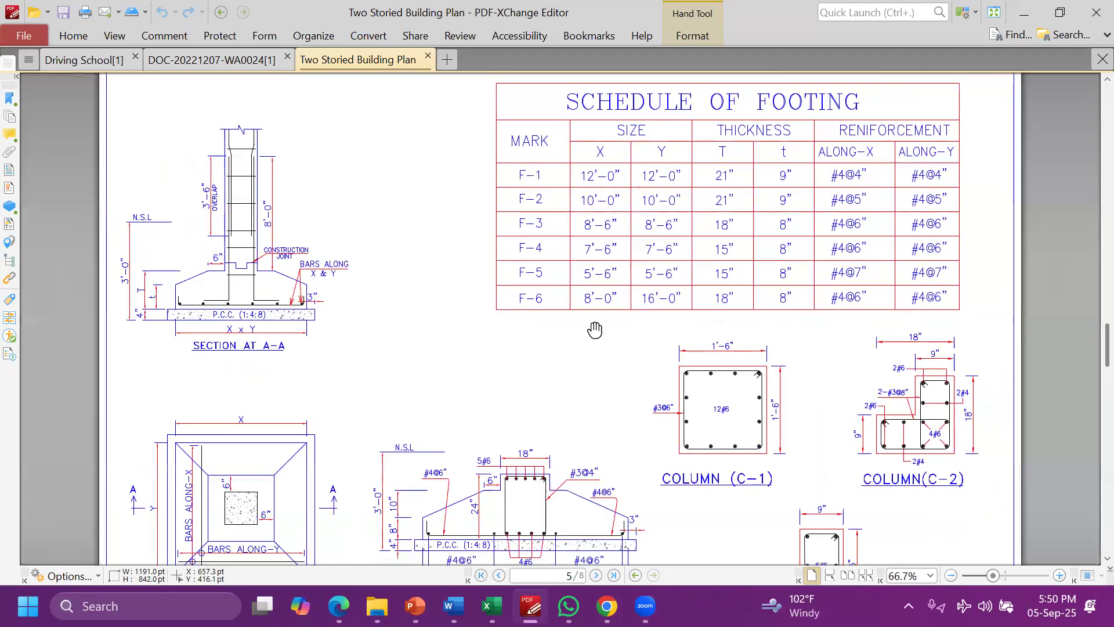
ctrl+scroll(545, 221, down, 1)
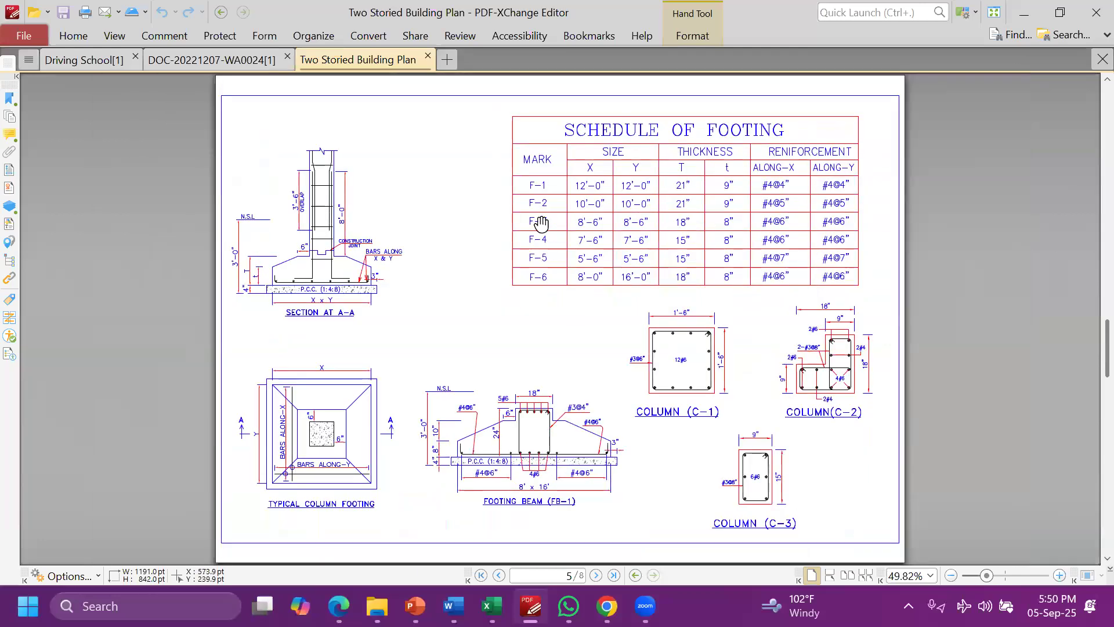
ctrl+scroll(541, 223, up, 1)
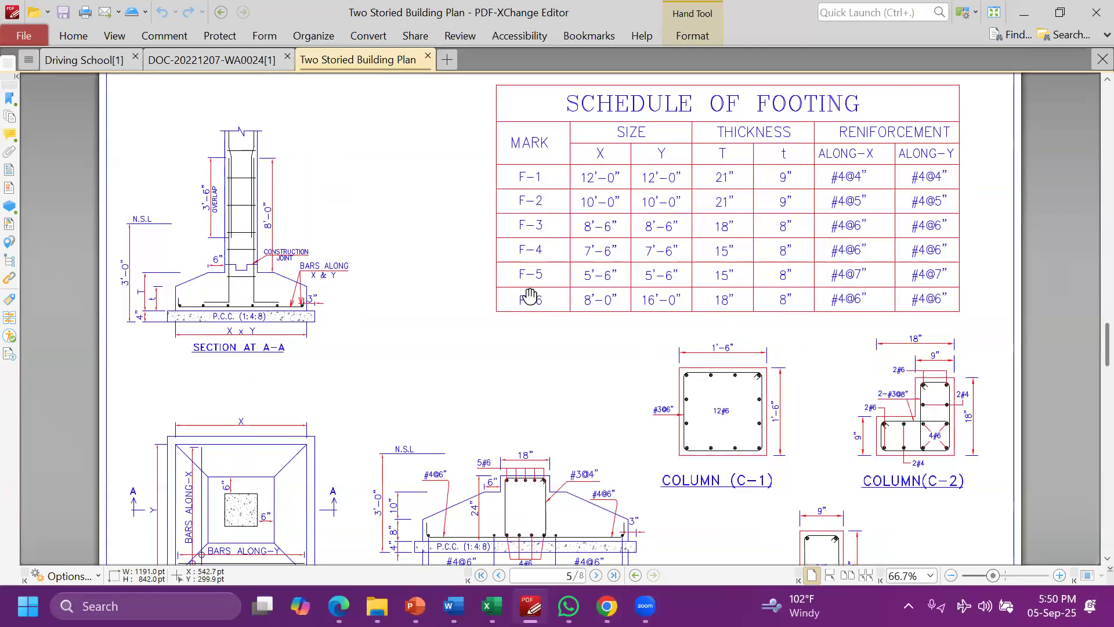
Return to the Column Footing Plan on page 3 and examine the C.1/F.1 footings and their spacing, both close up and across the whole plan
scroll(434, 339, up, 15)
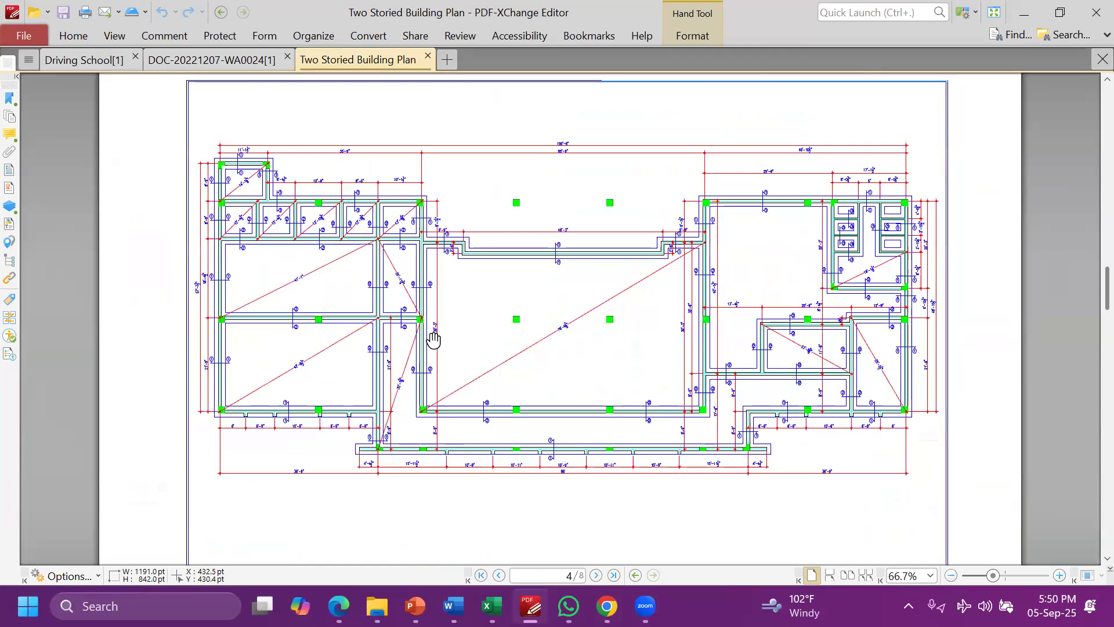
scroll(434, 338, down, 5)
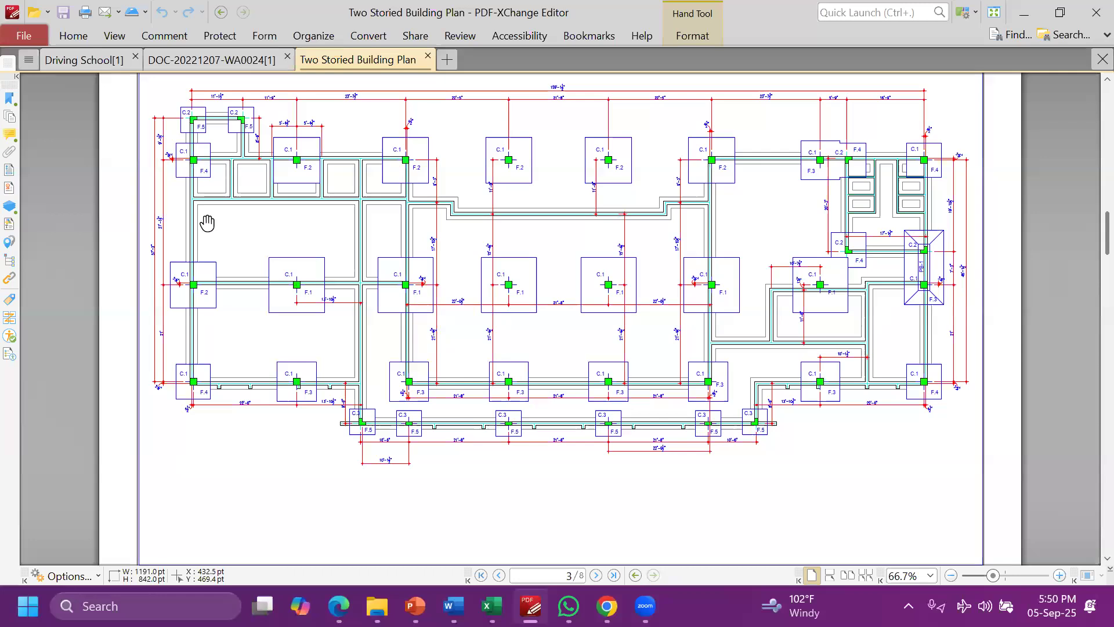
ctrl+scroll(428, 279, up, 4)
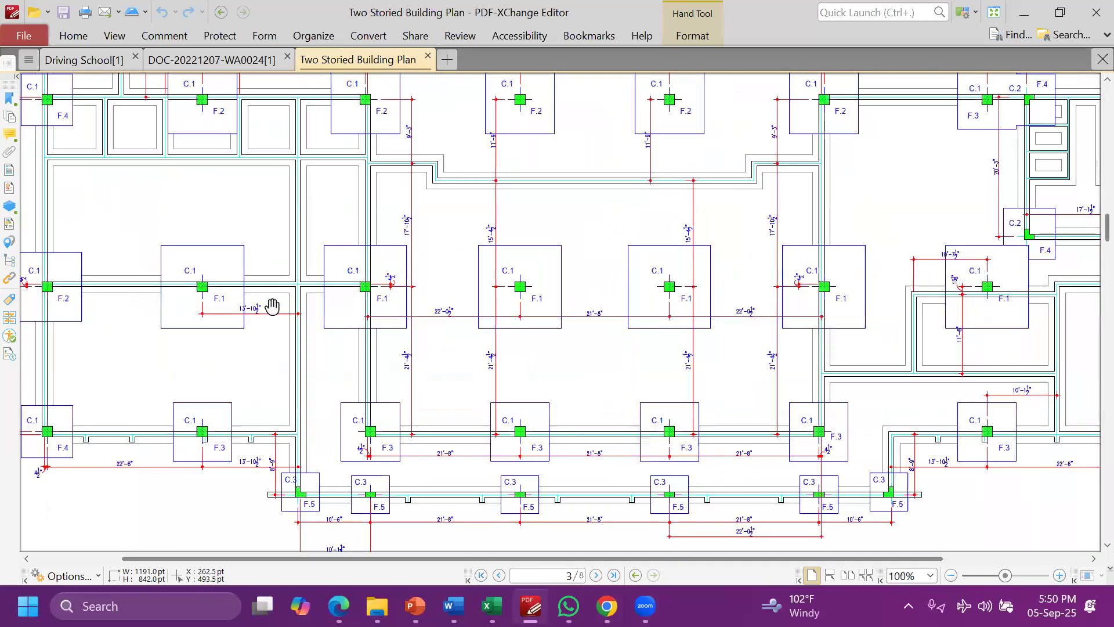
ctrl+scroll(280, 342, up, 3)
drag(111, 308, 134, 314)
drag(836, 361, 139, 357)
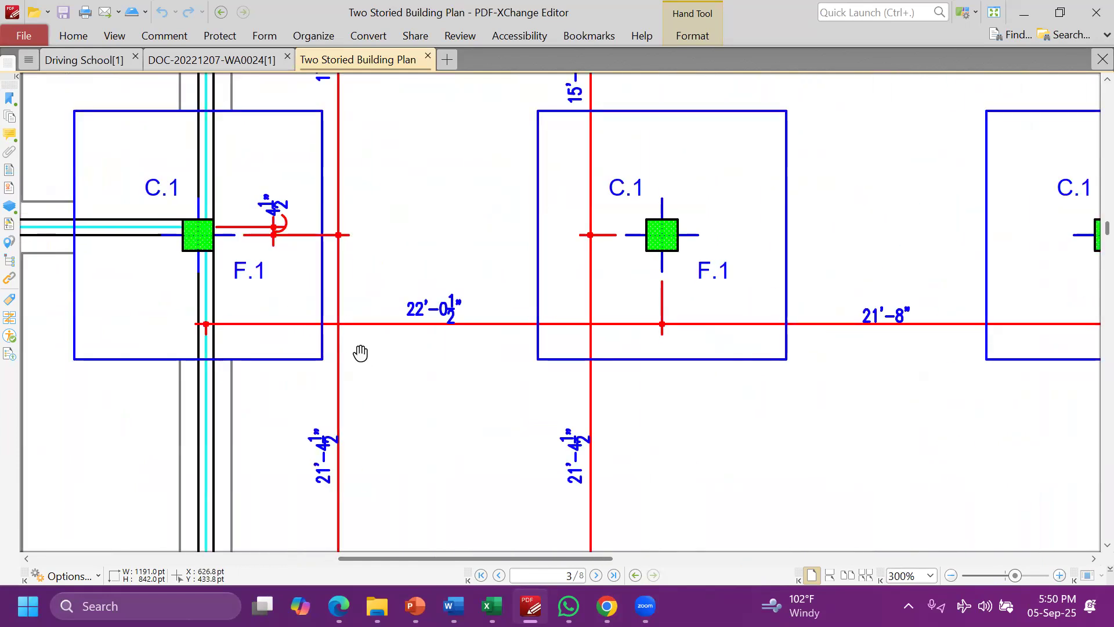
scroll(360, 353, right, 5)
ctrl+scroll(934, 291, down, 3)
ctrl+scroll(934, 291, down, 2)
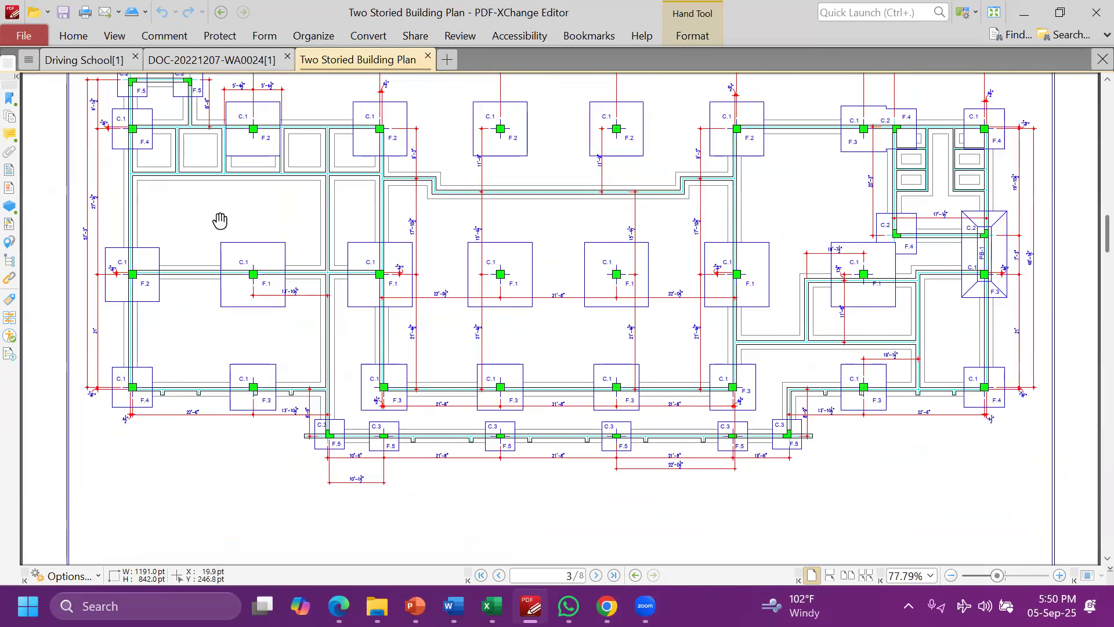
scroll(168, 179, up, 1)
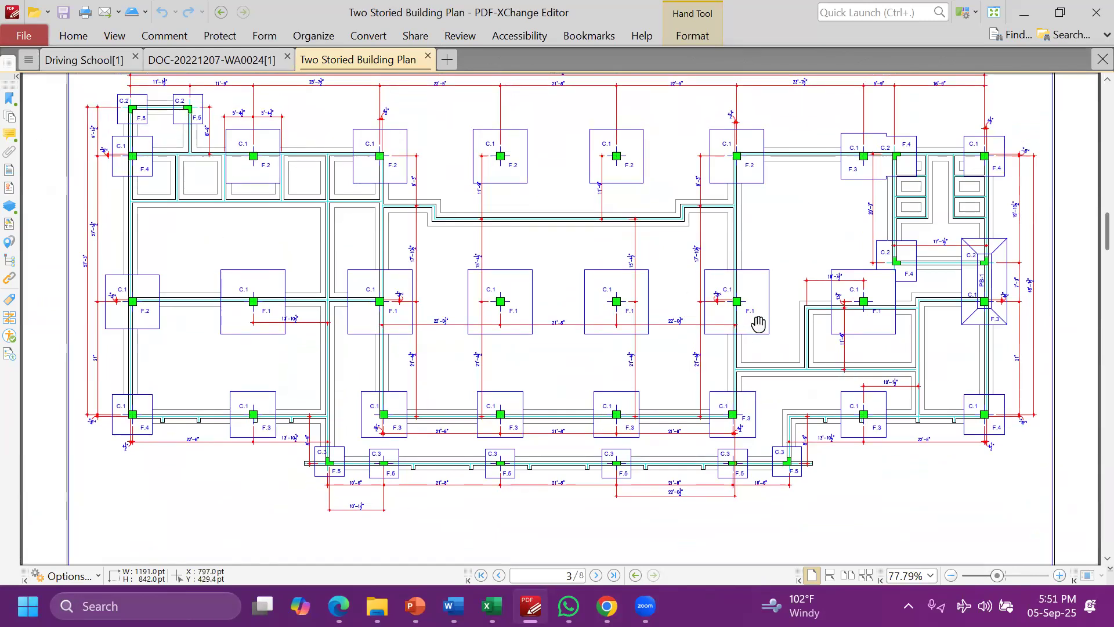
Go back to page 5 to compare the footing schedule with Section at A-A, and advance to page 6
scroll(569, 470, down, 15)
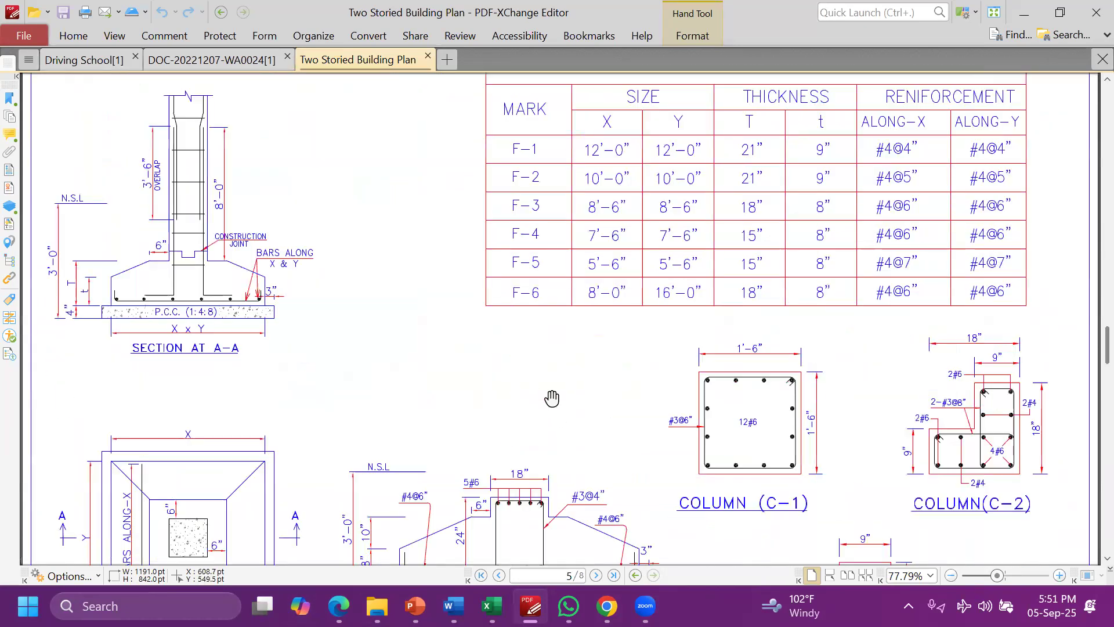
scroll(624, 259, up, 3)
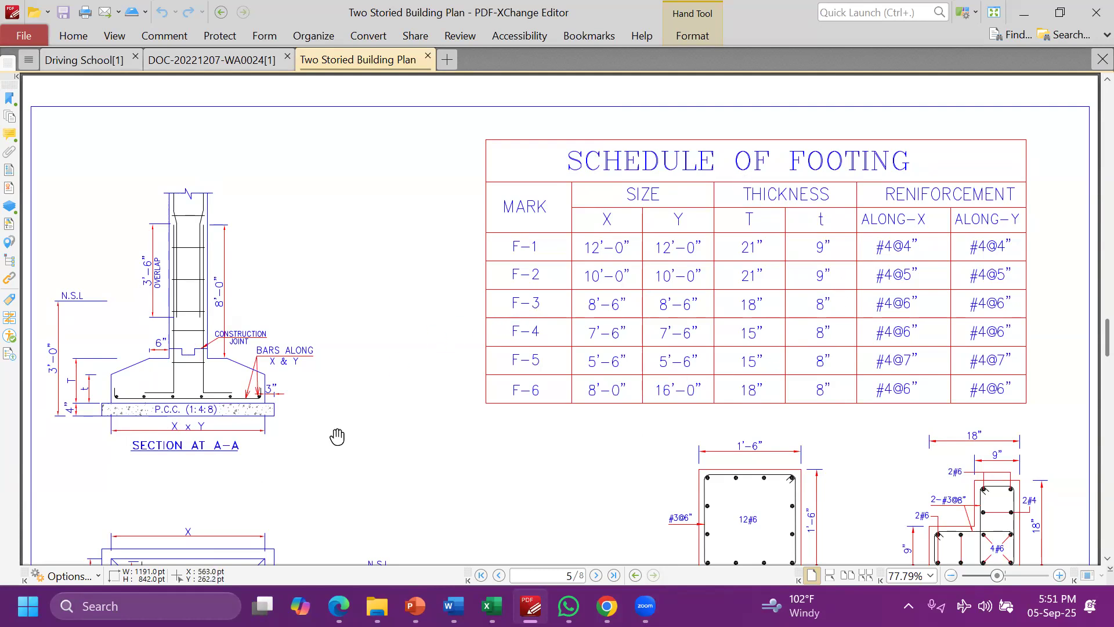
scroll(419, 256, down, 3)
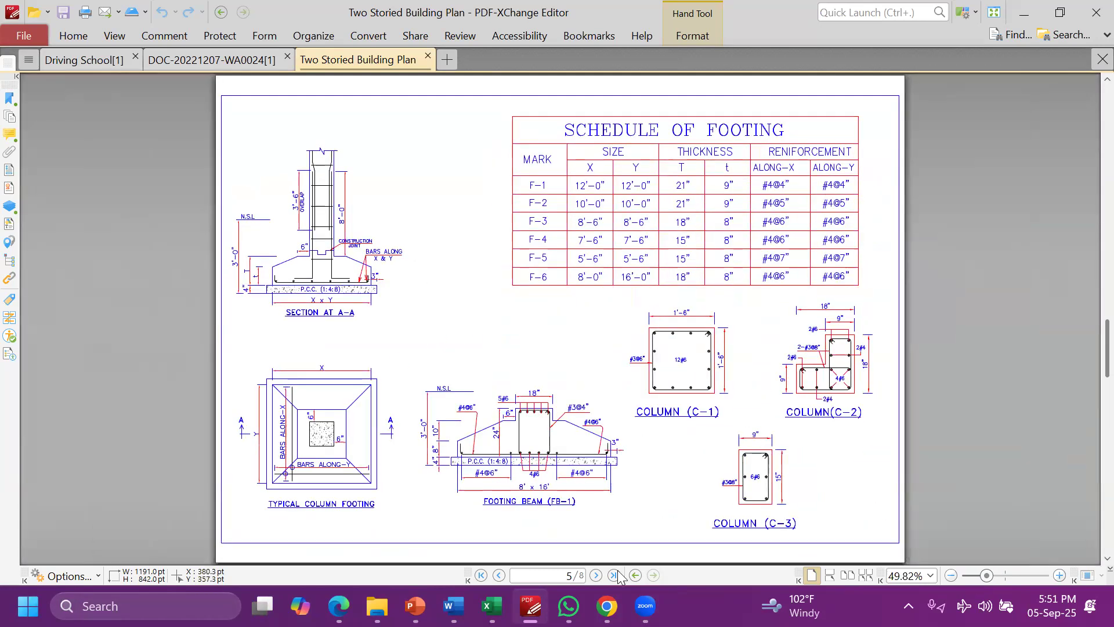
click(595, 575)
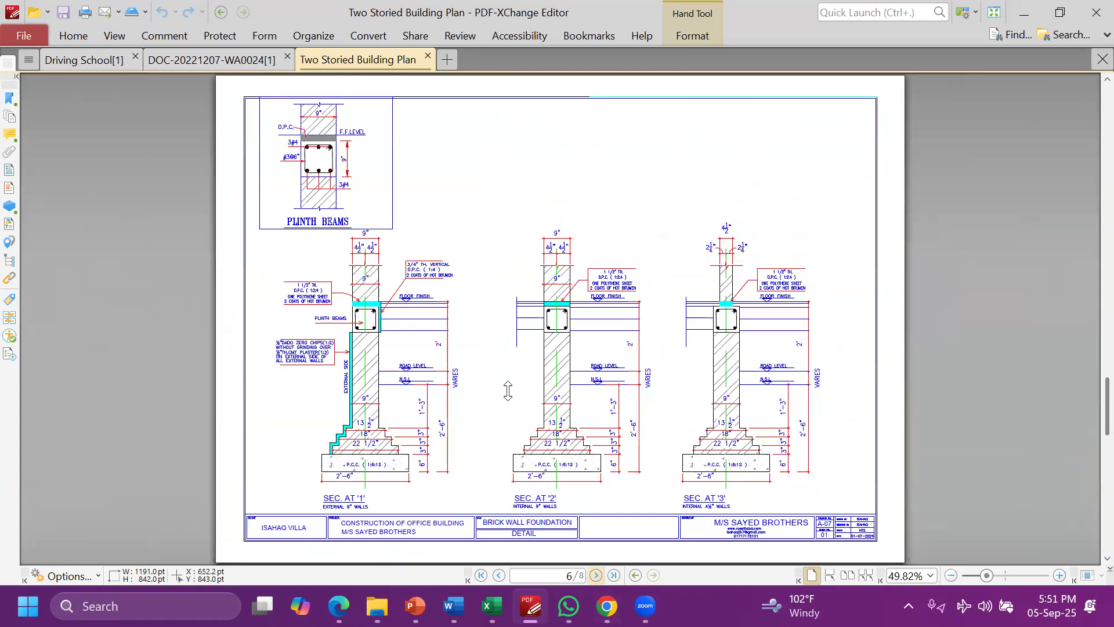
Examine the Brick Wall Foundation Detail sections and the Plinth Beams detail on page 6, comparing them with the footing section on page 5
scroll(409, 459, up, 2)
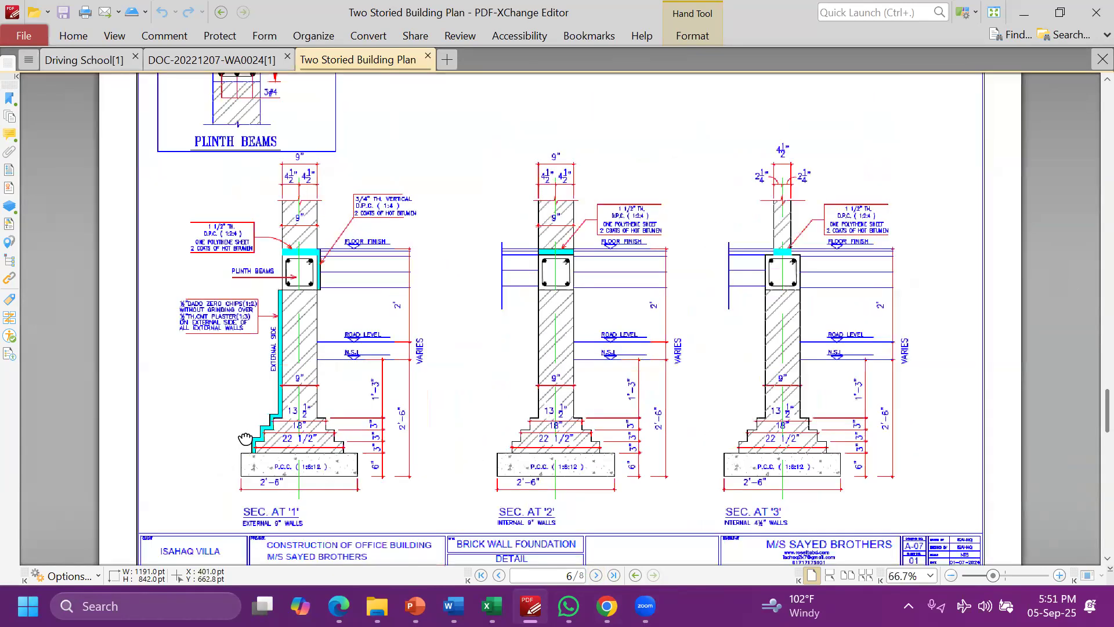
scroll(245, 438, up, 1)
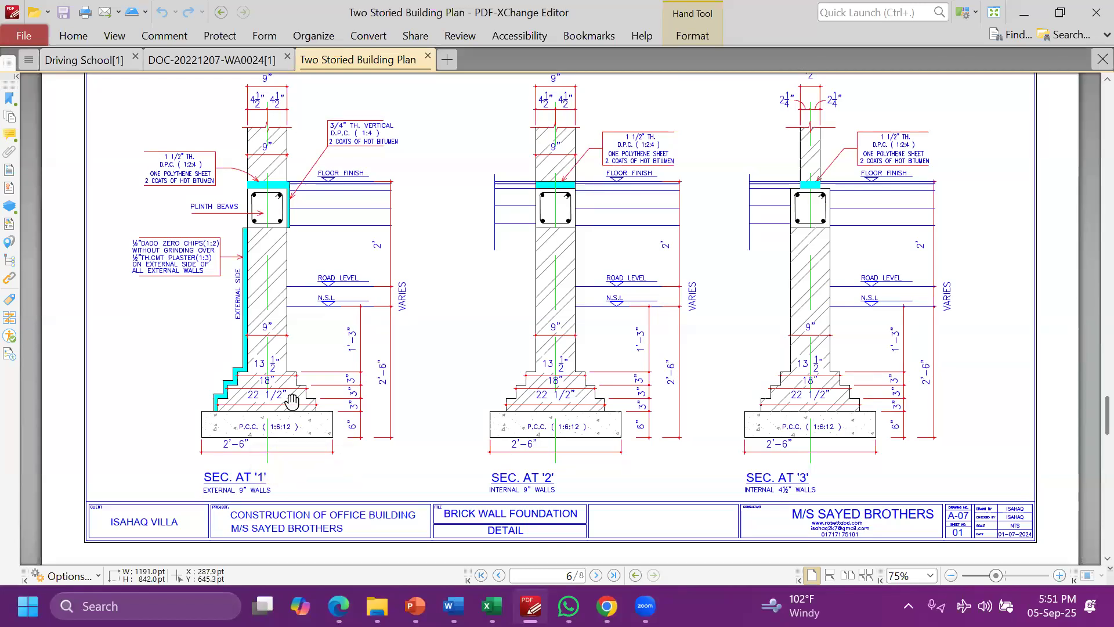
scroll(543, 378, up, 5)
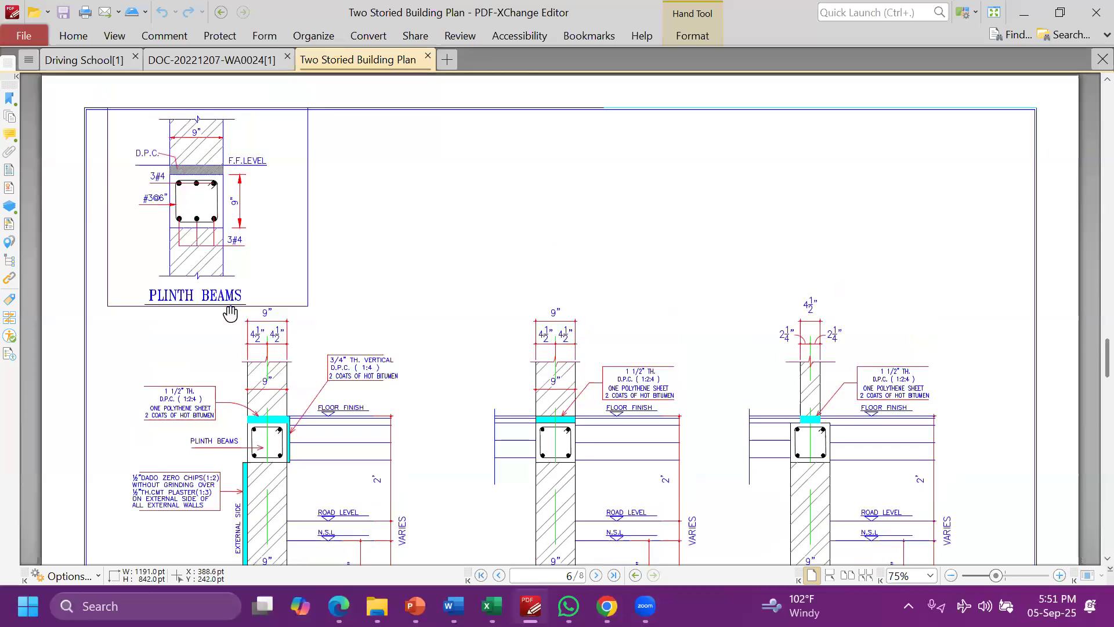
scroll(231, 313, up, 10)
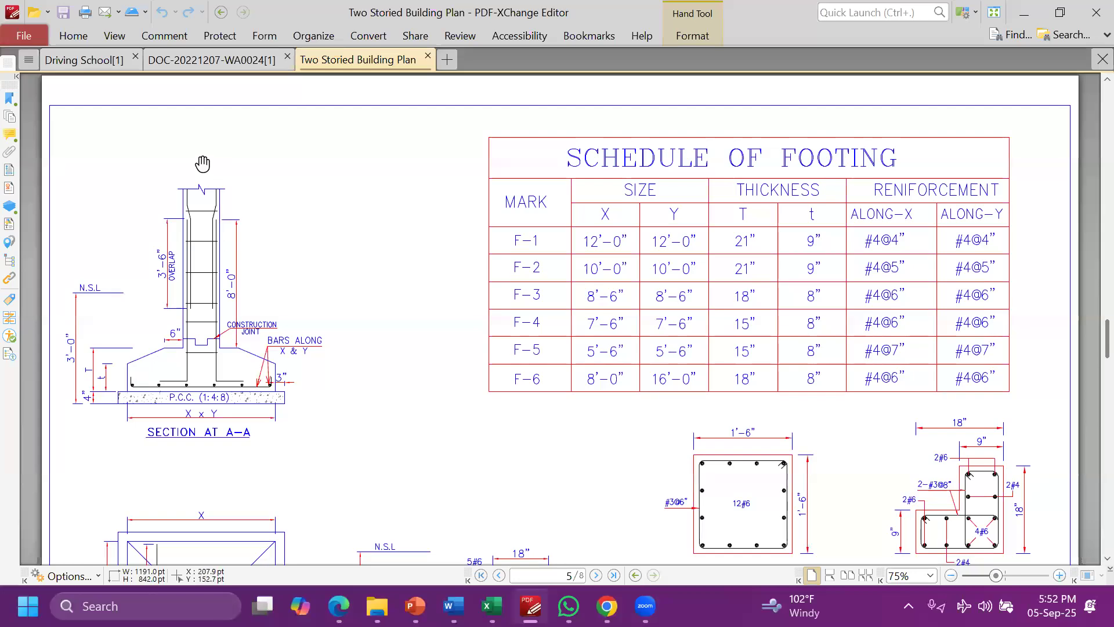
scroll(485, 265, down, 15)
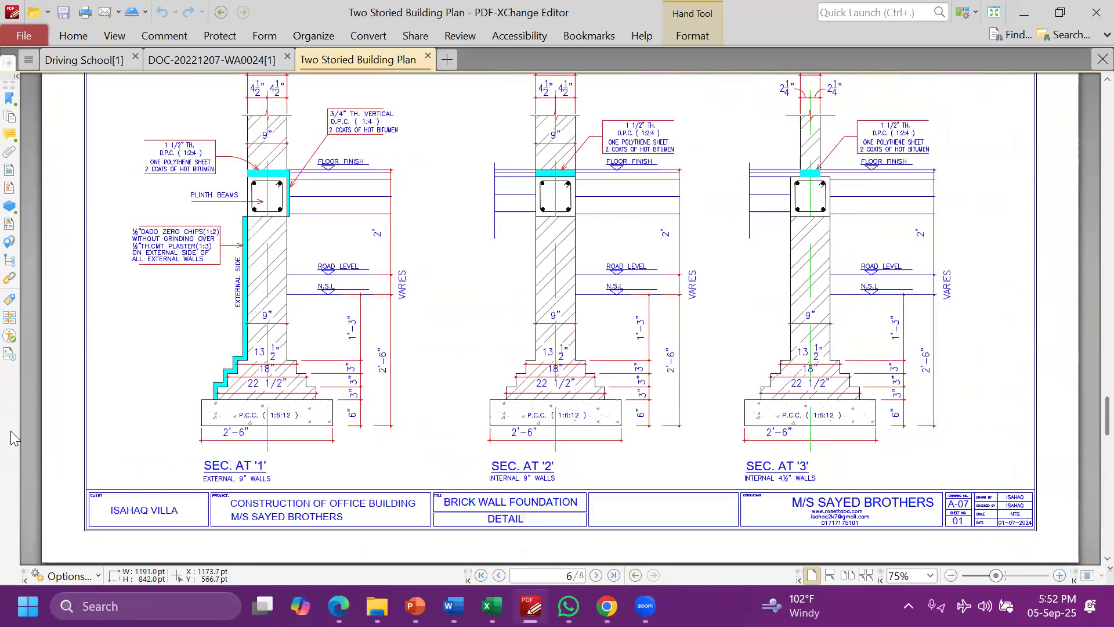
scroll(260, 471, up, 1)
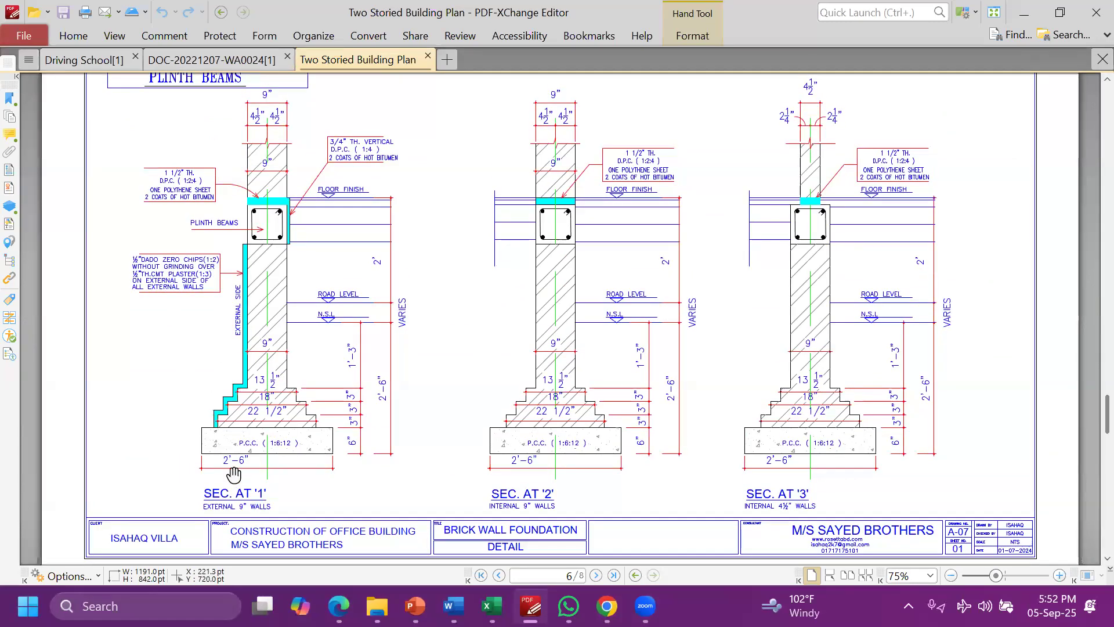
Examine Sec. at '1' up close from the P.C.C. base and brick steps to the plinth beam, D.P.C. and external plaster notes
scroll(234, 475, up, 3)
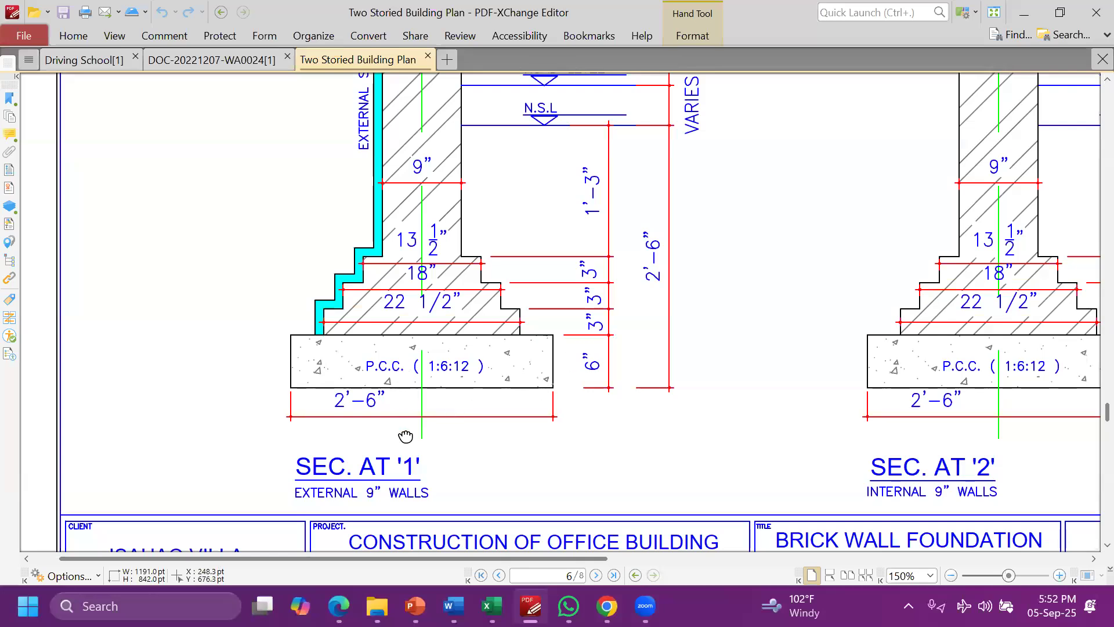
scroll(406, 436, up, 3)
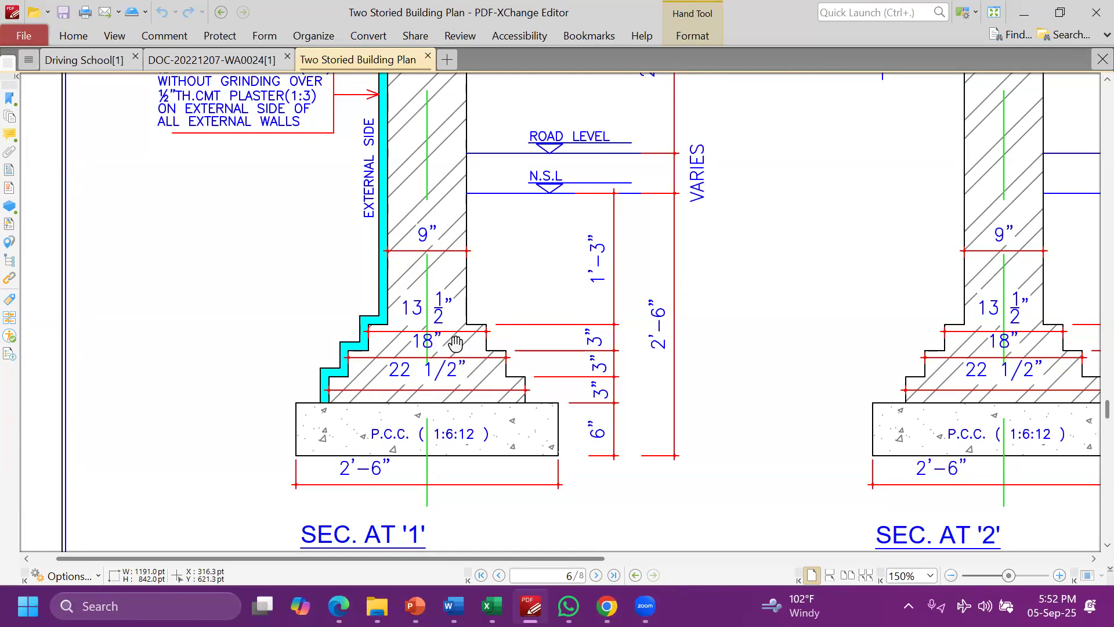
scroll(456, 405, up, 3)
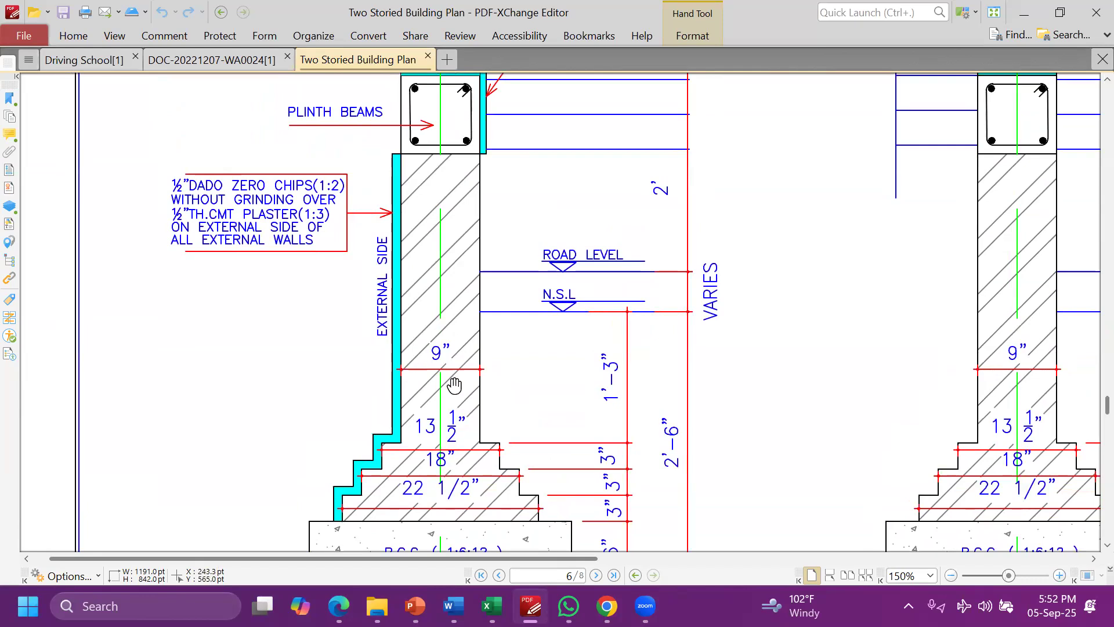
scroll(441, 272, up, 3)
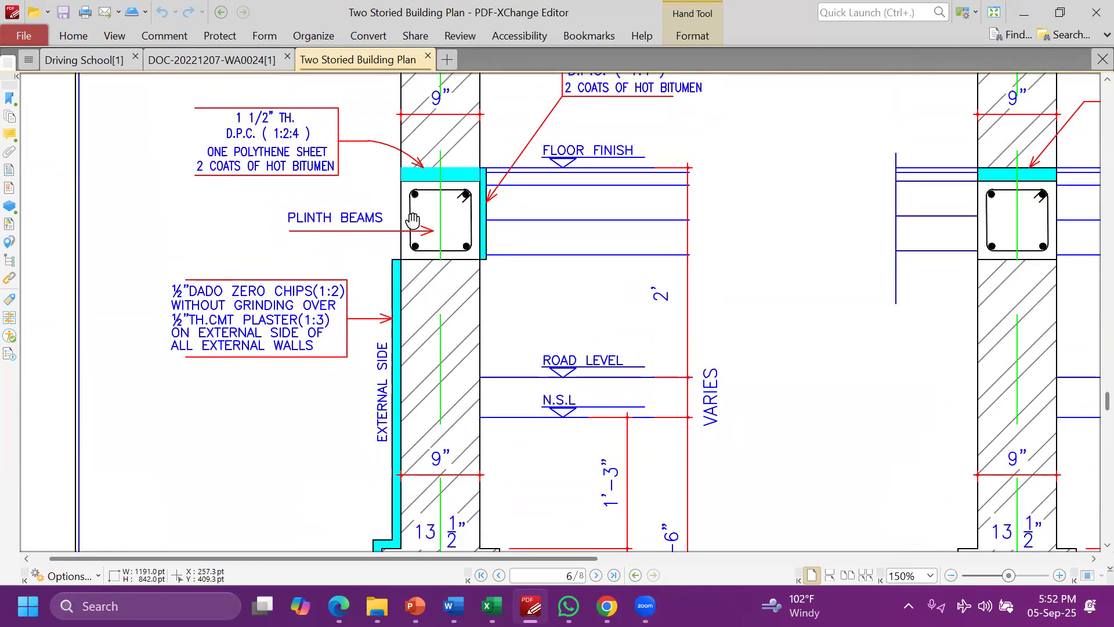
drag(568, 312, 234, 302)
drag(109, 228, 254, 361)
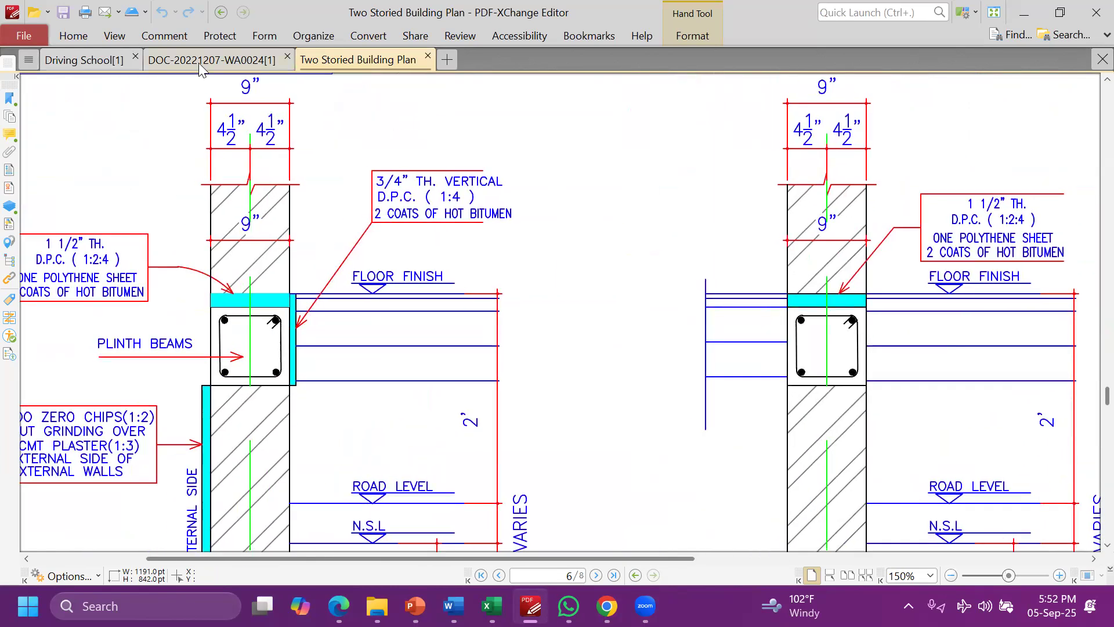
Return to page 3 of the Two Storied Building Plan and look over the whole Column Footing Plan
click(199, 67)
click(372, 55)
drag(365, 82, 365, 277)
scroll(373, 298, down, 3)
scroll(465, 320, up, 15)
scroll(290, 191, down, 3)
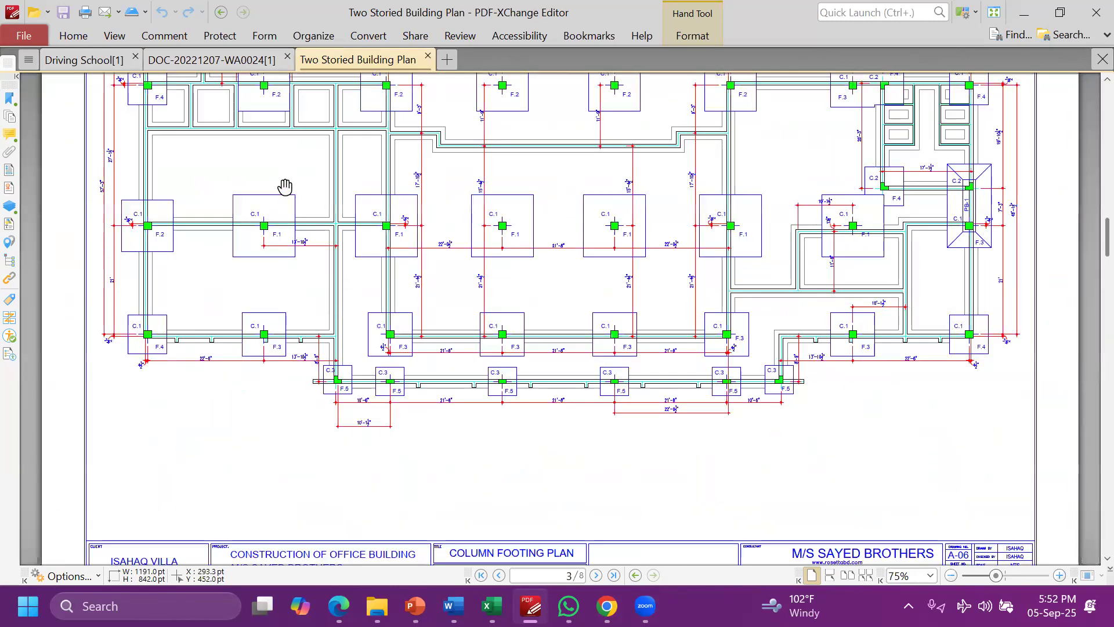
scroll(137, 167, down, 2)
scroll(147, 348, up, 2)
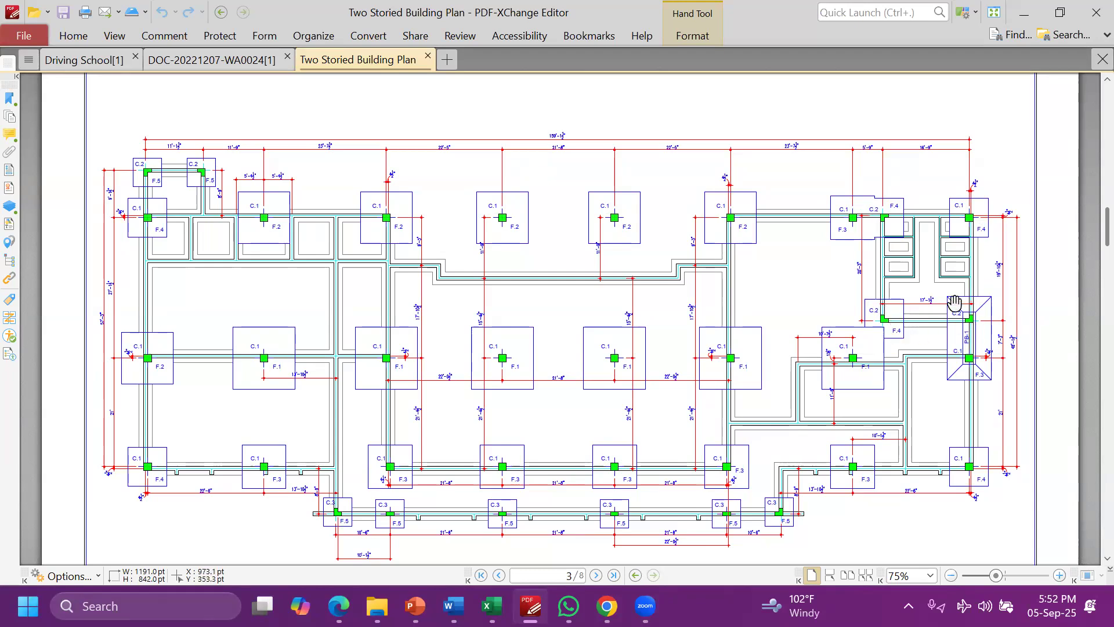
Leaf from the Column Footing Plan on page 3 past page 4 to the Brick Wall Foundation Detail on page 6
scroll(422, 263, down, 1)
scroll(410, 291, down, 8)
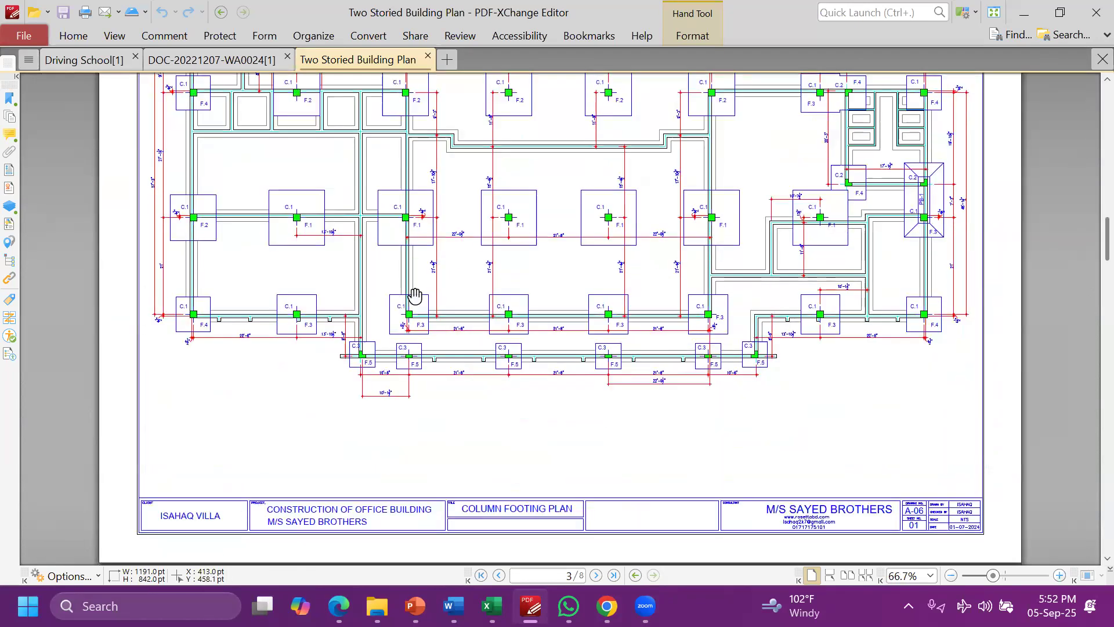
scroll(223, 314, down, 8)
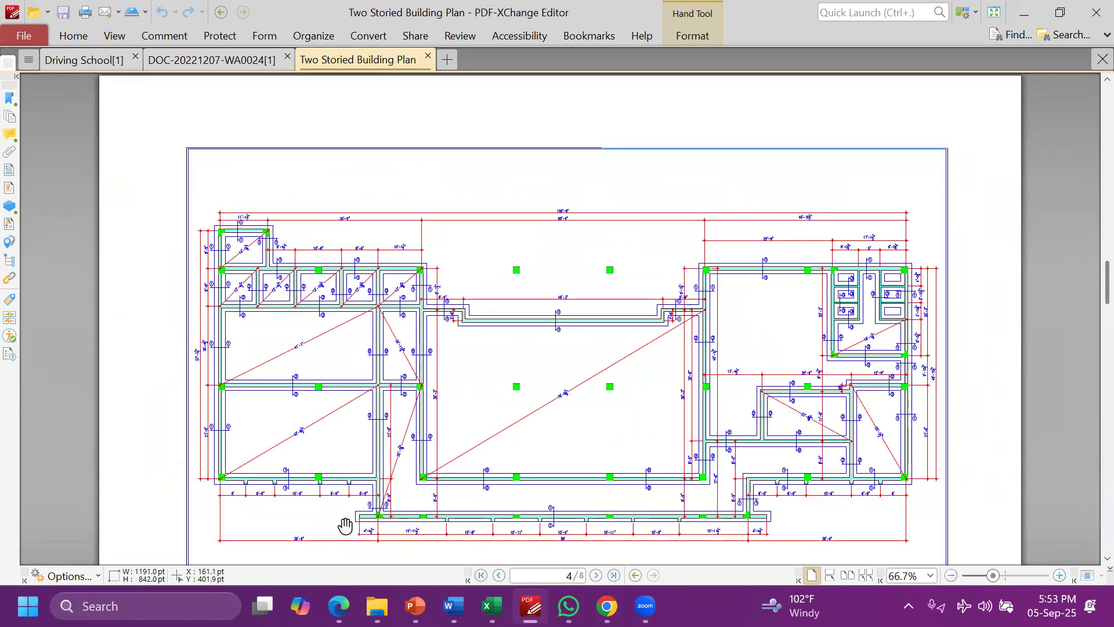
scroll(551, 277, down, 12)
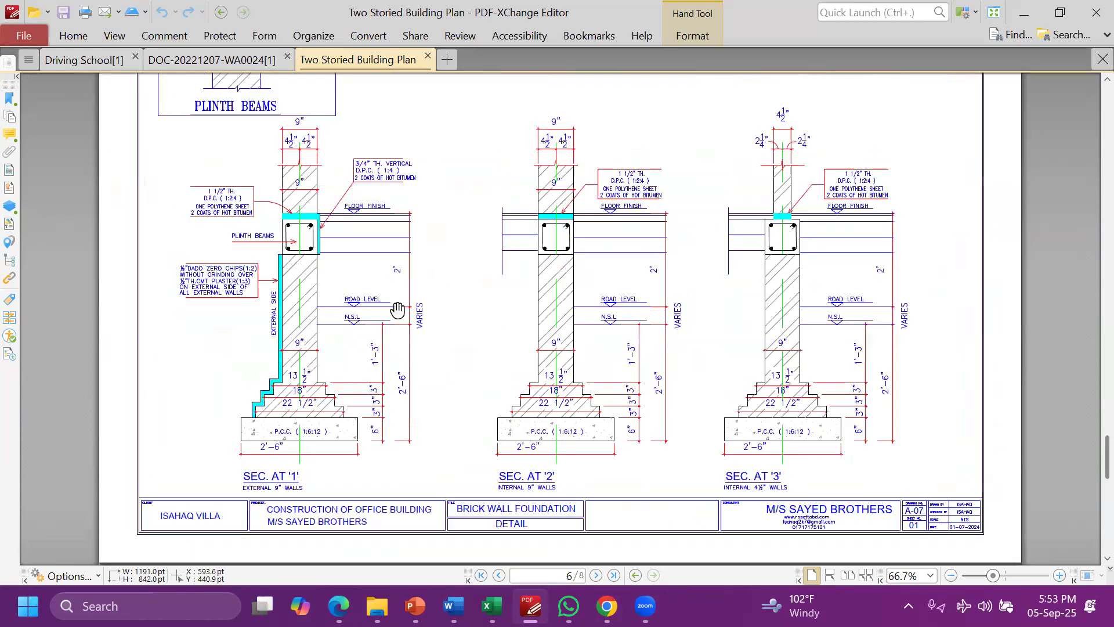
scroll(283, 241, down, 6)
scroll(239, 242, up, 8)
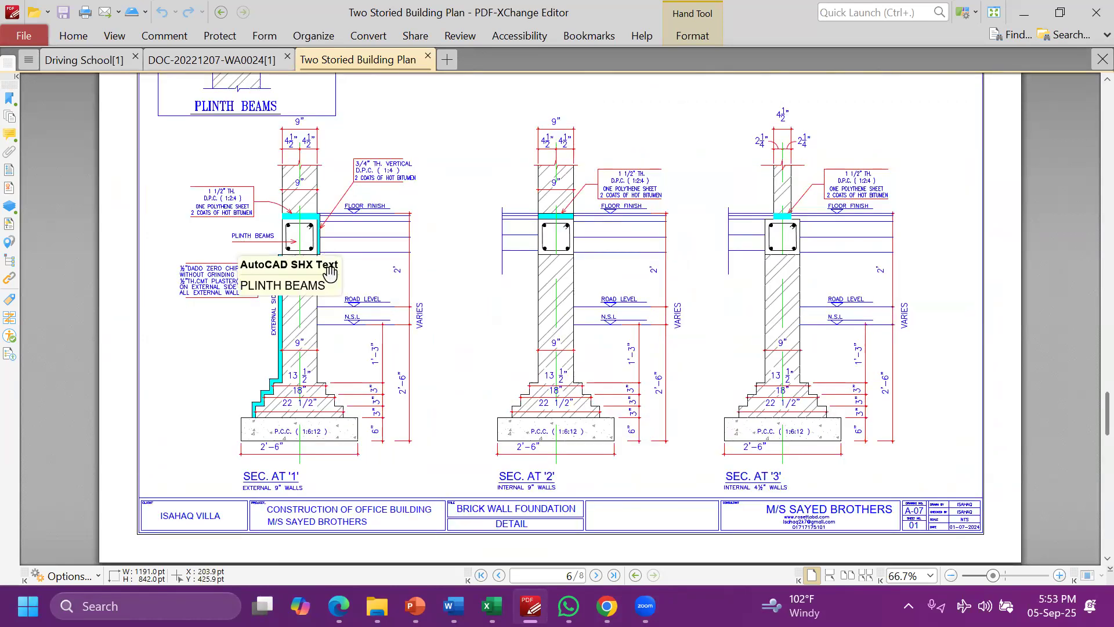
Go back to the Schedule of Footing on page 5 and compare it with the Brick Wall Foundation Detail on page 6
scroll(330, 274, up, 1)
scroll(325, 274, down, 2)
scroll(240, 235, up, 10)
scroll(270, 162, down, 5)
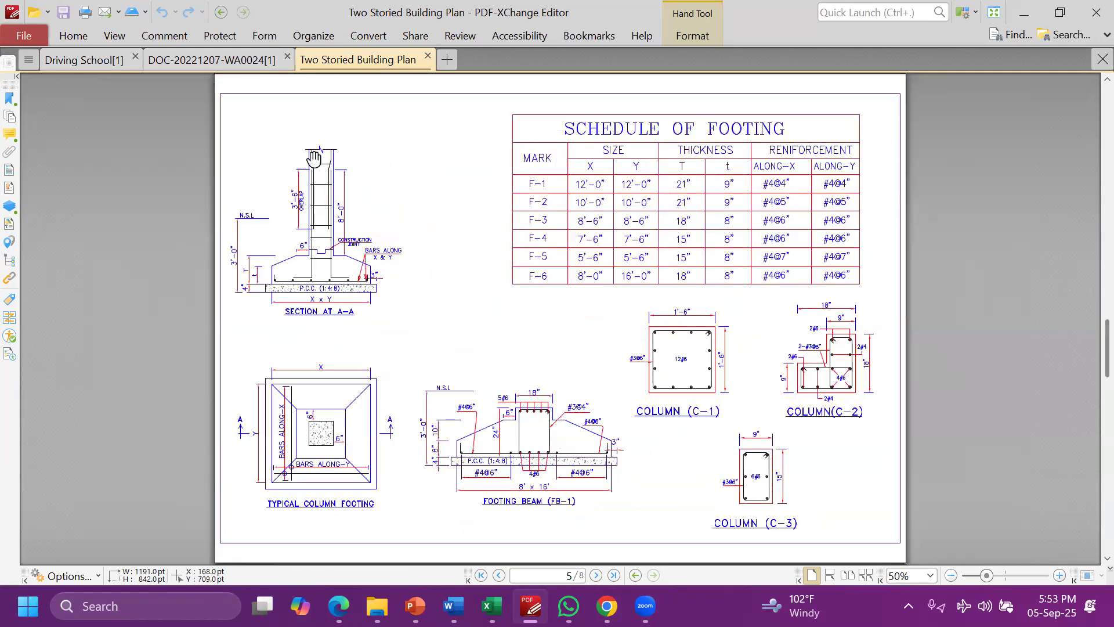
scroll(342, 351, down, 5)
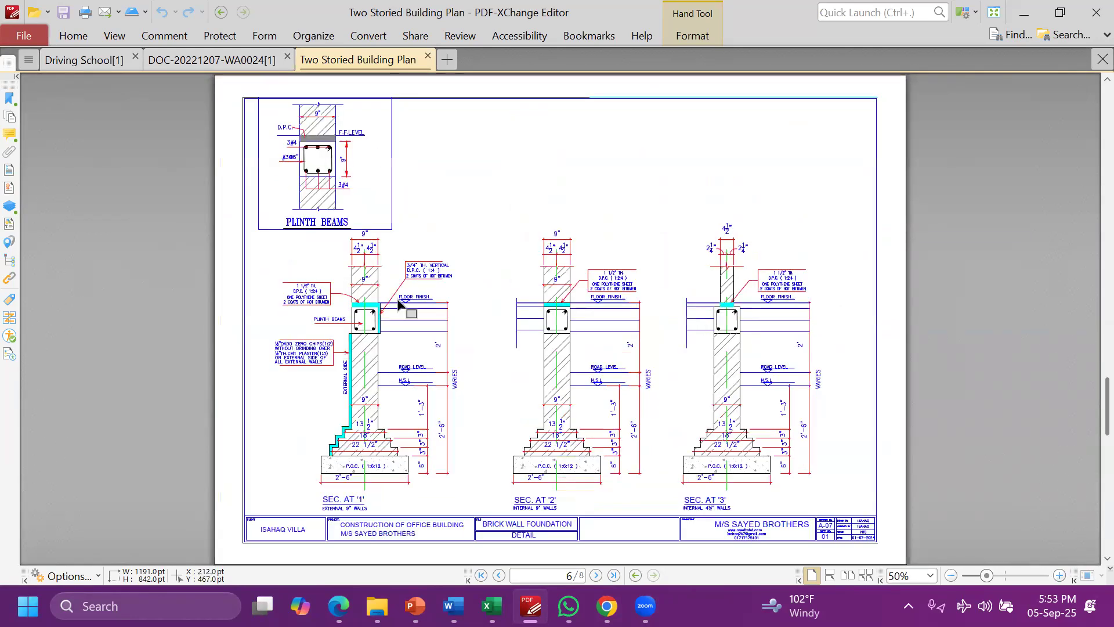
Go to the Ground Floor Plan on page 7 and examine the mosque, cooking area and pantry up close
scroll(362, 237, down, 5)
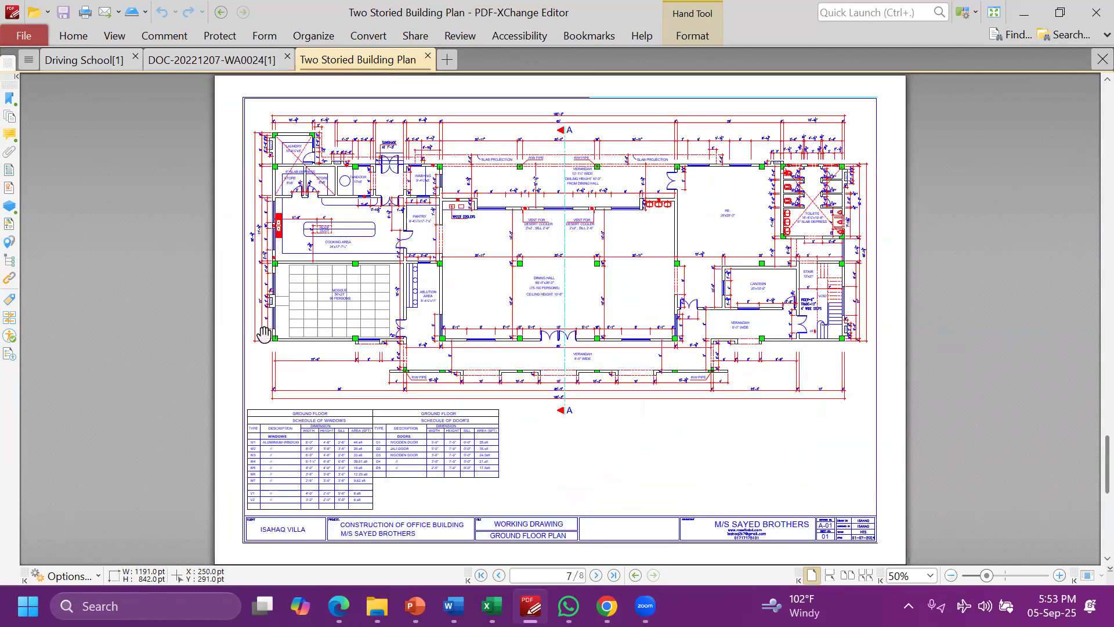
scroll(261, 463, up, 2)
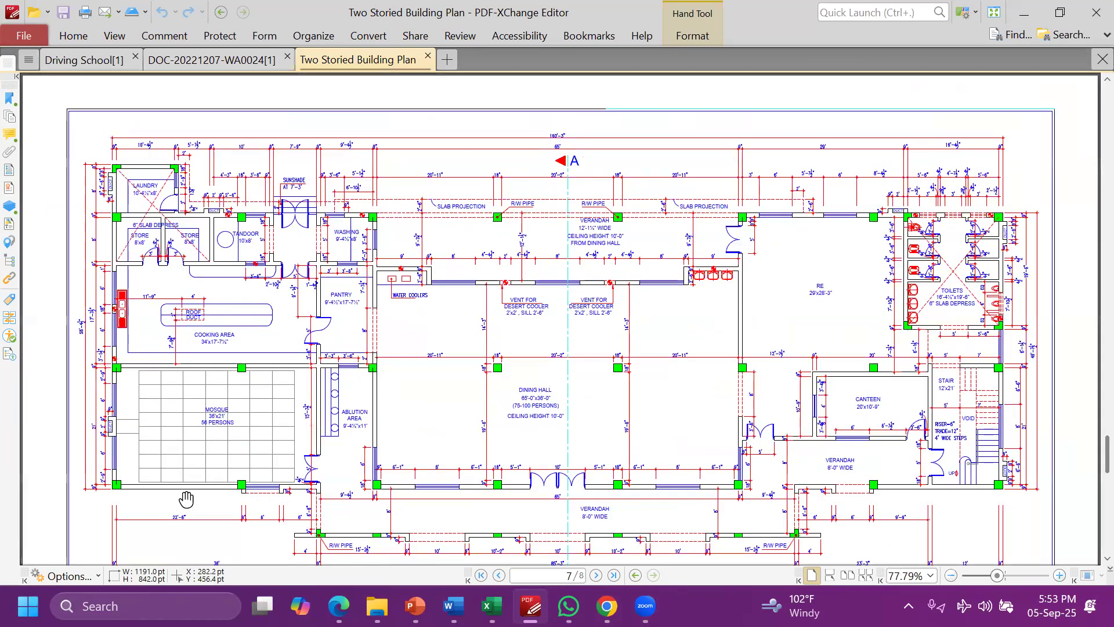
scroll(290, 383, up, 3)
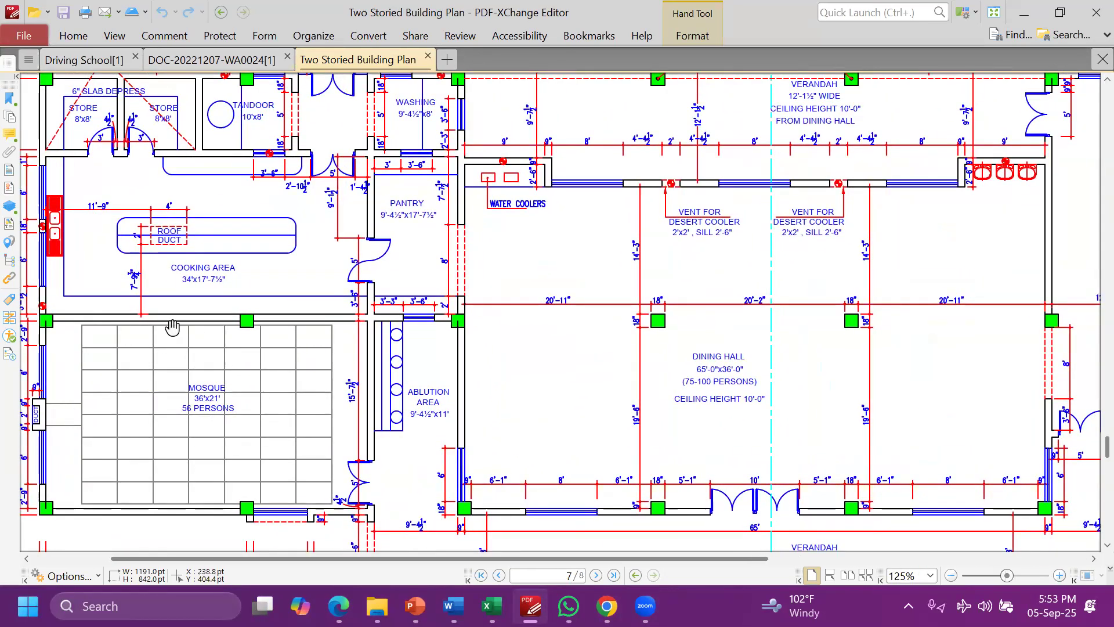
scroll(293, 511, up, 2)
scroll(293, 511, left, 1)
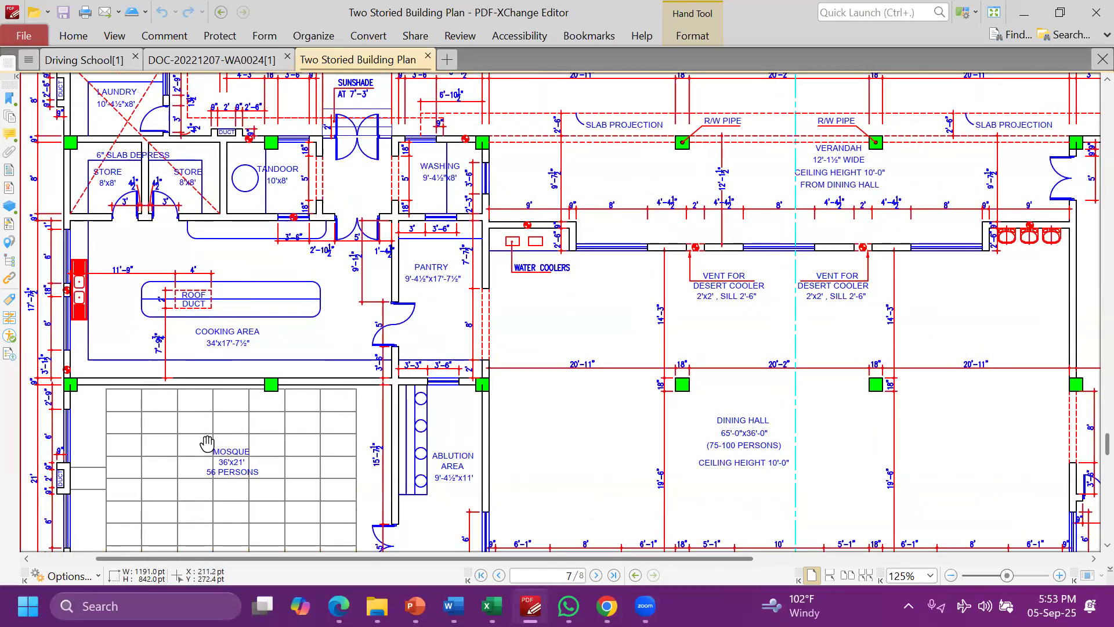
scroll(207, 442, up, 2)
scroll(185, 359, right, 2)
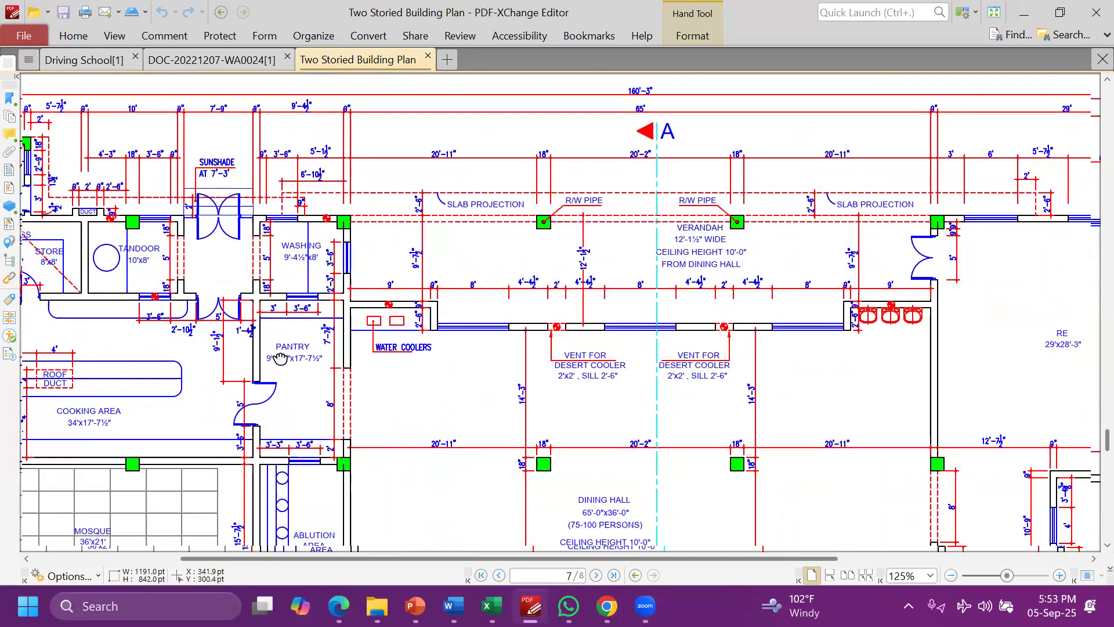
Examine the ground floor from the stores, tandoor and washing area across the pantry to the dining hall and canteen
drag(280, 359, 194, 290)
drag(58, 280, 74, 286)
drag(81, 360, 200, 394)
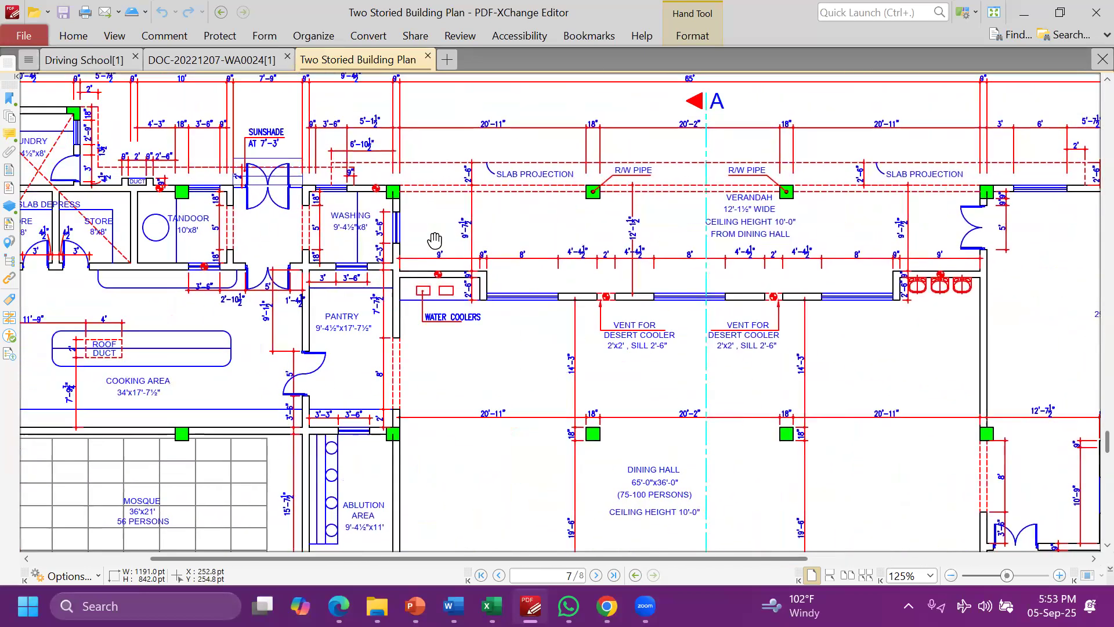
drag(435, 240, 251, 377)
drag(412, 423, 105, 339)
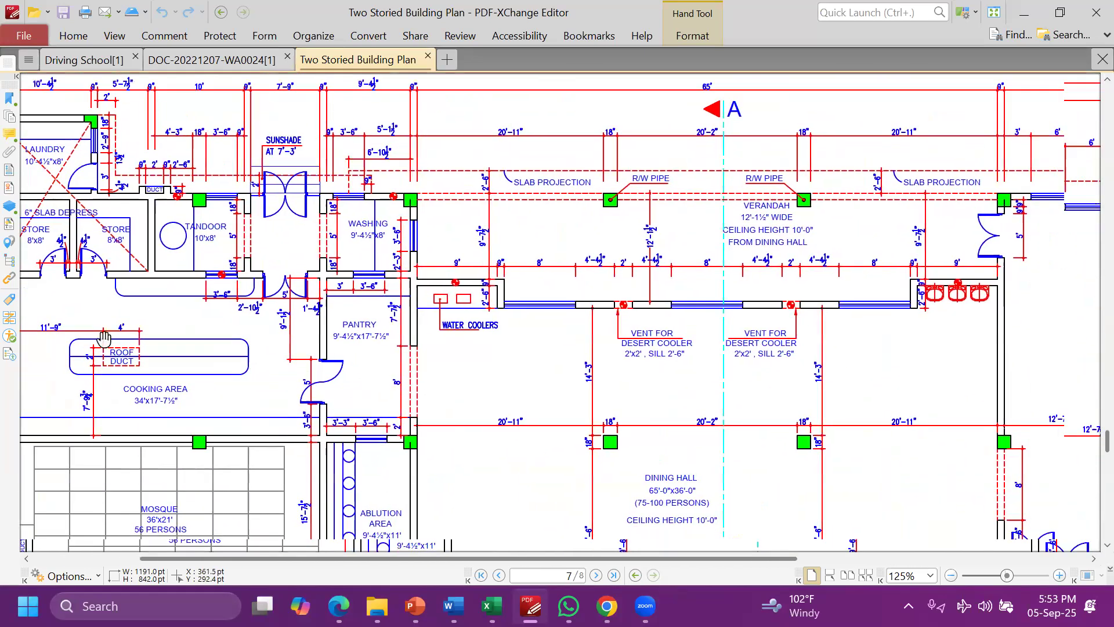
drag(300, 319, 207, 285)
drag(446, 290, 392, 260)
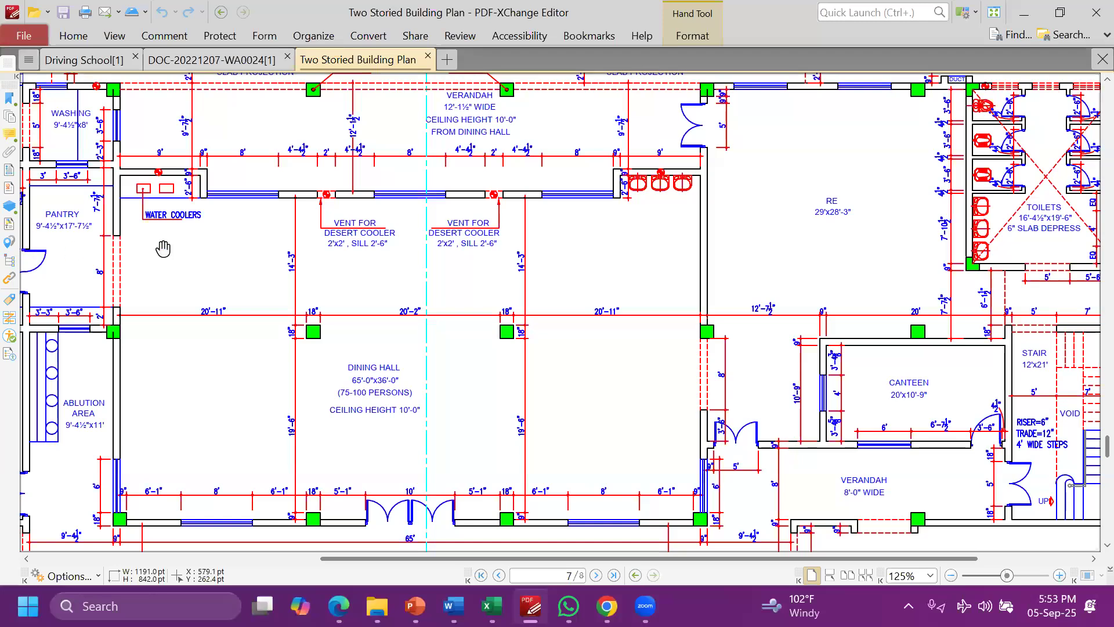
Examine the rear verandah, dining hall, RE room, toilets, canteen and stair on the Ground Floor Plan
drag(411, 134, 425, 255)
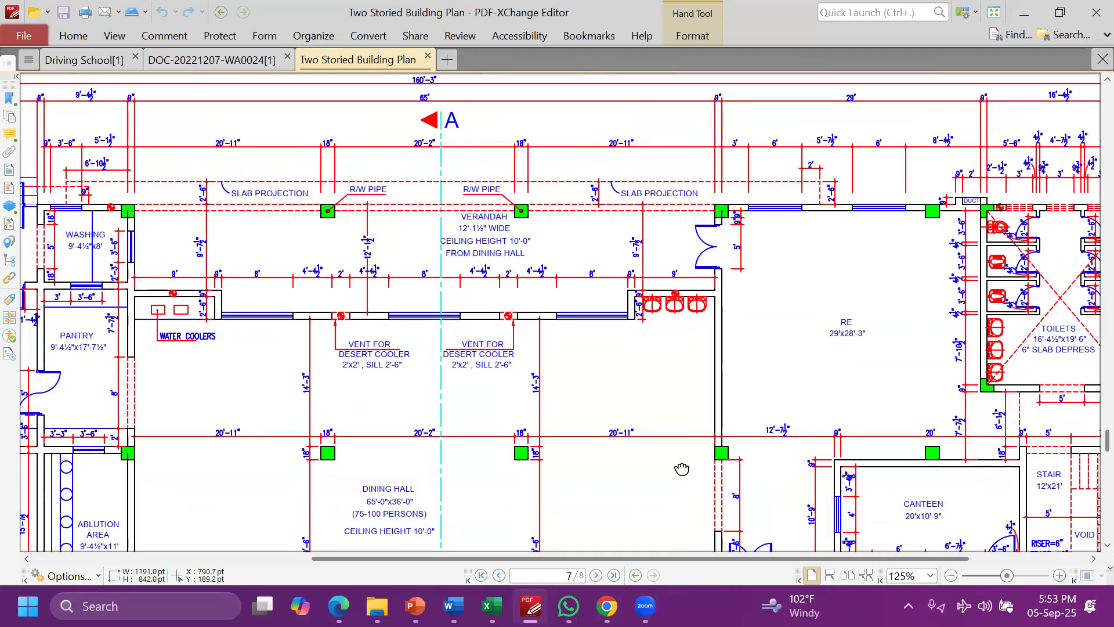
drag(368, 323, 291, 313)
drag(576, 272, 458, 153)
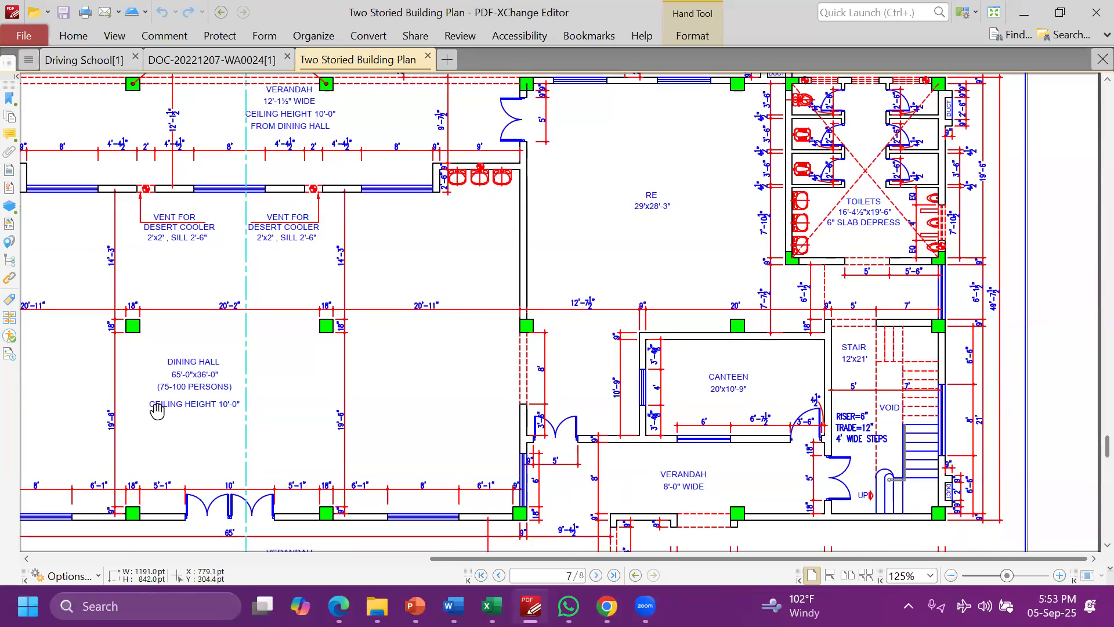
scroll(762, 417, up, 3)
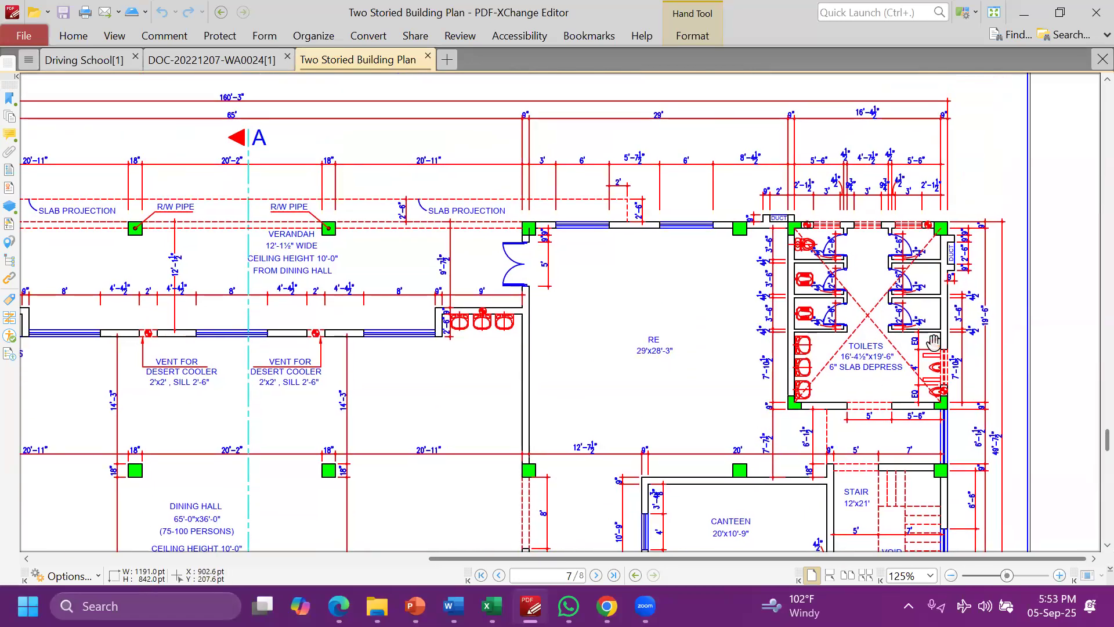
drag(827, 368, 827, 360)
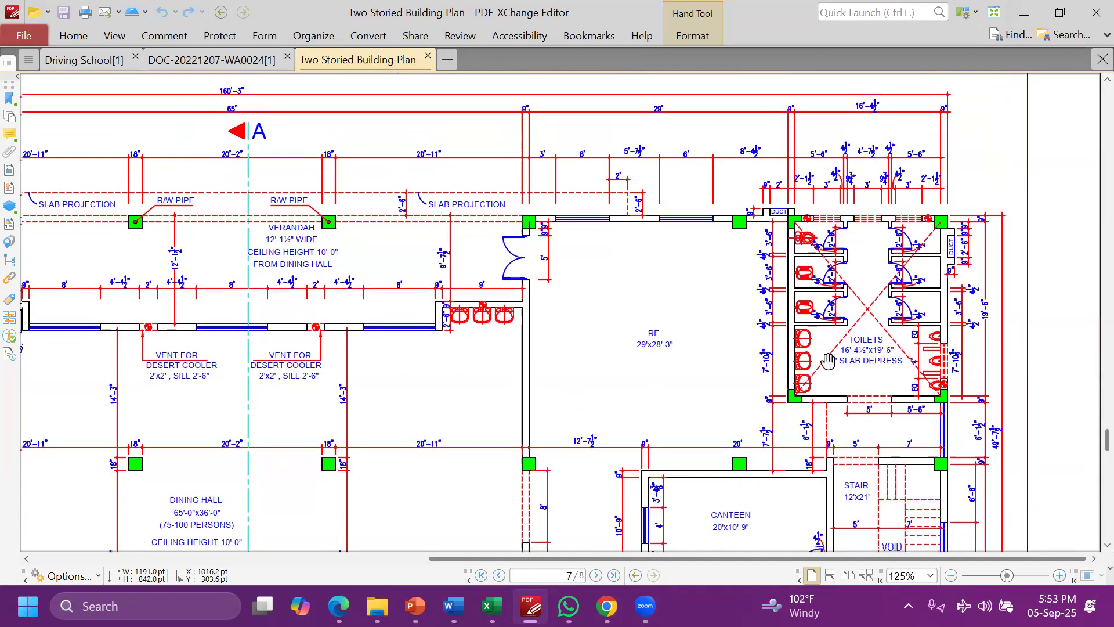
scroll(827, 360, down, 4)
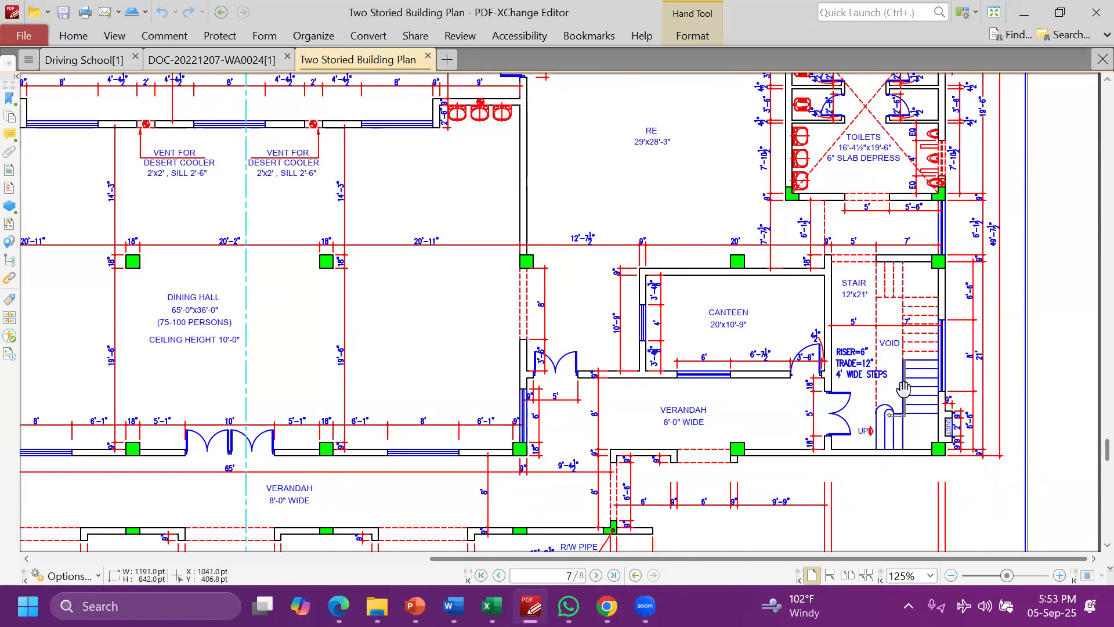
Look over the whole Ground Floor Plan again and advance to the First Floor Plan on page 8
scroll(401, 406, down, 3)
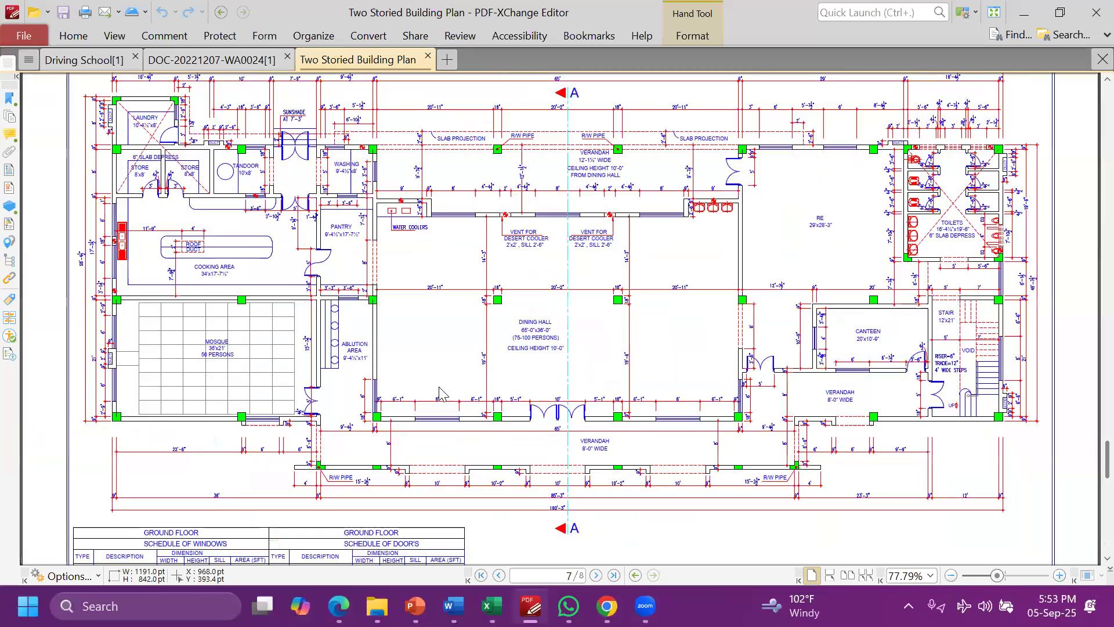
scroll(438, 429, up, 3)
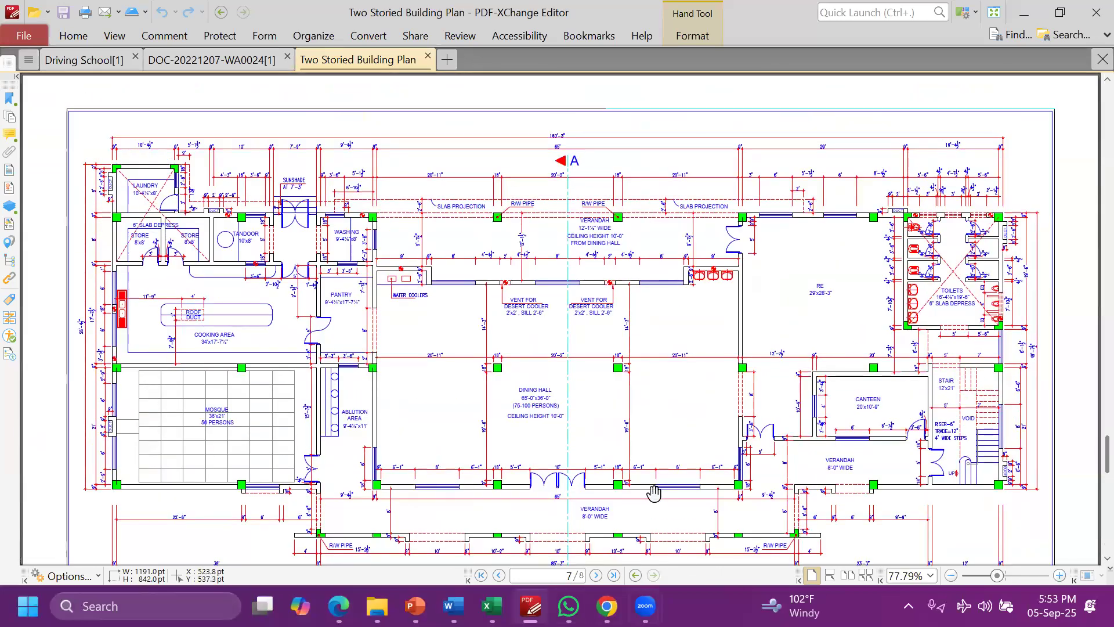
scroll(654, 492, down, 5)
click(596, 576)
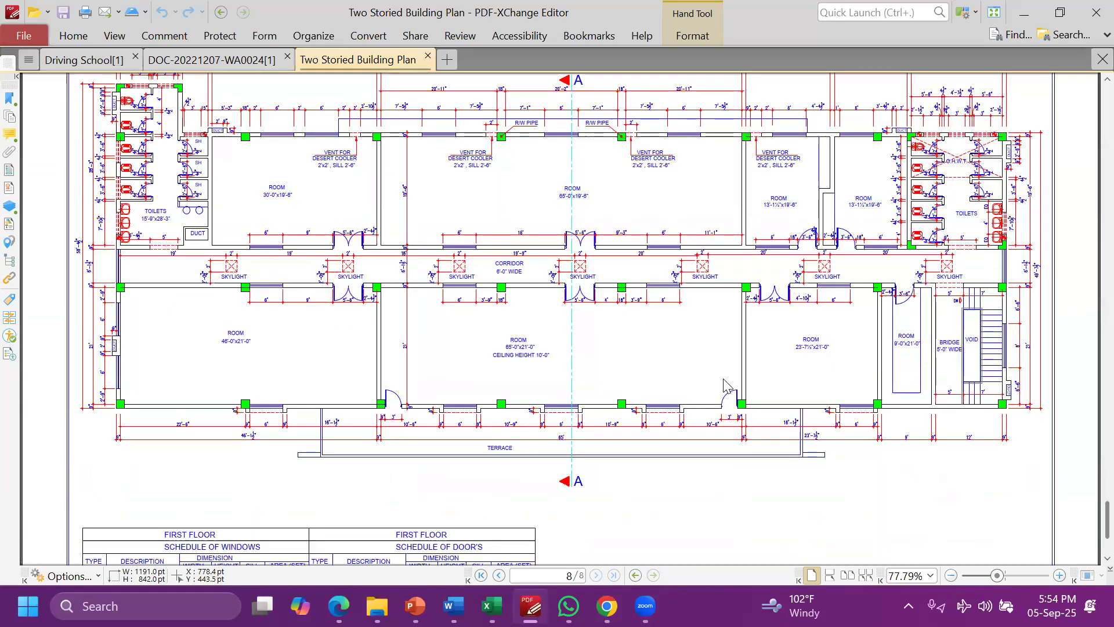
Examine the First Floor Plan rooms, corridor and toilets together with its schedules of windows and doors
scroll(725, 388, down, 2)
scroll(722, 390, down, 1)
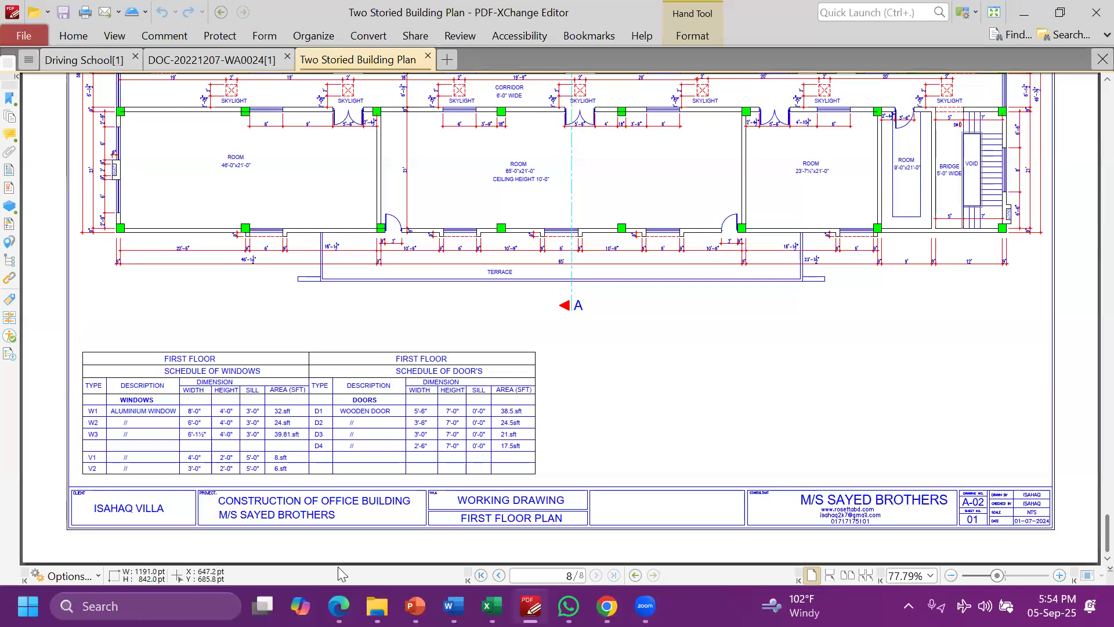
scroll(597, 432, up, 1)
scroll(597, 432, up, 2)
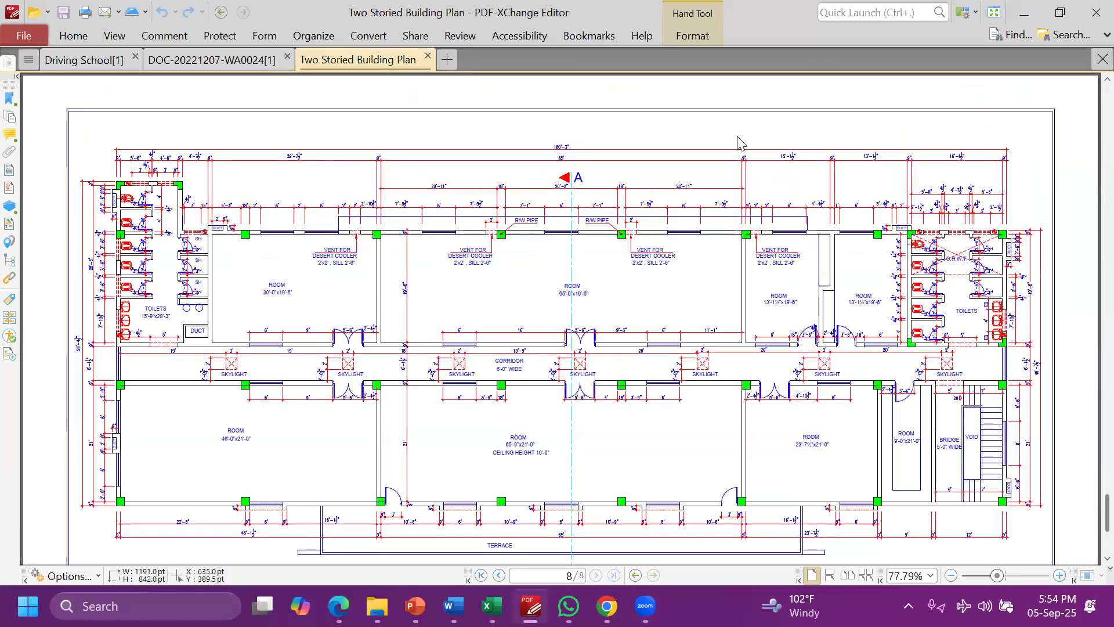
scroll(754, 244, down, 2)
scroll(812, 348, down, 1)
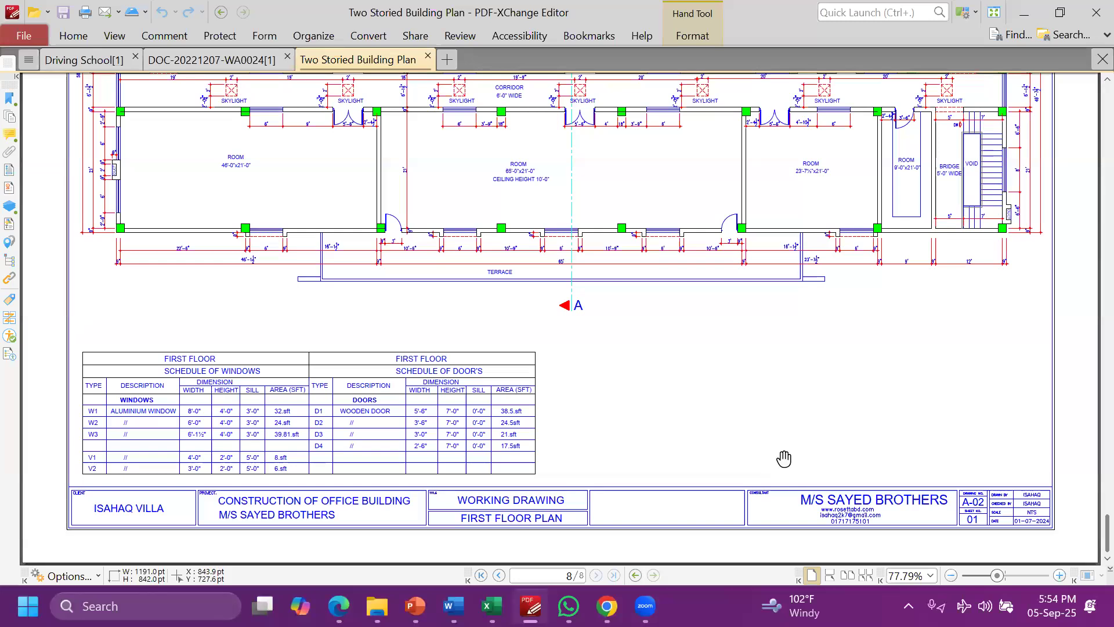
scroll(769, 454, up, 3)
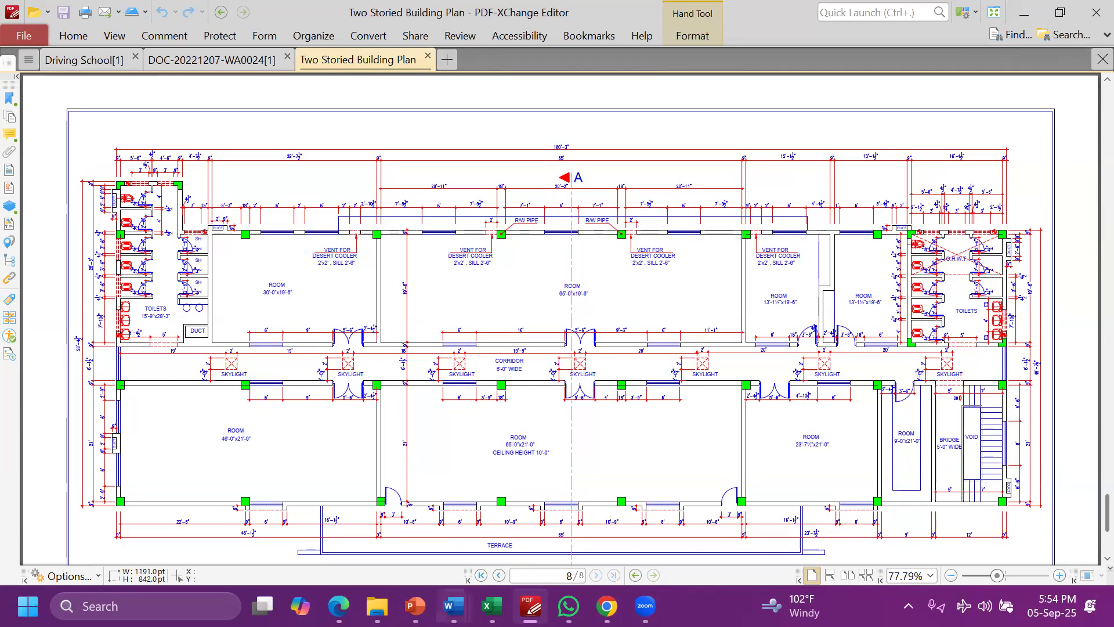
Switch to the Rosetta BOQ-for Training workbook in Excel and look over the Summary sheet down to the grand total
mouse_move(490, 605)
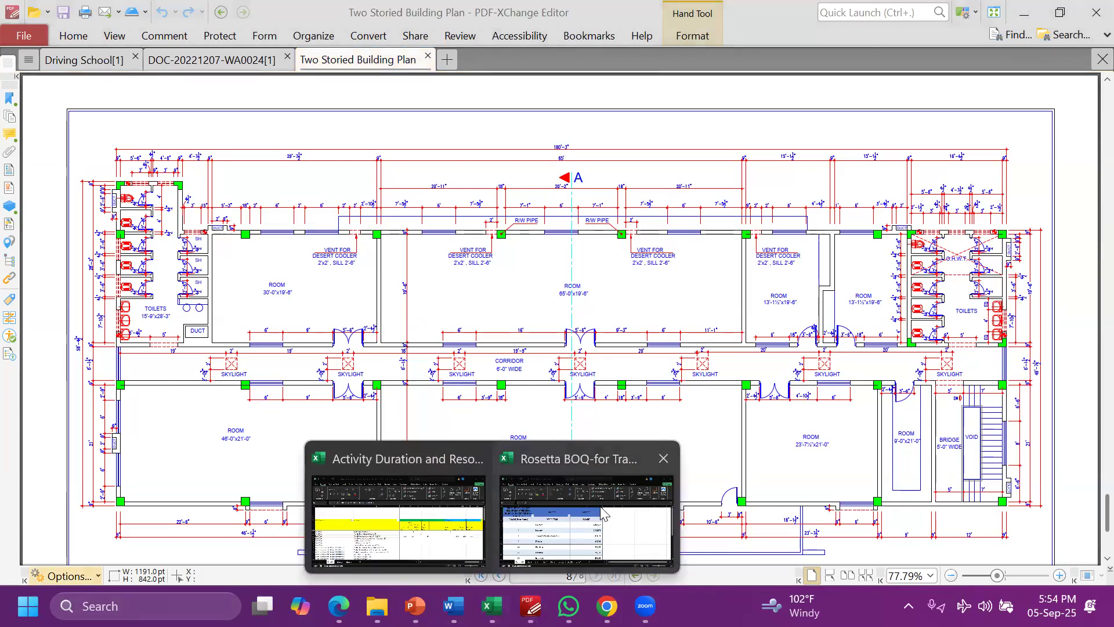
click(530, 525)
click(505, 277)
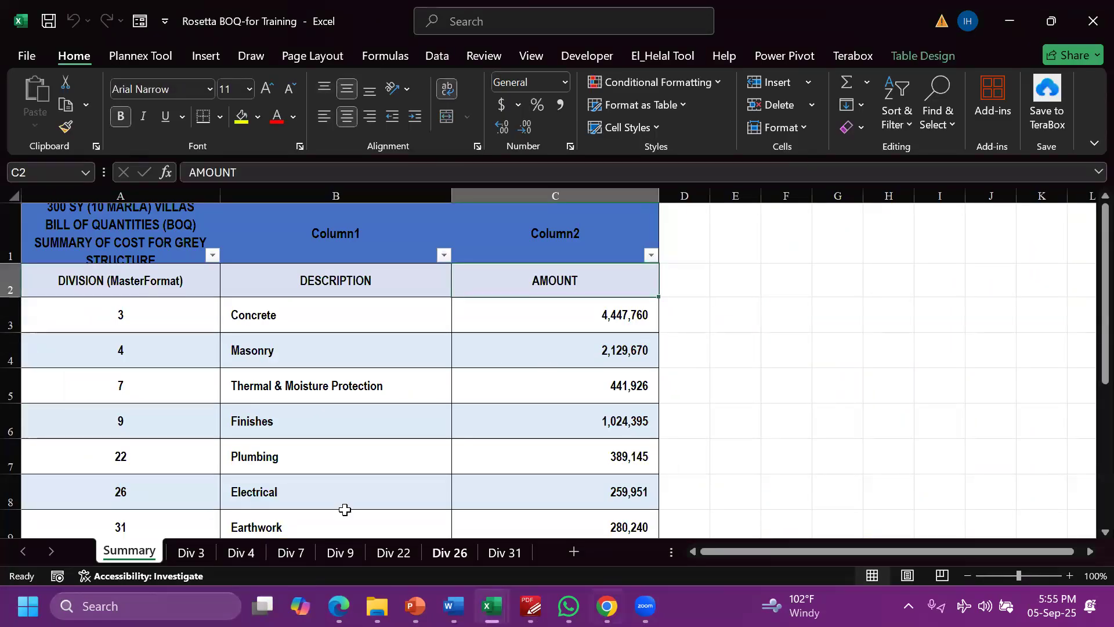
scroll(278, 441, down, 2)
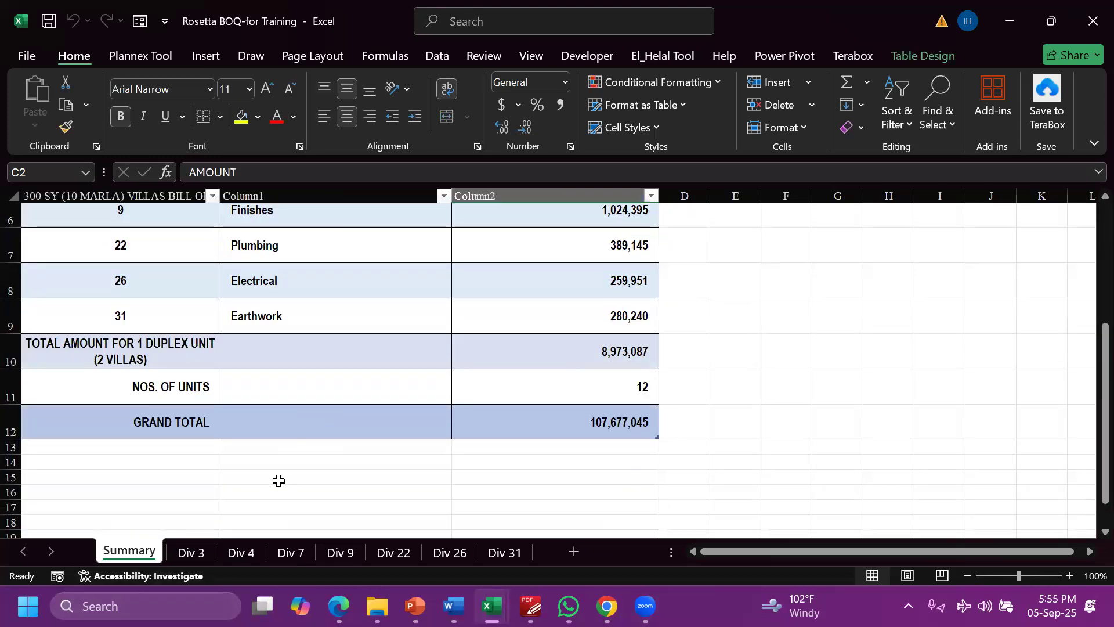
scroll(279, 480, up, 2)
Select the division rows from Concrete to Earthwork (A3:C9) on the Summary sheet and review their descriptions and amounts
drag(86, 317, 585, 393)
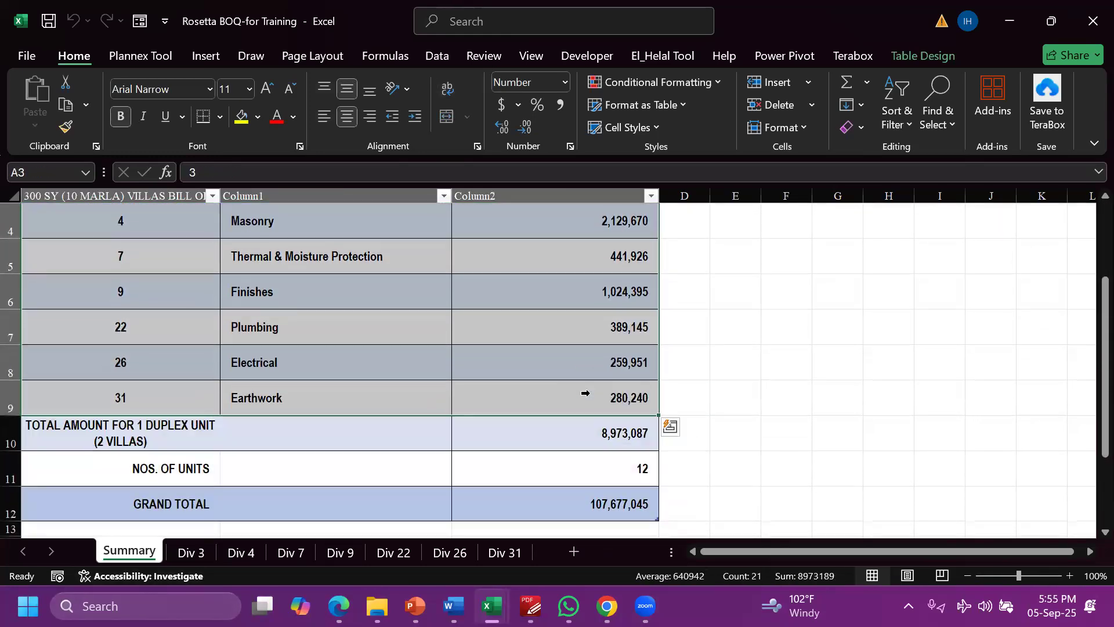
scroll(361, 365, up, 2)
scroll(348, 393, down, 1)
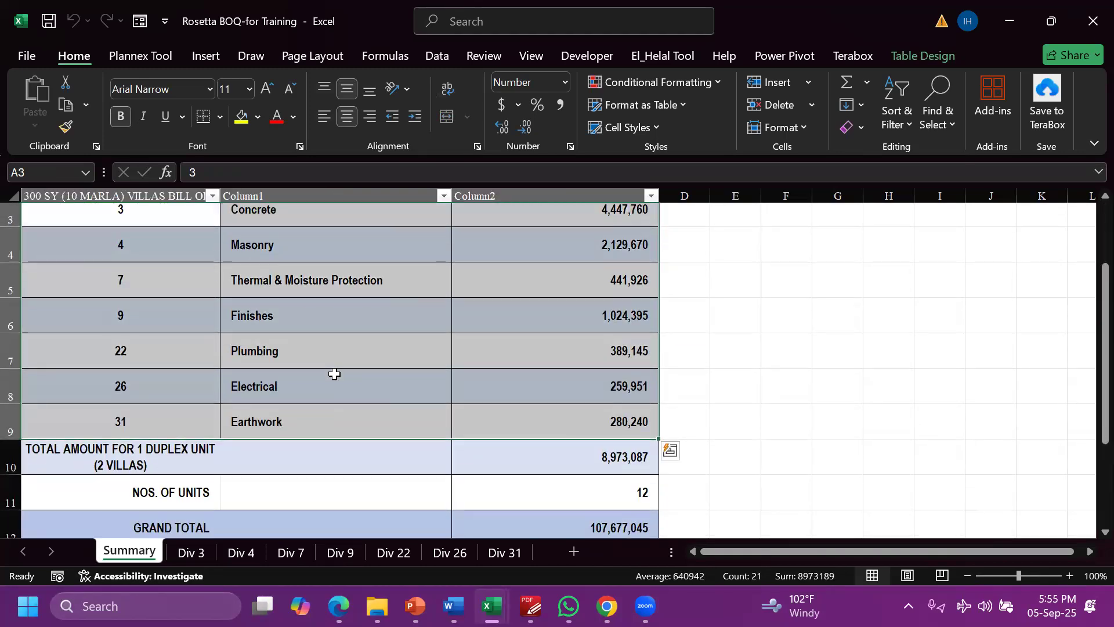
scroll(335, 378, up, 1)
scroll(334, 378, up, 1)
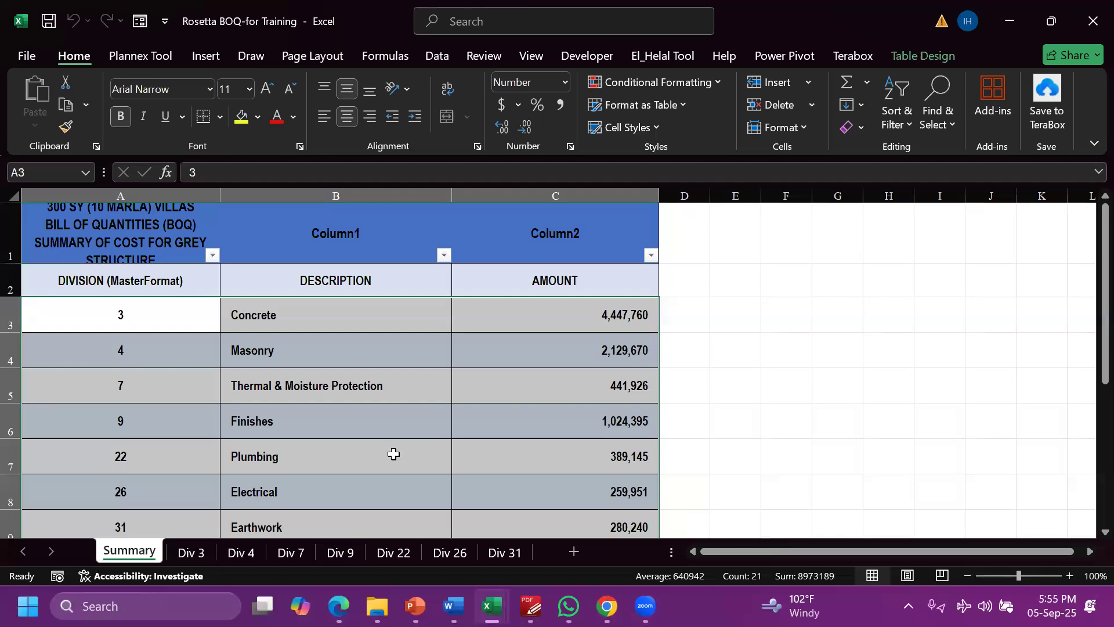
Select the Concrete description and amount, and the DIVISION (MasterFormat) column from its heading to division 31 (A2:A9)
drag(517, 307, 619, 322)
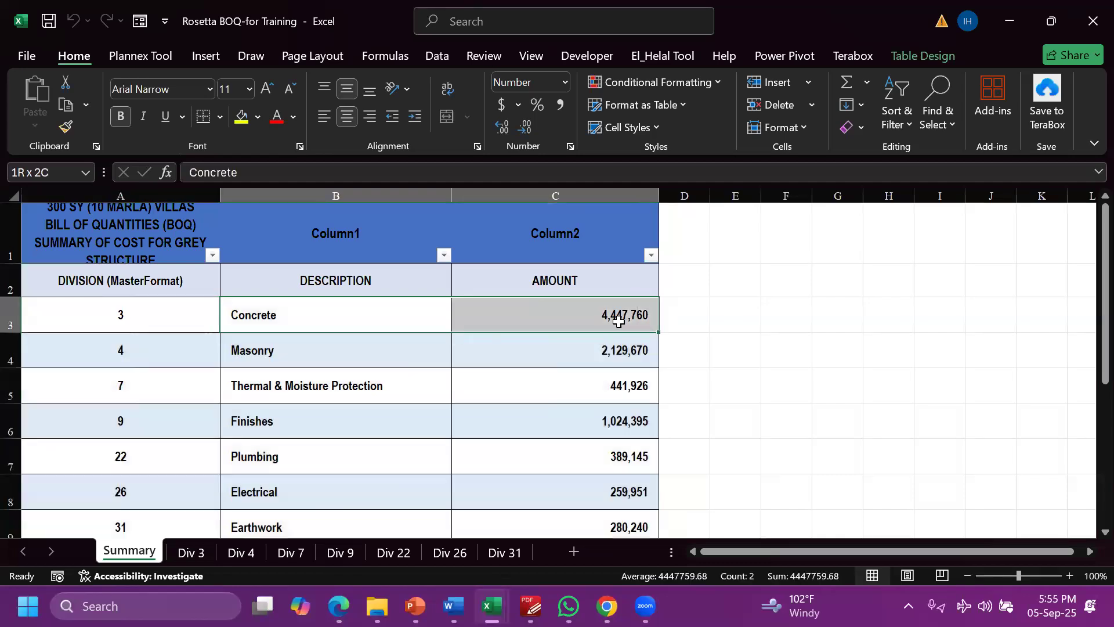
click(96, 290)
click(95, 317)
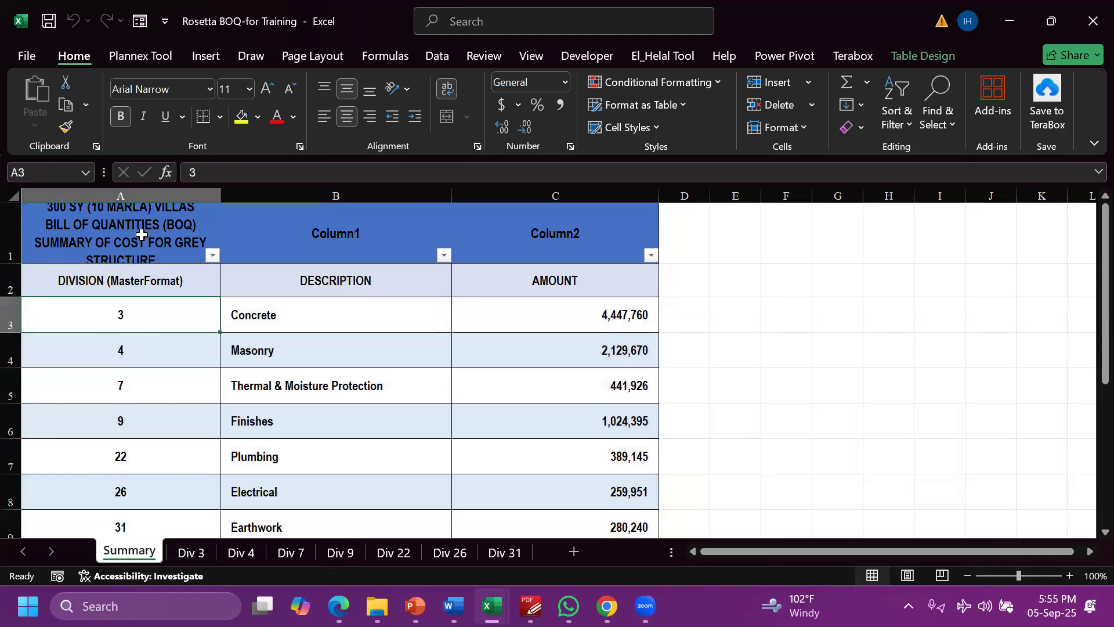
drag(114, 281, 155, 447)
scroll(138, 328, up, 1)
scroll(138, 328, up, 1)
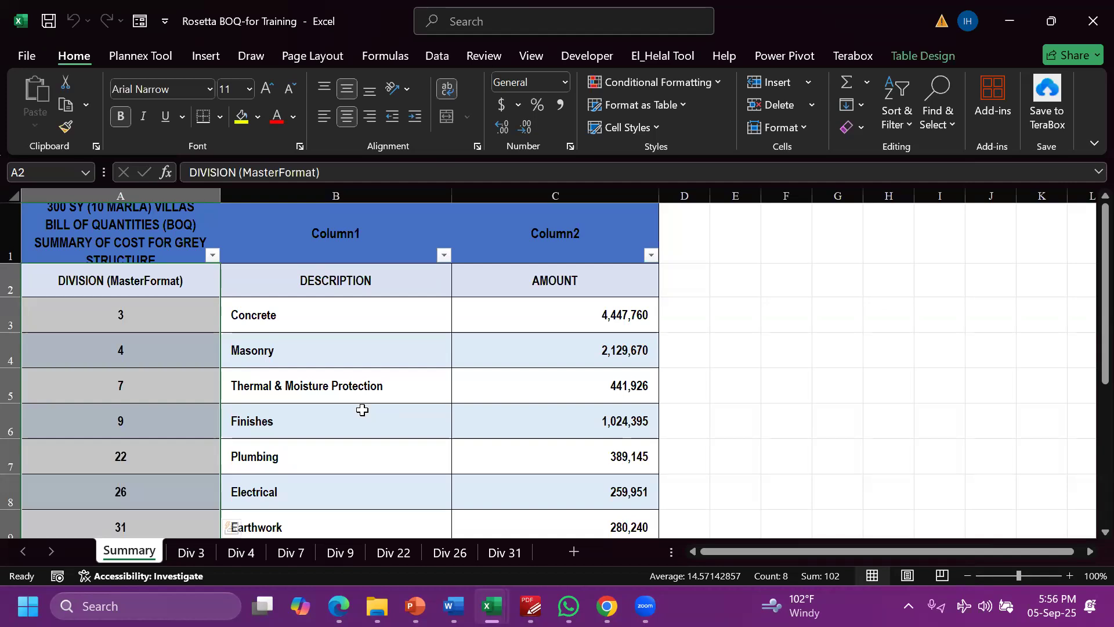
Select the MasterFormat division numbers from 3 to 31 (A3:A9) on the Summary sheet
scroll(149, 338, down, 1)
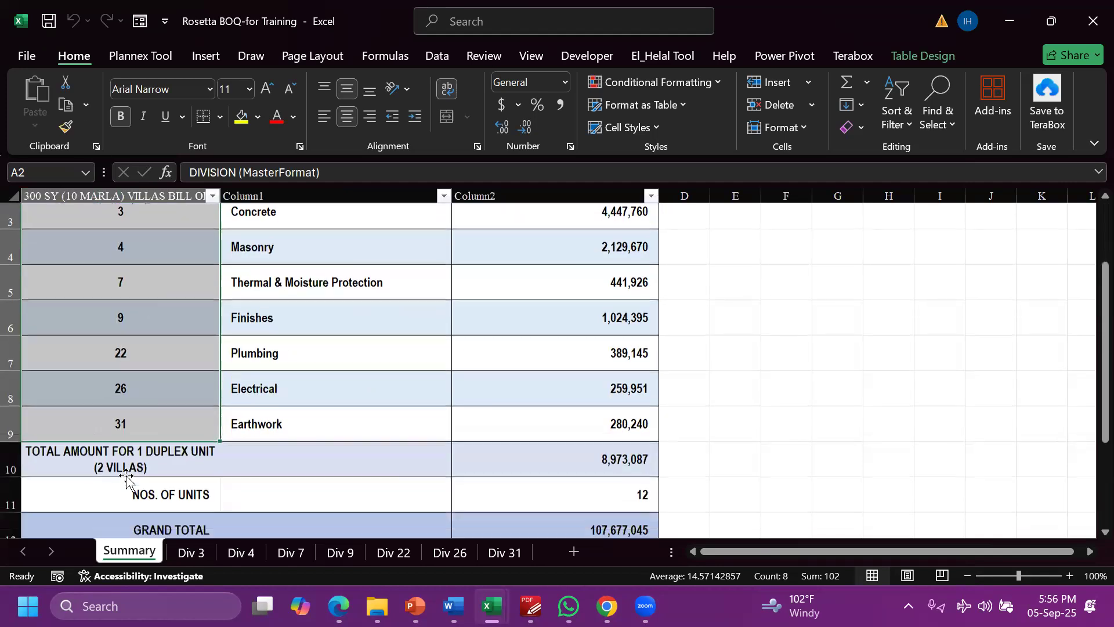
scroll(172, 385, up, 1)
drag(169, 319, 146, 428)
scroll(146, 377, up, 1)
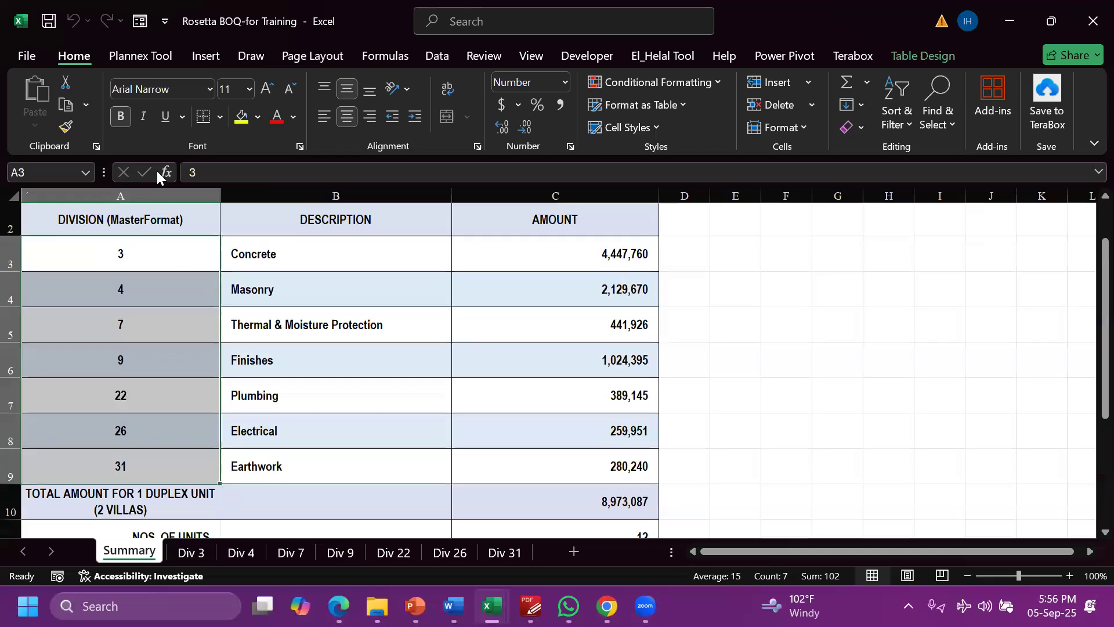
Go through the division numbers and descriptions one by one, from 3 Concrete to 22 Plumbing, selecting each pair of cells
click(145, 324)
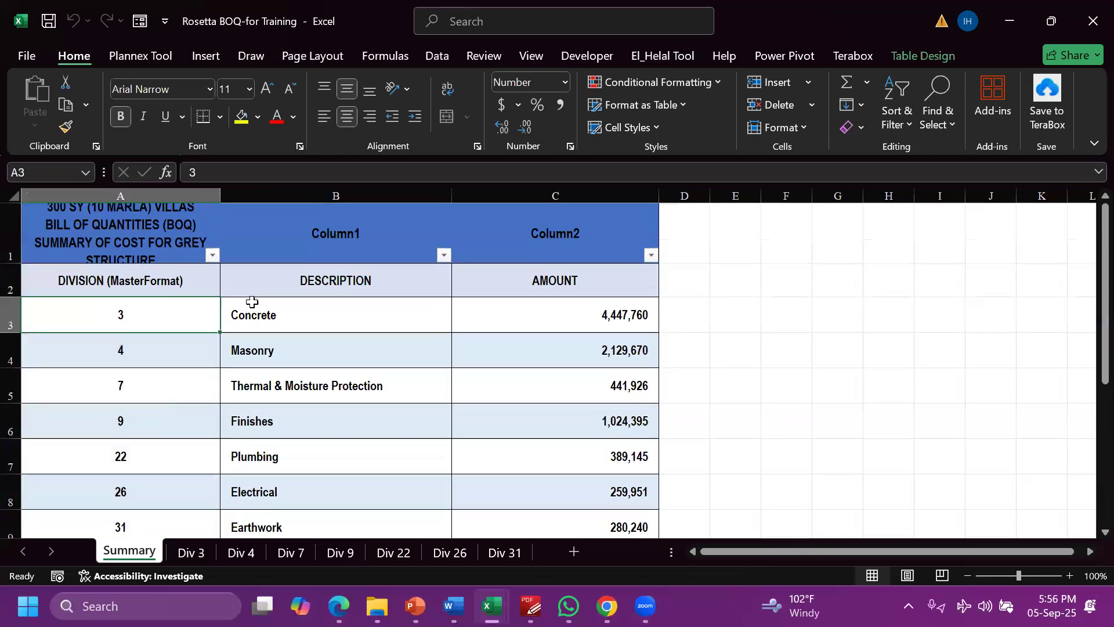
click(406, 306)
click(152, 352)
click(286, 358)
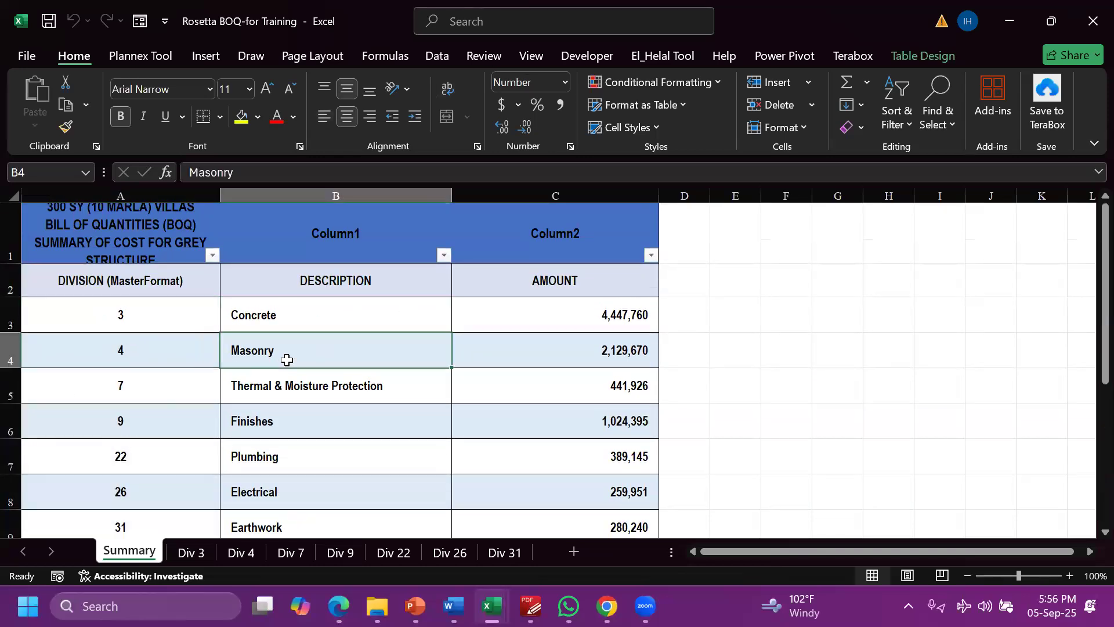
click(156, 384)
click(340, 394)
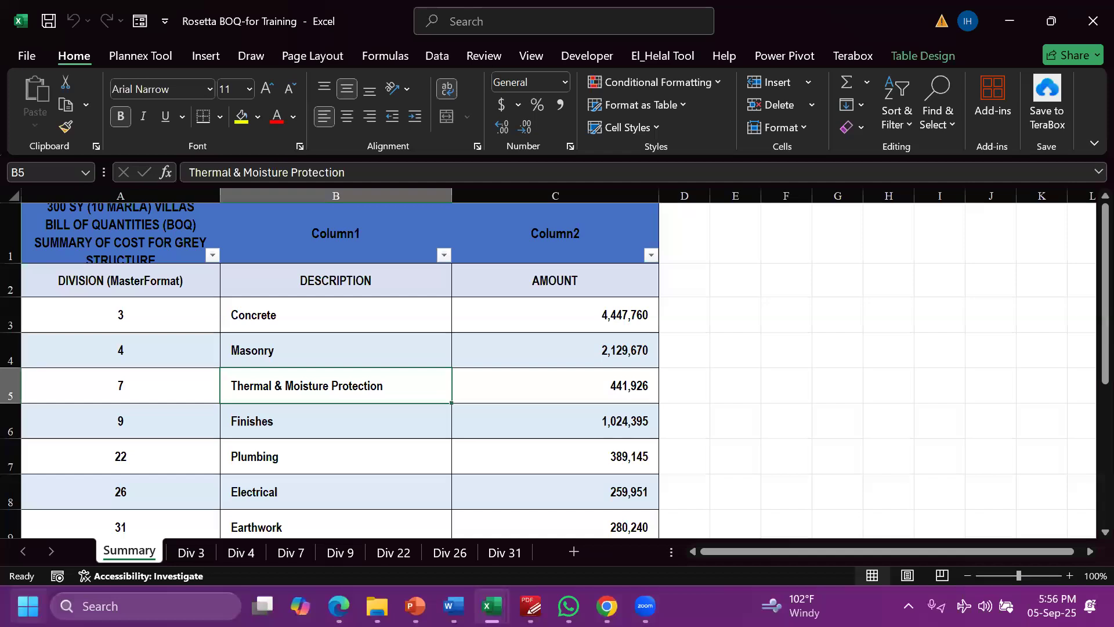
click(137, 418)
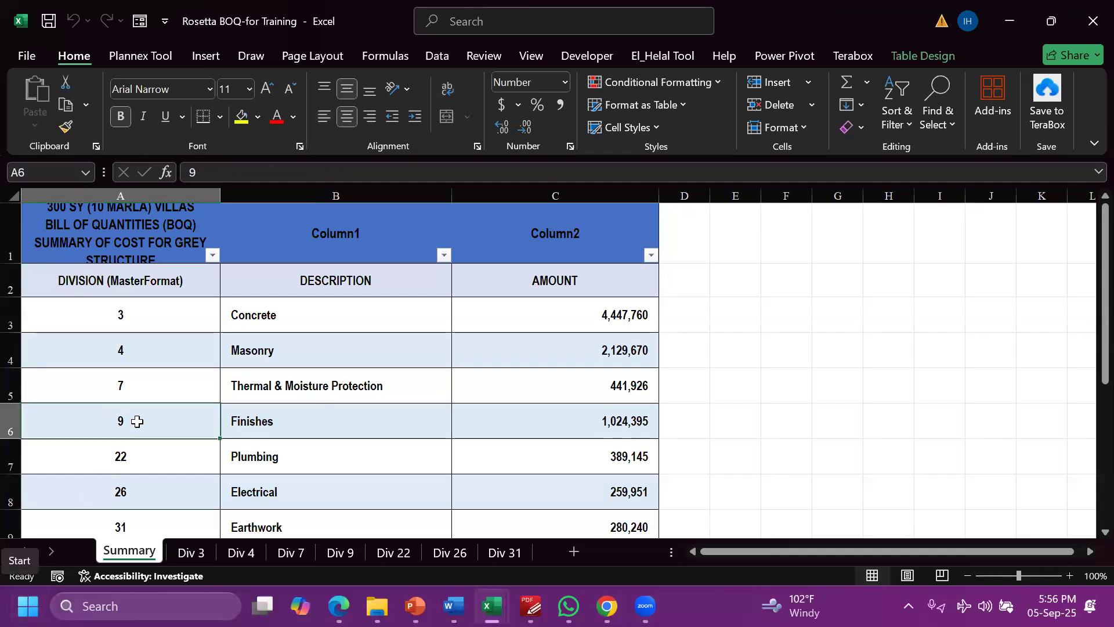
click(323, 417)
click(102, 447)
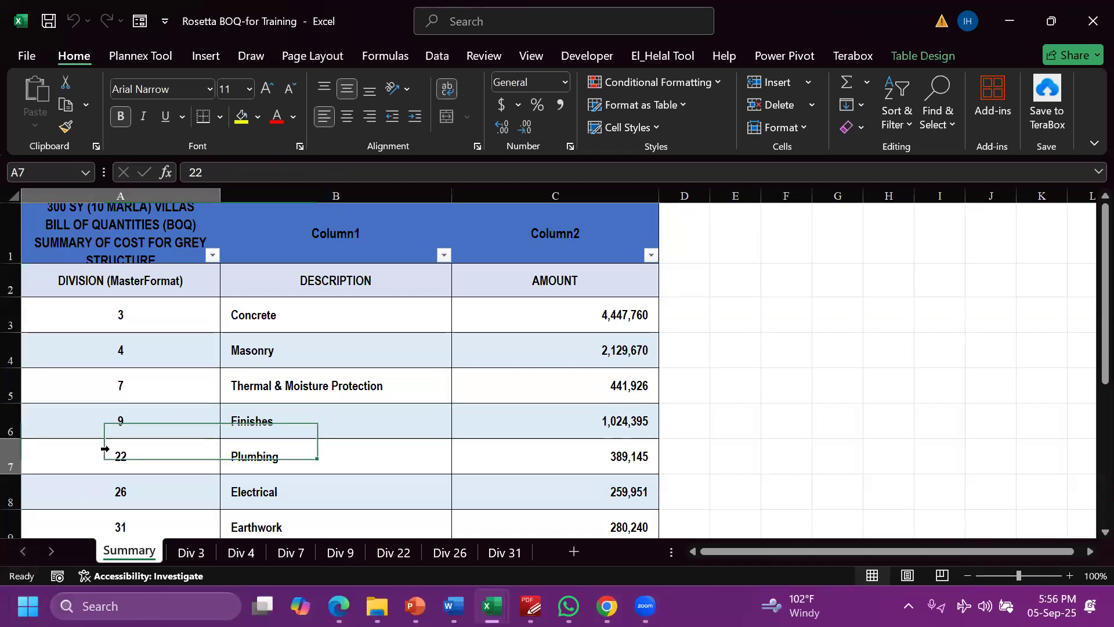
click(328, 463)
Review the Electrical and Earthwork divisions and the total amount label for one duplex unit below them
scroll(134, 400, down, 3)
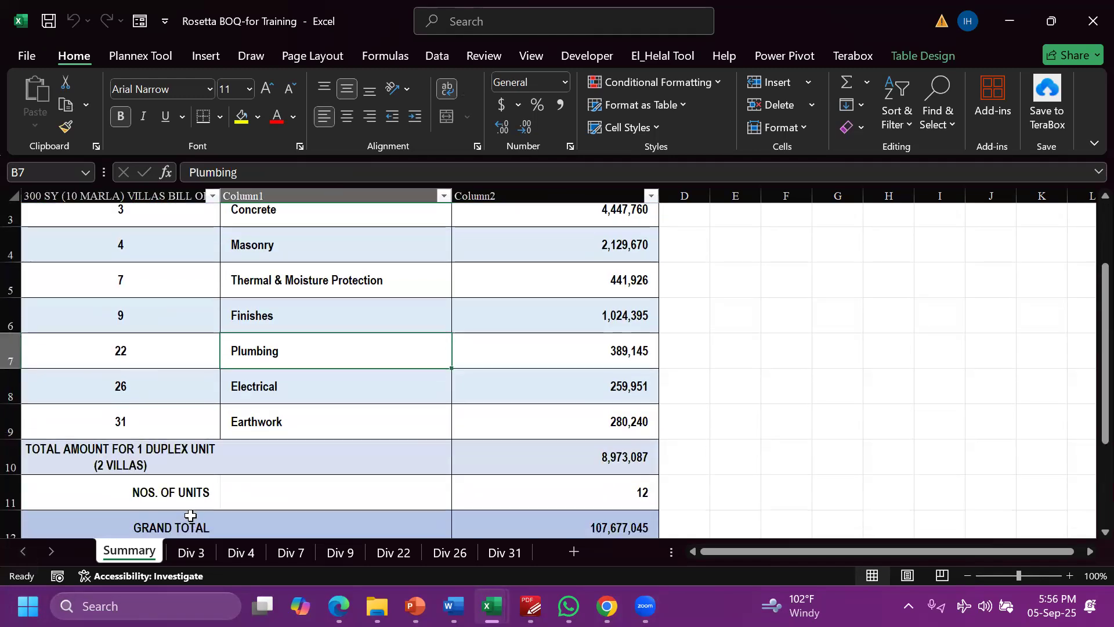
click(148, 393)
click(208, 443)
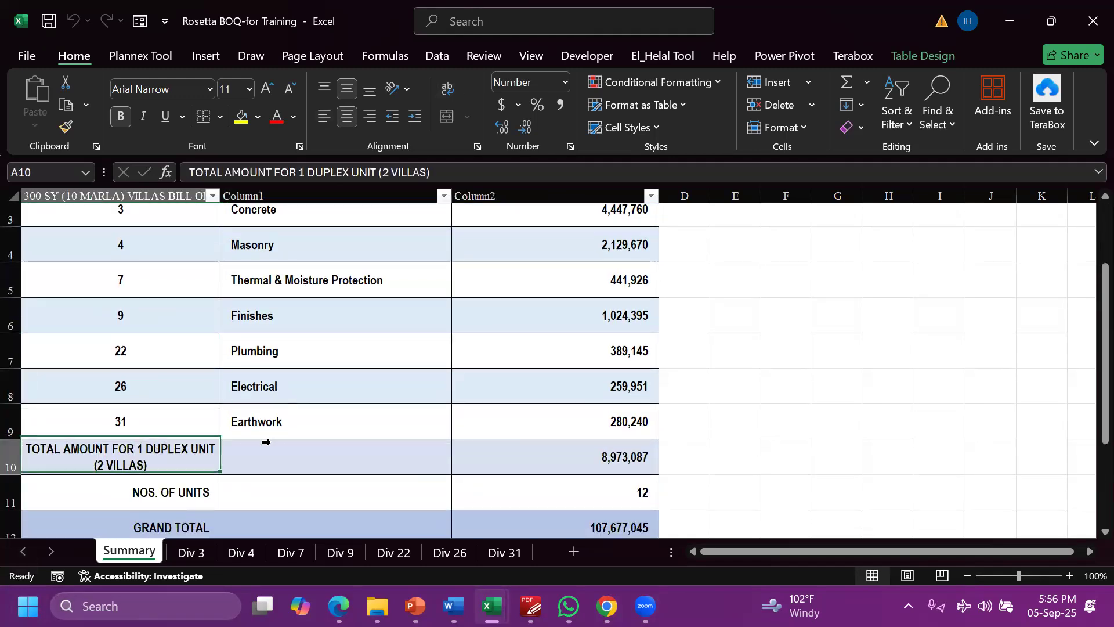
click(291, 423)
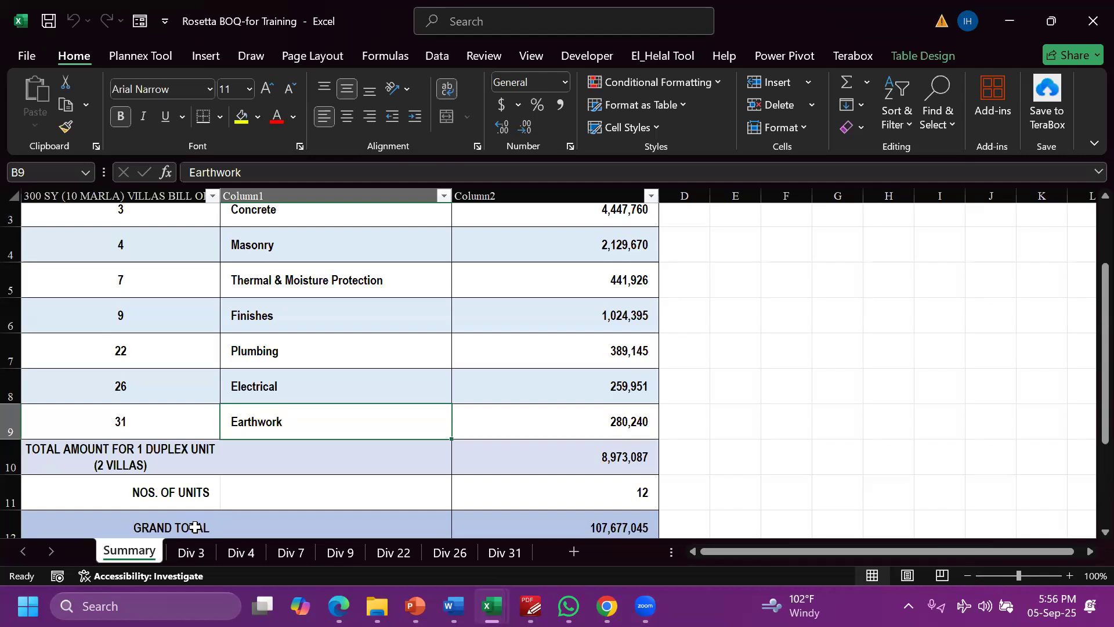
Select the DIVISION, DESCRIPTION and AMOUNT headings (A2:C2), the Concrete amount and the DESCRIPTION heading, and look over the summary rows
scroll(224, 335, up, 2)
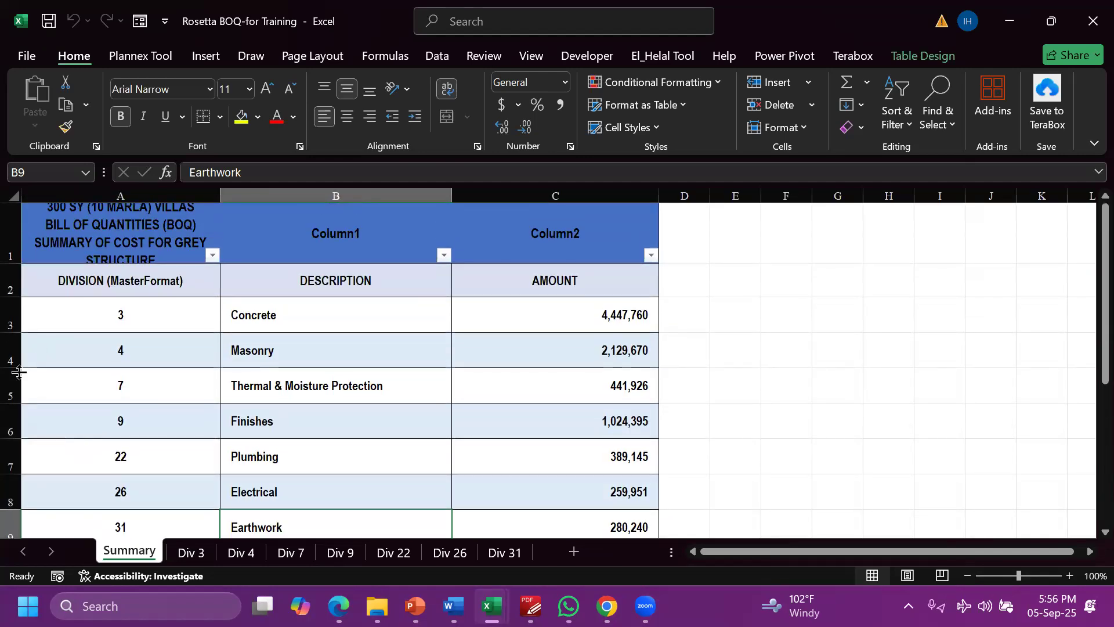
click(560, 246)
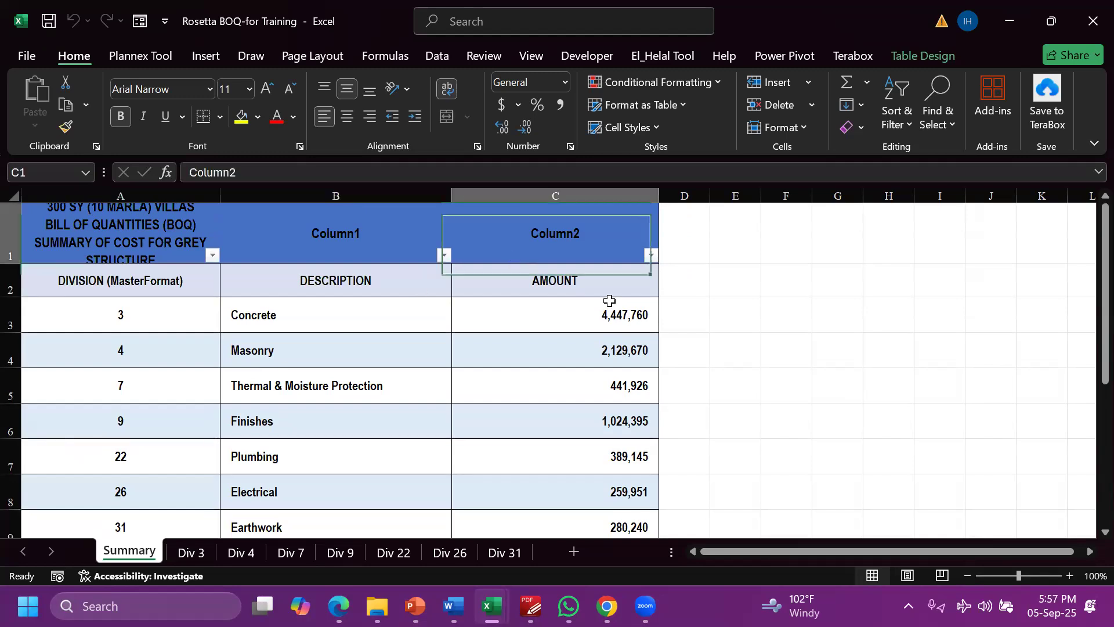
drag(121, 281, 609, 281)
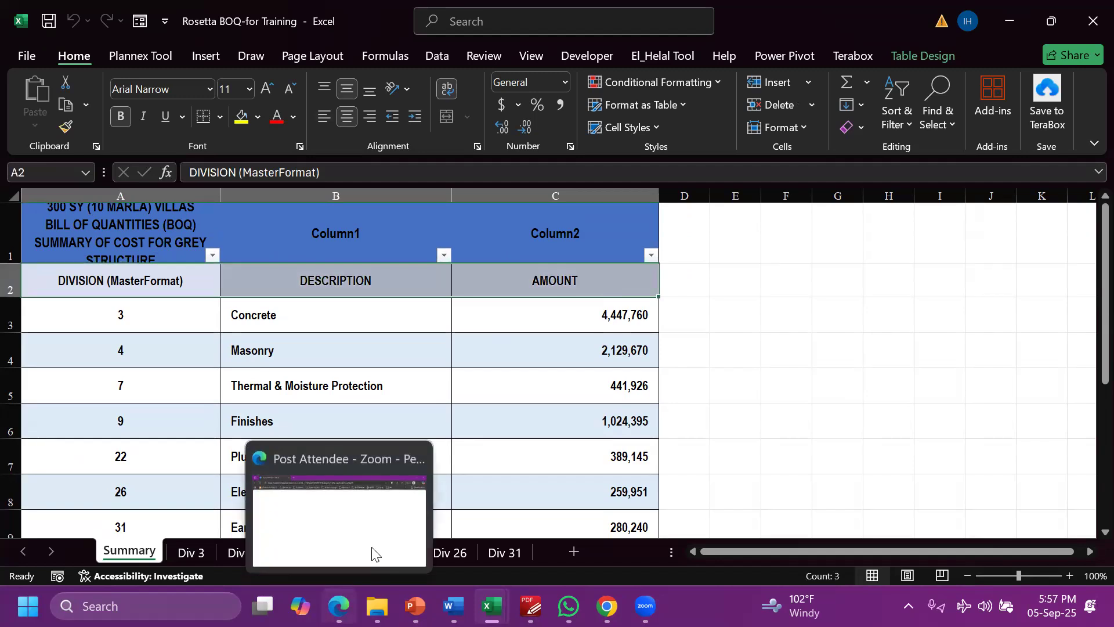
click(453, 309)
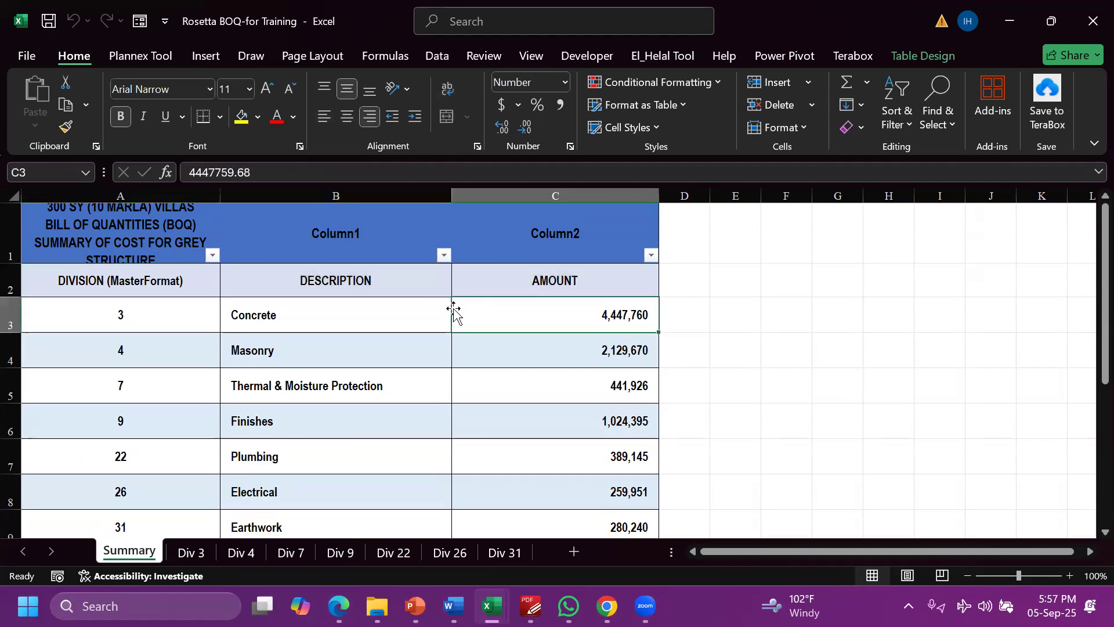
click(253, 292)
scroll(392, 407, down, 1)
scroll(392, 408, down, 1)
scroll(97, 443, up, 2)
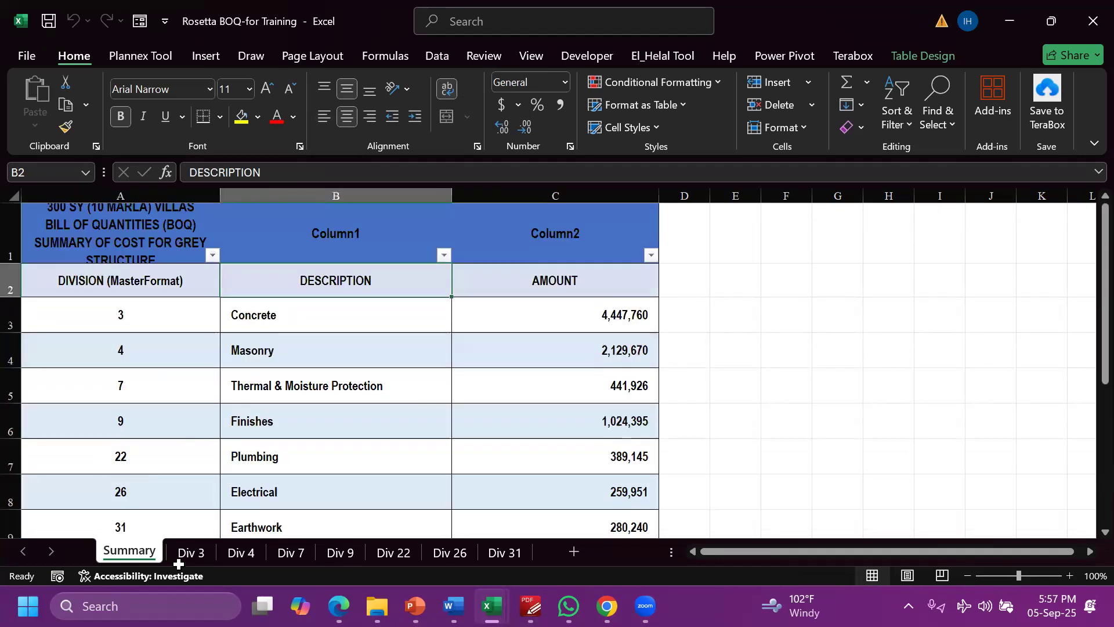
Open the Div 3 sheet and select its concrete work entries, first B4:E28 and then all columns of rows 4 to 19
click(181, 556)
scroll(236, 314, up, 3)
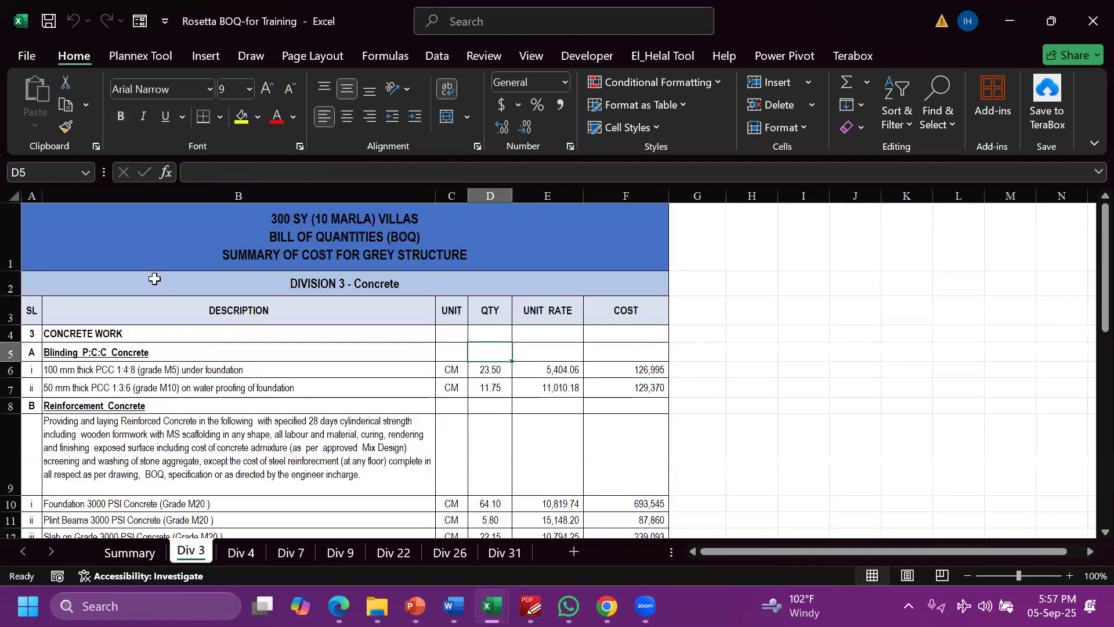
click(298, 293)
drag(58, 334, 629, 512)
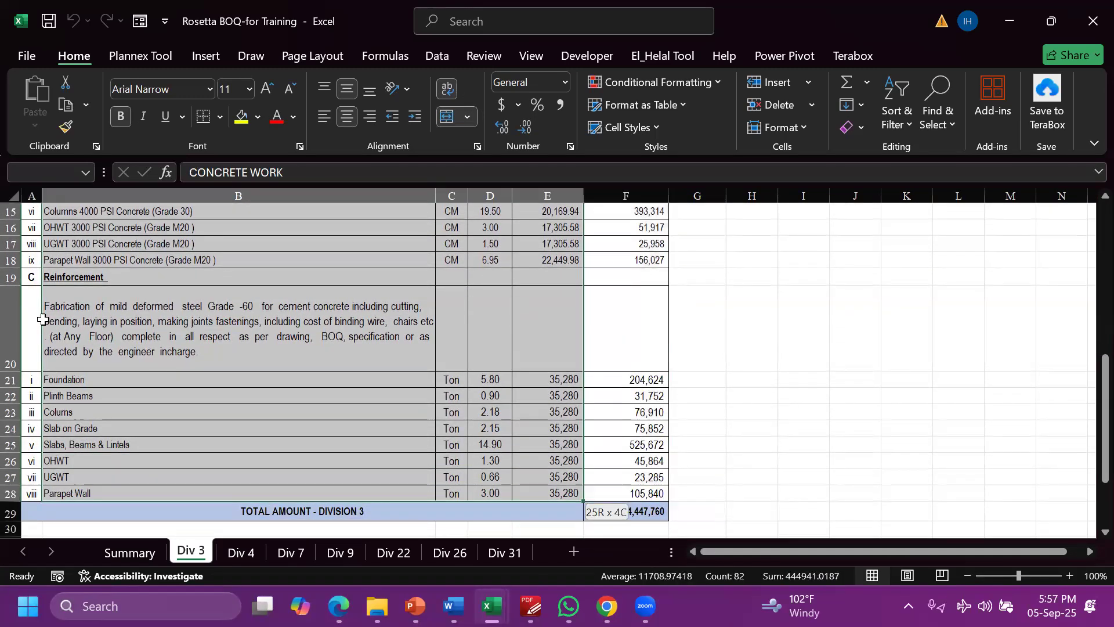
scroll(36, 325, up, 5)
drag(31, 334, 667, 539)
drag(591, 442, 591, 444)
scroll(69, 342, up, 3)
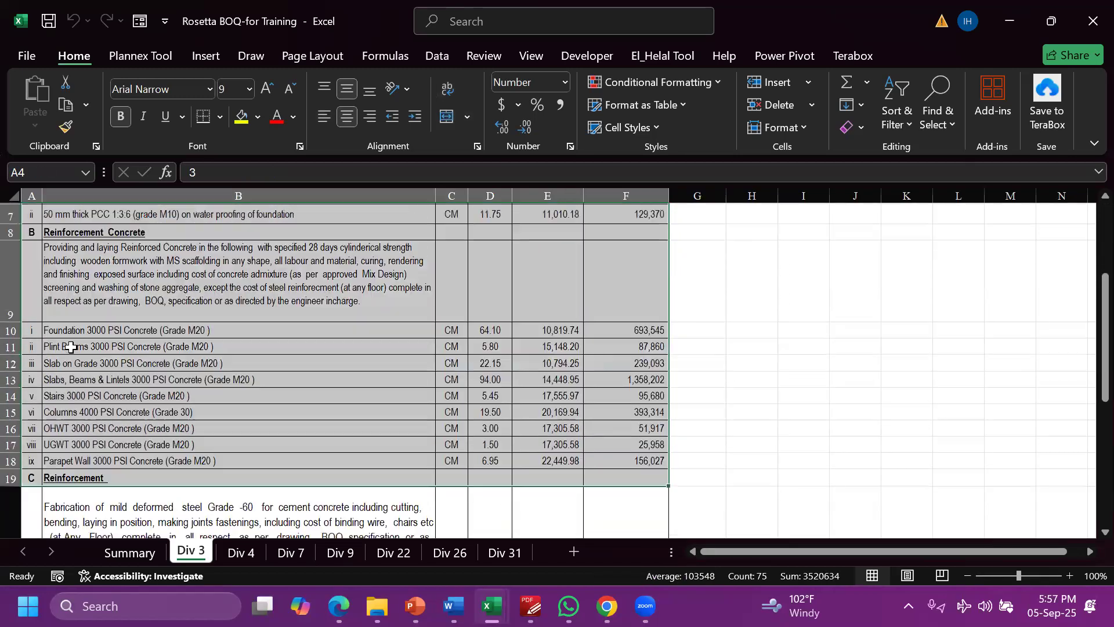
Review the two Blinding P.C.C Concrete items: 100 mm thick PCC 1:4:8 and 50 mm thick PCC 1:3:6
click(74, 355)
click(77, 382)
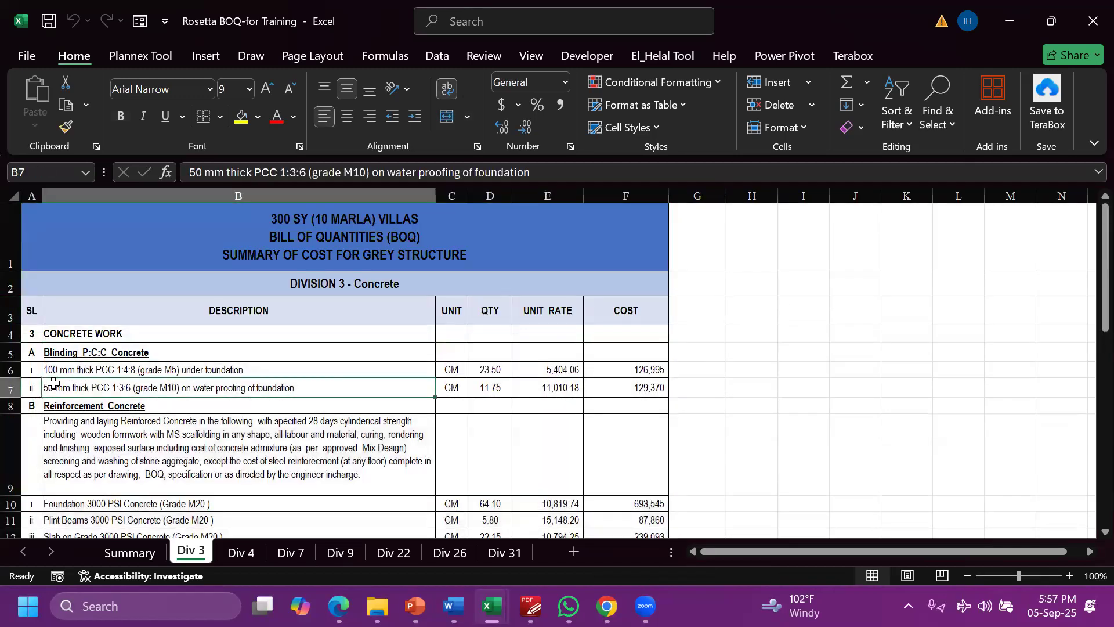
key(Up)
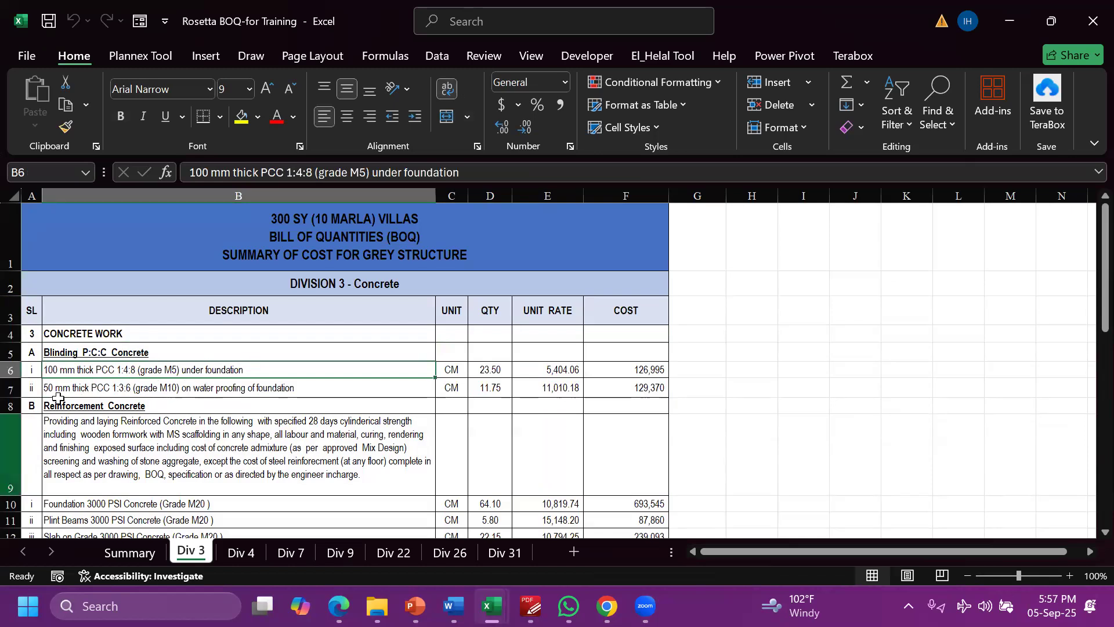
click(145, 388)
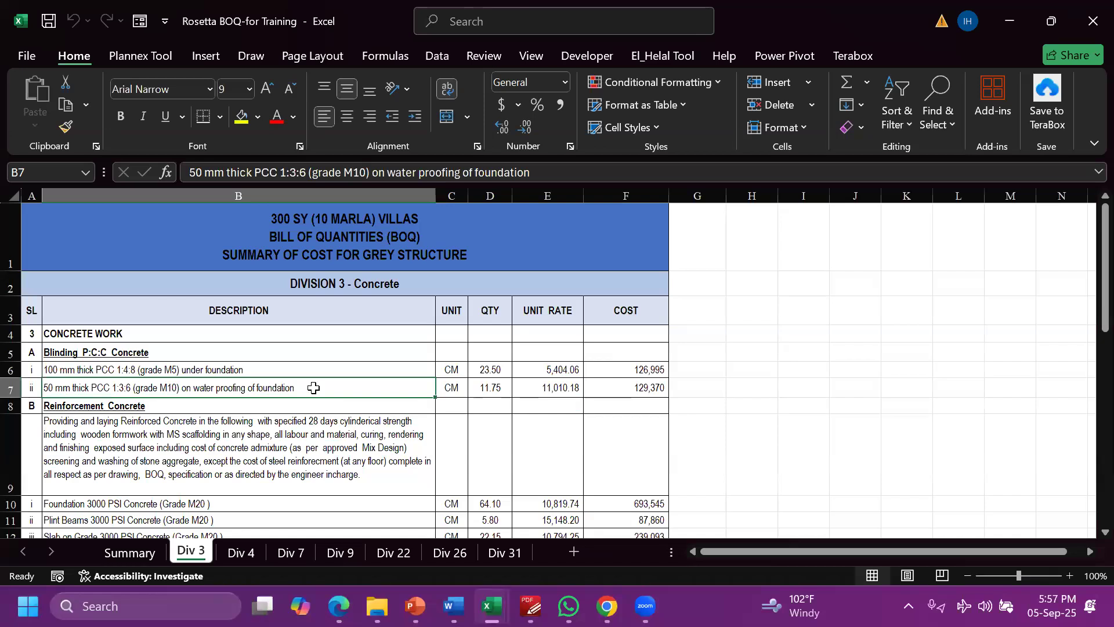
Select the Reinforcement Concrete specification text (B9) and examine it together with the concrete items listed below it
click(83, 423)
scroll(87, 328, down, 2)
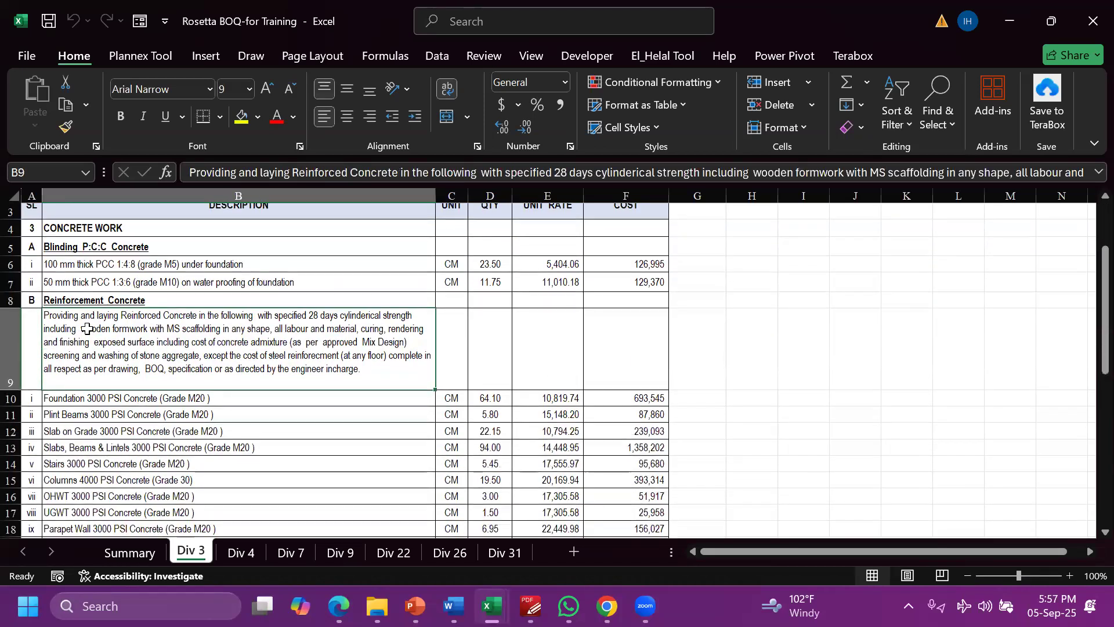
scroll(140, 350, down, 2)
scroll(136, 367, up, 1)
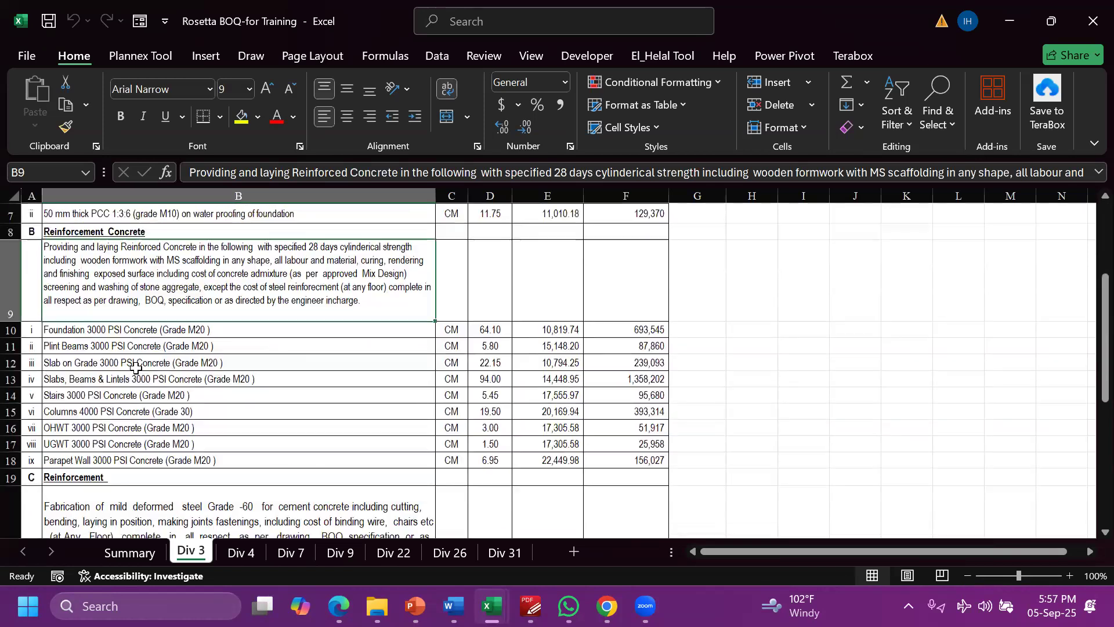
scroll(136, 367, up, 2)
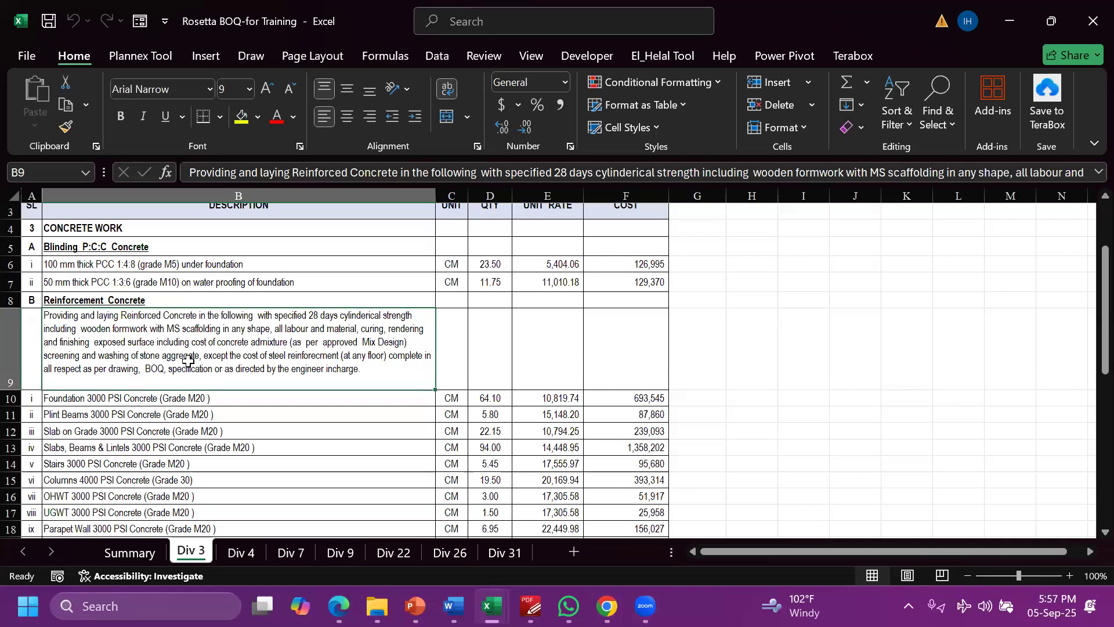
scroll(119, 254, down, 1)
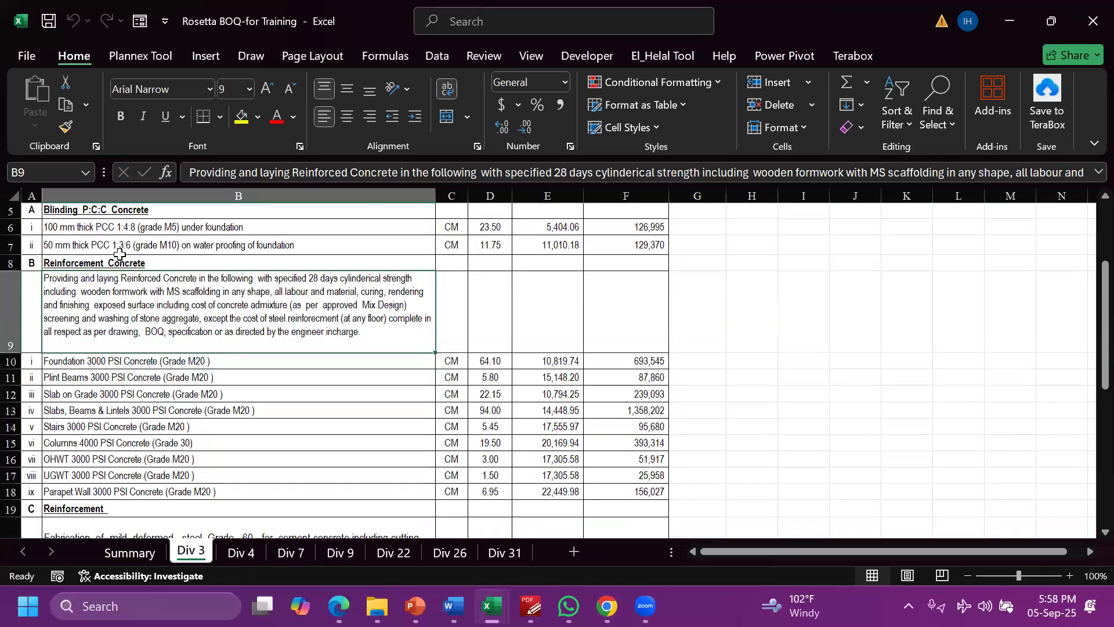
scroll(120, 254, down, 2)
Step through the Reinforcement Concrete items from Foundation to Parapet Wall, then select the whole Parapet Wall row (A18:F18)
drag(87, 292, 116, 343)
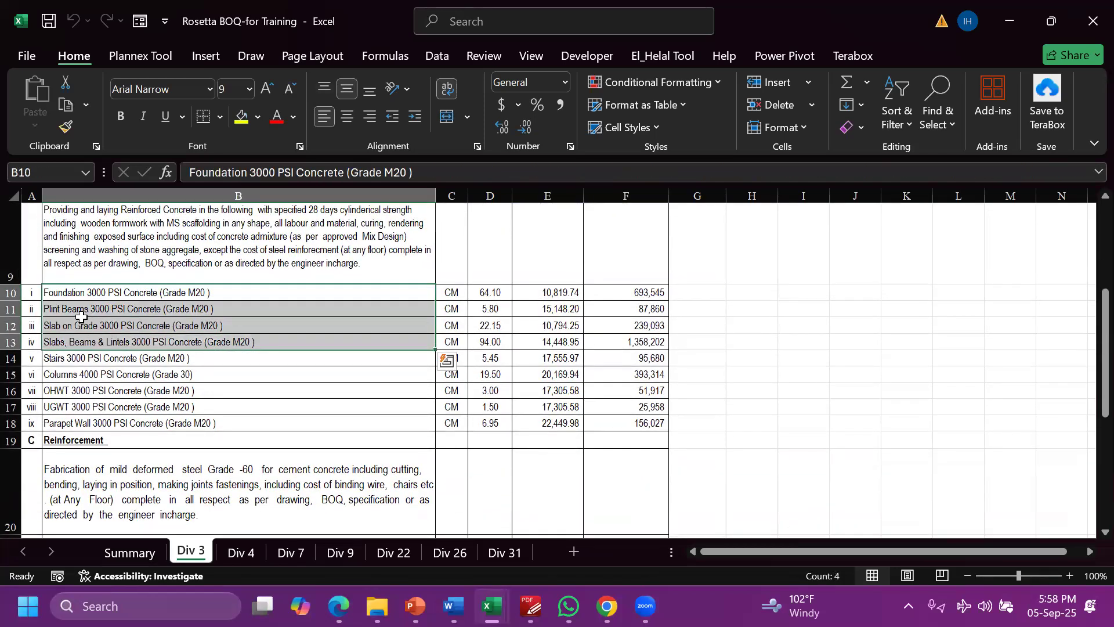
key(Down)
key(Down)
key(Up)
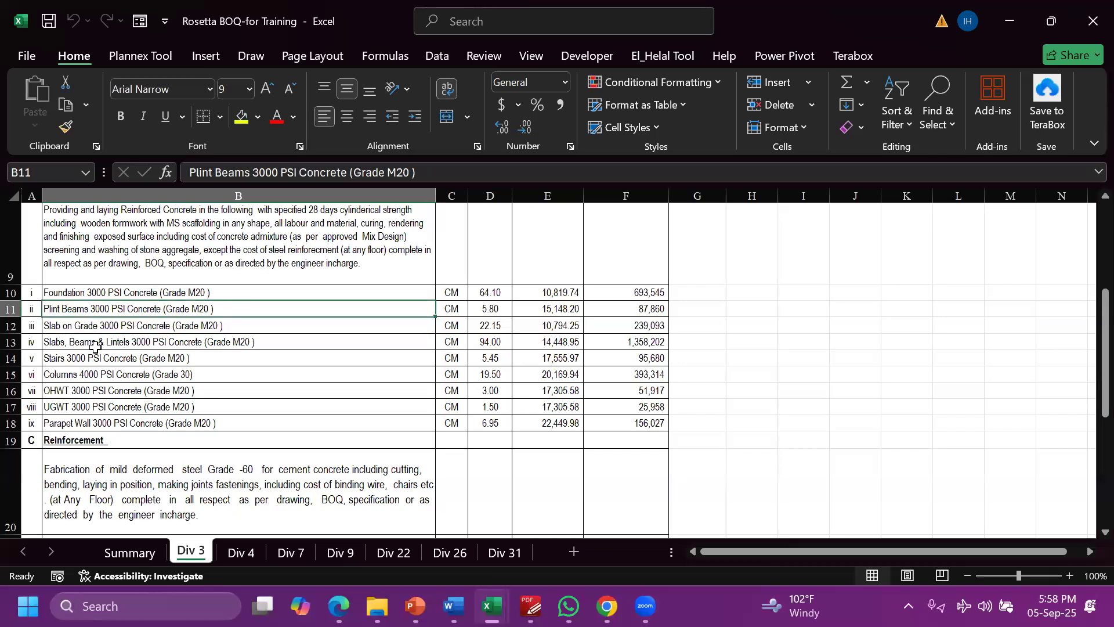
key(Down)
key(Down)
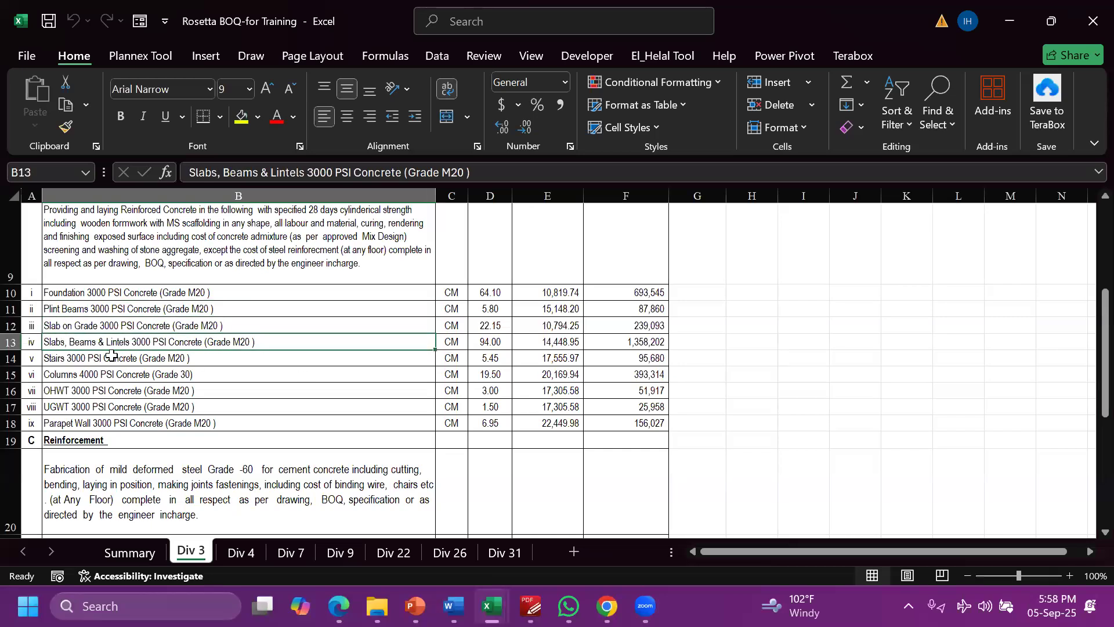
key(Down)
key(Down)
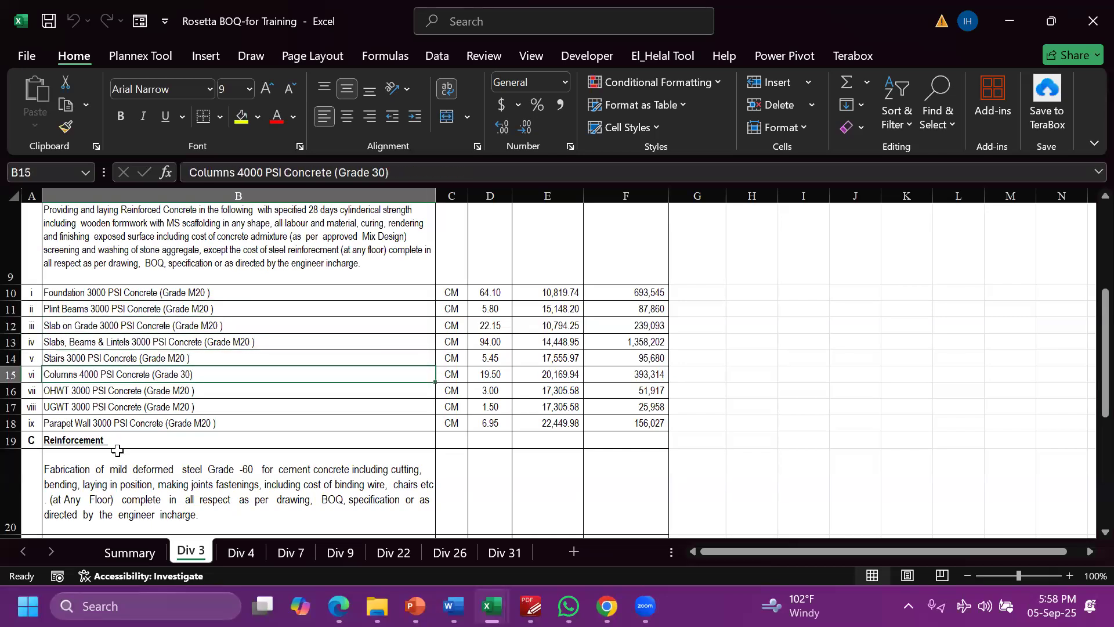
key(Down)
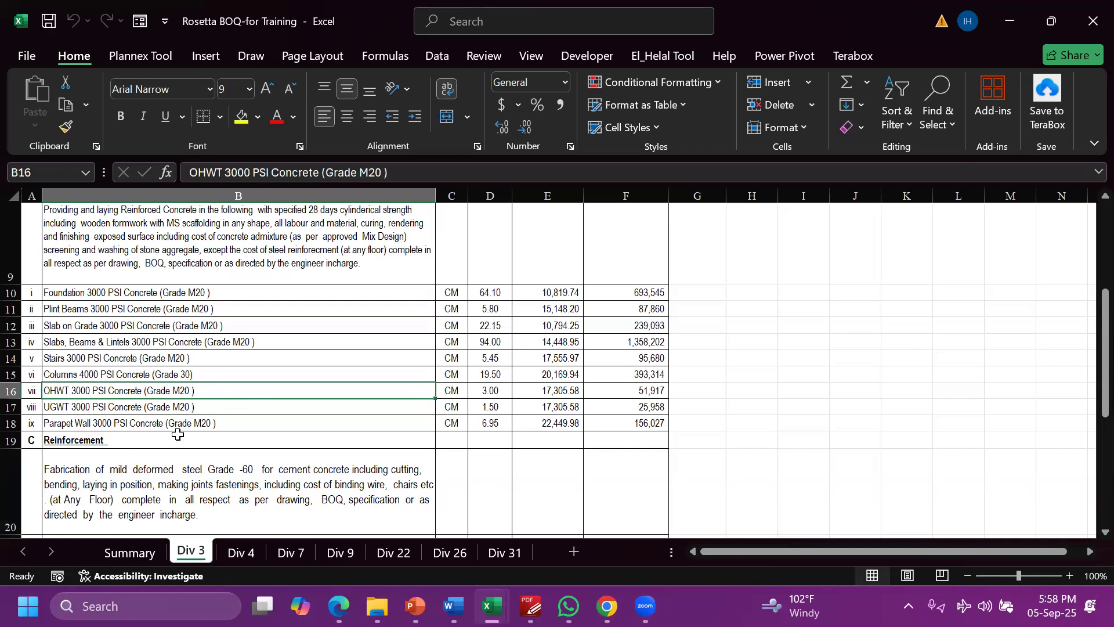
key(Down)
key(Down)
drag(644, 423, 29, 423)
Review the Reinforcement section's steel items from Foundation to Slab on Grade, including the Foundation quantity in tons and its unit rate
scroll(63, 348, down, 4)
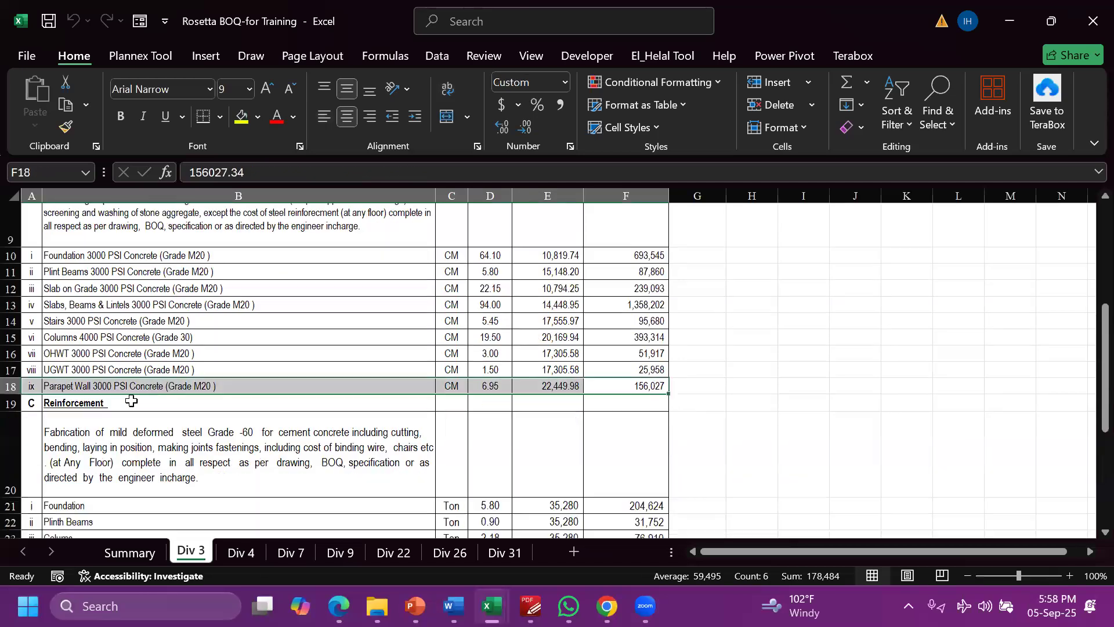
scroll(63, 380, up, 1)
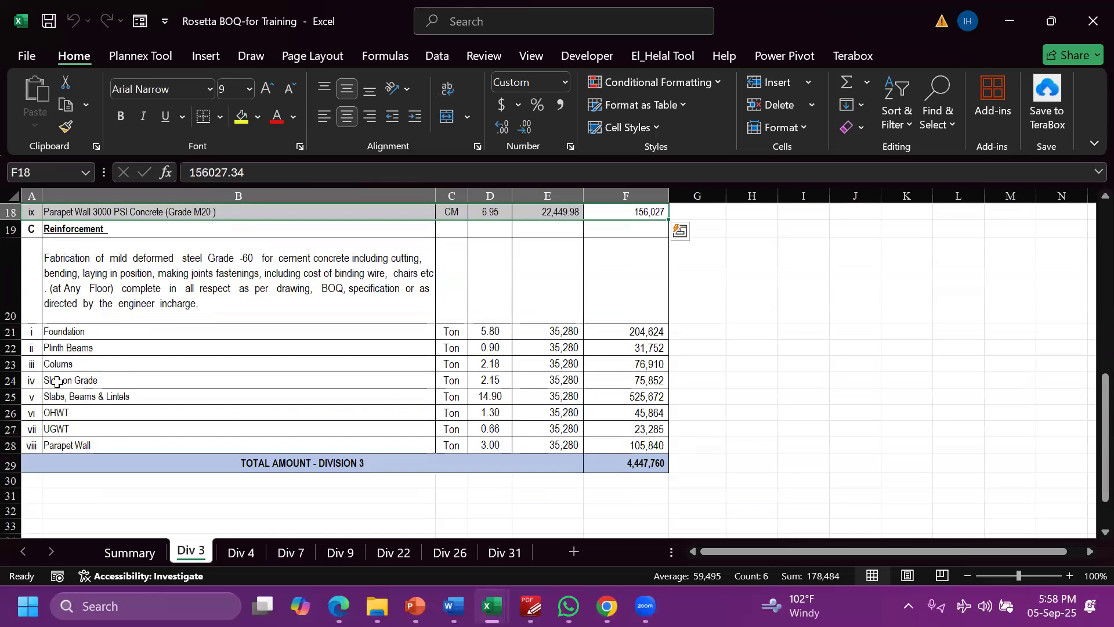
click(116, 333)
click(563, 322)
click(561, 326)
click(498, 319)
click(473, 330)
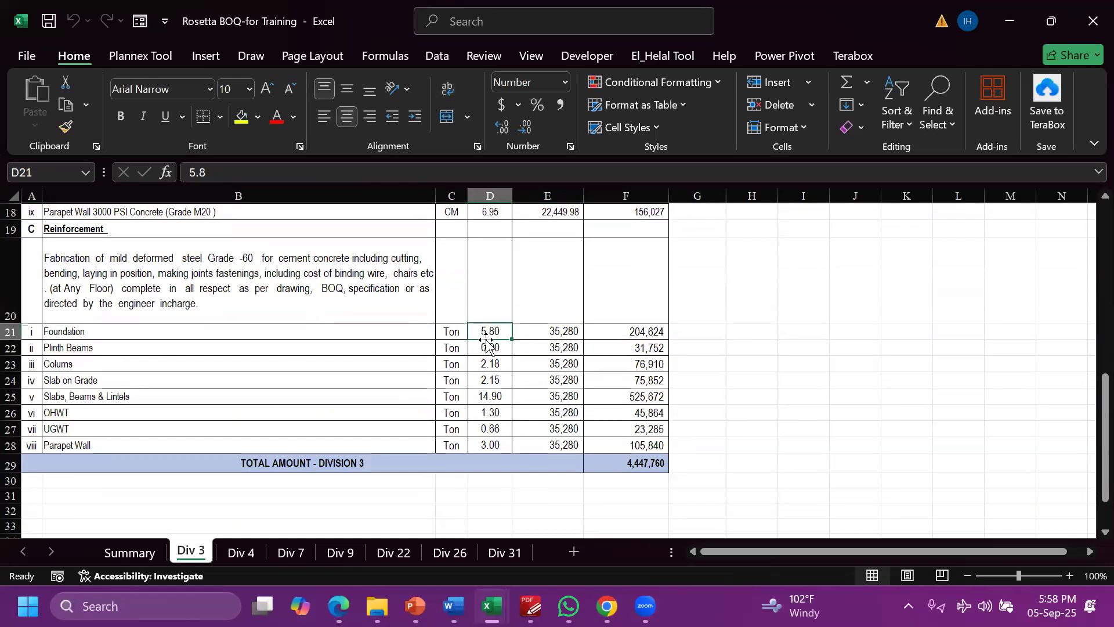
click(194, 350)
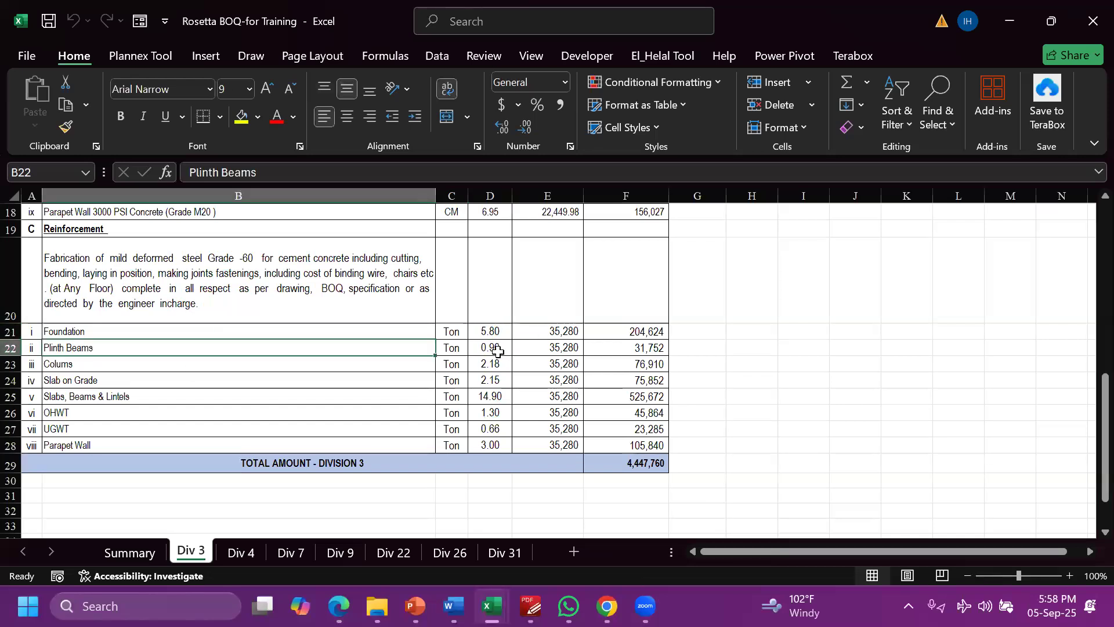
click(396, 376)
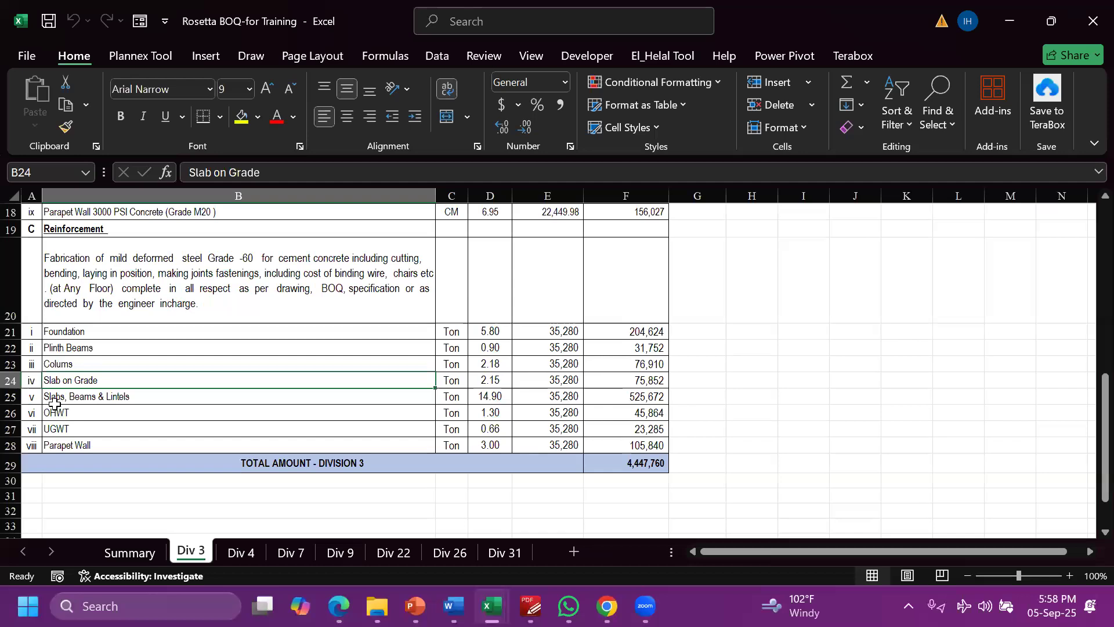
Review the Reinforcement section's tonnage quantities for Slabs, Beams & Lintels (D25) and Parapet Wall (D28)
click(492, 400)
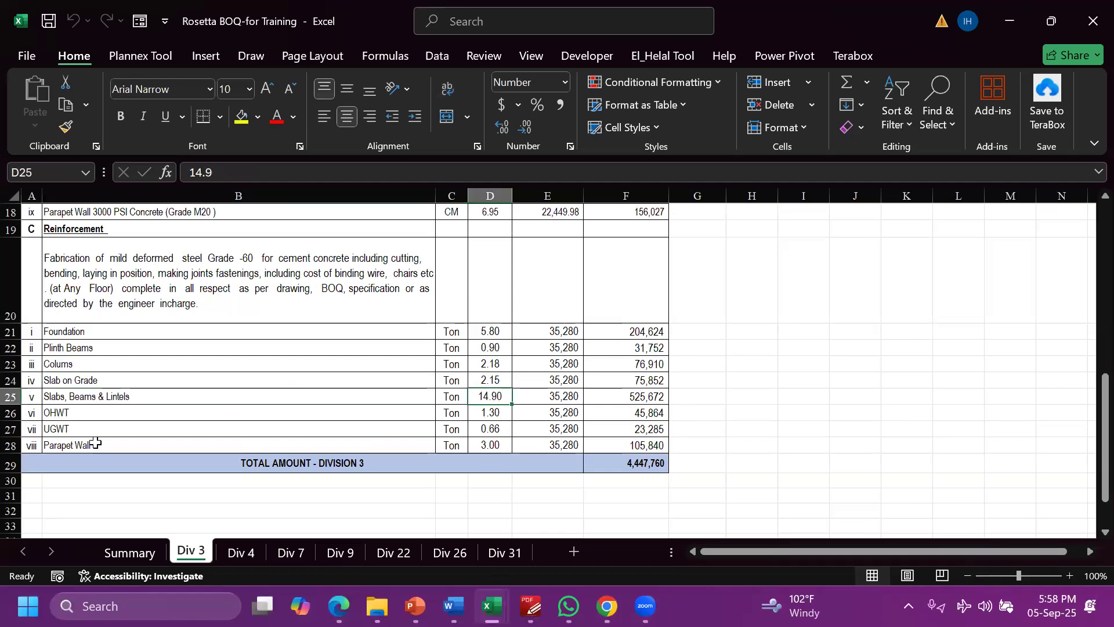
click(74, 443)
click(497, 448)
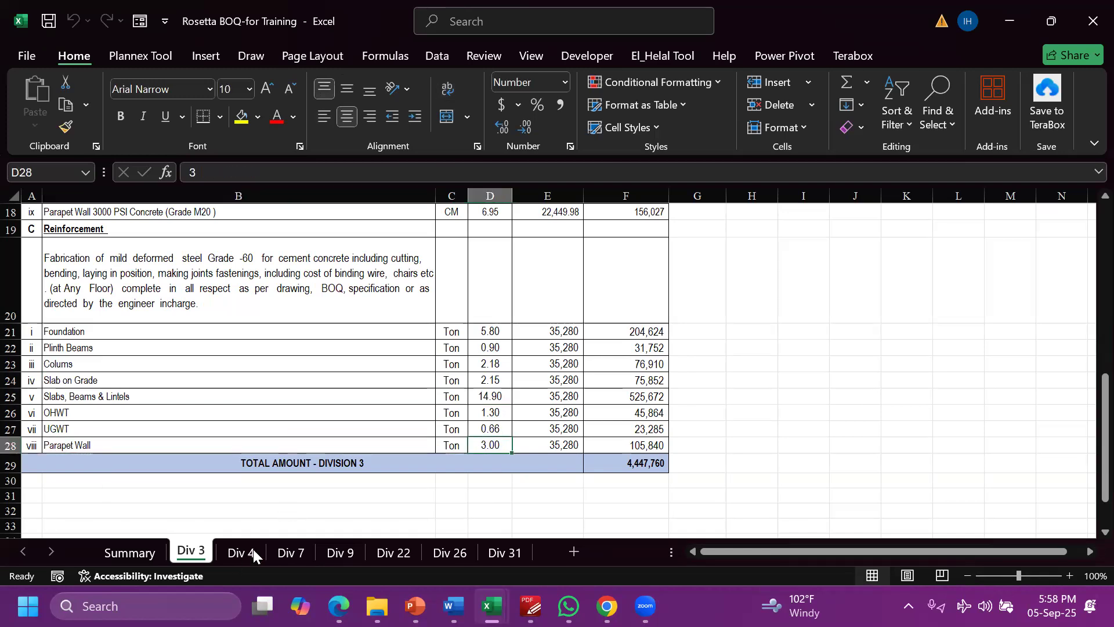
Recheck the Division 3 sheet from its title and select the concrete item descriptions from Foundation to Parapet Wall (B10:B18)
scroll(398, 326, up, 6)
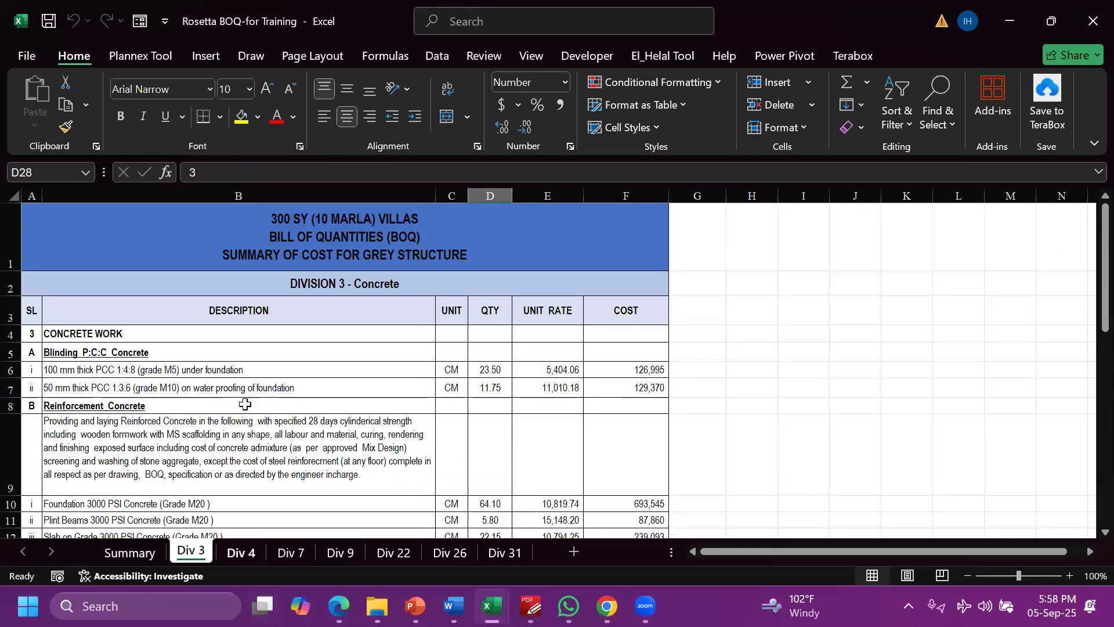
scroll(243, 399, down, 1)
scroll(467, 253, up, 1)
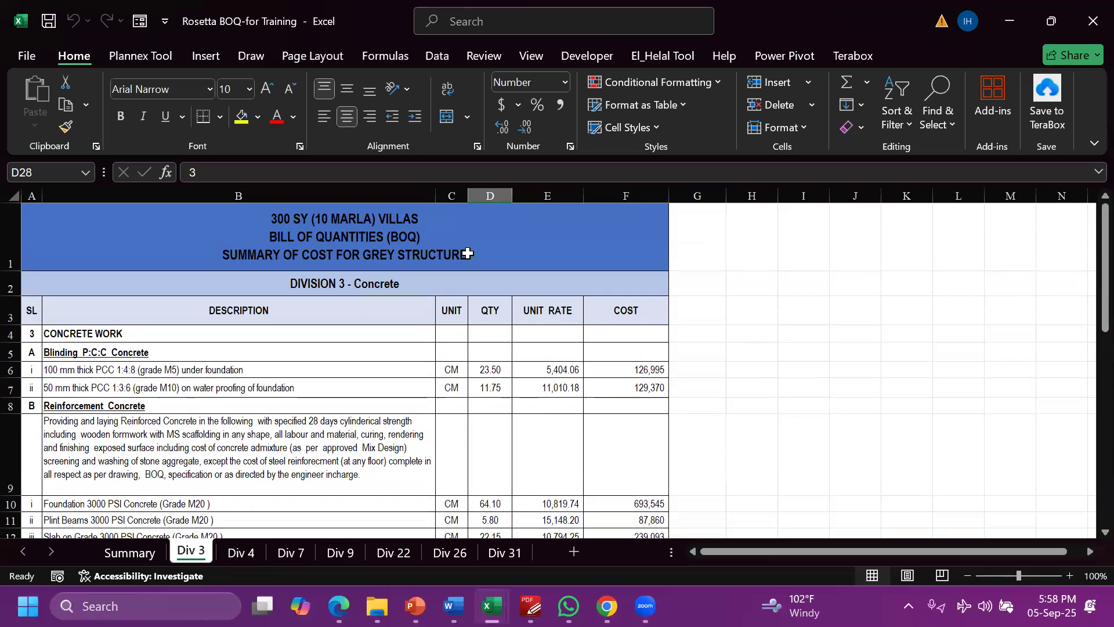
scroll(42, 371, down, 3)
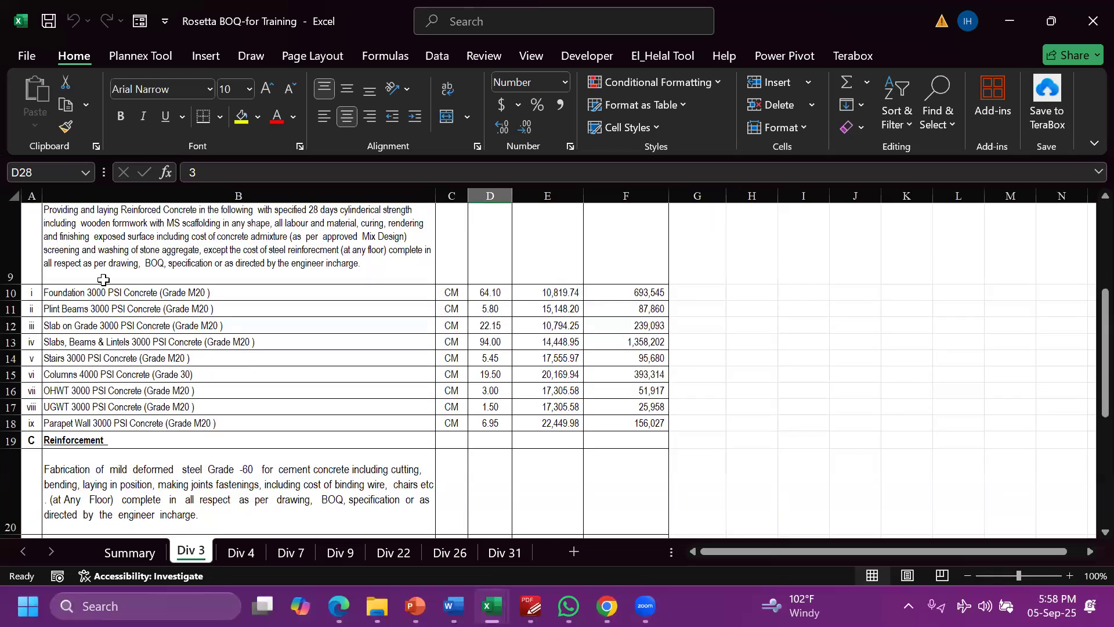
drag(116, 293, 108, 421)
Show the Div 4 Masonry sheet and examine the Block Work Masonry heading, specification and hollow block items (B5:B10)
key(ctrl+Page_Down)
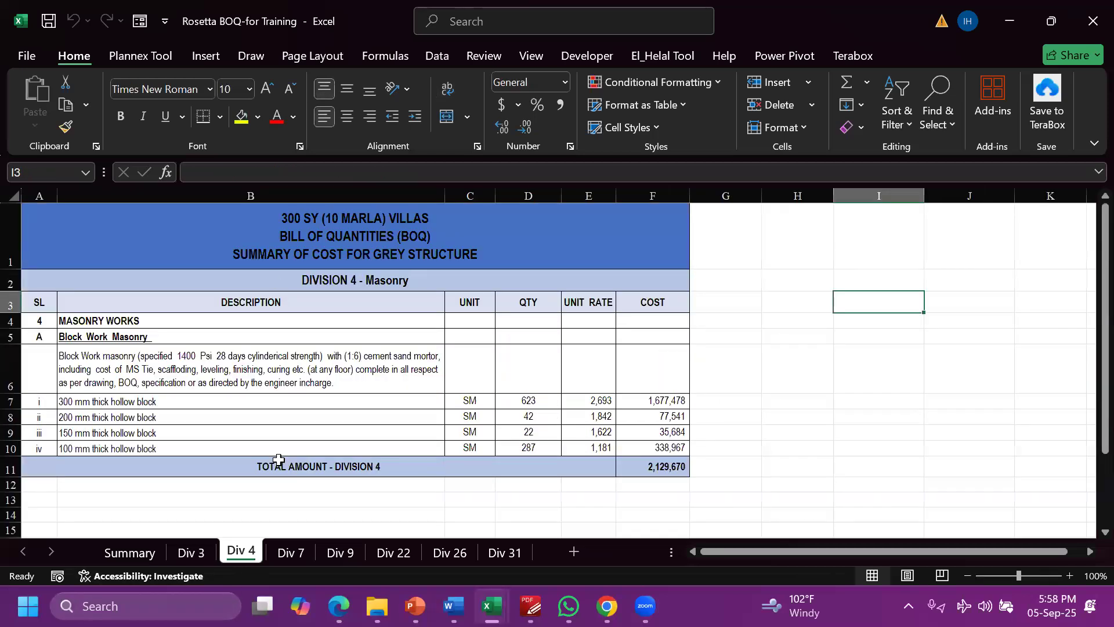
click(171, 400)
drag(105, 350, 110, 444)
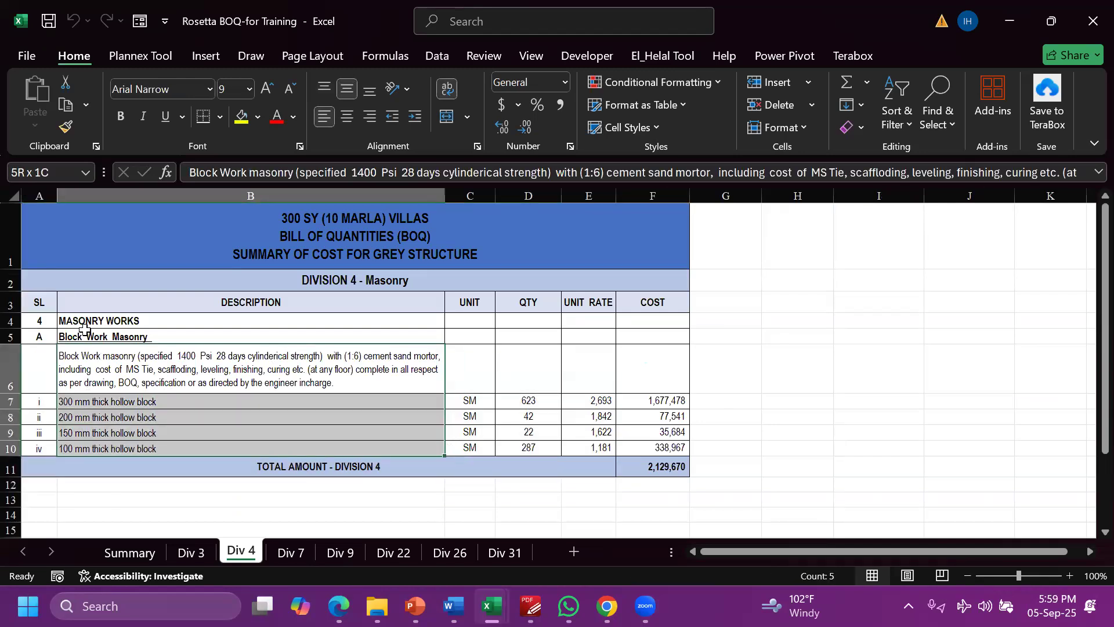
click(127, 399)
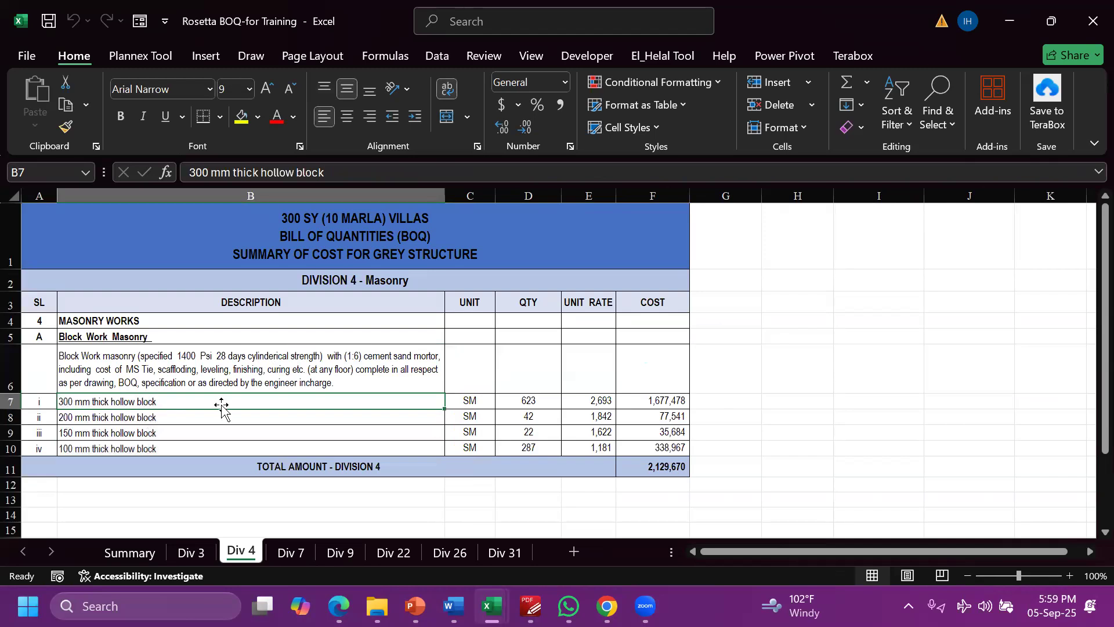
click(73, 336)
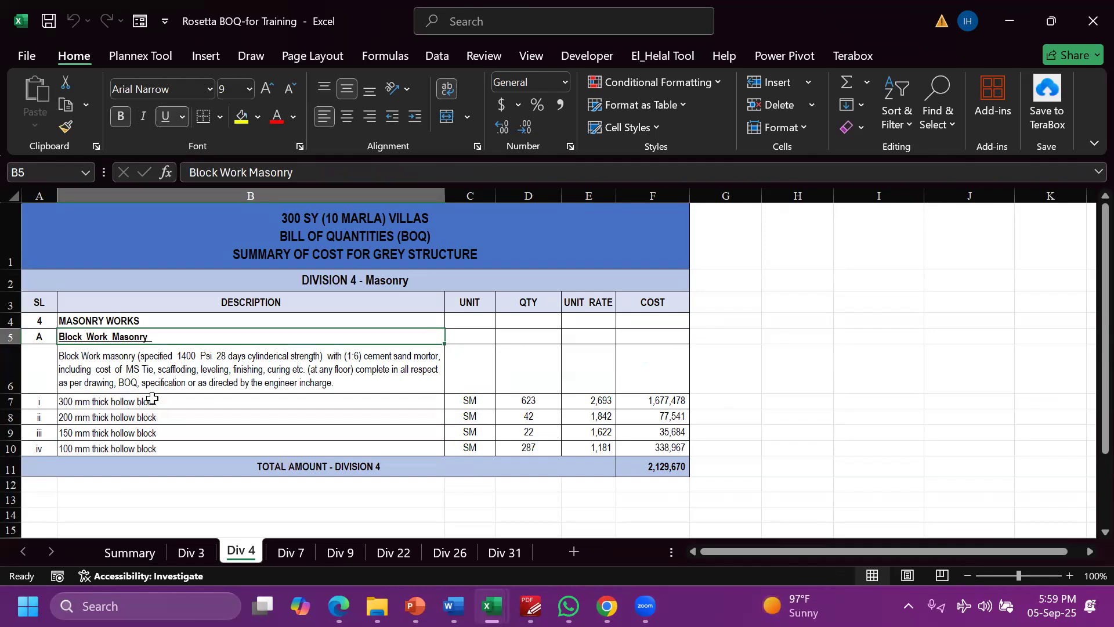
Highlight the hollow block wording in the 300 mm item (B7) and compare it with the block work specification in B6
click(119, 409)
double_click(122, 408)
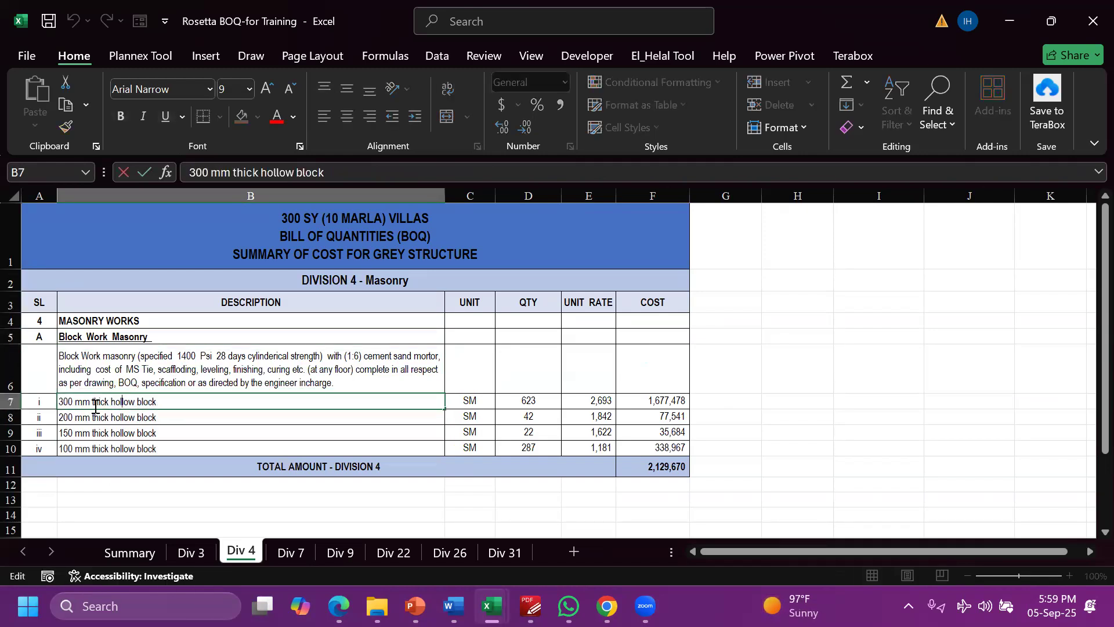
drag(105, 403, 156, 403)
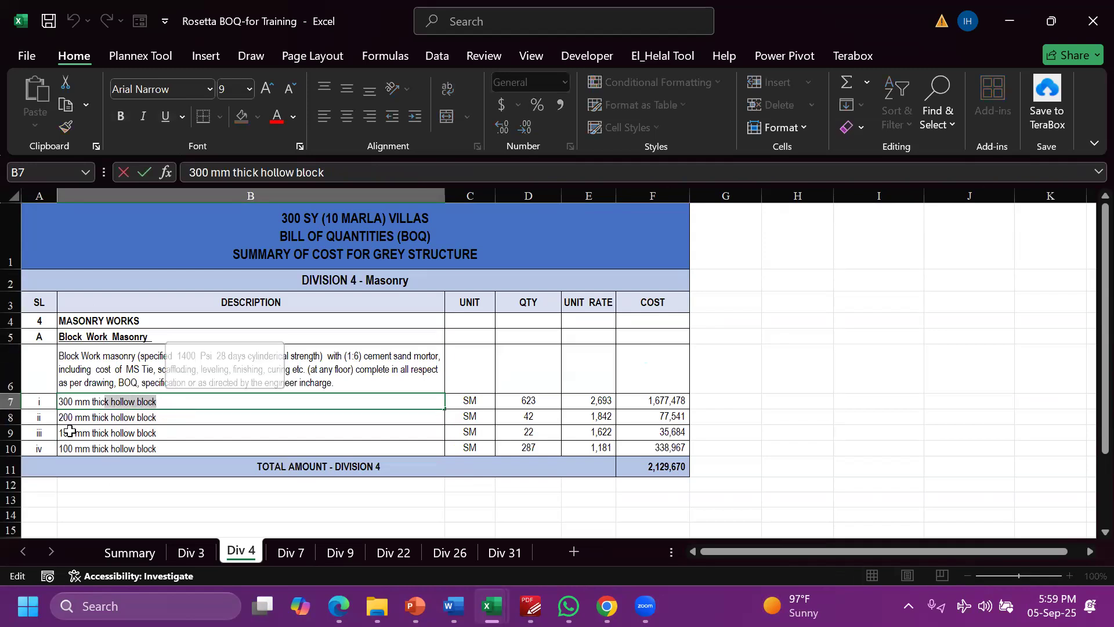
click(160, 382)
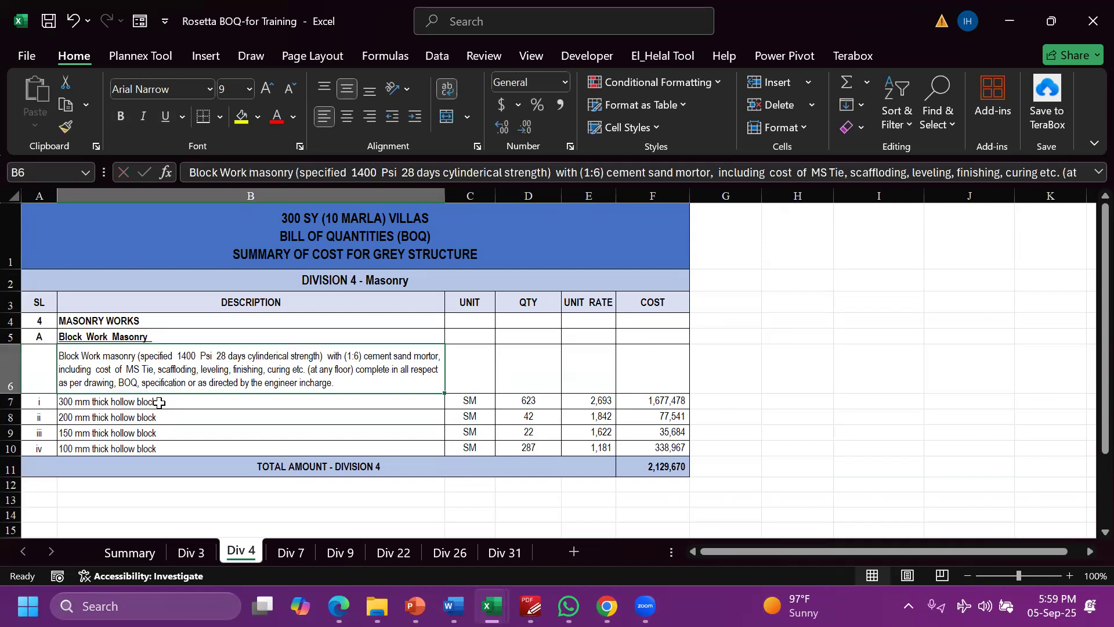
click(159, 402)
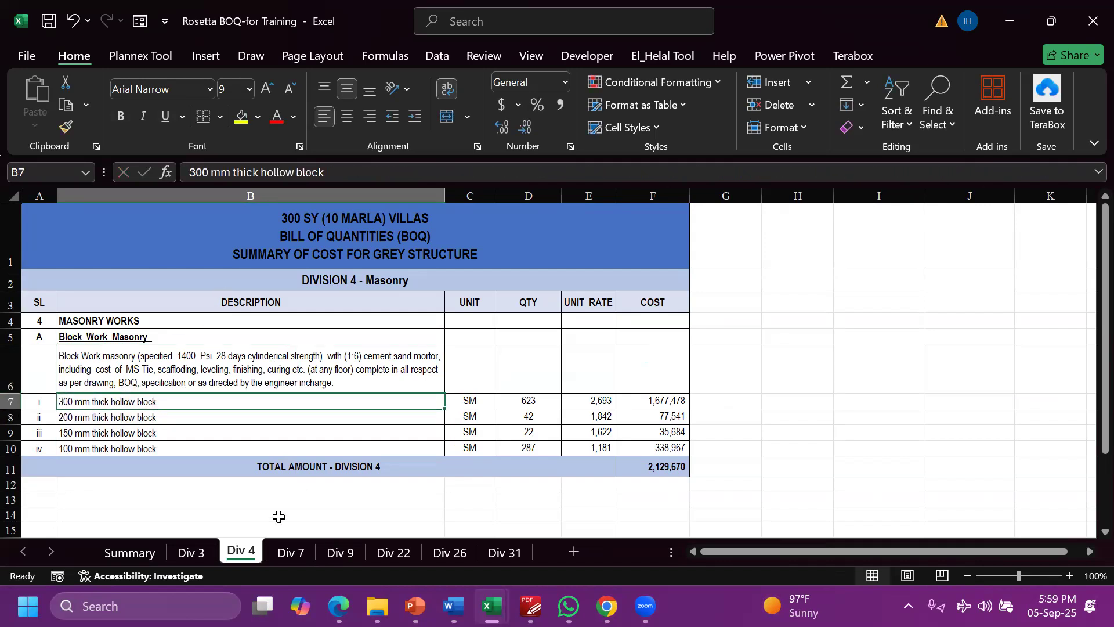
On the Div 7 sheet, review the membrane waterproofing specification and Under Foundation row (A7:F7), then select the cementitious waterproofing lines (B9:F11)
click(291, 552)
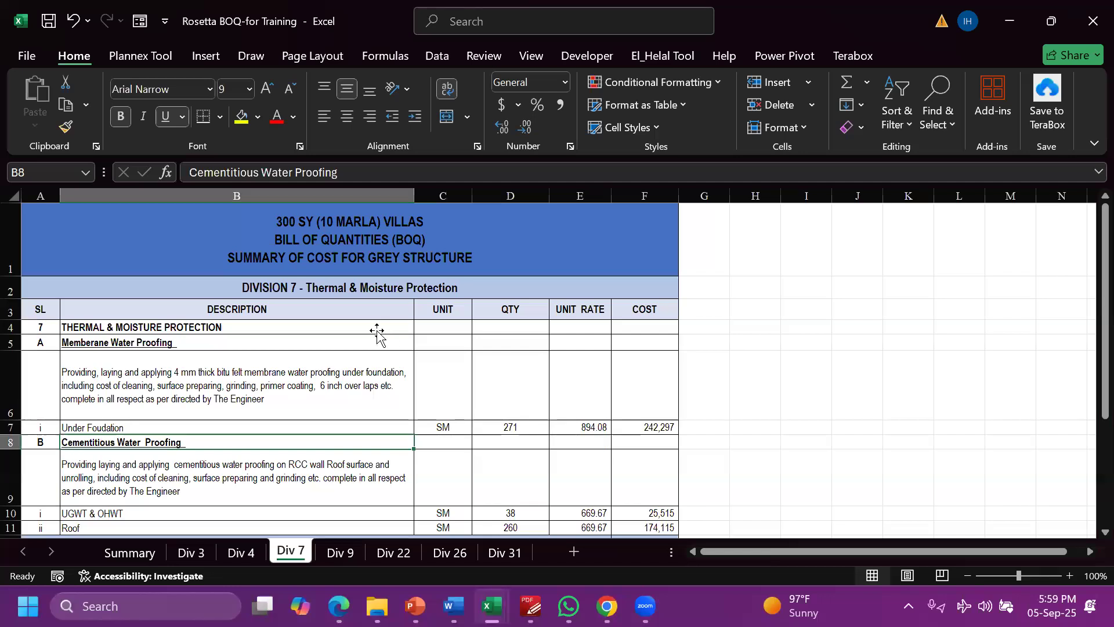
scroll(373, 331, down, 2)
scroll(366, 367, up, 2)
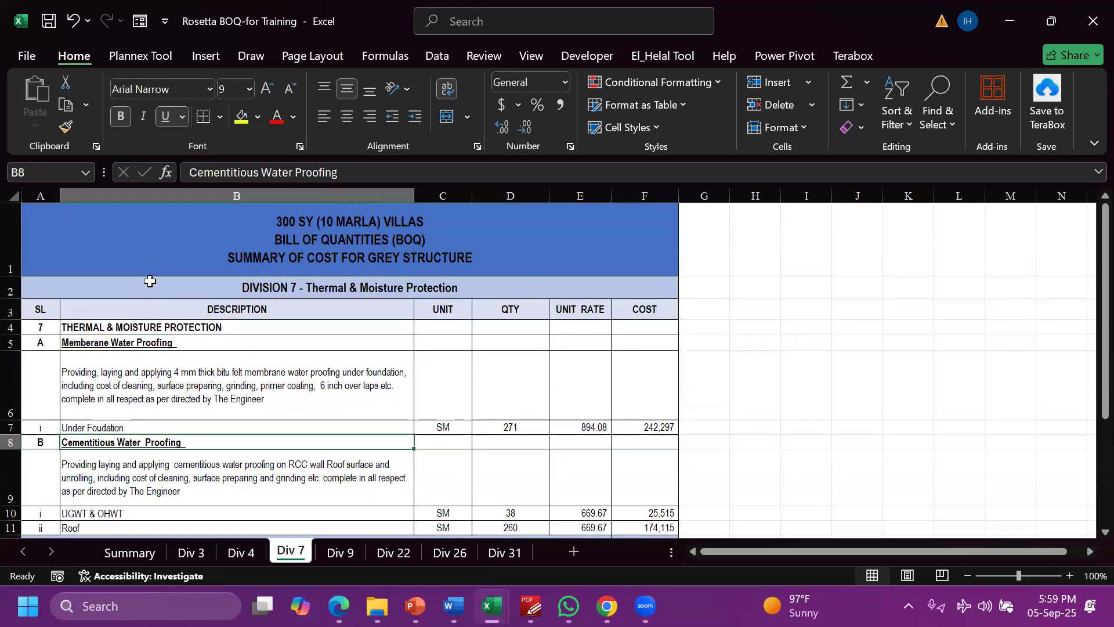
click(119, 359)
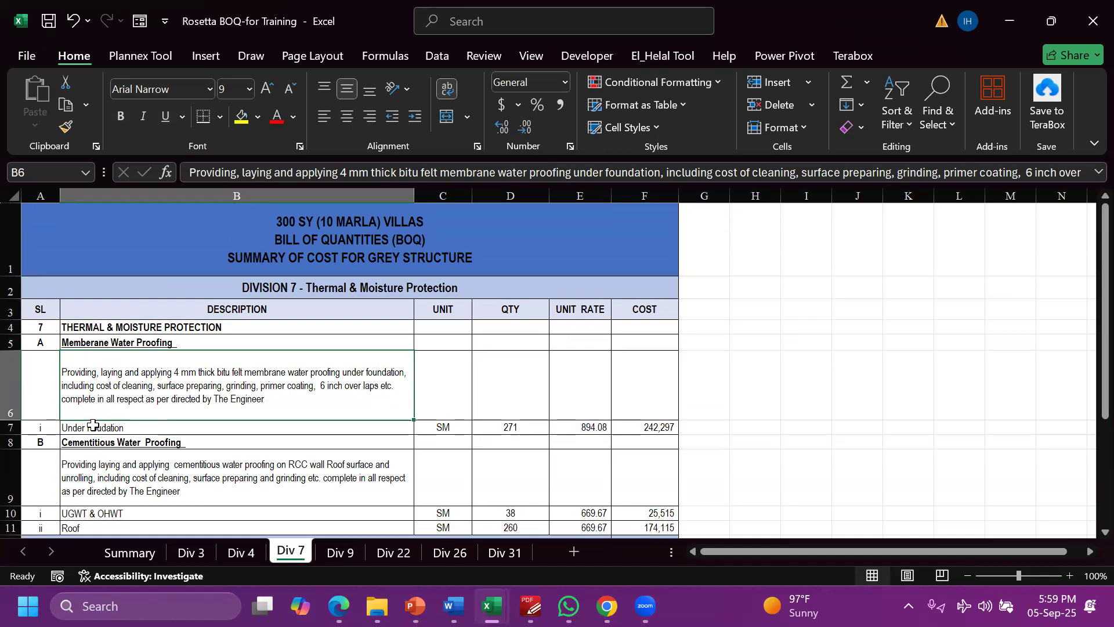
click(18, 434)
click(70, 429)
drag(40, 428, 662, 427)
scroll(154, 261, down, 2)
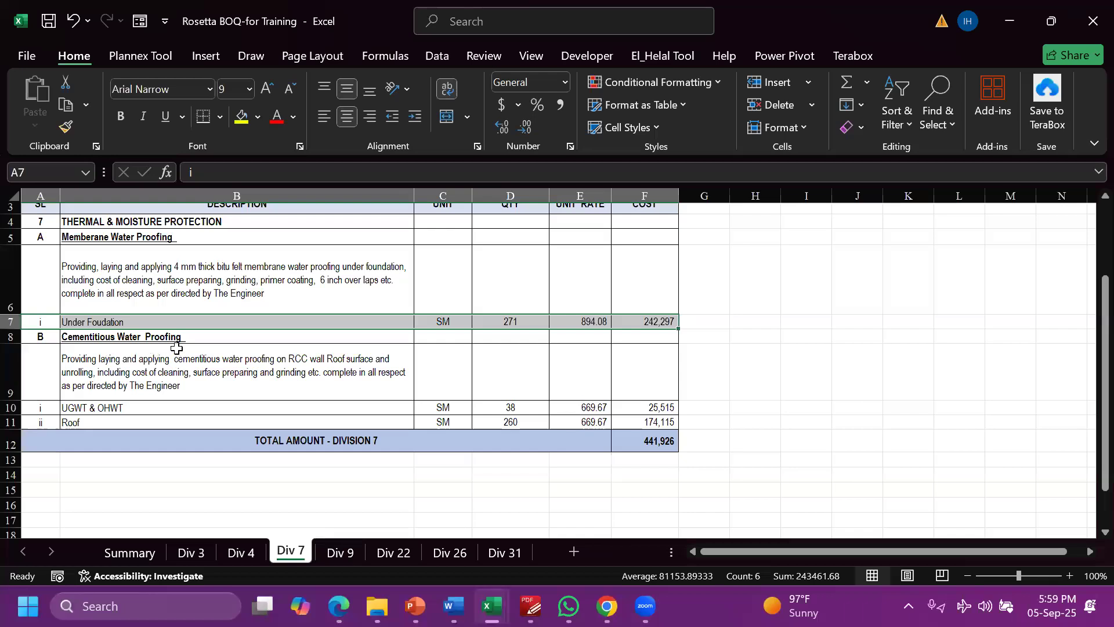
drag(650, 422, 174, 377)
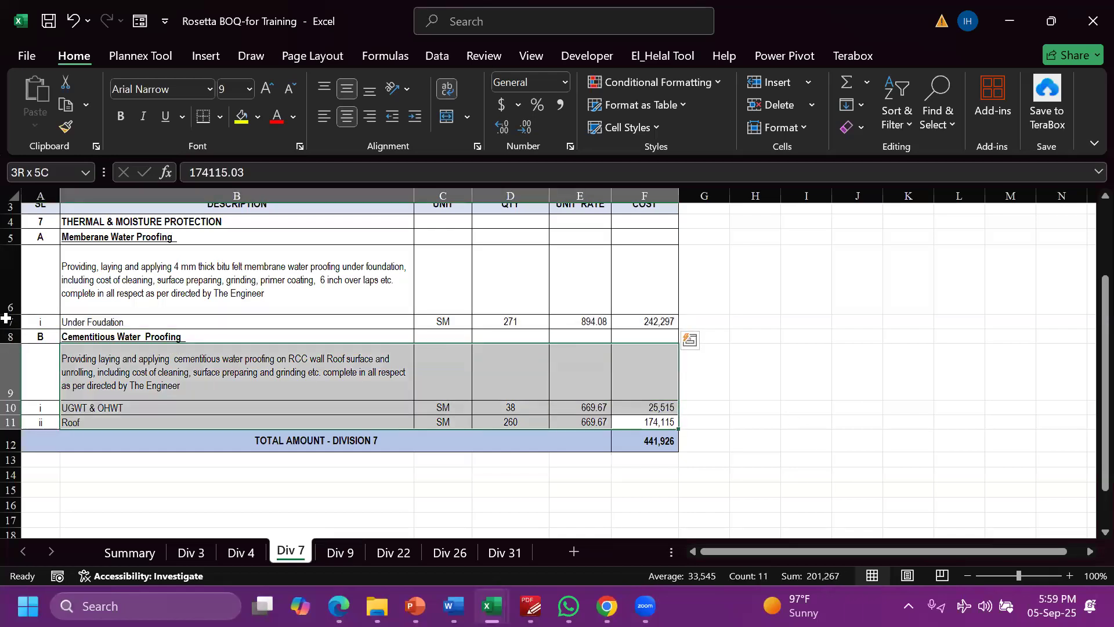
Show the Div 9 Finishes sheet and review its Internal Plaster (B6) and External Plaster (B7) items
click(337, 553)
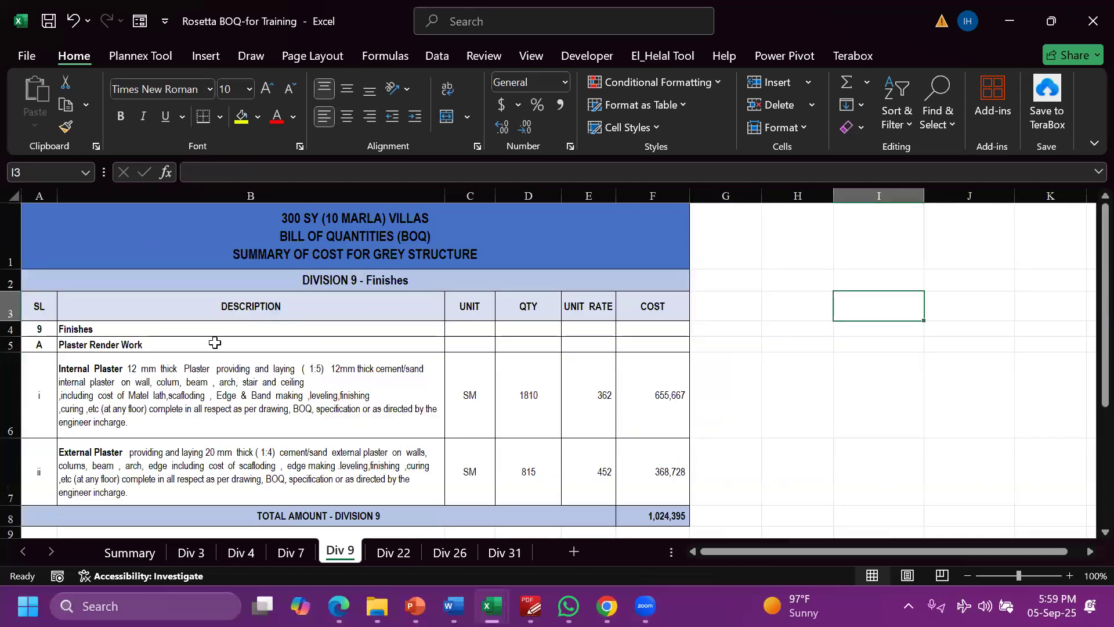
click(392, 272)
click(94, 381)
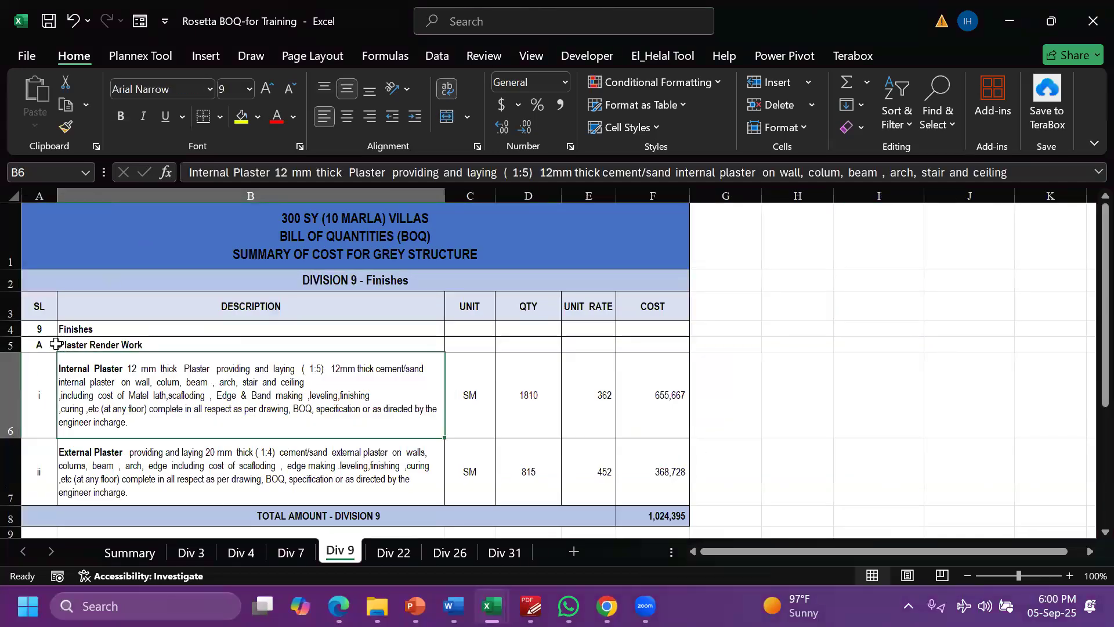
click(50, 332)
scroll(288, 393, down, 2)
scroll(284, 443, up, 1)
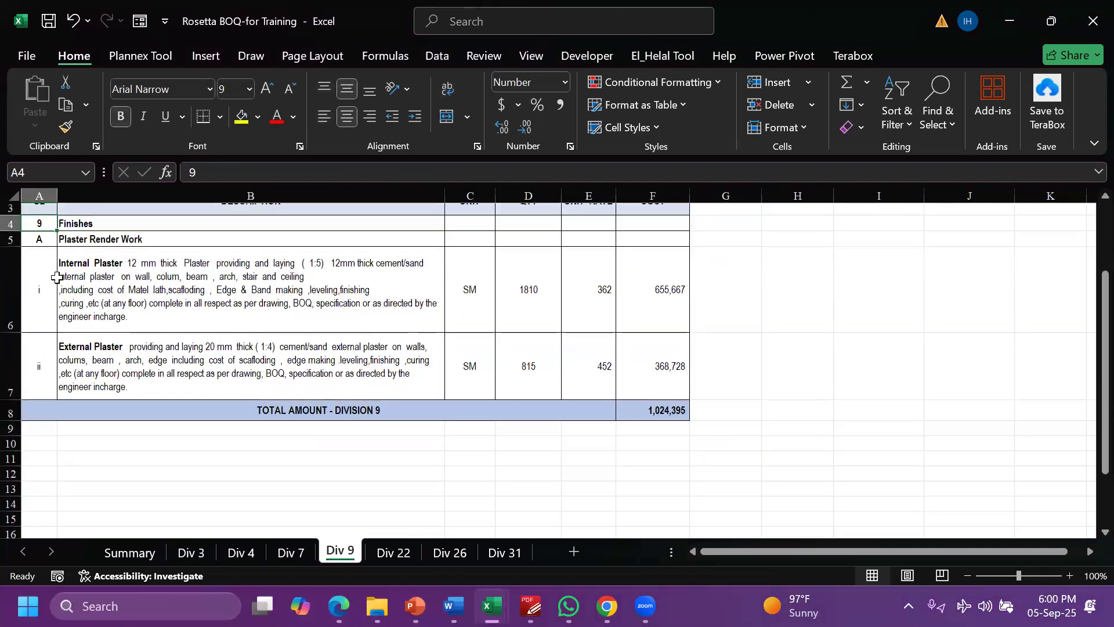
click(120, 312)
key(Down)
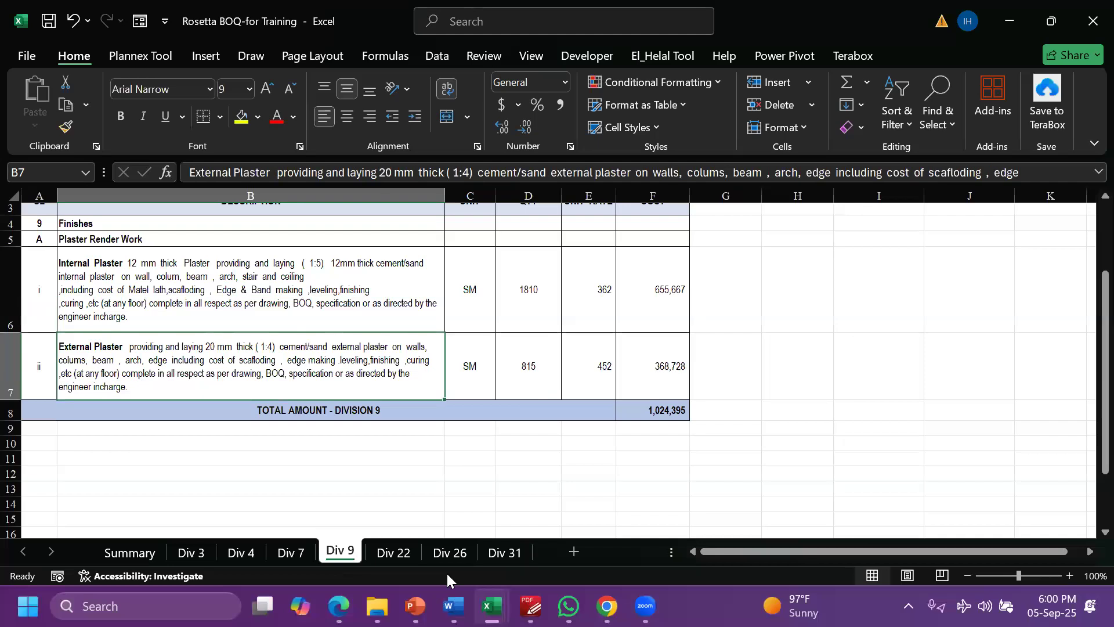
Show the Div 22 Plumbing sheet and select its descriptions from Potable Water and Gas System to the last sanitary pipe (C4:C20)
key(ctrl+Page_Down)
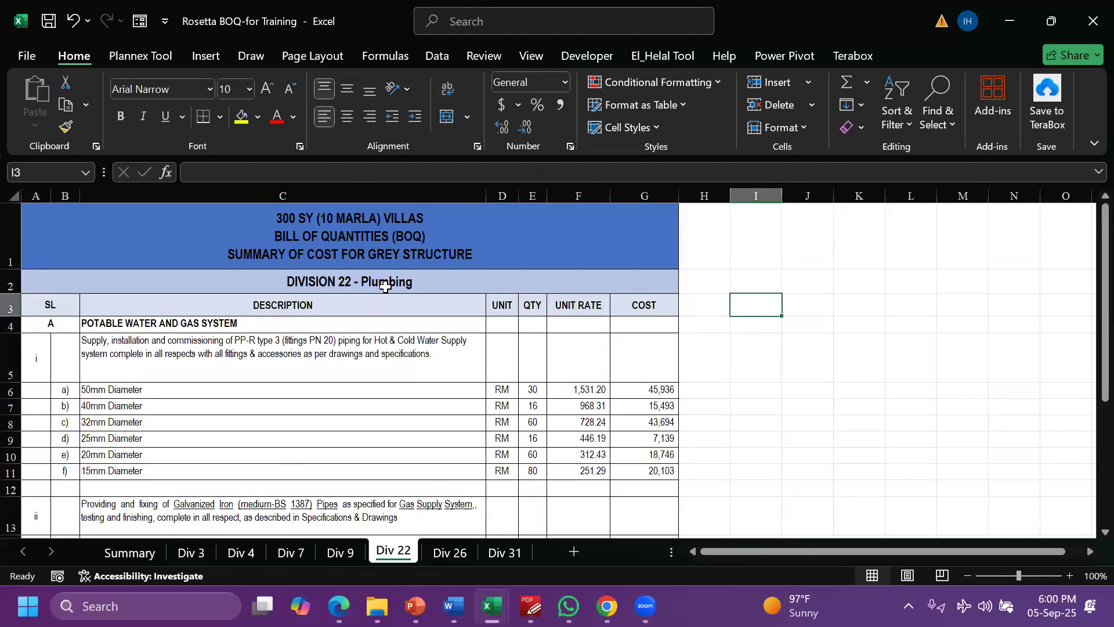
scroll(384, 292, down, 1)
drag(157, 218, 142, 483)
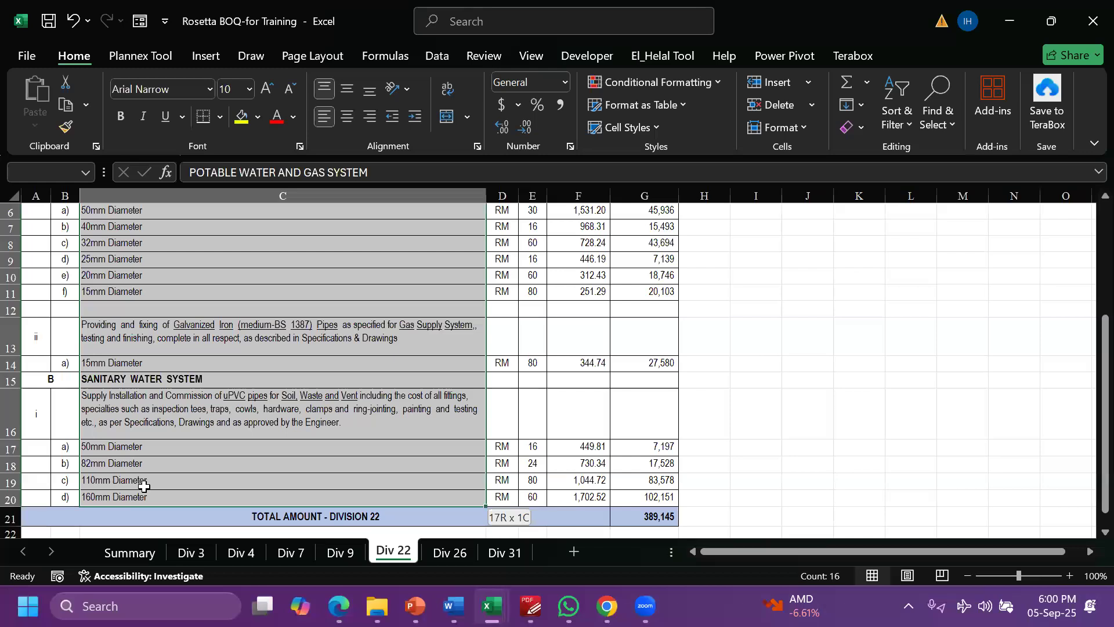
Review the Div 26 Electrical sheet from the Internal Wiring conduiting items through the Distribution Boards section (C18) to the division total
click(456, 555)
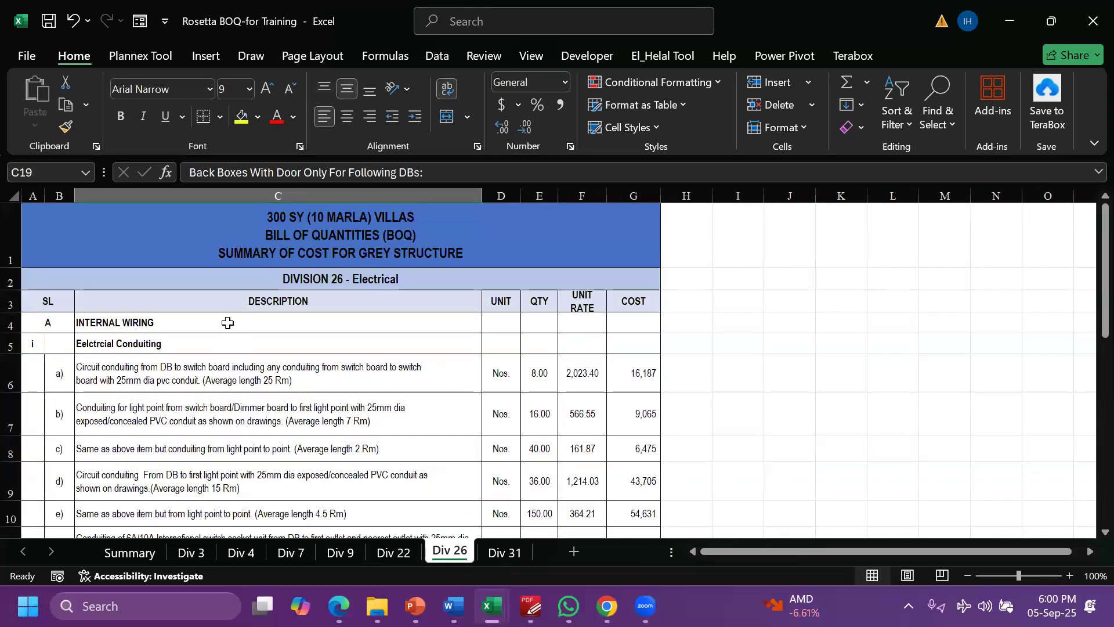
drag(224, 316, 232, 481)
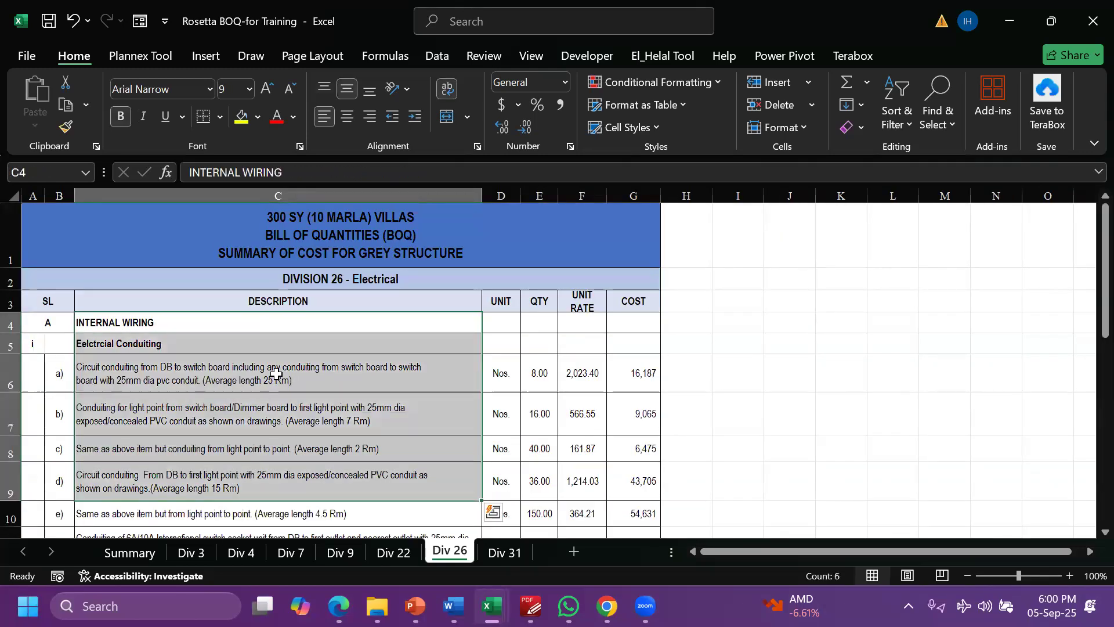
scroll(276, 373, down, 1)
scroll(277, 374, down, 3)
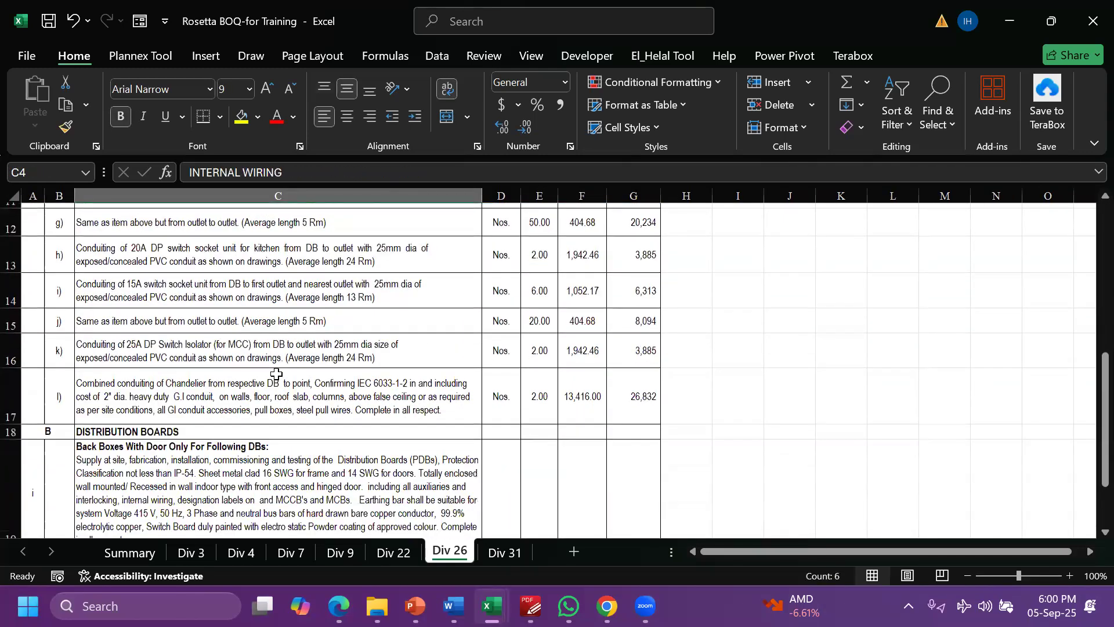
scroll(276, 374, up, 5)
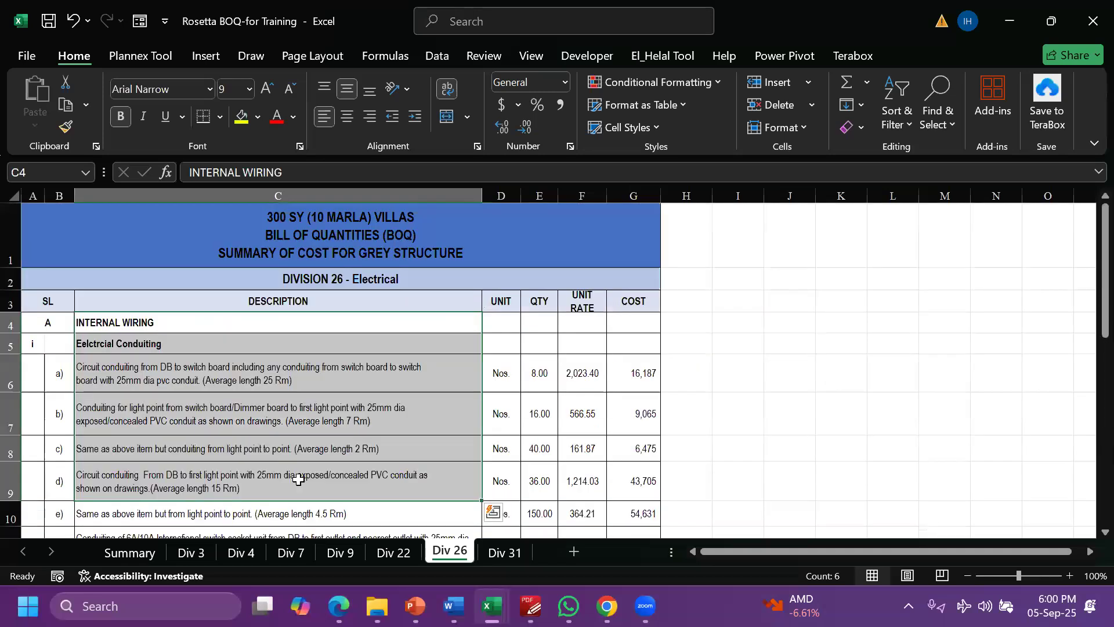
click(91, 360)
drag(150, 326, 173, 525)
click(174, 527)
scroll(325, 464, down, 4)
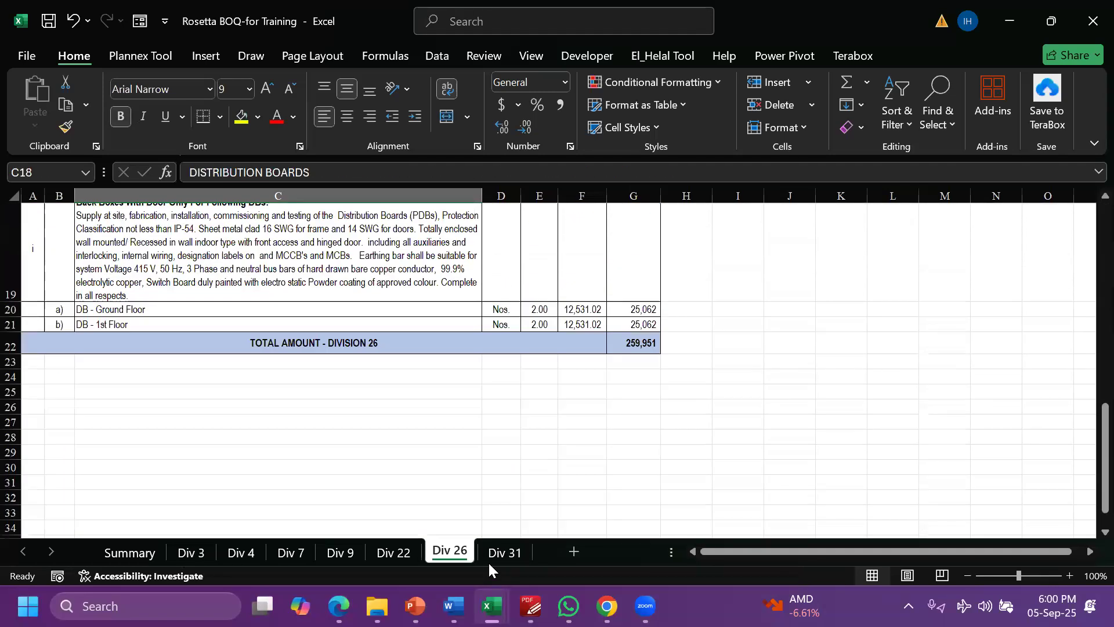
Show the Div 31 Earthwork sheet and select its excavation, backfill and anti-termite treatment items (A4:F12)
click(490, 554)
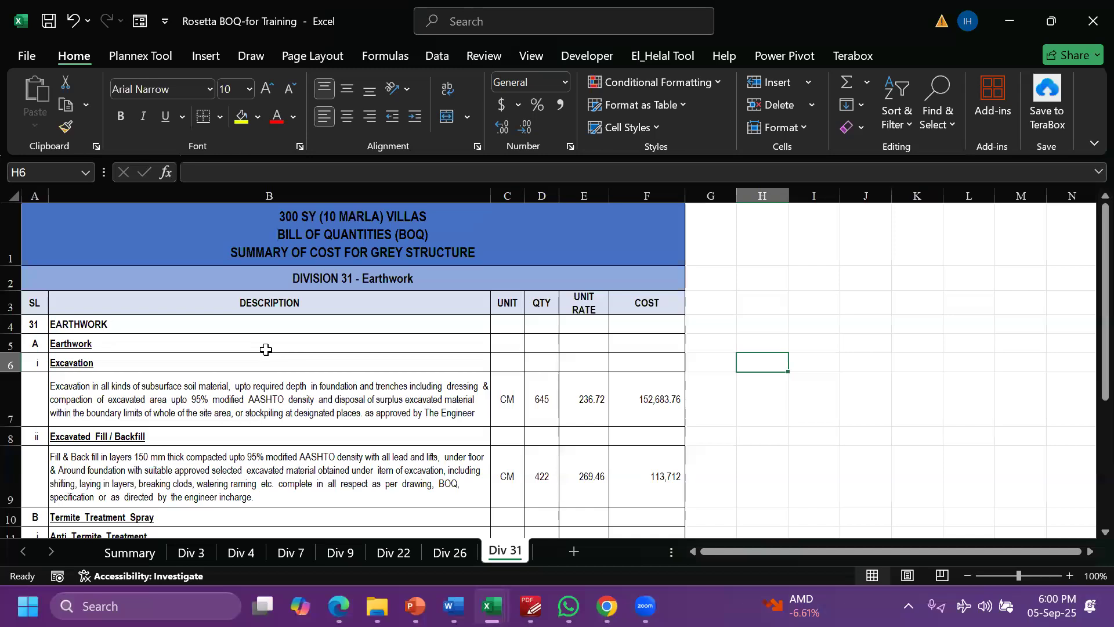
scroll(266, 349, down, 1)
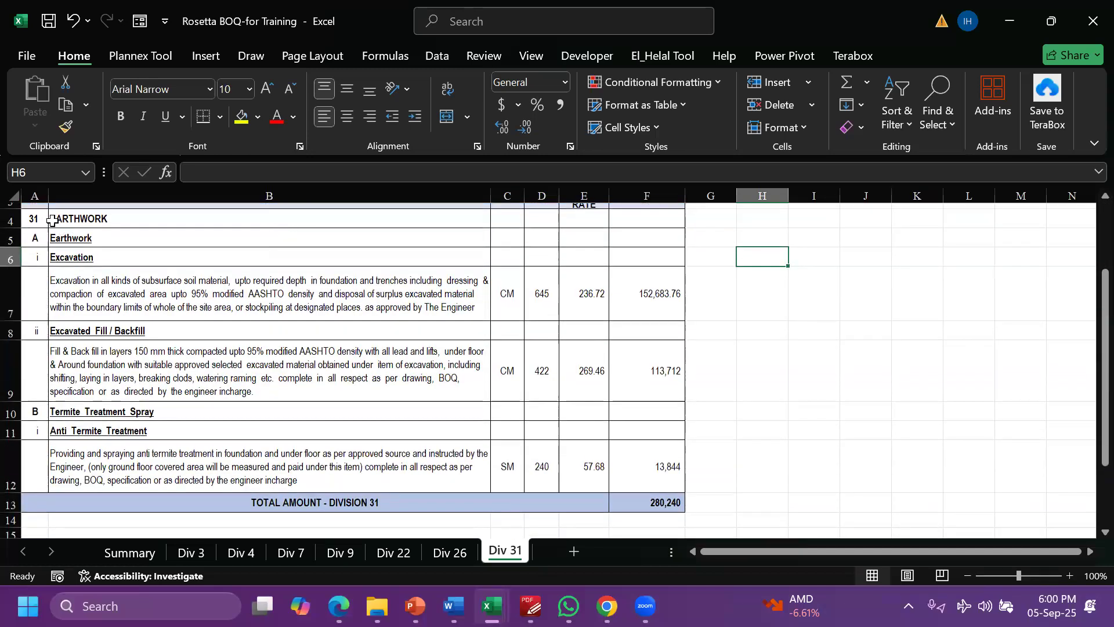
drag(51, 220, 614, 415)
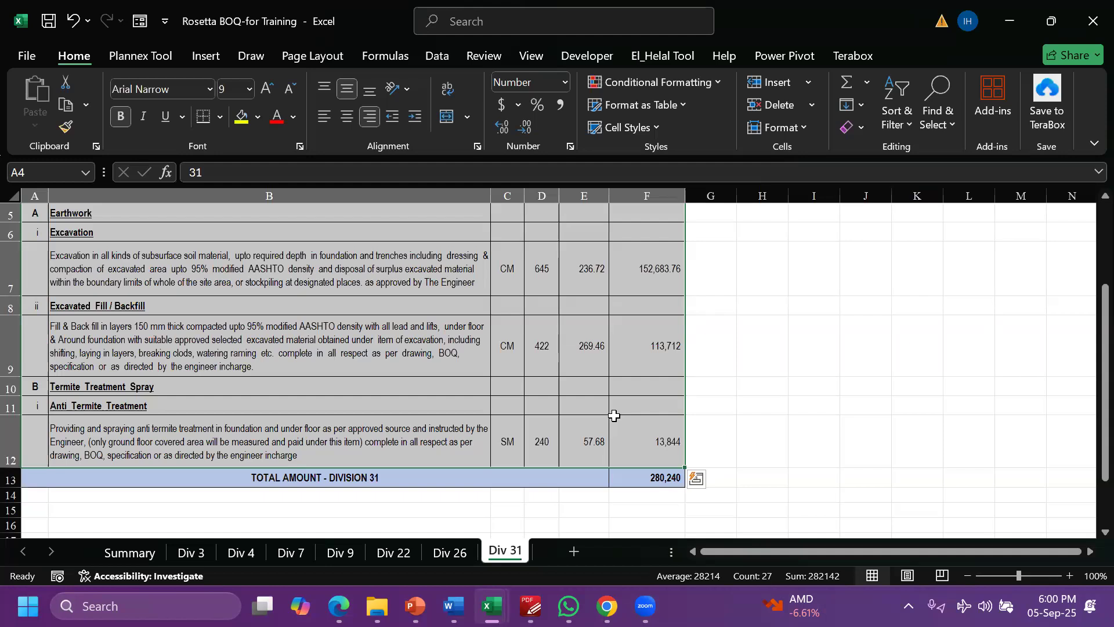
Return to the Div 3 Concrete sheet and select the empty cost cell beside Blinding P.C.C Concrete (F5)
click(203, 548)
click(219, 376)
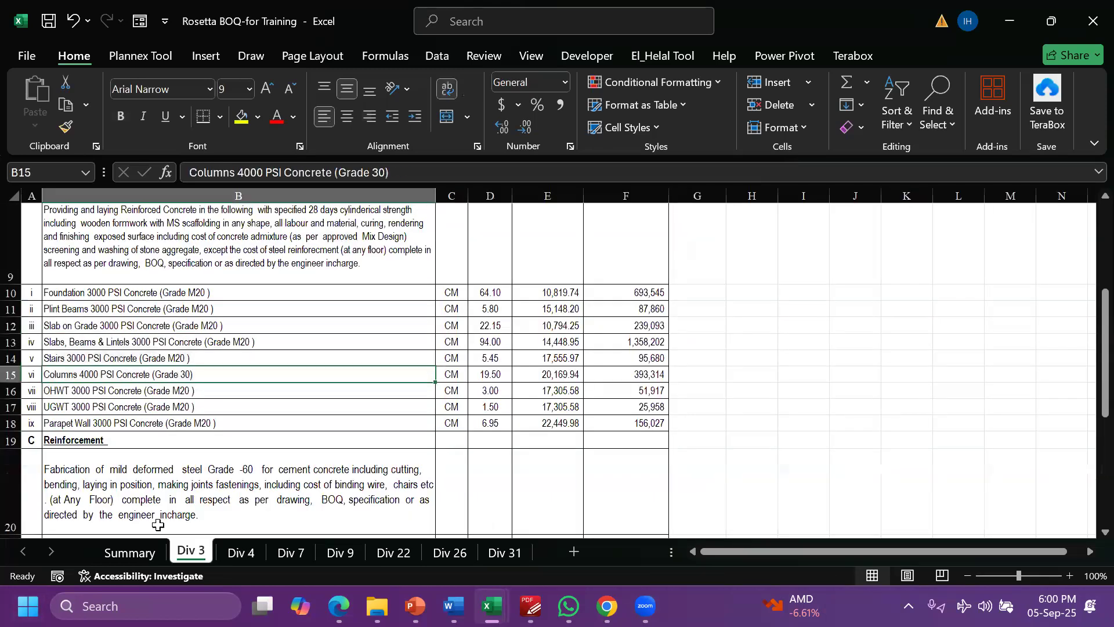
scroll(158, 441, up, 3)
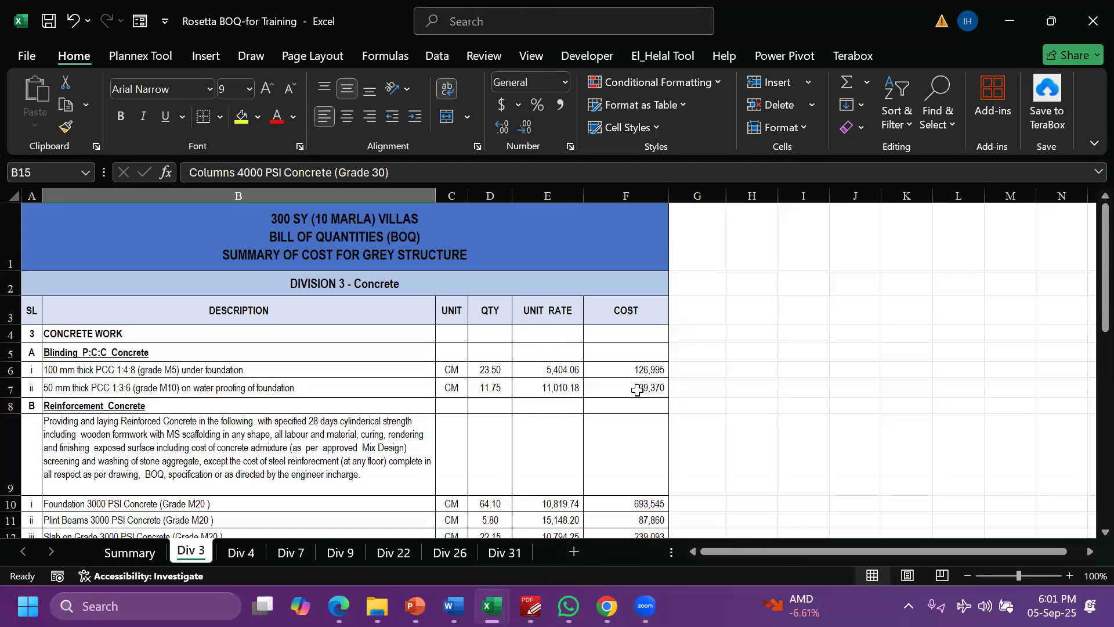
click(649, 355)
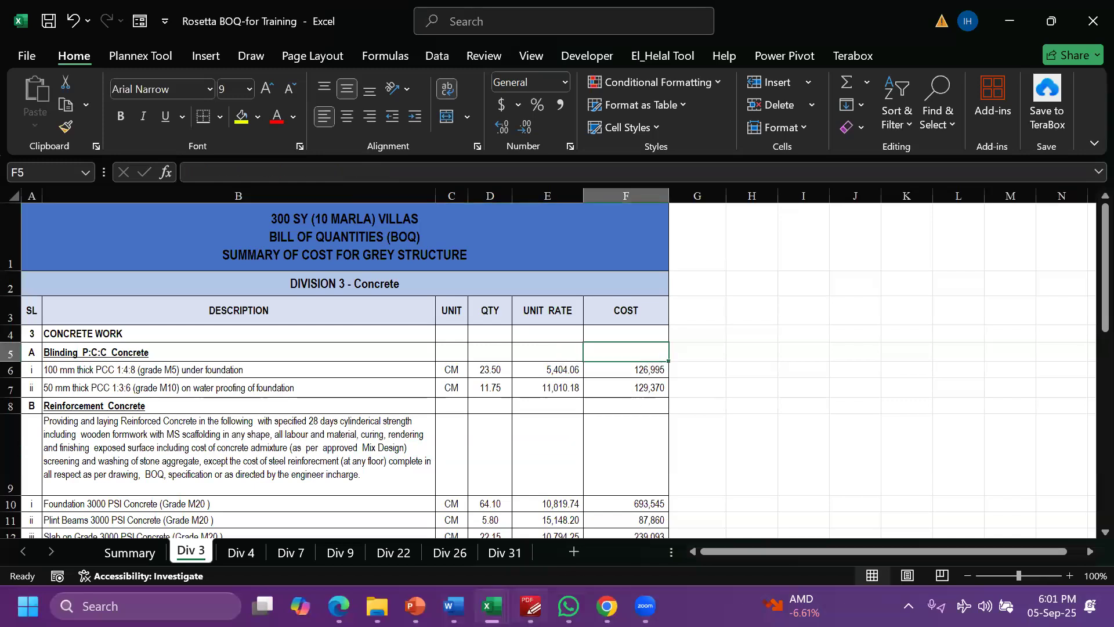
Switch to the Two Storied Building Plan in PDF-XChange Editor and go back to the side elevations on page 1
click(530, 606)
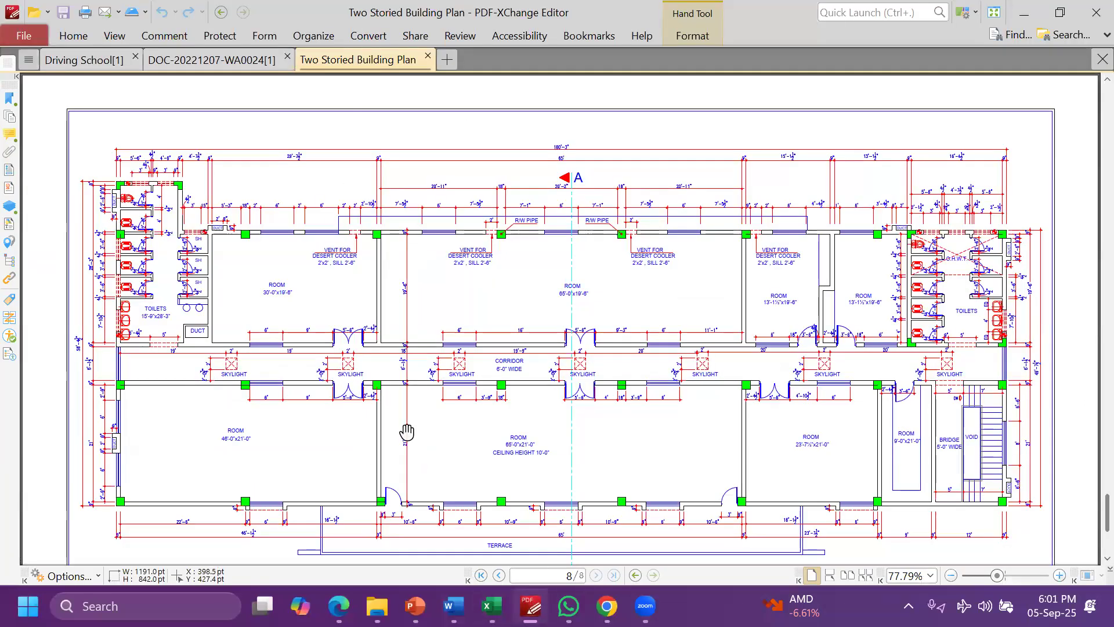
scroll(406, 431, up, 20)
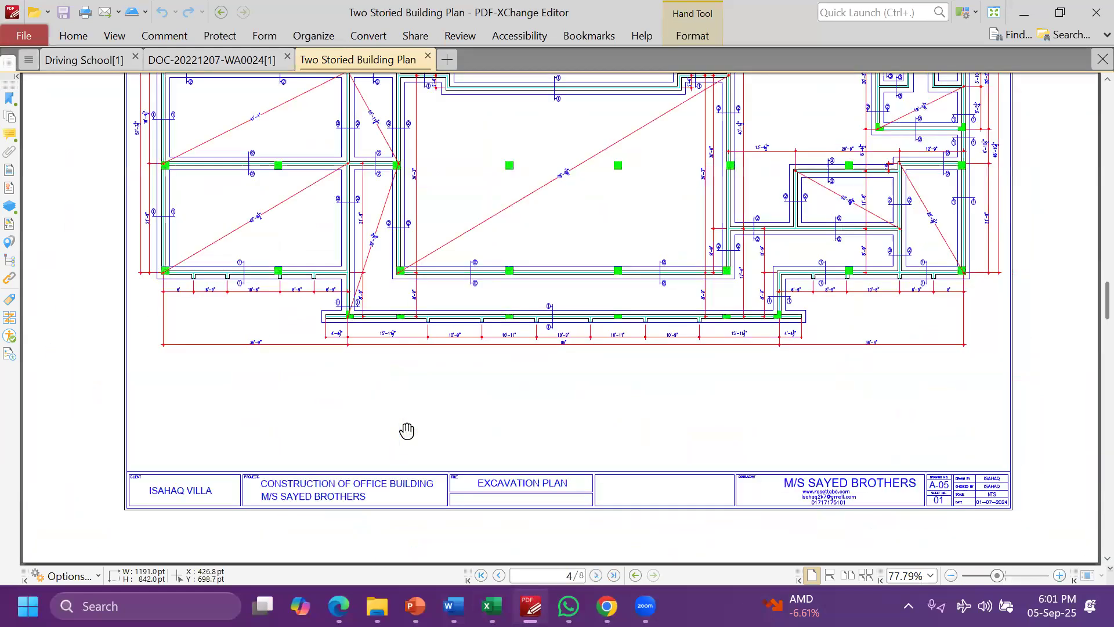
scroll(406, 431, up, 10)
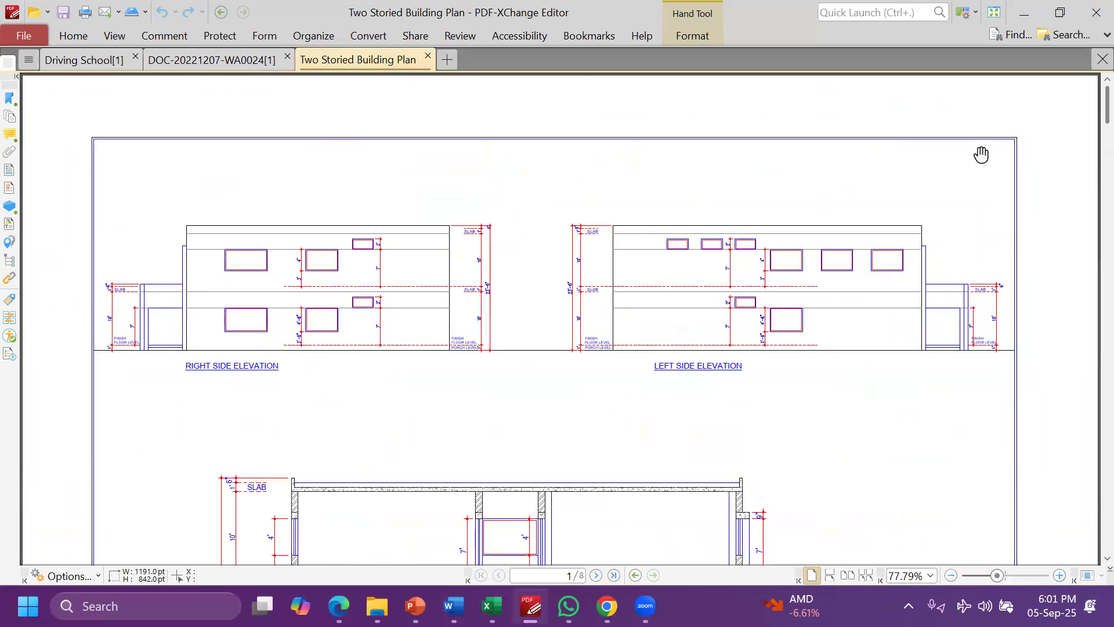
mouse_move(492, 605)
click(583, 505)
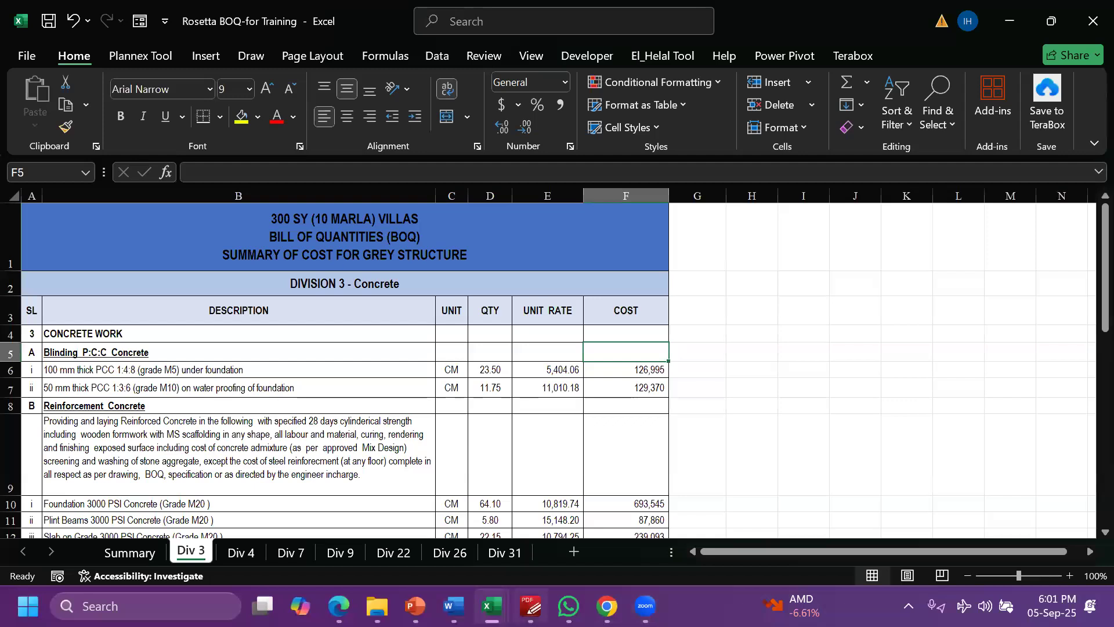
mouse_move(530, 606)
click(531, 510)
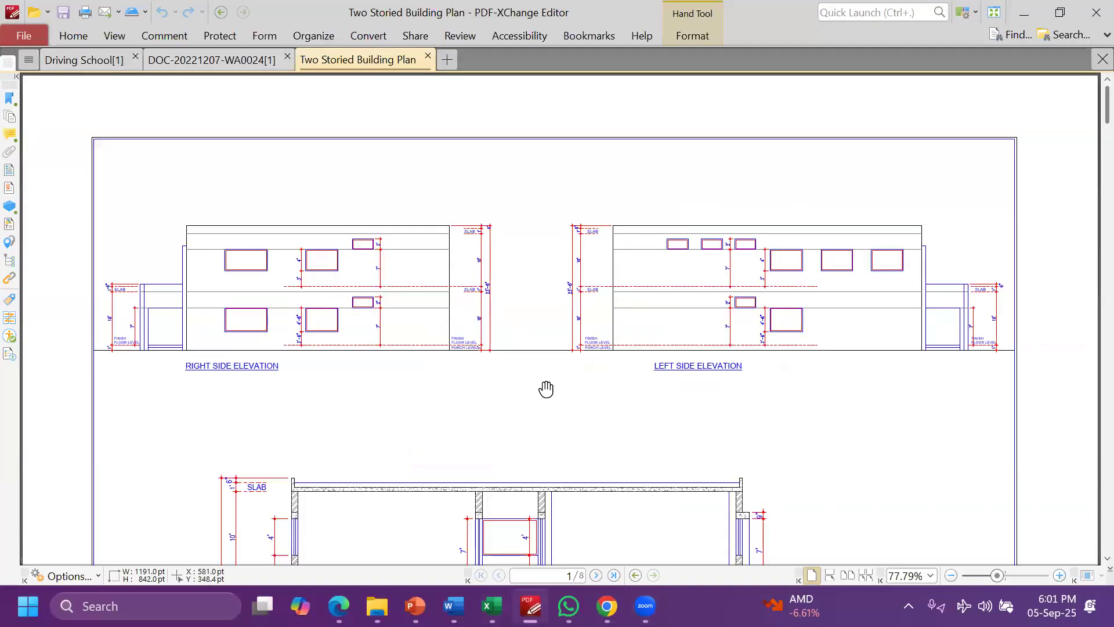
Examine Section AA' on page 1 and the column and footing layout on page 3 of the building plan
scroll(641, 345, down, 5)
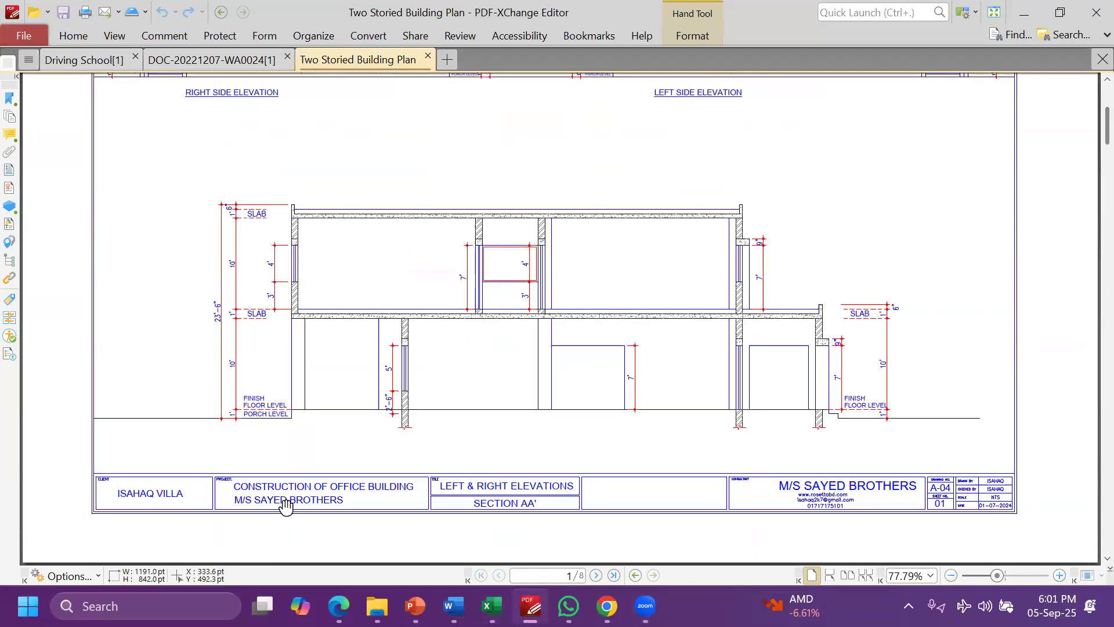
scroll(462, 380, down, 8)
scroll(464, 376, down, 8)
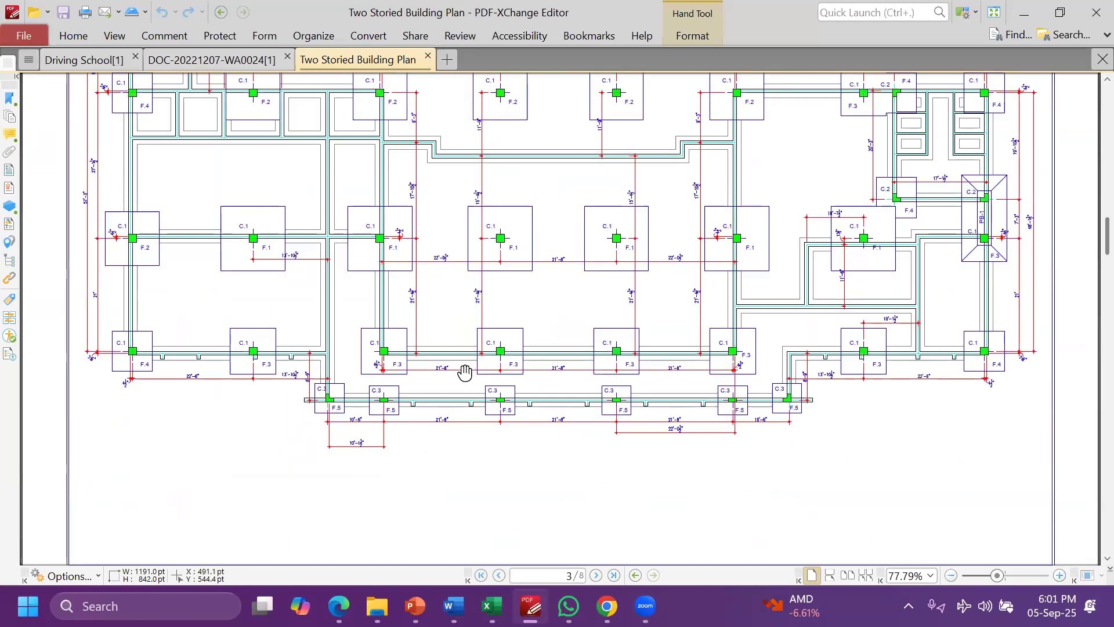
scroll(464, 371, up, 2)
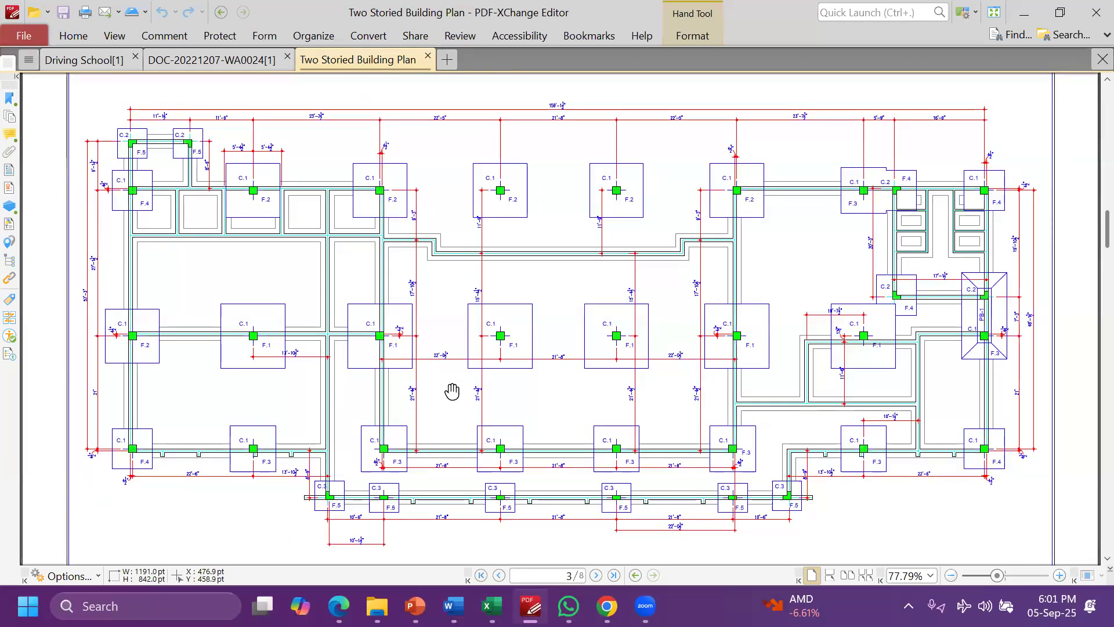
scroll(423, 429, up, 10)
scroll(679, 409, down, 2)
scroll(679, 409, down, 5)
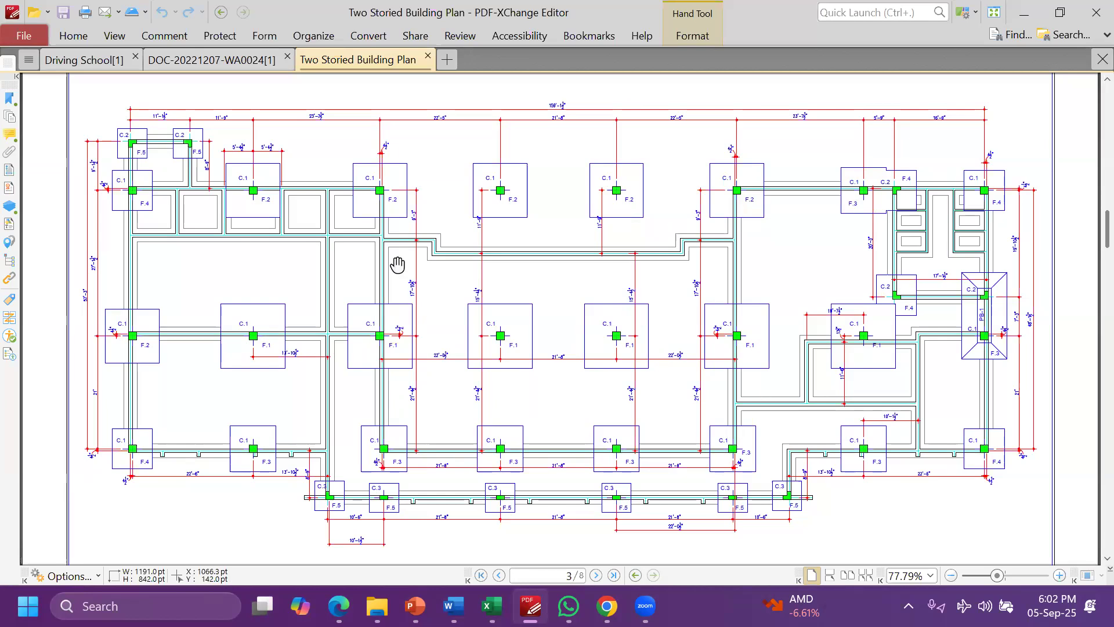
drag(529, 207, 530, 204)
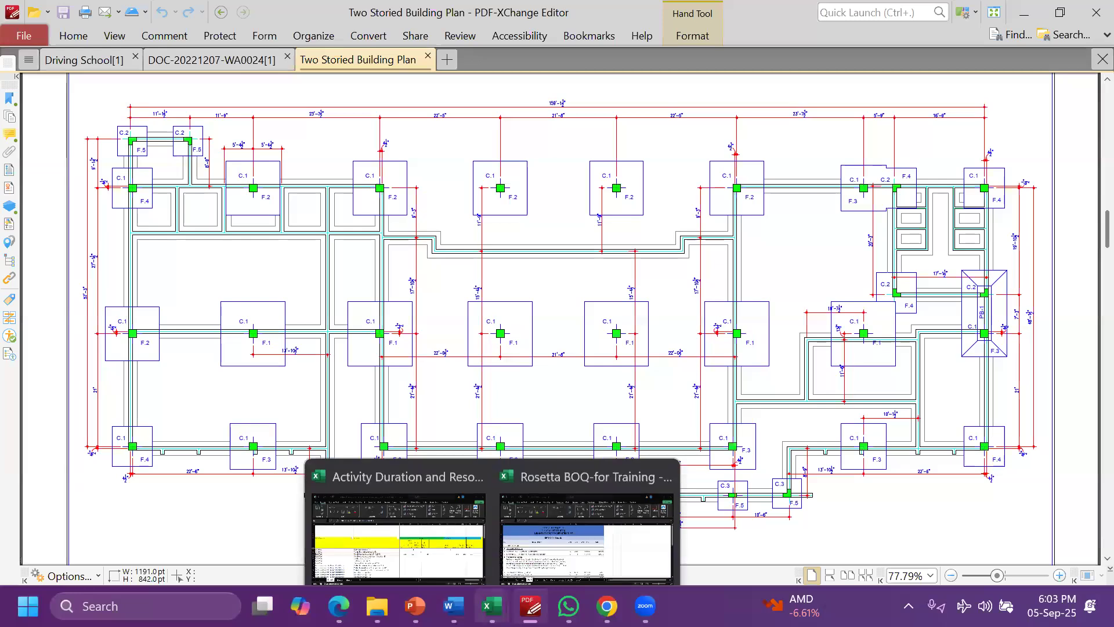
Close the PSPCourseSlides presentation and show the warehouse Work Breakdown Structure slide of the 202508_MS PROJECT training presentation in PowerPoint
mouse_move(569, 606)
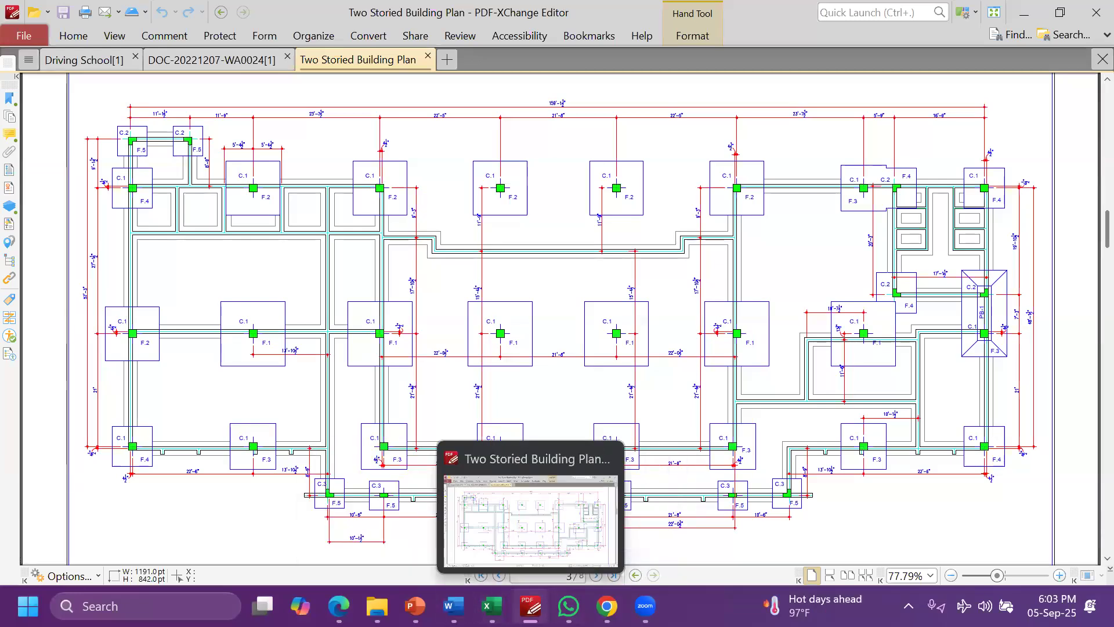
mouse_move(414, 606)
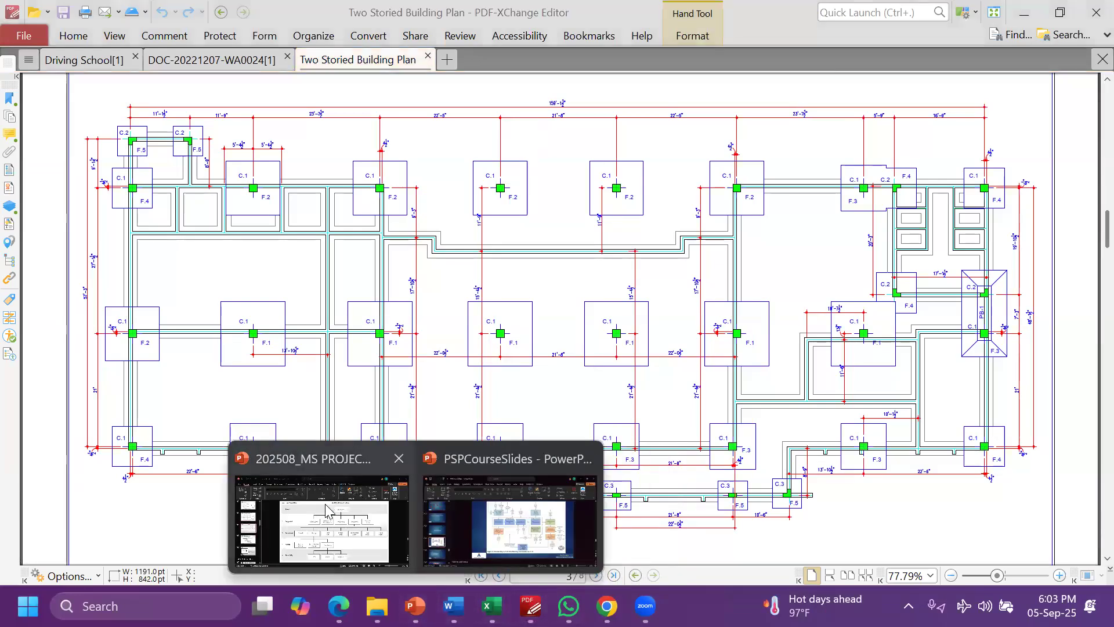
click(587, 459)
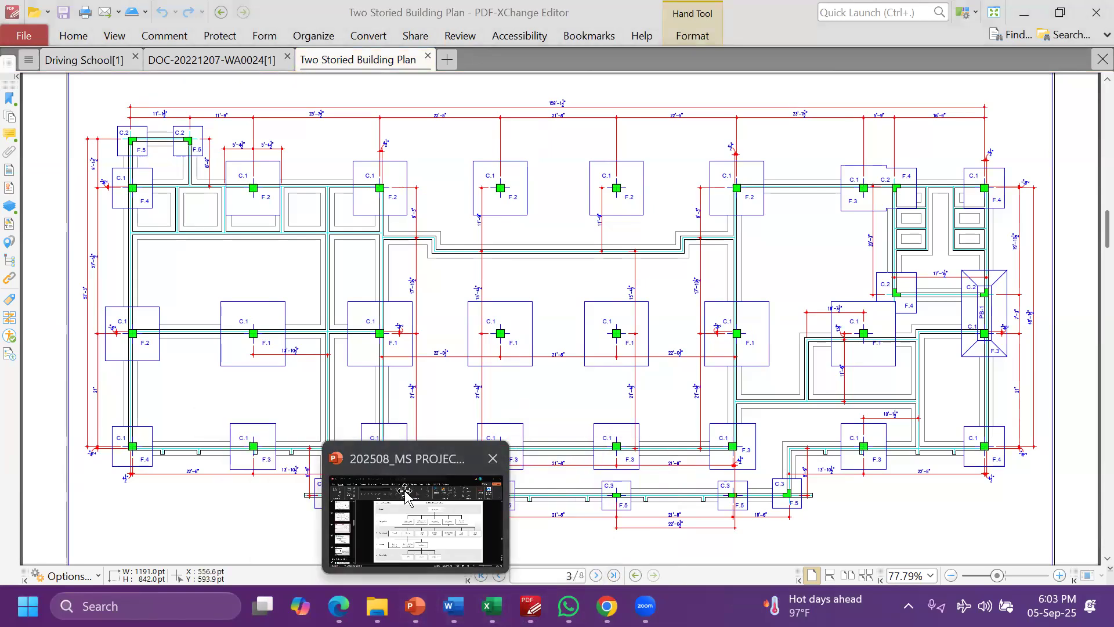
click(410, 512)
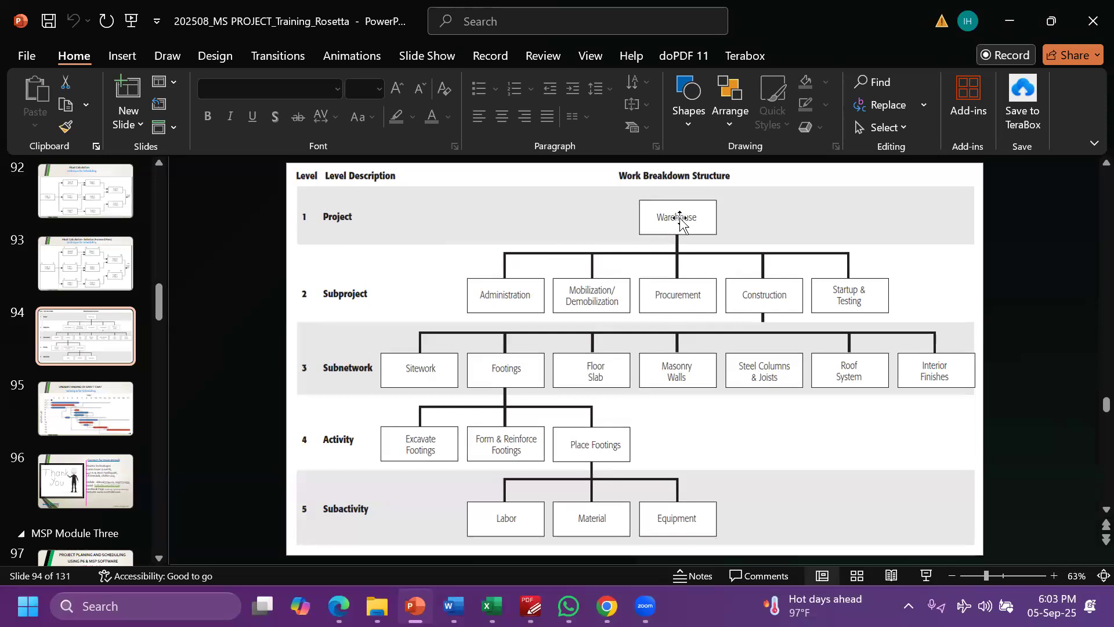
Switch to Excel, bring up a blank workbook, enter Level 1 in A1 and fill the series across to Level 10 in J1
click(491, 606)
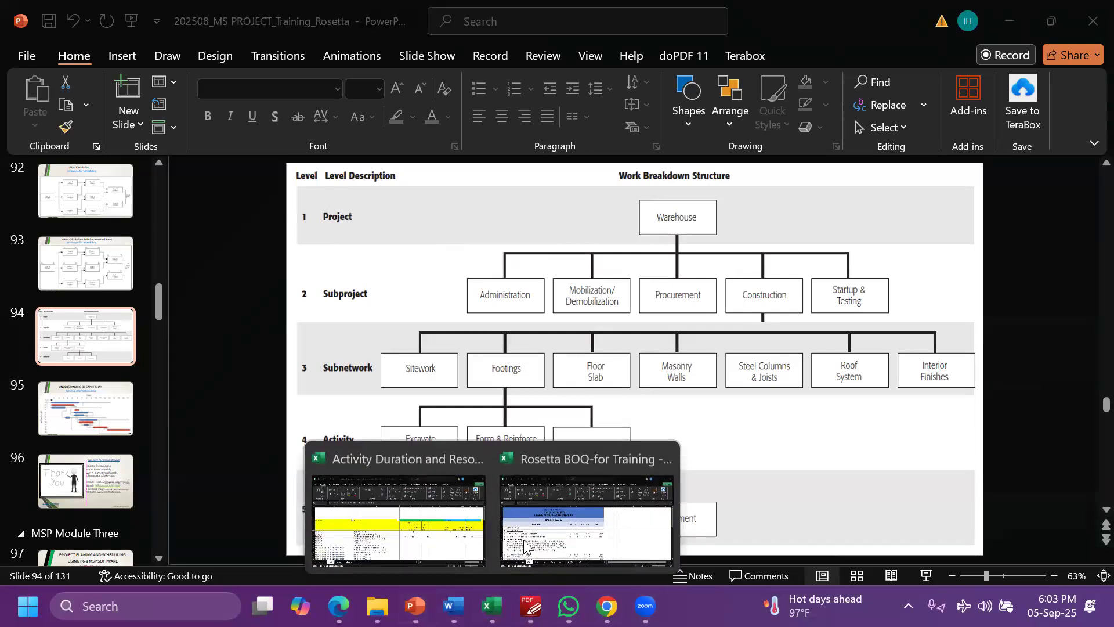
click(531, 531)
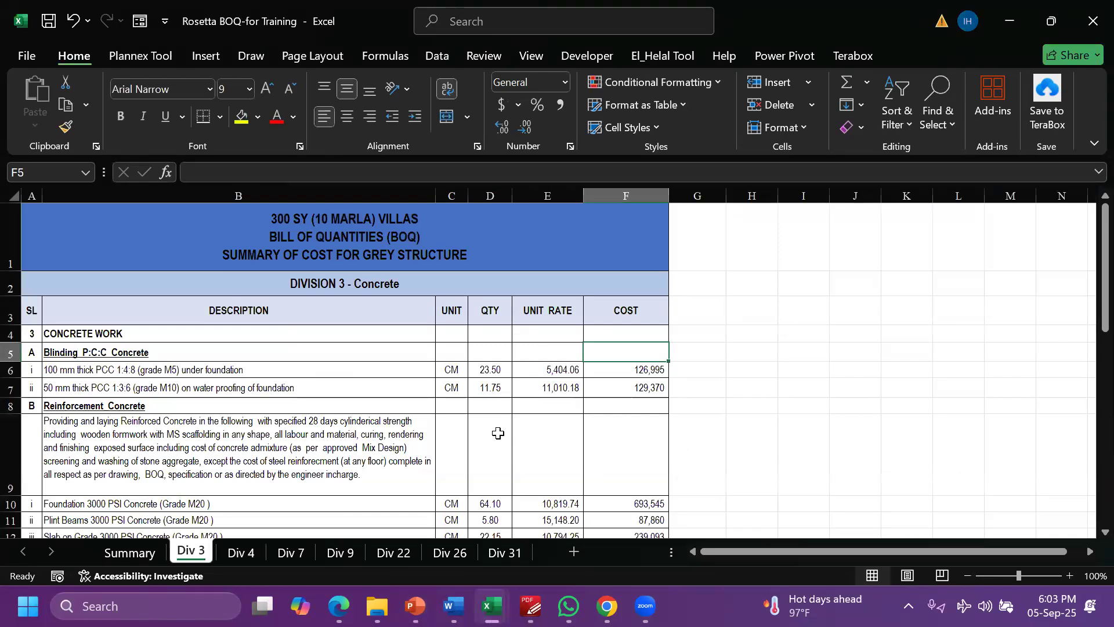
key(alt+Tab)
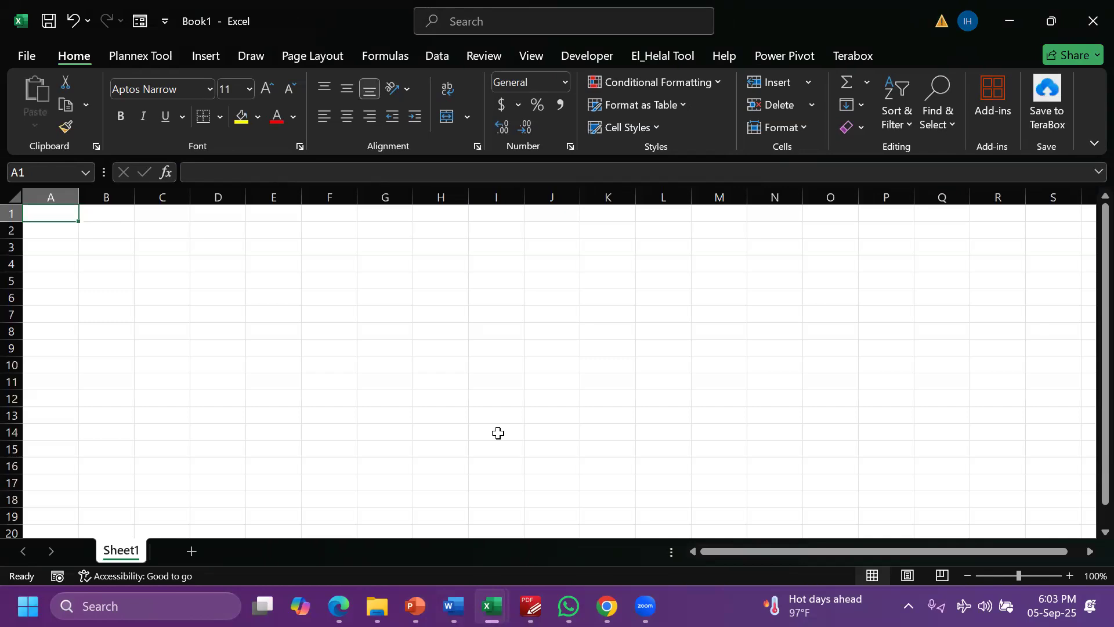
text(Lev)
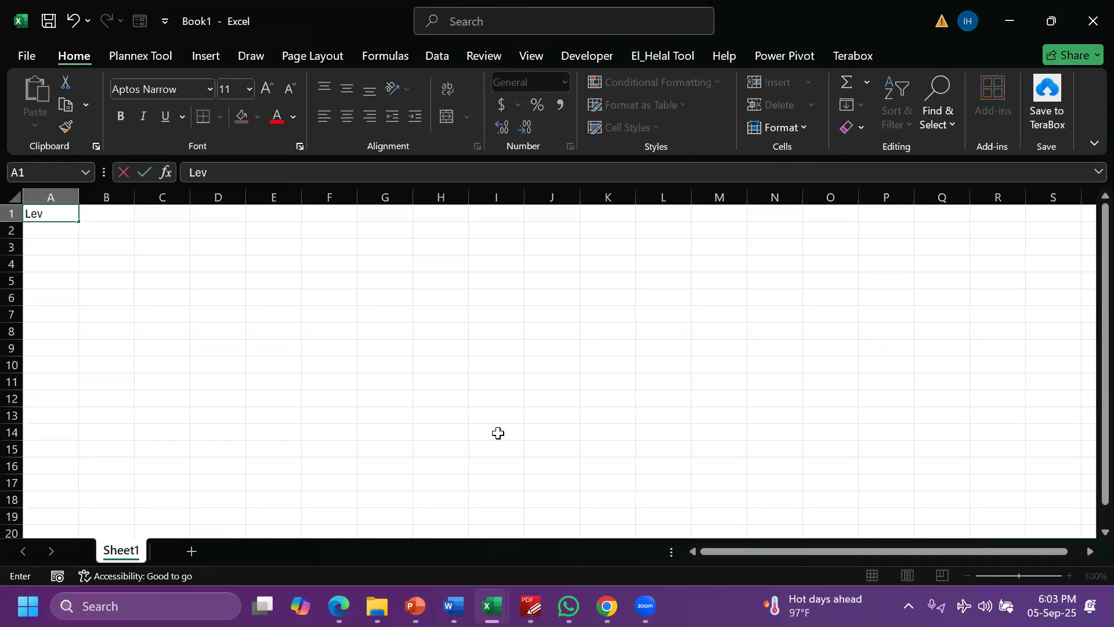
text(el 1)
key(Return)
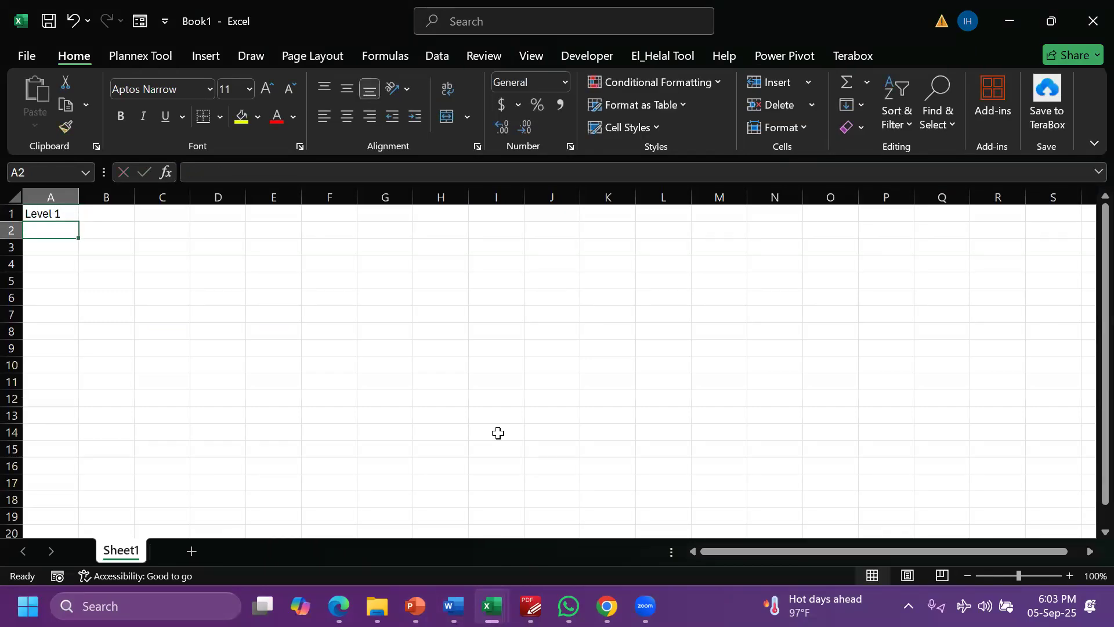
click(56, 209)
drag(78, 221, 580, 225)
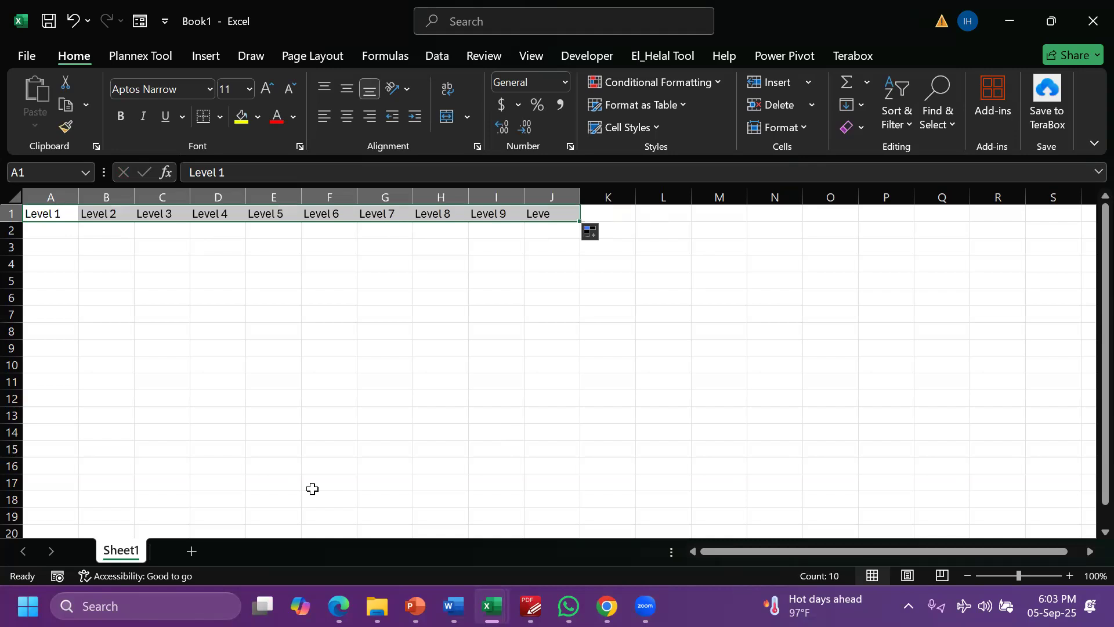
Widen column A and enter the Level 1 project title "Two Storied Office Building construction at Uttora" in A2
click(42, 247)
click(57, 231)
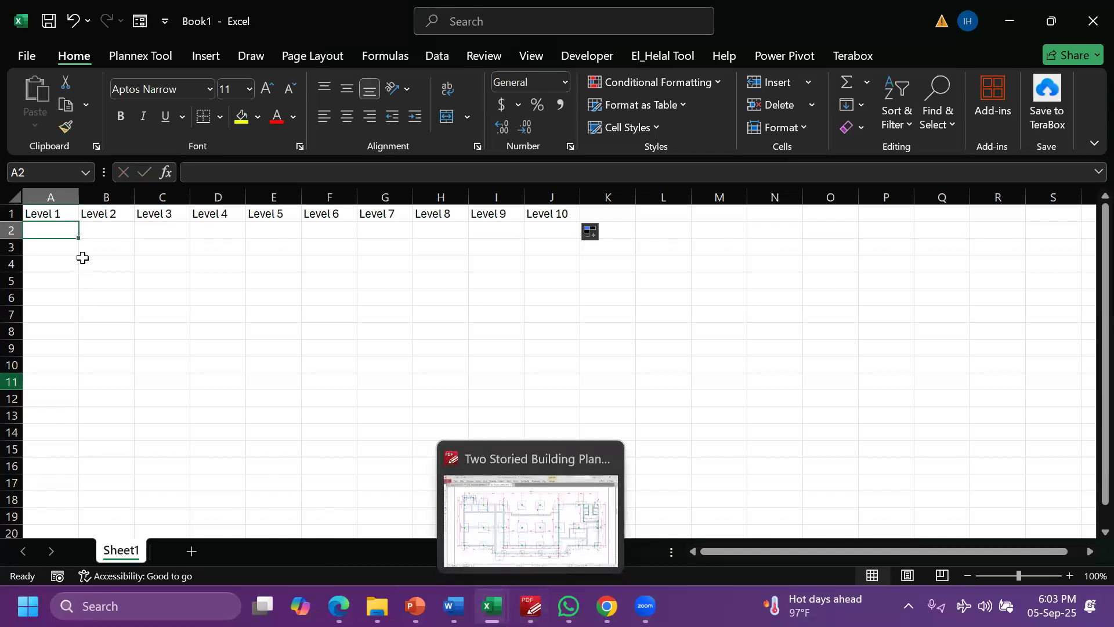
double_click(80, 197)
drag(65, 198, 116, 214)
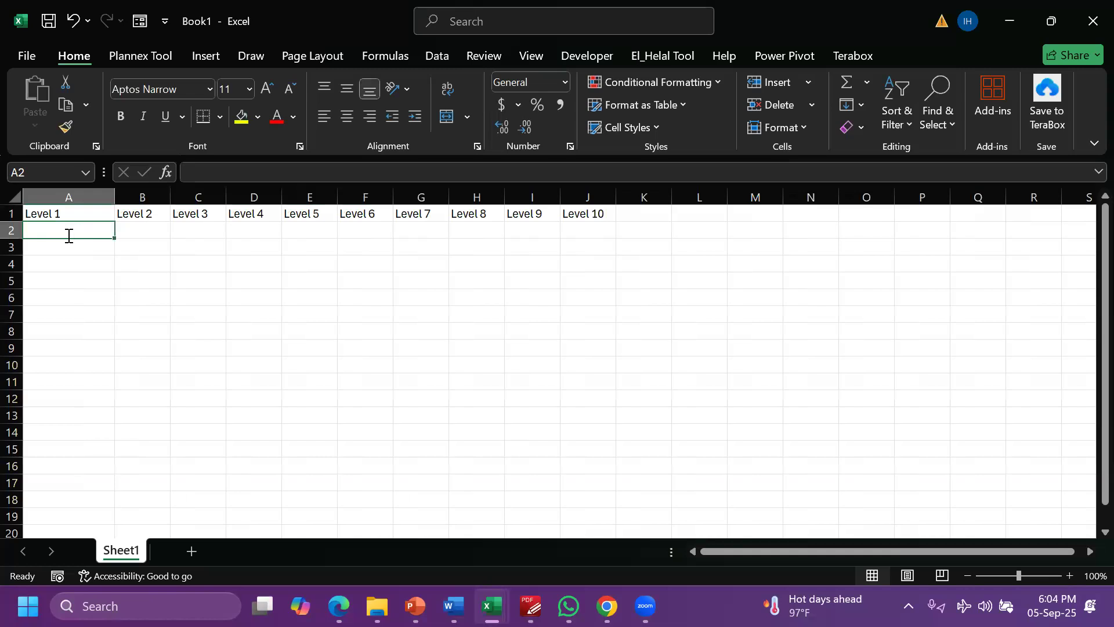
text(Two Sto)
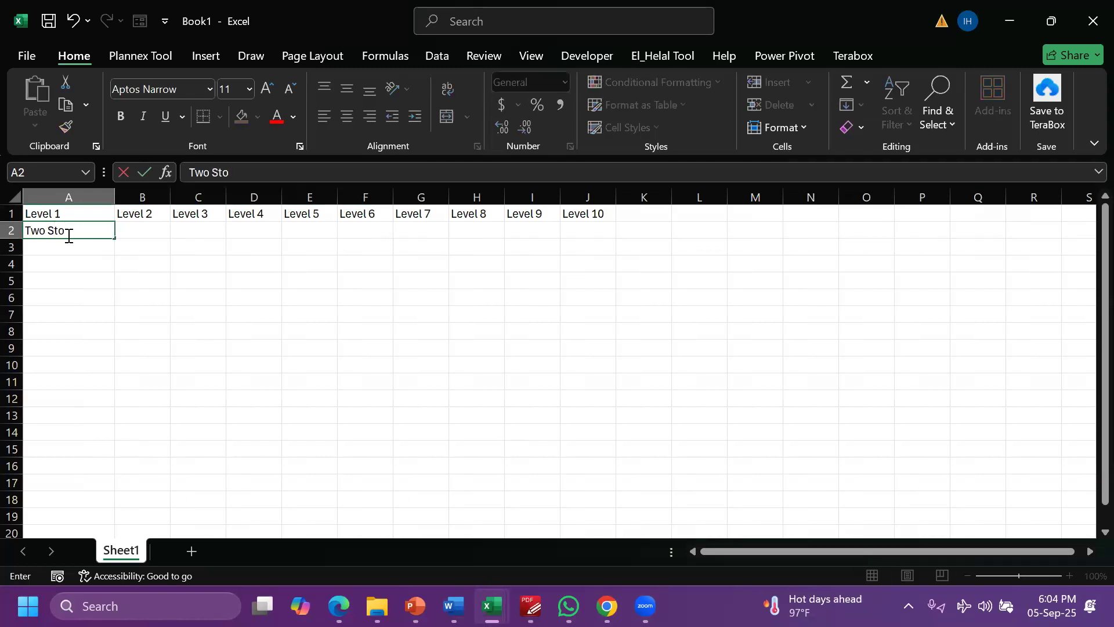
text(ried Office Buili)
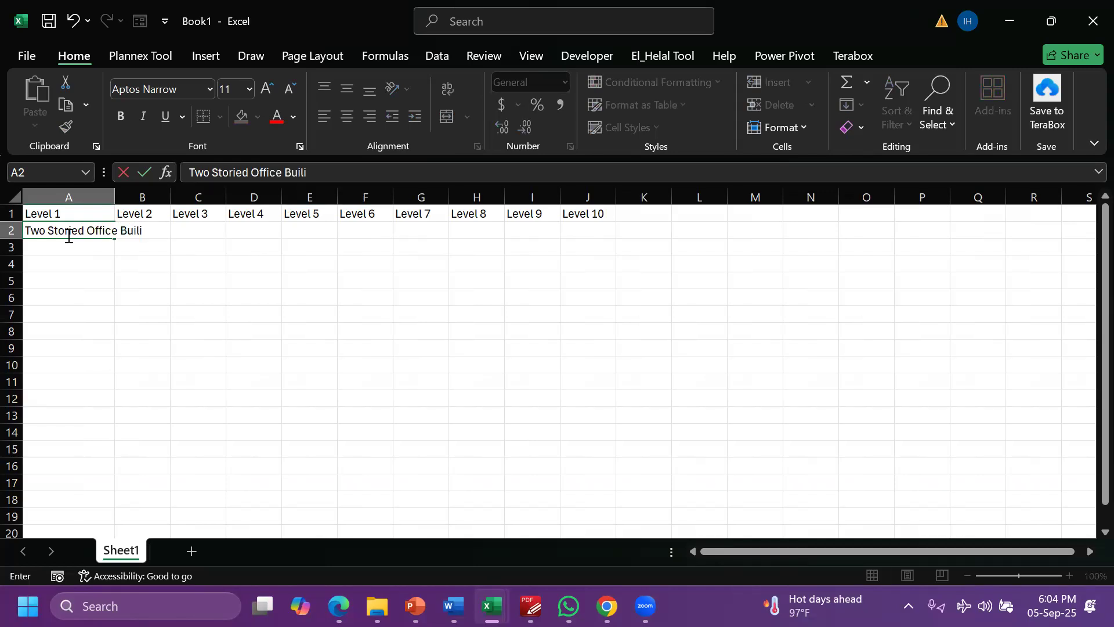
key(BackSpace)
text(ding construc)
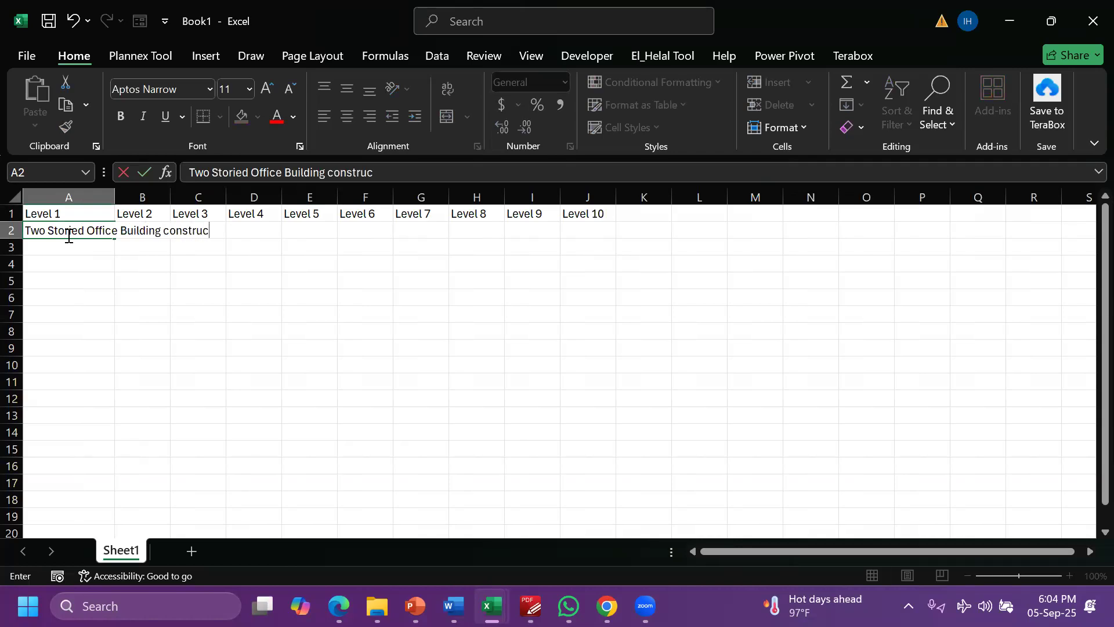
text(tion at Uttora)
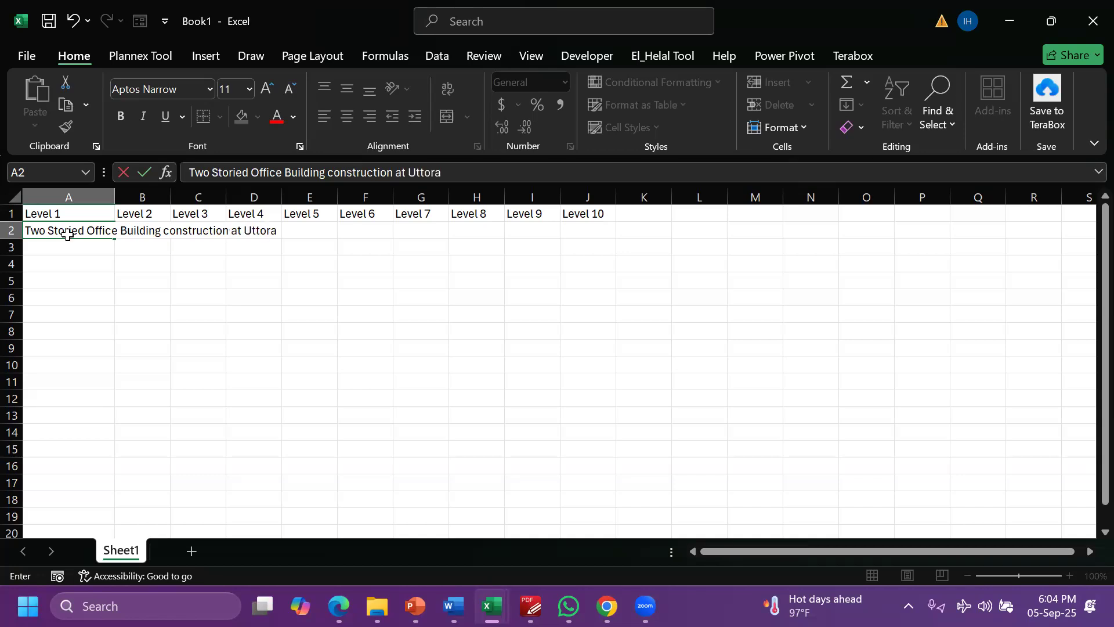
key(Return)
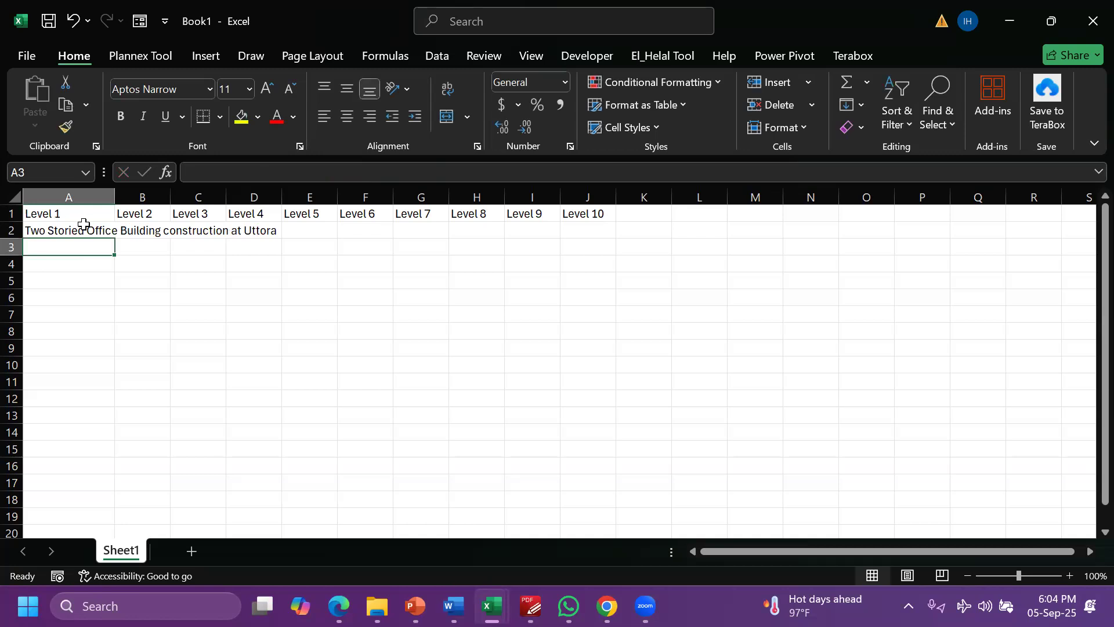
Wrap the project title in A2 and adjust column A's width and row 2's height so the title fits on two lines
key(Up)
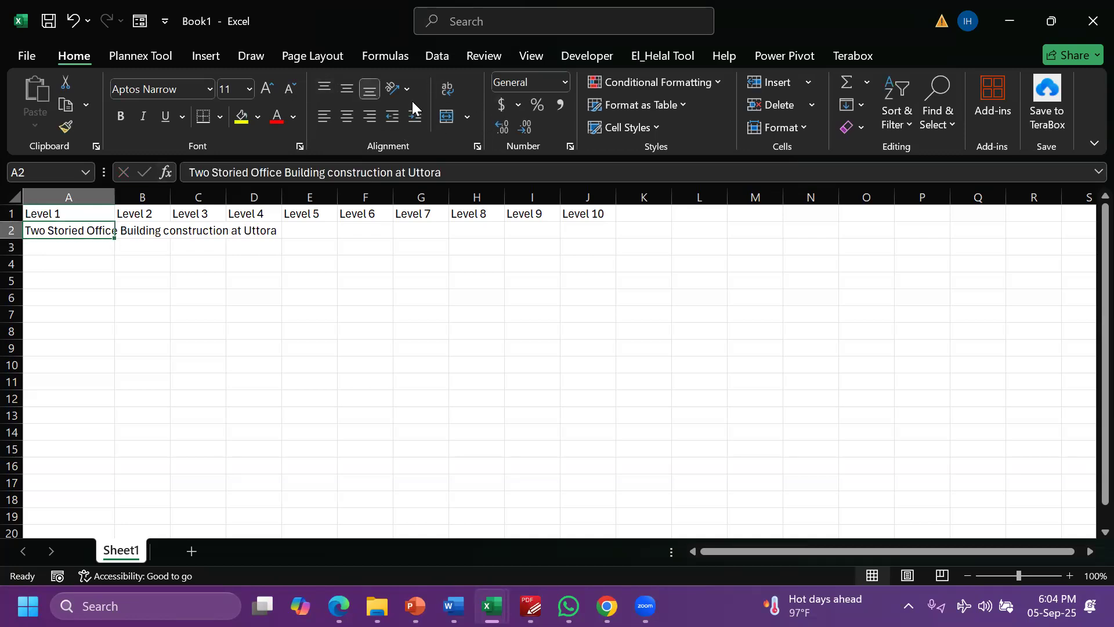
click(447, 90)
drag(114, 197, 168, 197)
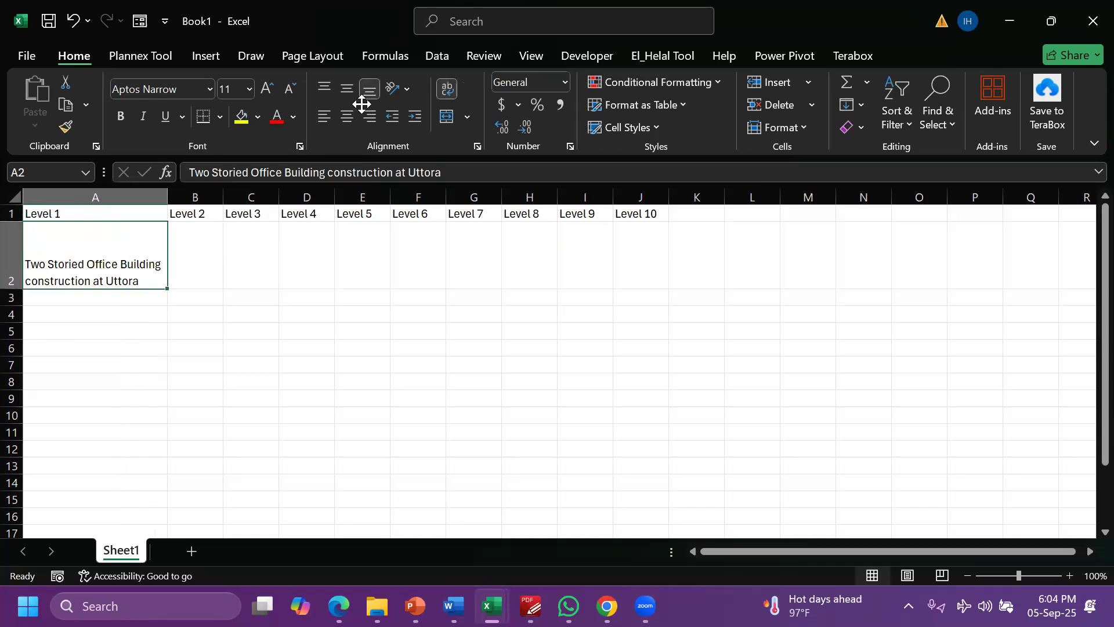
click(236, 330)
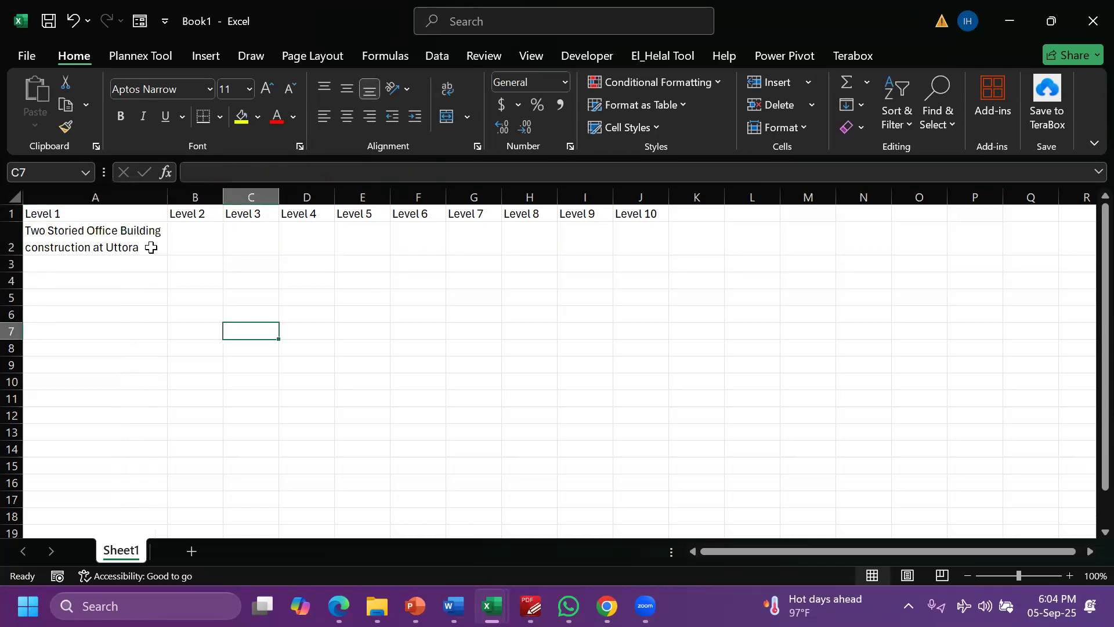
drag(167, 198, 248, 195)
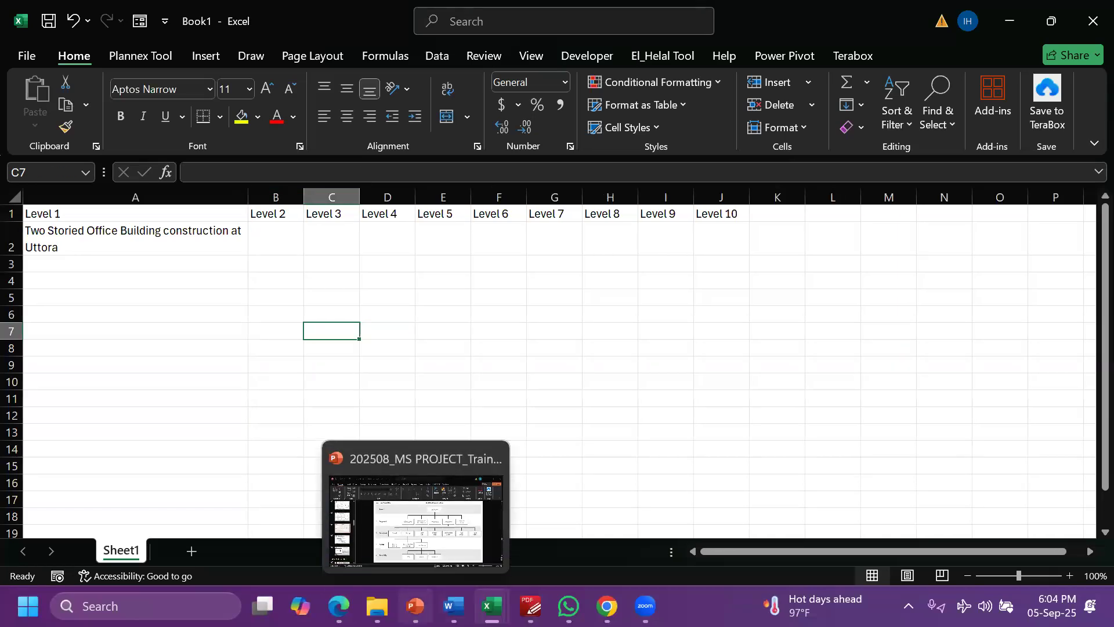
Check the WBS slide in PowerPoint, return to Excel, enter the Level 2 item "Administrative Works" in B3 and fit column B's width to it
click(413, 516)
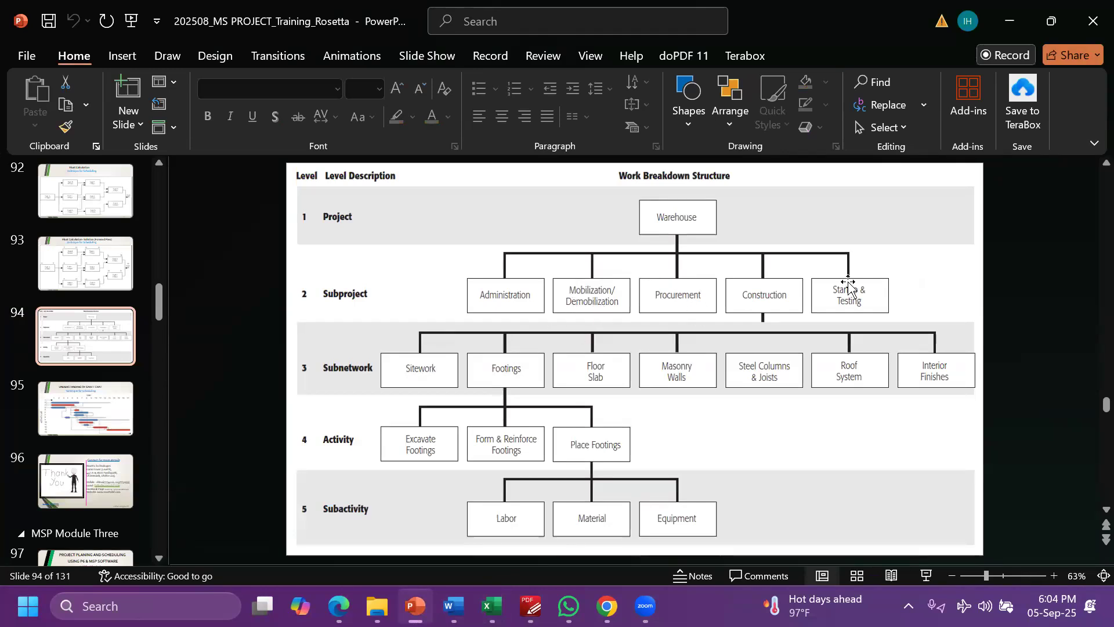
key(alt+Tab)
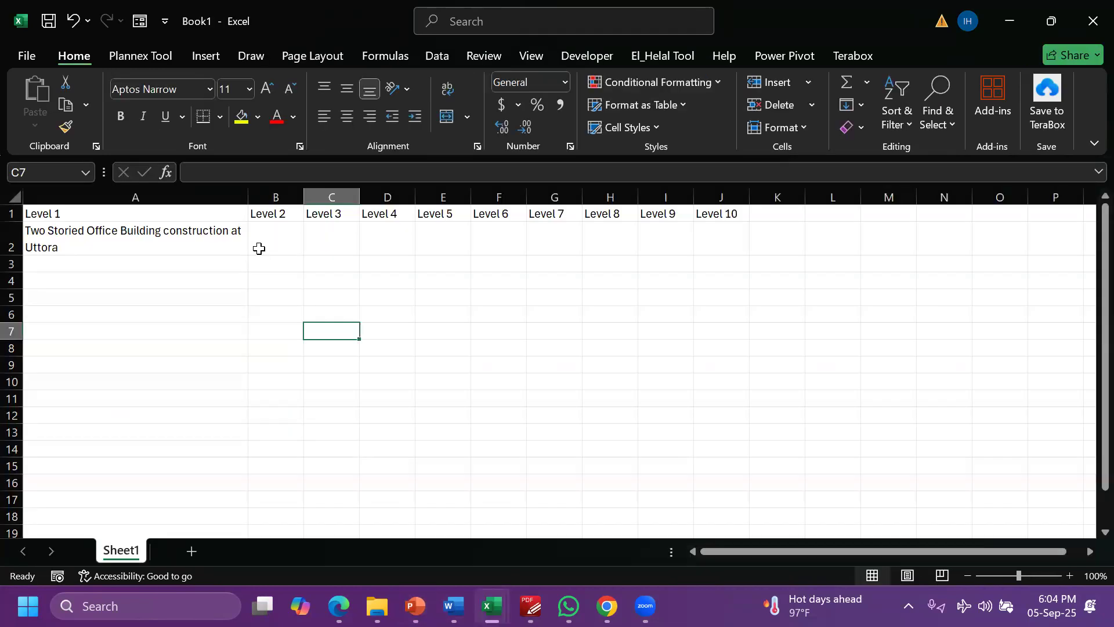
click(256, 248)
click(268, 263)
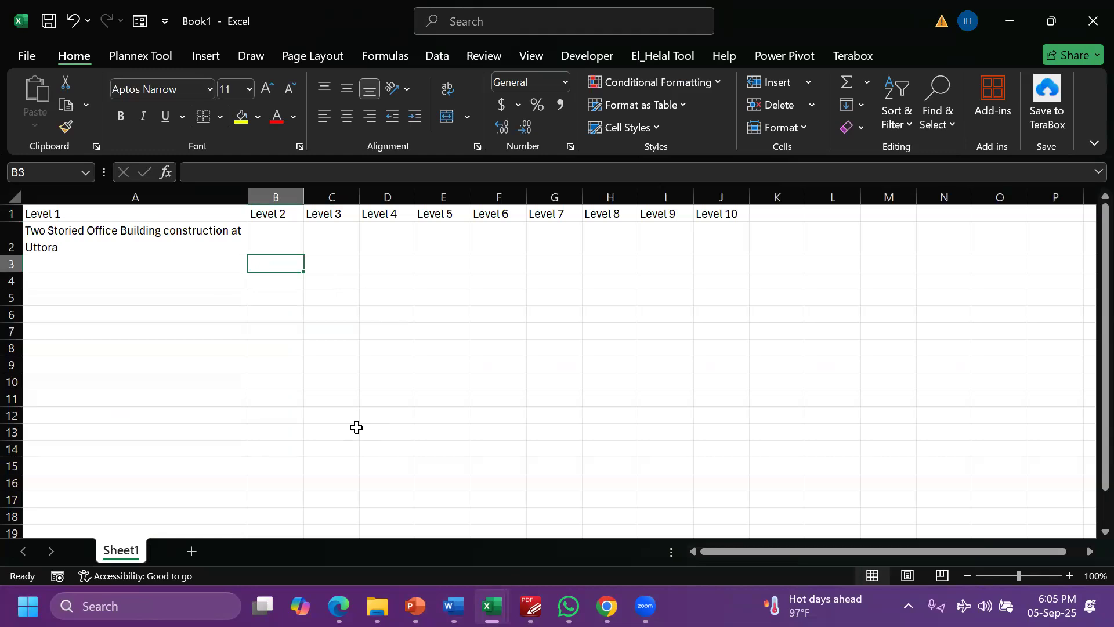
text(Adminis)
text(tra)
text(tive )
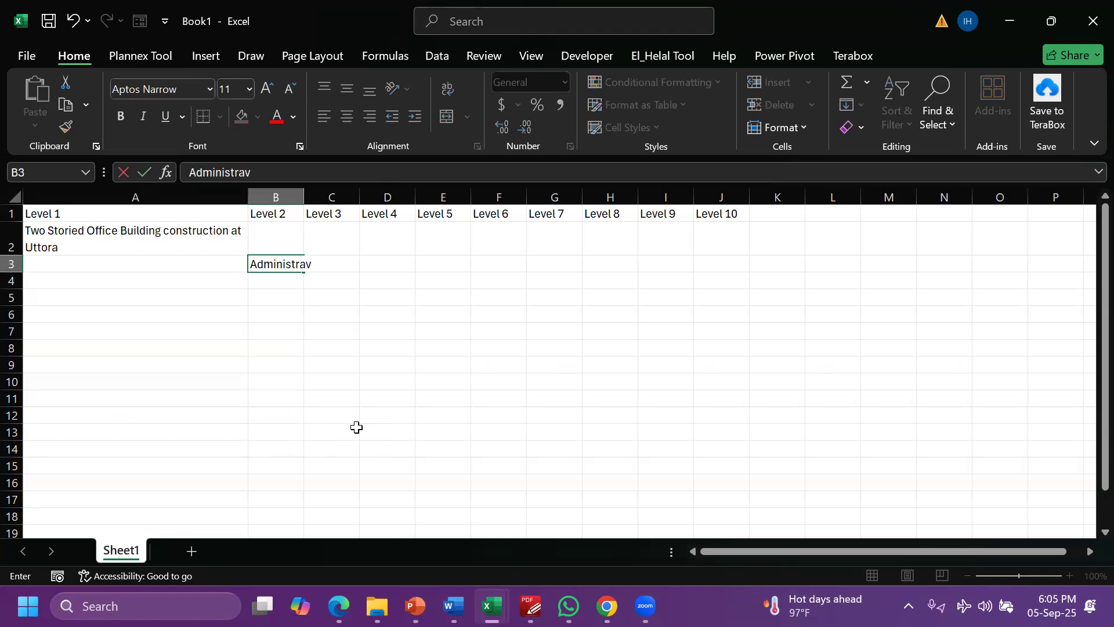
text(Works)
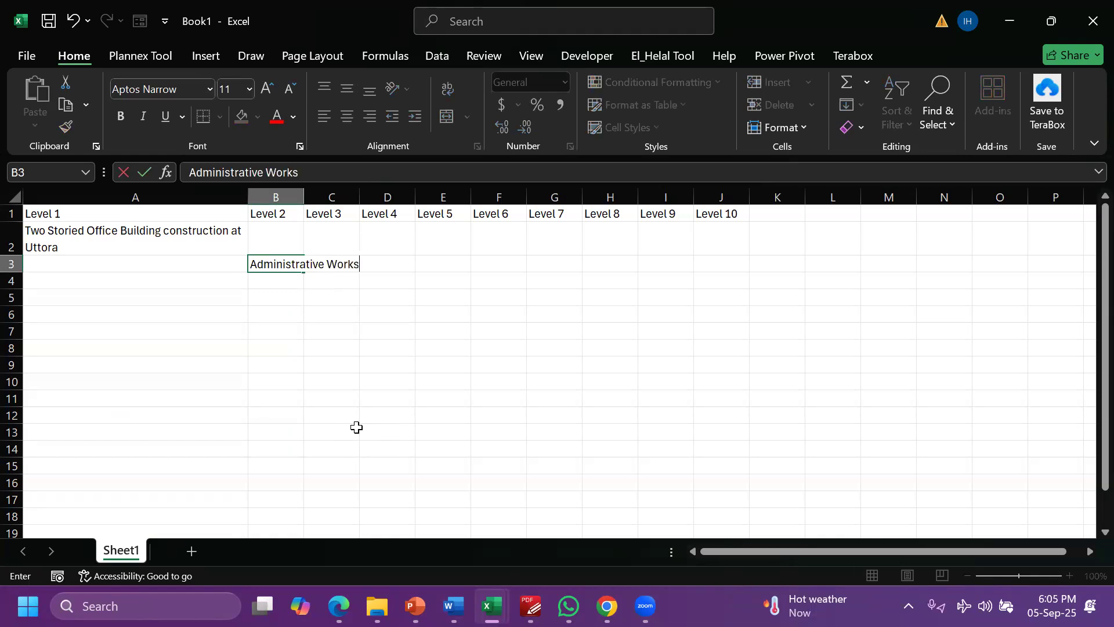
key(Return)
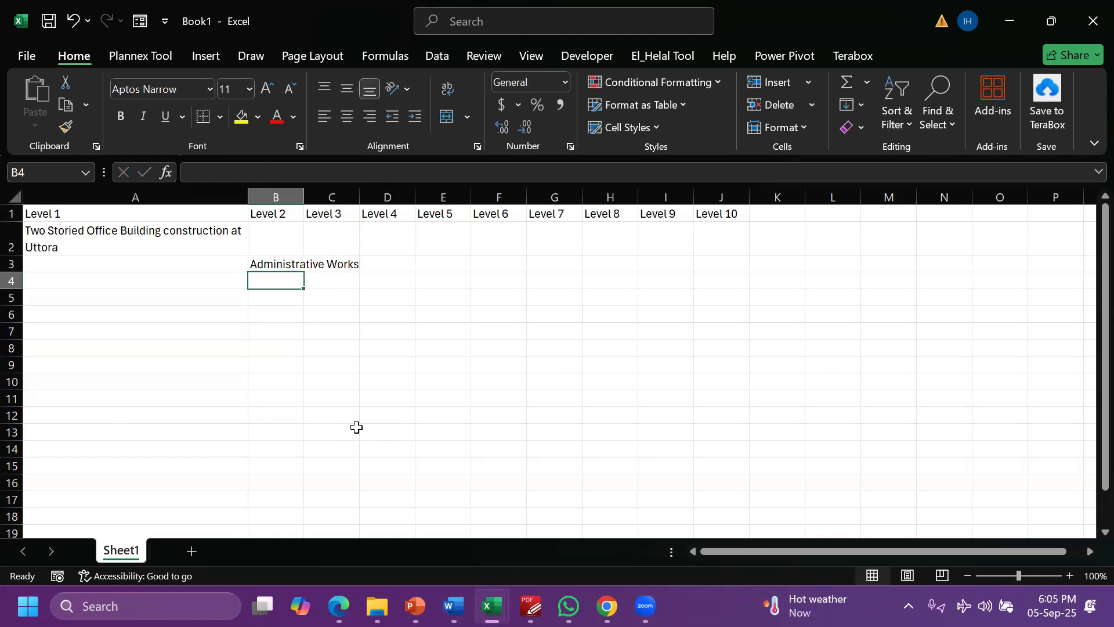
double_click(304, 197)
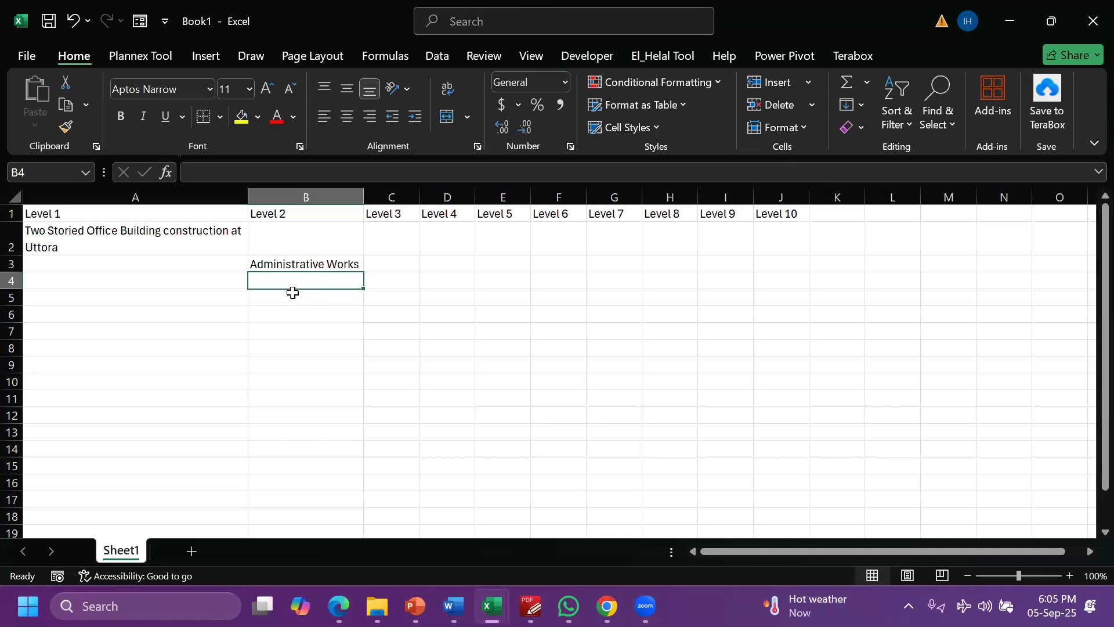
Enter the Level 2 item "Mobilization" in B6, leaving two blank rows below Administrative Works
key(Right)
key(Left)
key(Down)
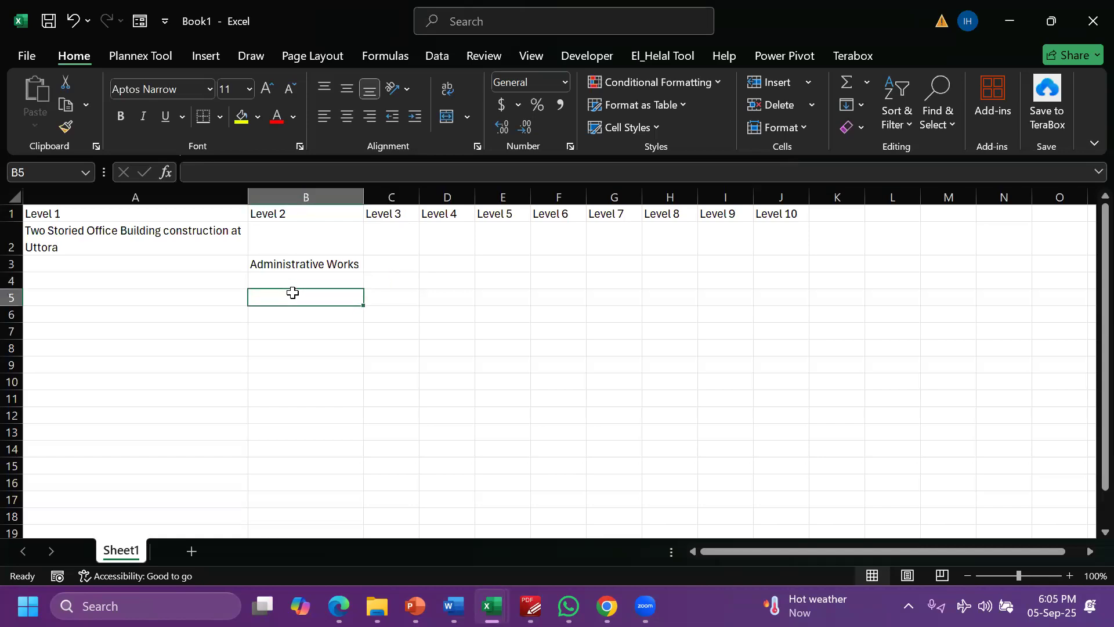
key(Down)
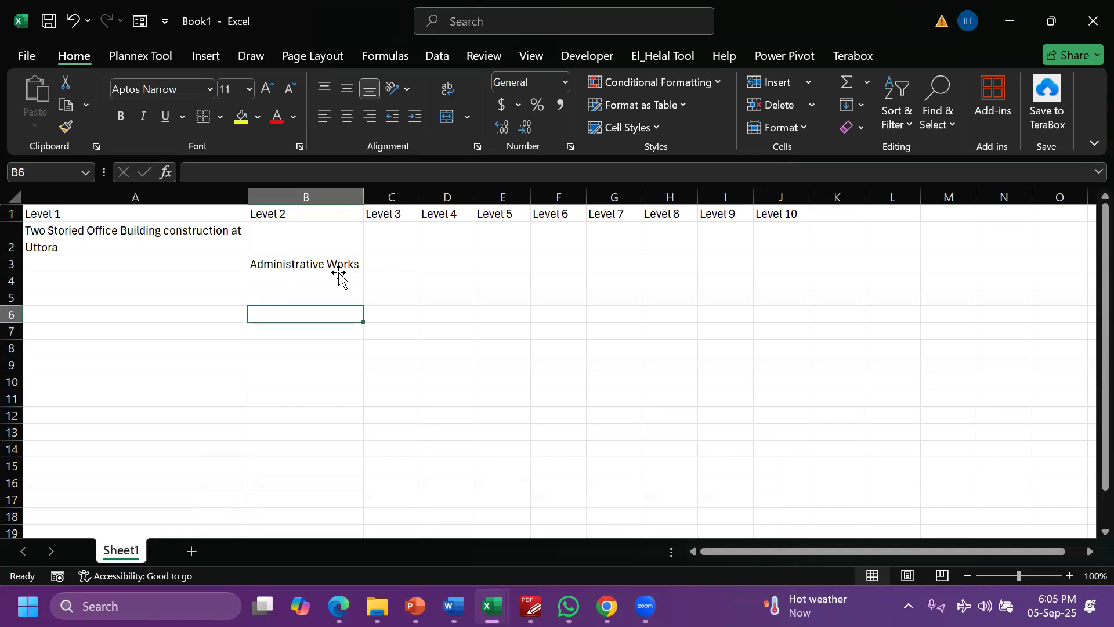
text(MObili)
key(BackSpace)
key(BackSpace)
key(BackSpace)
key(BackSpace)
key(BackSpace)
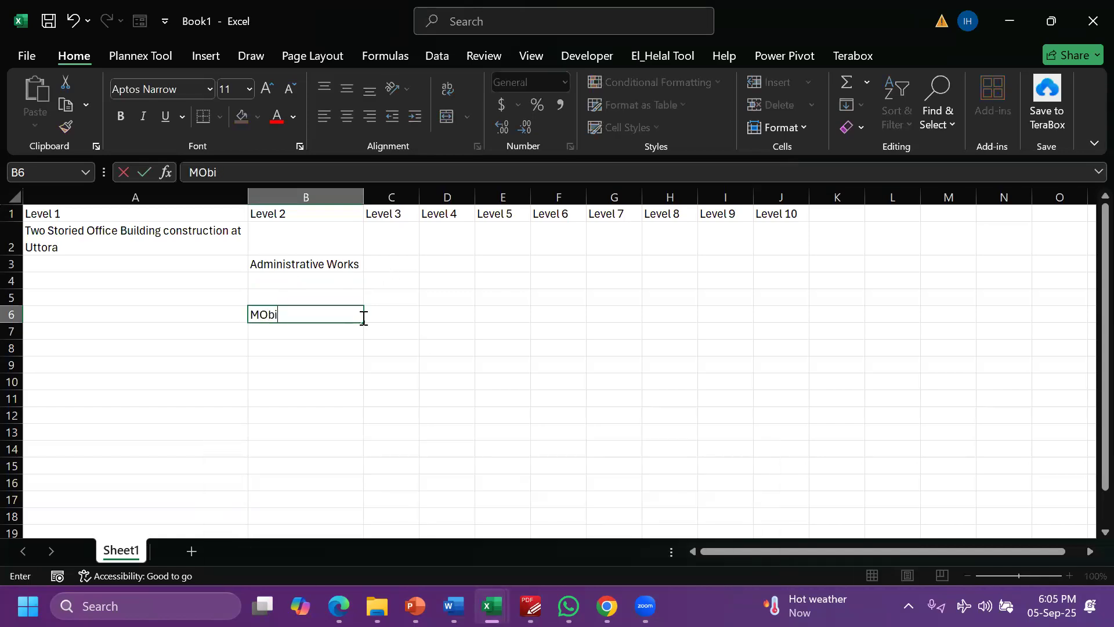
text(obilization)
key(Return)
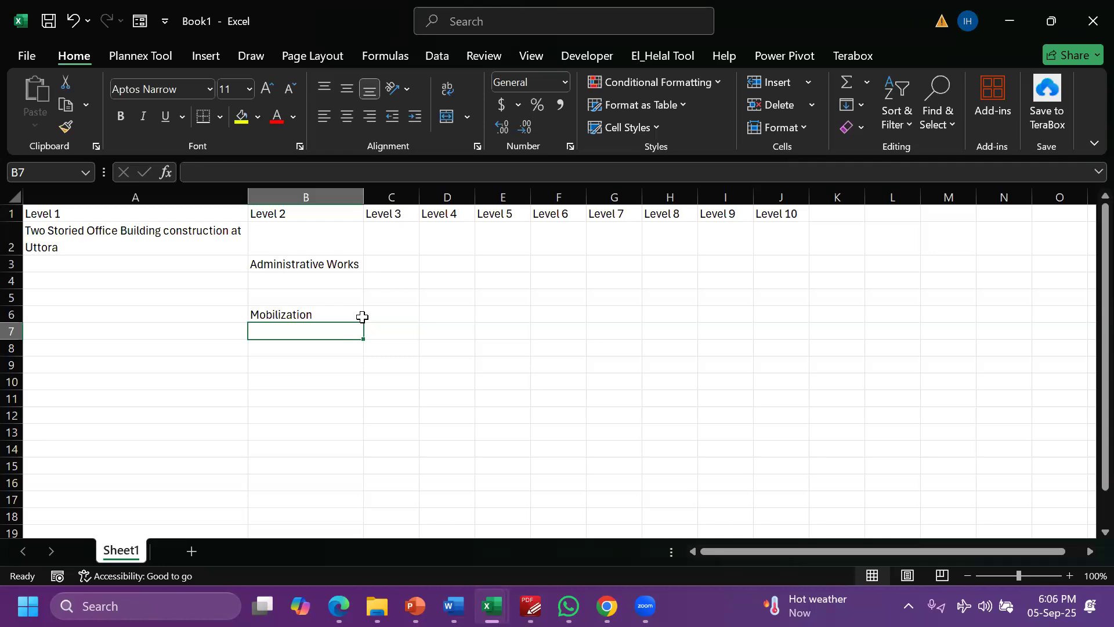
Enter the Level 2 item "Engineering" in B10, leaving three blank rows below Mobilization
key(Down)
key(Down)
key(Down)
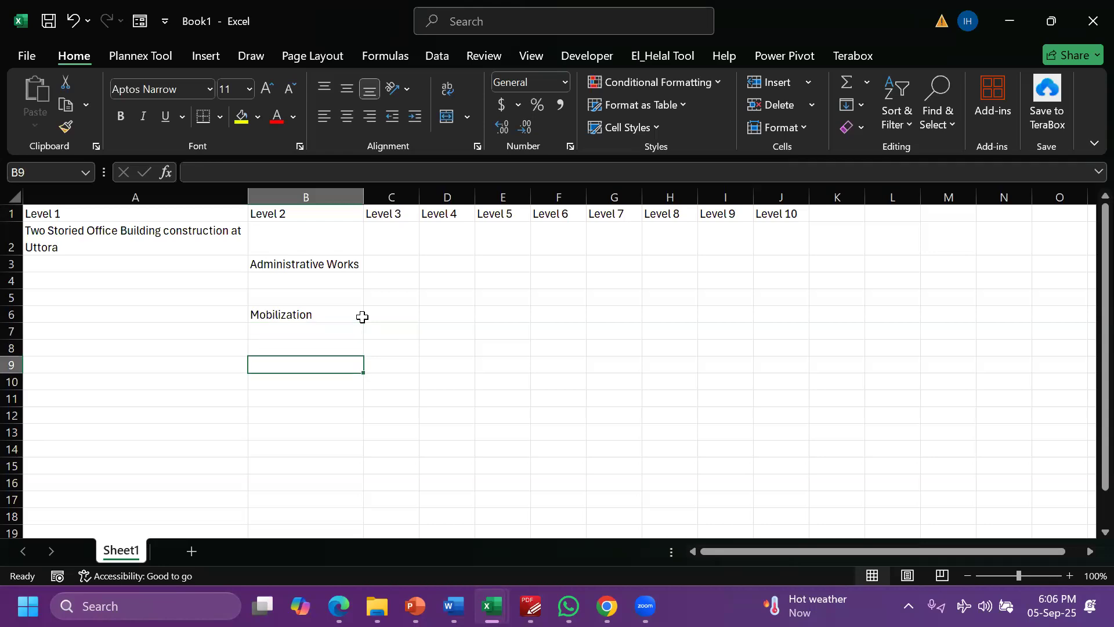
text(S)
key(BackSpace)
text(Engineering)
key(Return)
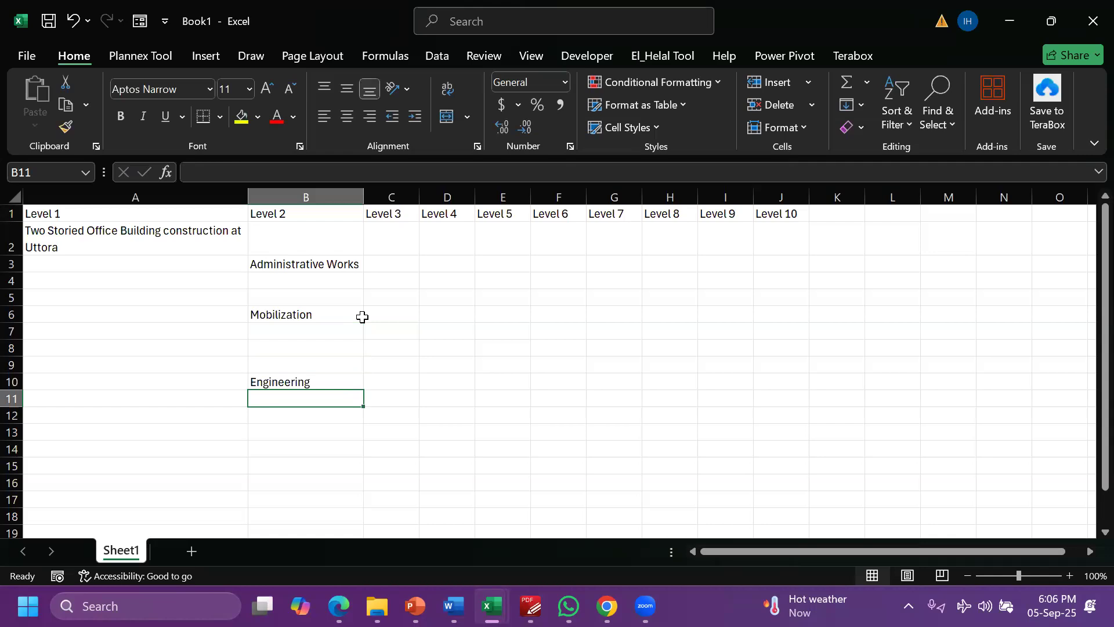
Extend the B10 entry to "Engineering/Documentation" and fit column B's width to the text
click(319, 380)
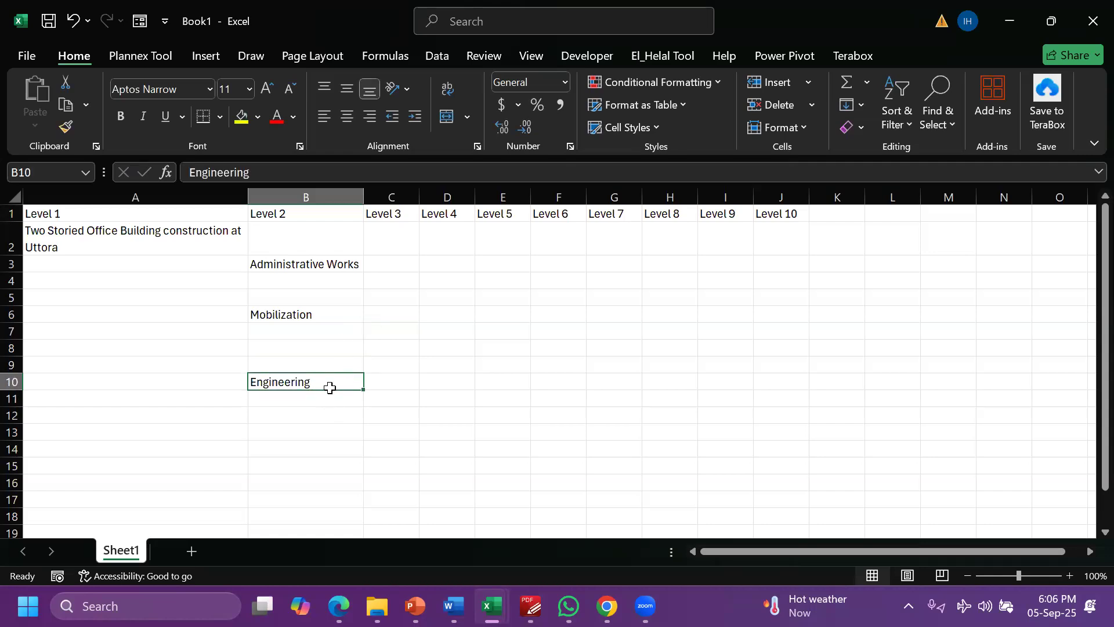
double_click(325, 380)
text(/)
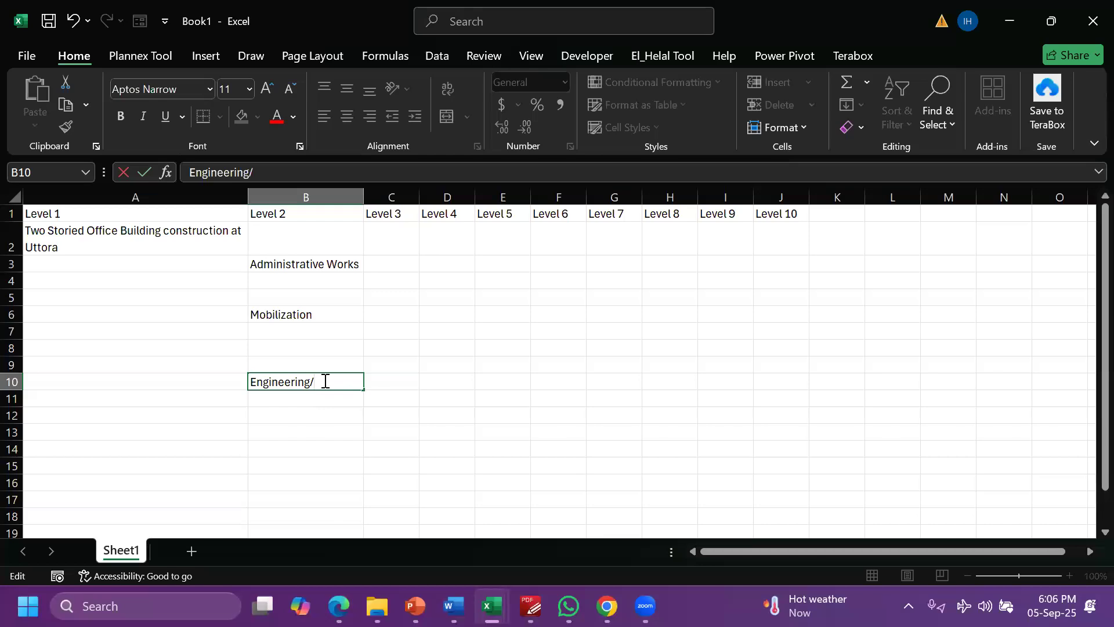
text(Documentation)
key(Return)
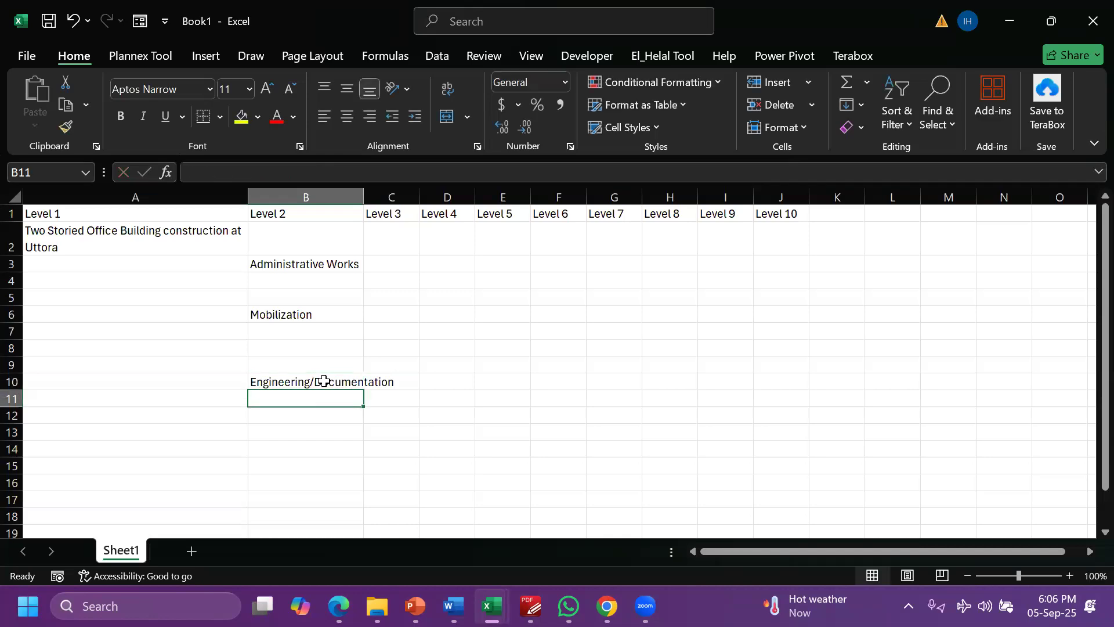
double_click(362, 196)
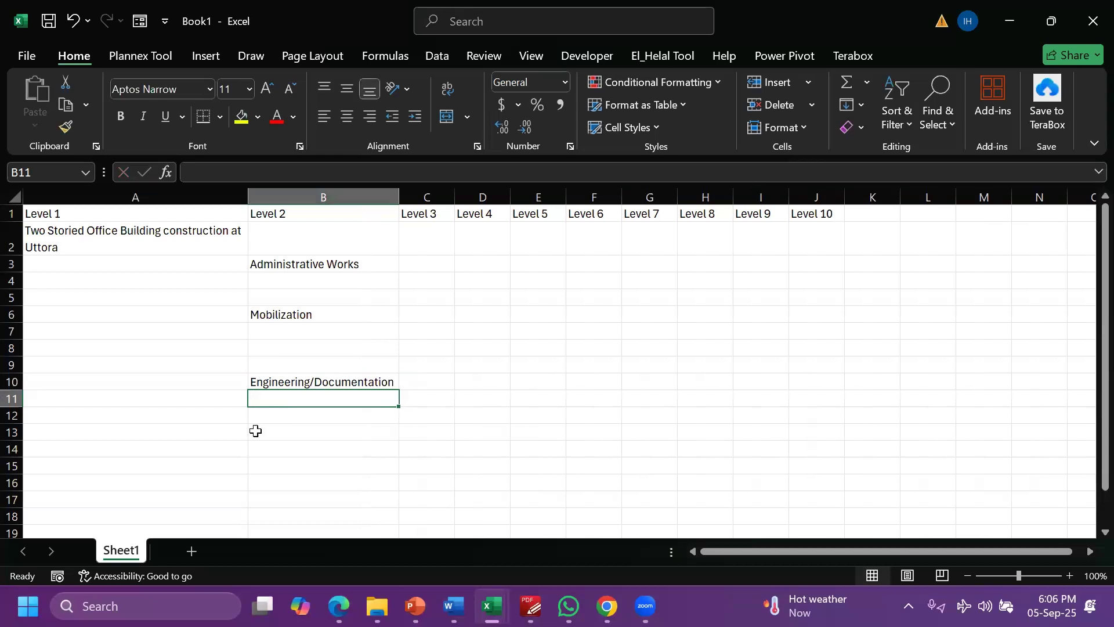
Insert the word Works into the B10 entry so it reads "Engineering Works/Documentation"
double_click(306, 381)
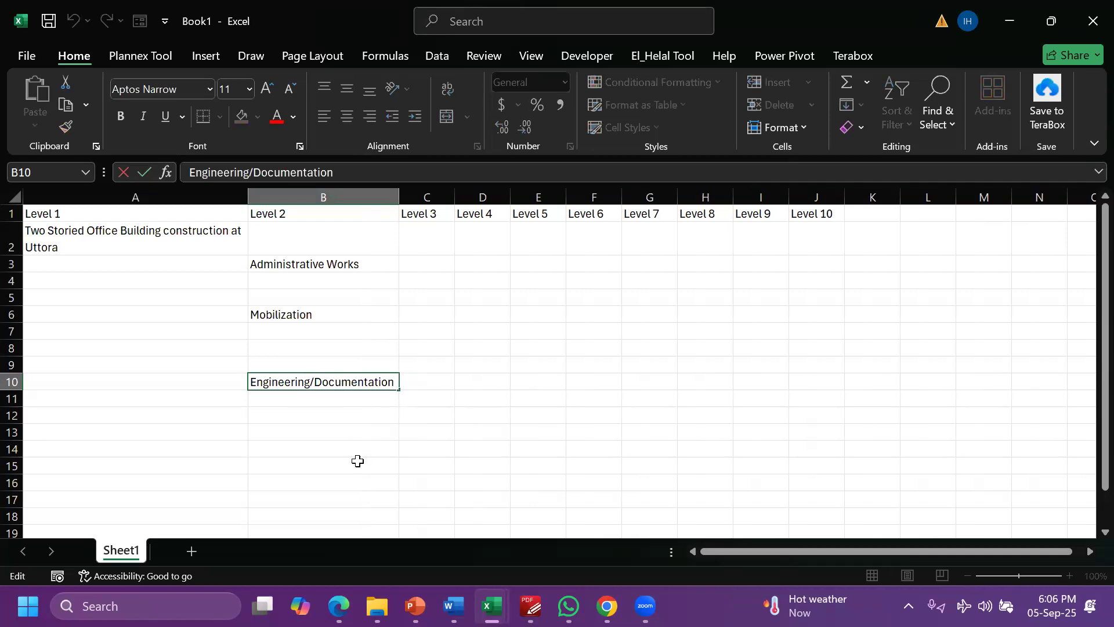
text(W)
key(BackSpace)
text(Work)
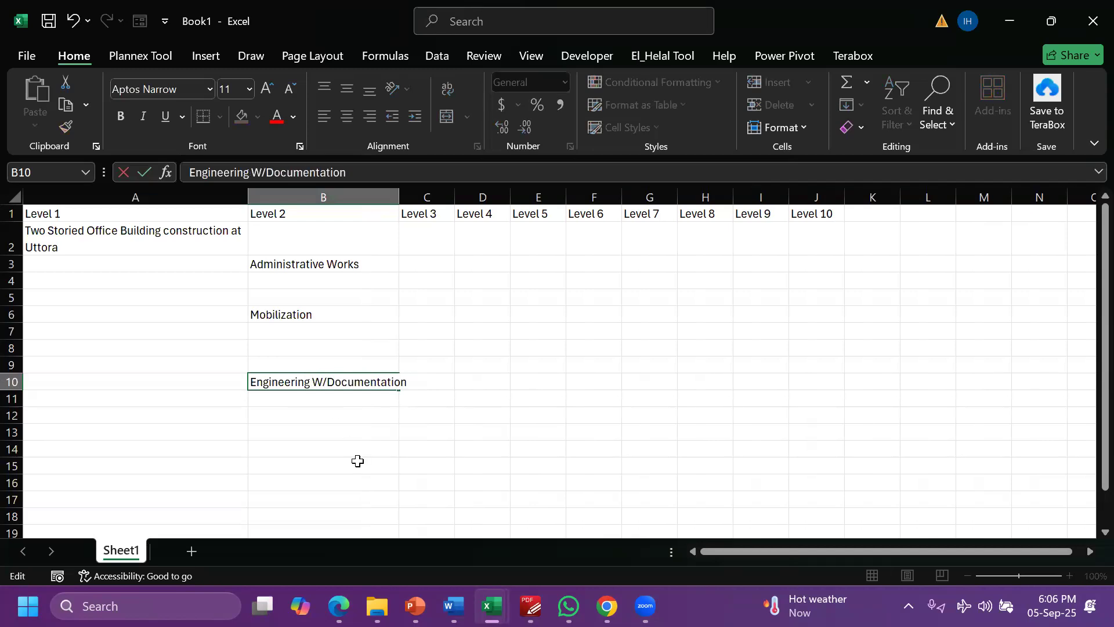
text(s)
key(Return)
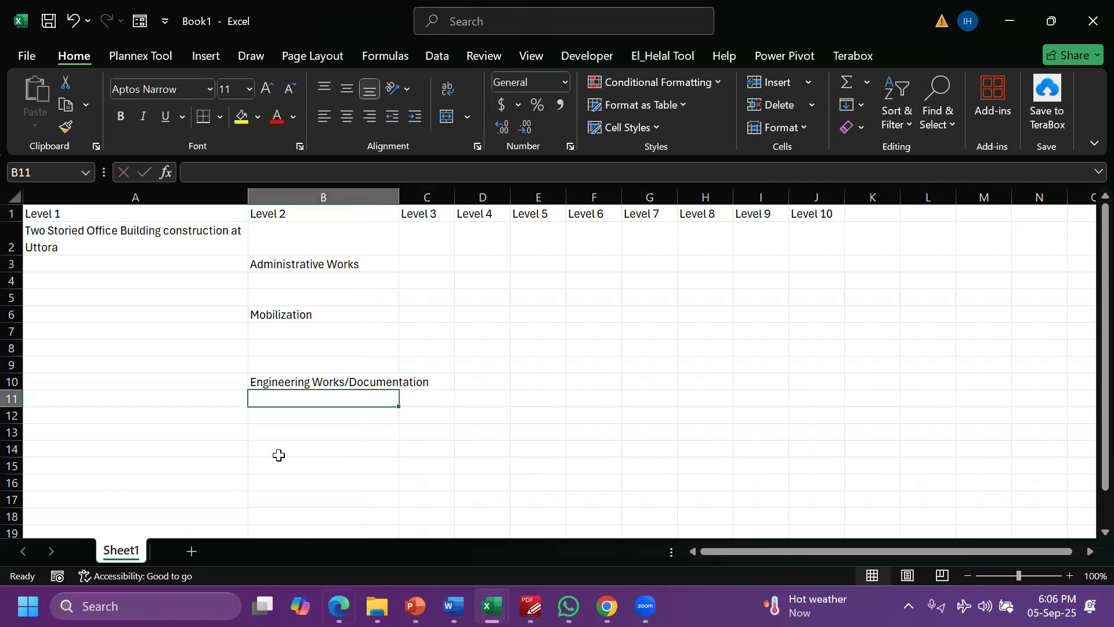
Enter the Level 2 item "Procurement" in B13, leaving two blank rows below the engineering item
click(276, 434)
text(Procure)
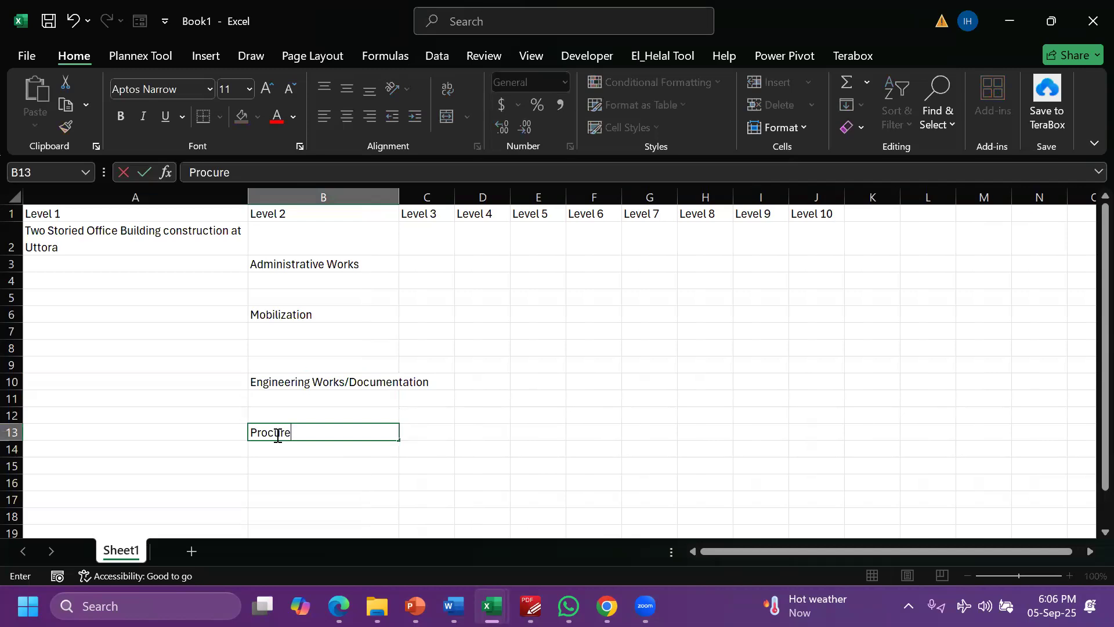
text(ment)
key(Return)
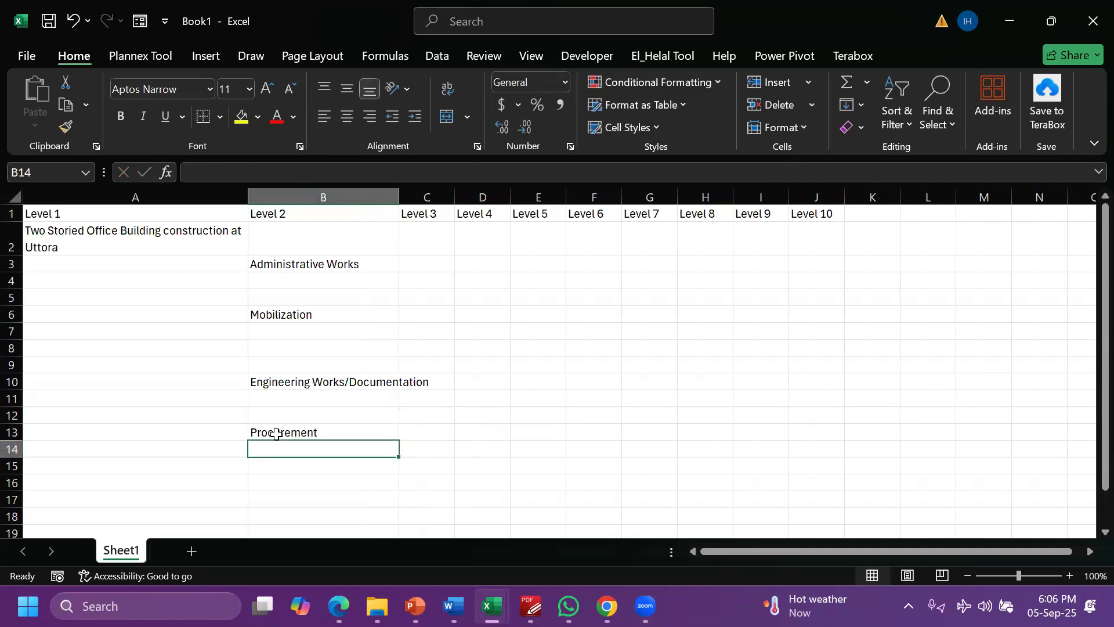
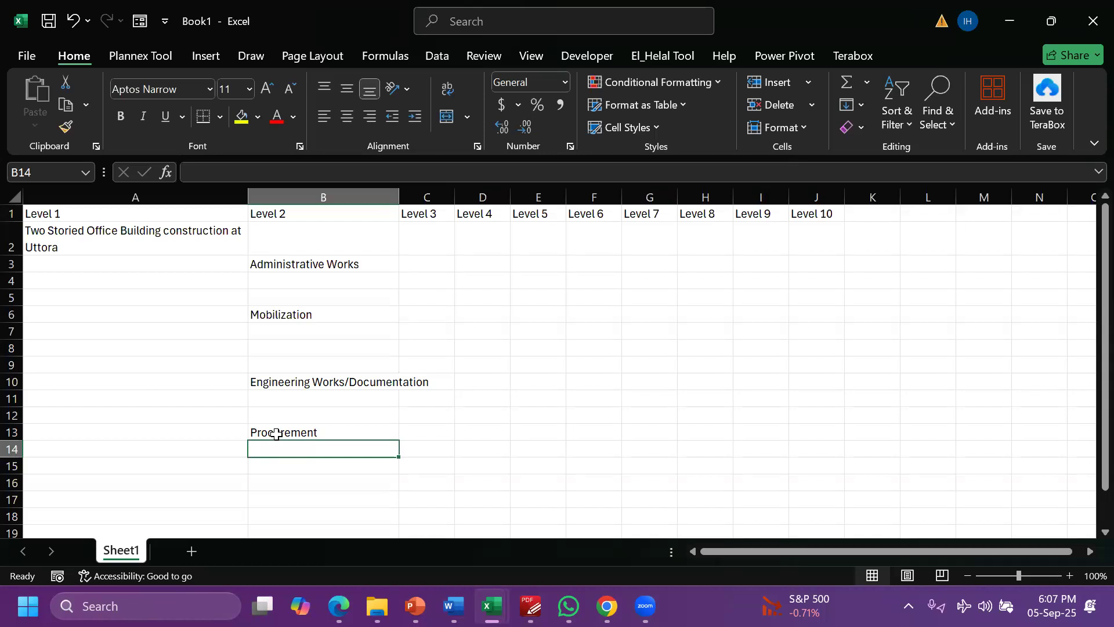
Enter the Level 2 item "Construction" in B16, leaving two blank rows below Procurement
key(Down)
key(Down)
text(Co)
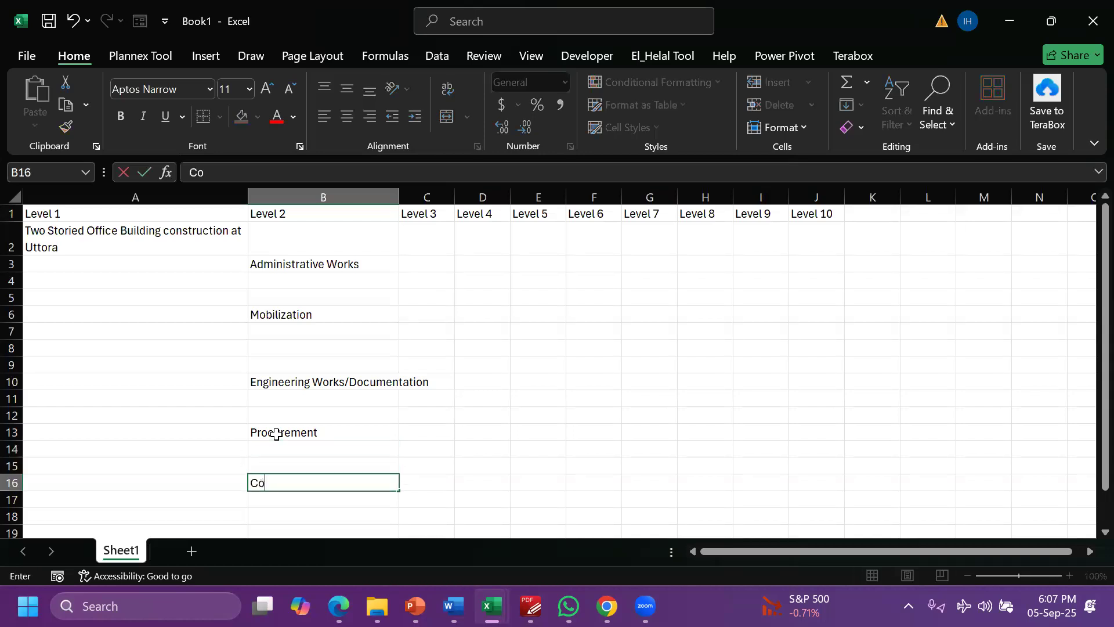
text(nstruction)
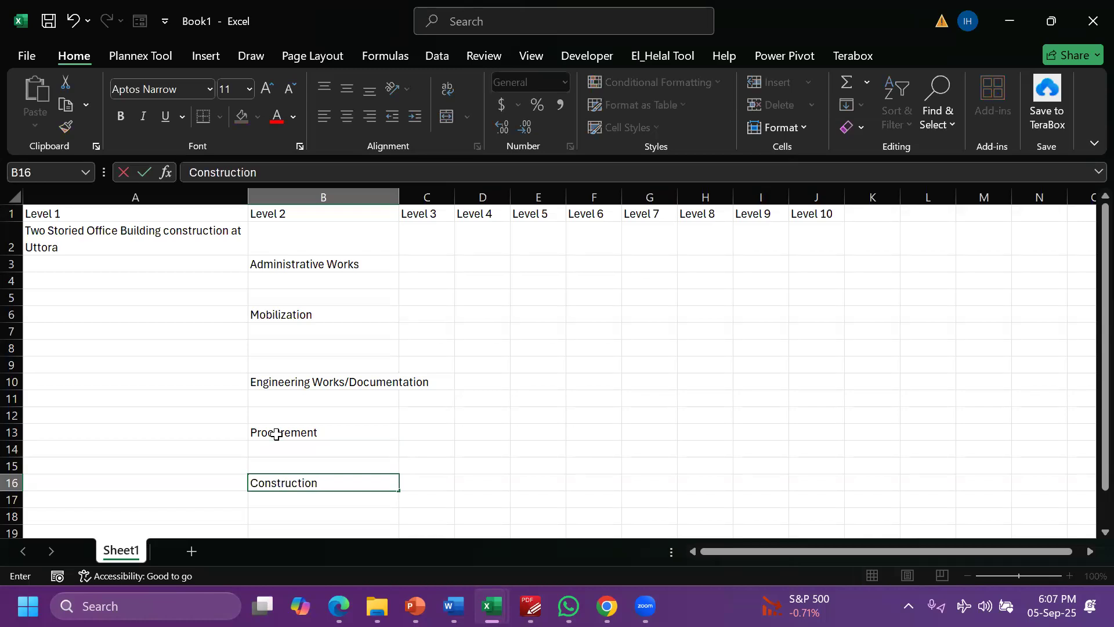
key(Return)
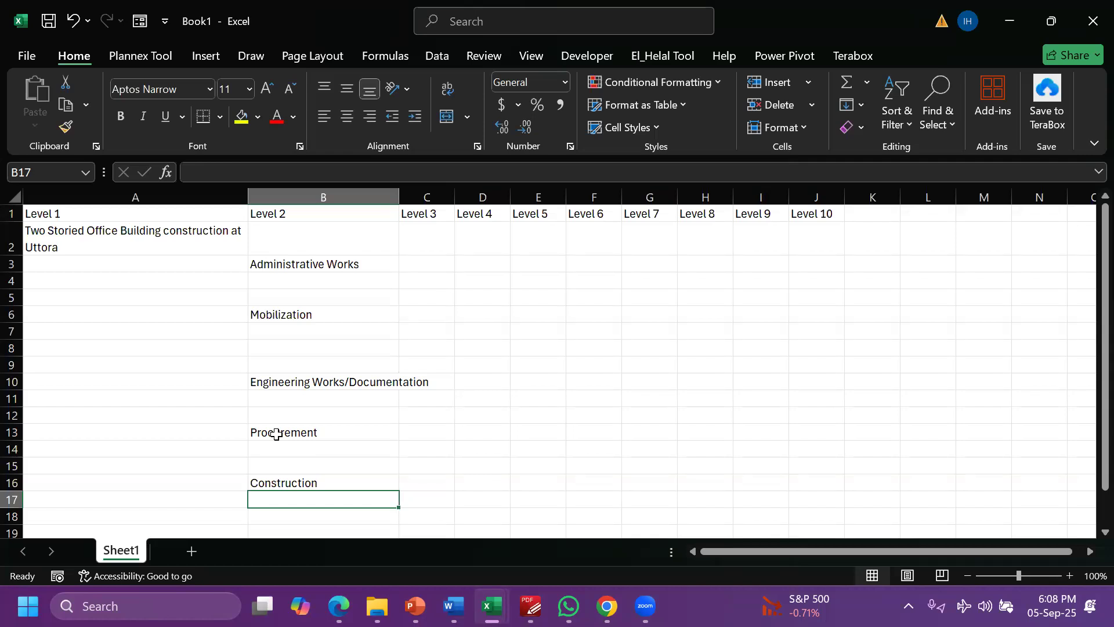
Check the WBS slide's subproject level in PowerPoint, return to Excel and enter the Level 2 item "Testing and Comissioning" in B19
key(Down)
key(Down)
key(Down)
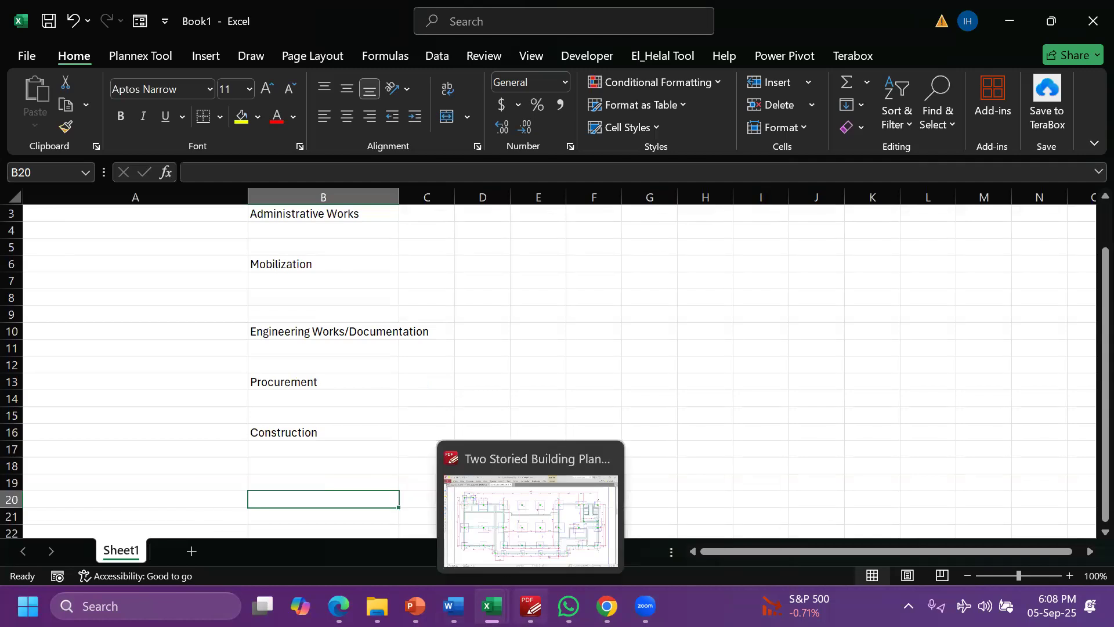
click(415, 606)
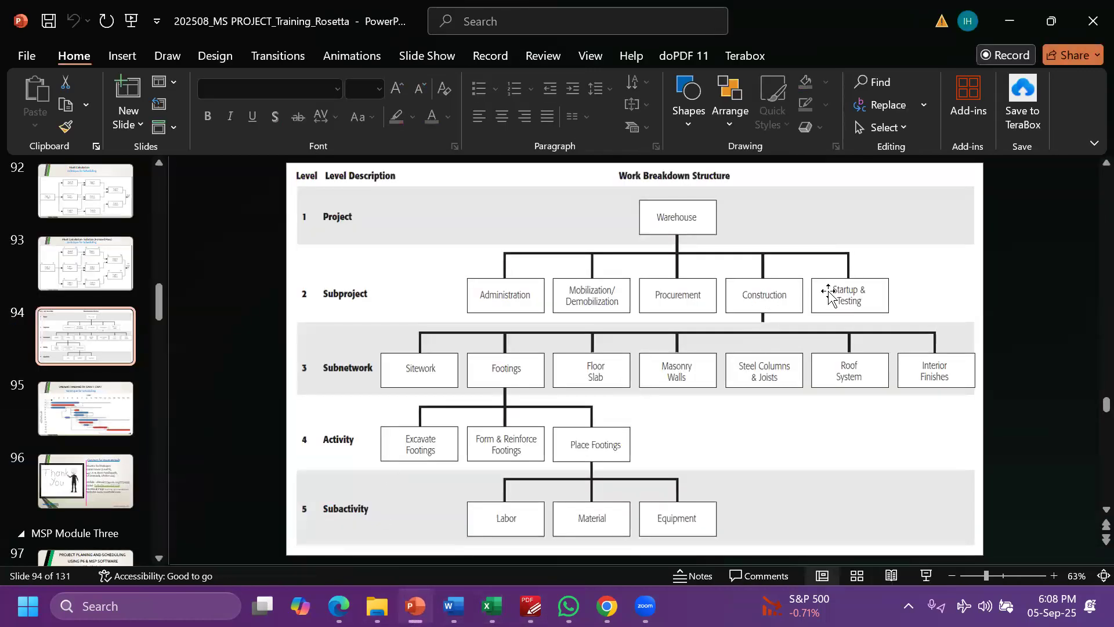
key(alt+Tab)
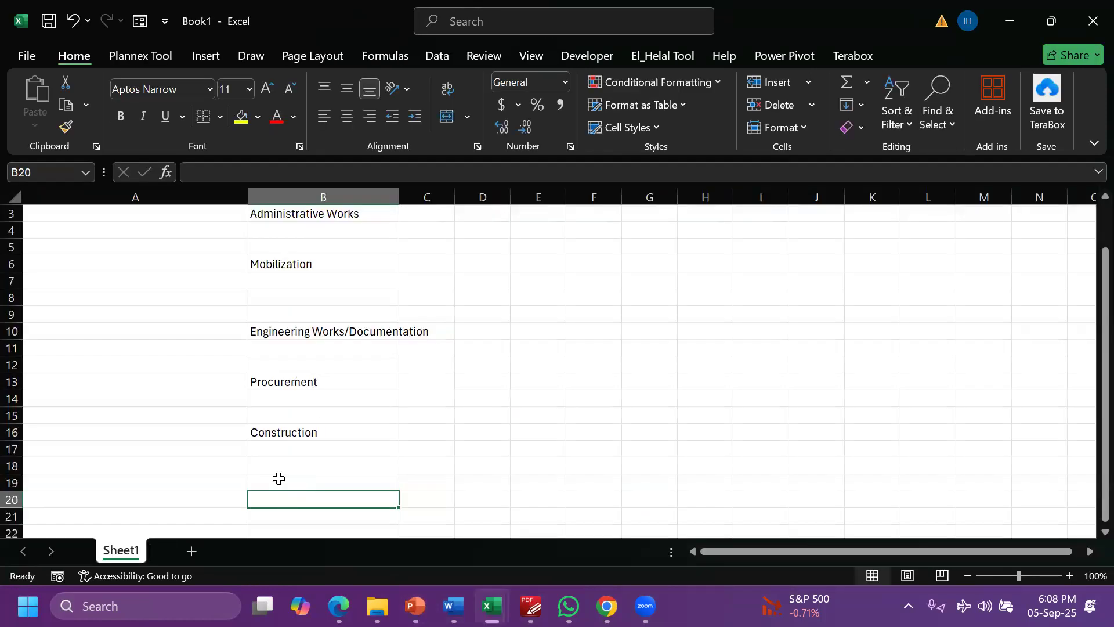
click(279, 477)
text(Tes)
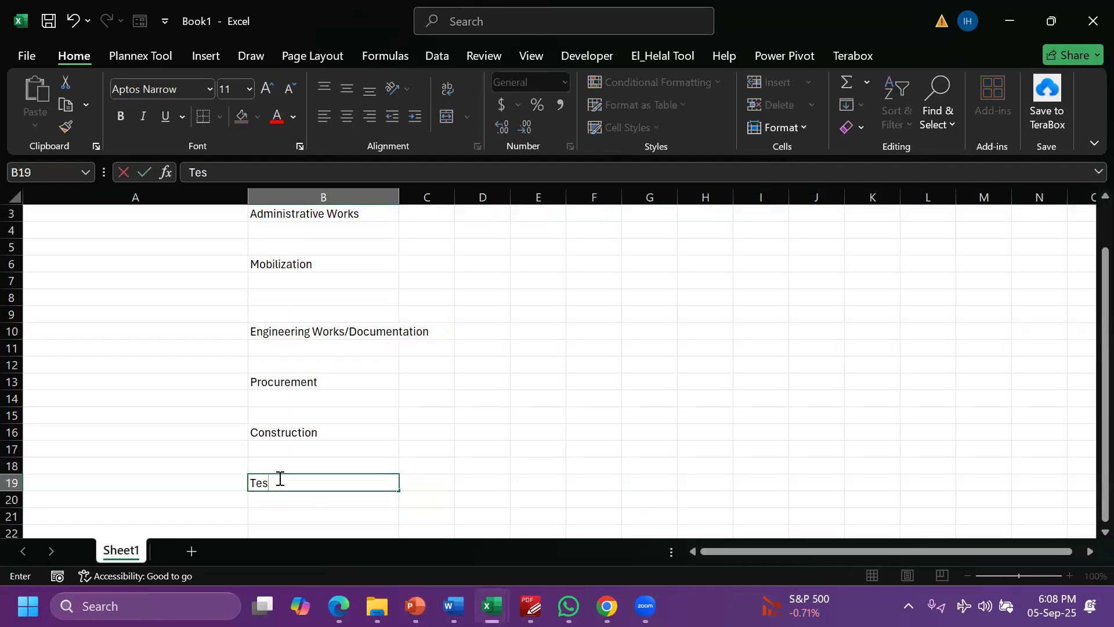
text(ting and Comissinoing)
key(BackSpace)
key(BackSpace)
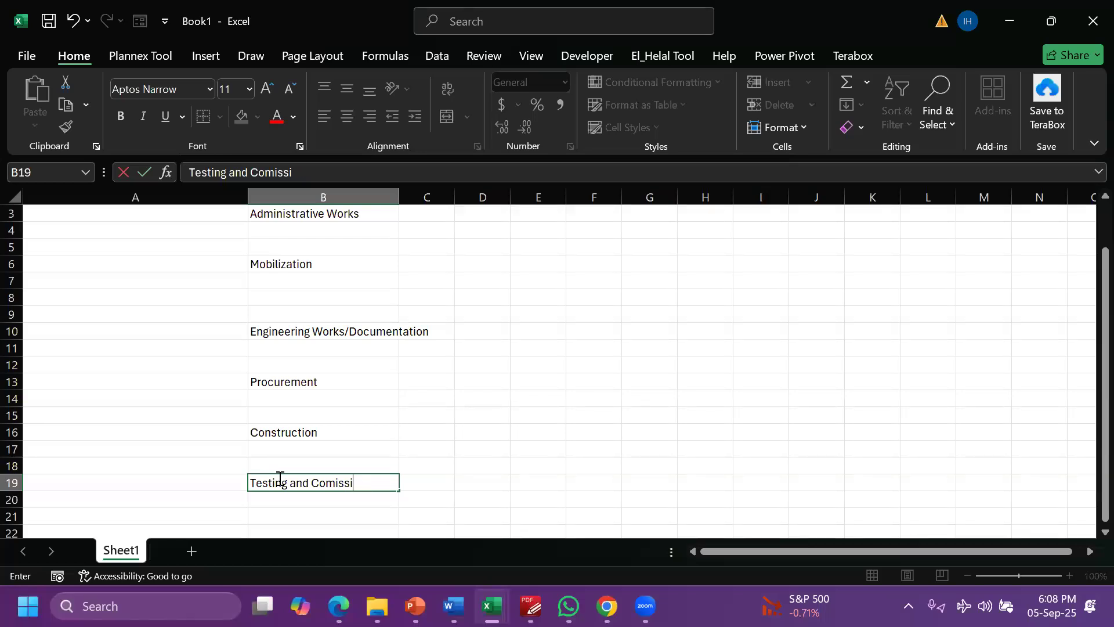
text(ng)
key(Return)
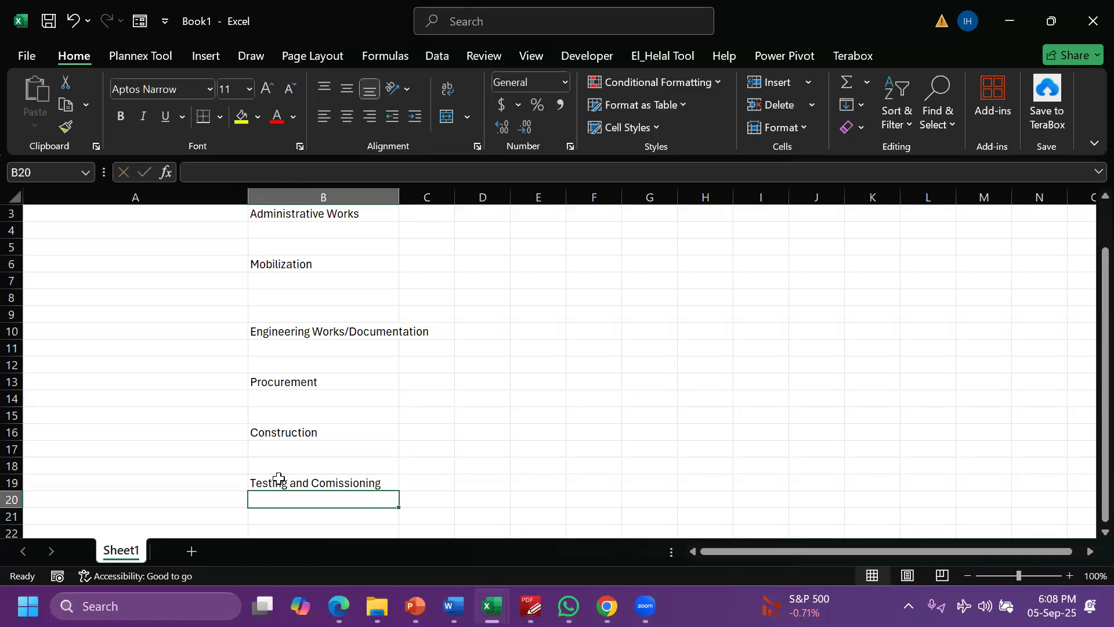
Enter the Level 2 item "Demobilization" in B22, leaving two blank rows below Testing and Comissioning
scroll(315, 423, down, 2)
click(312, 409)
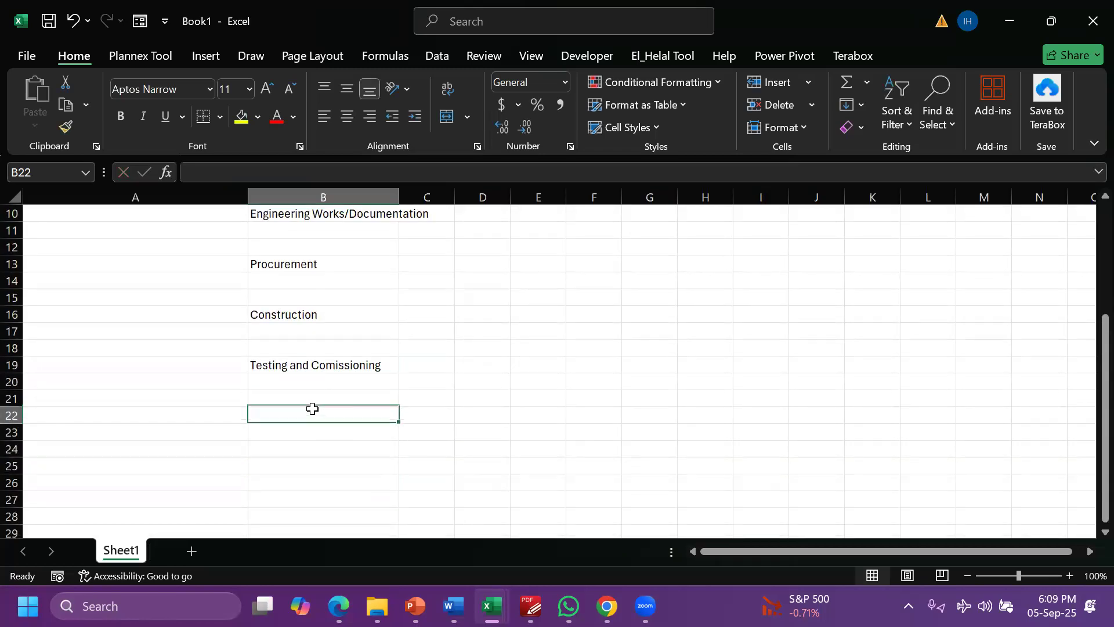
text(De)
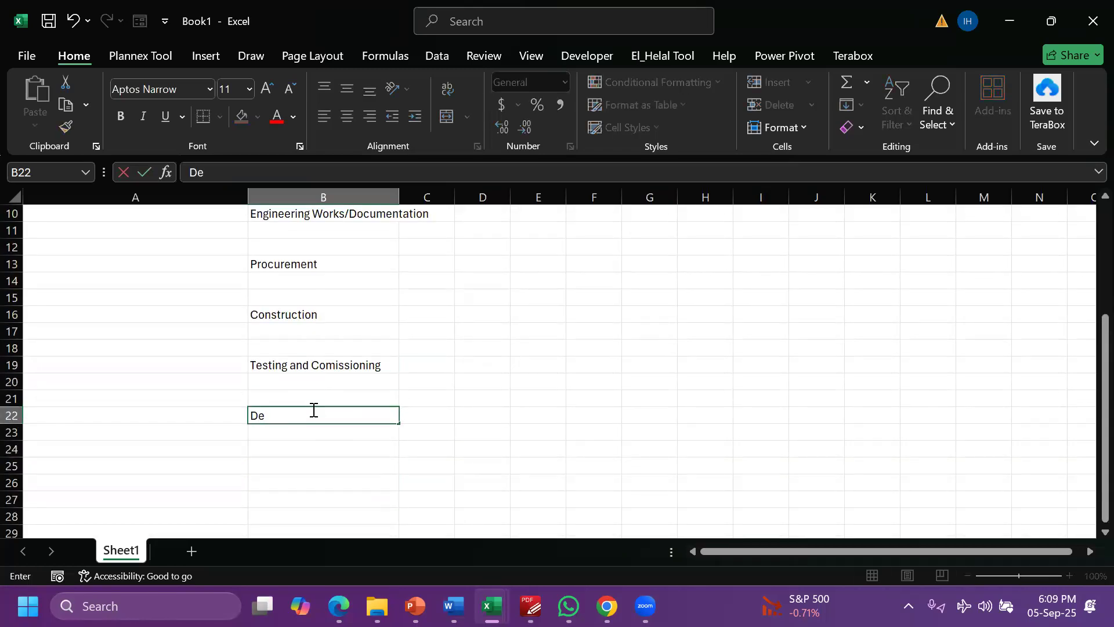
text(mobilization)
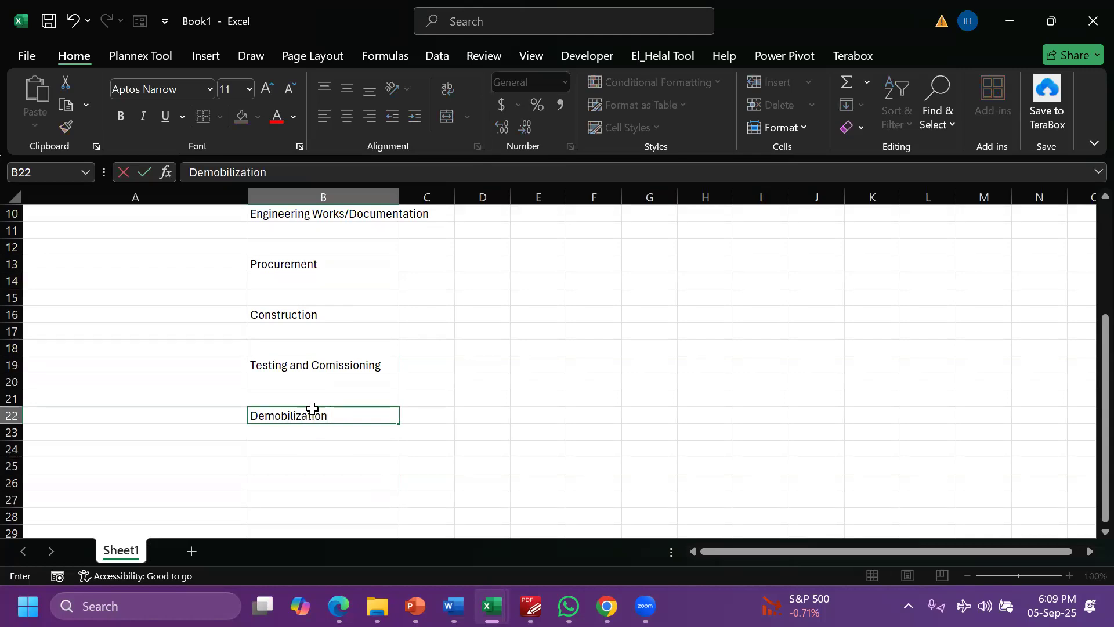
key(Return)
scroll(313, 428, up, 1)
scroll(314, 428, up, 1)
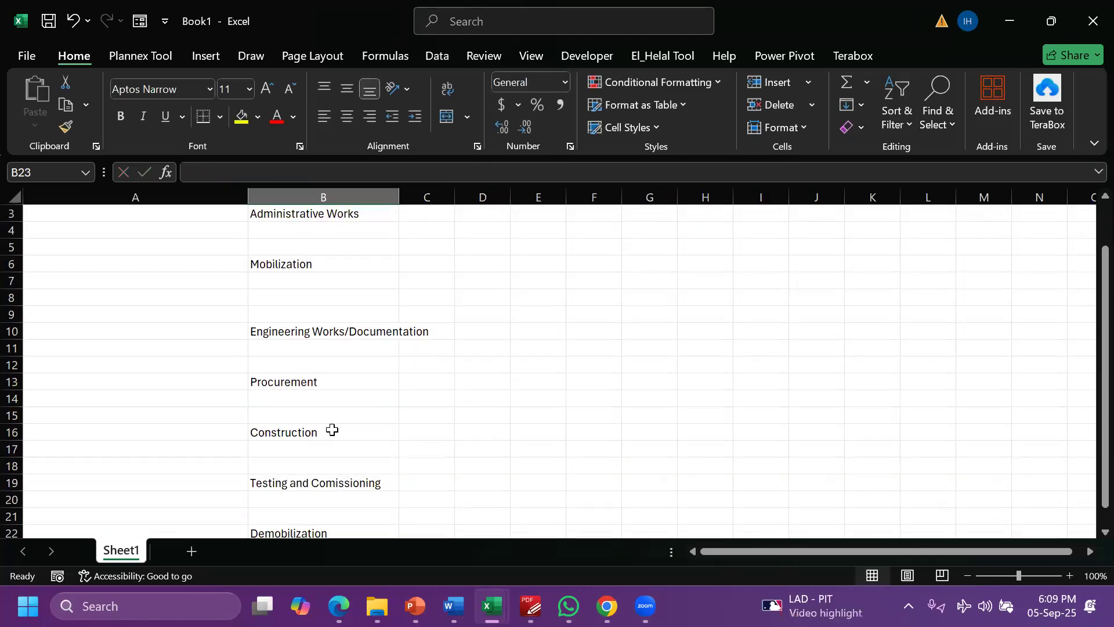
scroll(331, 443, down, 2)
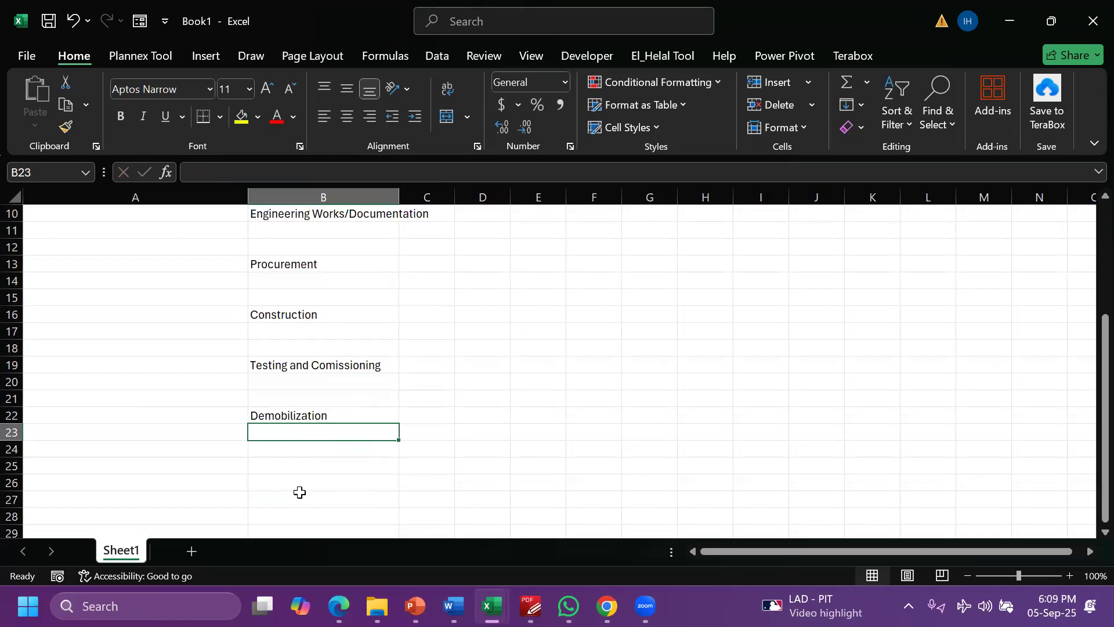
Narrow the Level 2 column so that it ends just past the "Administrative Works" text
scroll(298, 490, up, 3)
scroll(297, 440, down, 7)
scroll(346, 239, up, 7)
drag(389, 195, 373, 194)
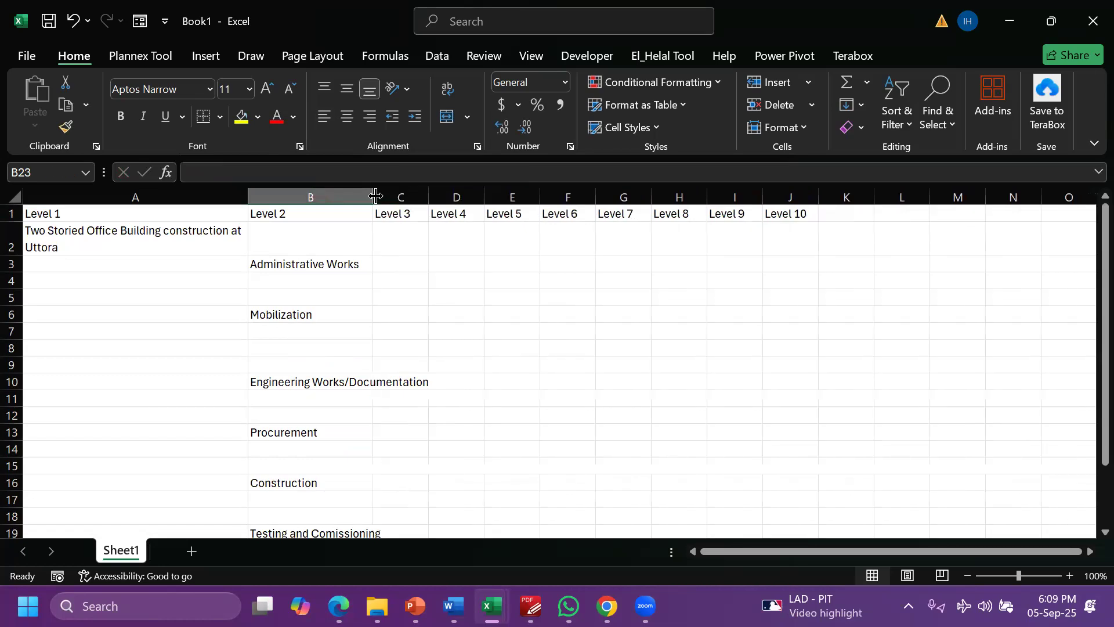
click(265, 262)
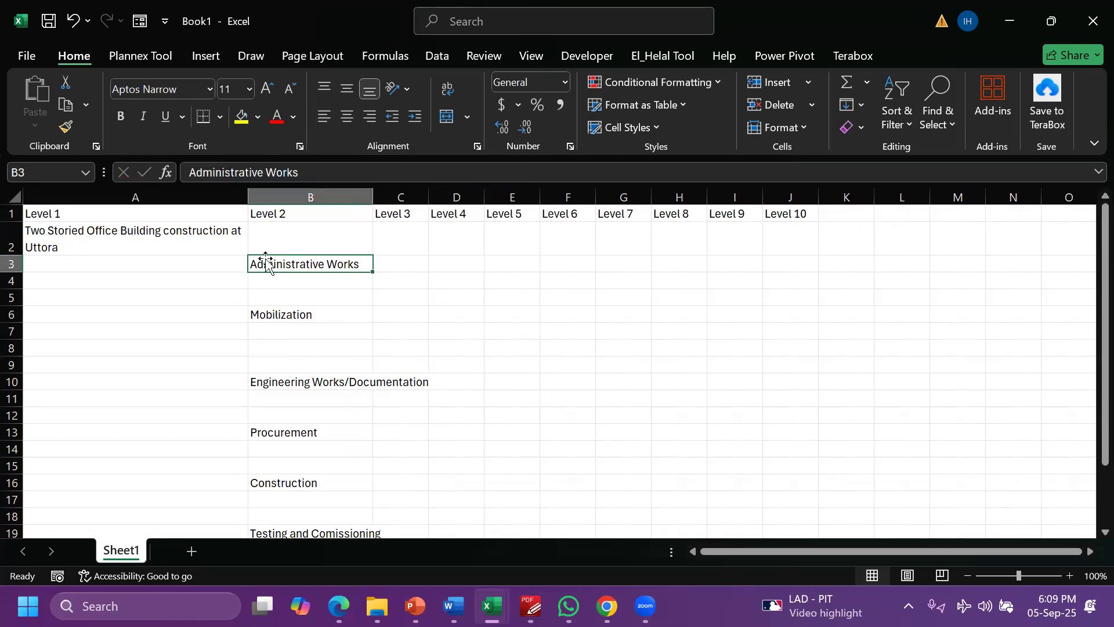
click(410, 283)
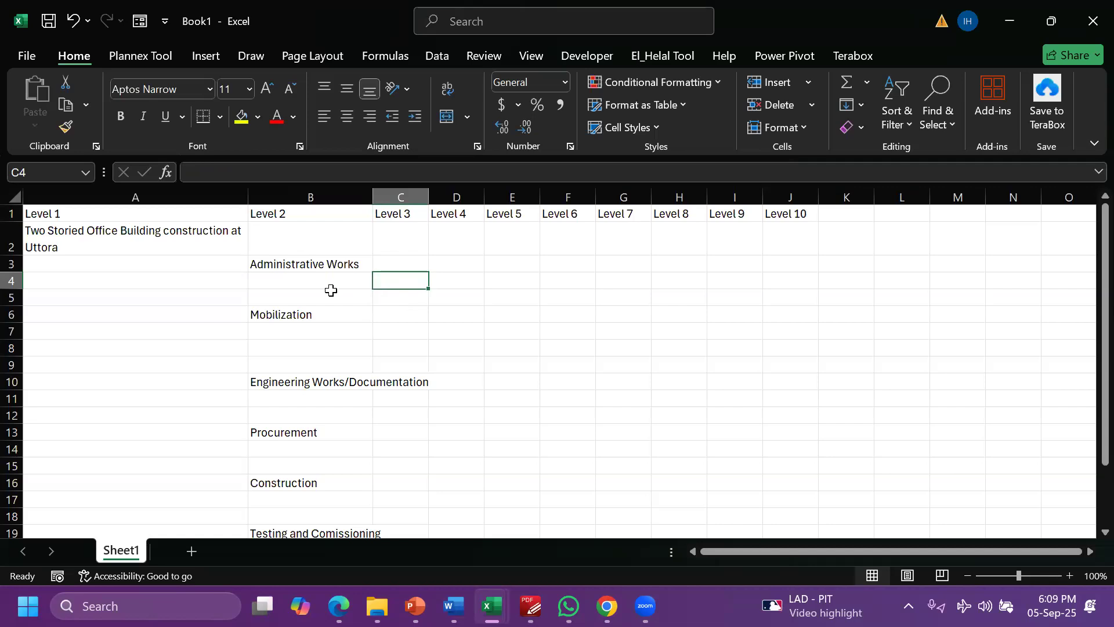
Insert three rows above Mobilization and enter the Level 2 item "Milestones" in B6
click(12, 264)
click(8, 318)
drag(11, 314, 21, 351)
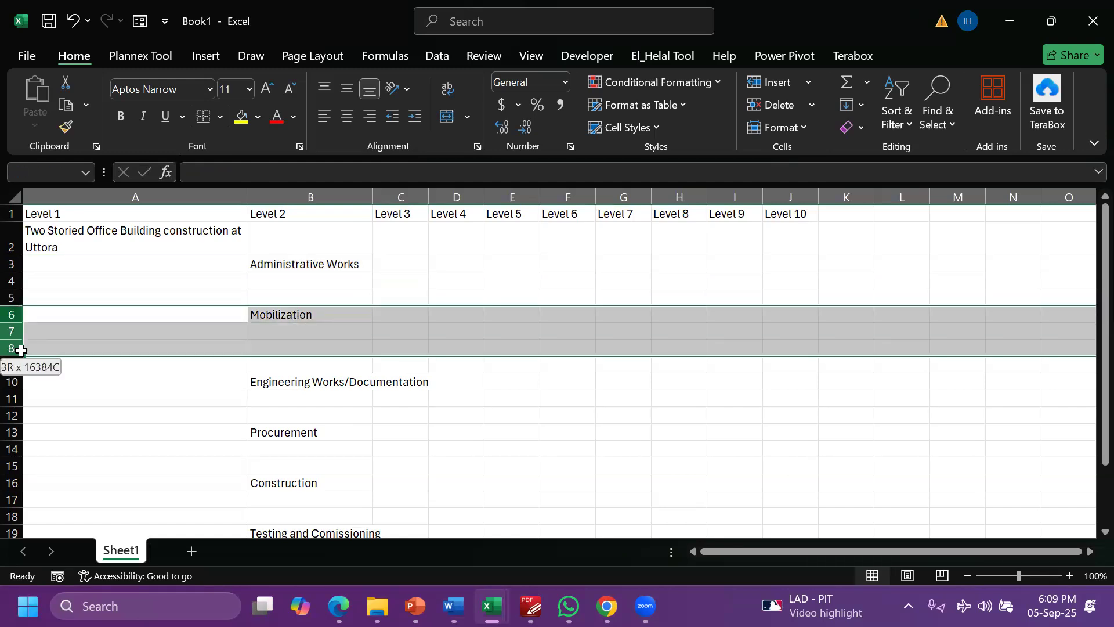
right_click(114, 339)
key(Escape)
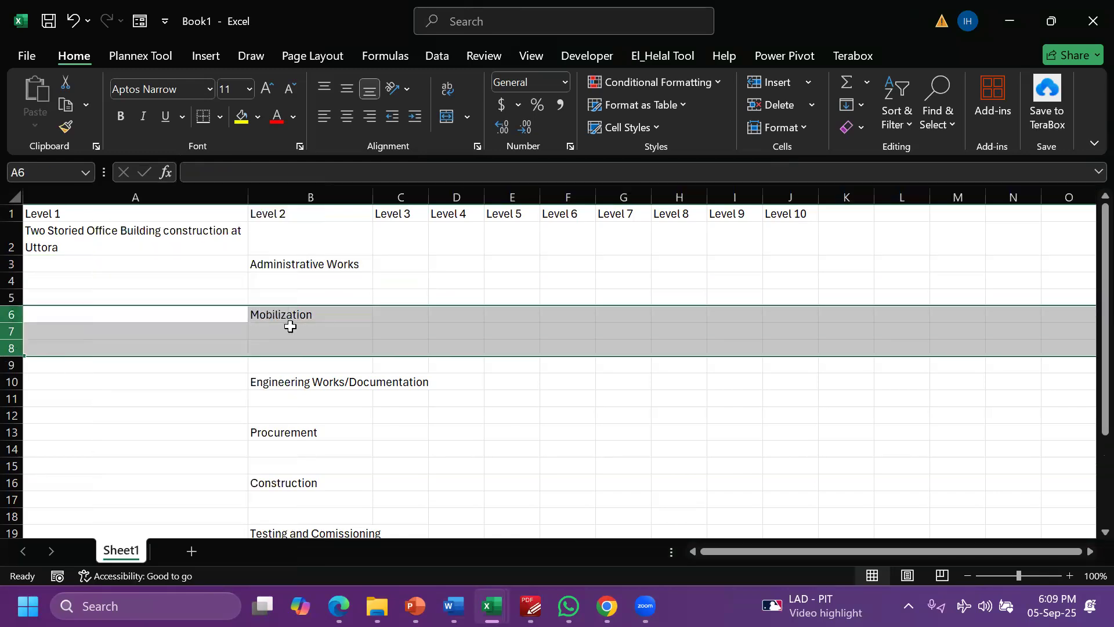
key(ctrl+shift+plus)
click(290, 326)
click(283, 311)
text(Mi)
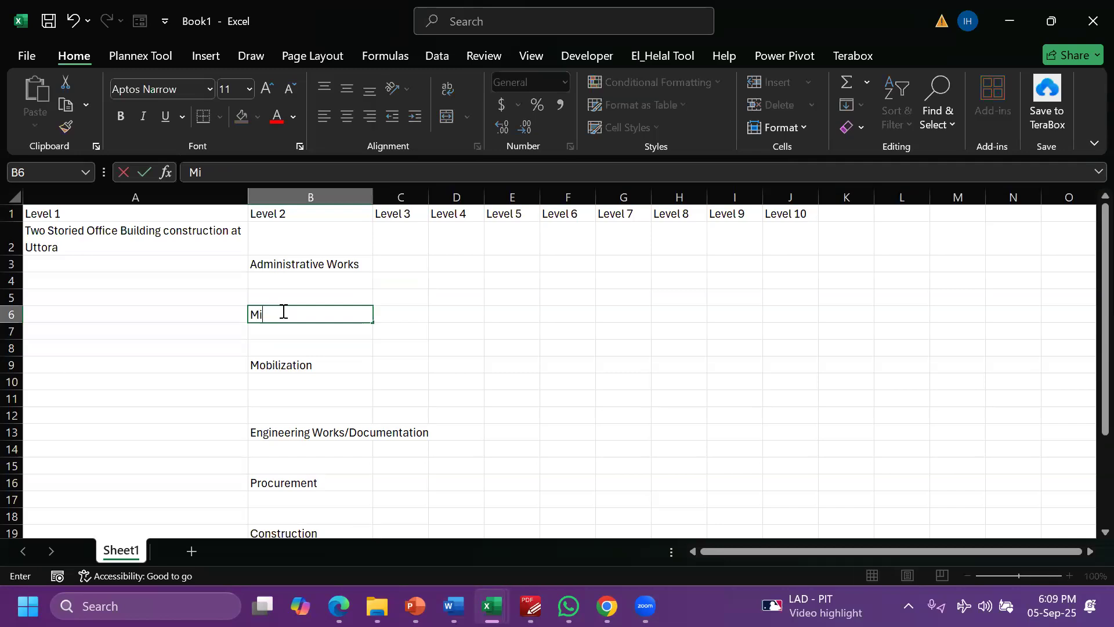
text(lestones)
key(Return)
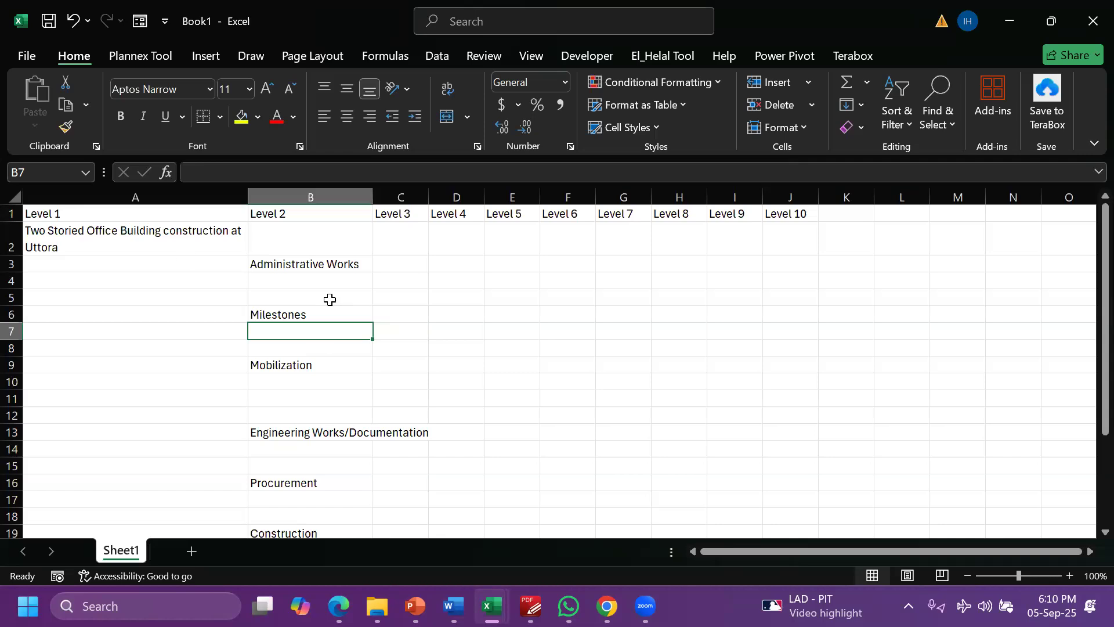
Enter the Level 3 item "Contracting Date" in C4 under Administrative Works
scroll(332, 348, down, 2)
scroll(301, 319, up, 2)
scroll(275, 238, up, 1)
click(405, 278)
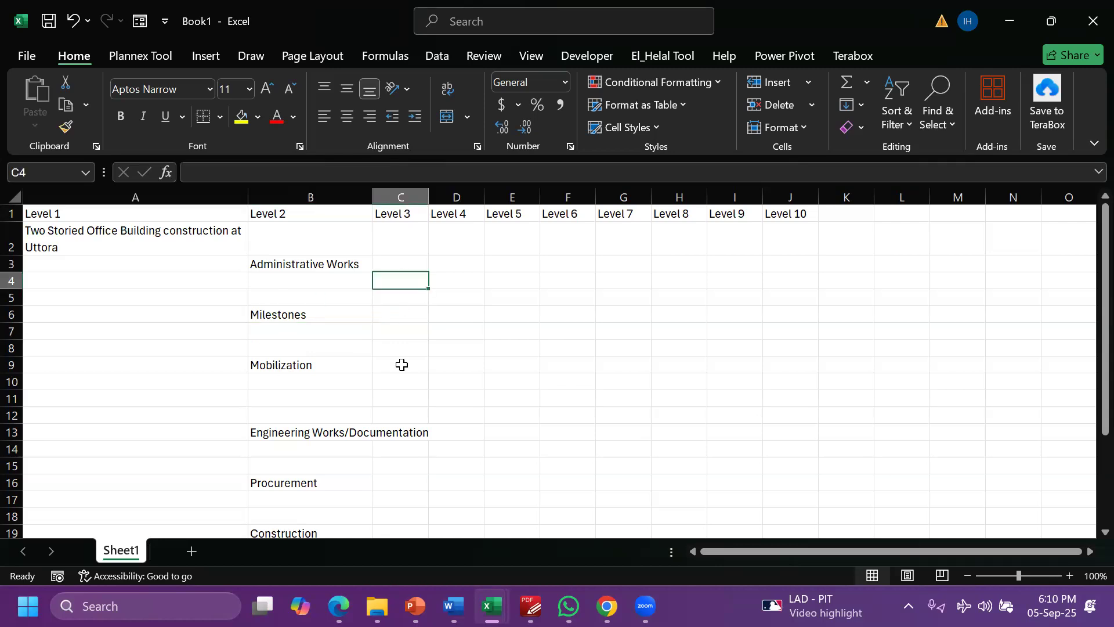
text(Contracting)
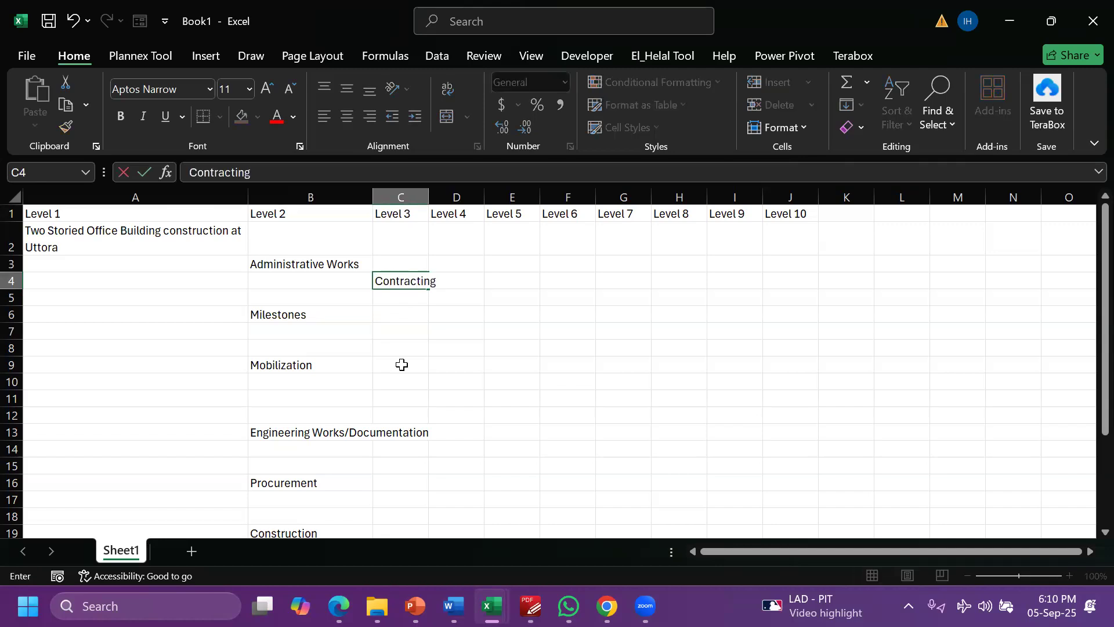
text( Date)
key(Return)
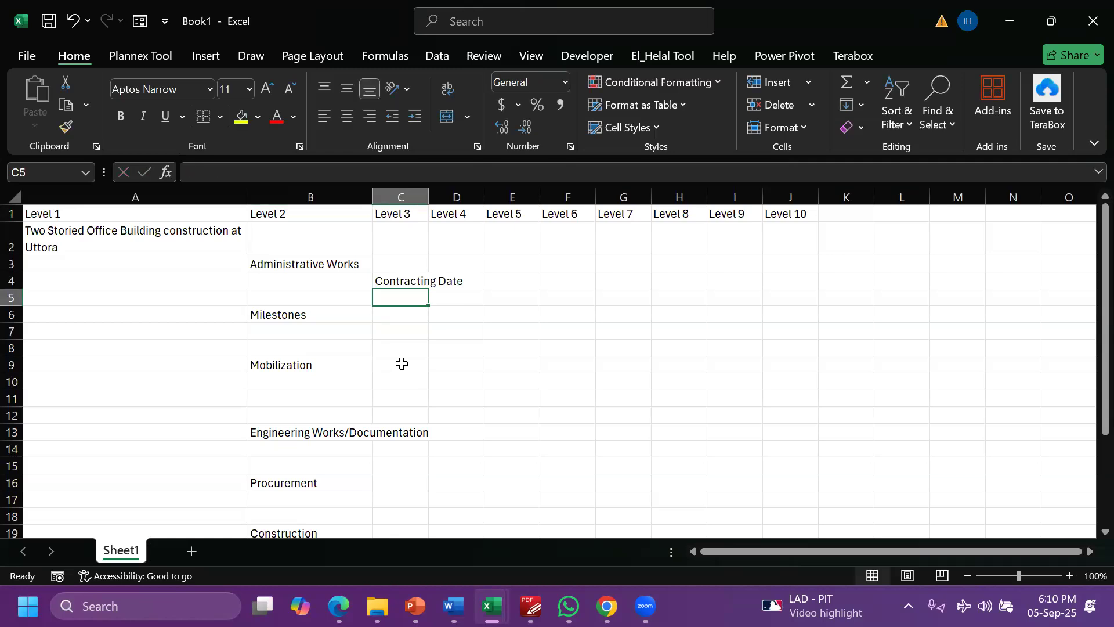
Insert a row above Contracting Date and enter the Level 3 item "Prebid Meeting Date" in C4
text(Pr)
key(BackSpace)
key(BackSpace)
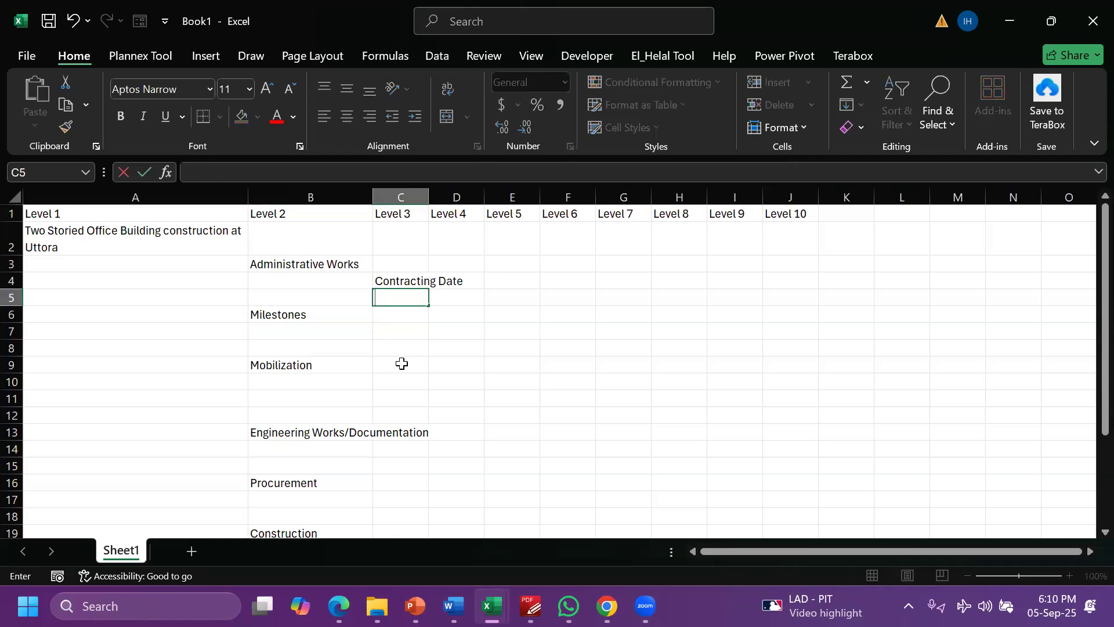
right_click(8, 285)
click(34, 410)
click(402, 279)
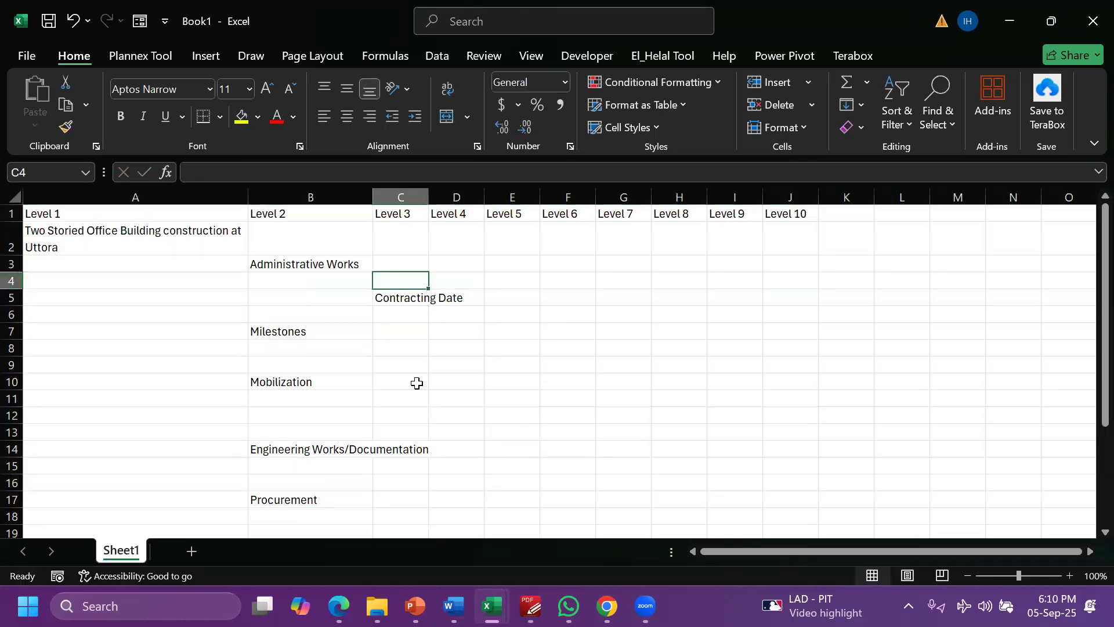
key(ctrl+p)
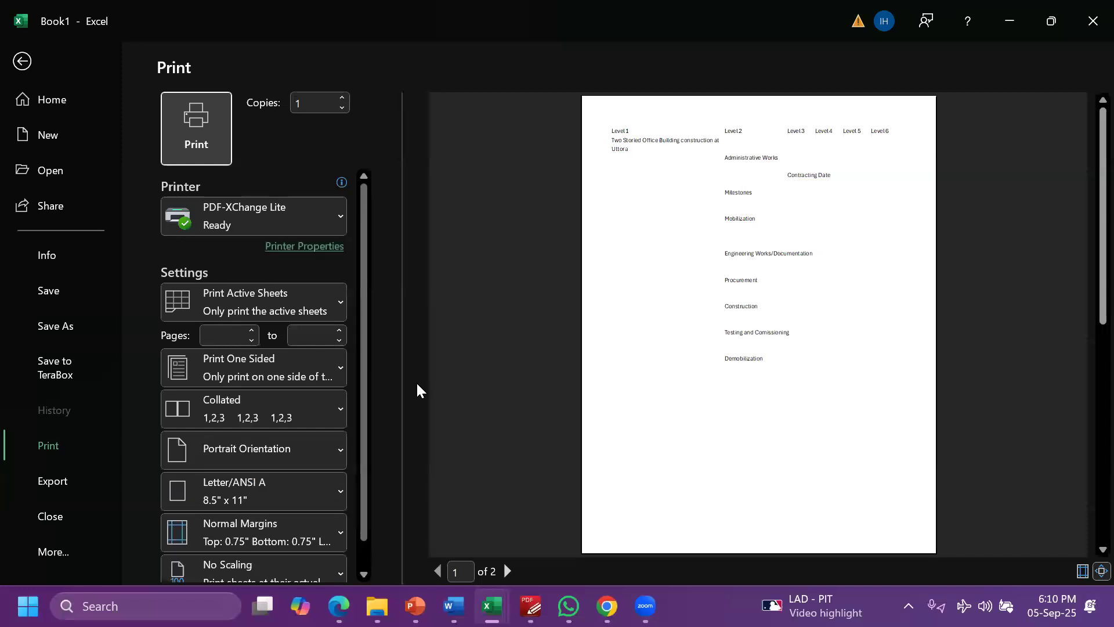
key(Escape)
text(P)
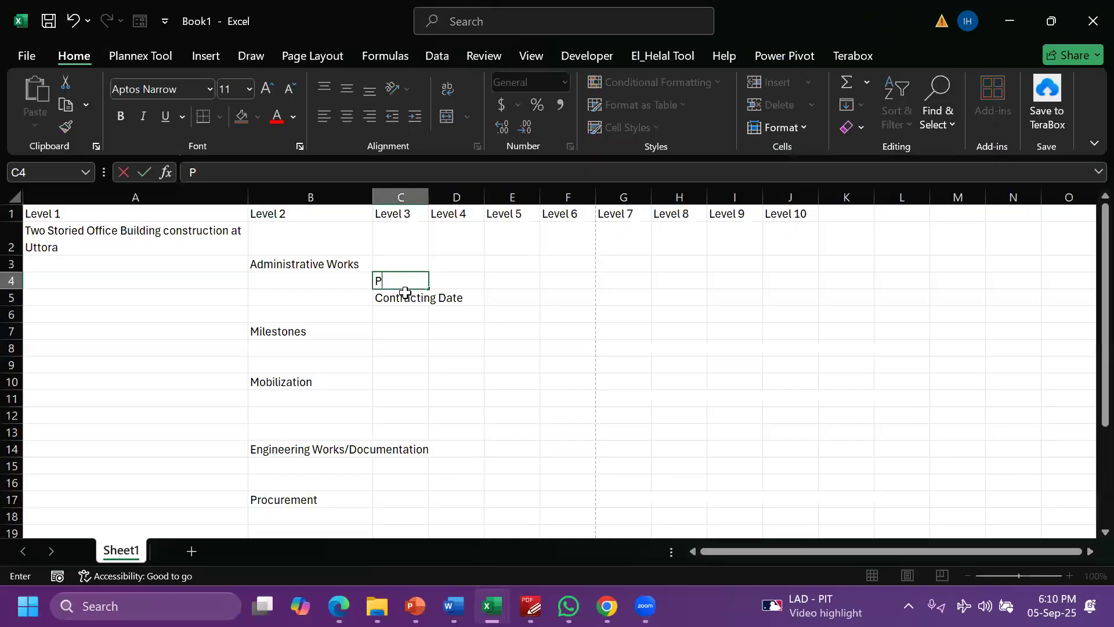
text(rebid Meeting Date)
key(Return)
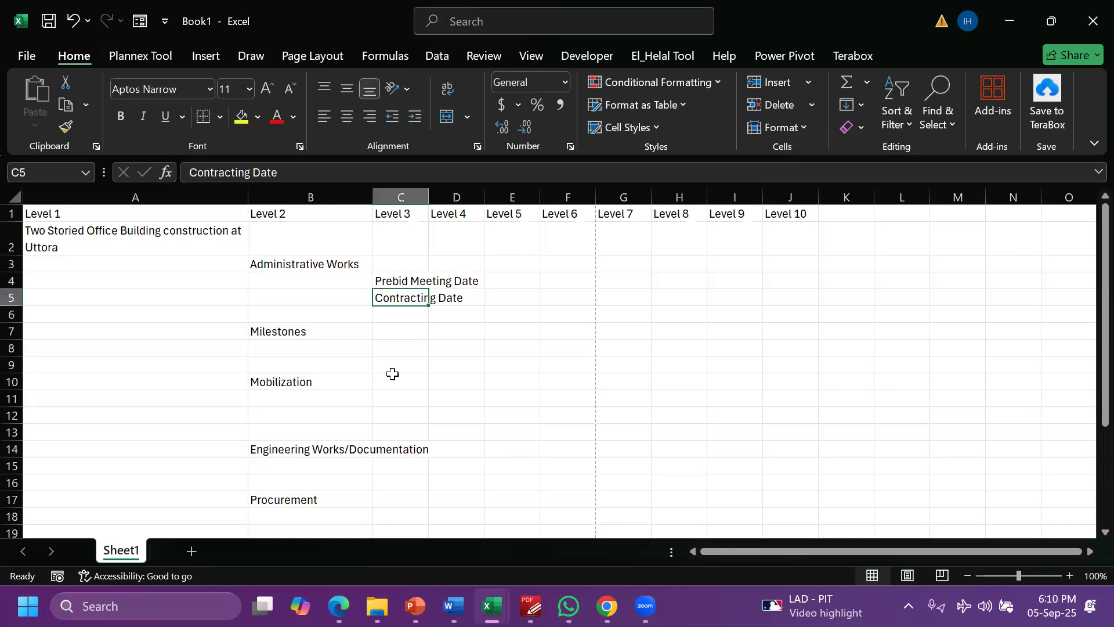
Insert a row between Prebid Meeting Date and Contracting Date and enter "Tender Submission" in C5
click(11, 315)
right_click(11, 315)
key(Escape)
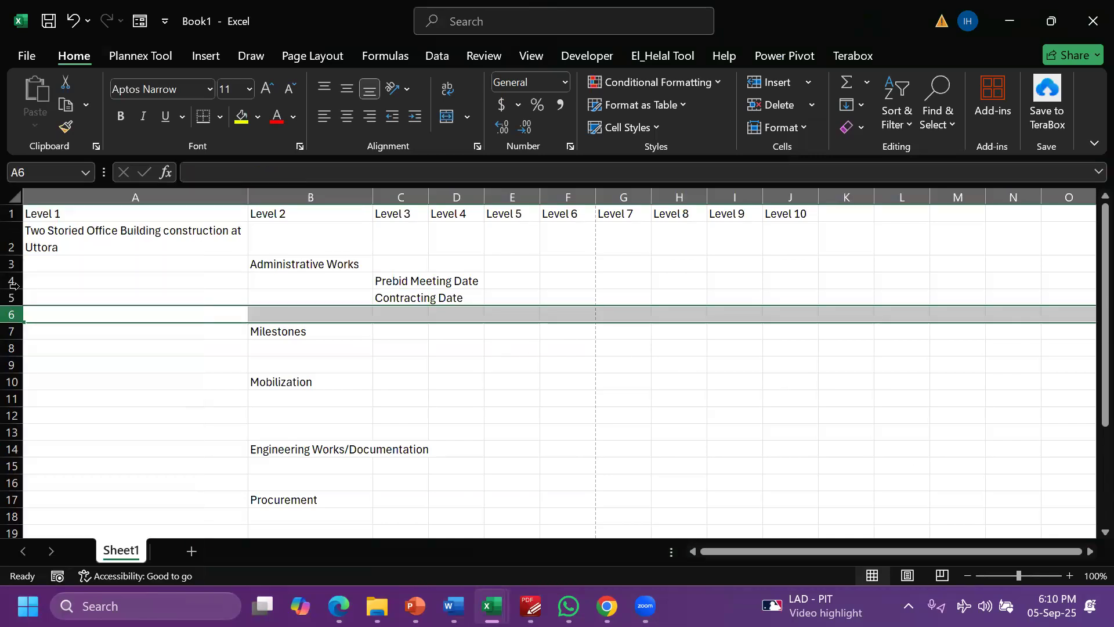
click(11, 281)
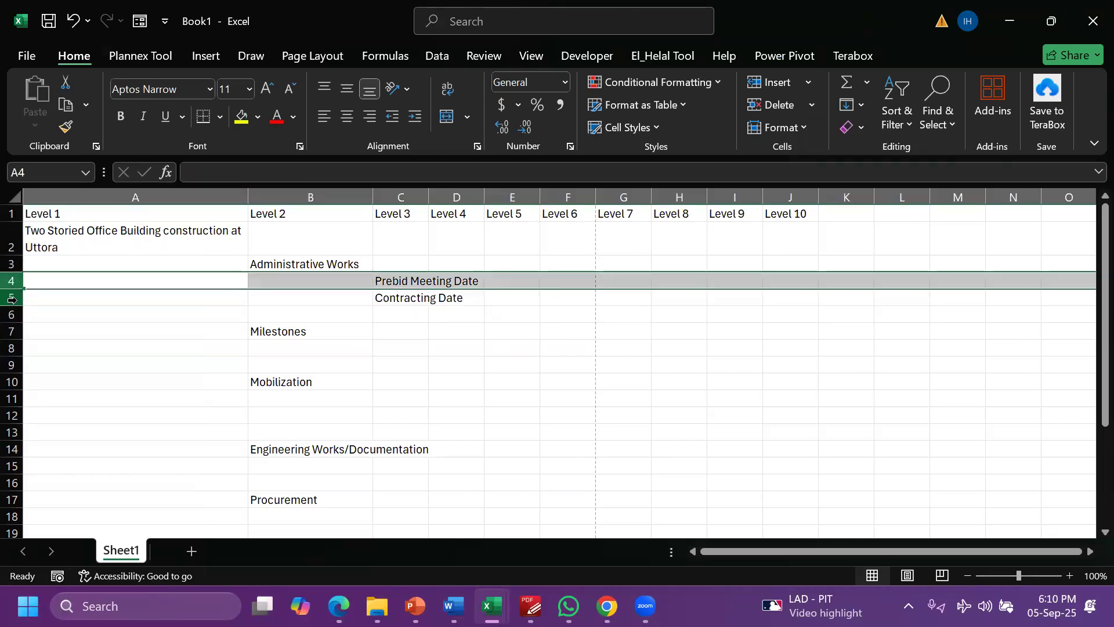
click(12, 298)
right_click(12, 298)
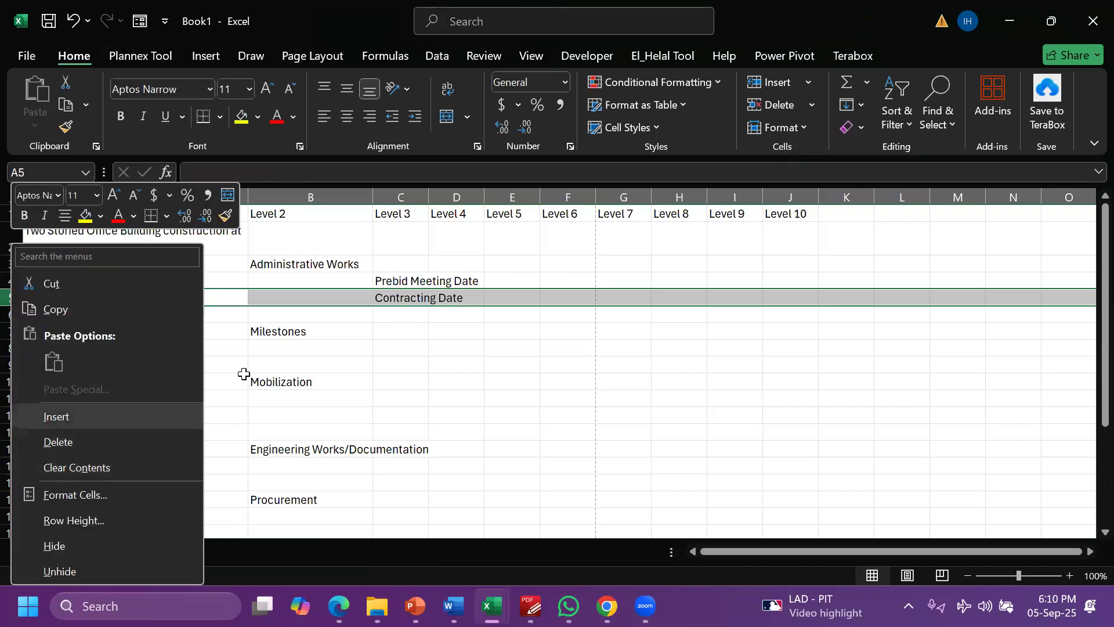
key(i)
click(413, 297)
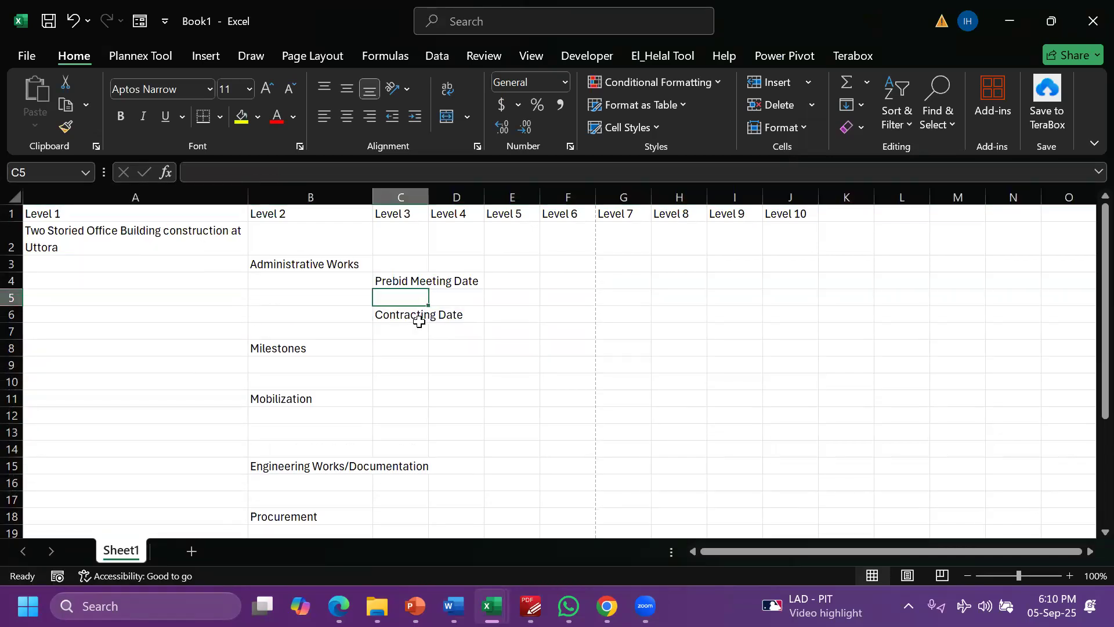
text(Tender Submission)
key(Return)
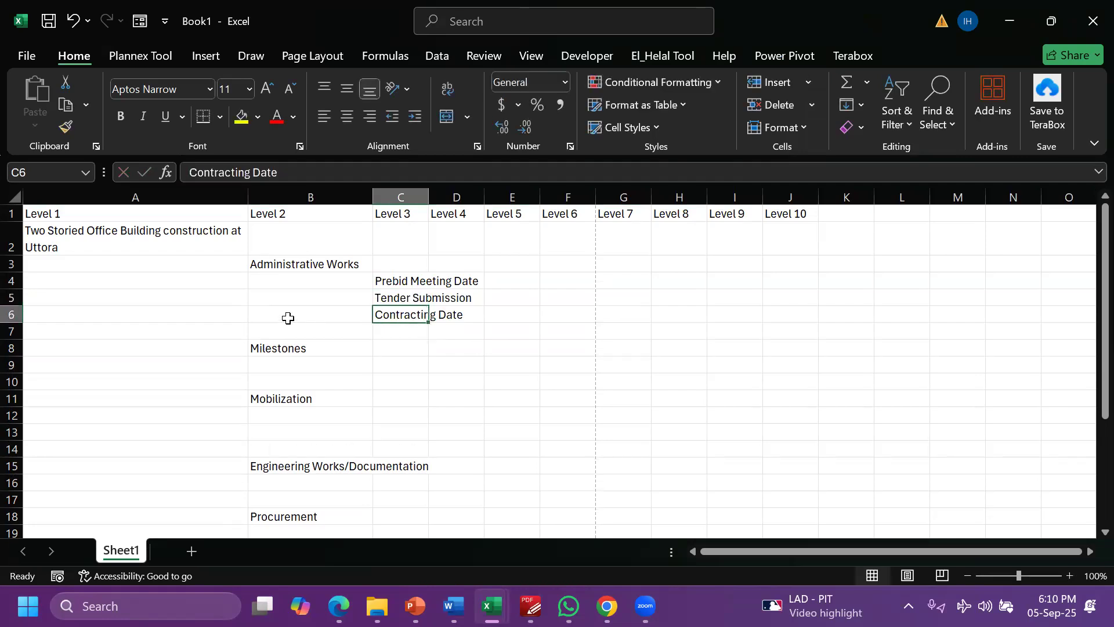
Delete the blank row 7 between Contracting Date and Milestones
click(12, 331)
right_click(12, 331)
click(50, 440)
click(400, 381)
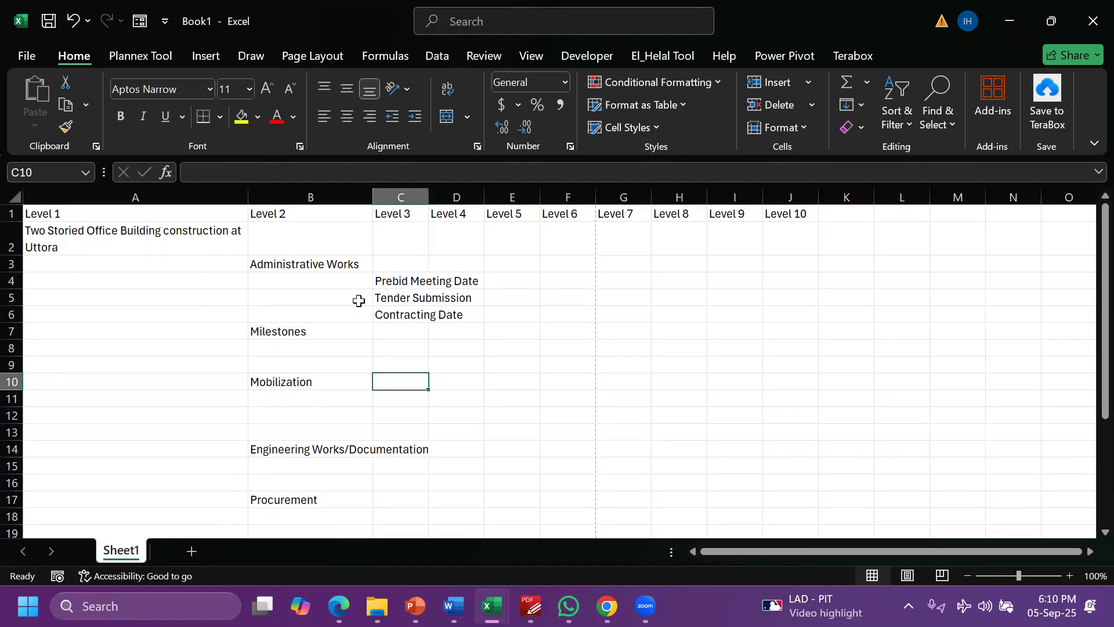
Autofit the Level 3 column to its entries and select the three items under Administrative Works
double_click(429, 197)
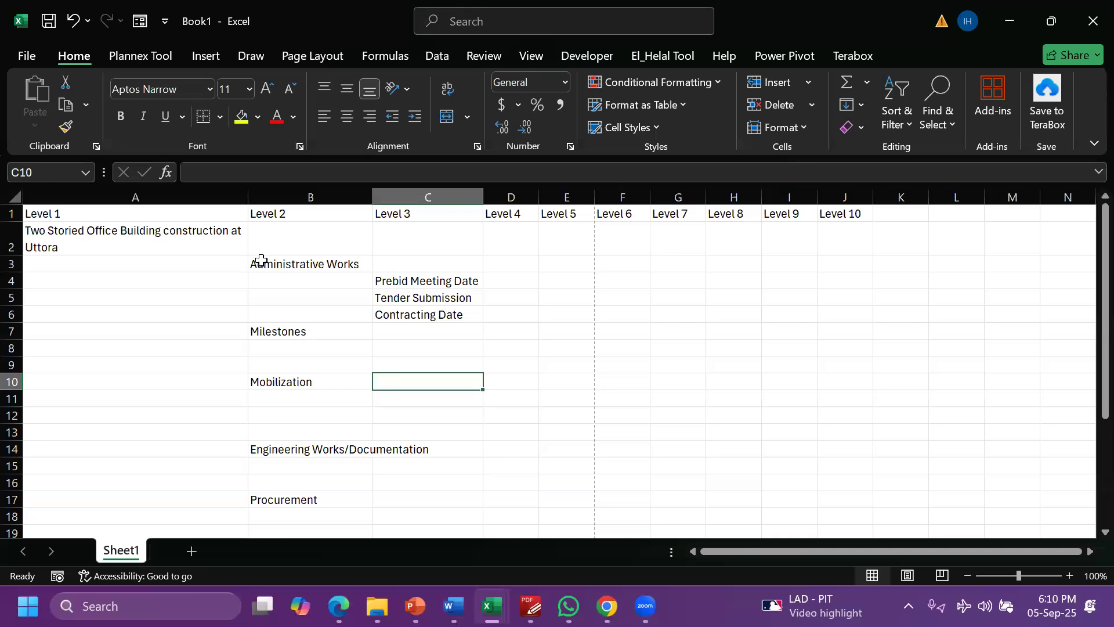
drag(403, 281, 406, 332)
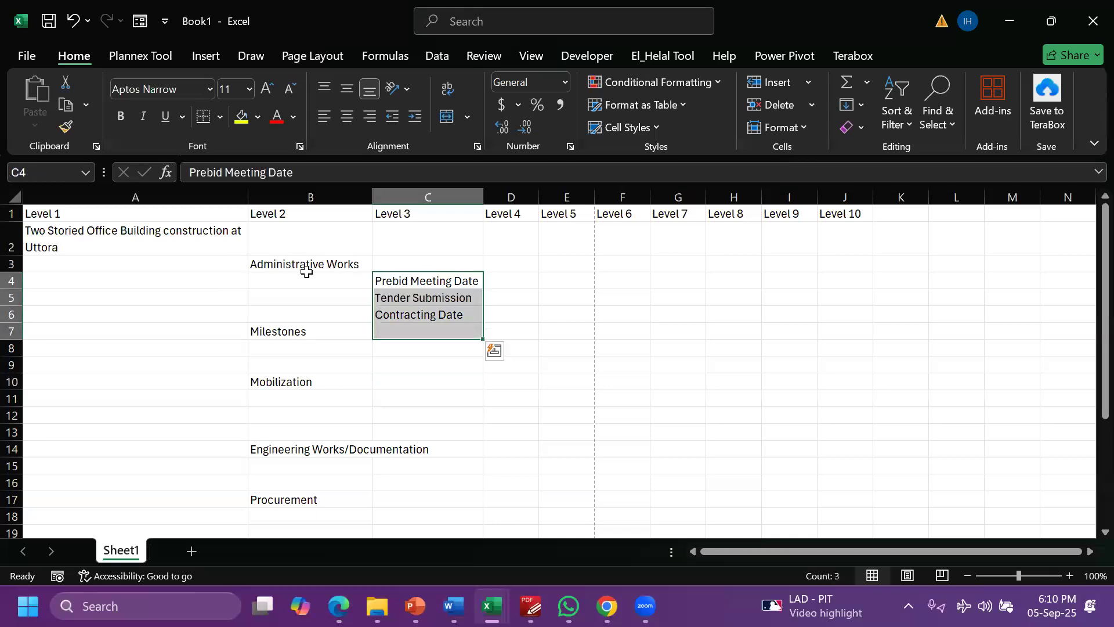
click(273, 264)
drag(381, 279, 391, 318)
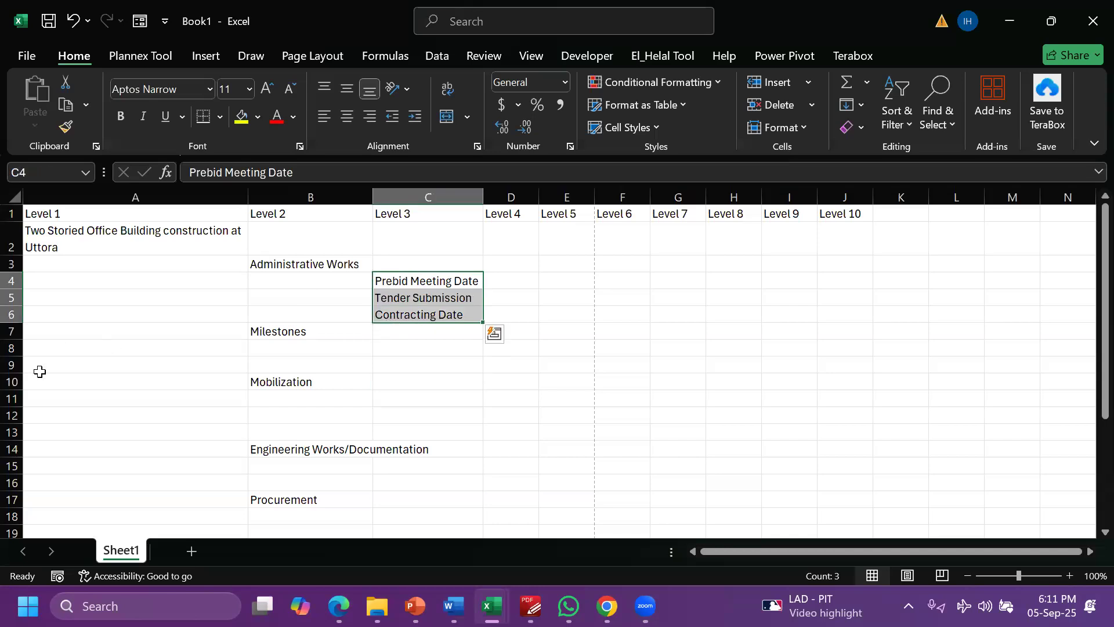
Enter the Level 3 item "Project Start Date" in C8 under Milestones
click(422, 348)
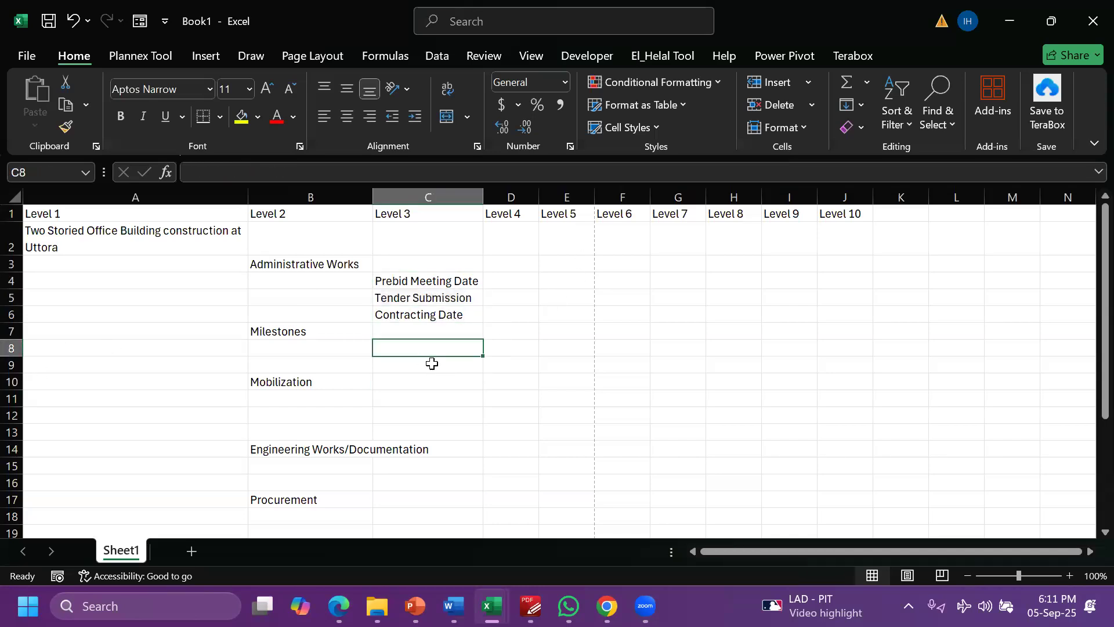
text(P)
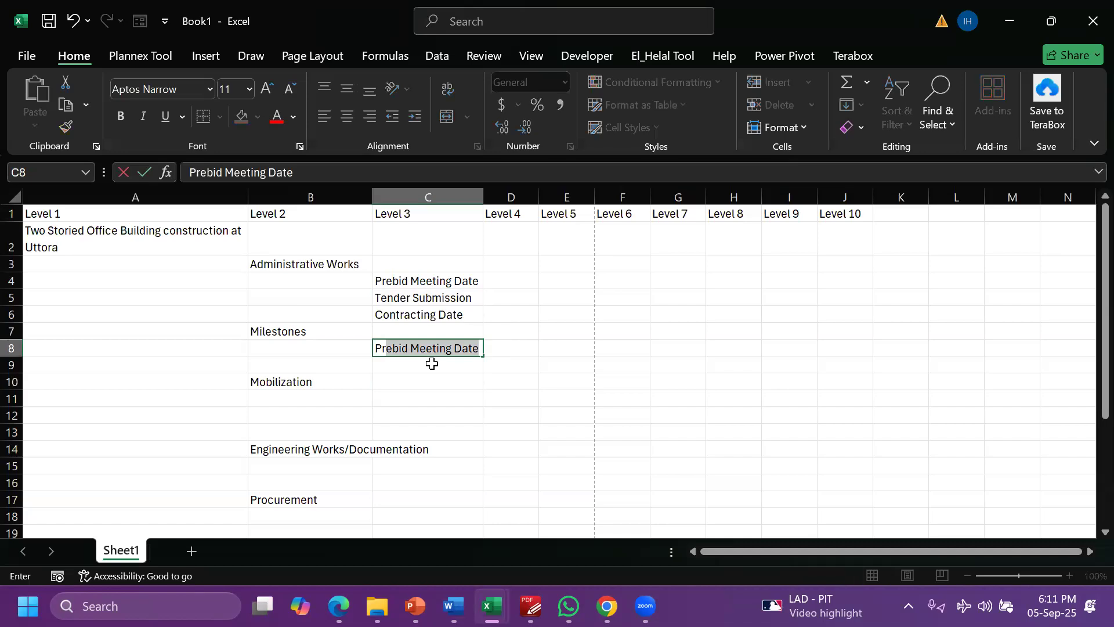
text(roject Start Date)
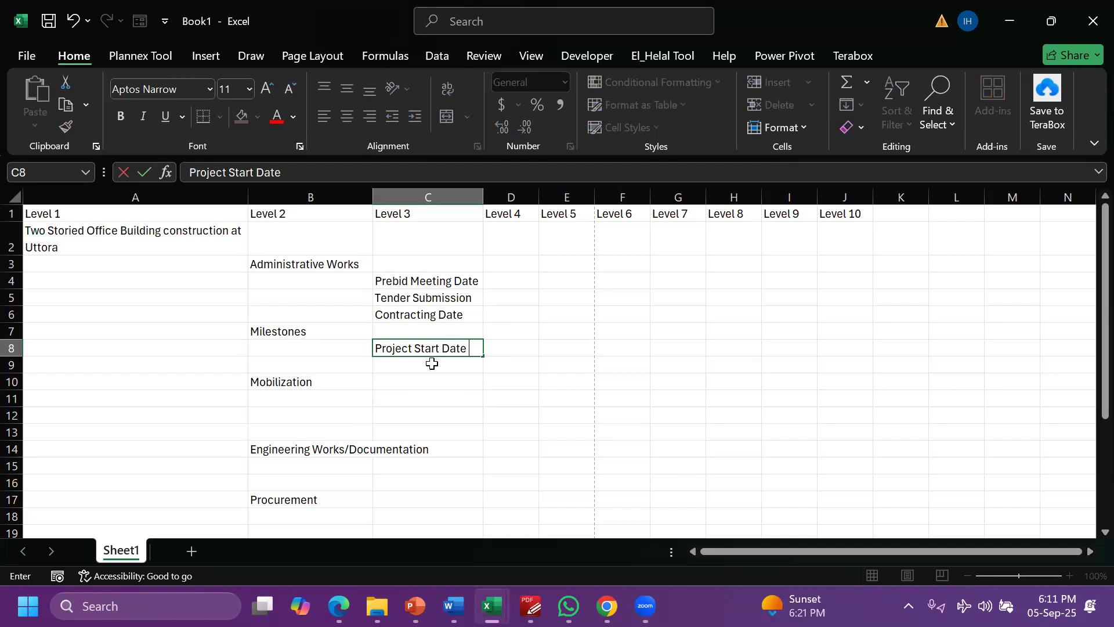
key(Return)
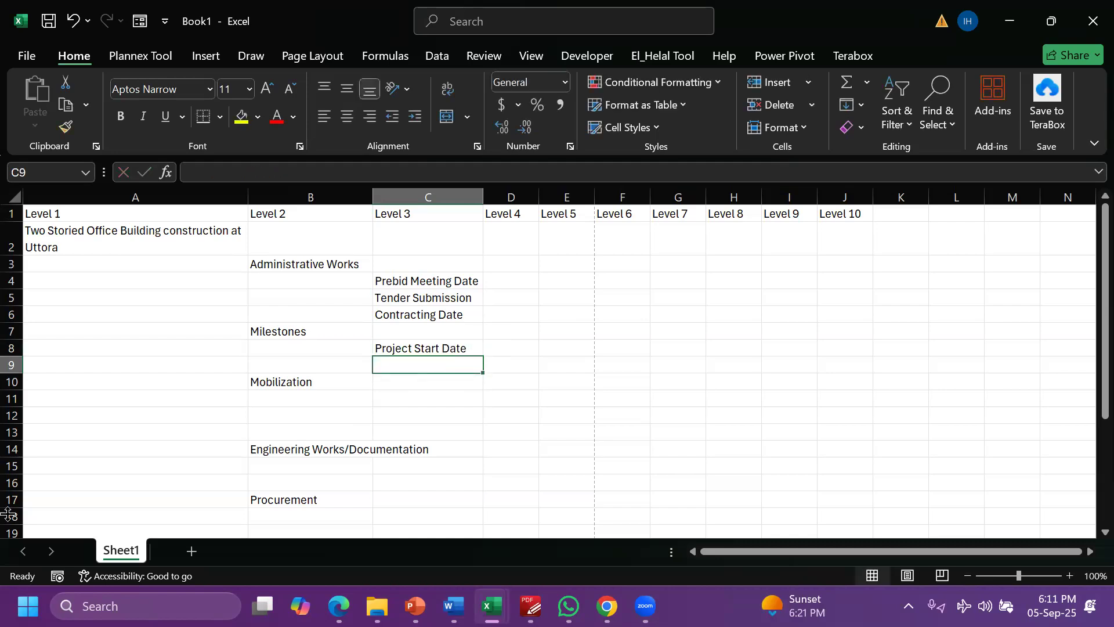
Insert one more blank row at row 9, below Project Start Date
right_click(6, 351)
click(3, 367)
right_click(3, 367)
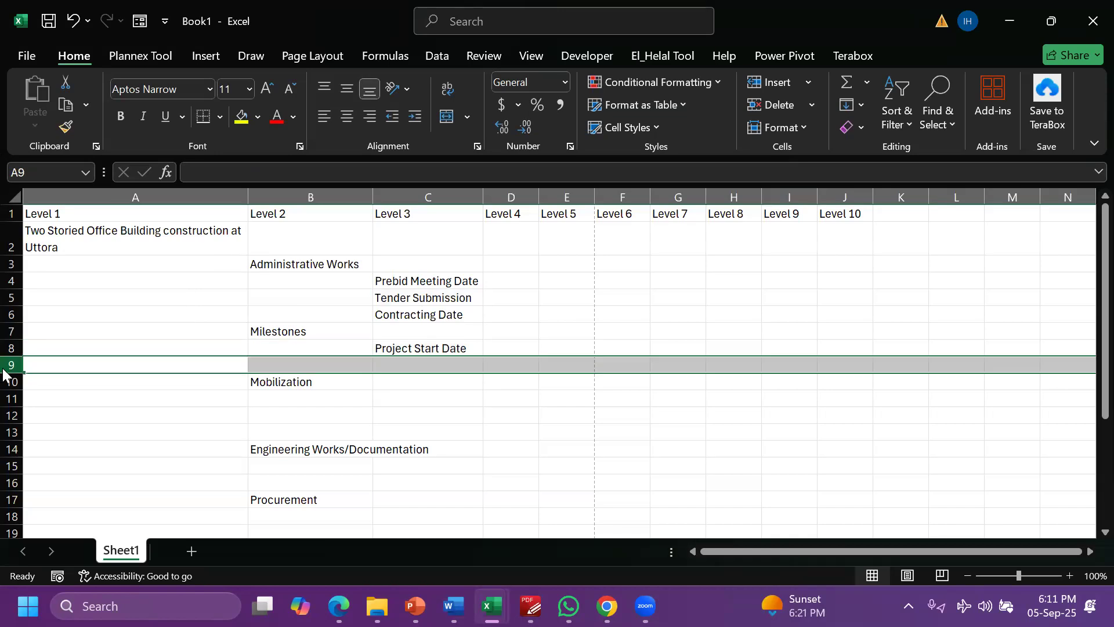
click(46, 196)
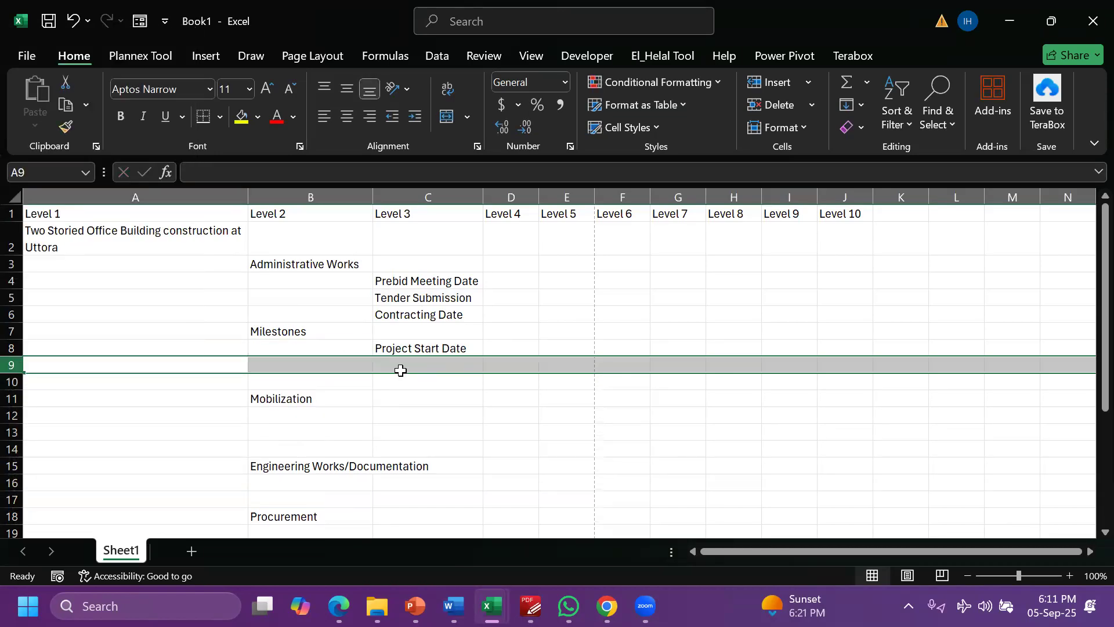
Enter the Level 3 item "Project Completion" in C9, below Project Start Date
click(398, 367)
text(Project Complet)
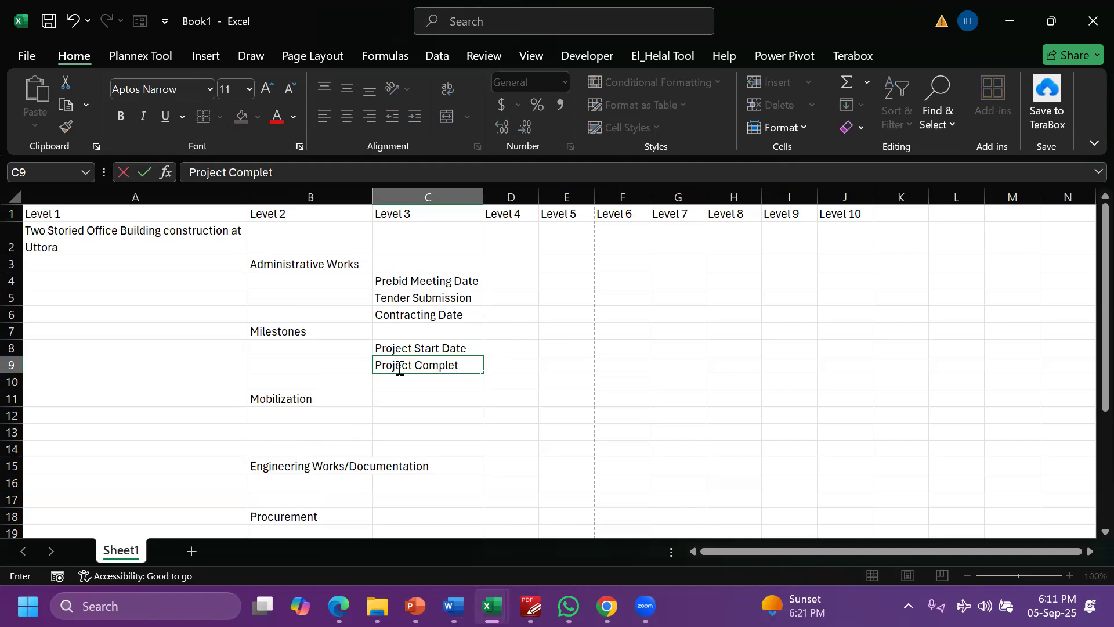
text(ion)
key(Return)
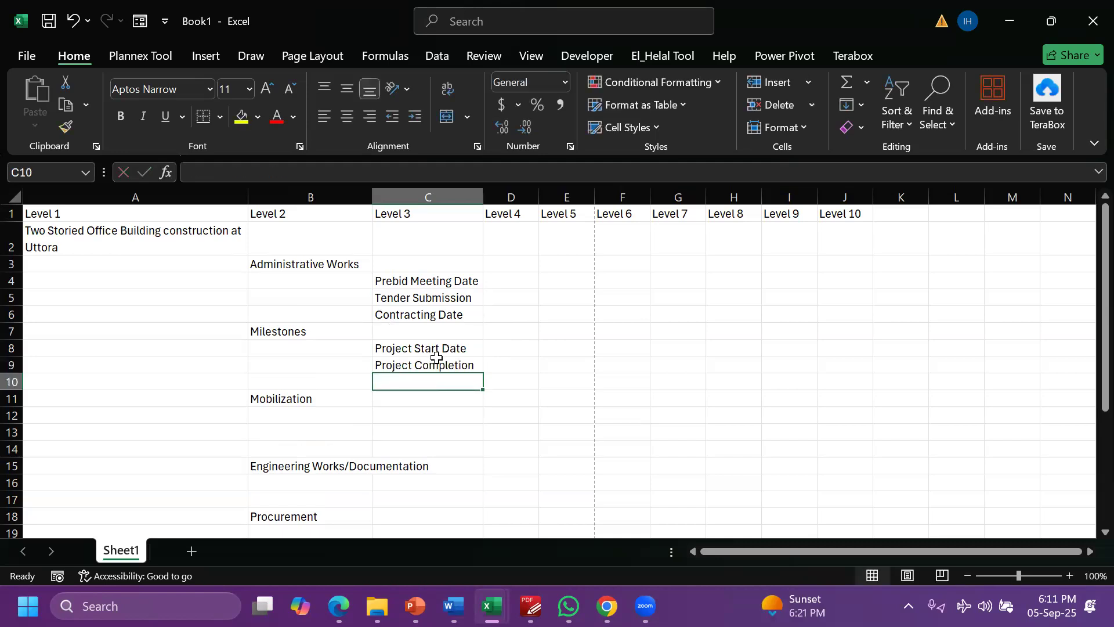
click(426, 348)
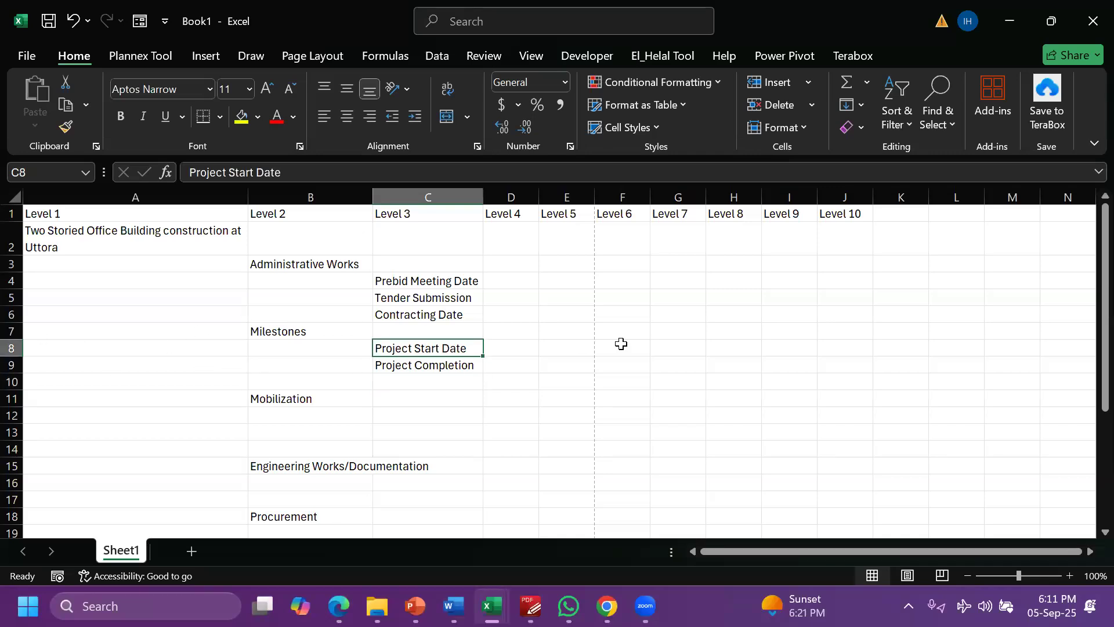
click(486, 348)
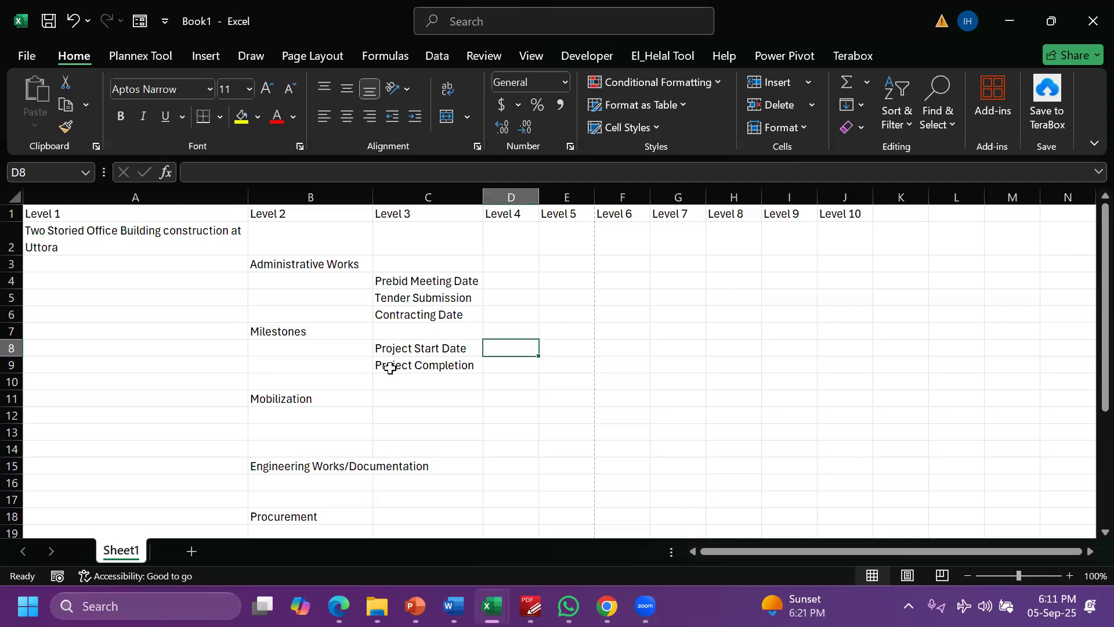
click(423, 368)
click(494, 368)
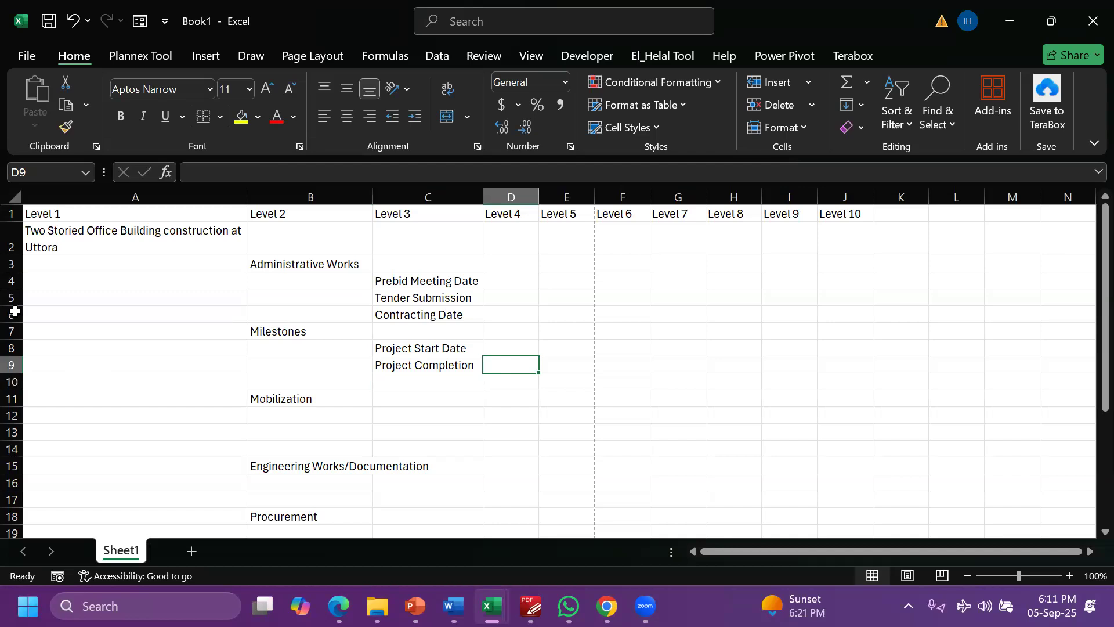
Start a third Level 3 item under Milestones in C10, beginning with the word "Handing"
click(11, 365)
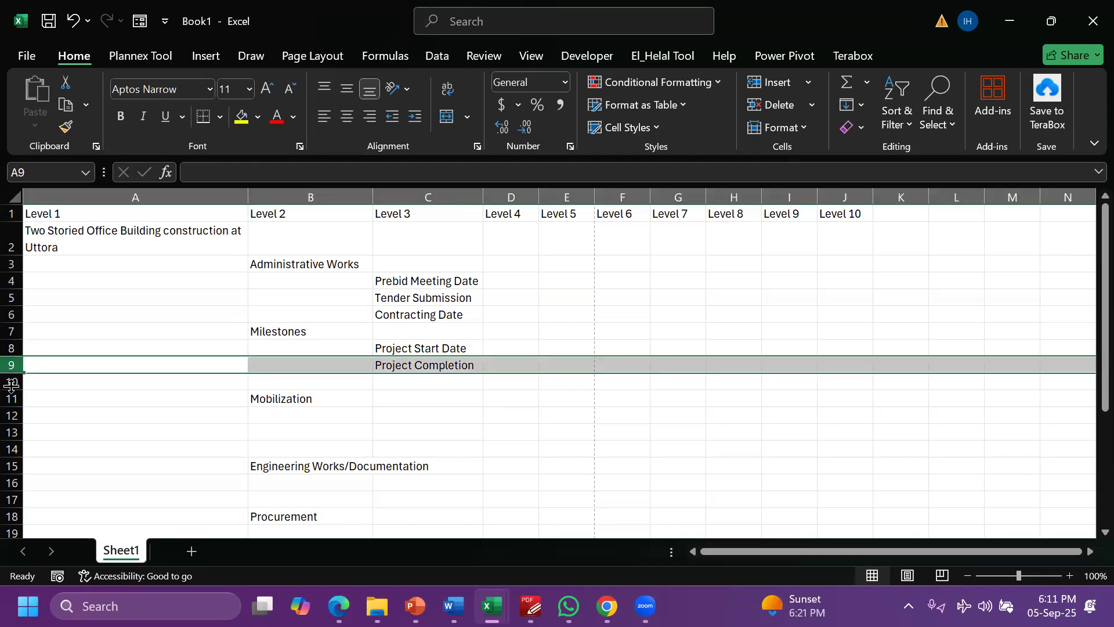
drag(15, 382, 15, 381)
click(412, 386)
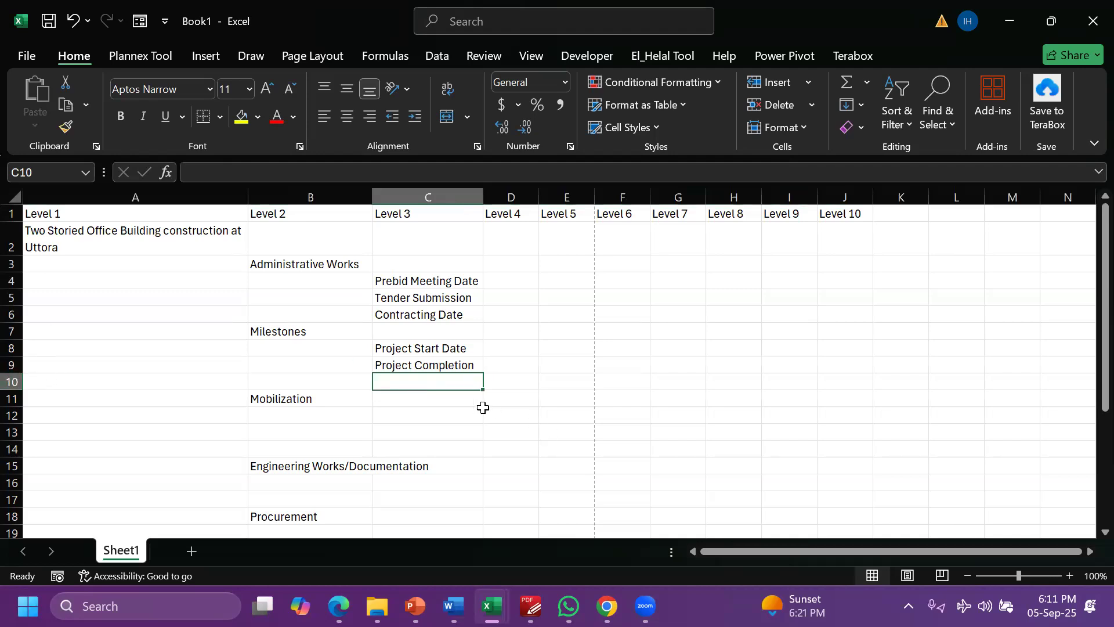
text(Handing )
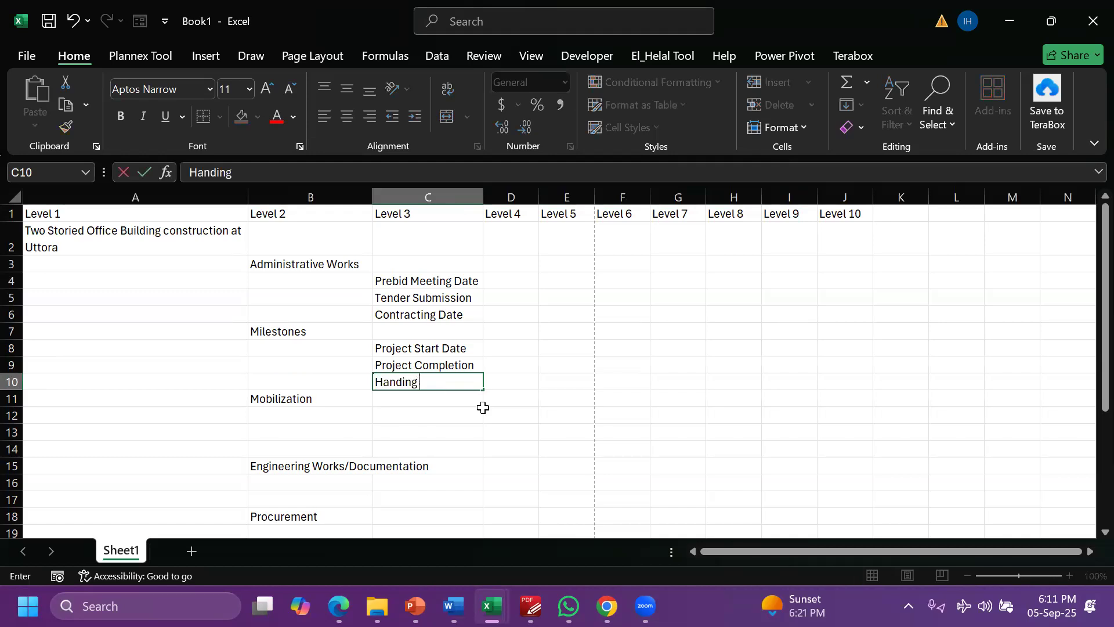
Complete the Level 3 milestone in C10 as "Handing Over to Client" and fit column C's width to its text
text(Over to Client)
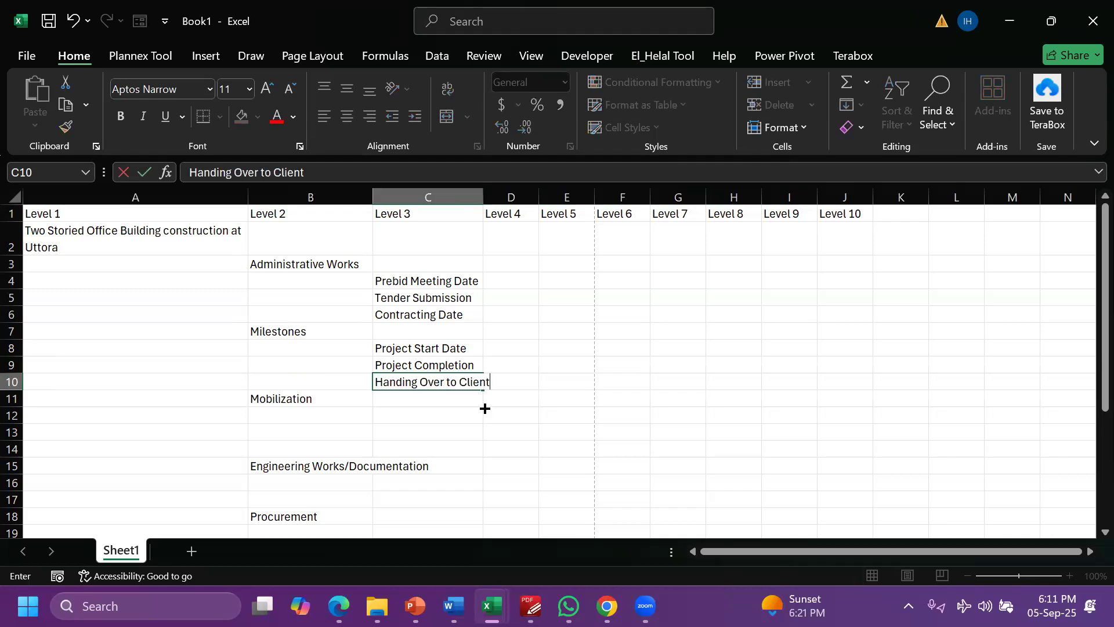
key(Return)
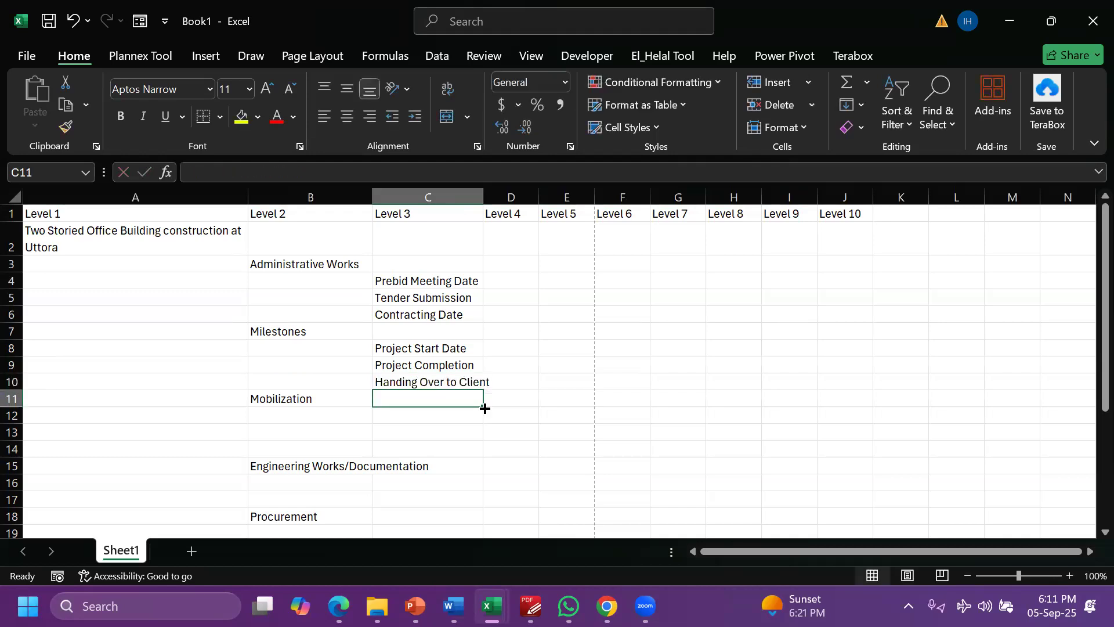
double_click(481, 197)
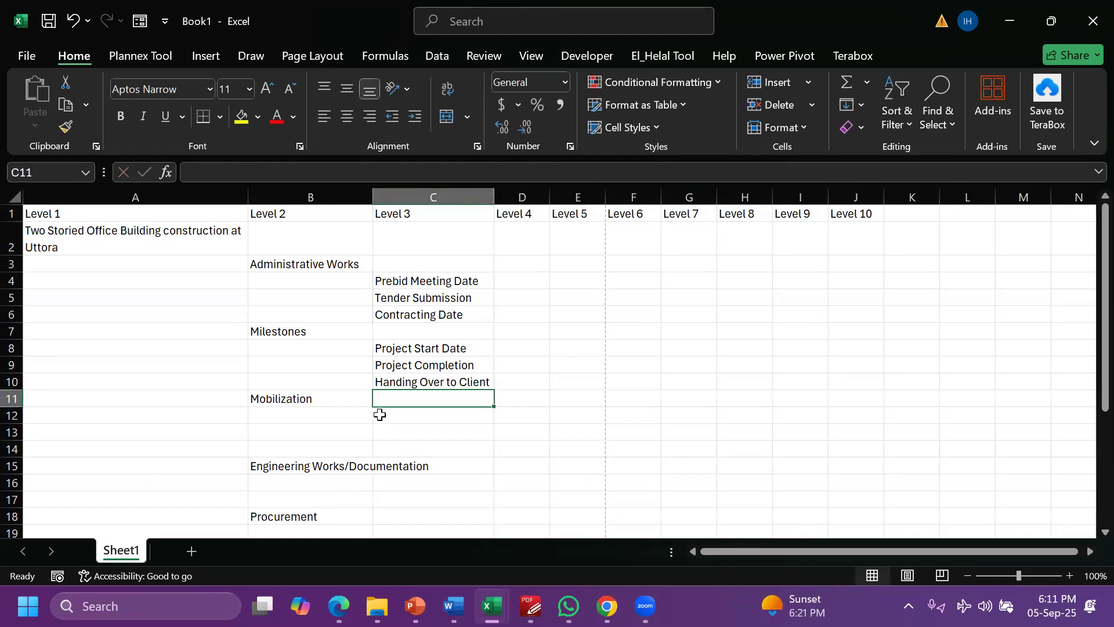
Enter "Contractor Facilities Construction" in C12 as the Level 3 item under Mobilization
scroll(380, 415, down, 2)
scroll(380, 425, up, 2)
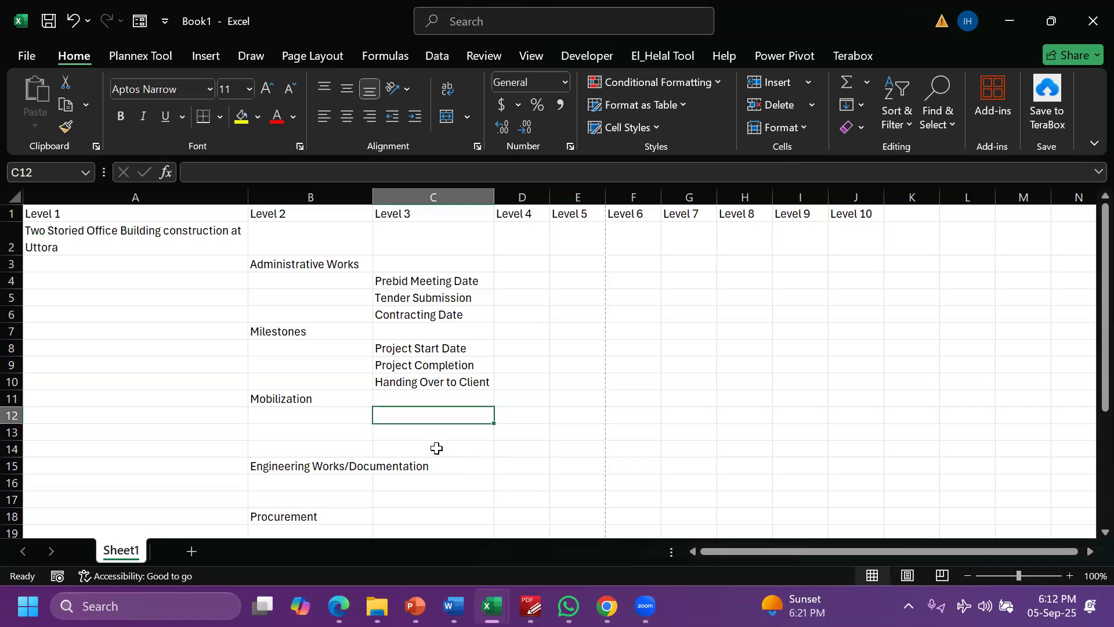
text(Contrac)
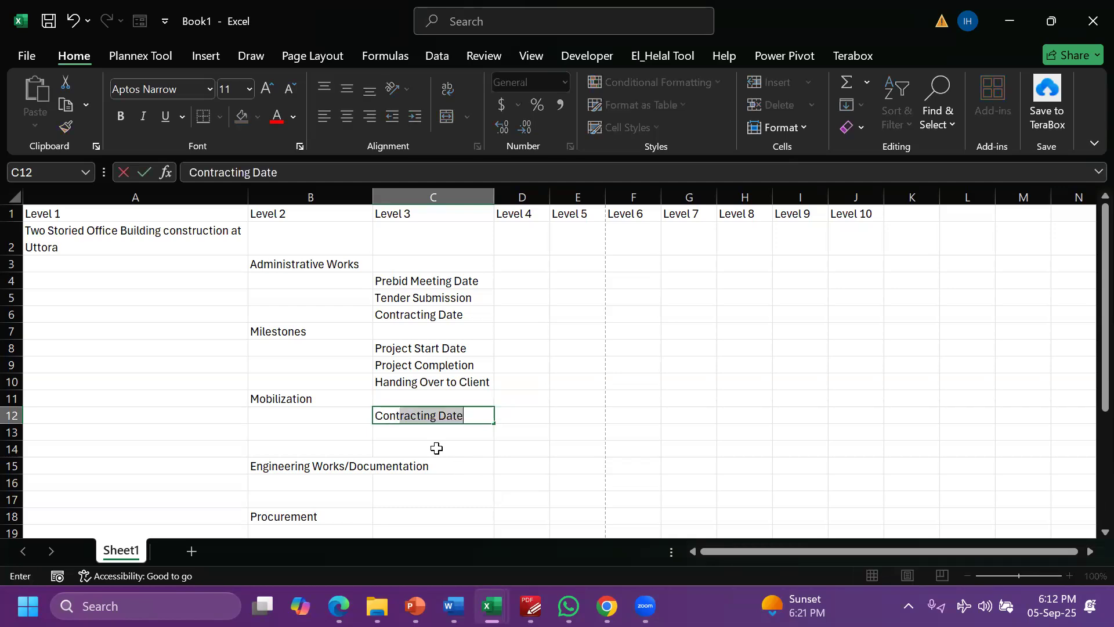
text(tor Facilier)
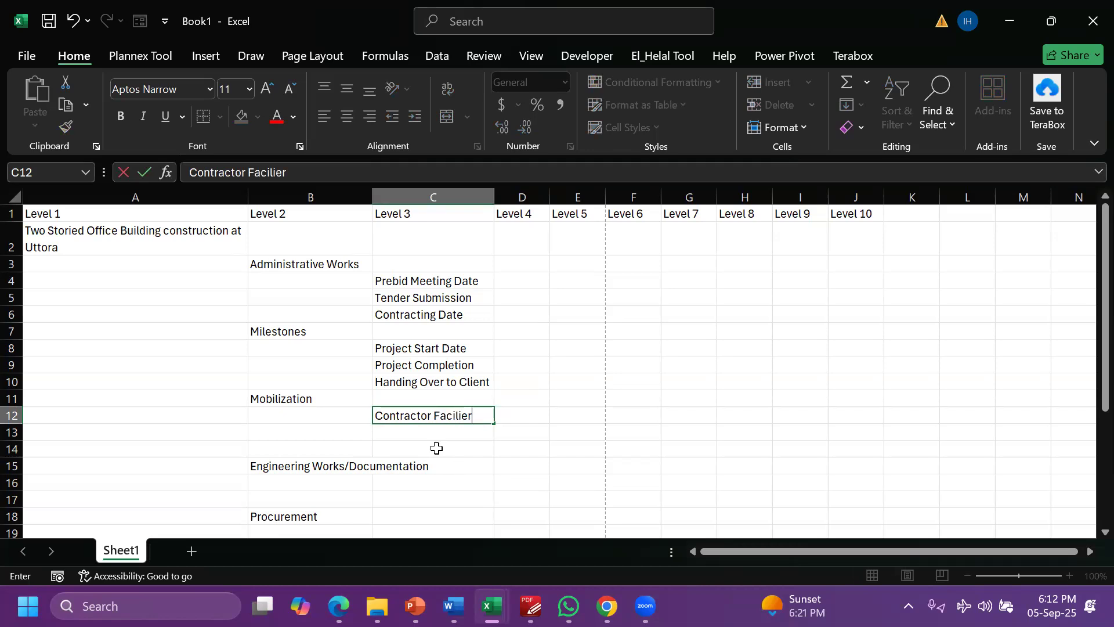
key(BackSpace)
key(BackSpace)
text(ties Construction)
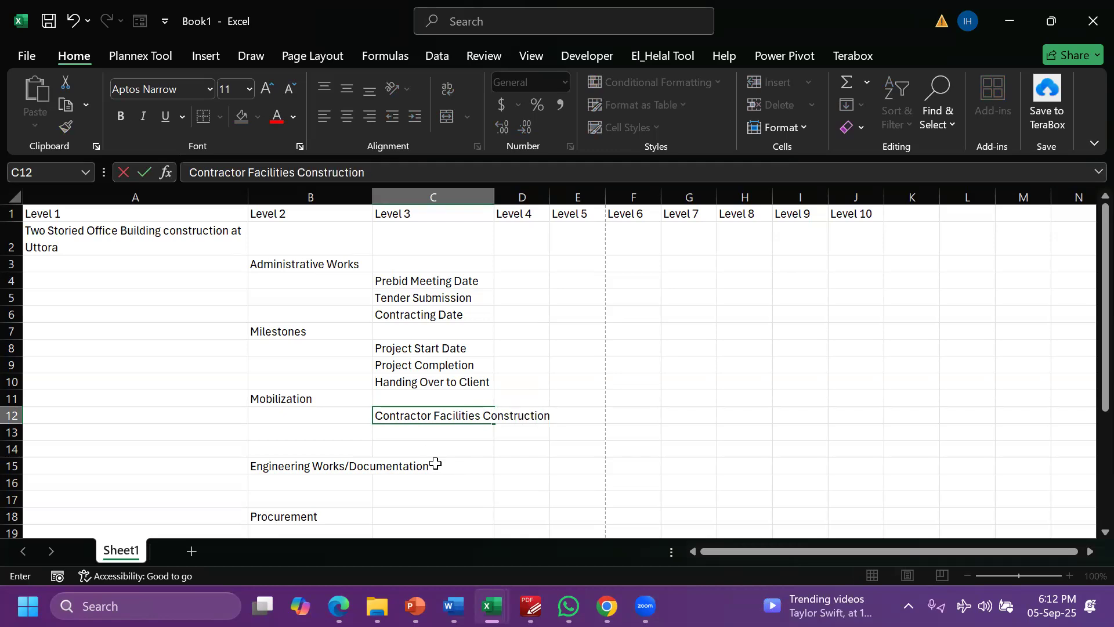
key(Return)
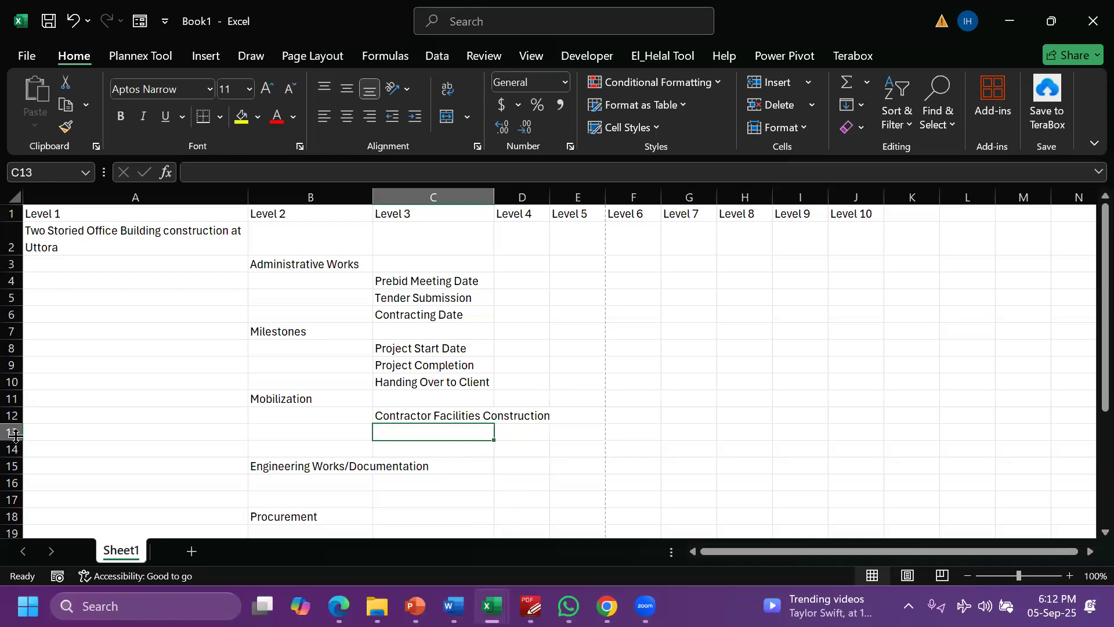
Delete the two empty rows 13 and 14 above Engineering Works/Documentation and fit column B's width to its text
drag(11, 432, 8, 450)
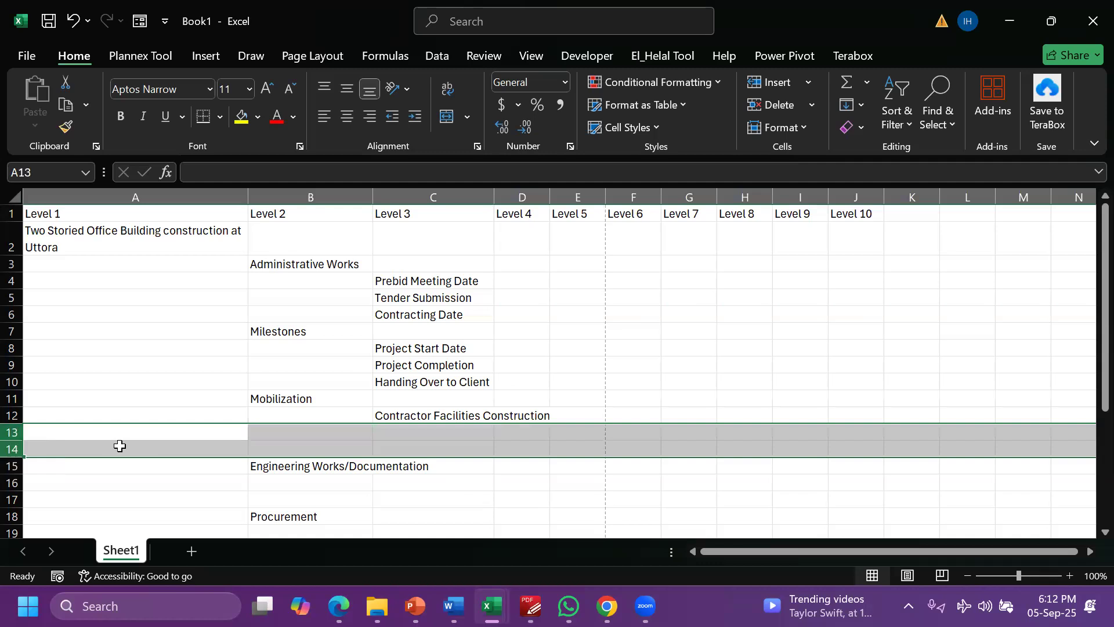
right_click(119, 446)
click(177, 303)
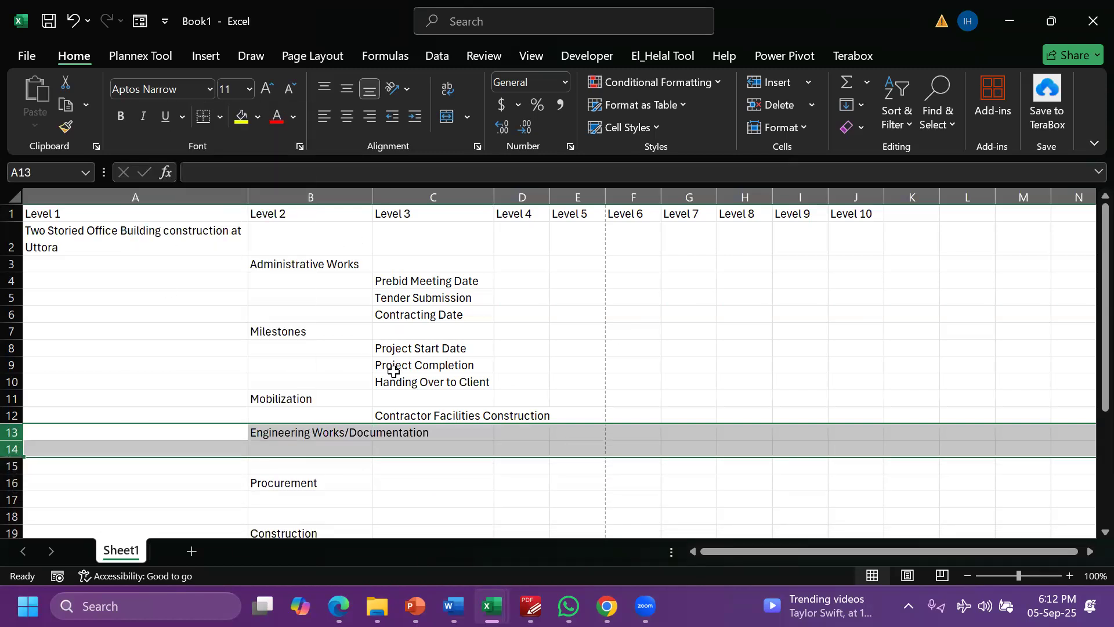
double_click(372, 196)
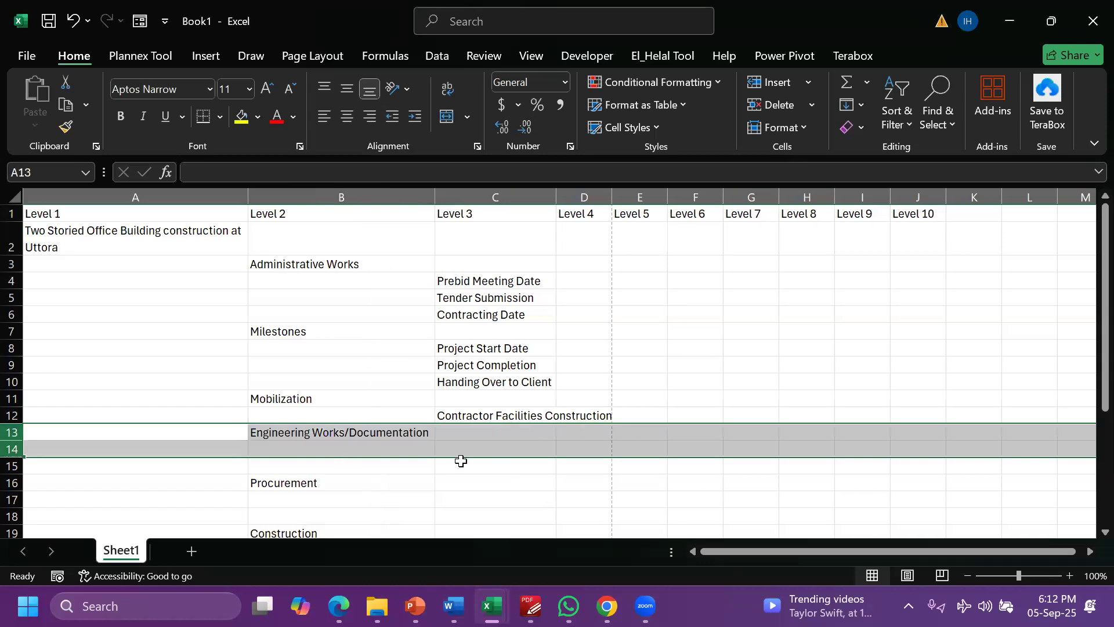
Insert one empty row at row 14, directly below Engineering Works/Documentation
click(487, 456)
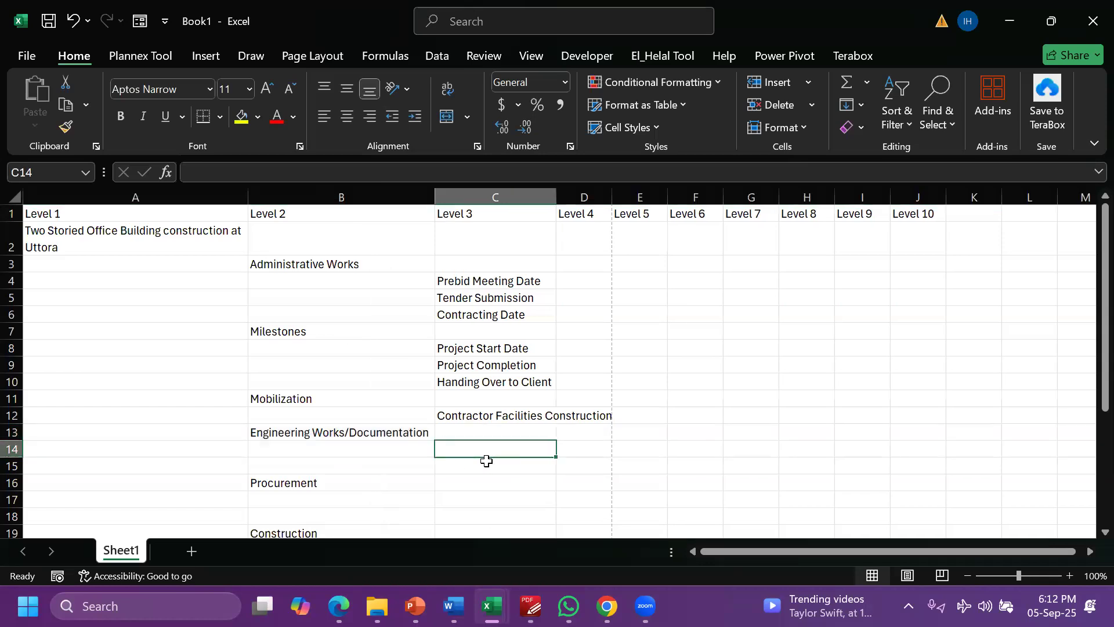
click(11, 449)
right_click(11, 450)
click(62, 282)
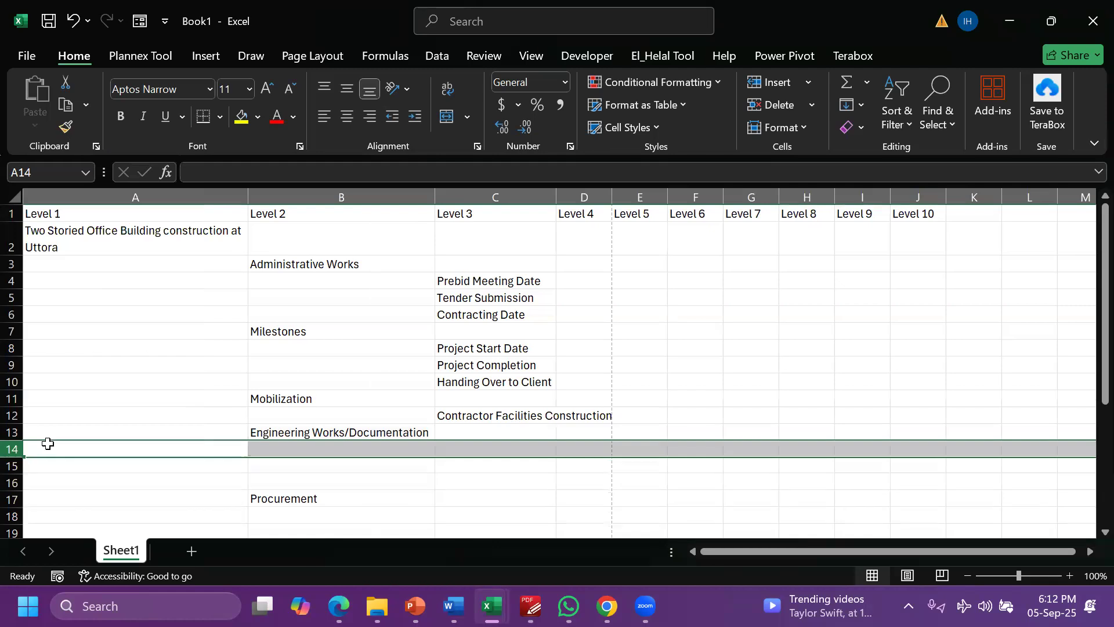
Enter "Submission to Engineer for Approval of Shop Drawing" in C14 under Engineering Works/Documentation
scroll(458, 417, down, 2)
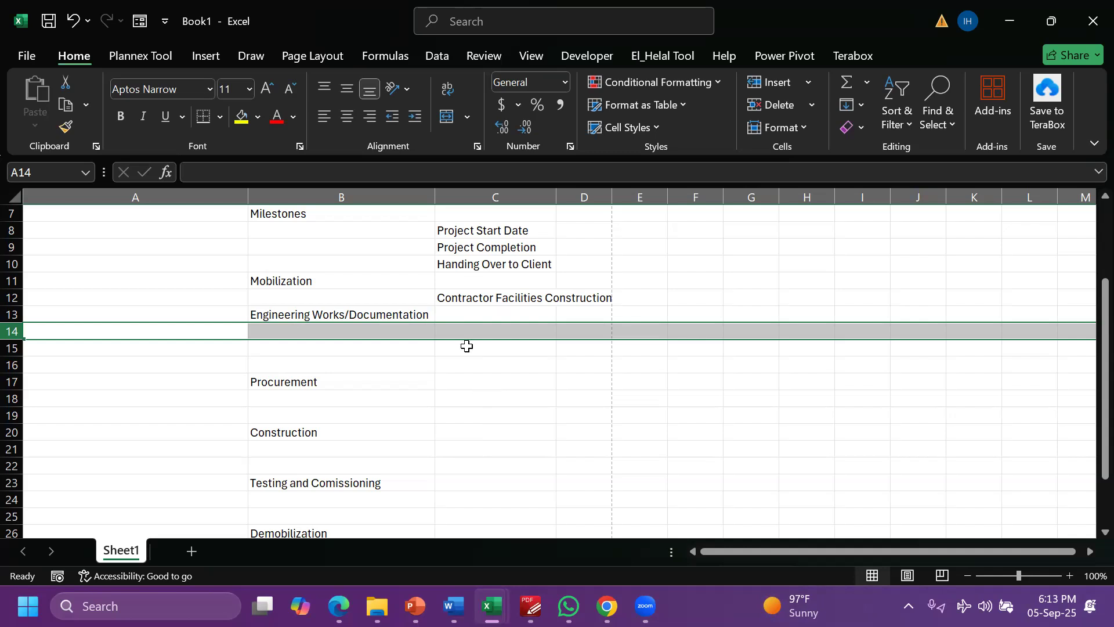
click(471, 329)
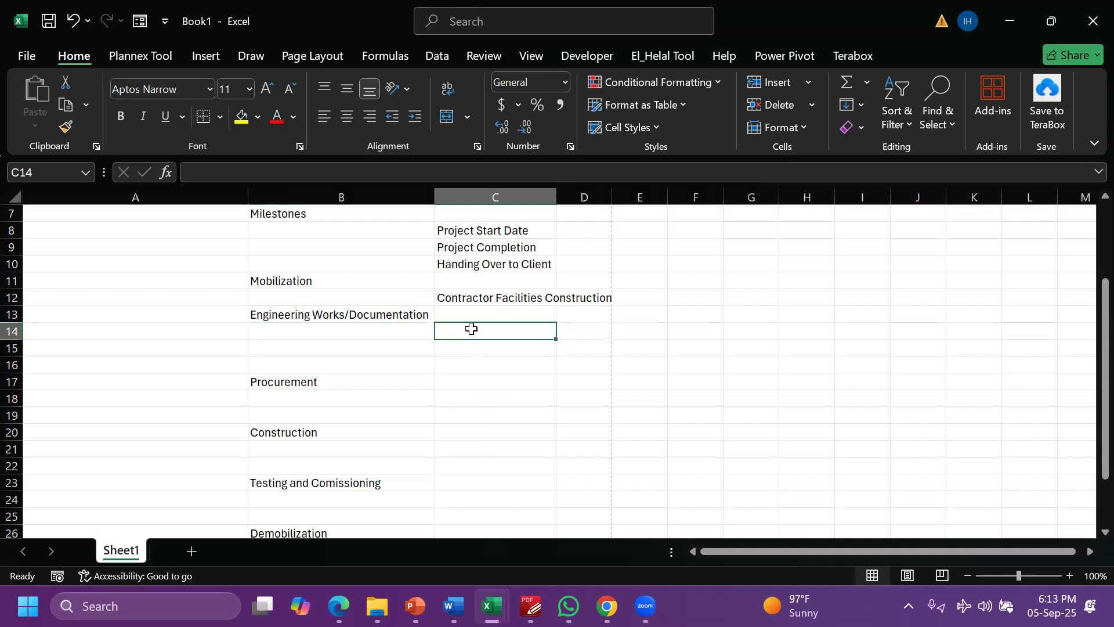
text(Submission to Eng)
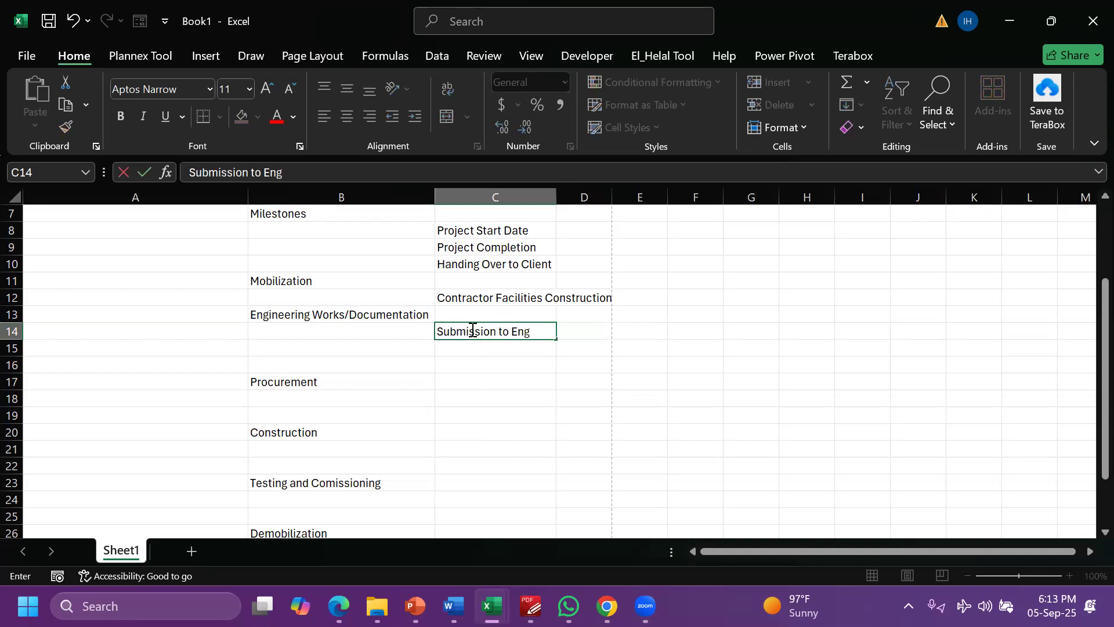
text(ineer for Approval of Shope)
key(BackSpace)
key(BackSpace)
text(Drawding)
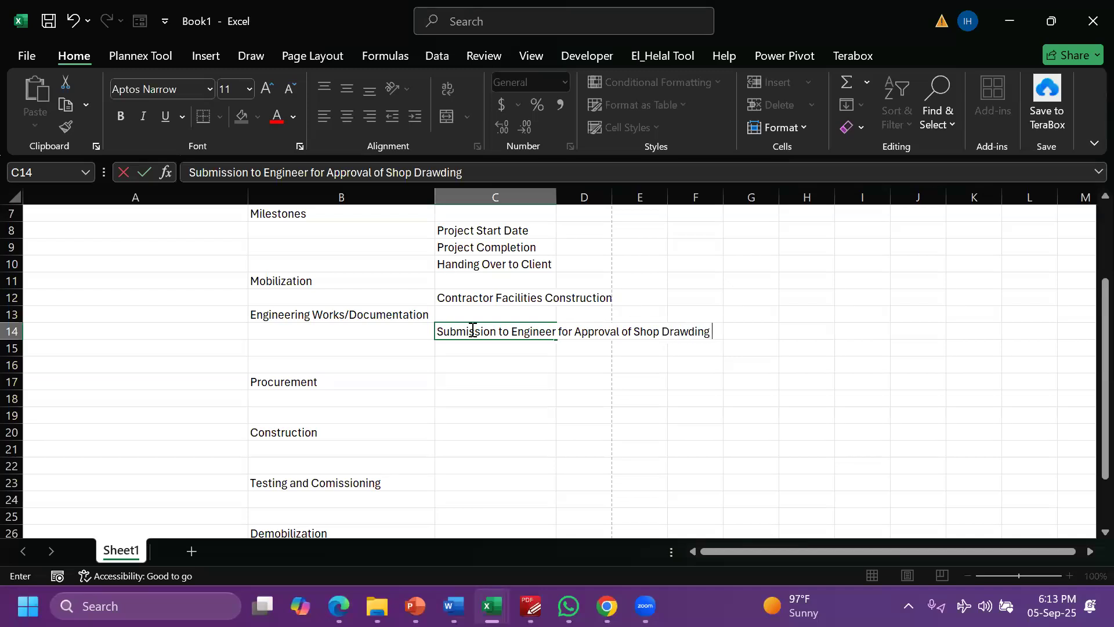
key(BackSpace)
key(BackSpace)
key(BackSpace)
key(BackSpace)
text(ing)
key(Return)
Fill the shop drawing submission text from C14 down to C15 and fit column C's width to its text
click(516, 329)
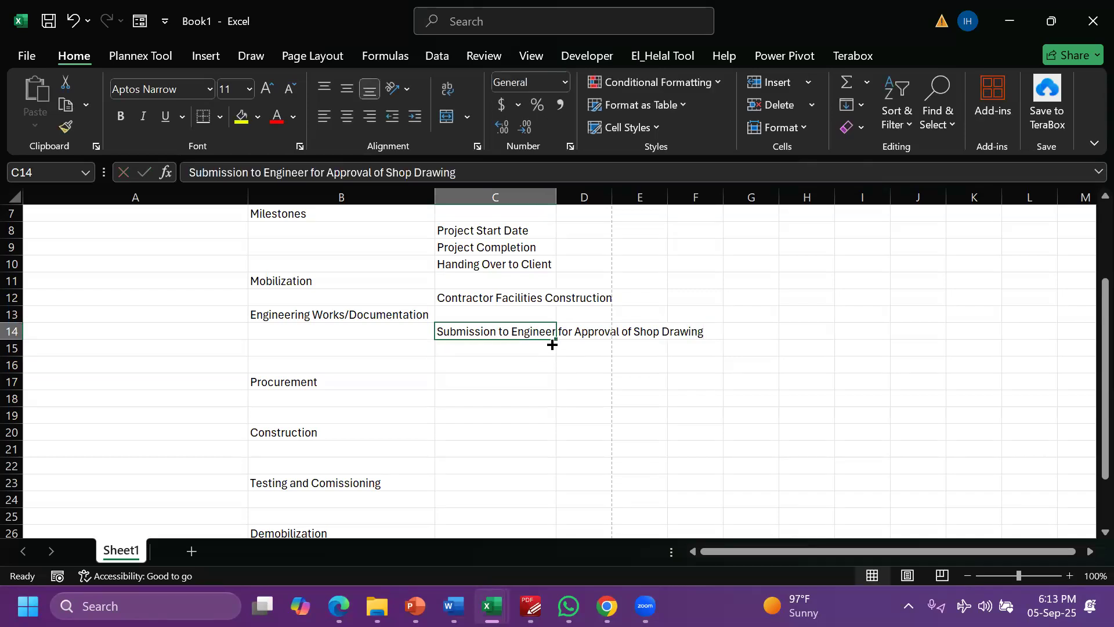
drag(551, 347, 551, 347)
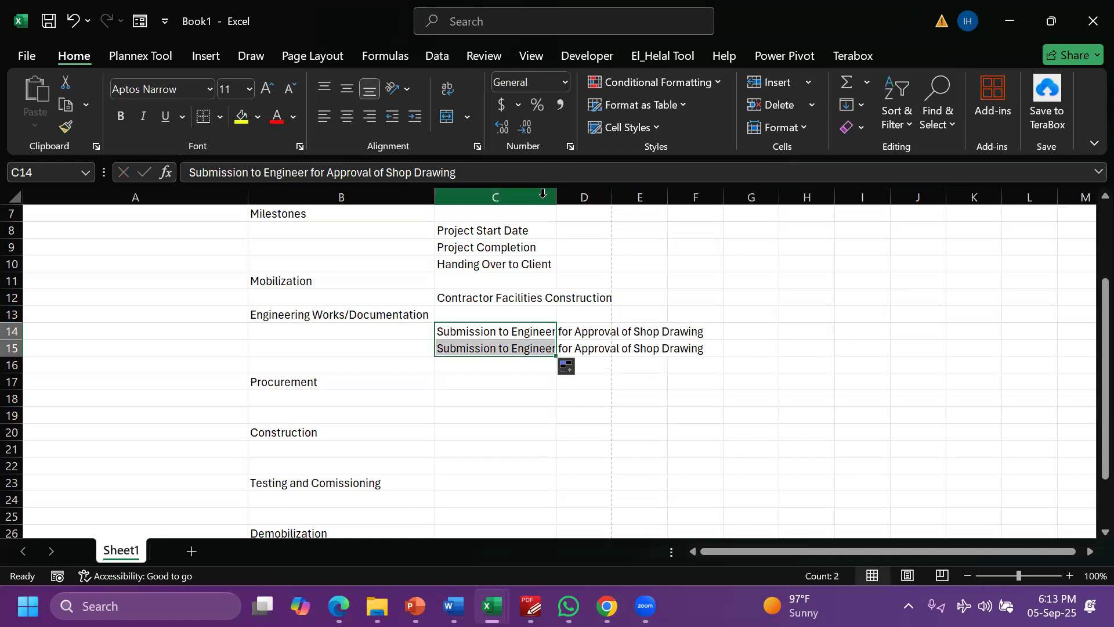
double_click(555, 197)
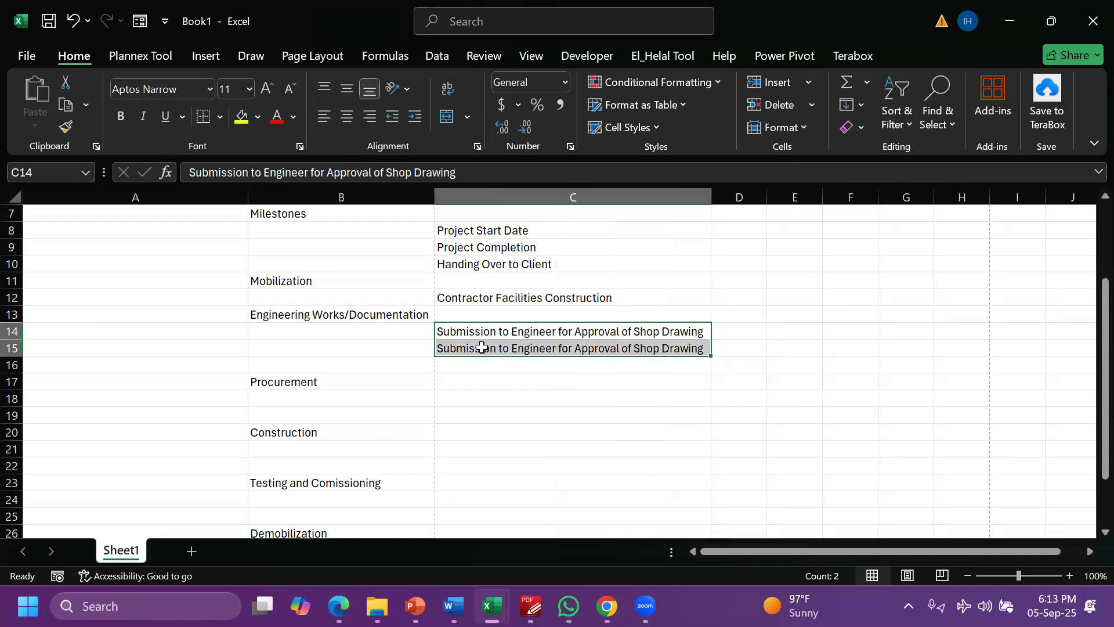
Shorten the copied text in C15 to "Approval of Shop Drawing"
double_click(480, 348)
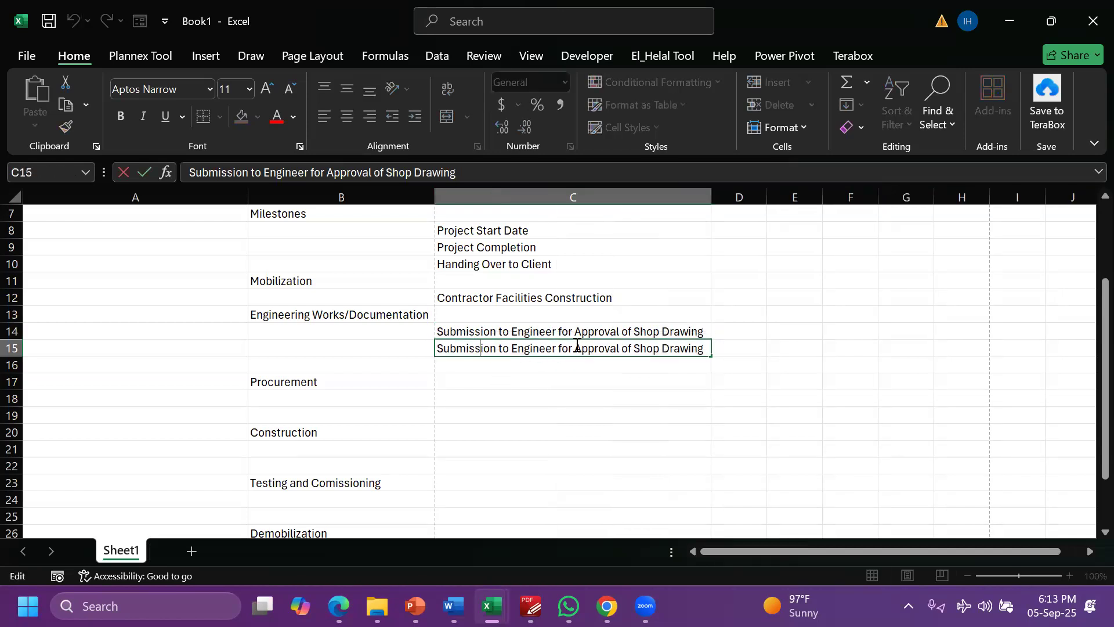
drag(575, 348, 154, 378)
key(BackSpace)
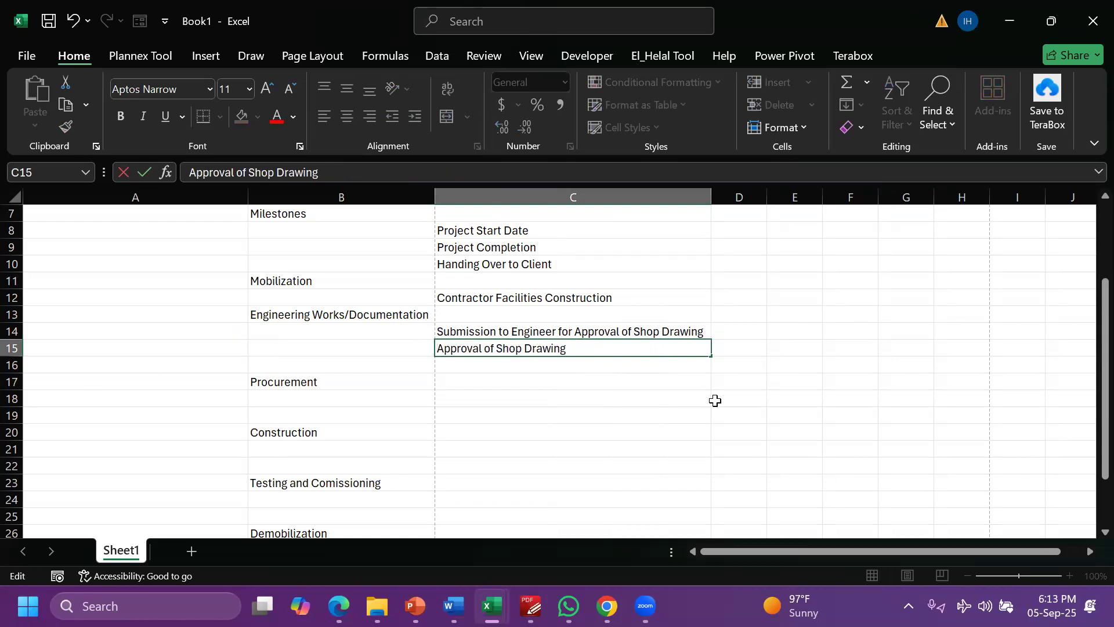
click(688, 378)
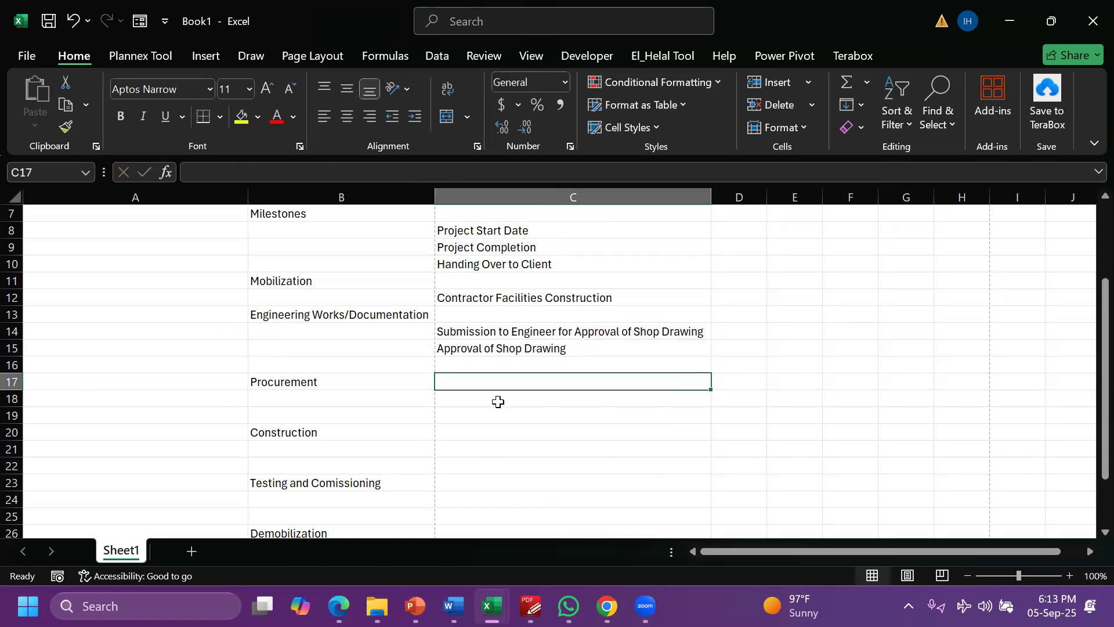
click(716, 316)
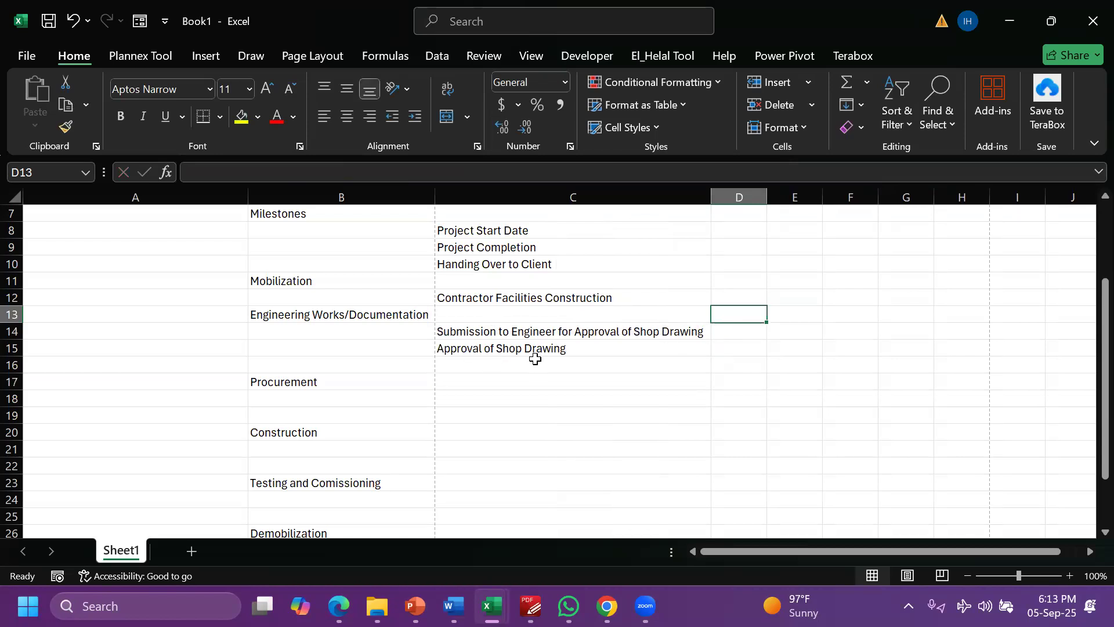
Delete the empty row 16 between Approval of Shop Drawing and Procurement
click(551, 352)
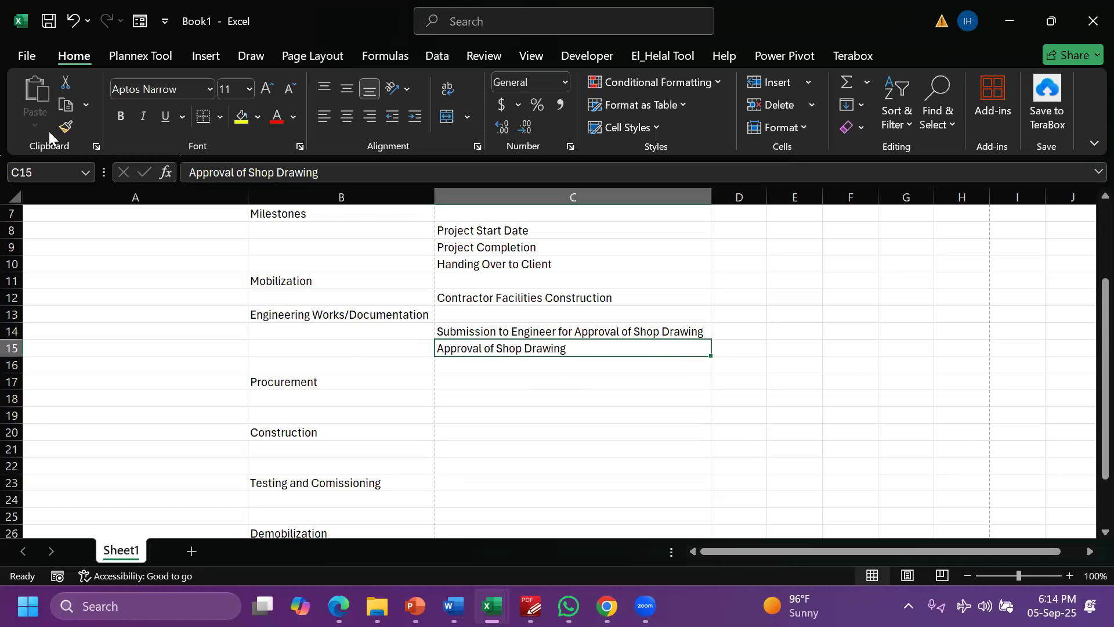
click(13, 364)
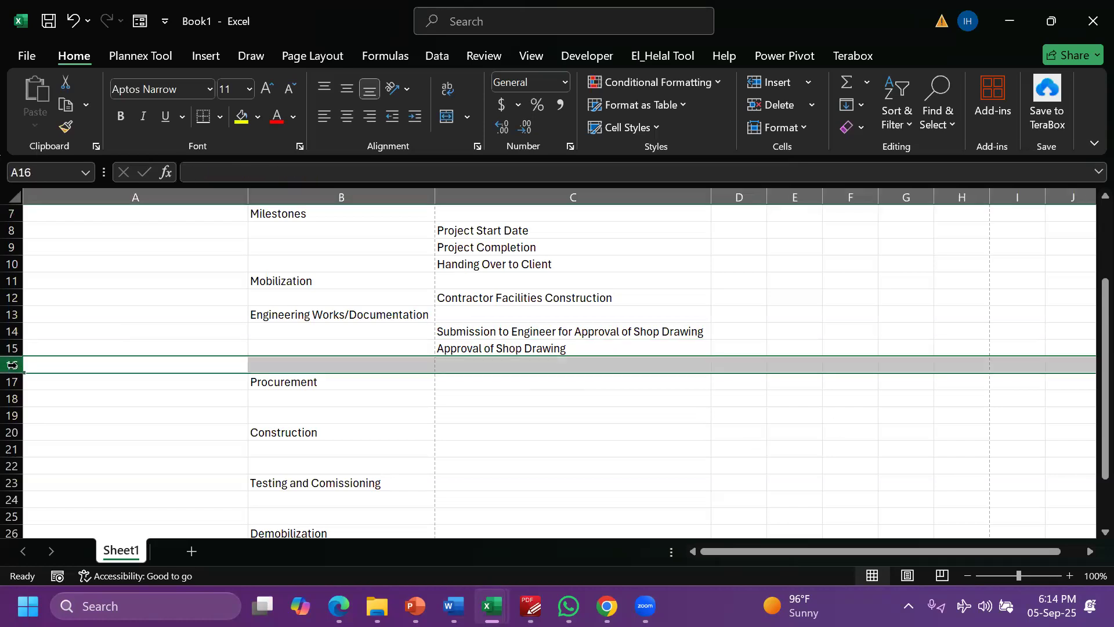
right_click(12, 365)
click(65, 222)
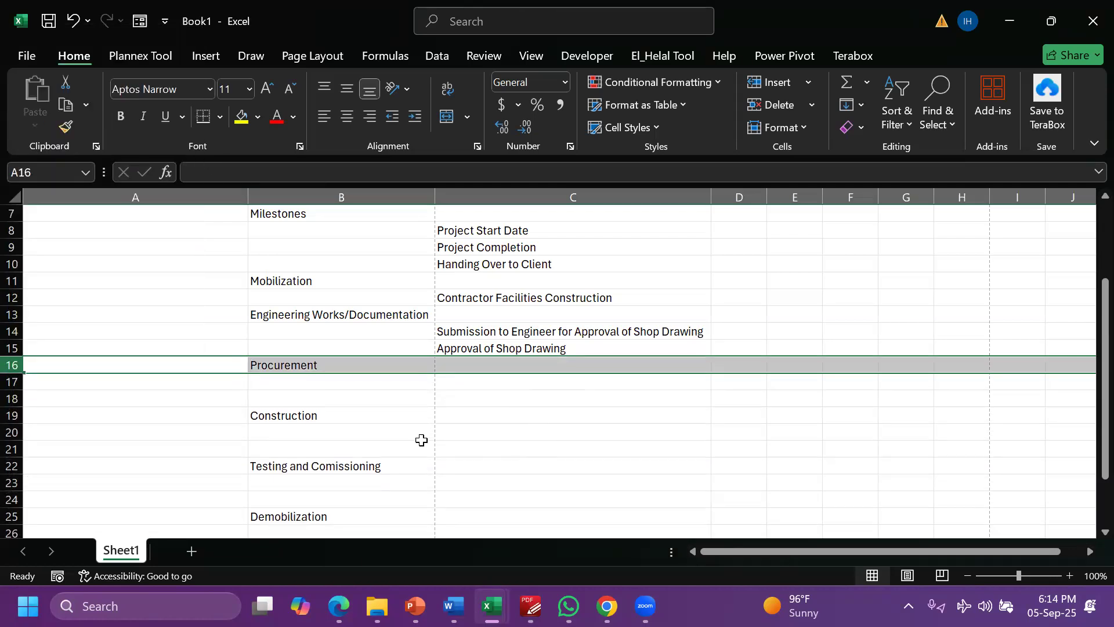
Insert two more empty rows at rows 17 and 18, directly below Procurement
click(441, 434)
key(Up)
key(Up)
key(Up)
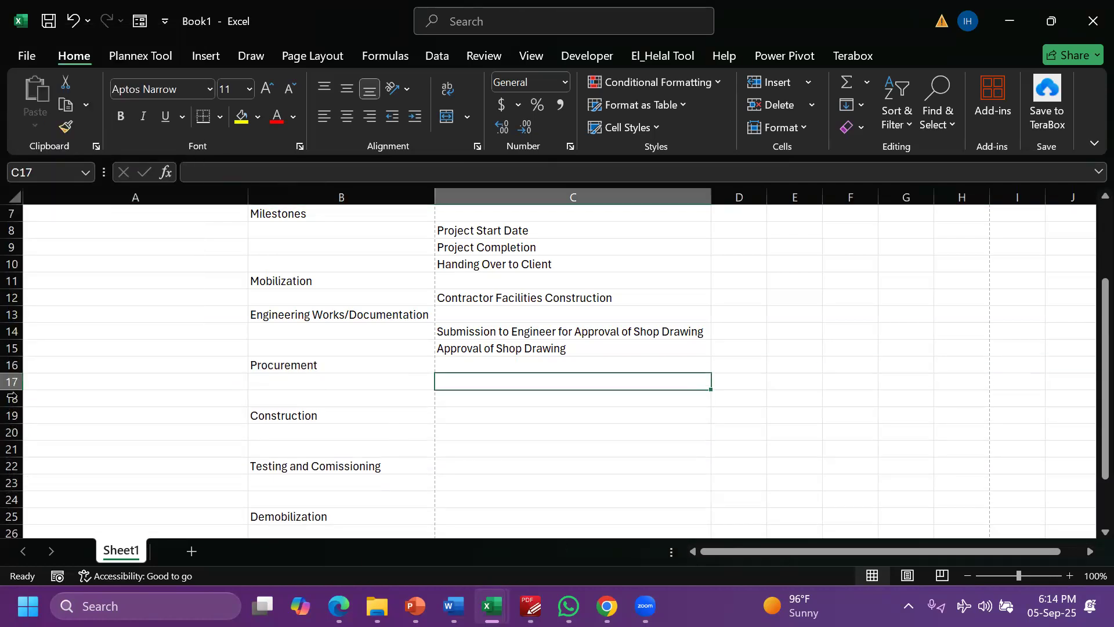
mouse_move(13, 381)
mouse_down()
mouse_move(14, 429)
mouse_move(14, 401)
mouse_up()
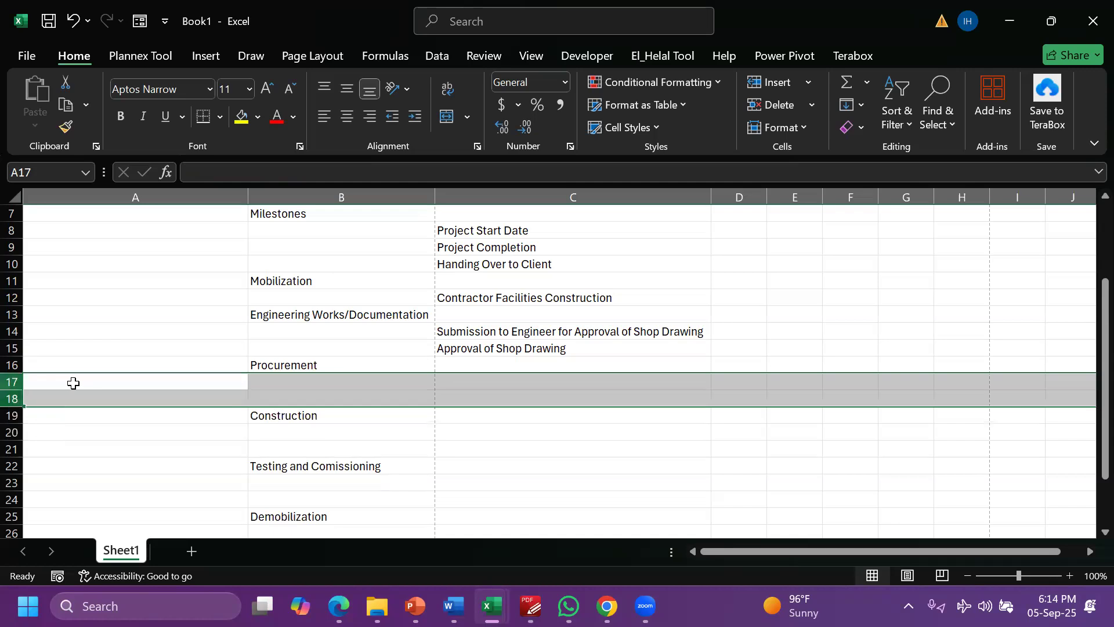
right_click(71, 384)
click(125, 217)
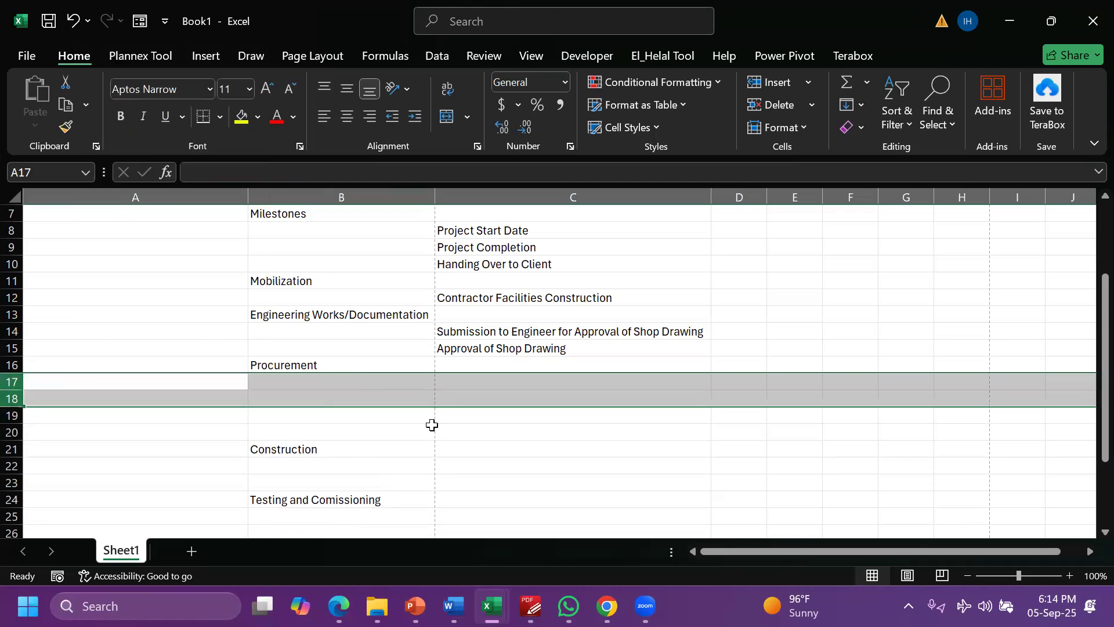
Enter "Issue of Purchase Order" in C17 as the first Level 3 item under Procurement
click(572, 417)
click(491, 379)
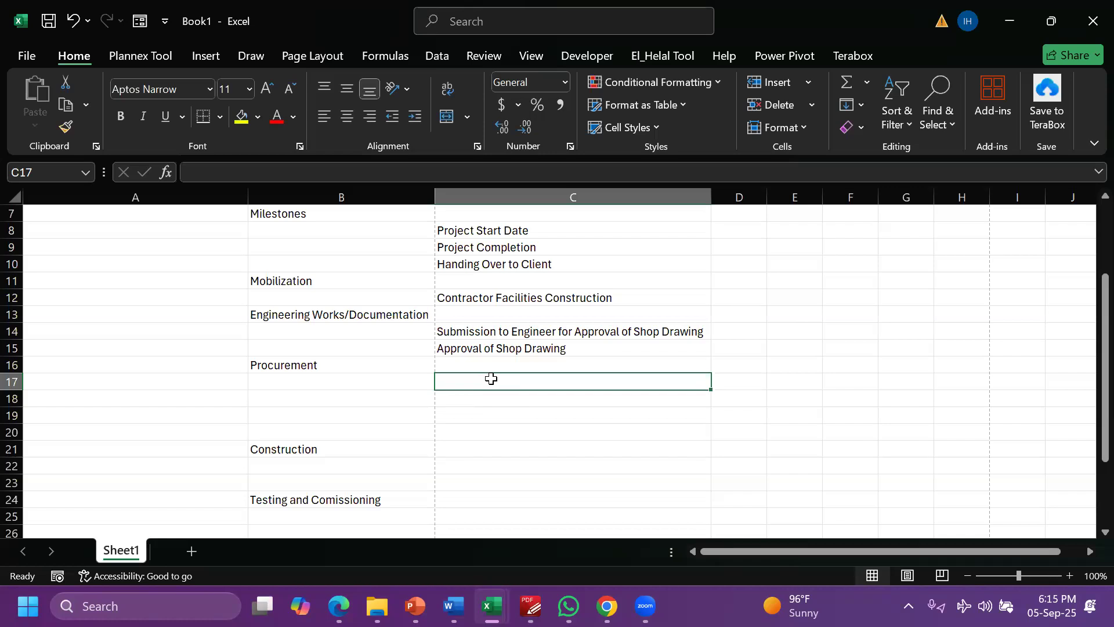
text(Issue o)
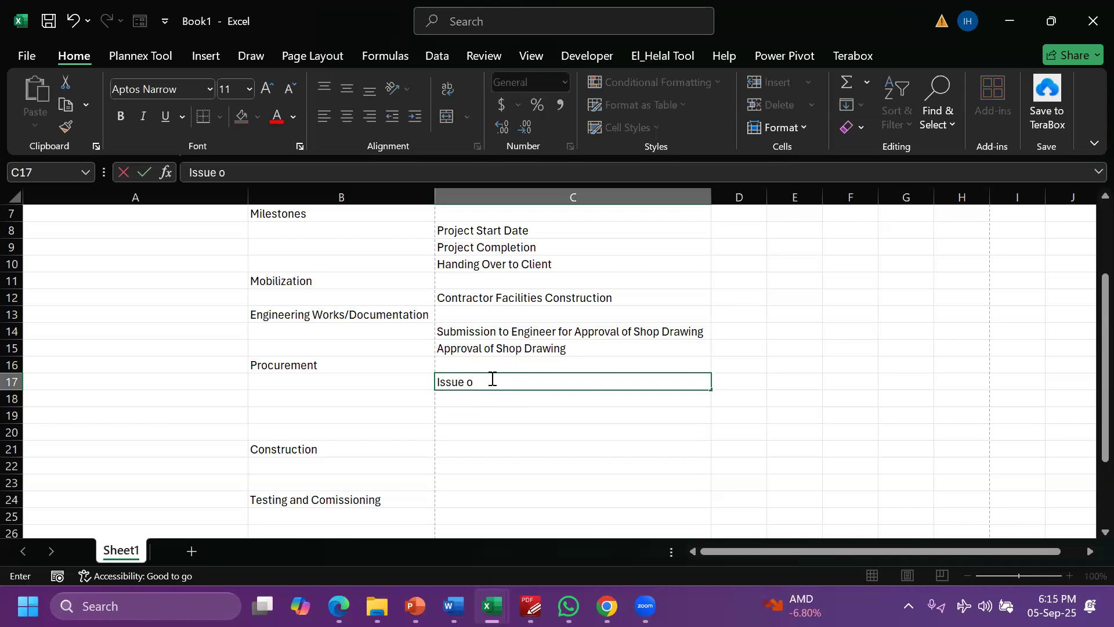
text(f Purchase Order)
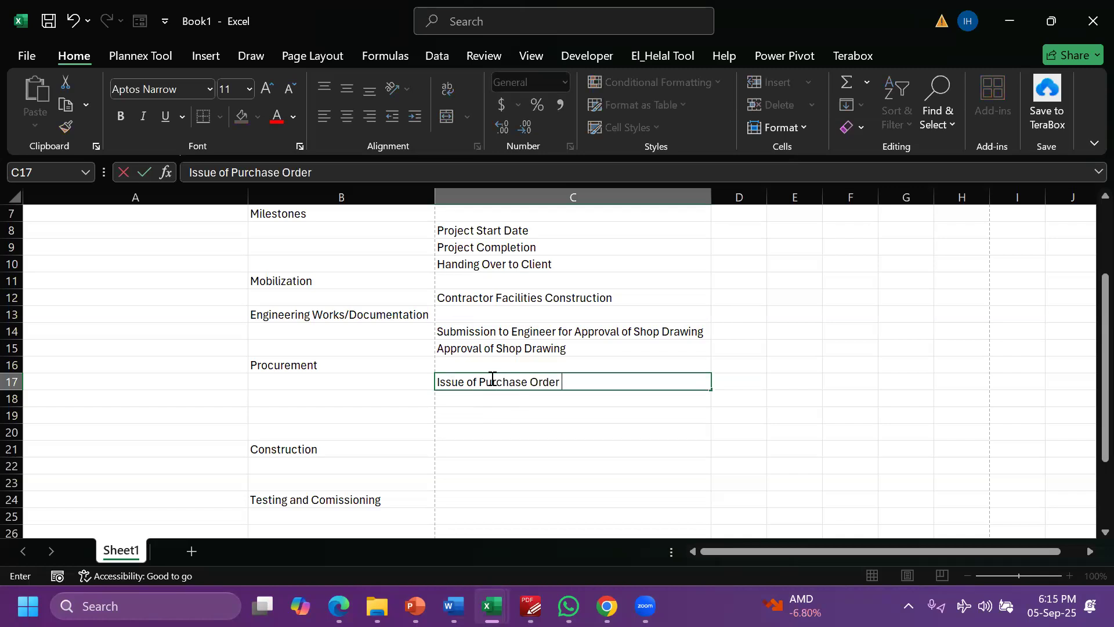
key(Return)
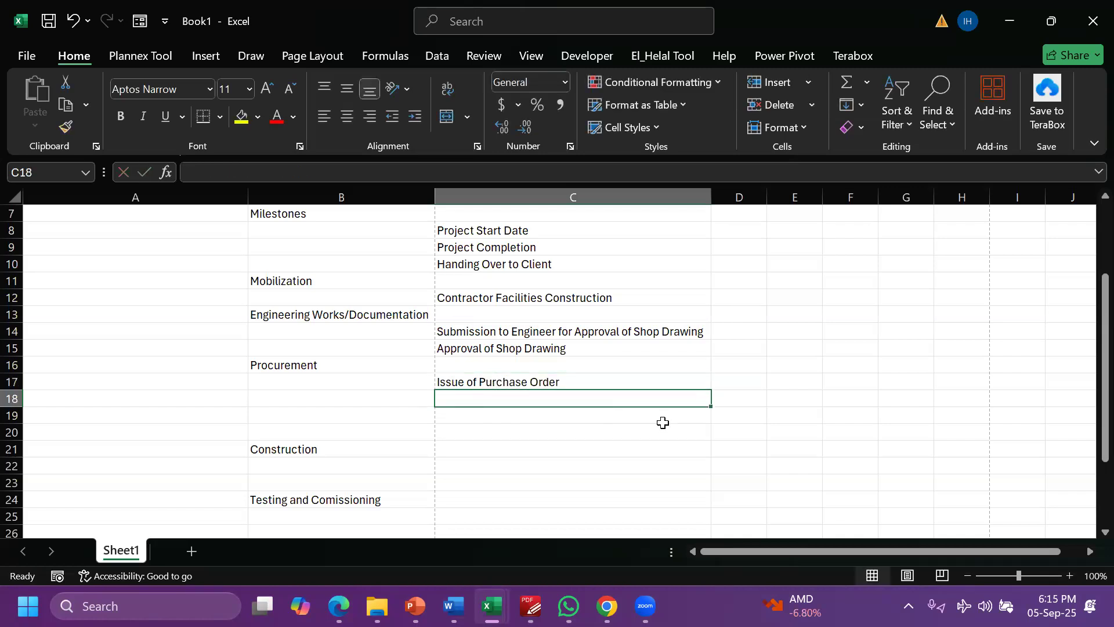
Enter "Delivery to Site" in C18 as the second Level 3 item under Procurement
click(612, 385)
click(505, 397)
text(D)
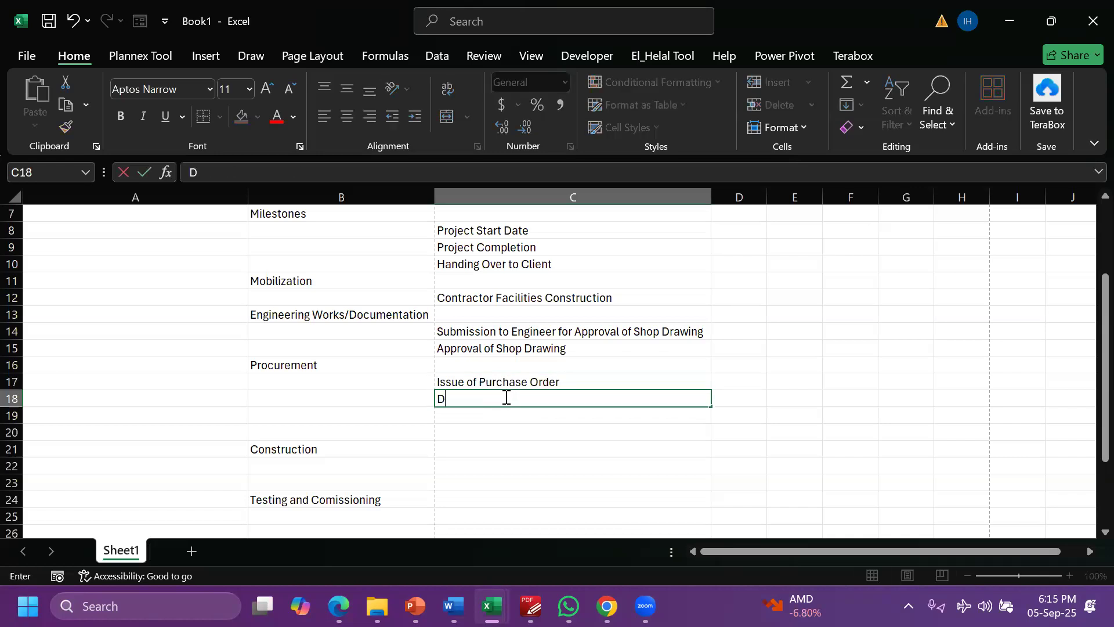
text(elivery to Site)
key(Return)
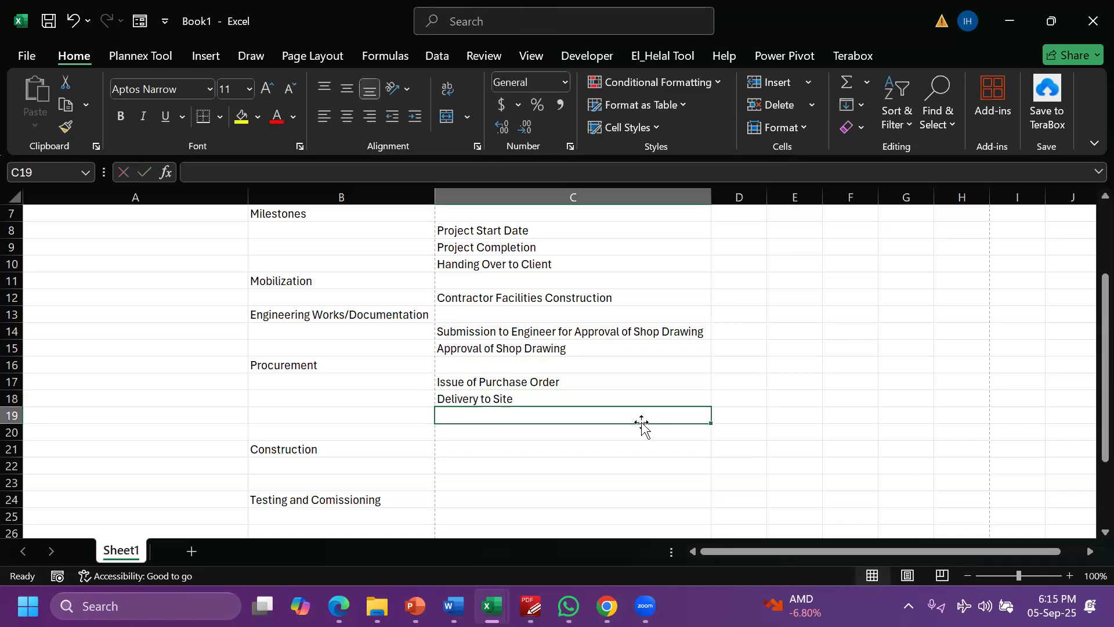
Enter "Material Inspection" in C19 as the third Level 3 item under Procurement
text(Testing)
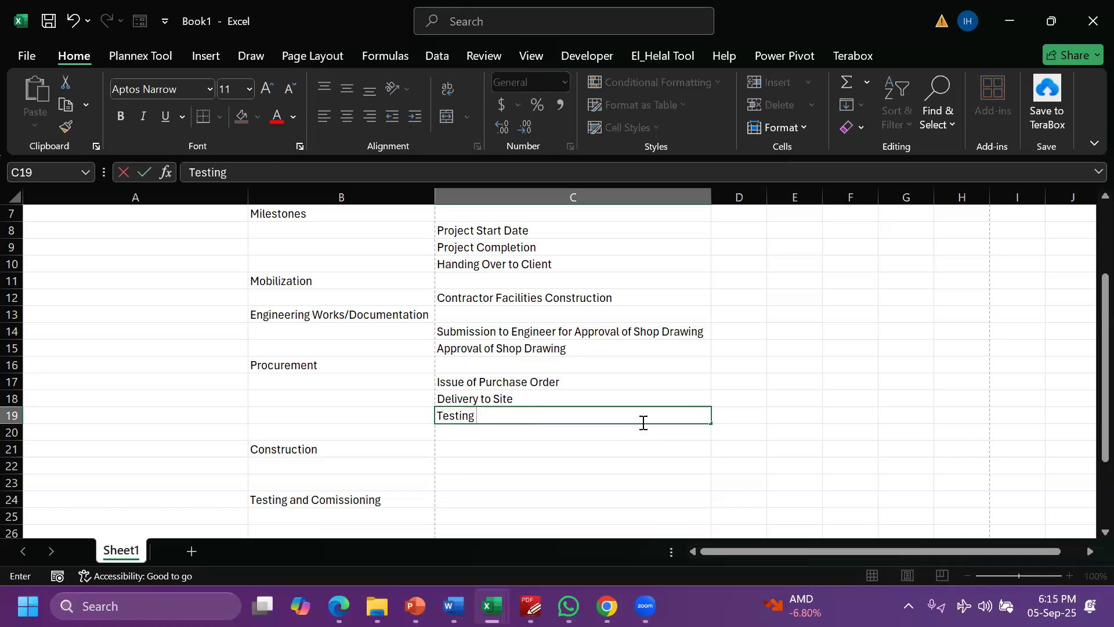
key(BackSpace)
key(BackSpace)
key(BackSpace)
key(BackSpace)
key(BackSpace)
key(BackSpace)
key(BackSpace)
text(Material Inst)
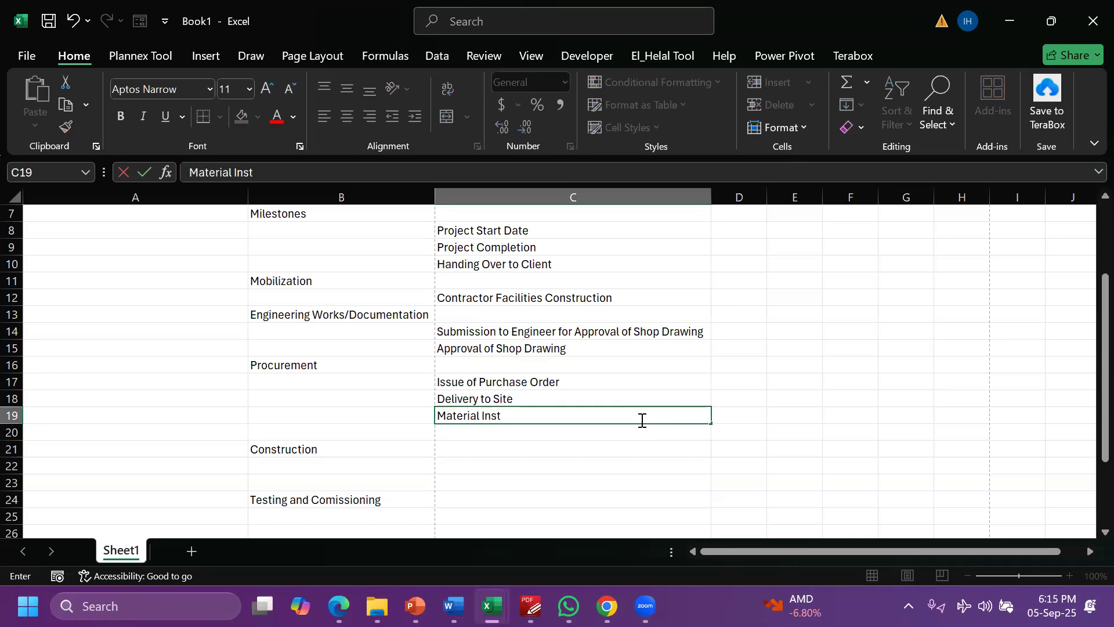
key(BackSpace)
text(pection)
key(Return)
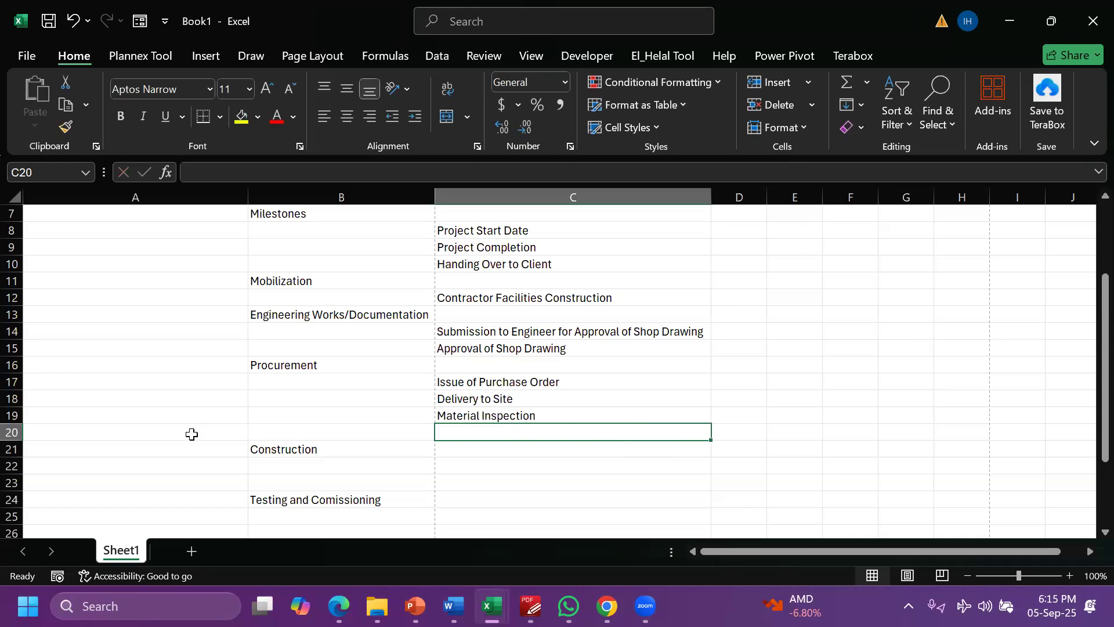
Delete the empty row 20 between Material Inspection and Construction
click(12, 431)
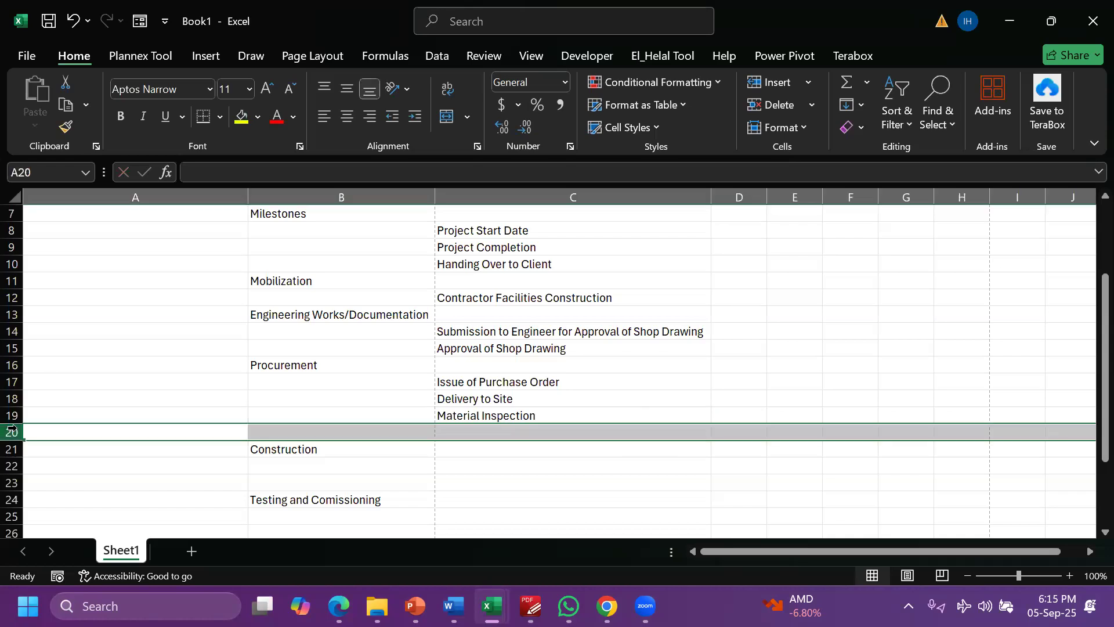
right_click(69, 436)
click(116, 291)
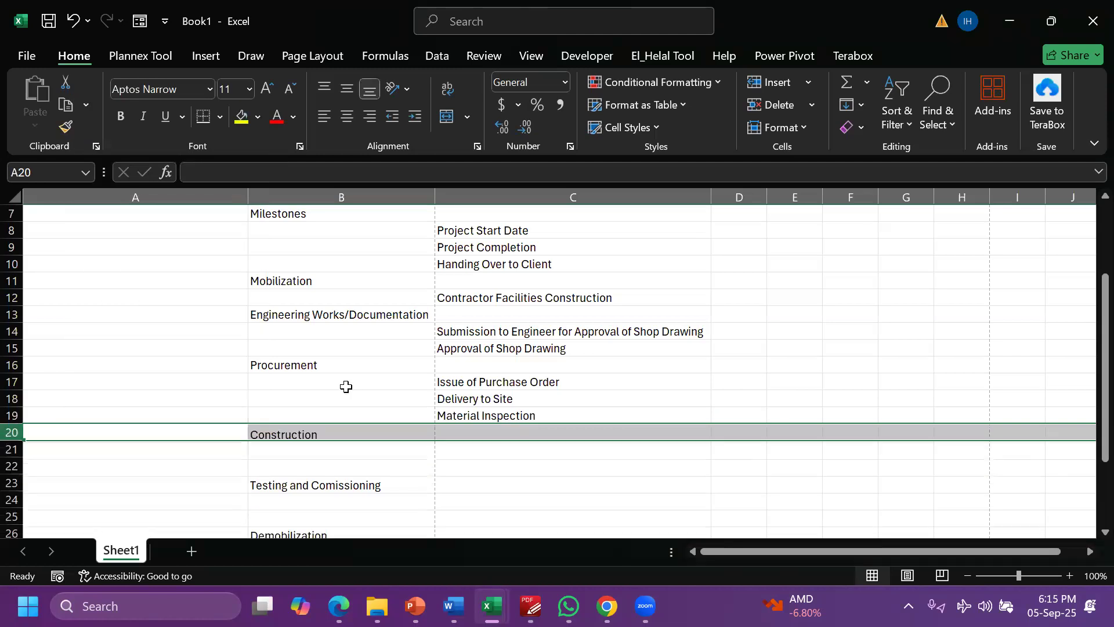
click(12, 381)
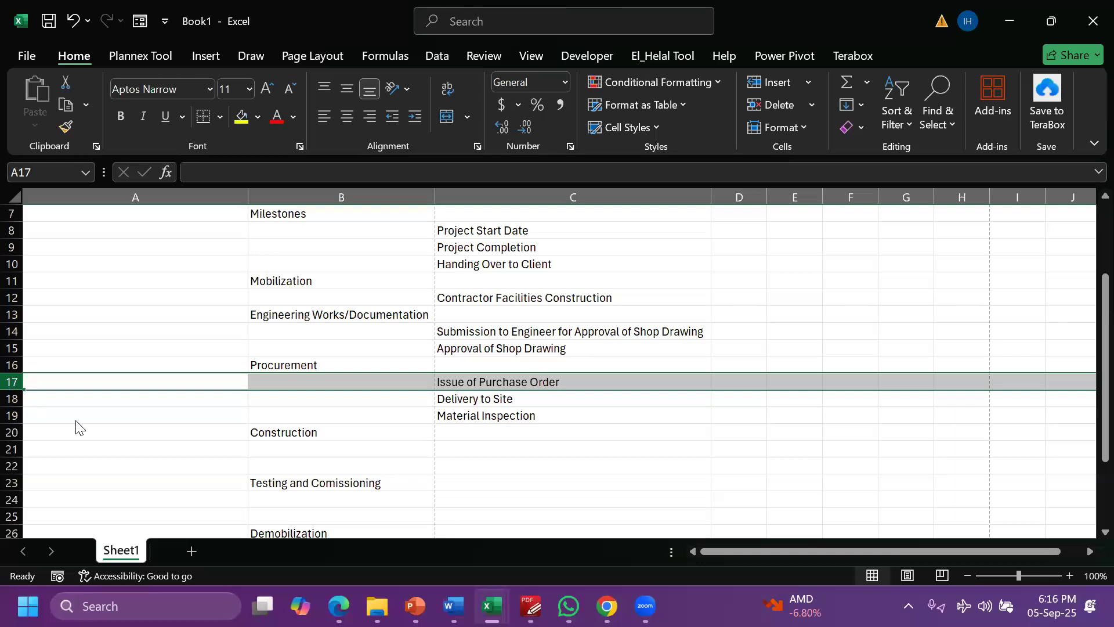
right_click(12, 381)
click(70, 218)
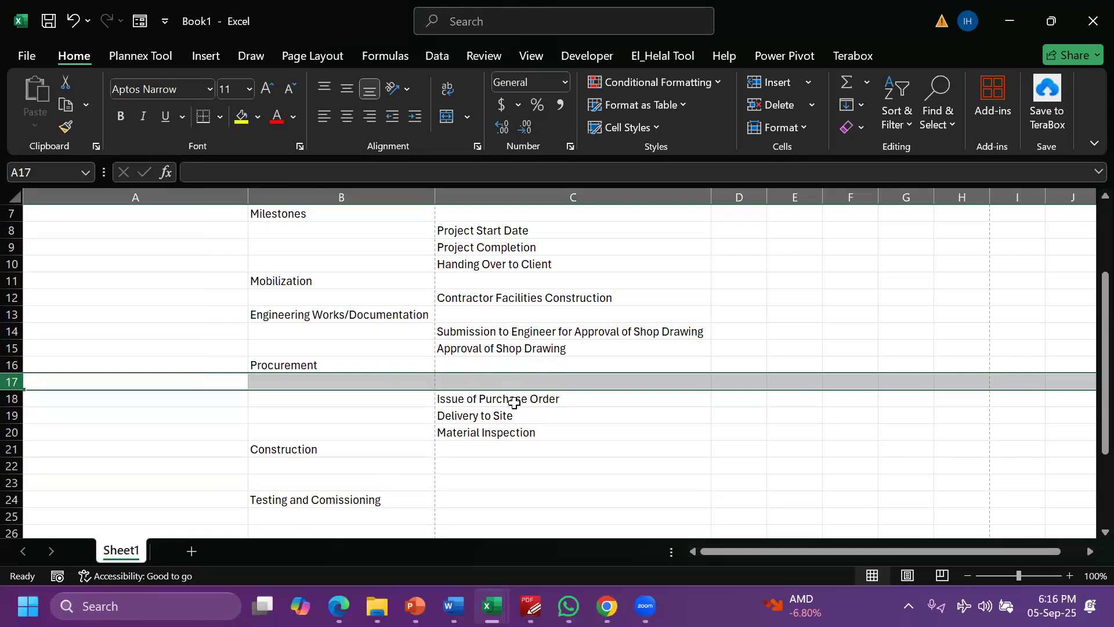
click(493, 431)
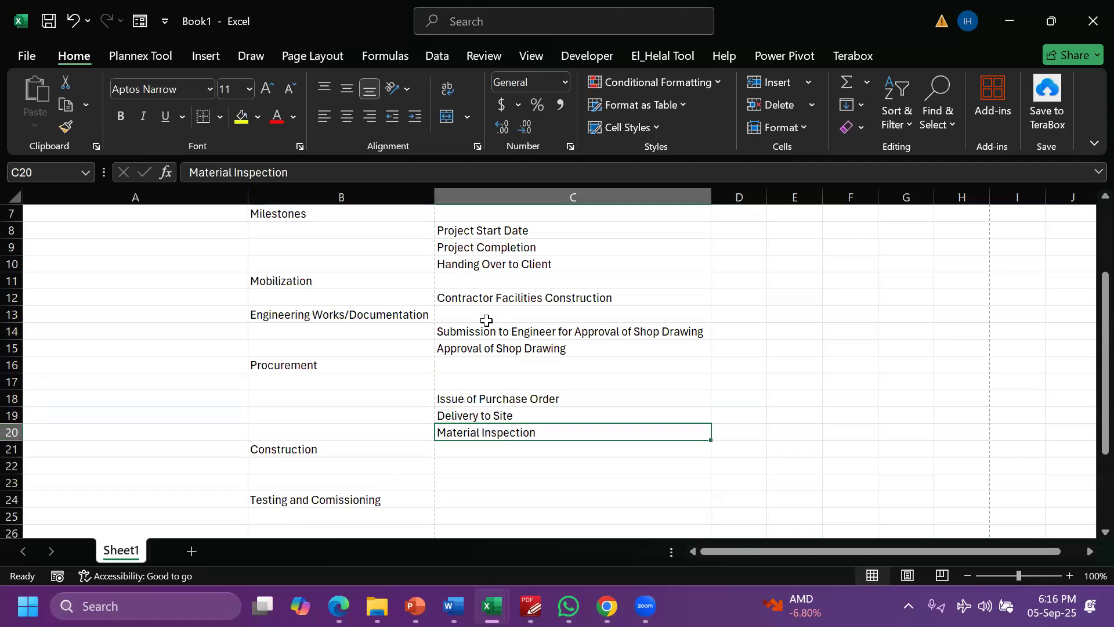
click(494, 381)
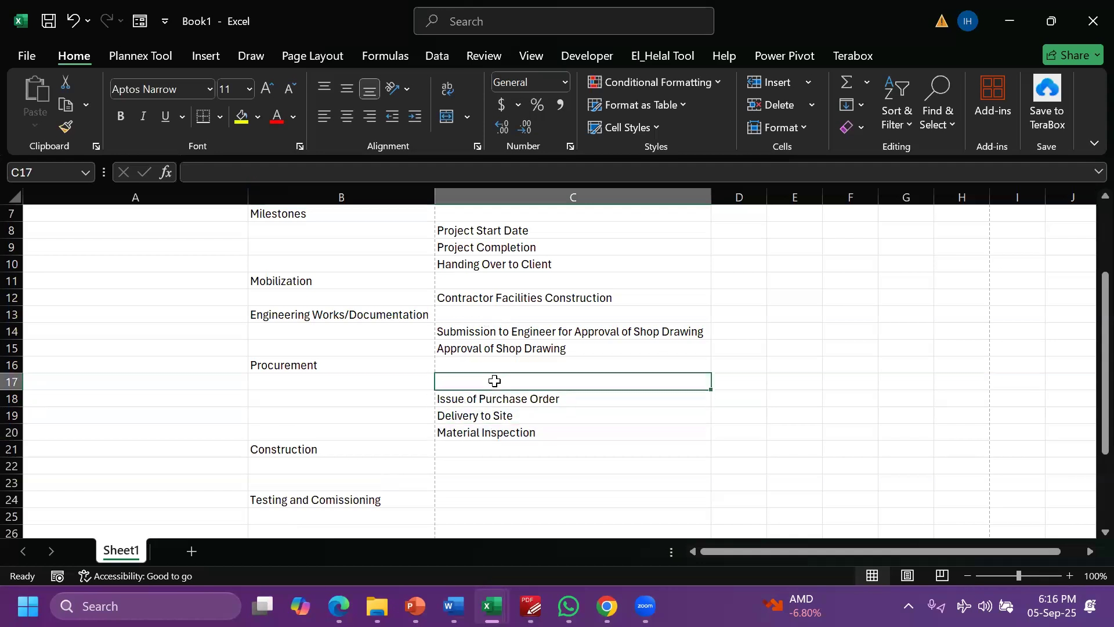
click(13, 383)
right_click(12, 383)
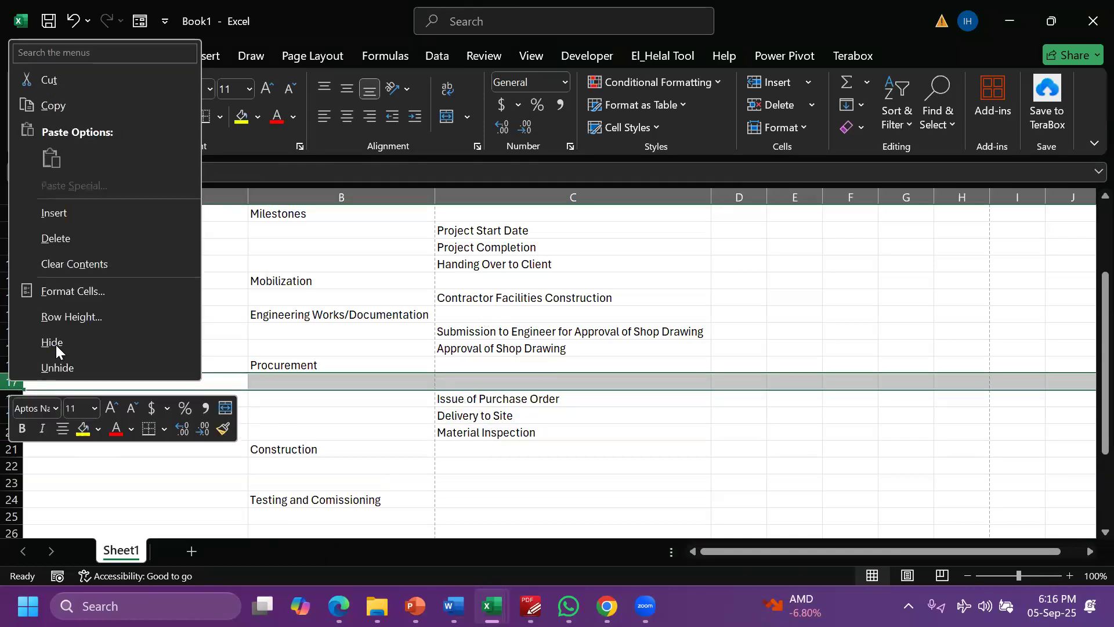
click(67, 239)
click(525, 415)
click(497, 366)
shift+click(497, 419)
Delete the empty rows 24 and 25 between Testing and Comissioning and Demobilization
scroll(355, 480, down, 3)
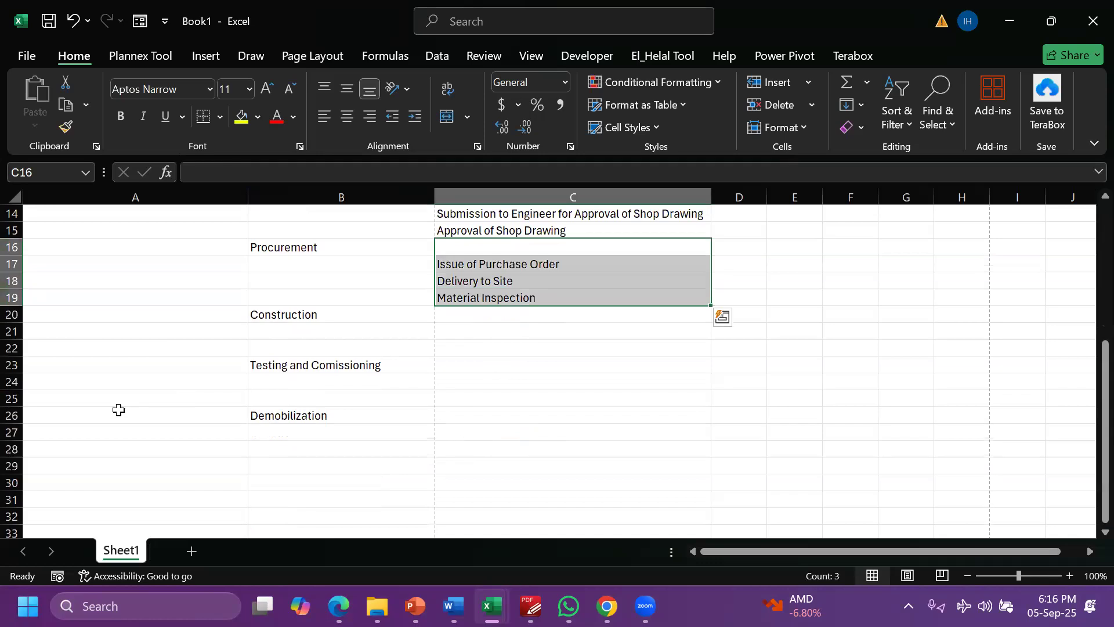
drag(24, 382, 18, 398)
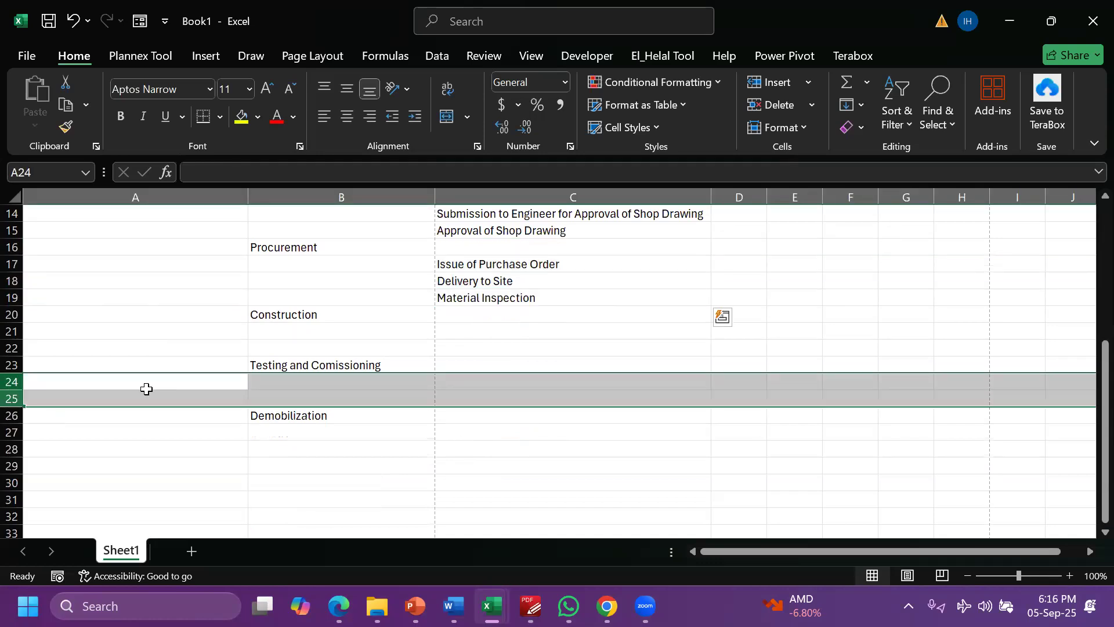
right_click(148, 390)
click(194, 246)
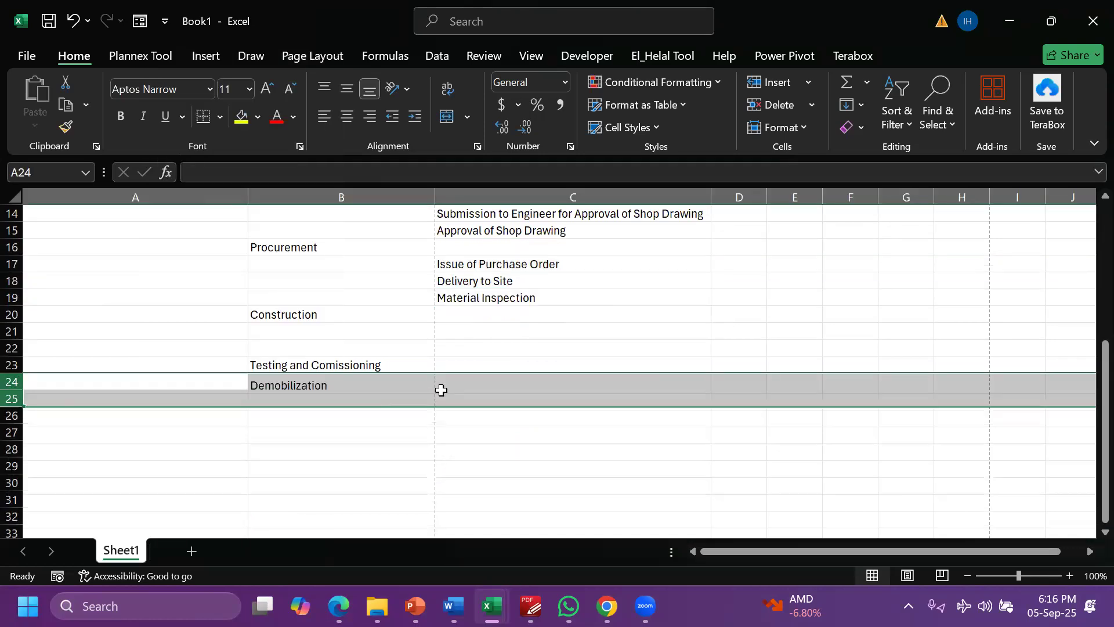
Insert an empty row directly below Testing and Comissioning and enter "Completion of the Project" in C24
click(497, 400)
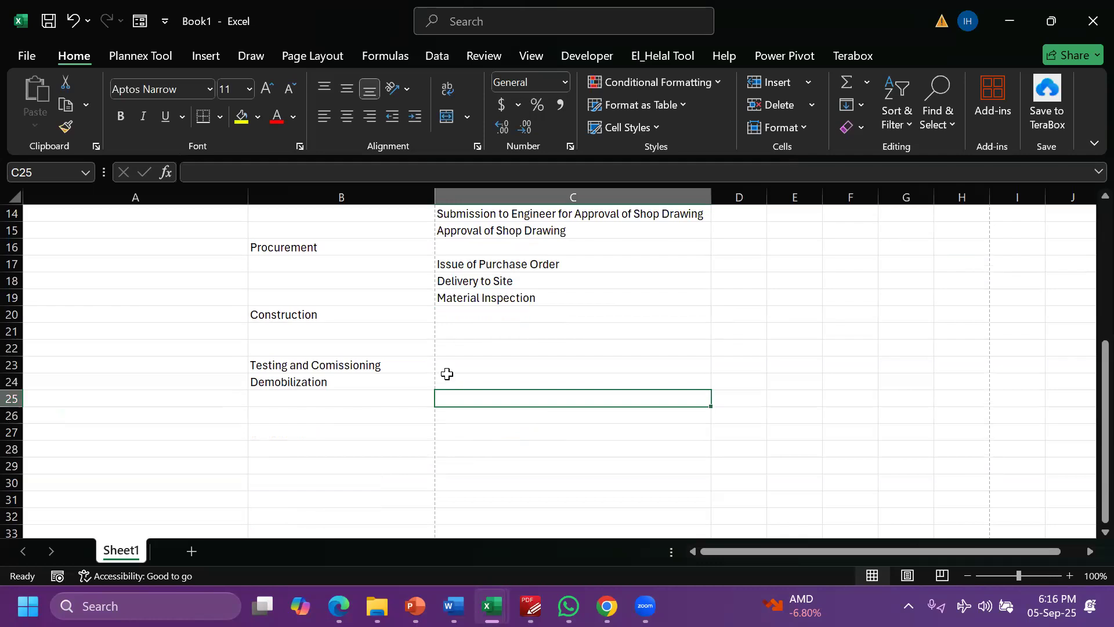
right_click(13, 382)
click(58, 216)
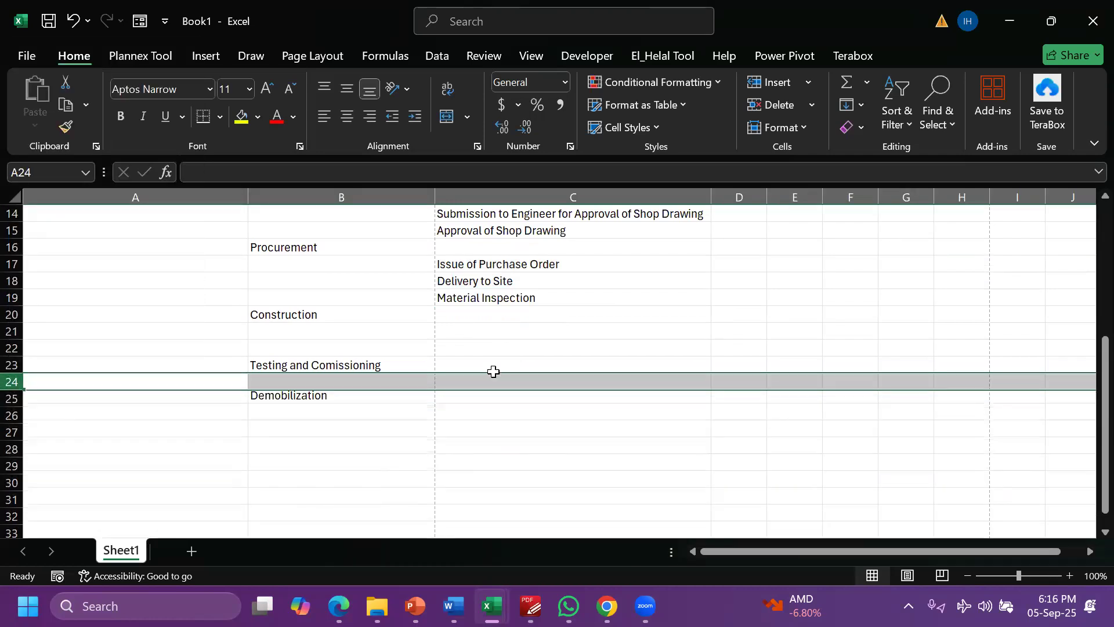
click(476, 384)
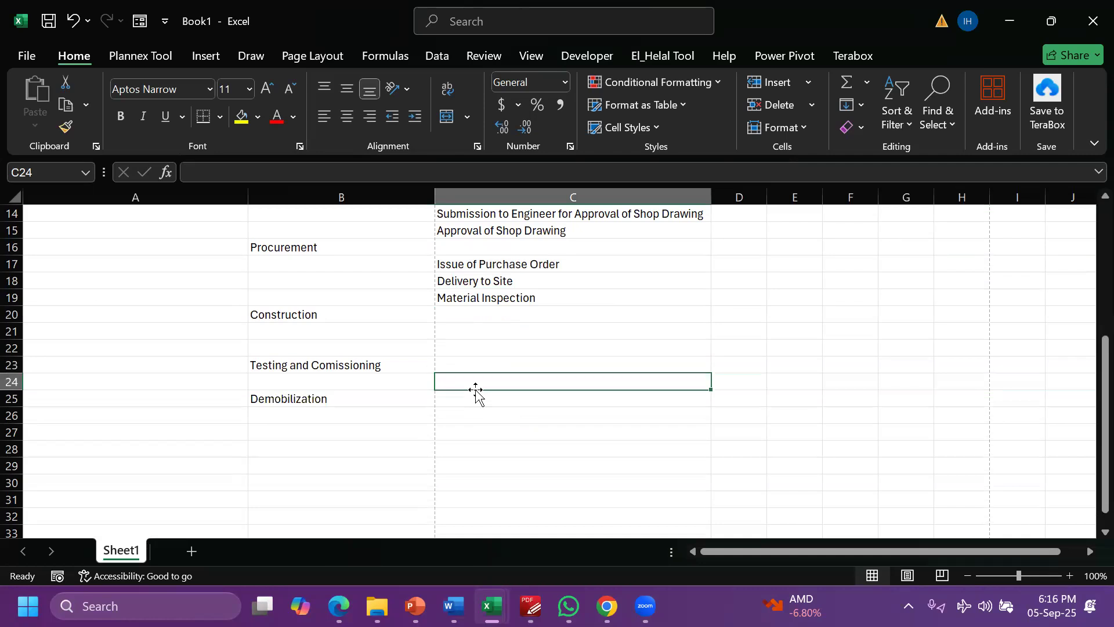
text(Completion of the Project)
key(Return)
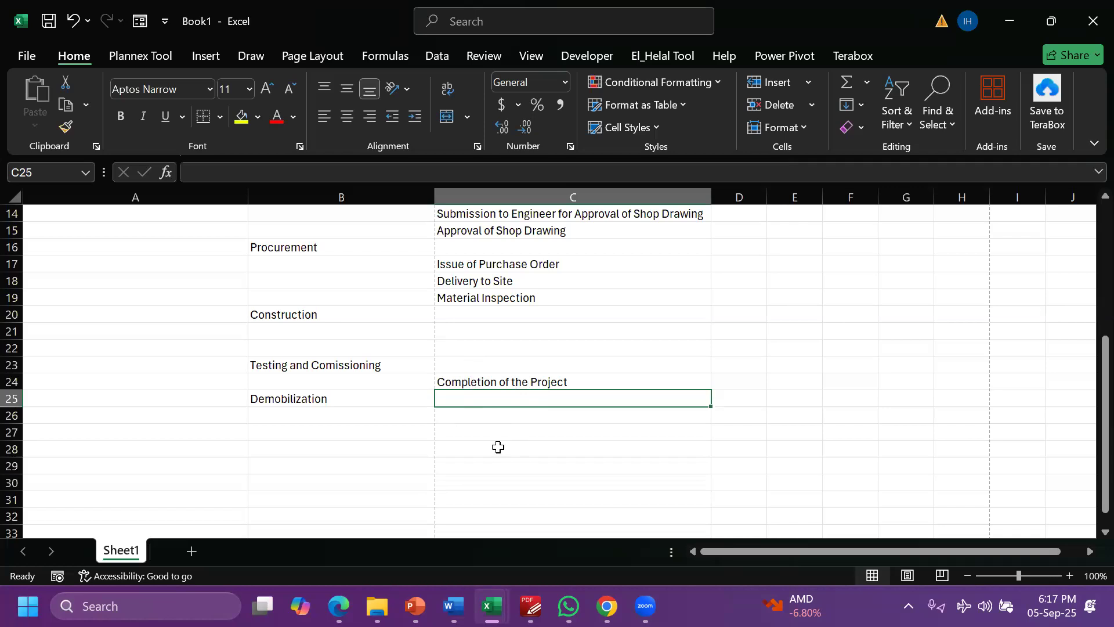
Enter "Demobilization of the Contractor" in C26 as the Level 3 item under Demobilization
click(487, 415)
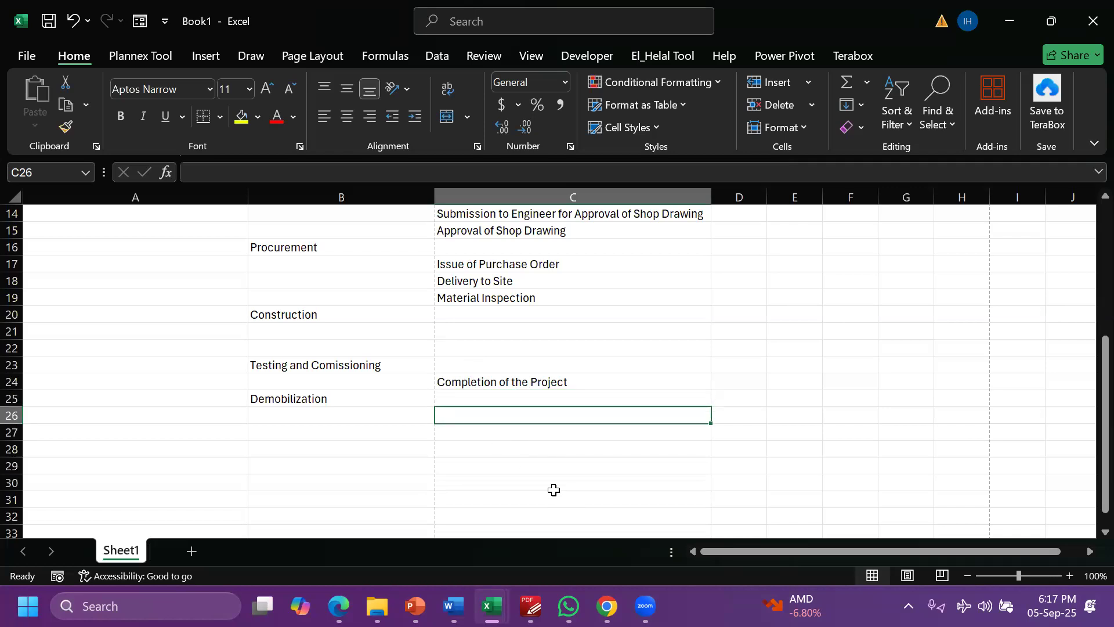
text(Contruction)
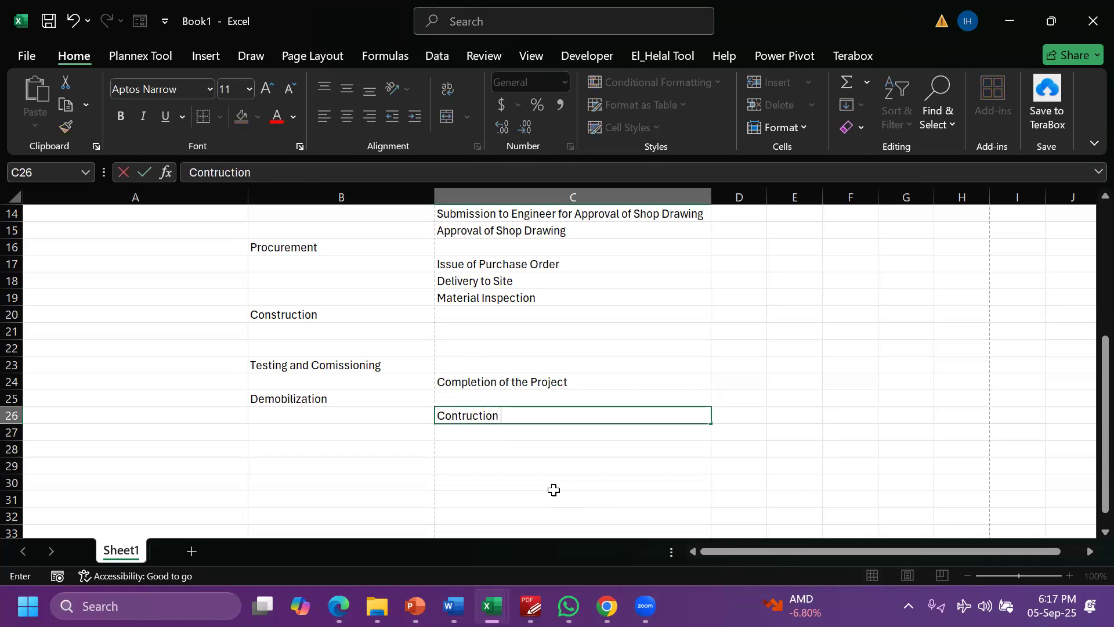
key(BackSpace)
key(BackSpace)
key(BackSpace)
key(BackSpace)
key(BackSpace)
key(BackSpace)
key(BackSpace)
key(BackSpace)
key(BackSpace)
key(BackSpace)
key(BackSpace)
text(Demobilization of the Contractor)
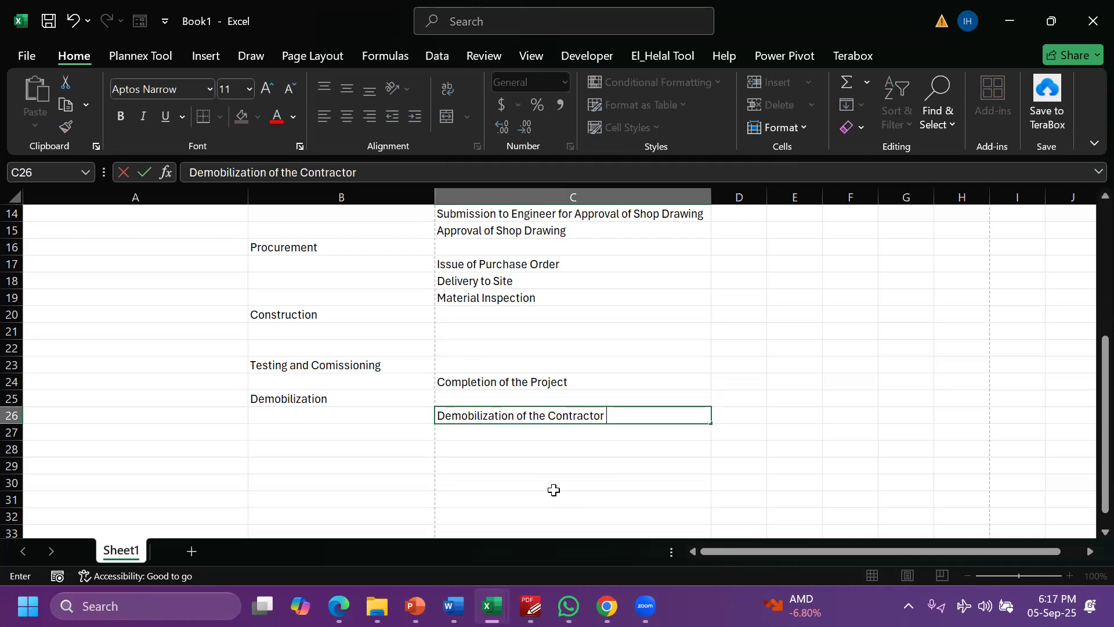
key(Return)
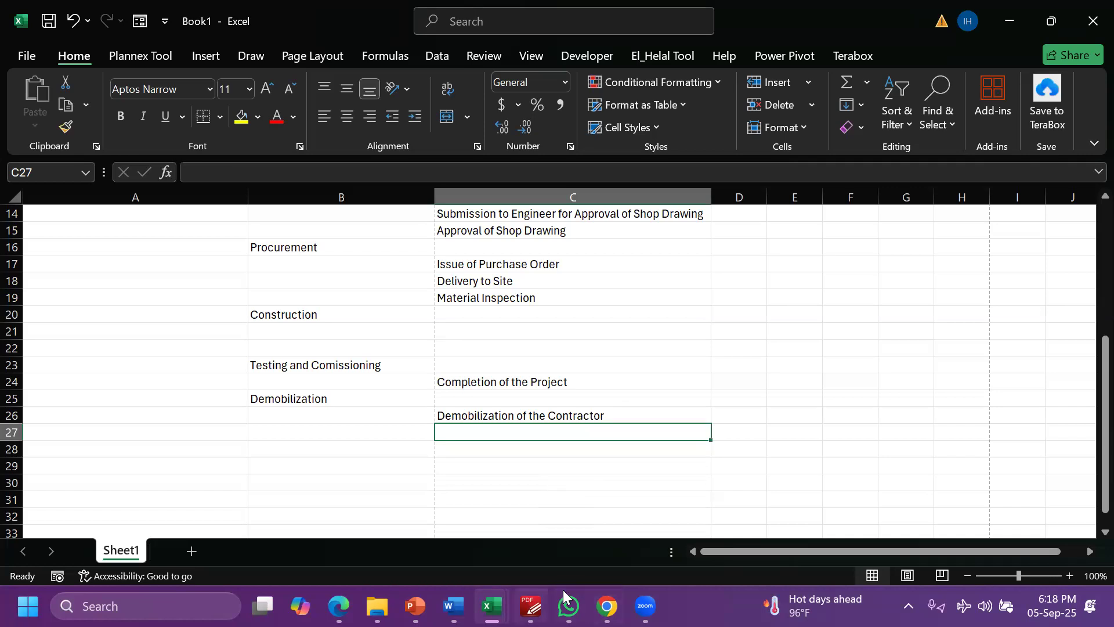
Switch to the Two Storied Building Plan PDF in PDF-XChange Editor and examine the elevations, section and foundation layout
click(530, 605)
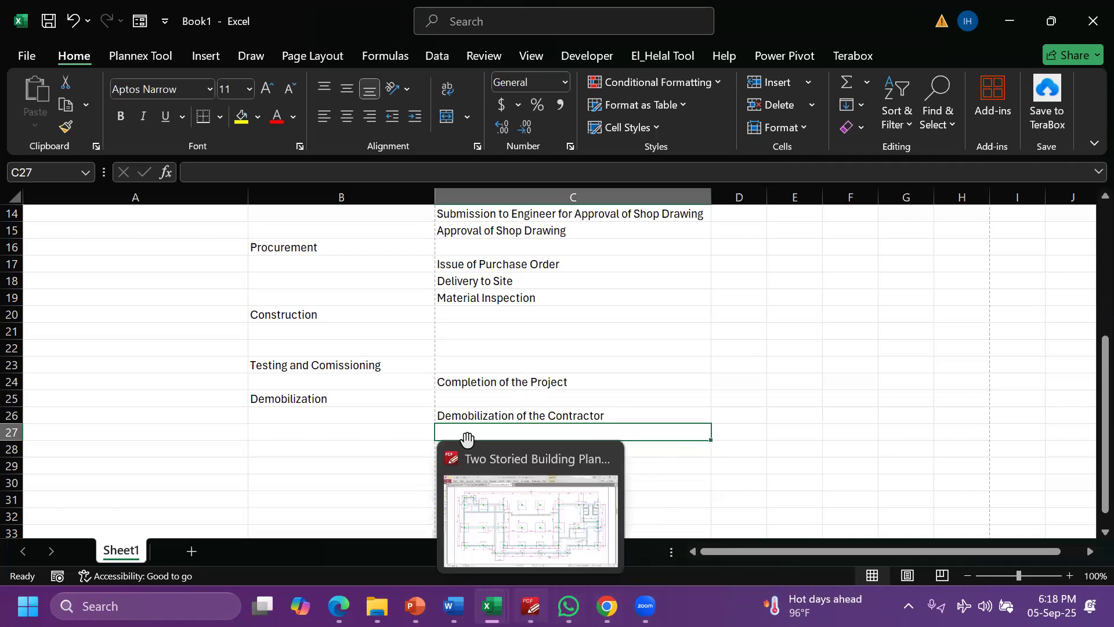
scroll(474, 415, down, 10)
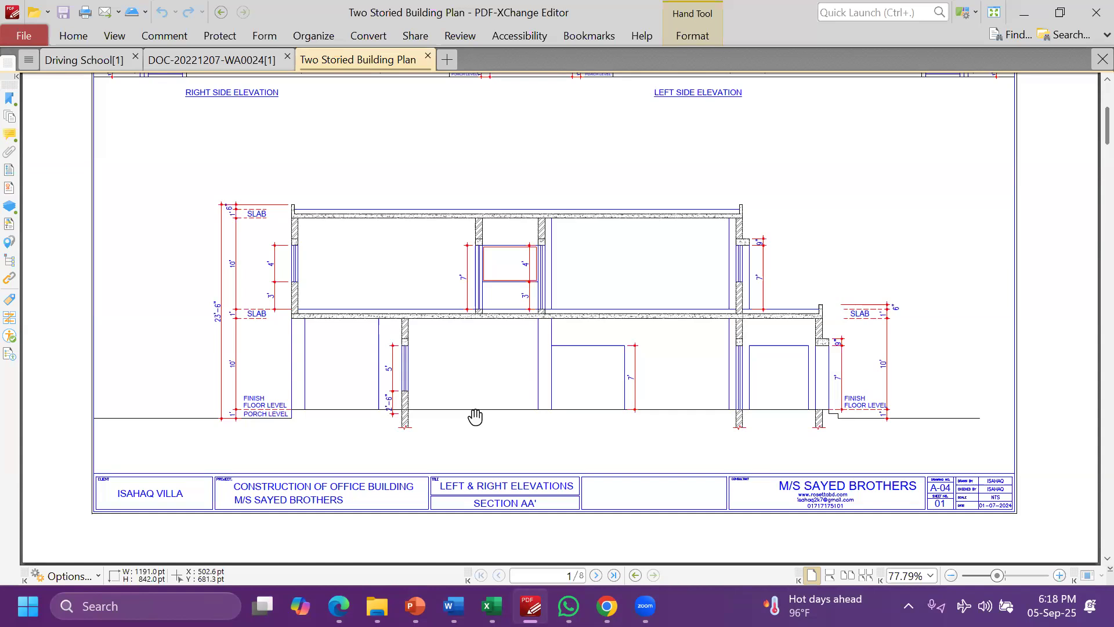
scroll(522, 369, up, 5)
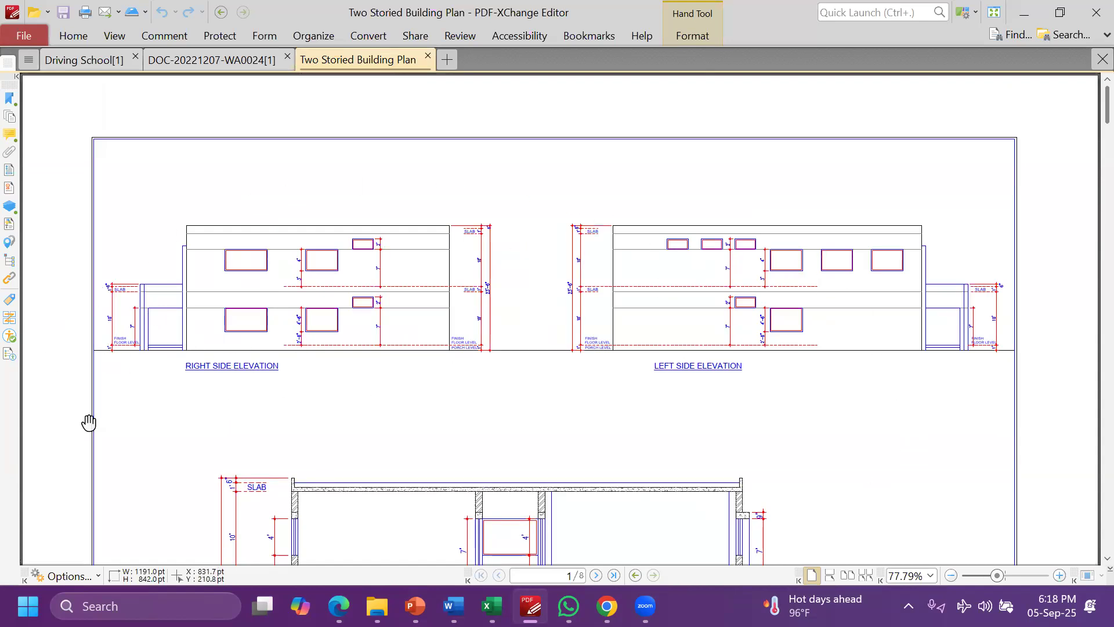
scroll(352, 407, down, 15)
scroll(142, 238, up, 10)
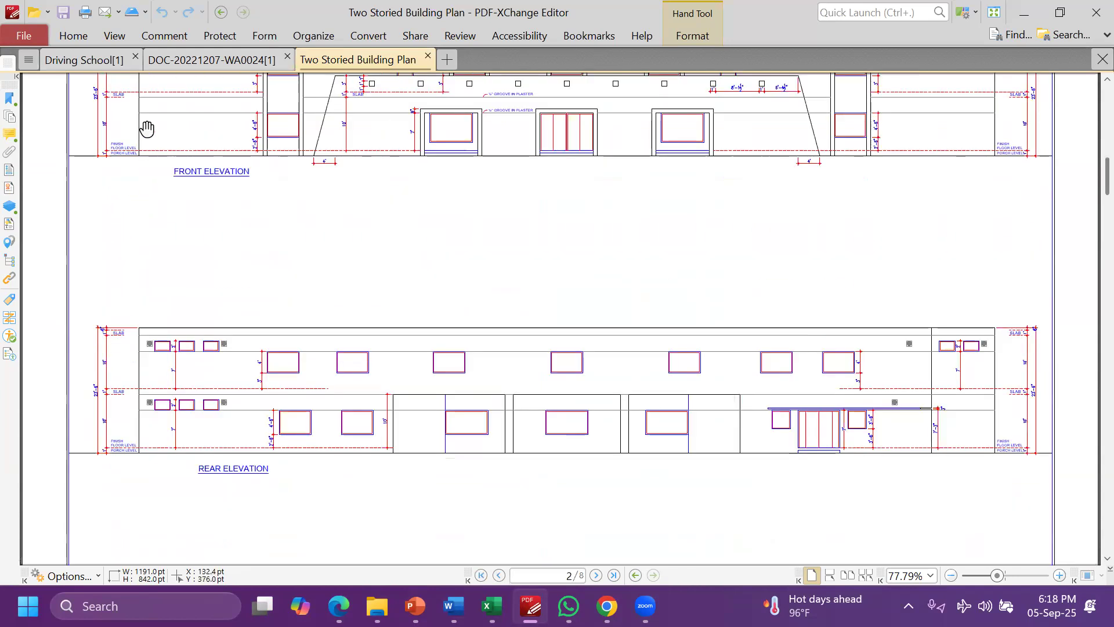
scroll(147, 128, down, 5)
scroll(82, 273, up, 1)
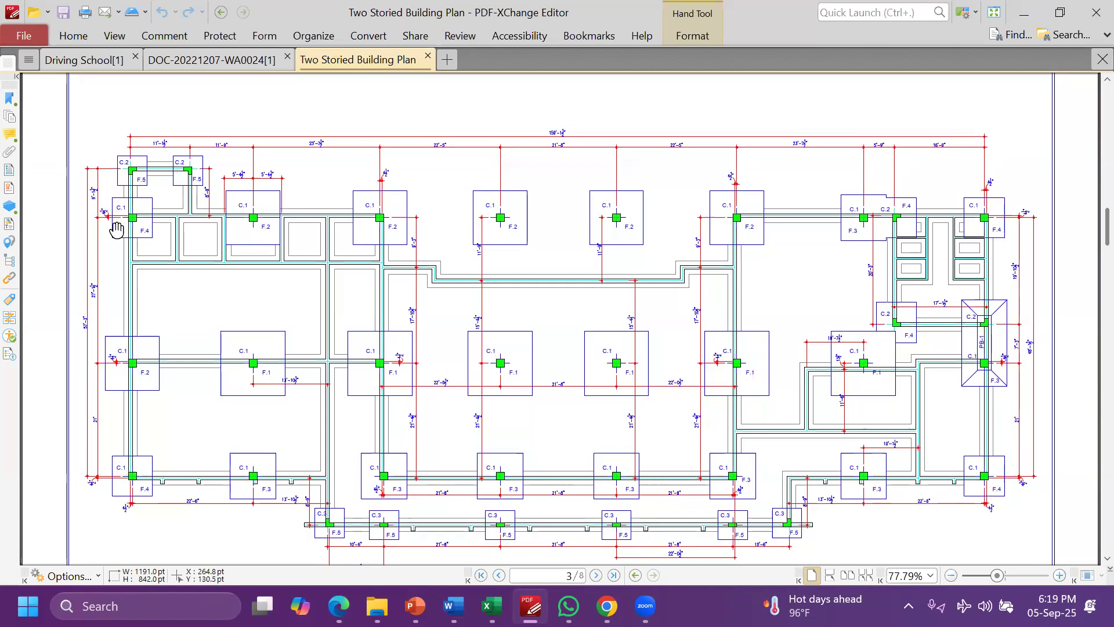
scroll(393, 332, up, 6)
scroll(393, 332, up, 5)
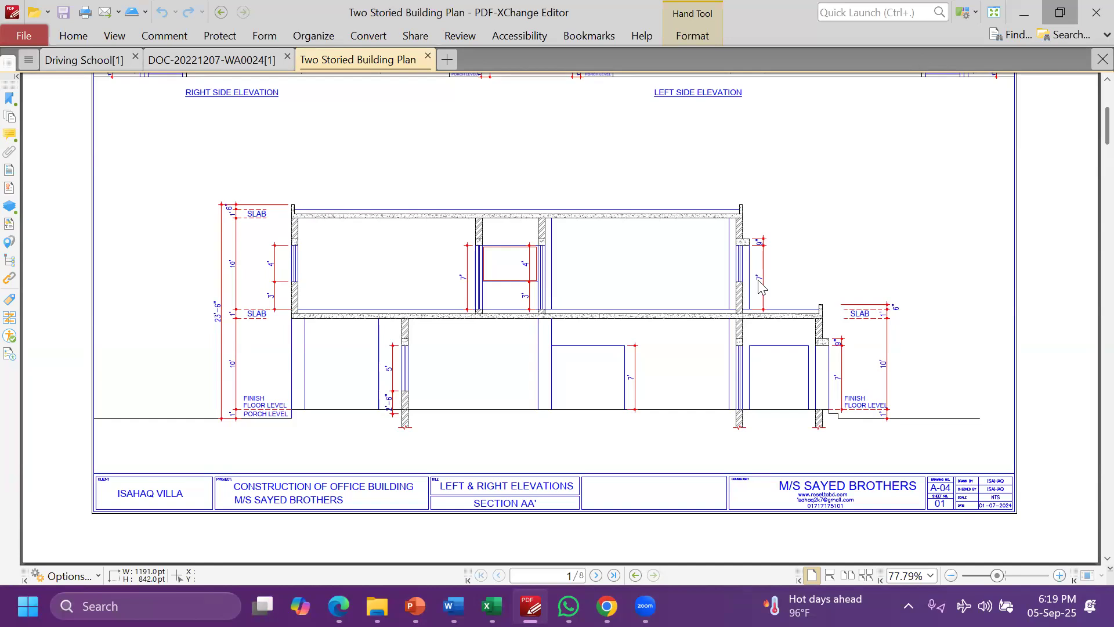
Return to the Book1 workbook in Excel and enter "General Works" in C21 as the first item under Construction
click(487, 605)
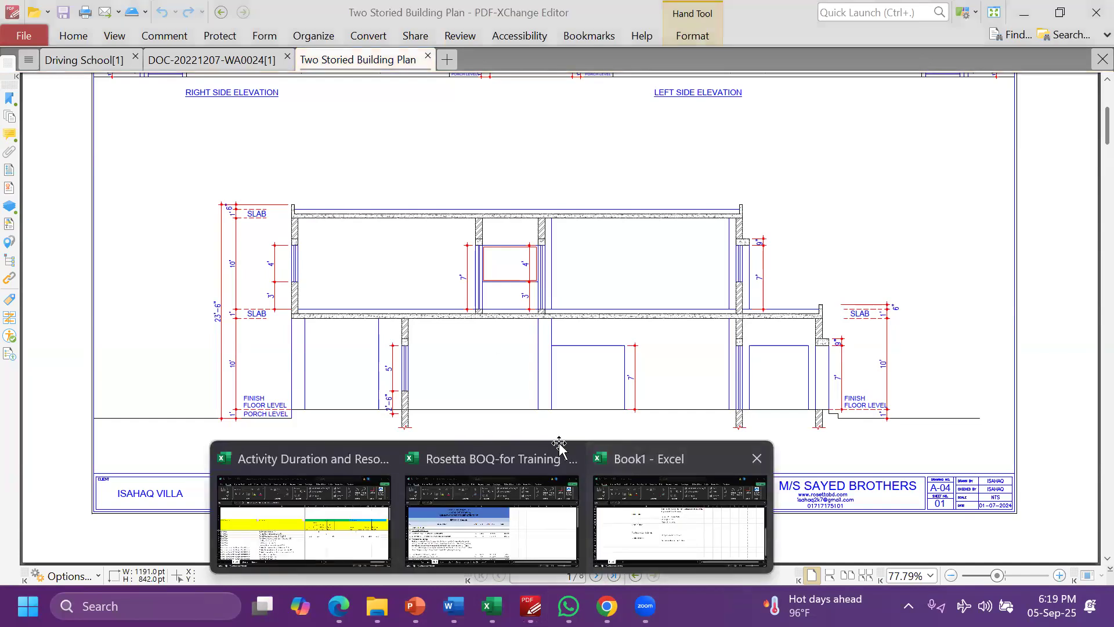
click(667, 499)
click(481, 330)
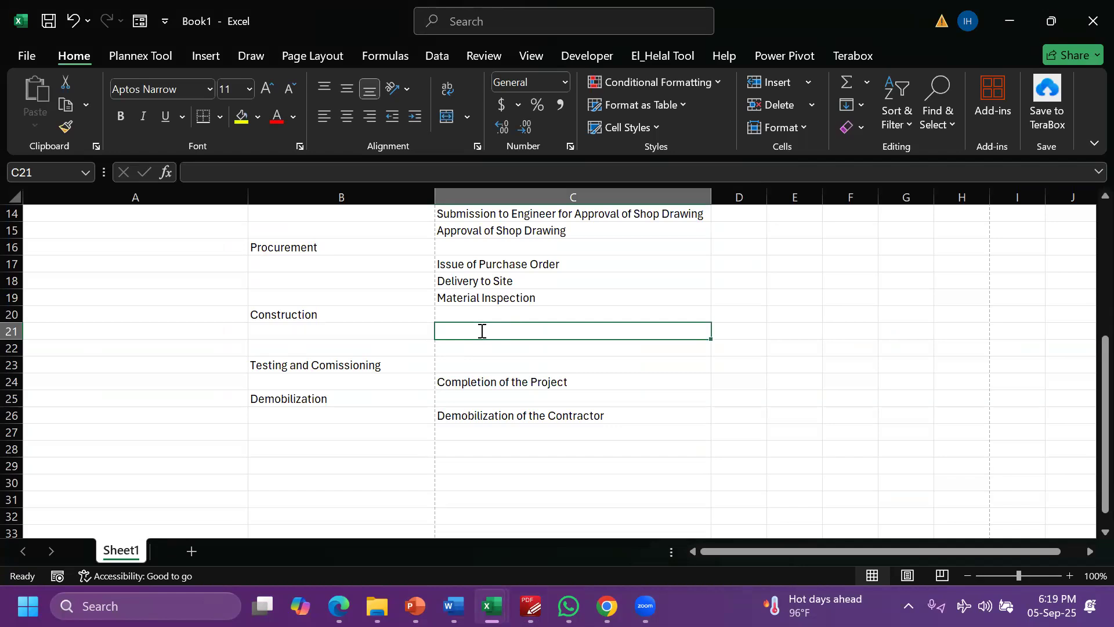
text(Genereal)
key(BackSpace)
key(BackSpace)
key(BackSpace)
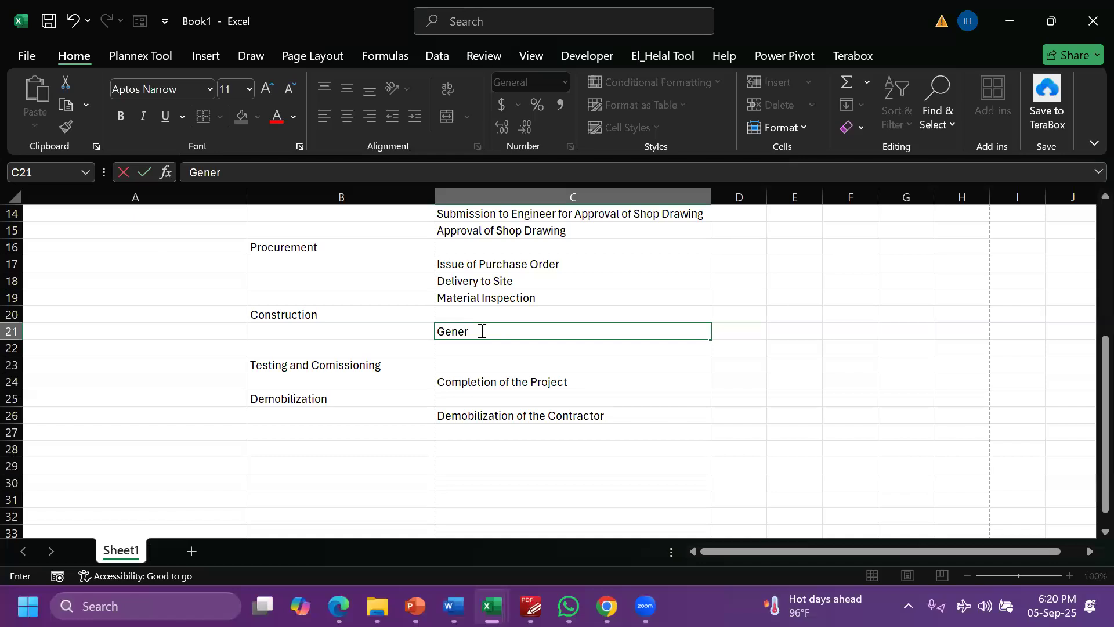
text(al Works)
key(Return)
Insert three more empty rows starting at row 22, directly below General Works
drag(11, 348, 41, 378)
right_click(44, 374)
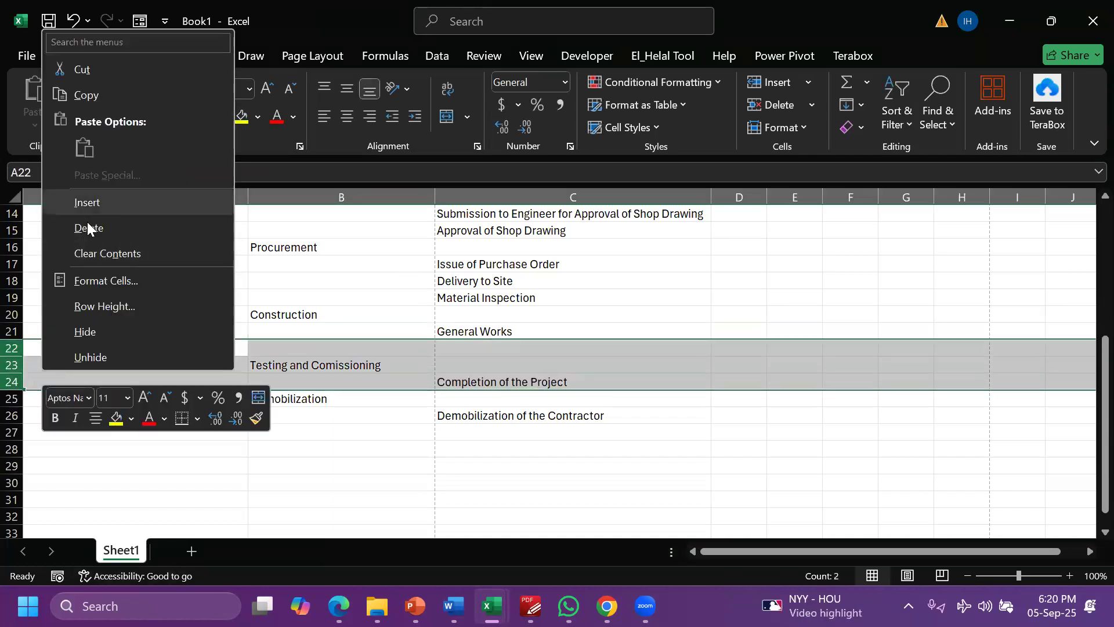
click(87, 202)
Enter "Ground Floor Works" in C22, directly below General Works under Construction
click(491, 351)
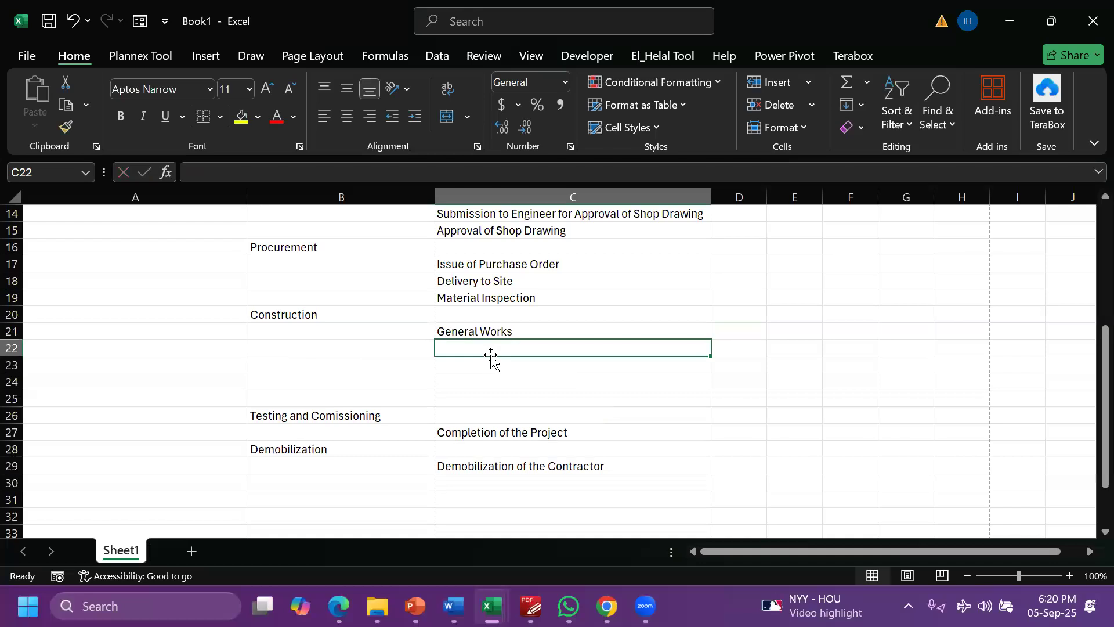
text(Ground)
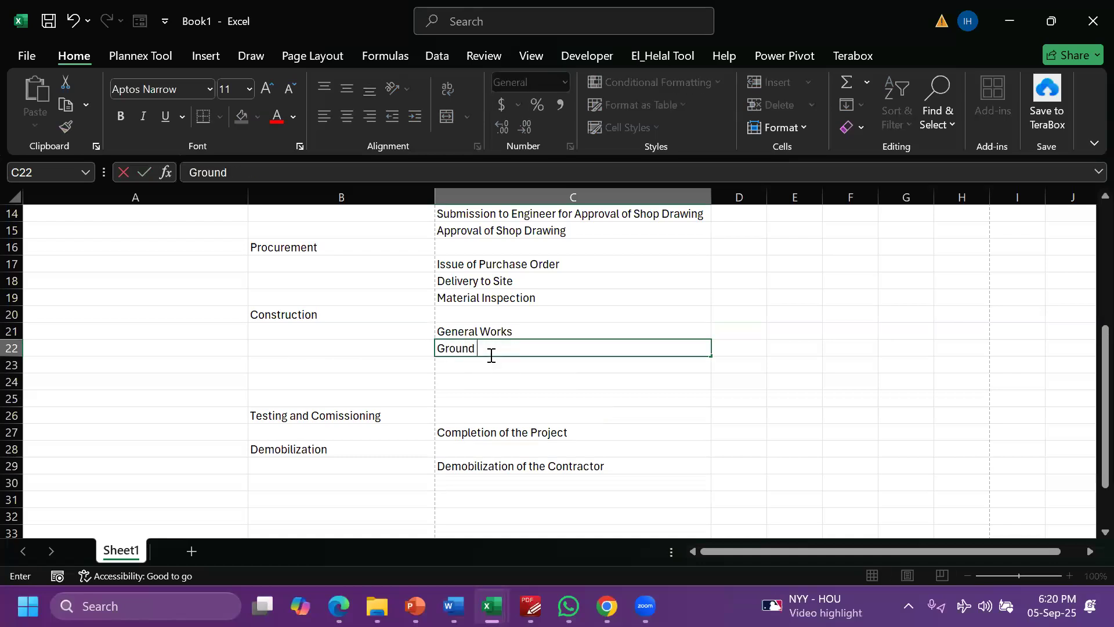
text( Floow)
mouse_move(569, 606)
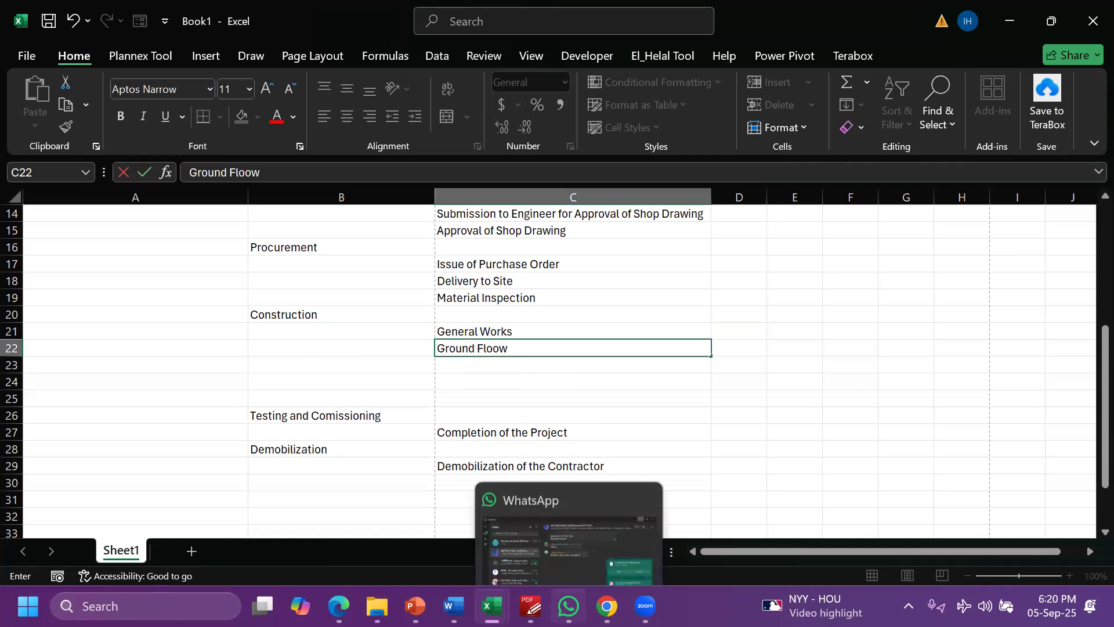
key(BackSpace)
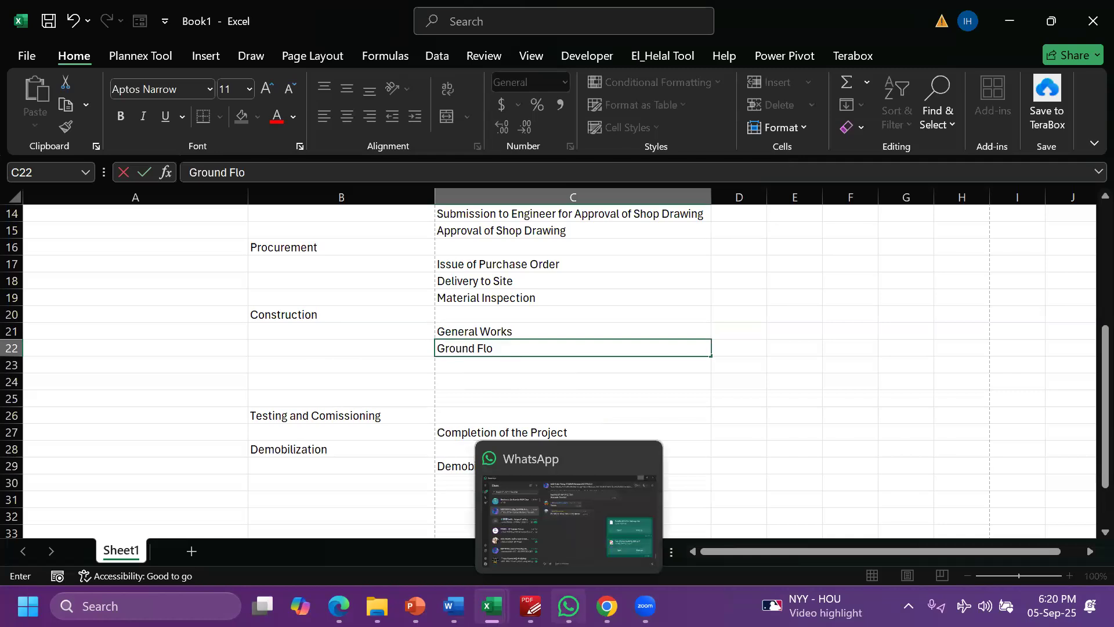
text(r Works)
key(Return)
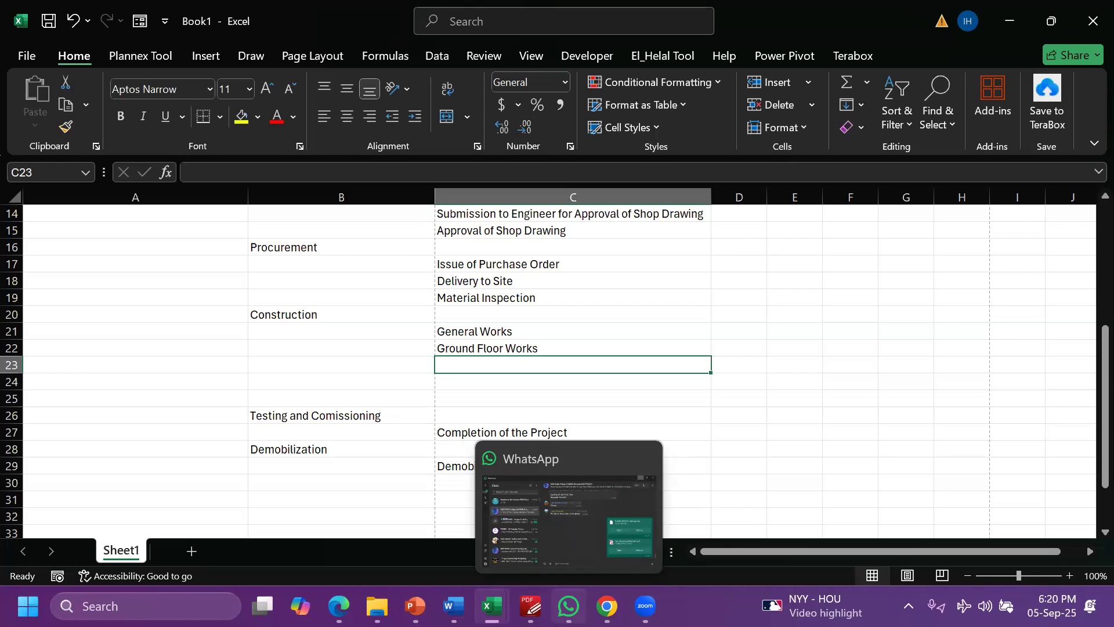
Enter "First Floor Works" in C23 as the next Level 3 item under Construction
text(Frist)
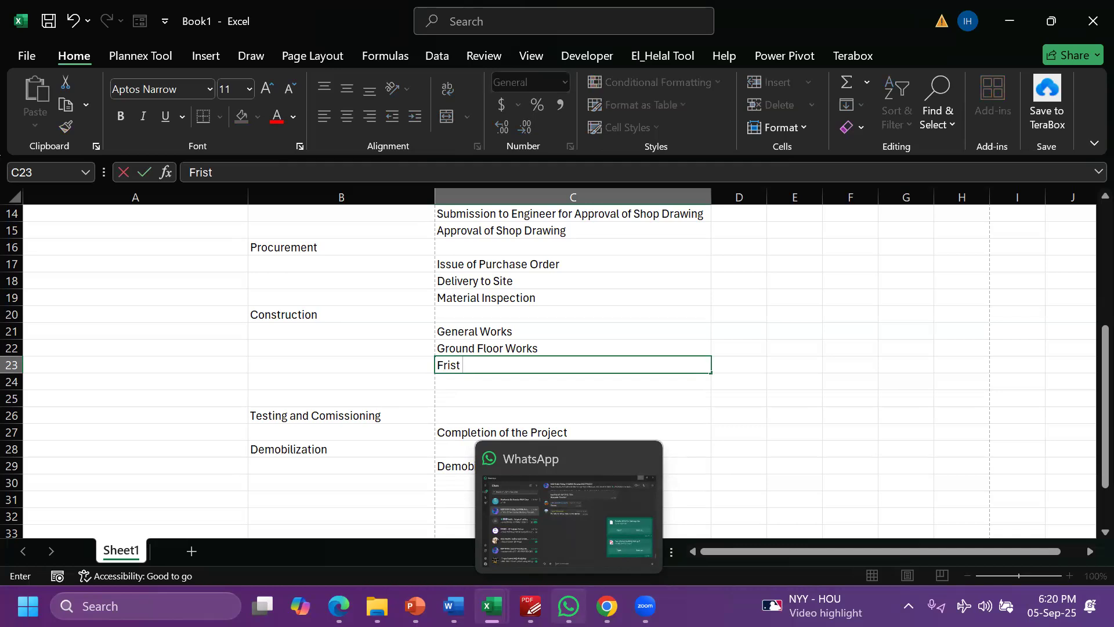
key(BackSpace)
key(BackSpace)
text(irst Floor Works)
key(Return)
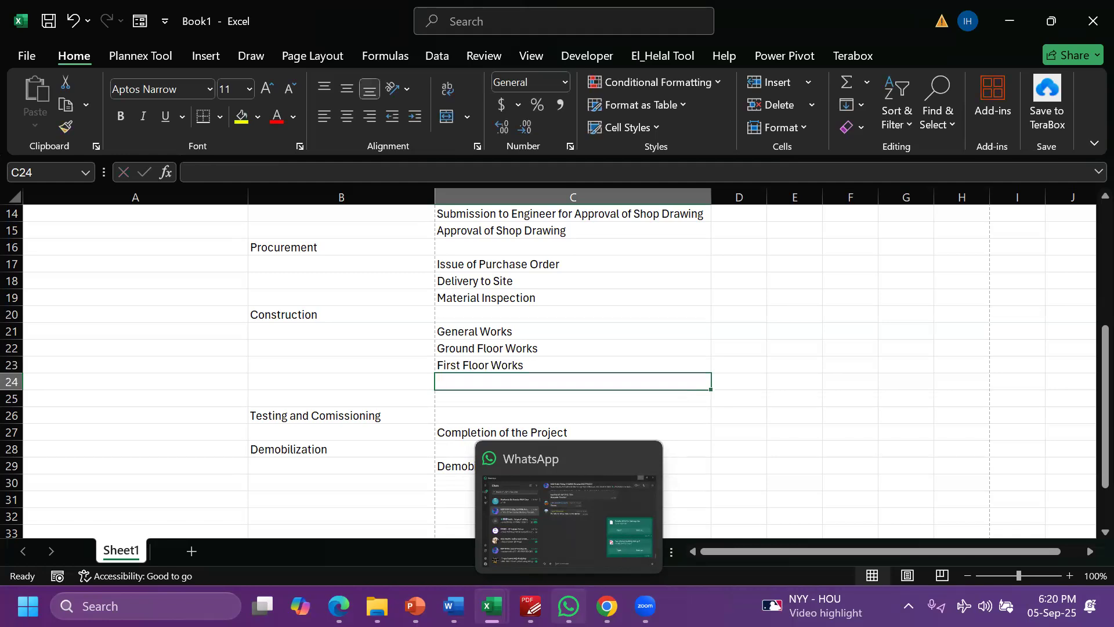
Enter "Roof Top" in C24 below First Floor Works and switch from WhatsApp back to the Book1 workbook in Excel
text(Roof Top)
key(Return)
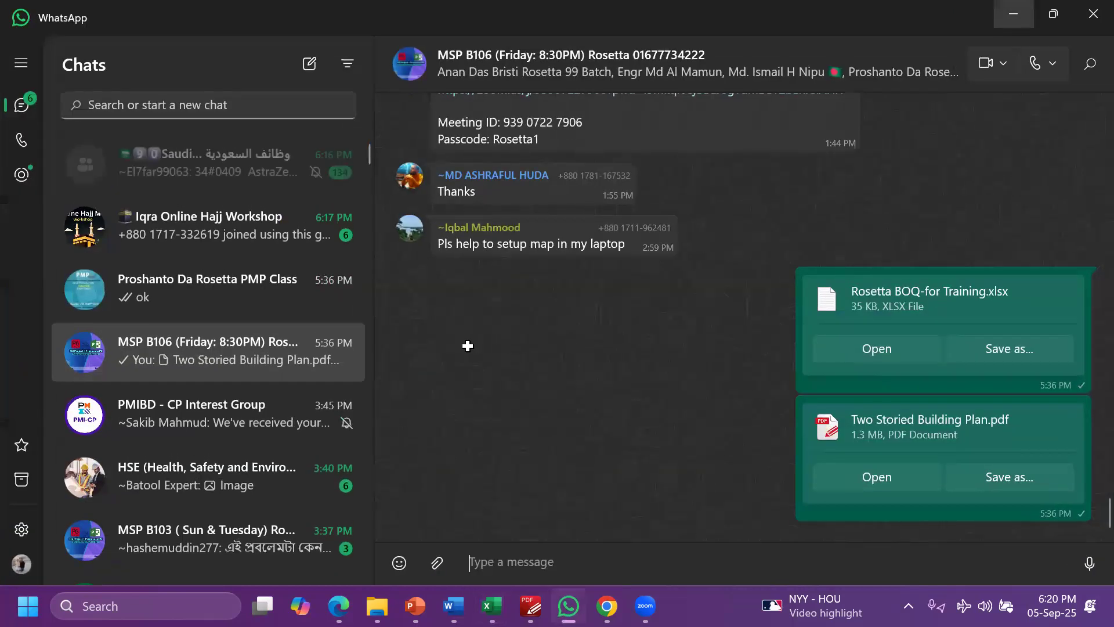
click(492, 606)
click(533, 332)
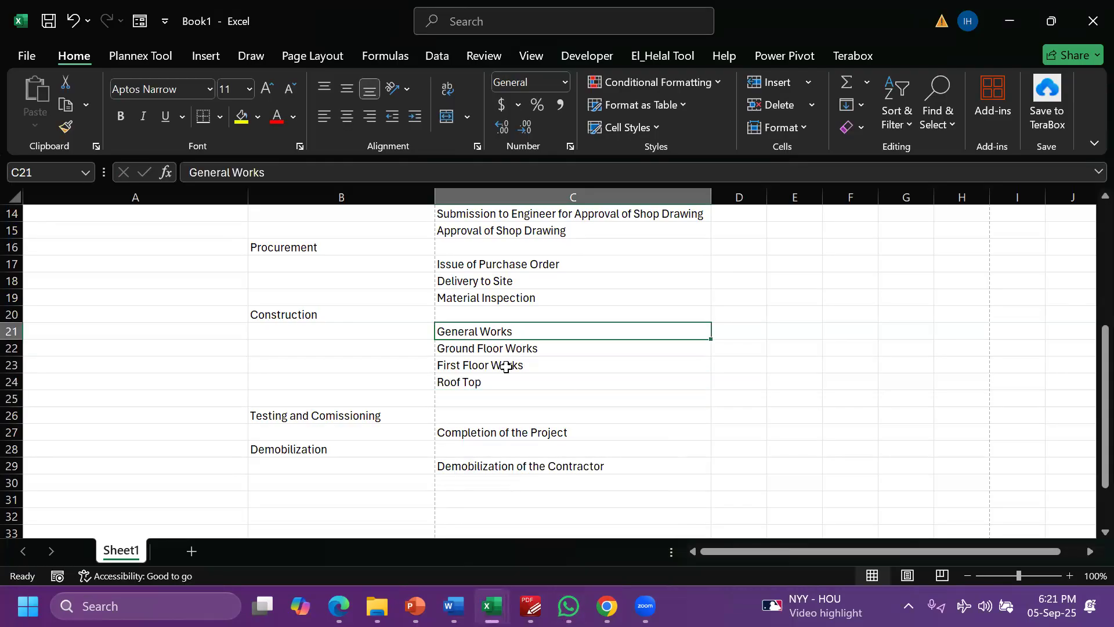
click(512, 348)
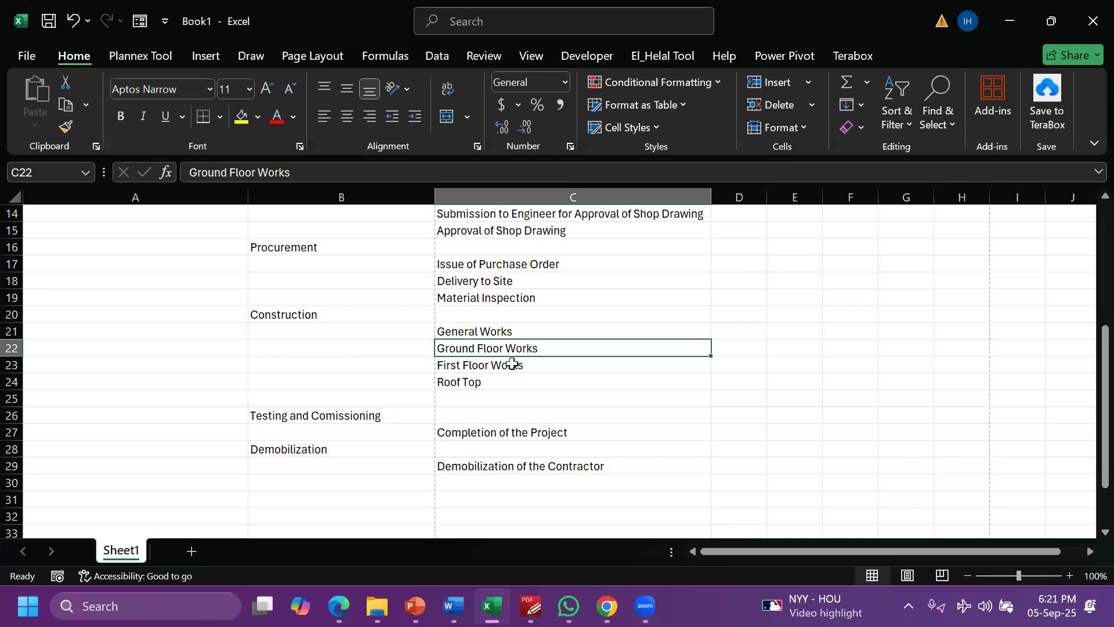
Insert three empty rows between Ground Floor Works and First Floor Works, and narrow column C
drag(12, 365, 180, 386)
right_click(179, 385)
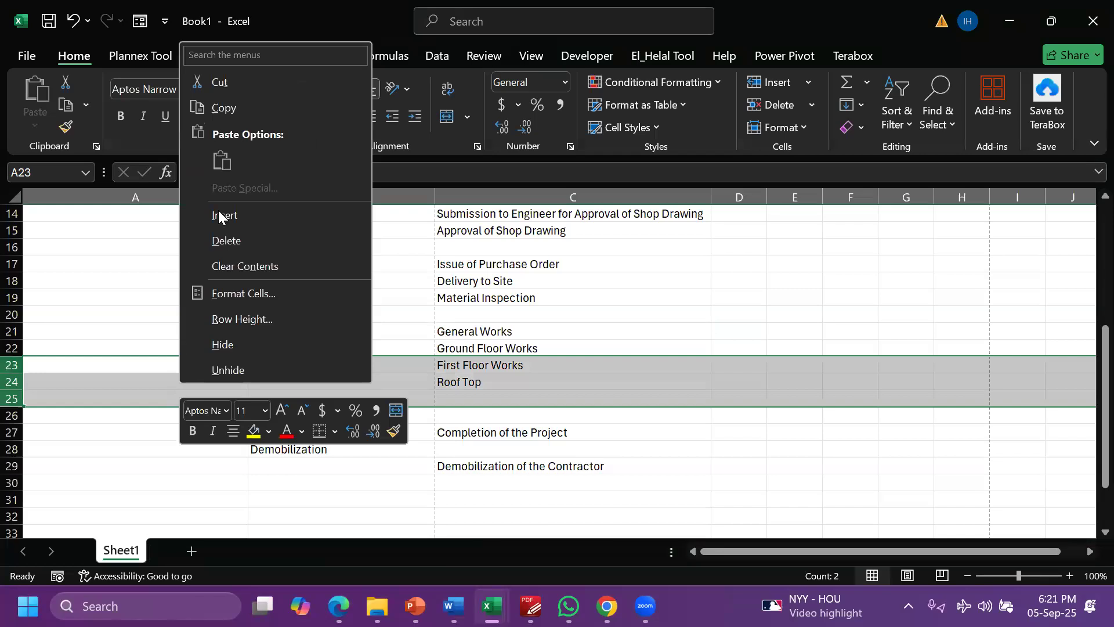
click(219, 219)
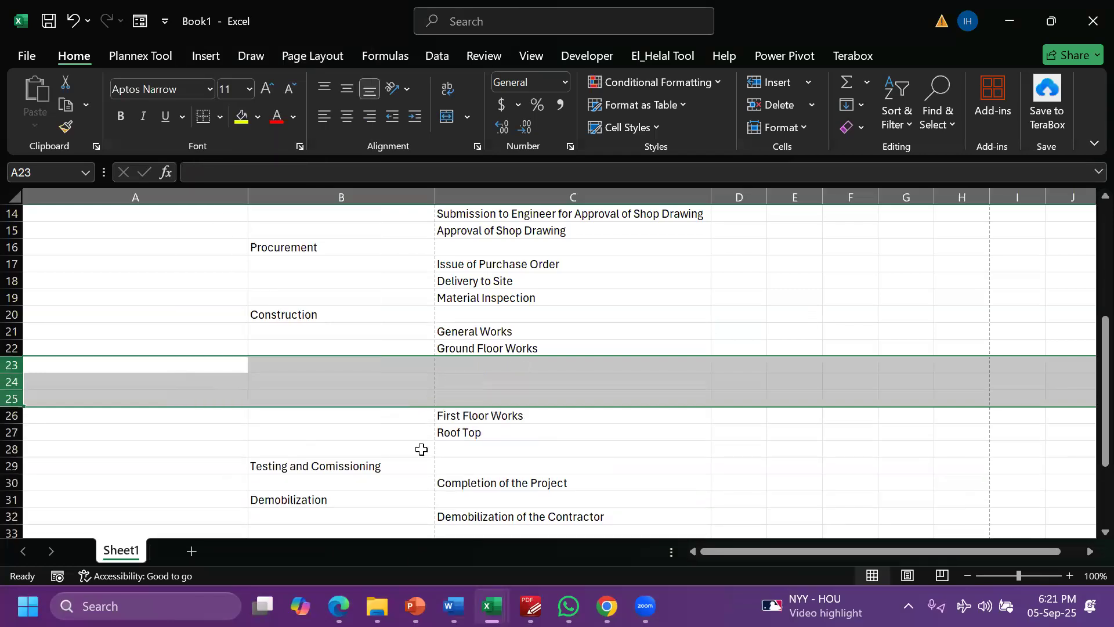
drag(710, 197, 652, 197)
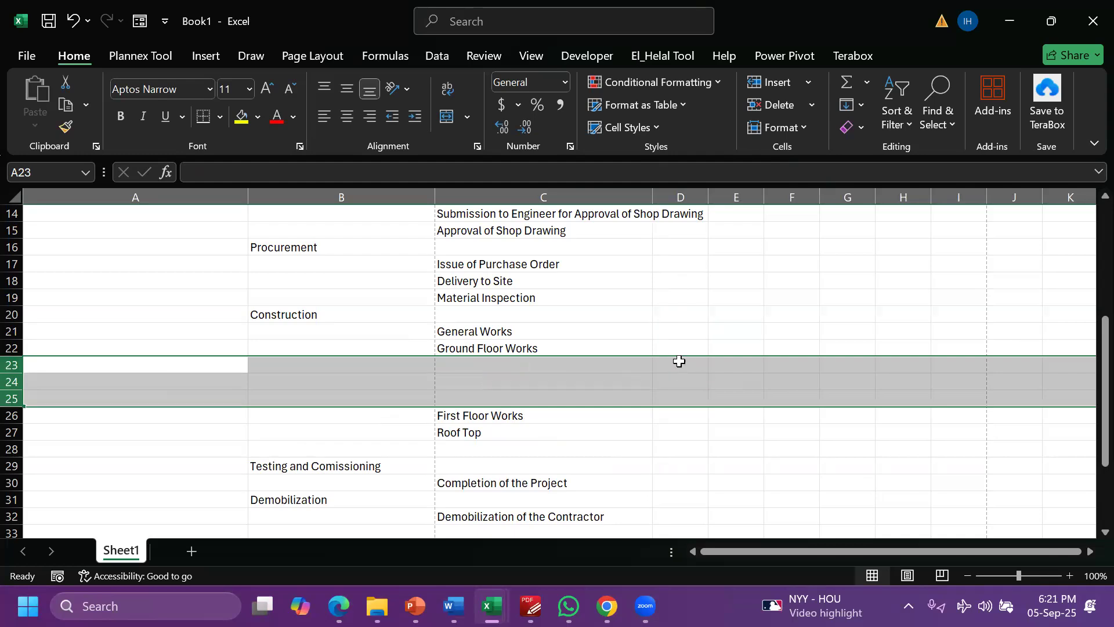
Insert six empty rows between General Works and Ground Floor Works, starting at row 22
click(473, 334)
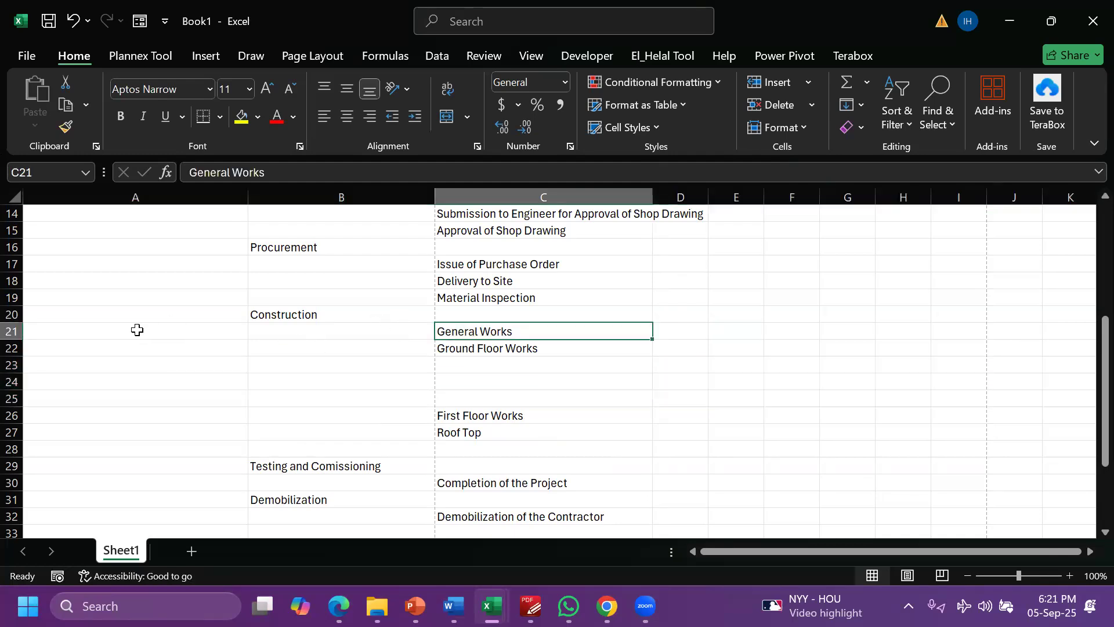
click(12, 348)
right_click(12, 348)
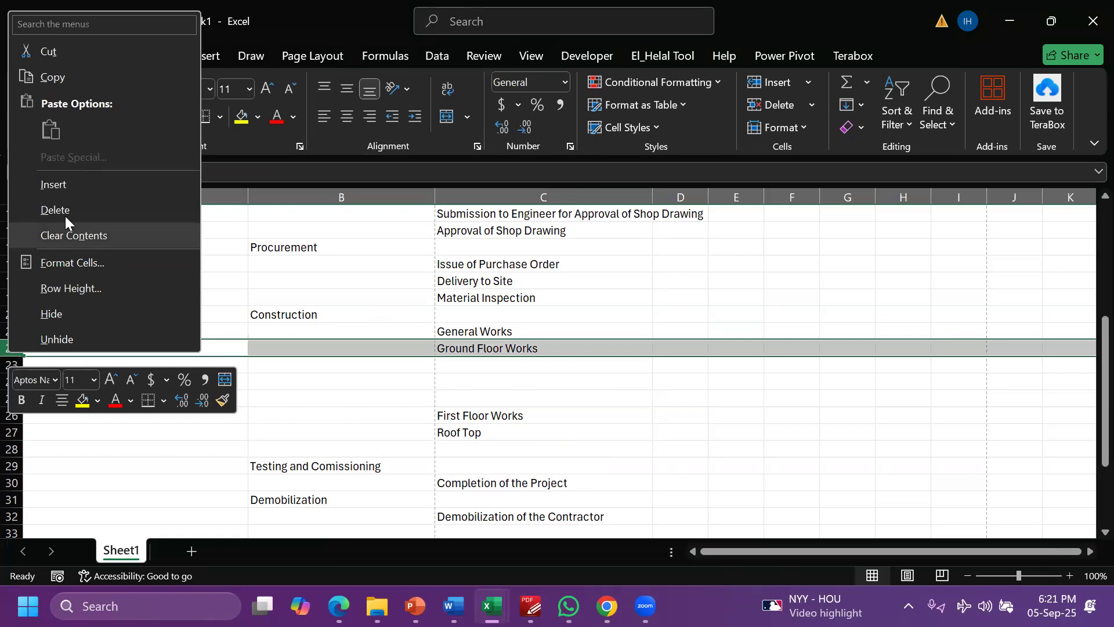
click(61, 184)
drag(12, 348, 90, 413)
right_click(99, 361)
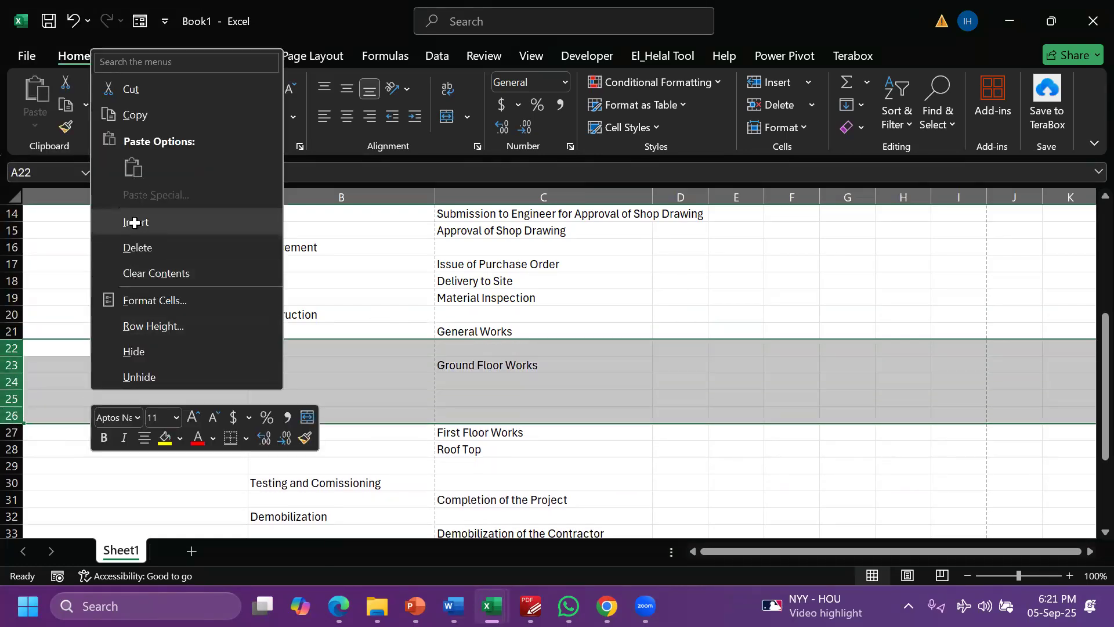
click(135, 221)
Enter "Clearing and Grubing the Construction Area" in D22 as the first Level 4 item under General Works
click(689, 350)
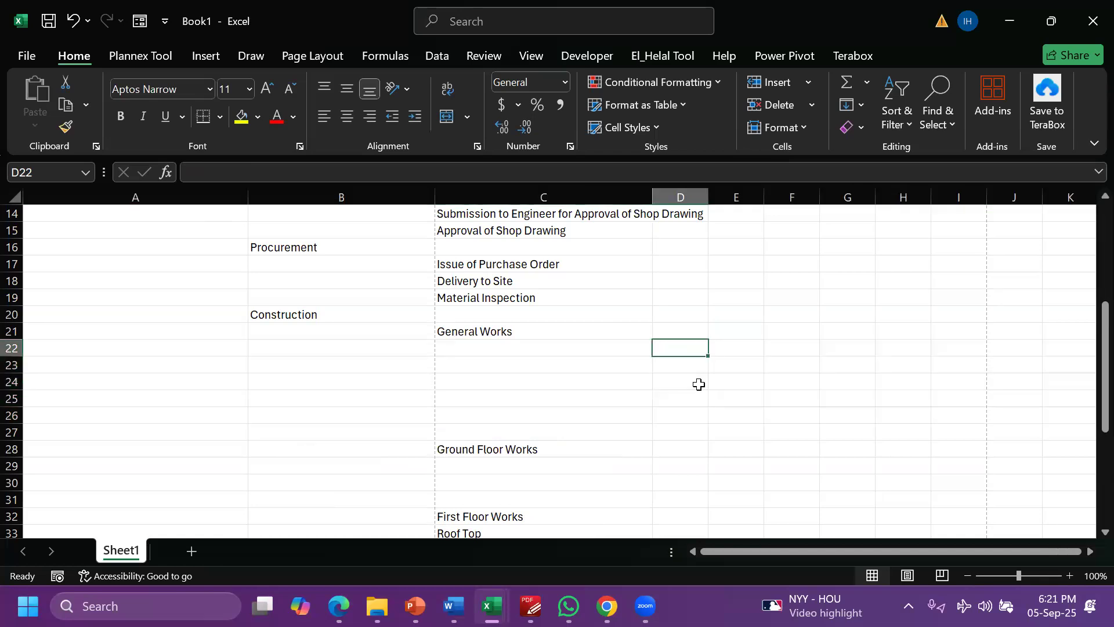
text(Clearin)
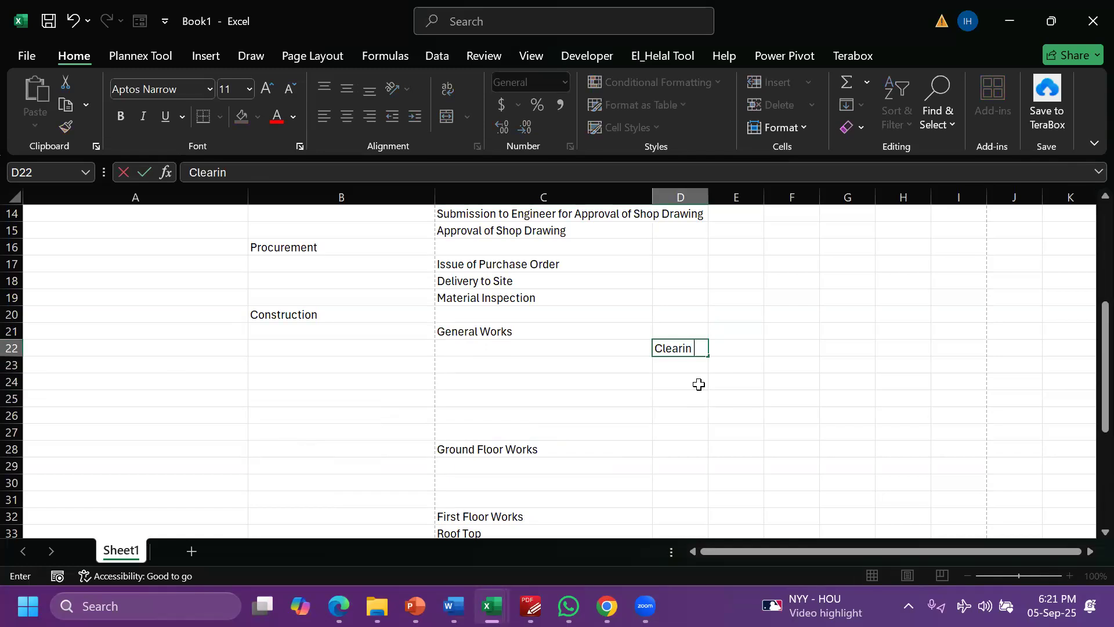
text(g and Grubing the)
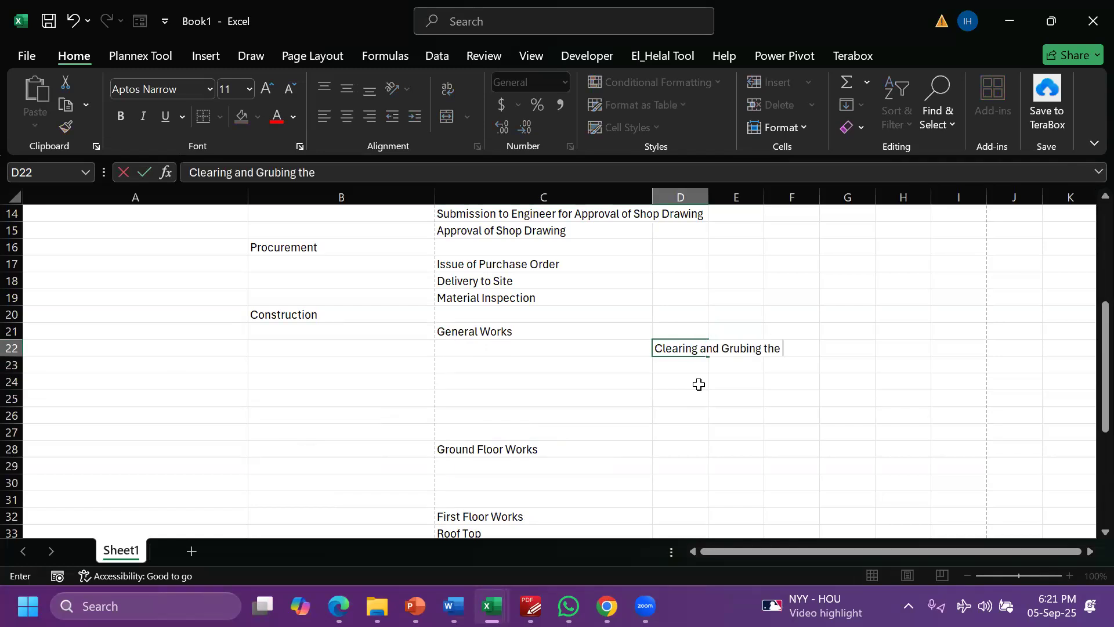
text( Area)
key(Return)
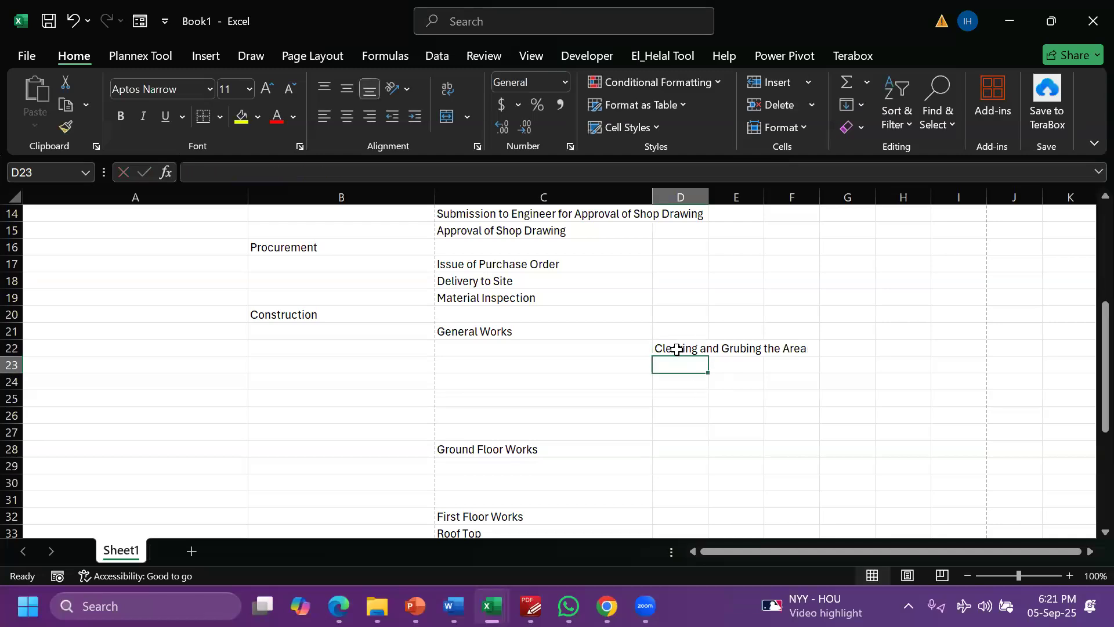
key(Up)
key(F2)
text(Cons)
text(truction)
key(Return)
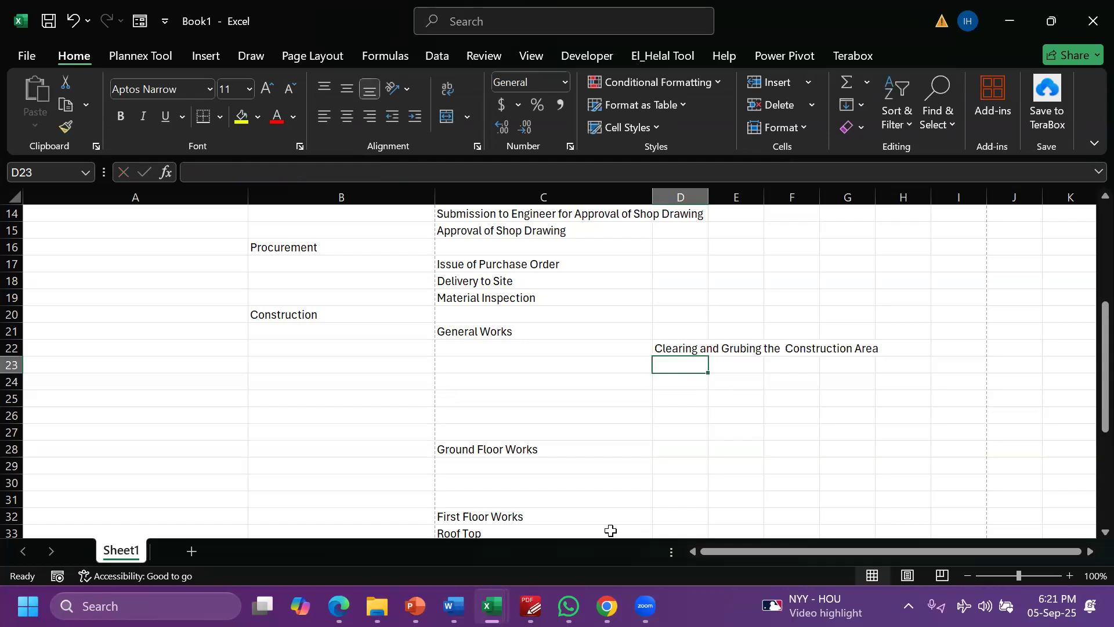
Enter "Providing Building Layout" in D23 as the second Level 4 item under General Works
text(L)
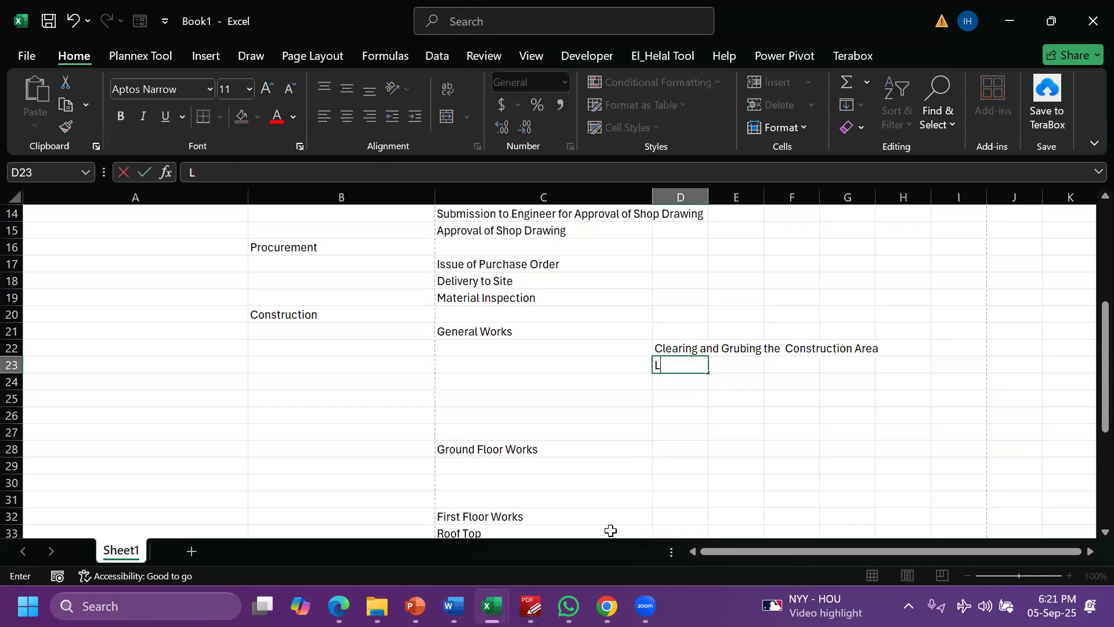
text(Building Layout)
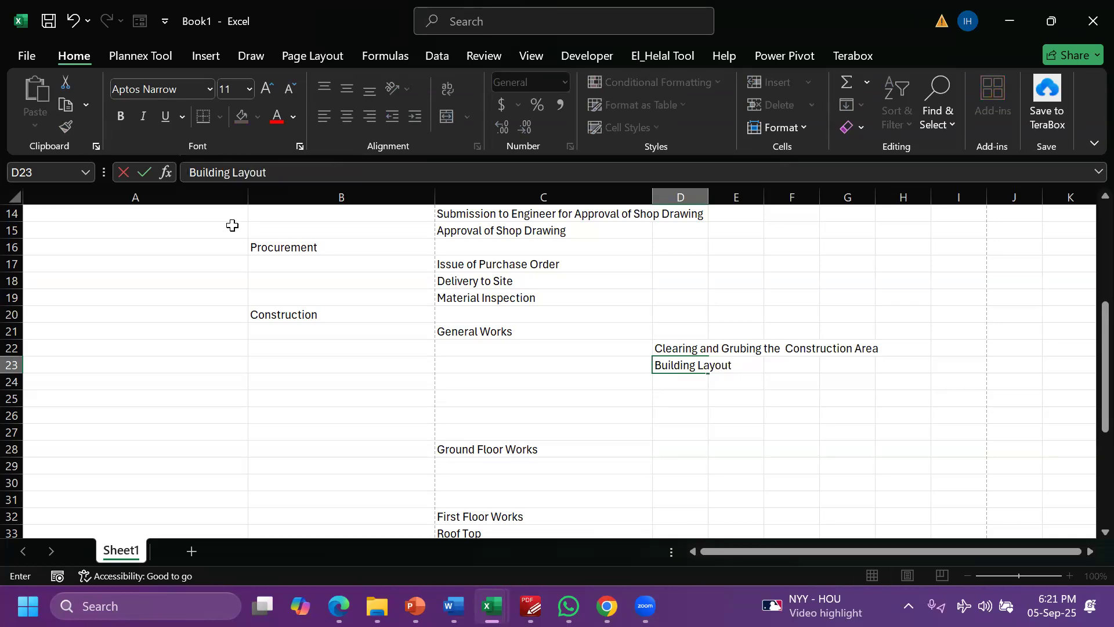
text(Provi)
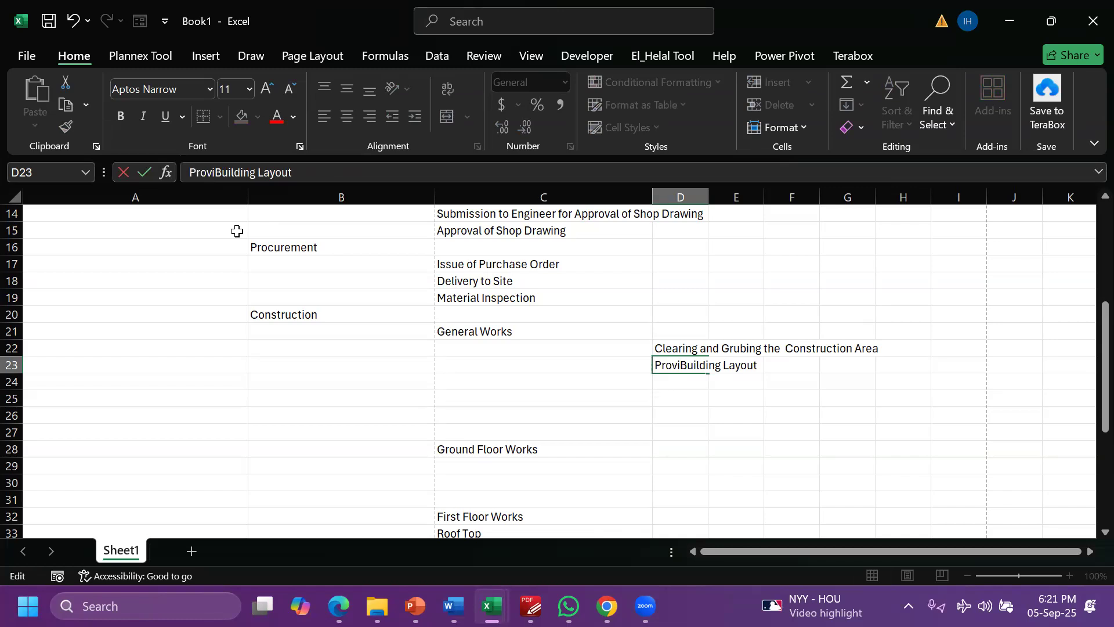
text(ding)
key(Return)
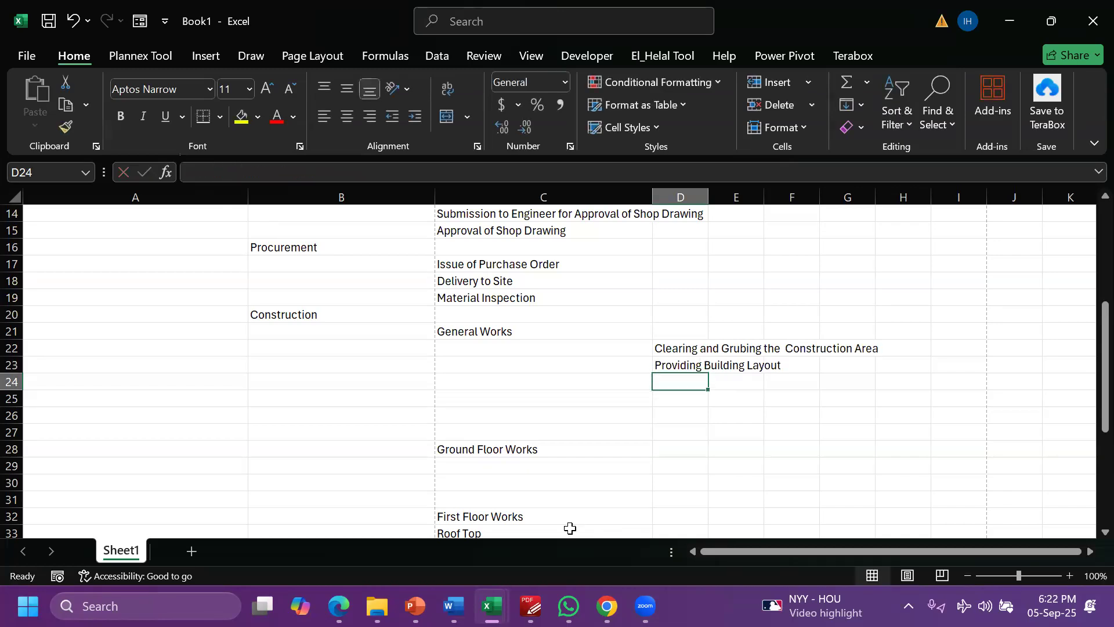
Delete the empty rows 24 to 27 between Providing Building Layout and Ground Floor Works
drag(8, 381, 119, 427)
right_click(119, 427)
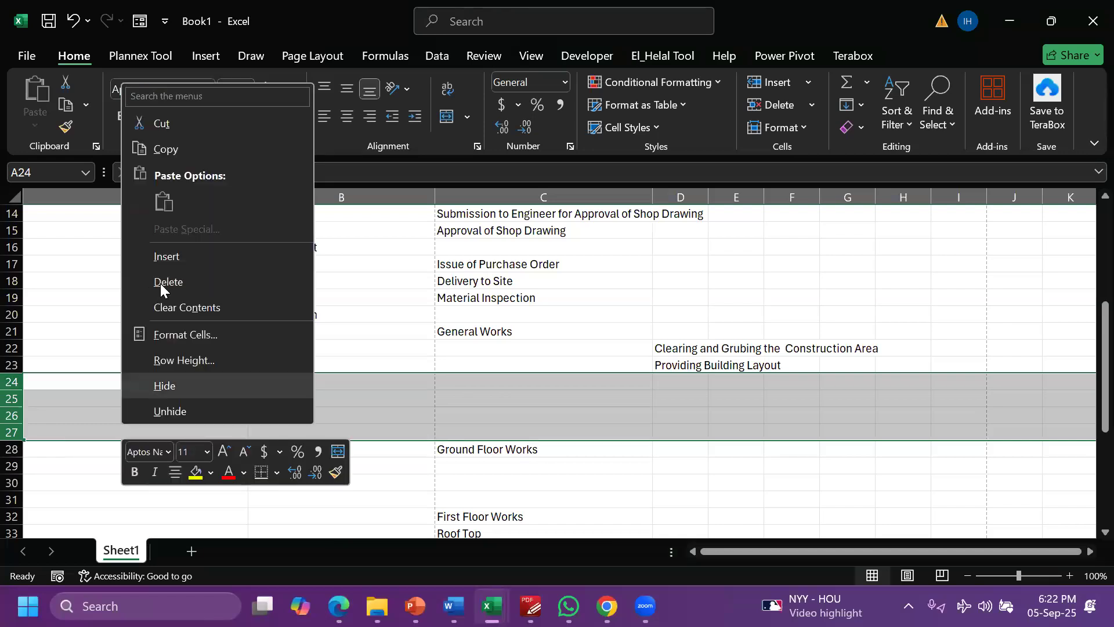
click(168, 282)
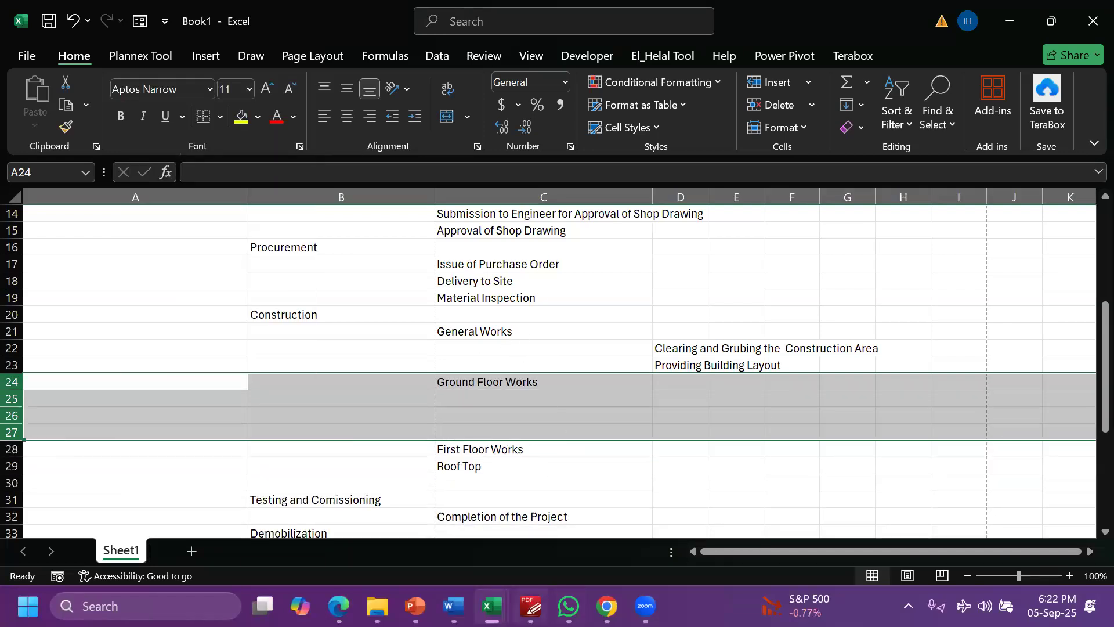
Switch to the Two Storied Building Plan PDF in PDF-XChange Editor and examine the foundation layout, footing schedule, columns and plinth beam details
click(530, 605)
scroll(424, 348, down, 20)
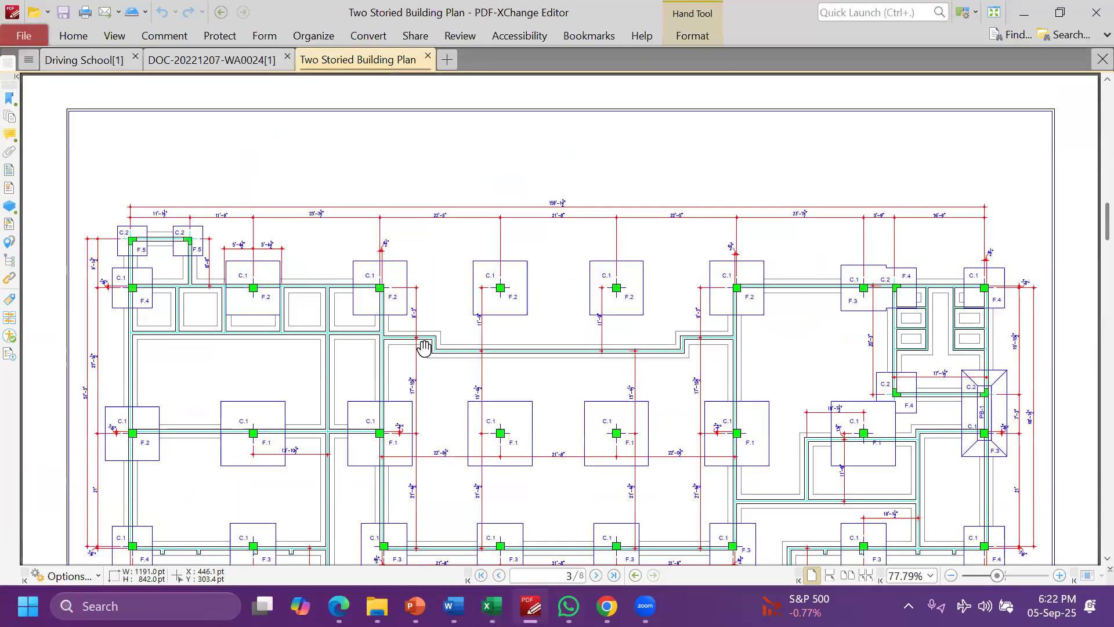
scroll(424, 348, down, 10)
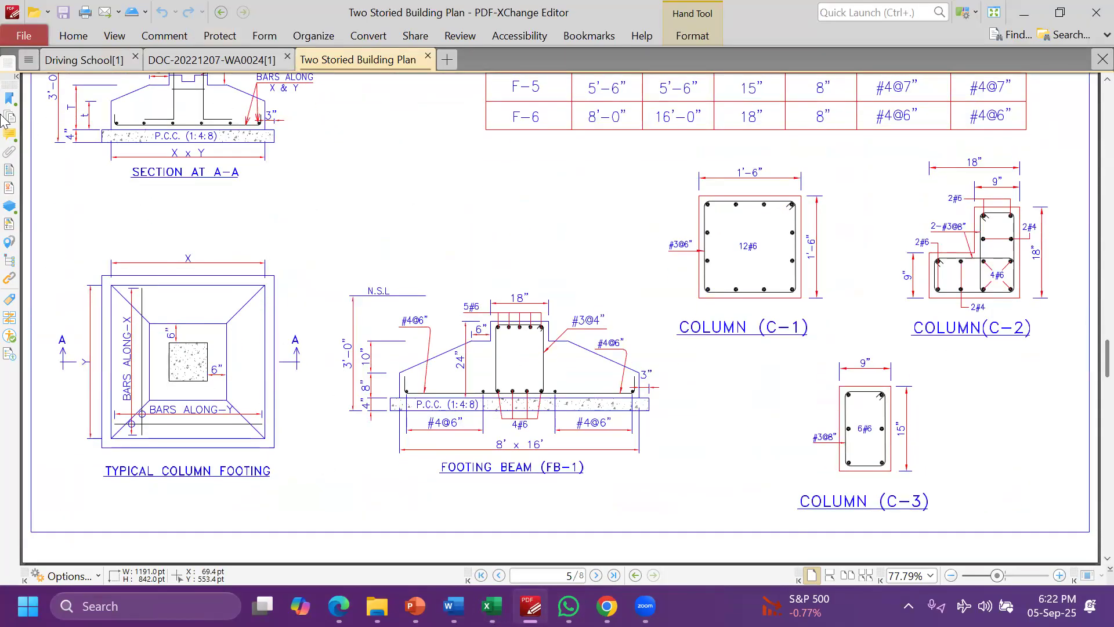
scroll(224, 250, up, 5)
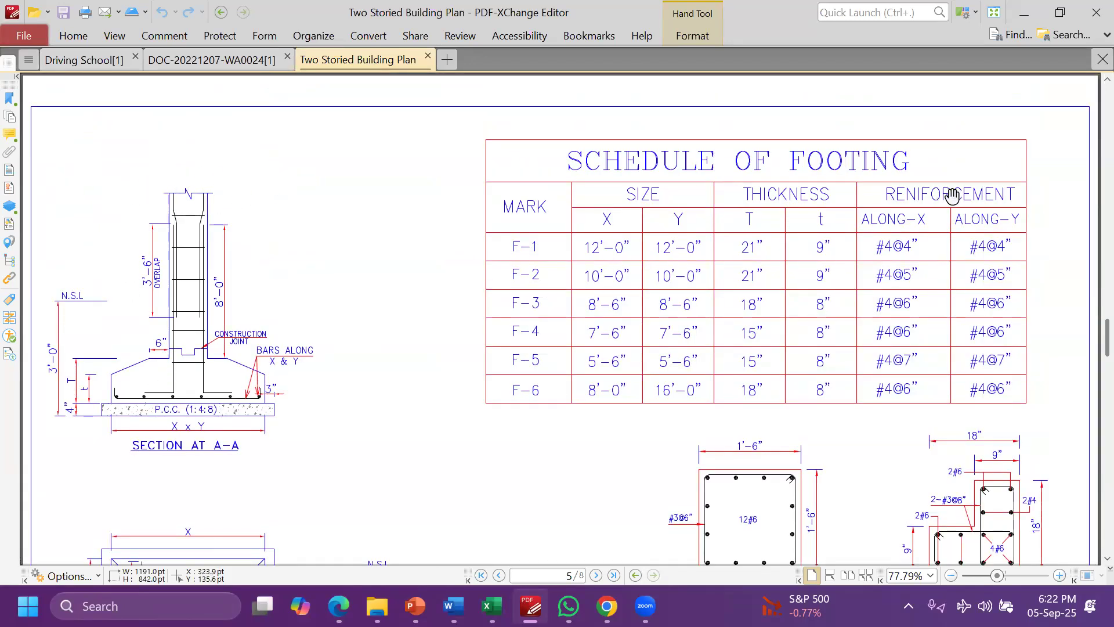
scroll(354, 406, down, 5)
scroll(346, 399, down, 8)
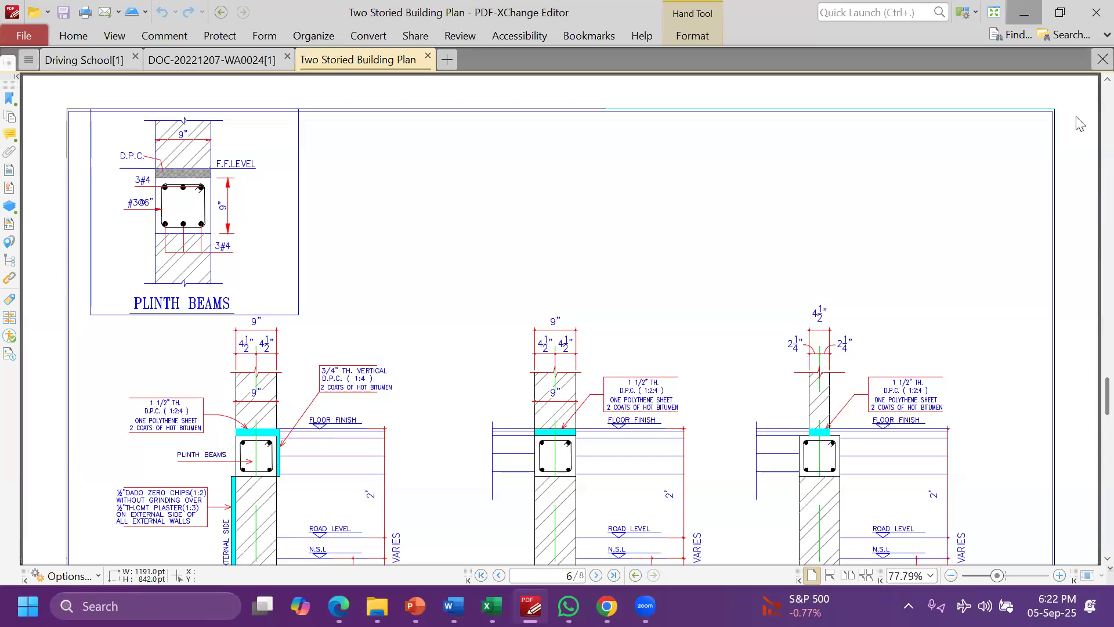
Switch back to the Book1 workbook in Excel and replace the C24 entry "Ground Floor Works" with "Foundation works"
key(alt+Tab)
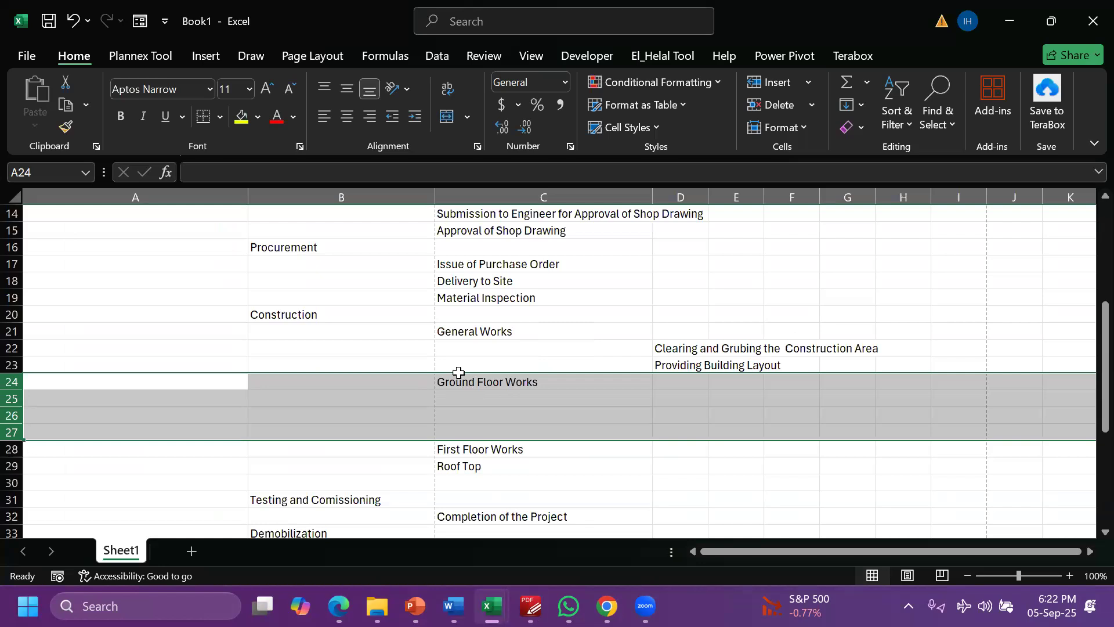
click(504, 446)
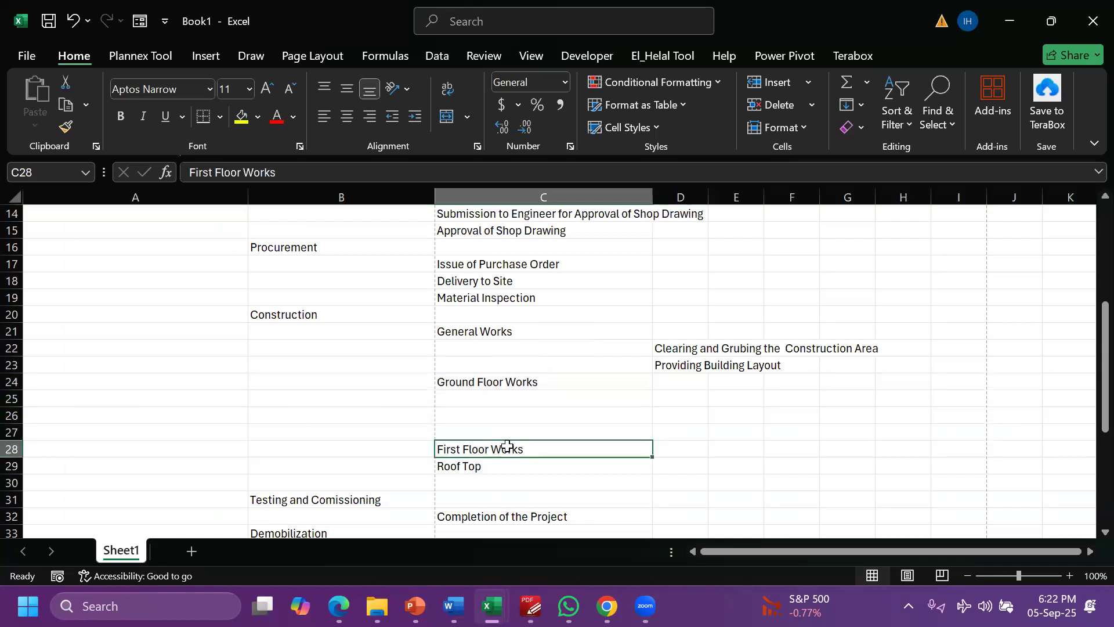
key(ctrl+c)
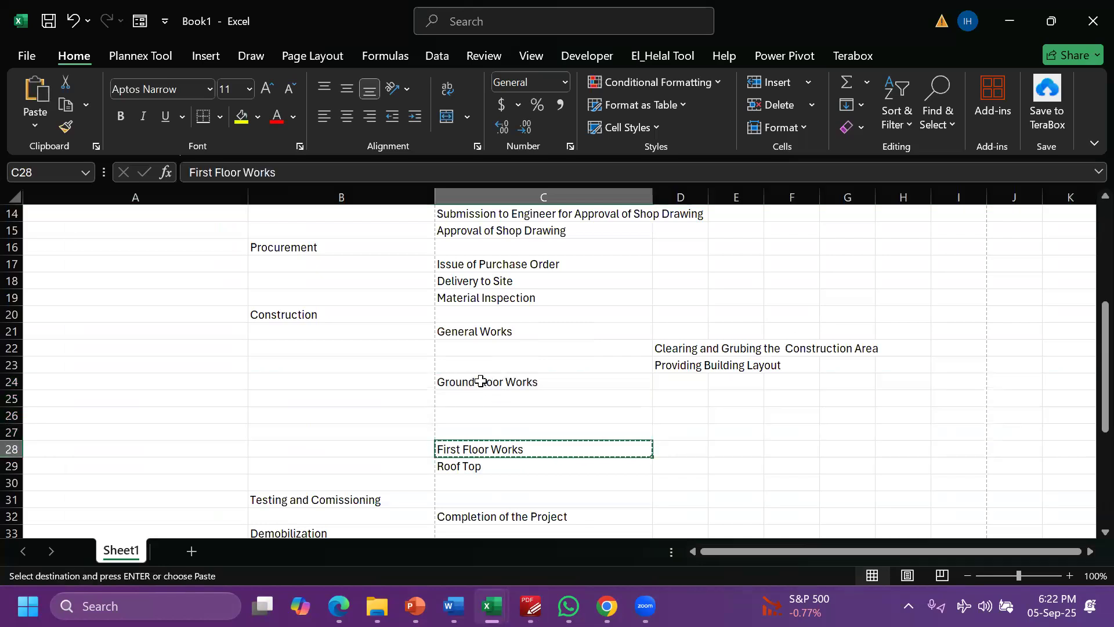
click(468, 381)
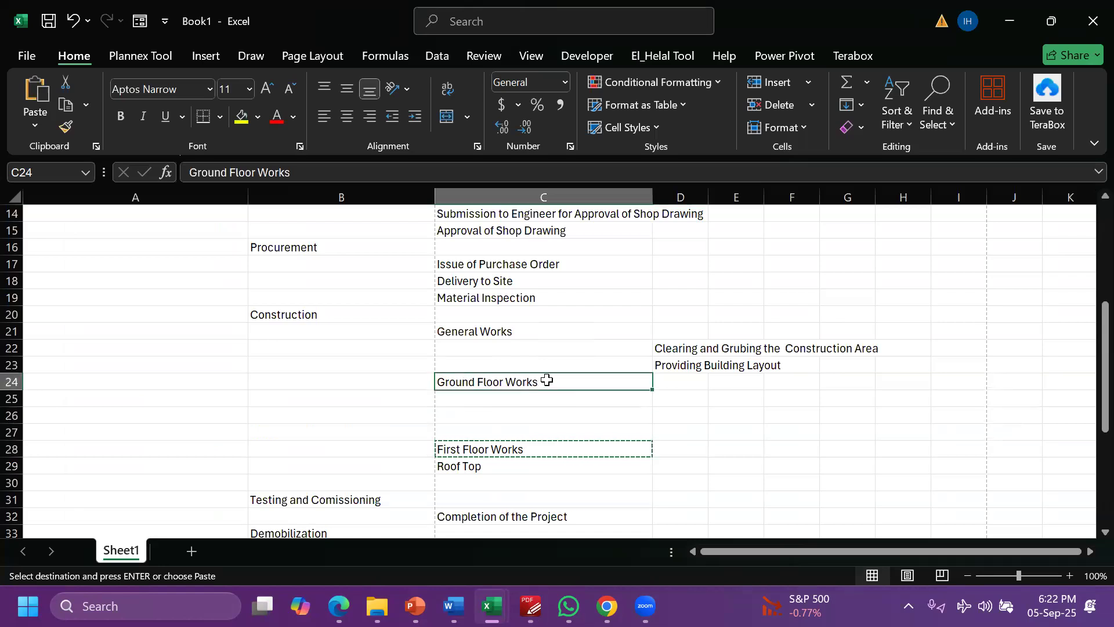
double_click(577, 387)
drag(389, 387, 381, 398)
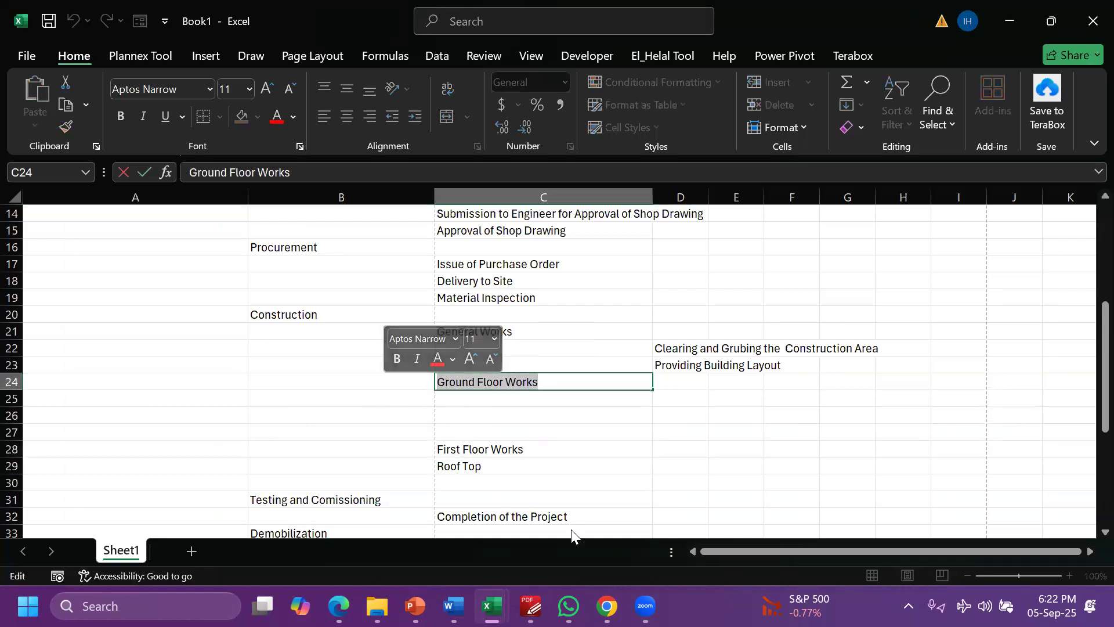
text(Found)
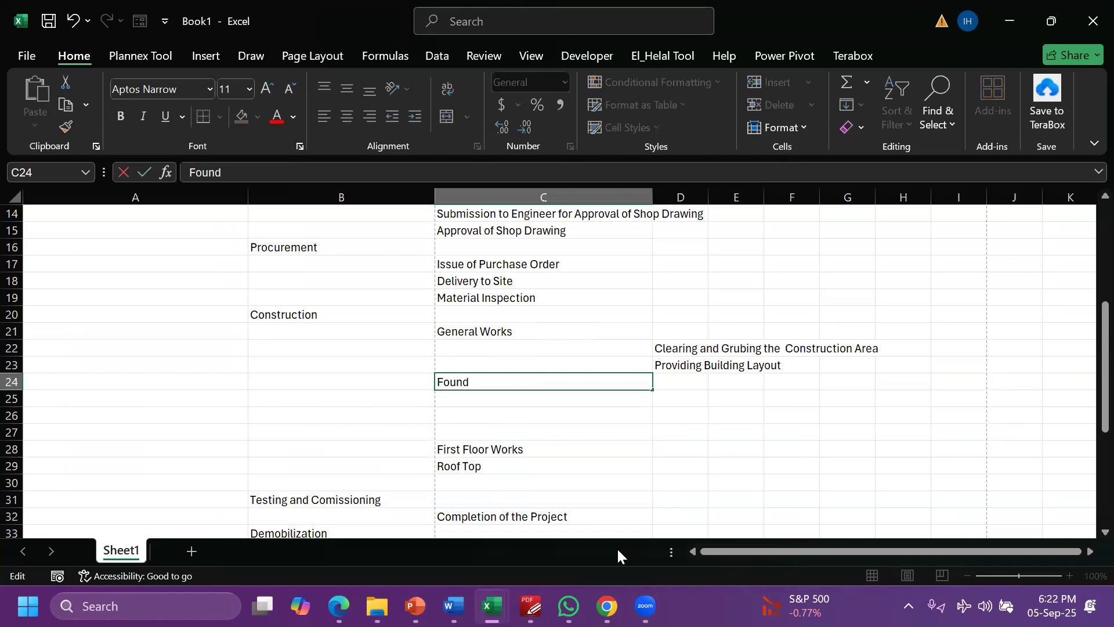
text(ation works)
key(Return)
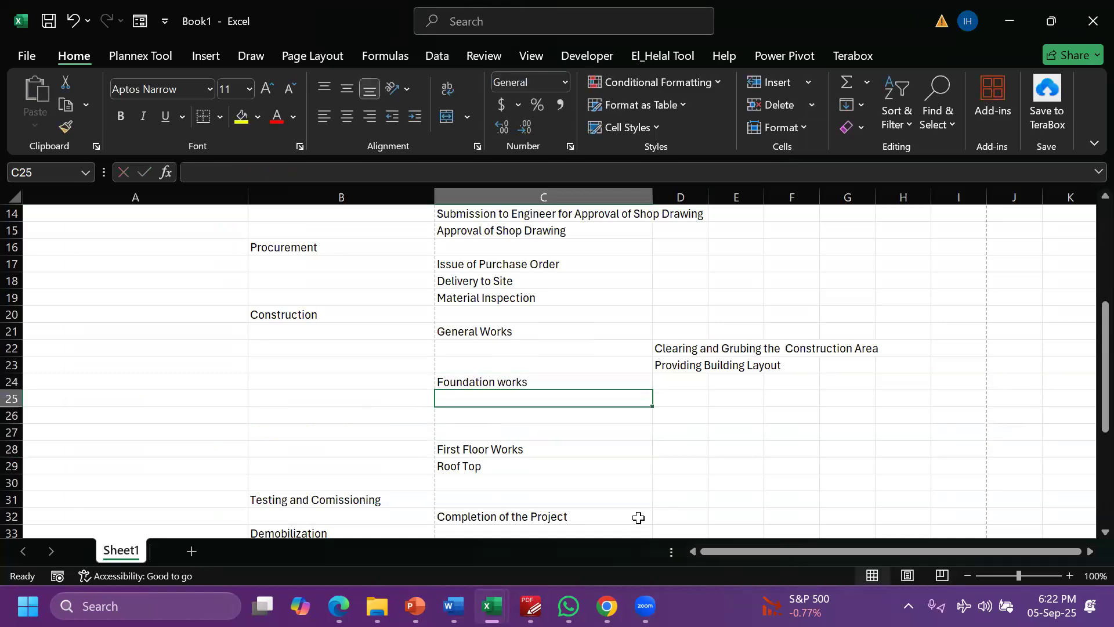
Enter "Ground Floor Works" in C26 as a Level 3 item between Foundation works and First Floor Works
click(473, 420)
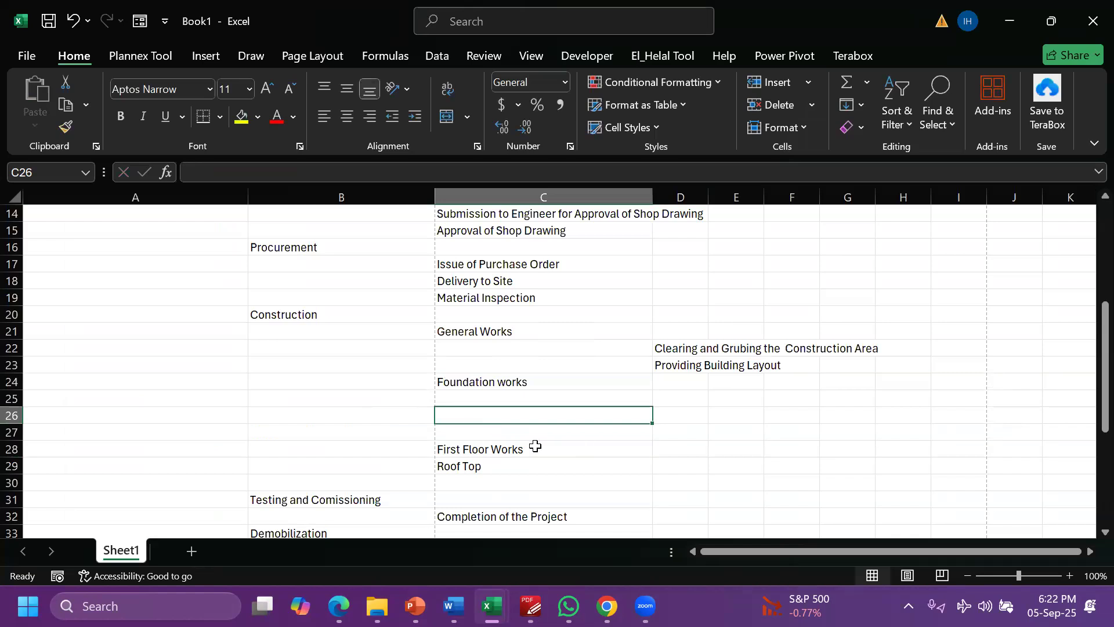
text(Groun)
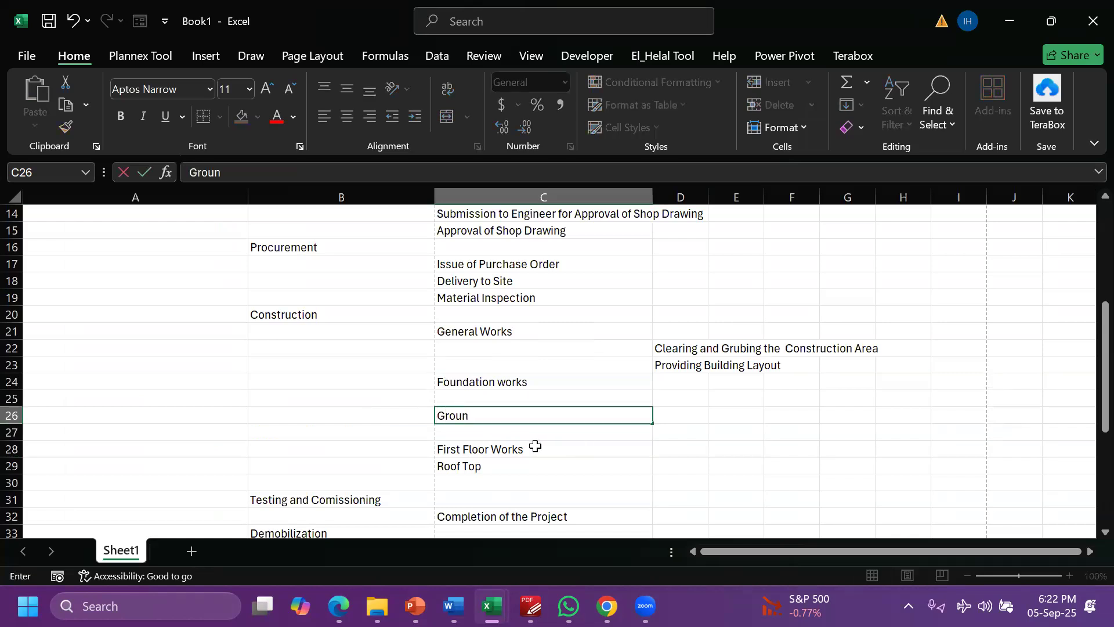
text(d Floow)
text( Work)
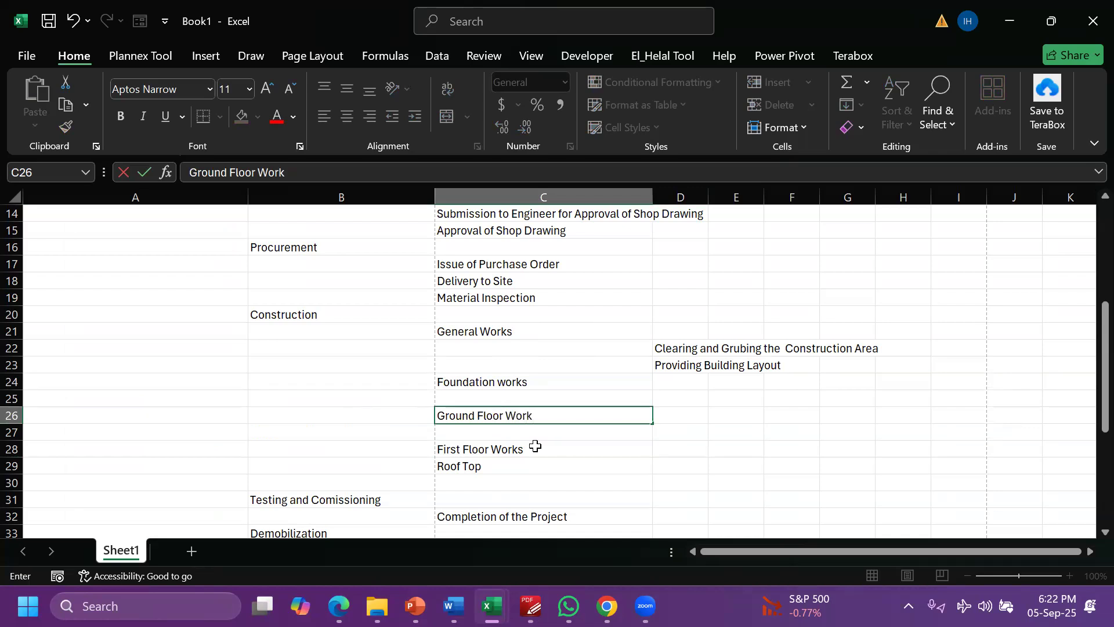
text(s)
key(Return)
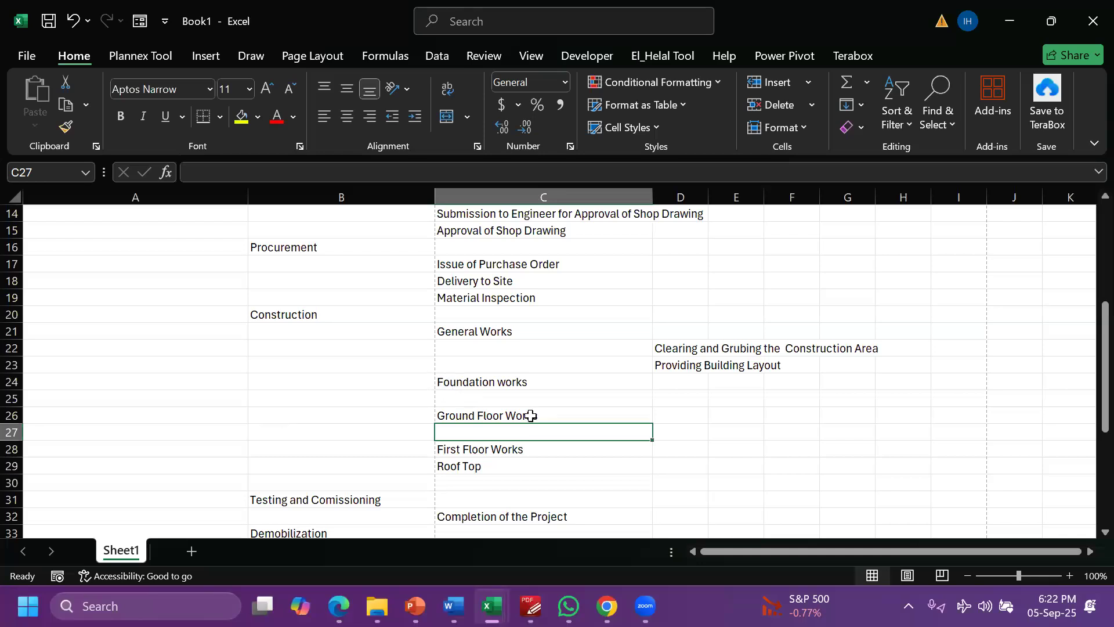
Switch to the Two Storied Building Plan PDF in PDF-XChange Editor, examine the foundation layout and building section AA', and return to Excel
click(463, 397)
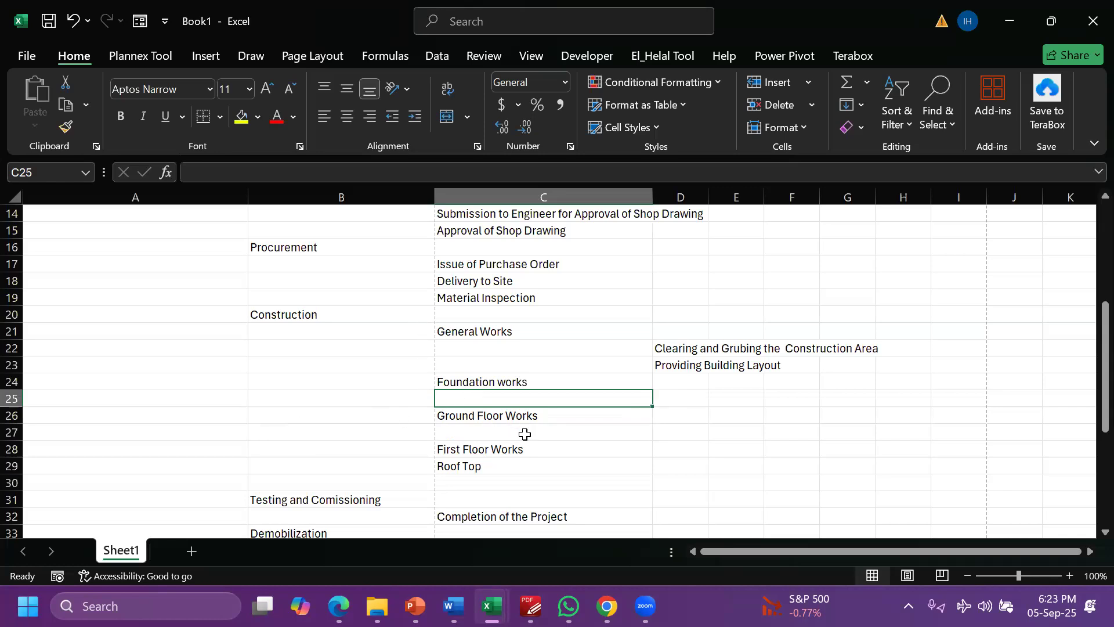
click(487, 383)
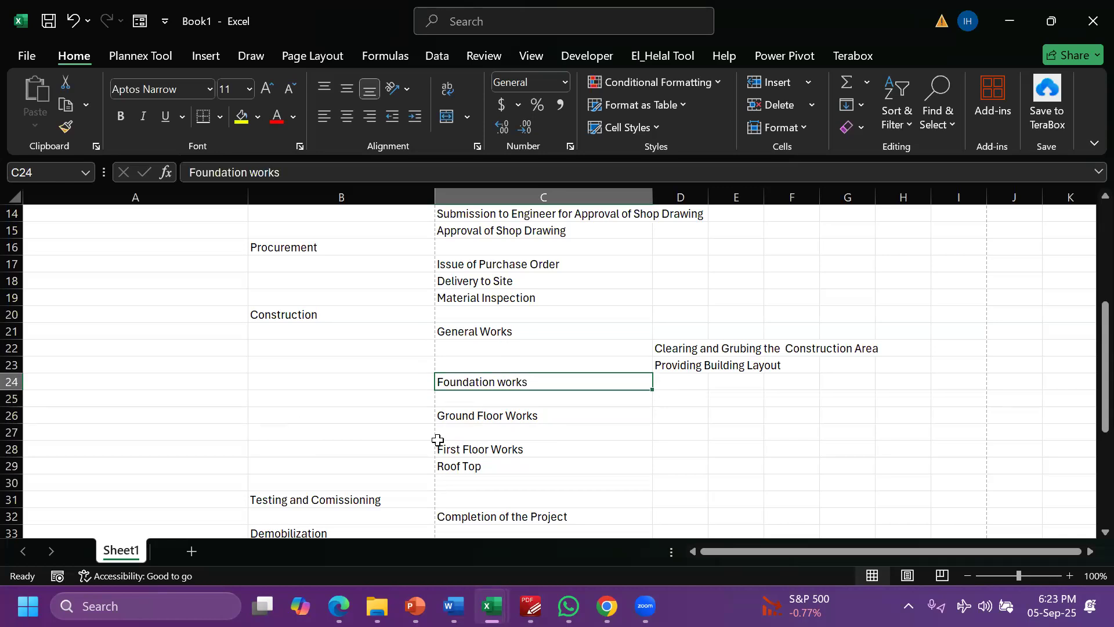
click(457, 413)
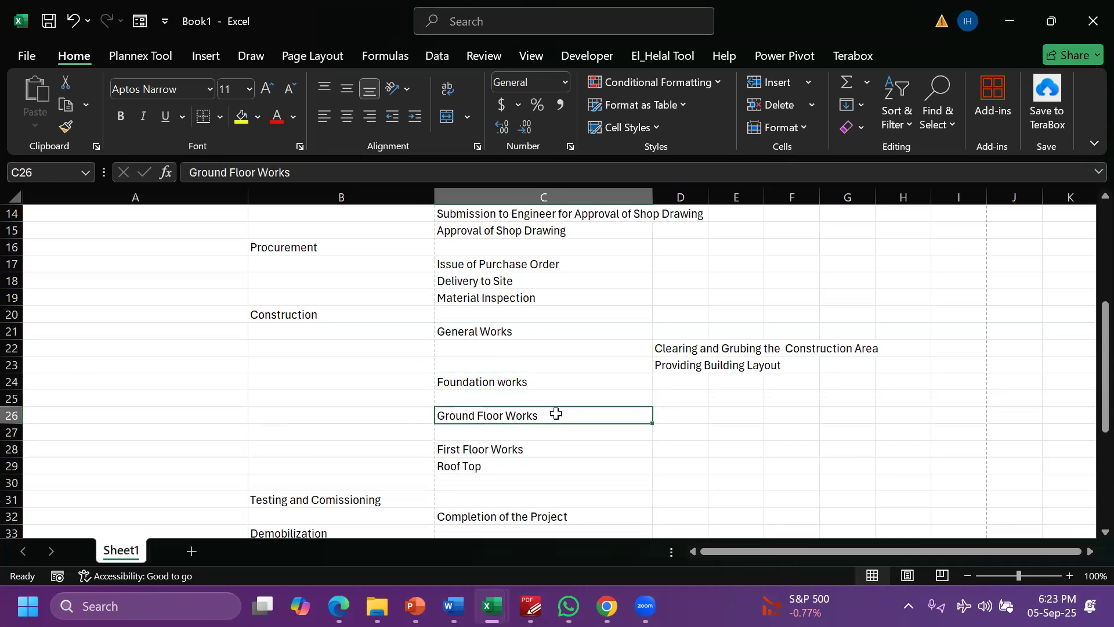
key(alt+Tab)
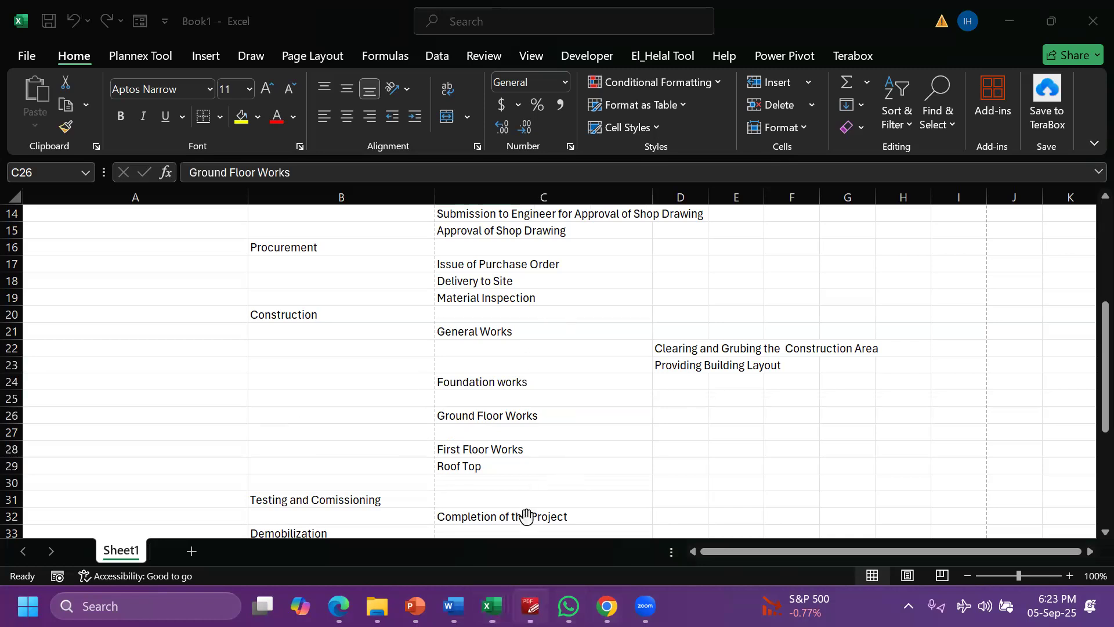
scroll(521, 319, up, 20)
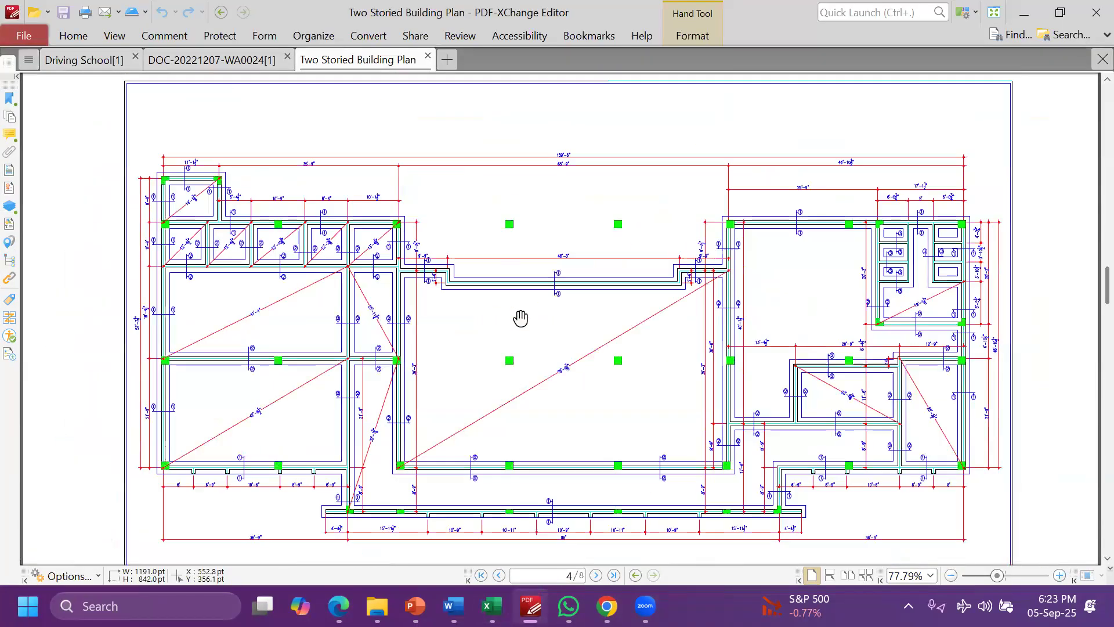
scroll(393, 361, up, 15)
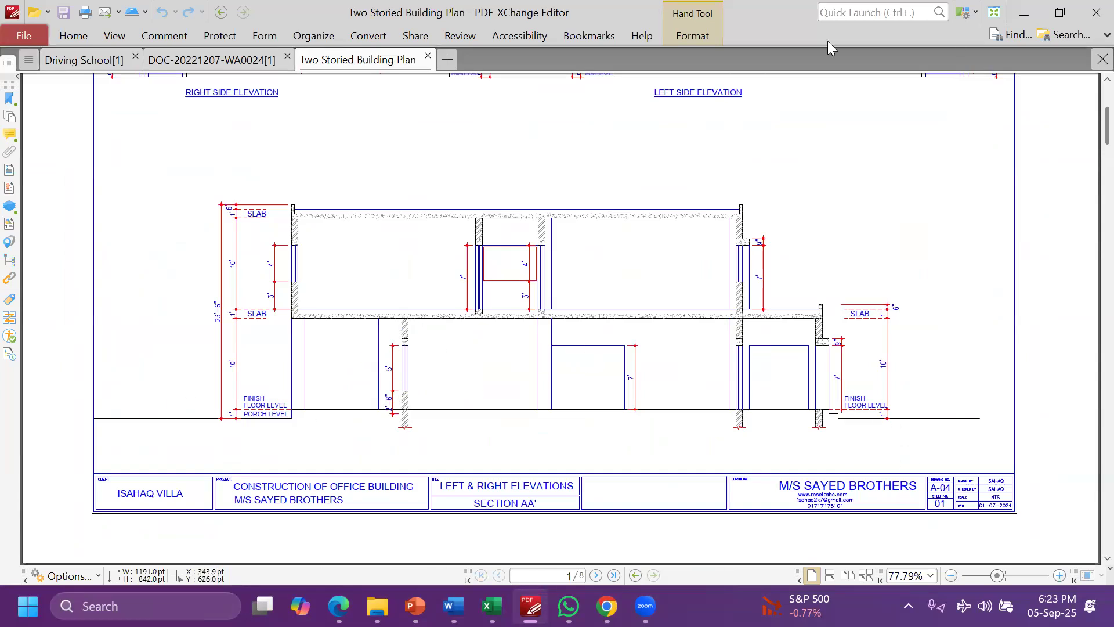
click(1023, 12)
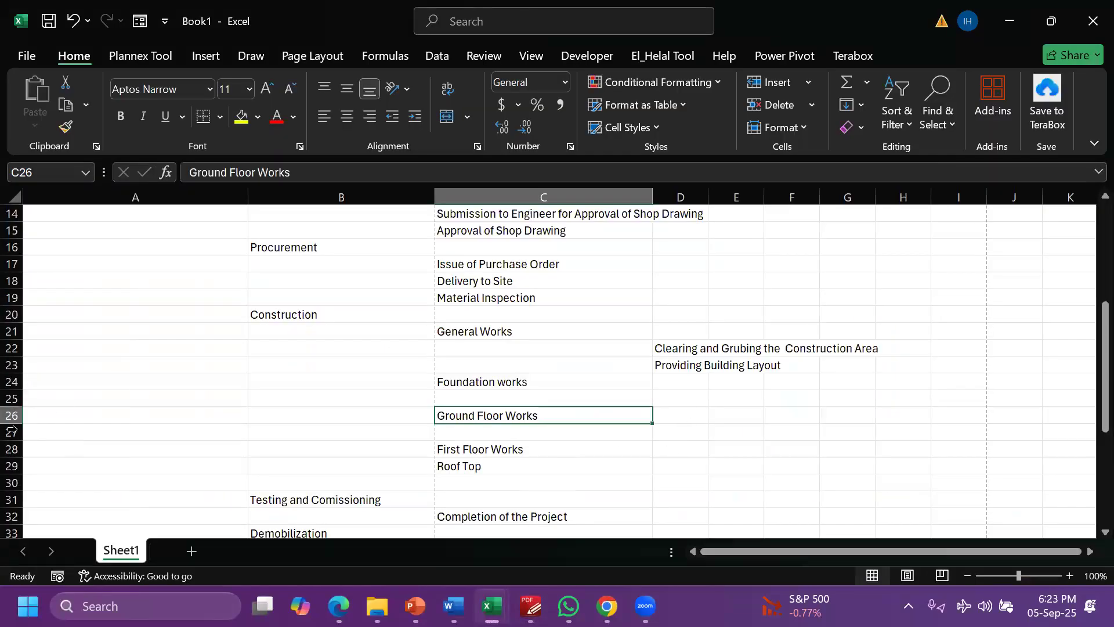
Insert three blank rows at row 27, below Ground Floor Works
drag(12, 431, 9, 464)
right_click(169, 450)
click(672, 431)
click(672, 431)
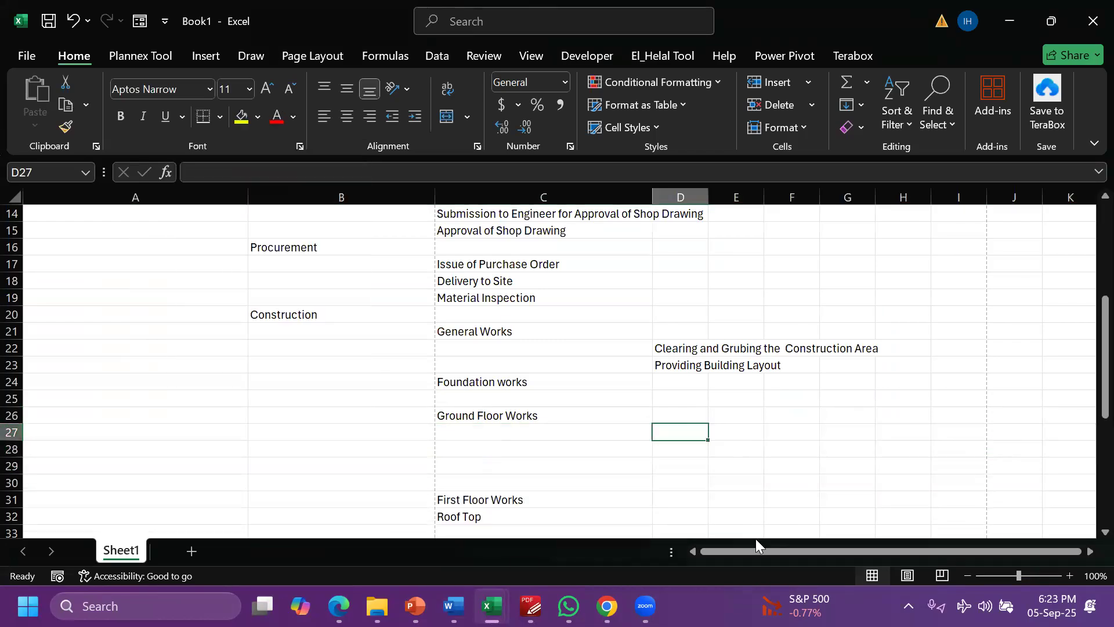
Enter "Civil Works" in D27 and "Structural Works" in D28 as Level 4 items under Ground Floor Works
text(Civil)
text( Wor)
key(BackSpace)
text(rks)
key(Return)
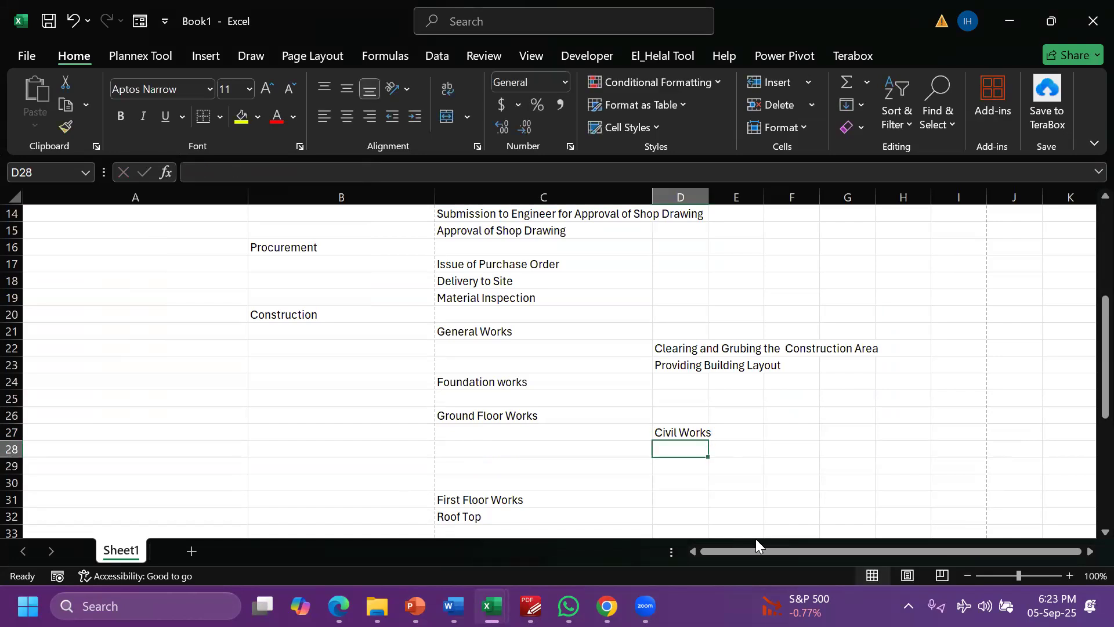
text(Stru)
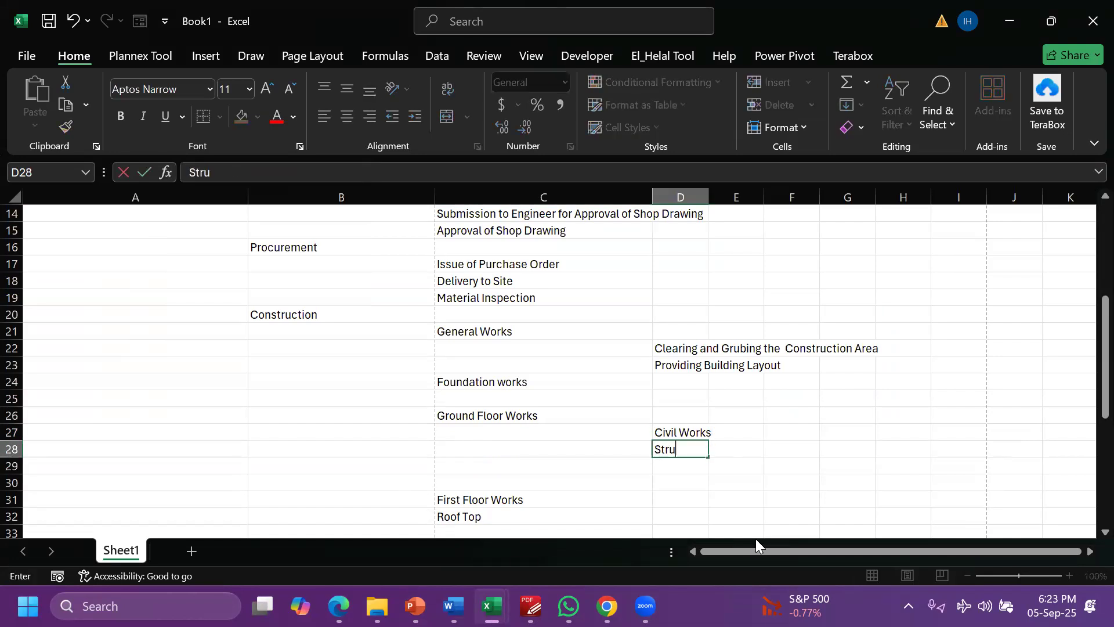
text(ctural Works)
key(Return)
Reorder the Level 4 items so Structural Works is in D27 and Civil Works is in D28
click(662, 422)
drag(666, 433, 664, 463)
click(670, 436)
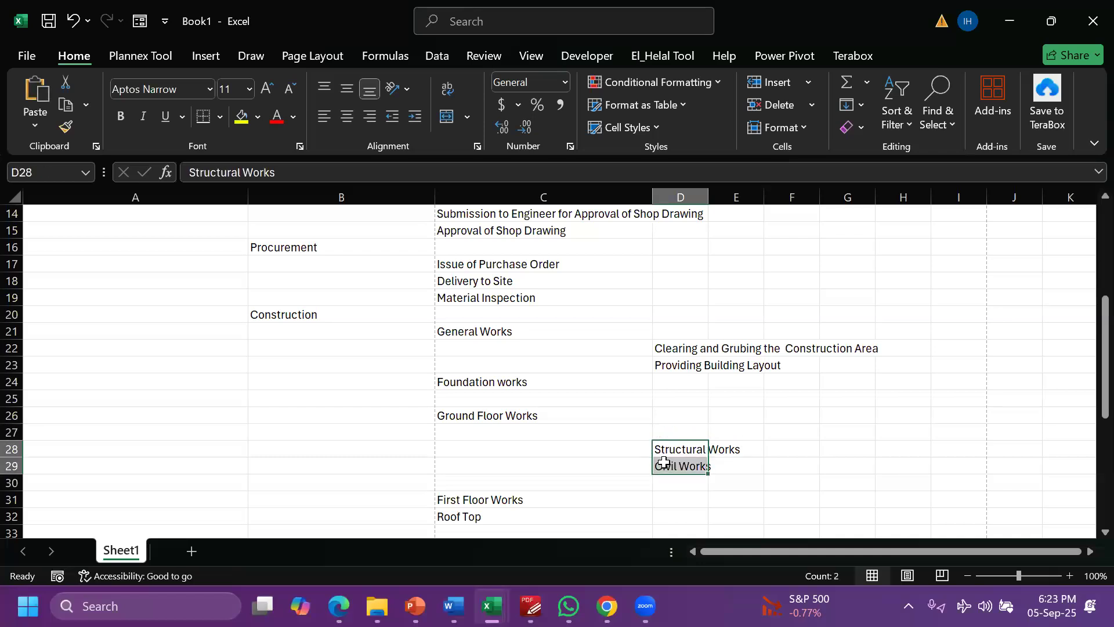
key(ctrl+x)
click(686, 429)
key(Return)
Enter "MEP Work" in D29 and "Architectural Works" in D30 under Ground Floor Works
click(685, 467)
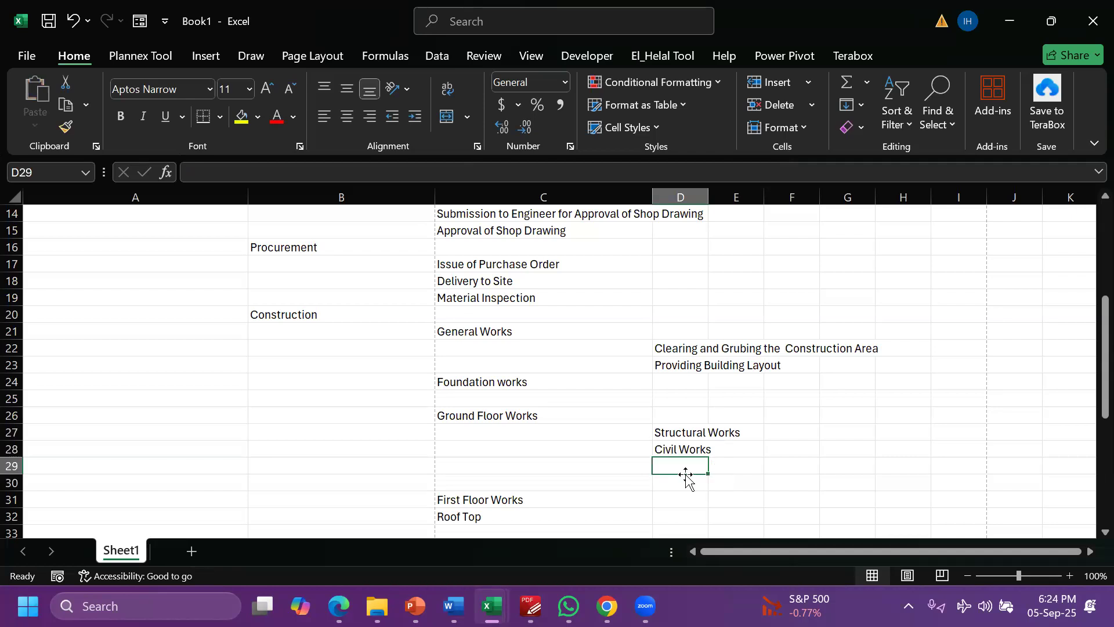
text(MEP Work)
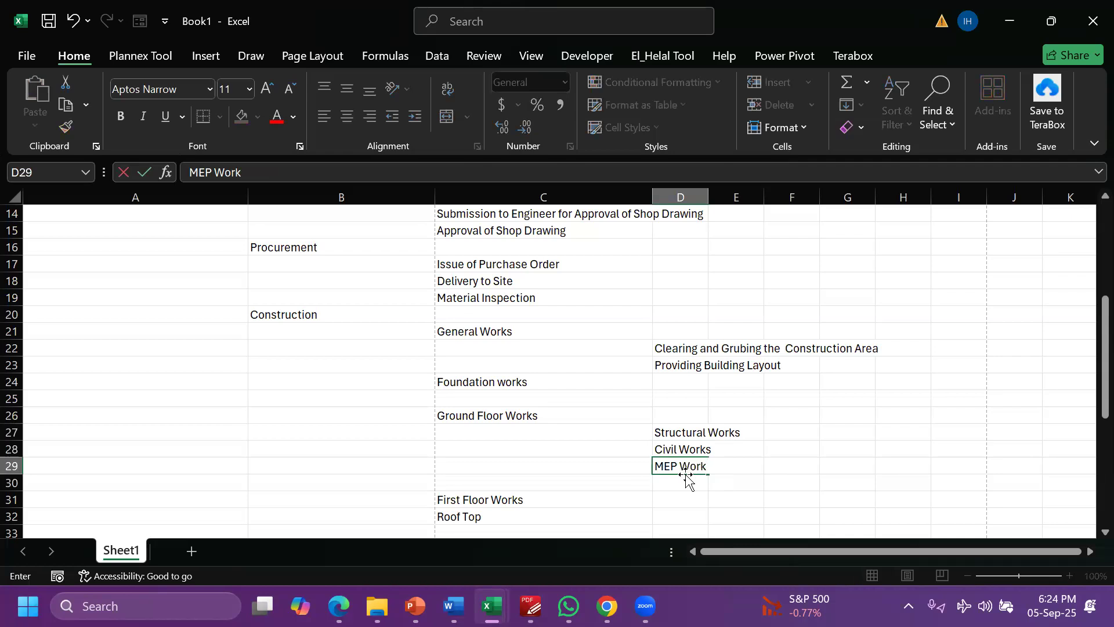
key(Return)
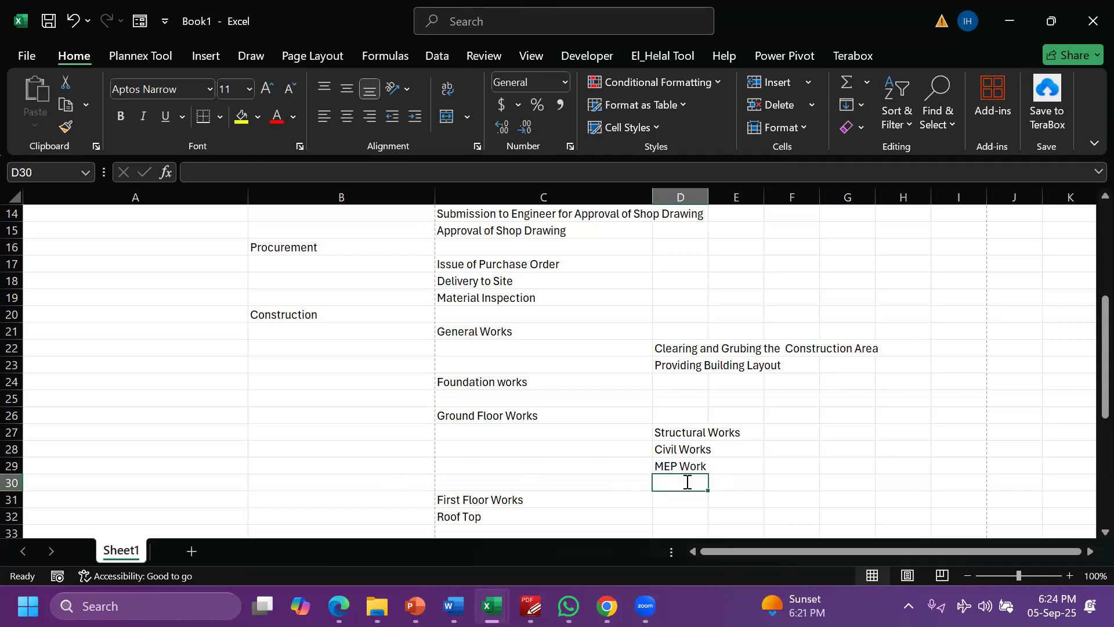
text(Ar)
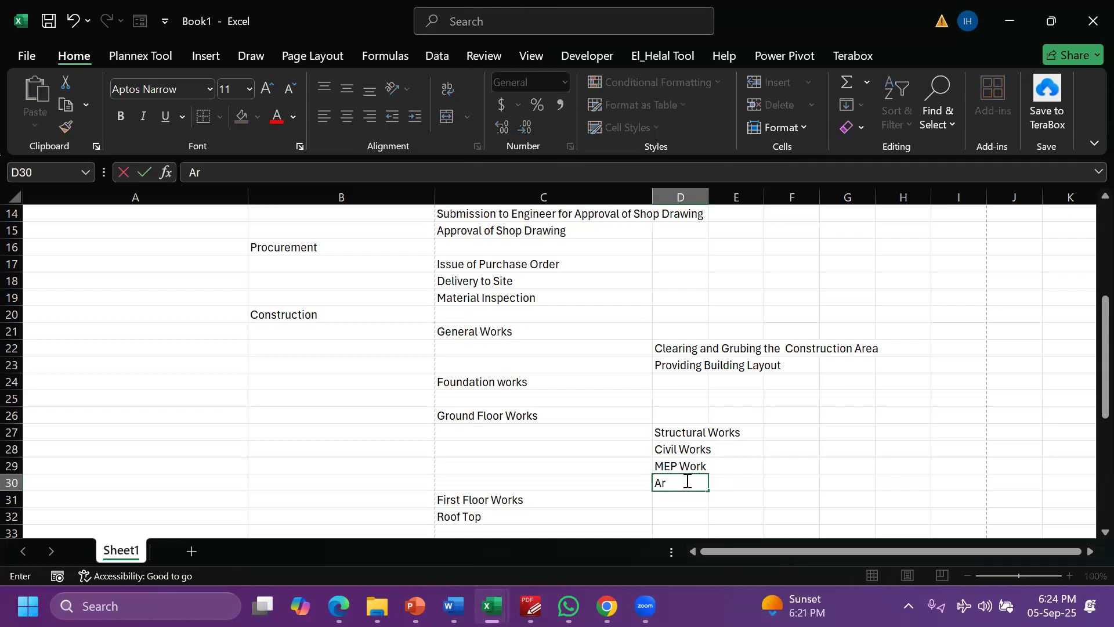
text(chitectural Wor)
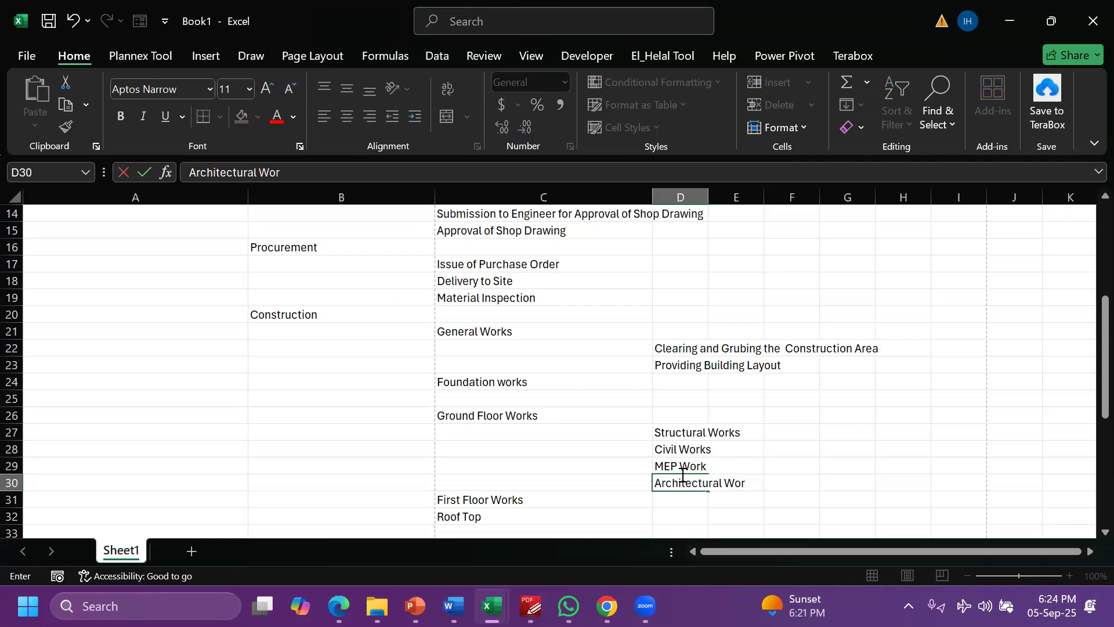
text(ks)
key(Return)
Insert five blank rows at row 32, between First Floor Works and Roof Top
scroll(624, 348, down, 5)
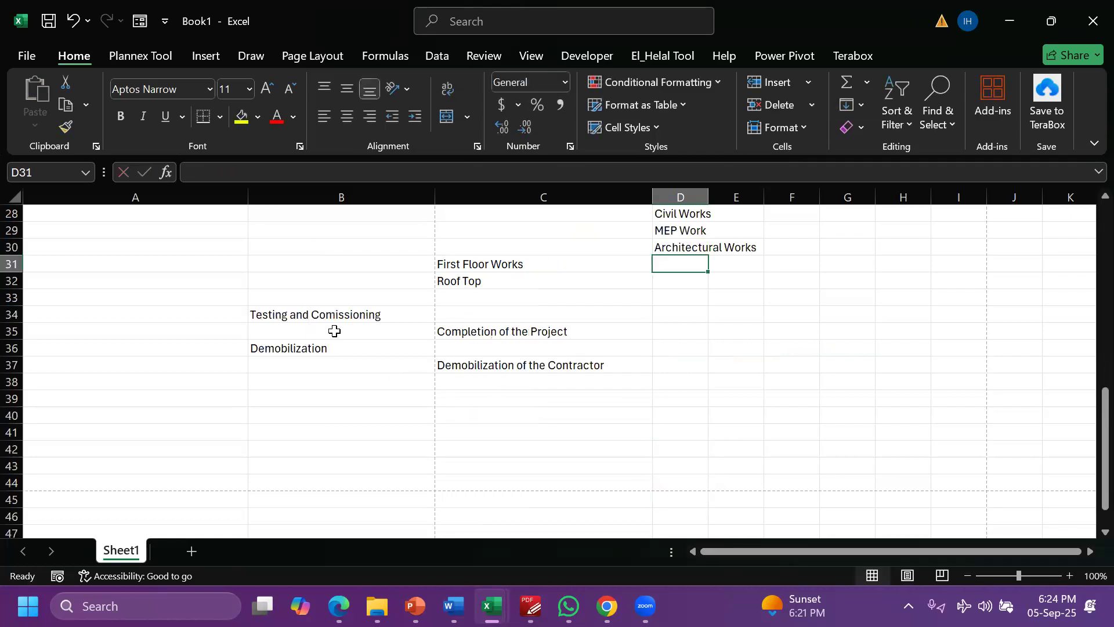
click(9, 280)
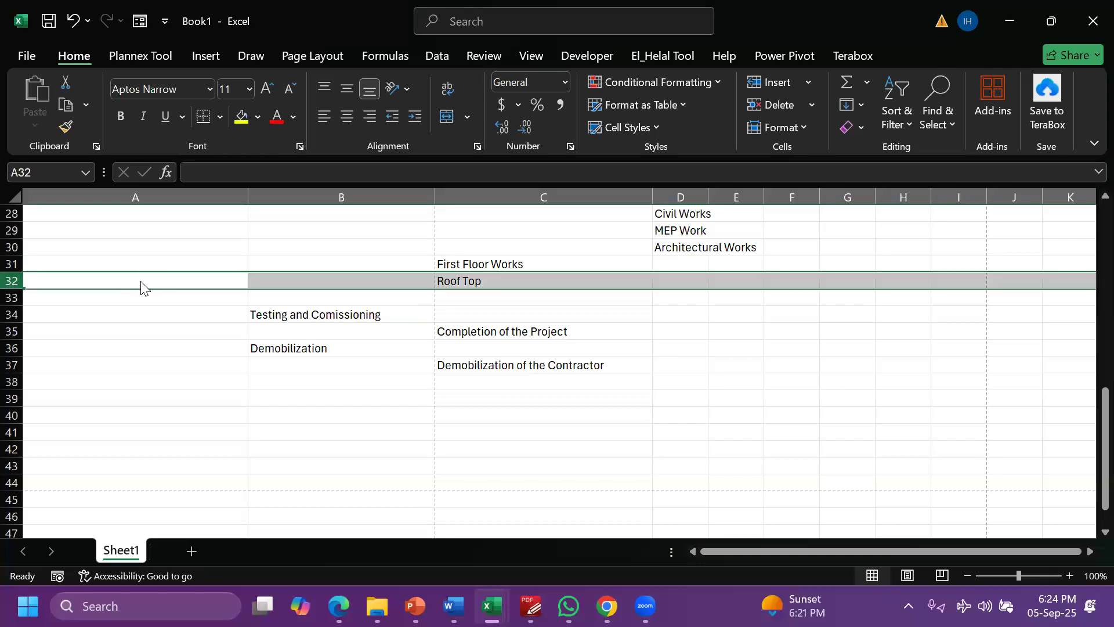
right_click(141, 283)
click(198, 410)
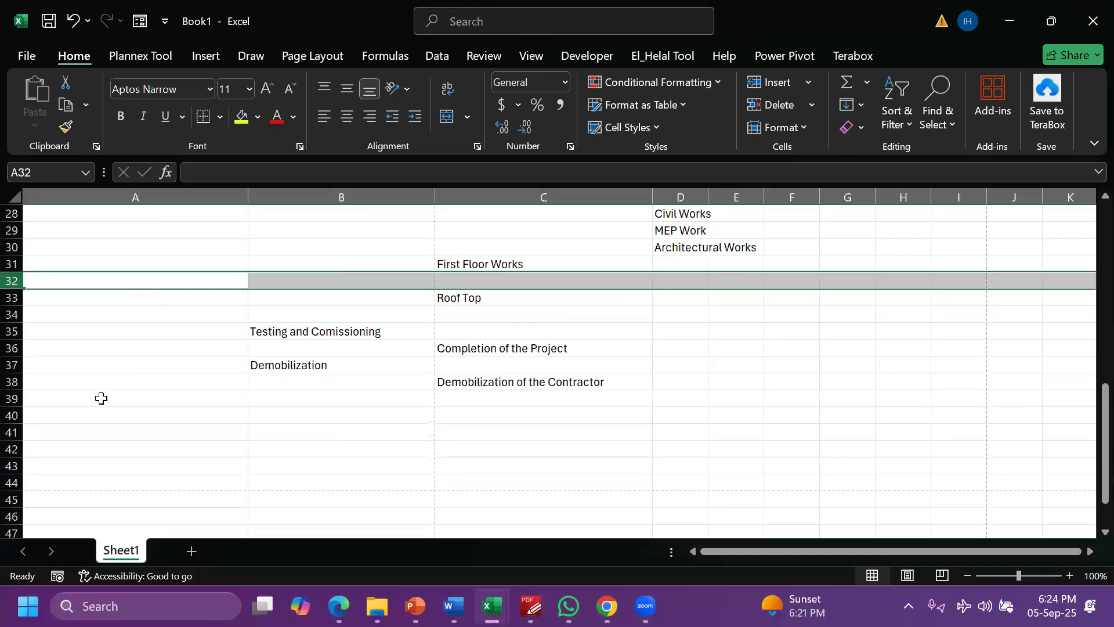
drag(12, 281, 61, 343)
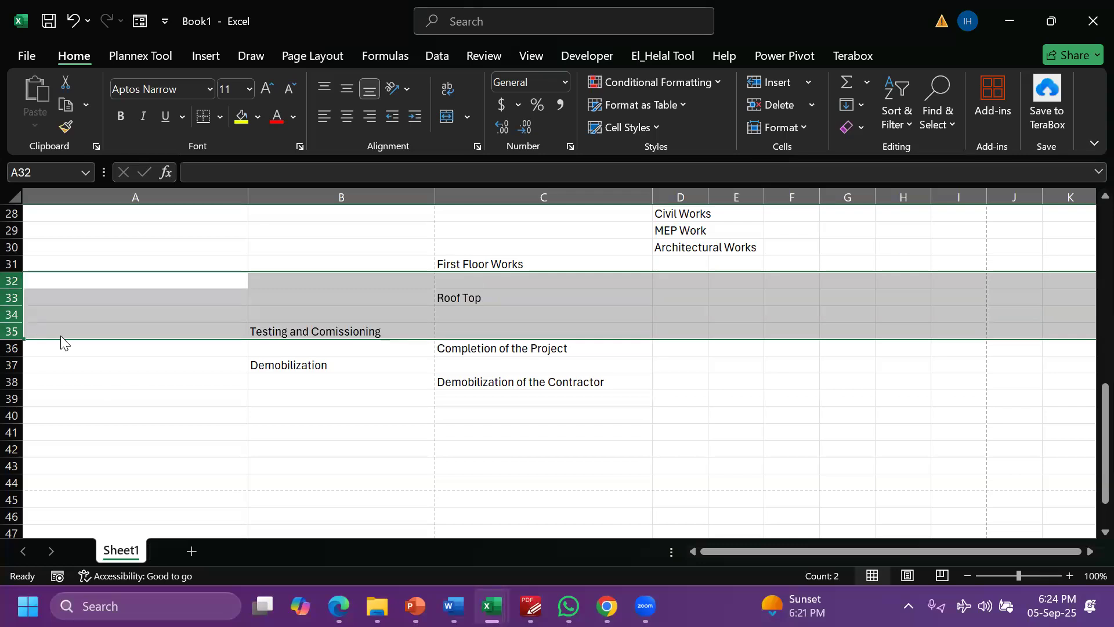
right_click(61, 343)
click(72, 417)
scroll(696, 308, up, 2)
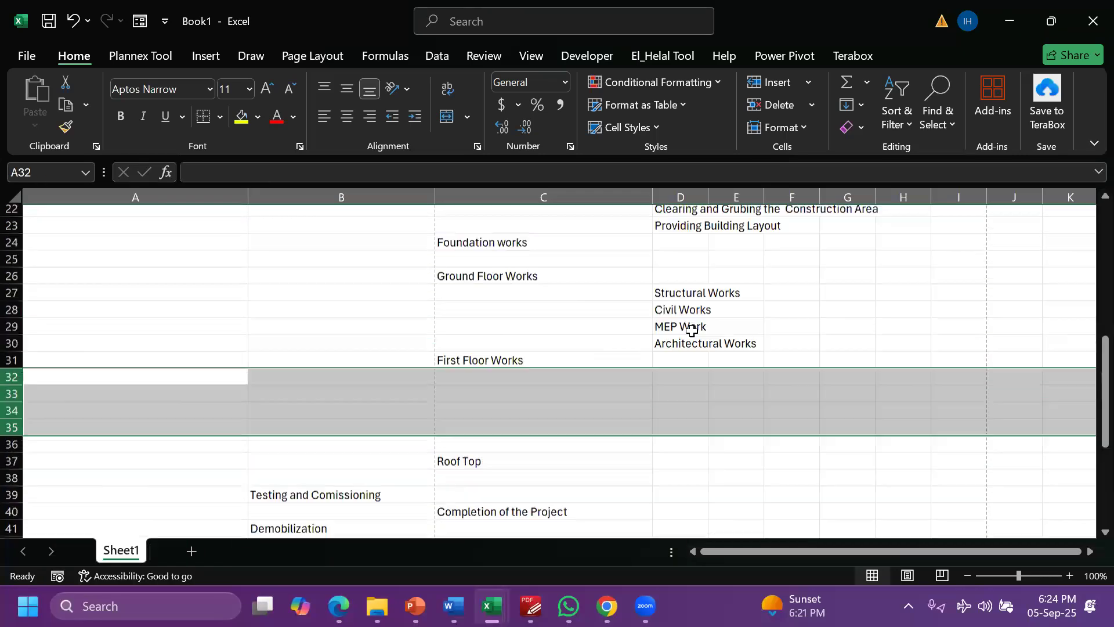
Copy the four Level 4 items in D27:D30 to D32:D35 under First Floor Works
scroll(691, 330, up, 1)
drag(672, 314, 677, 365)
key(ctrl+c)
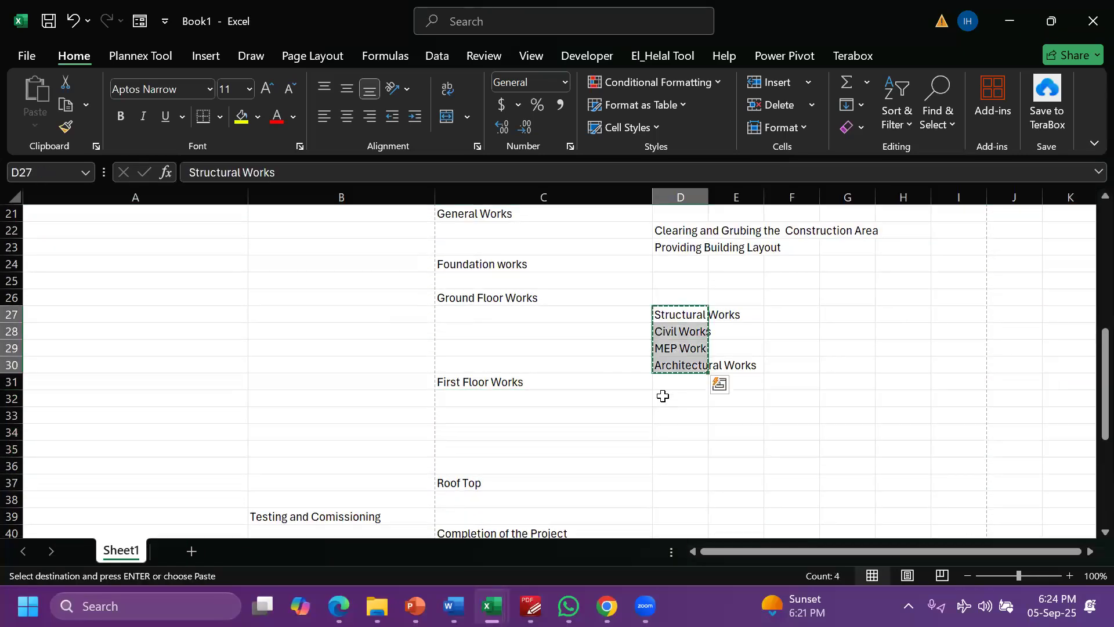
click(663, 396)
key(ctrl+v)
Insert six blank rows at row 38, between Roof Top and Testing and Comissioning
scroll(517, 303, down, 5)
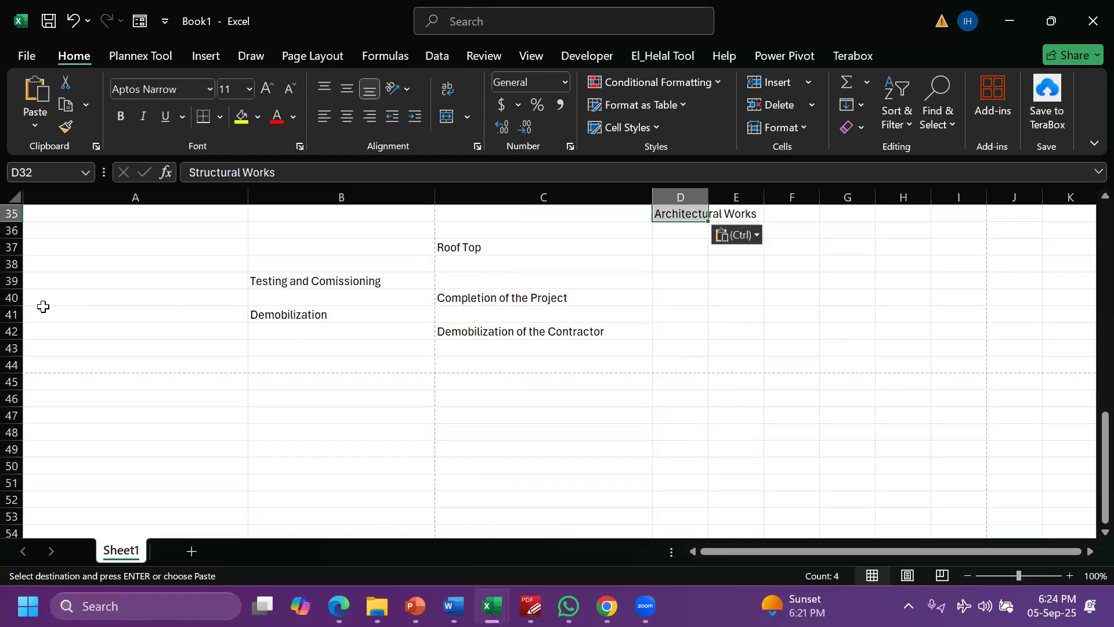
drag(15, 264, 128, 348)
right_click(127, 348)
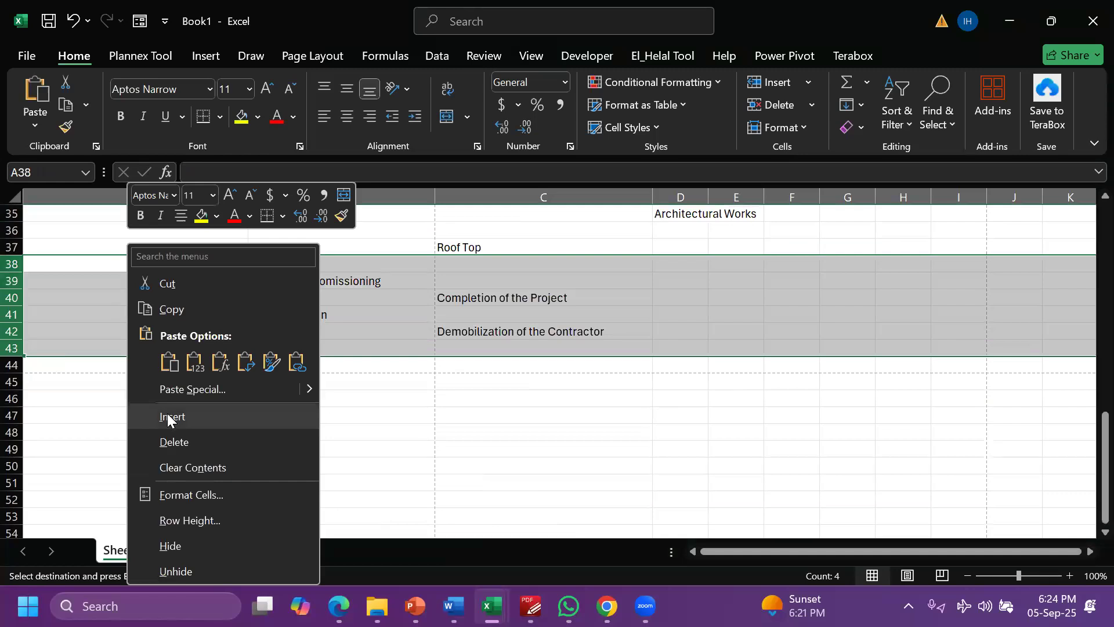
click(165, 413)
Copy the four Level 4 items in D32:D35 to D38:D41 under Roof Top
click(679, 312)
scroll(680, 296, up, 2)
drag(678, 281, 676, 331)
key(ctrl+c)
click(672, 381)
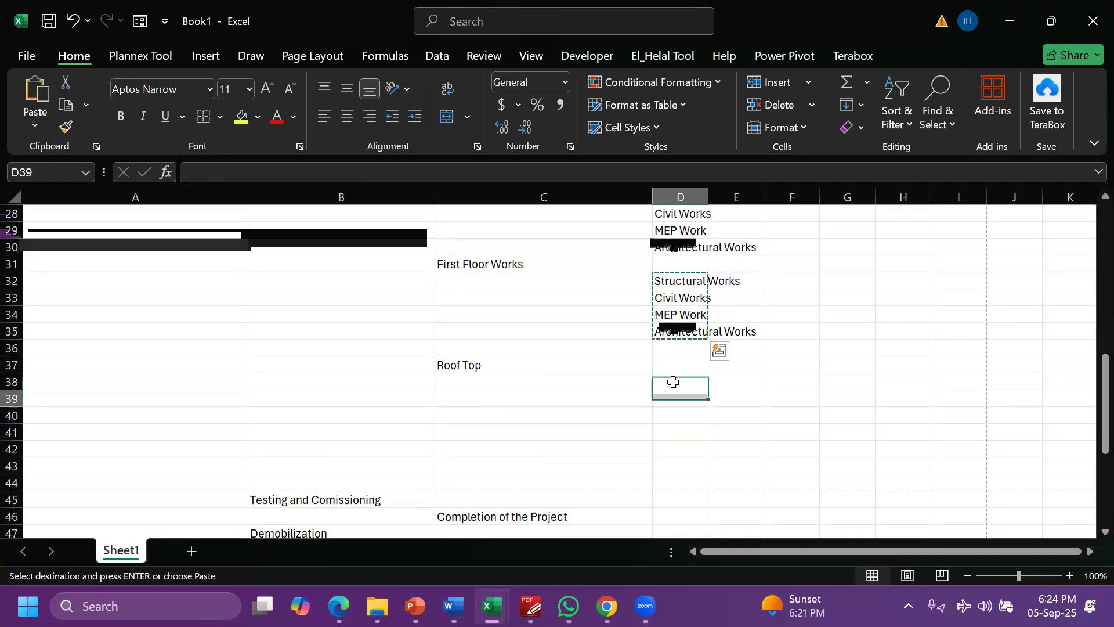
key(ctrl+v)
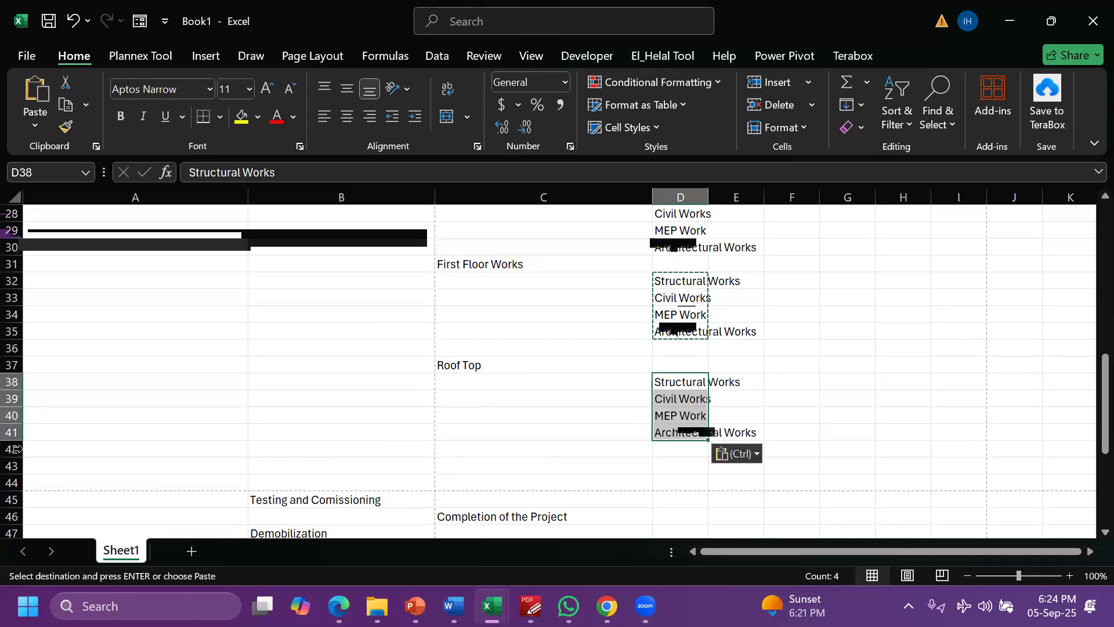
Delete the three surplus blank rows 42 to 44 above Testing and Comissioning
drag(12, 448, 158, 468)
right_click(158, 469)
click(216, 324)
click(794, 282)
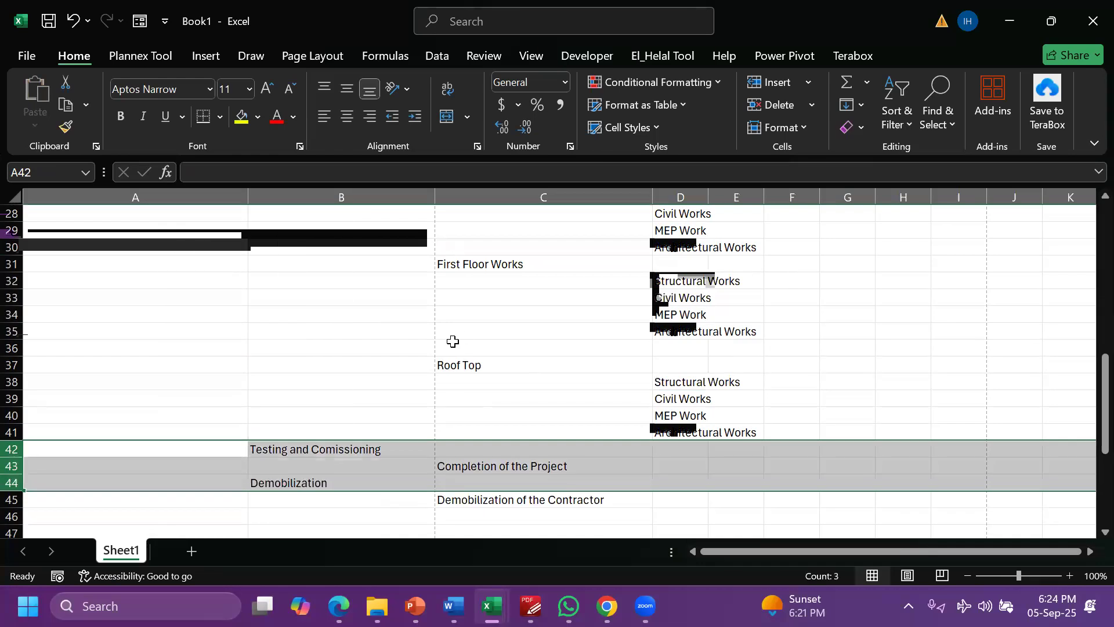
scroll(453, 341, up, 9)
scroll(453, 341, down, 7)
scroll(454, 348, up, 5)
scroll(461, 359, up, 2)
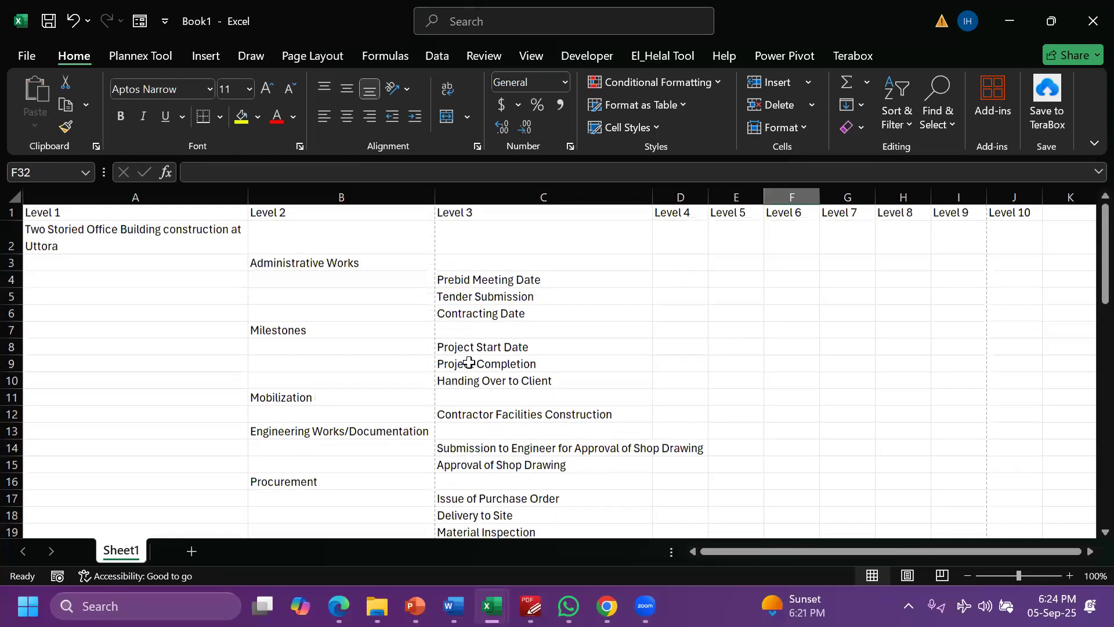
Save the workbook as "ROSETTA 106-Building Project" in the Batch 106 Friday folder
click(41, 17)
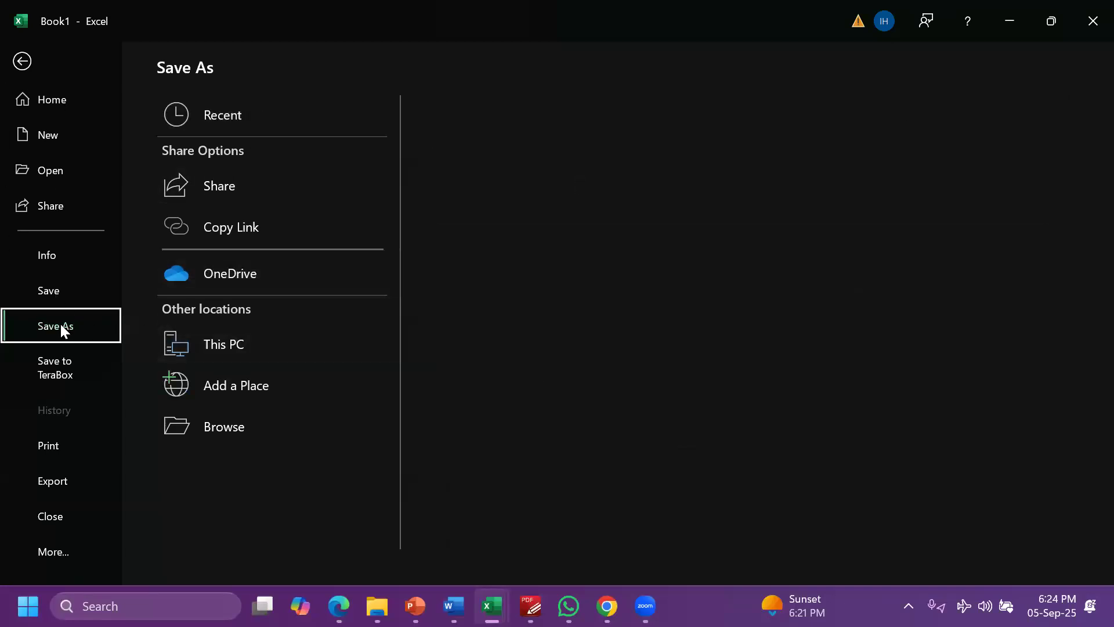
click(21, 61)
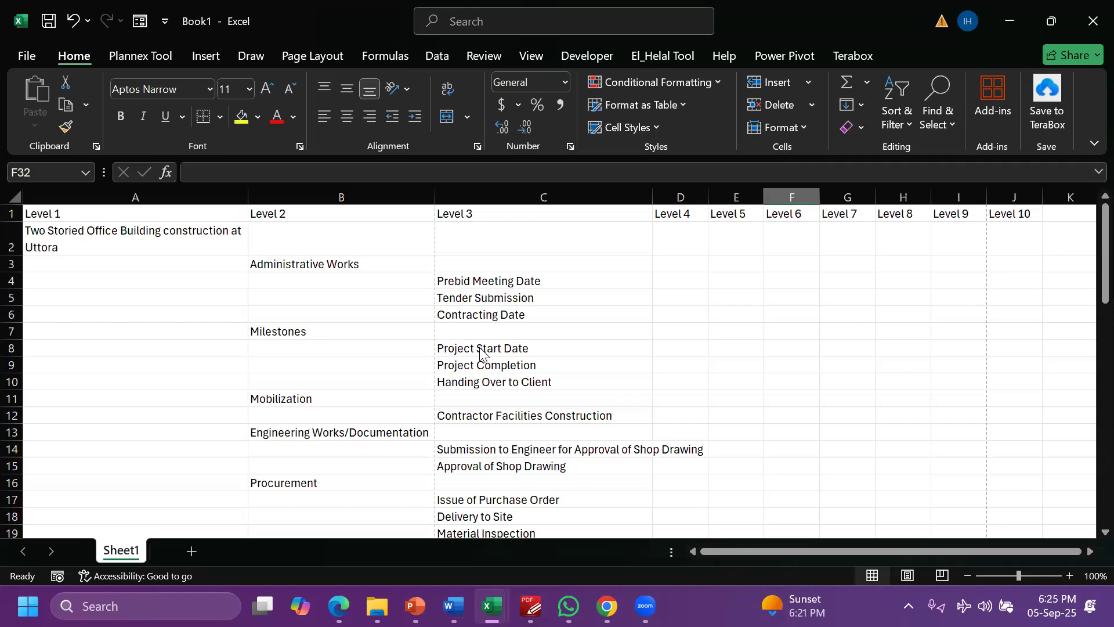
key(alt+f)
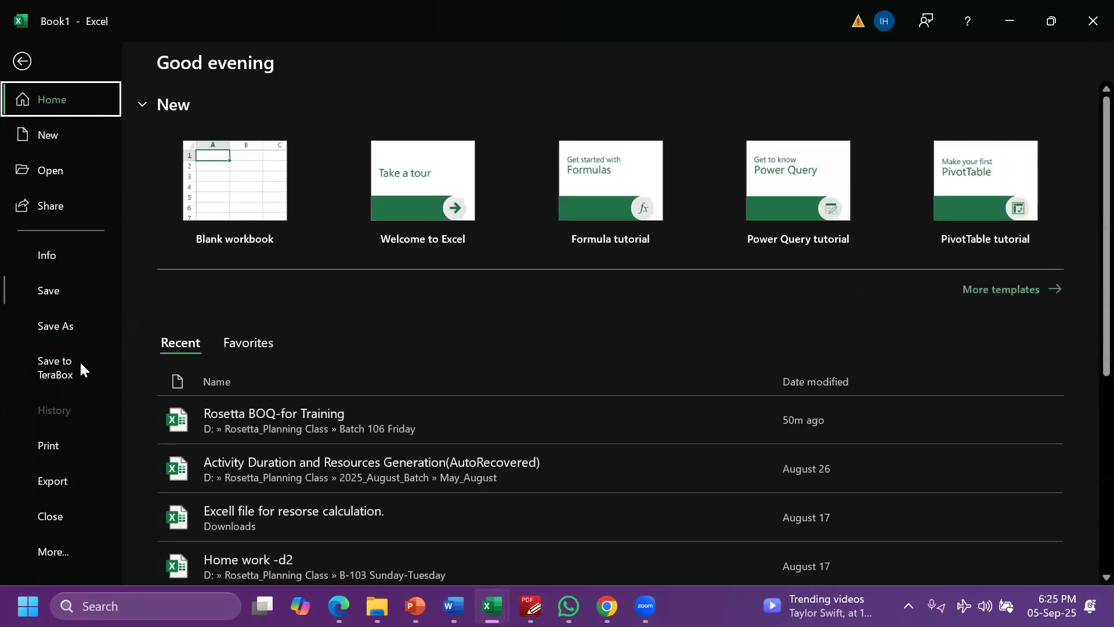
click(58, 325)
click(623, 199)
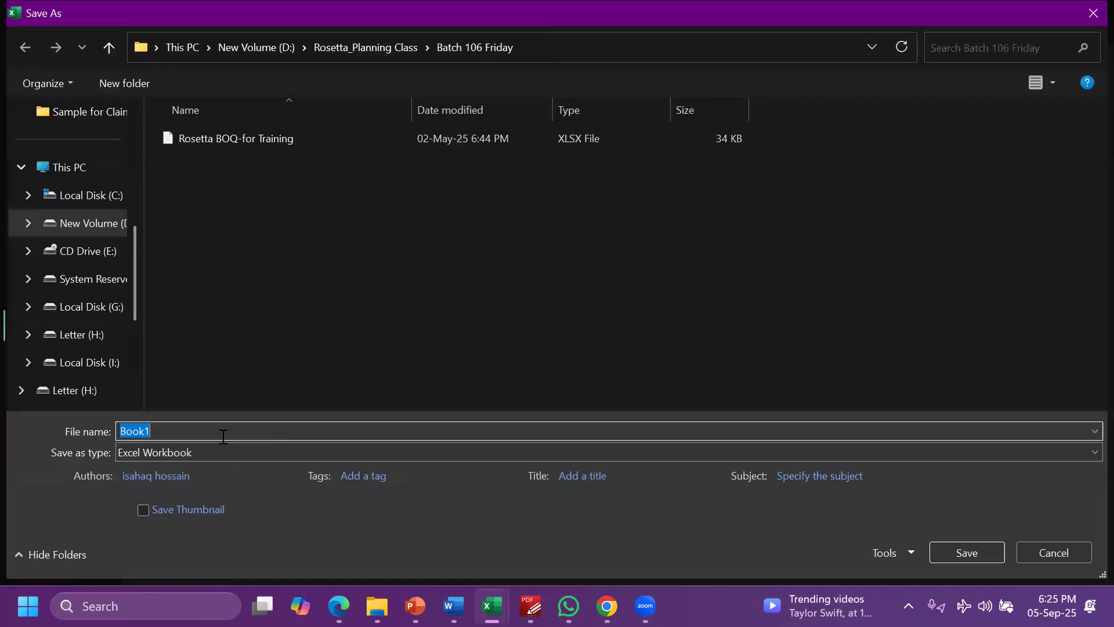
text(R)
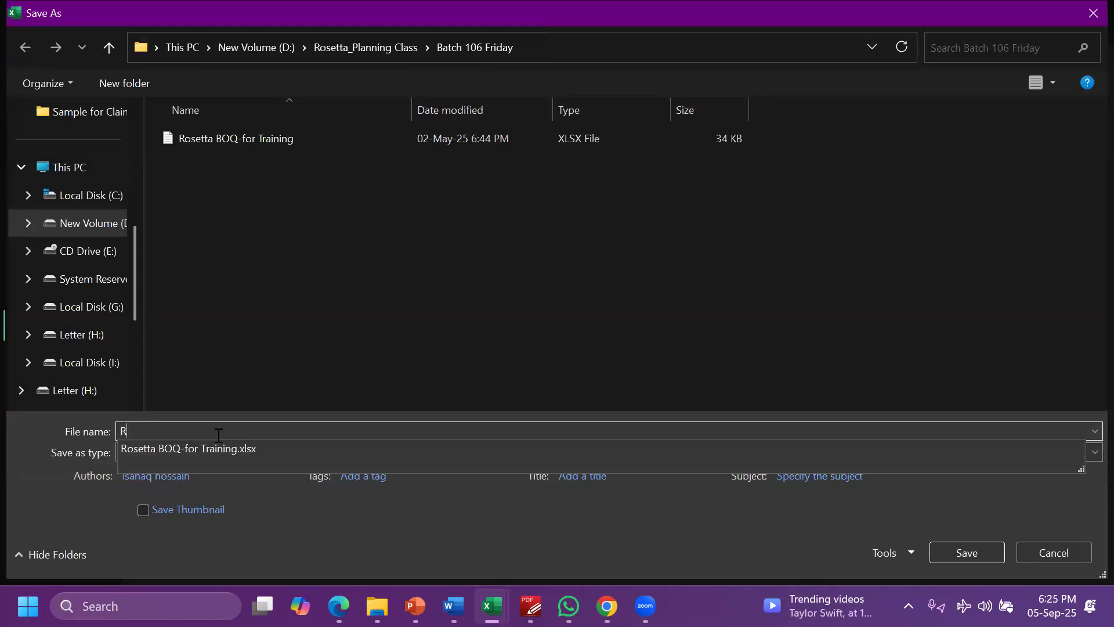
text(OSETTA 10)
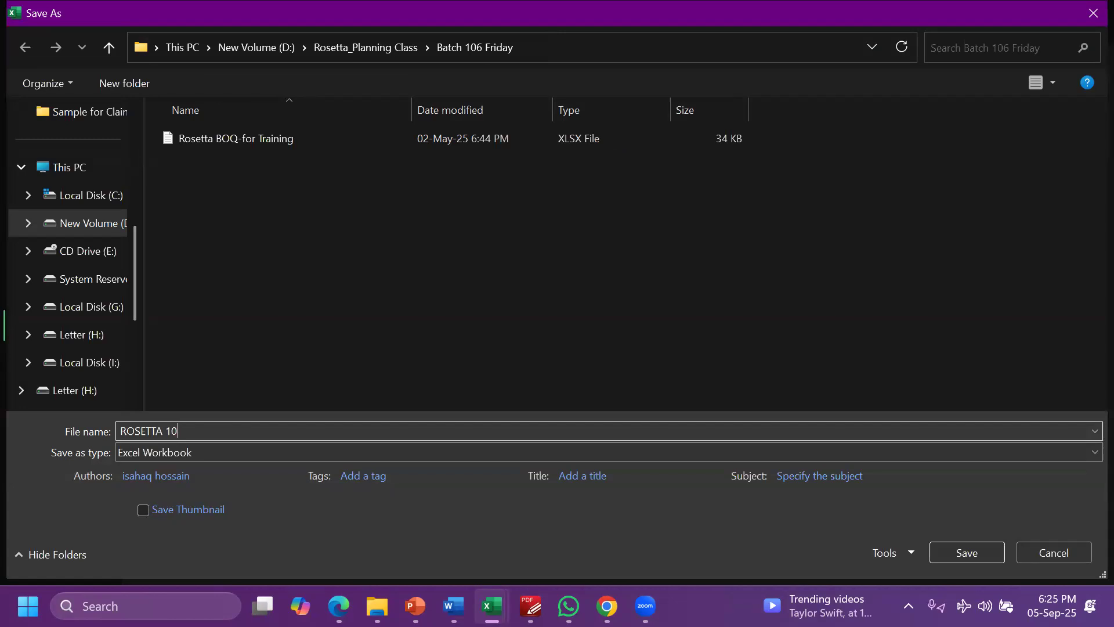
text(6-Building Project)
key(Return)
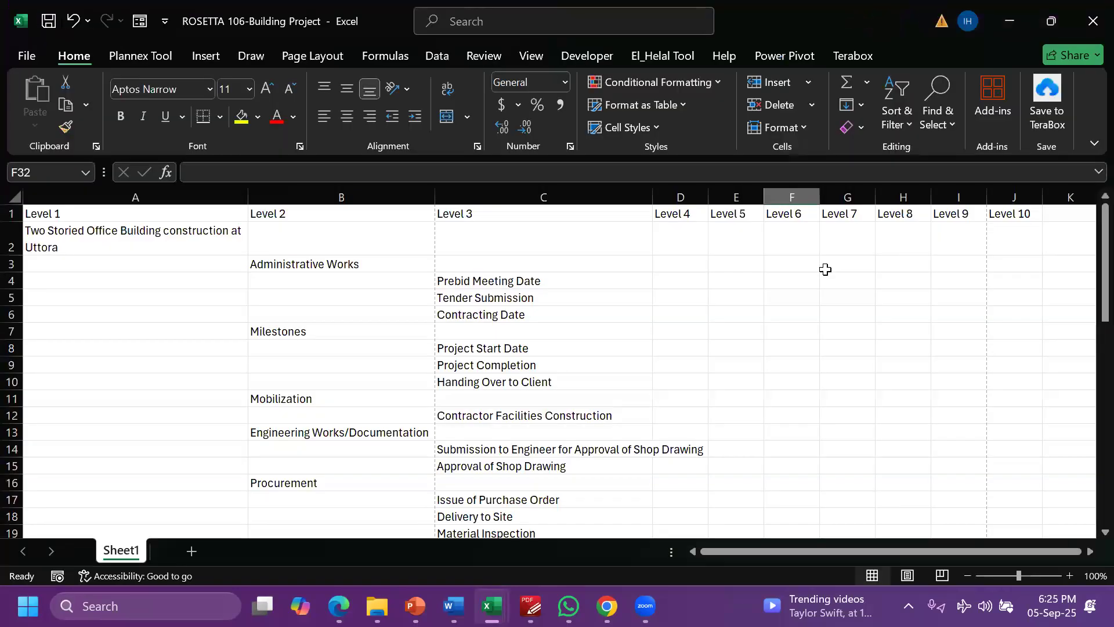
Review the work breakdown structure from the administrative works through the construction items
click(585, 435)
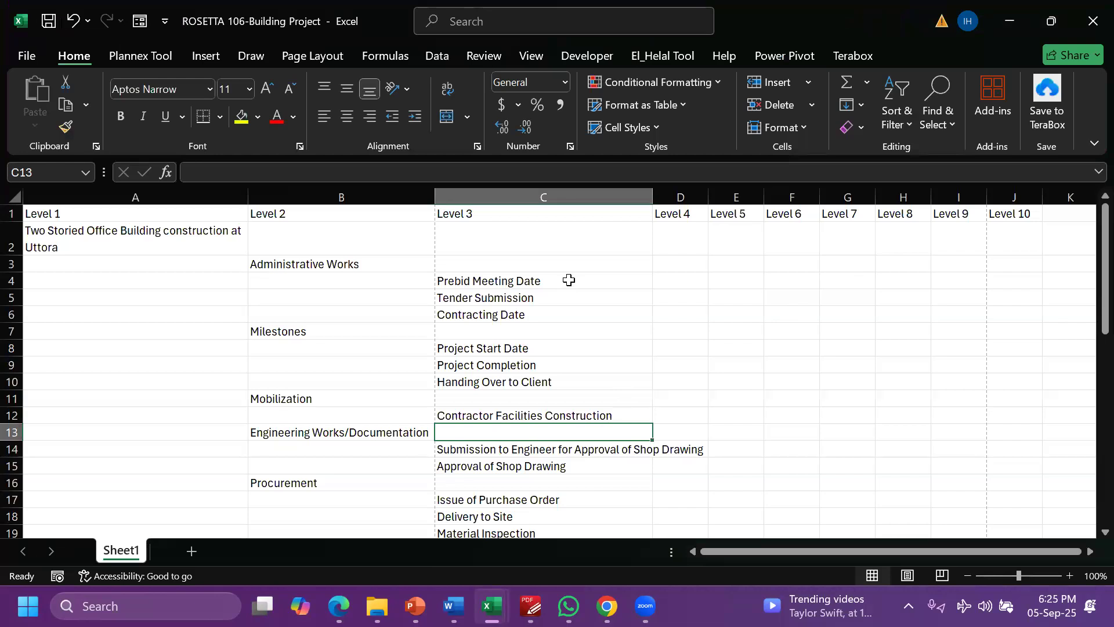
scroll(569, 280, down, 7)
scroll(554, 302, down, 2)
scroll(554, 302, up, 9)
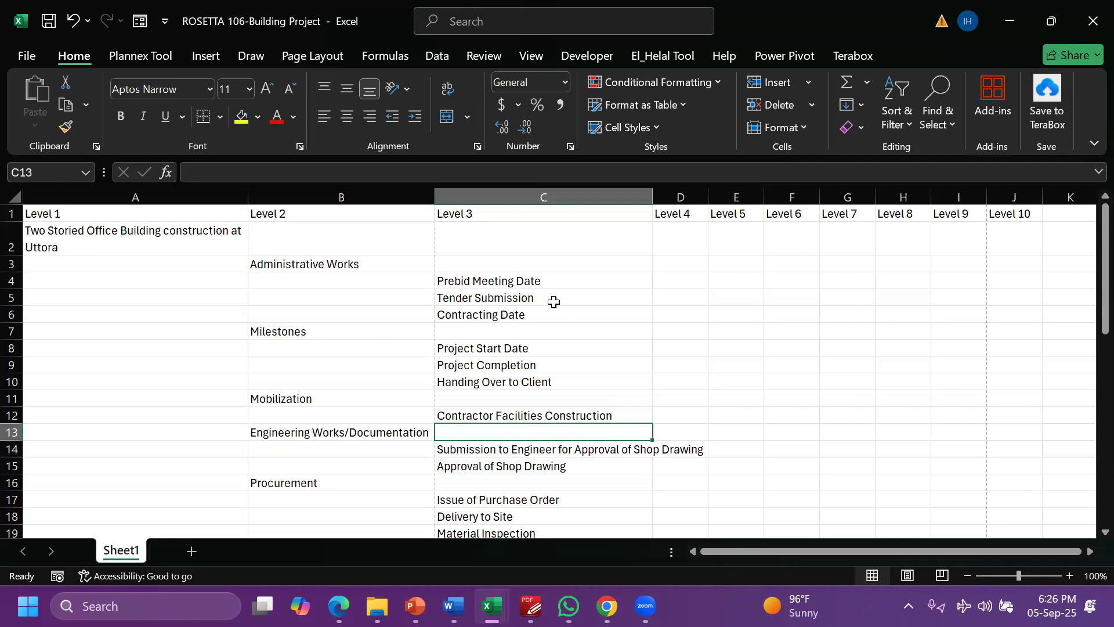
click(331, 68)
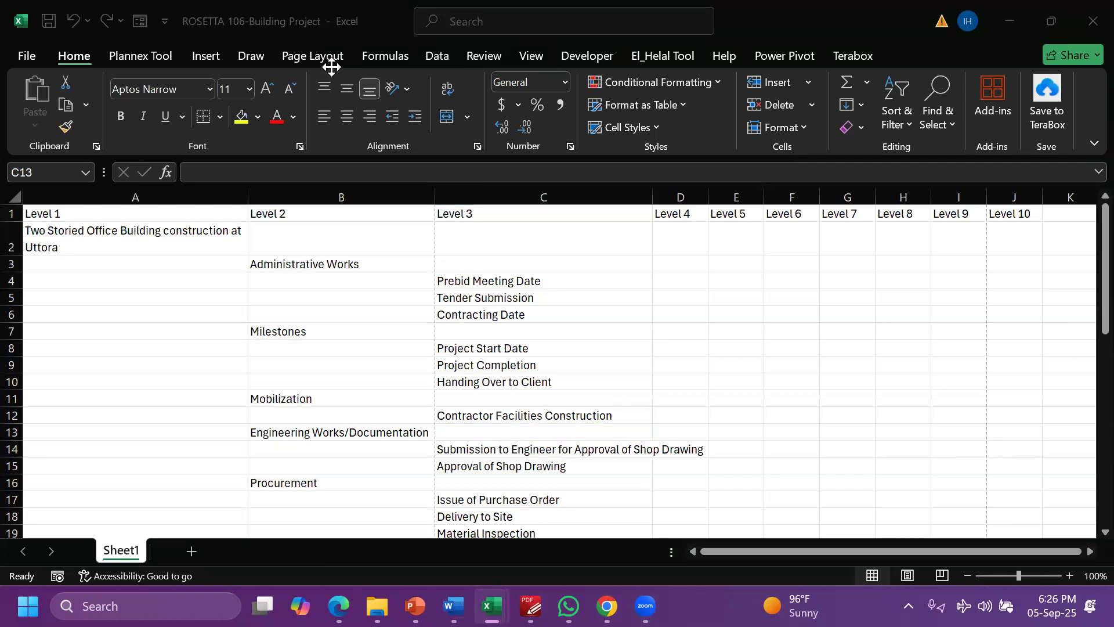
scroll(540, 282, down, 2)
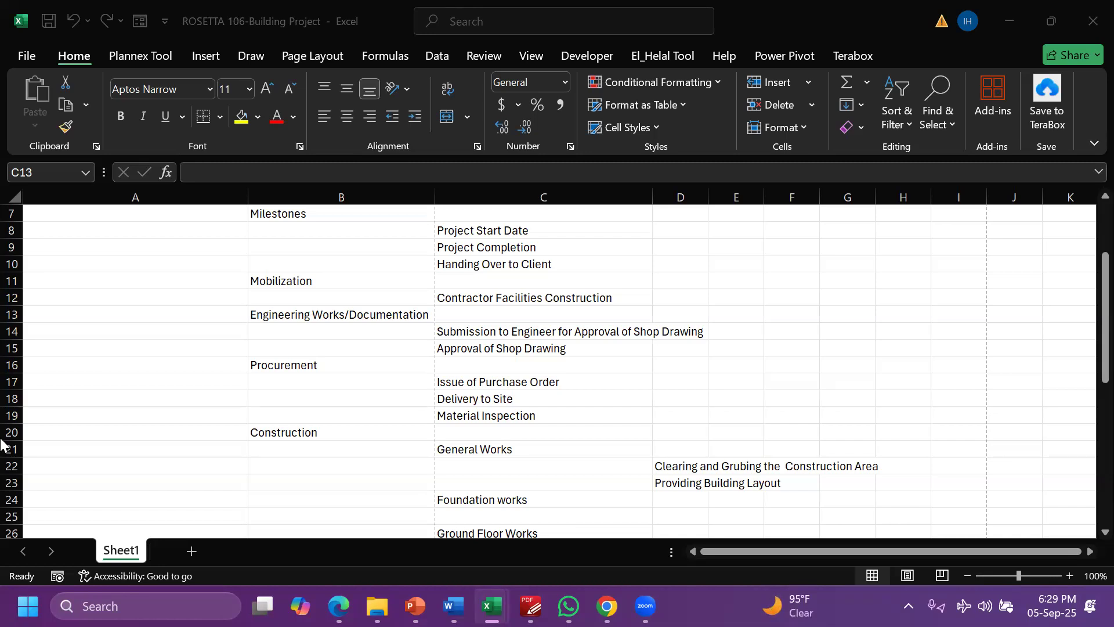
scroll(311, 248, down, 2)
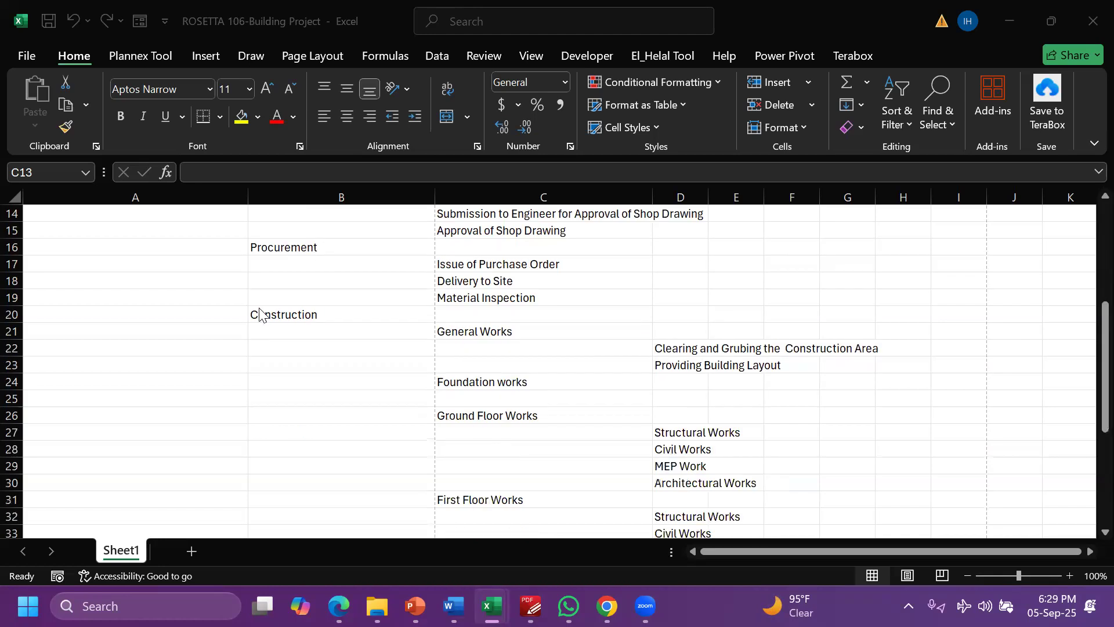
Fit the width of column D to its Level 4 item names
click(251, 267)
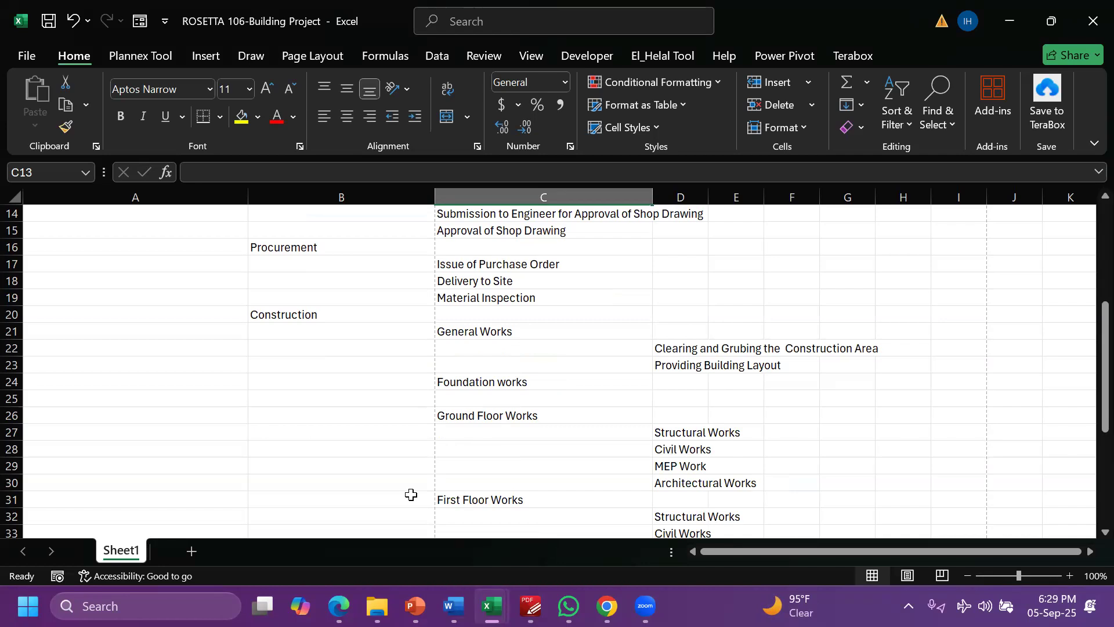
click(429, 384)
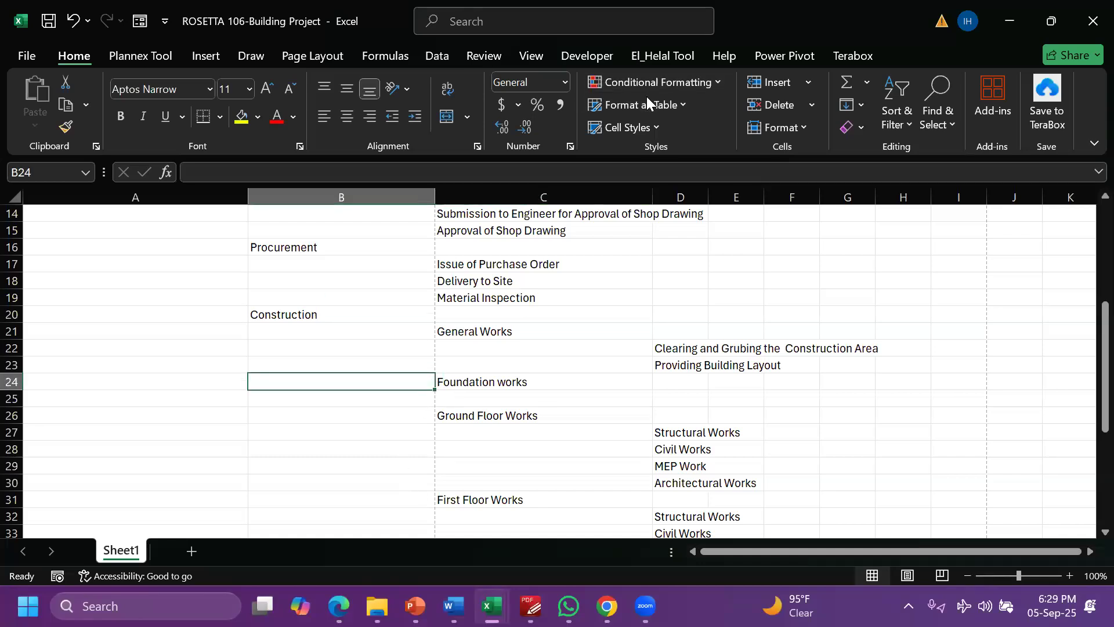
mouse_move(676, 348)
mouse_down()
mouse_move(674, 381)
mouse_move(675, 367)
mouse_up()
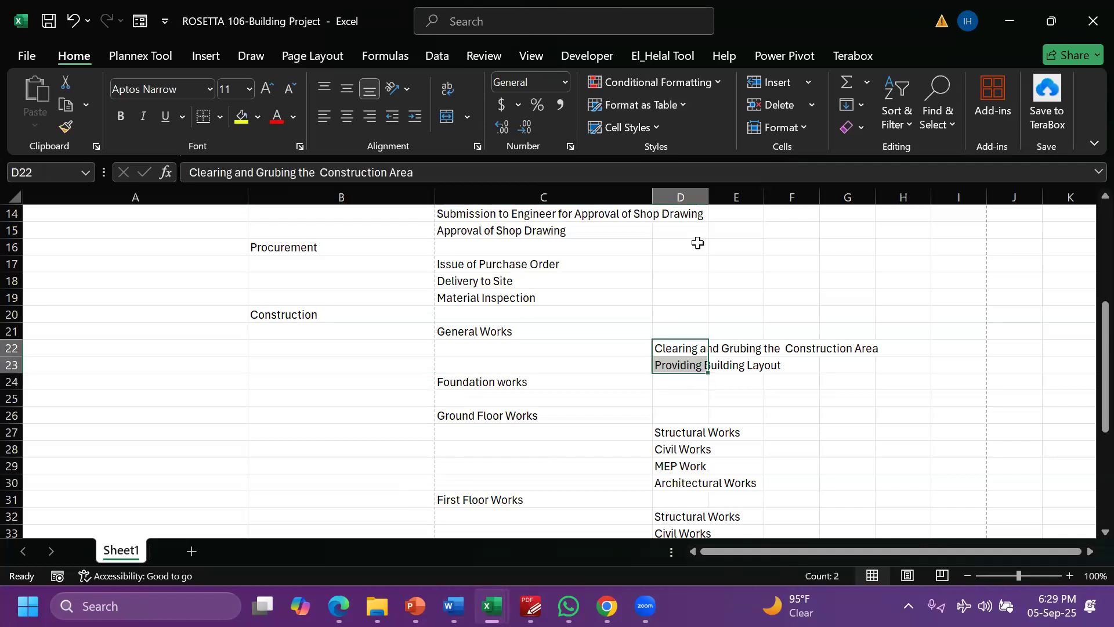
double_click(707, 196)
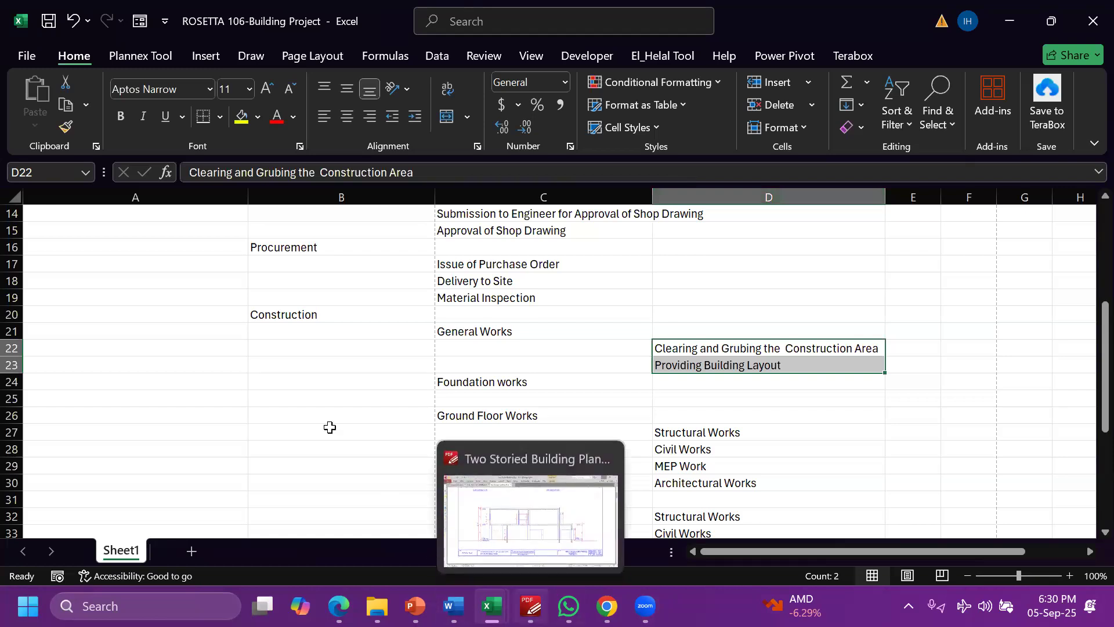
Launch Project 2013 and create a blank project
click(297, 348)
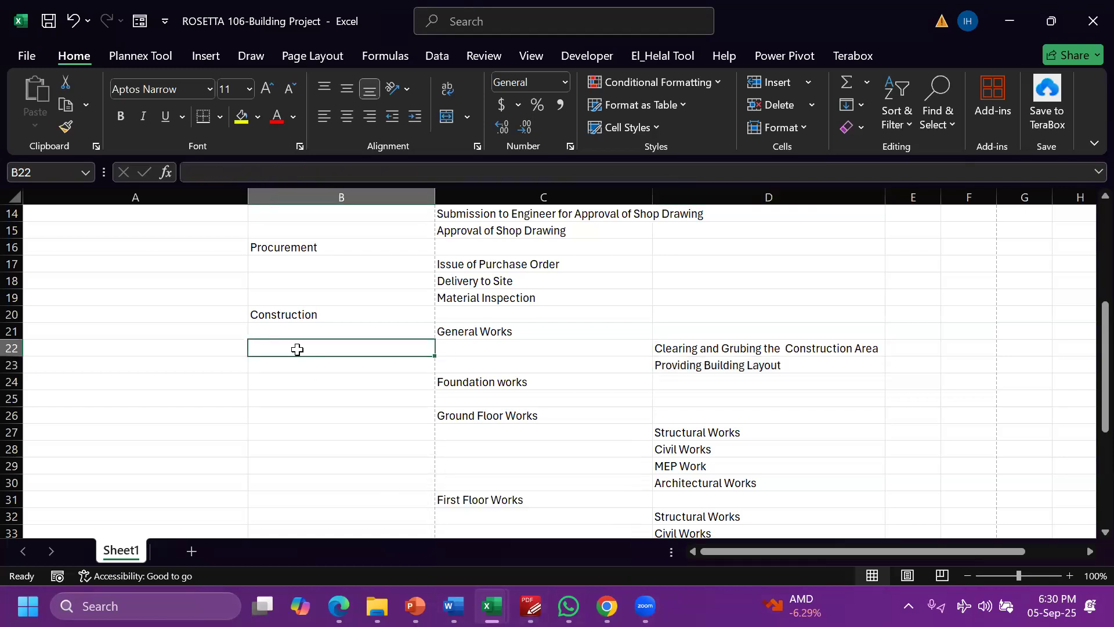
key(super)
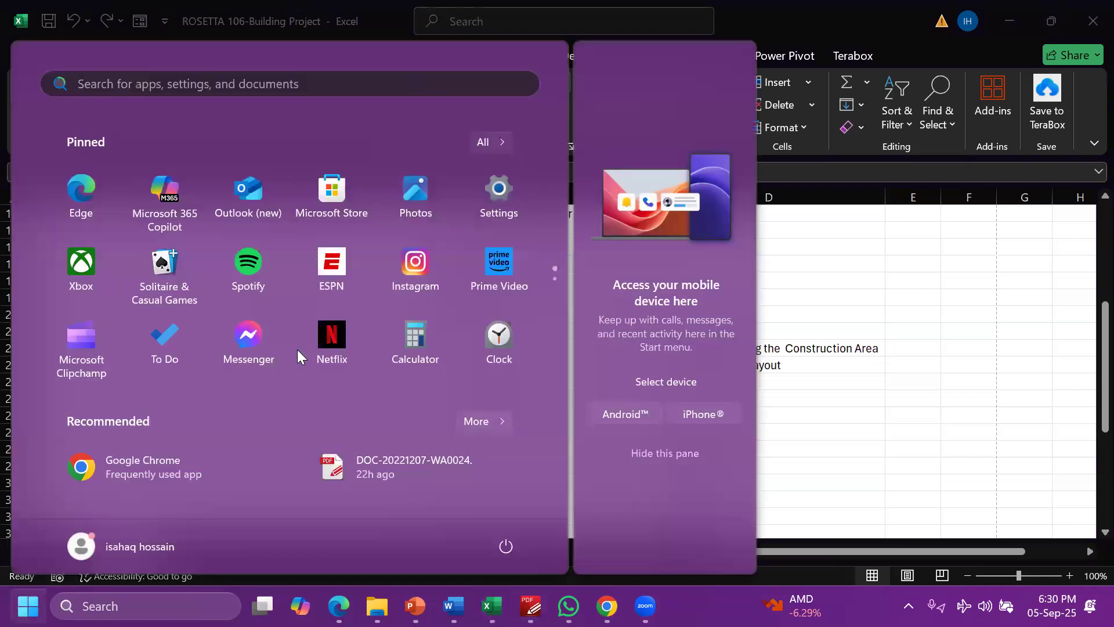
text(proe)
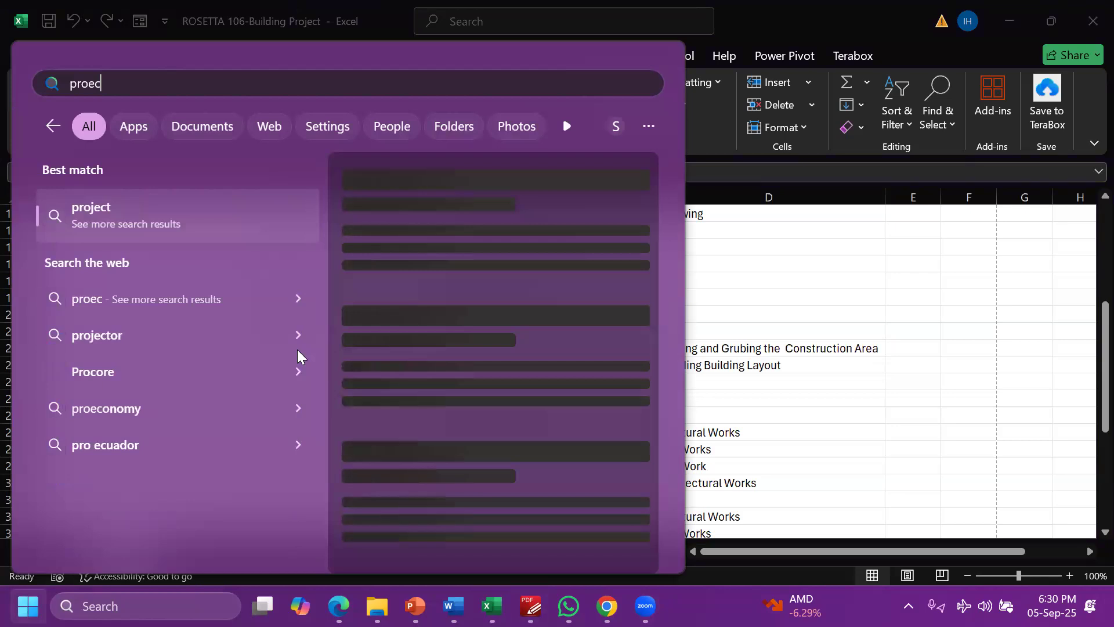
key(BackSpace)
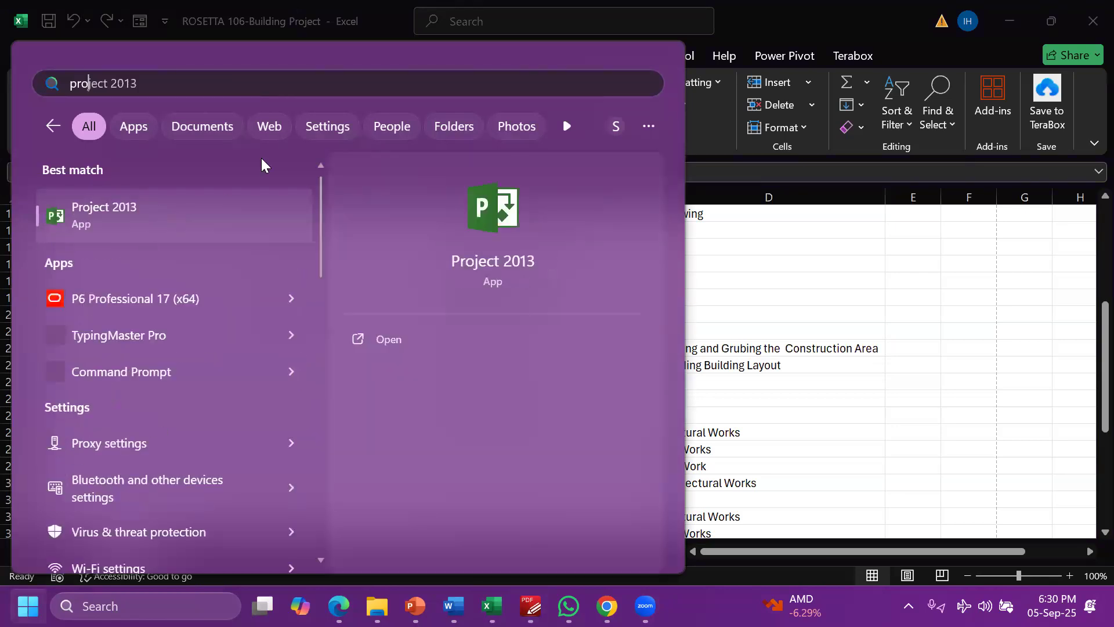
click(412, 336)
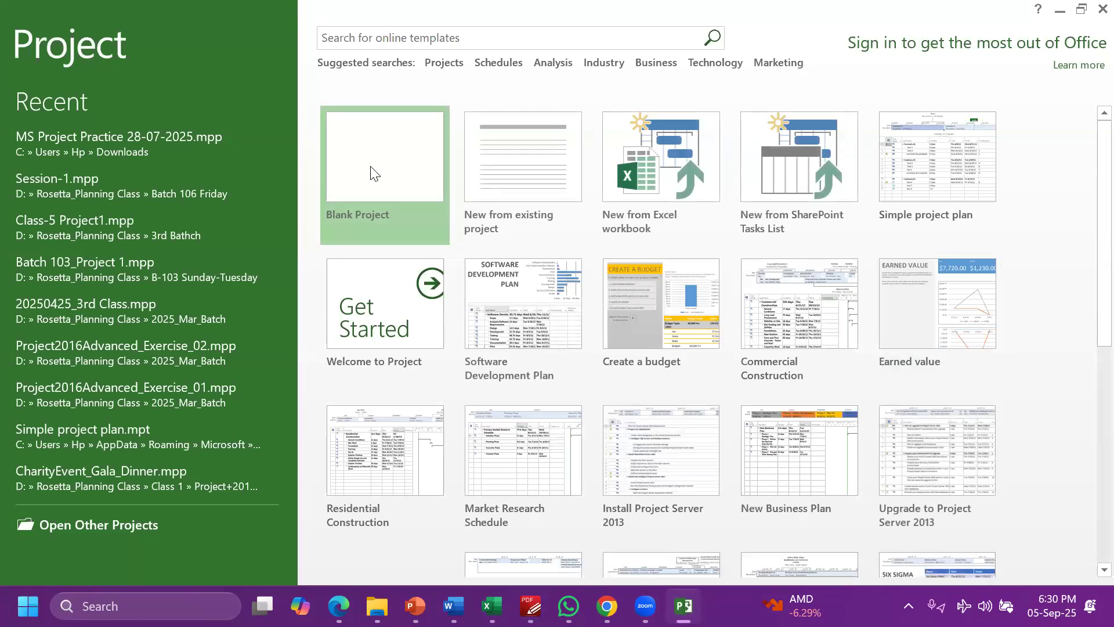
click(374, 172)
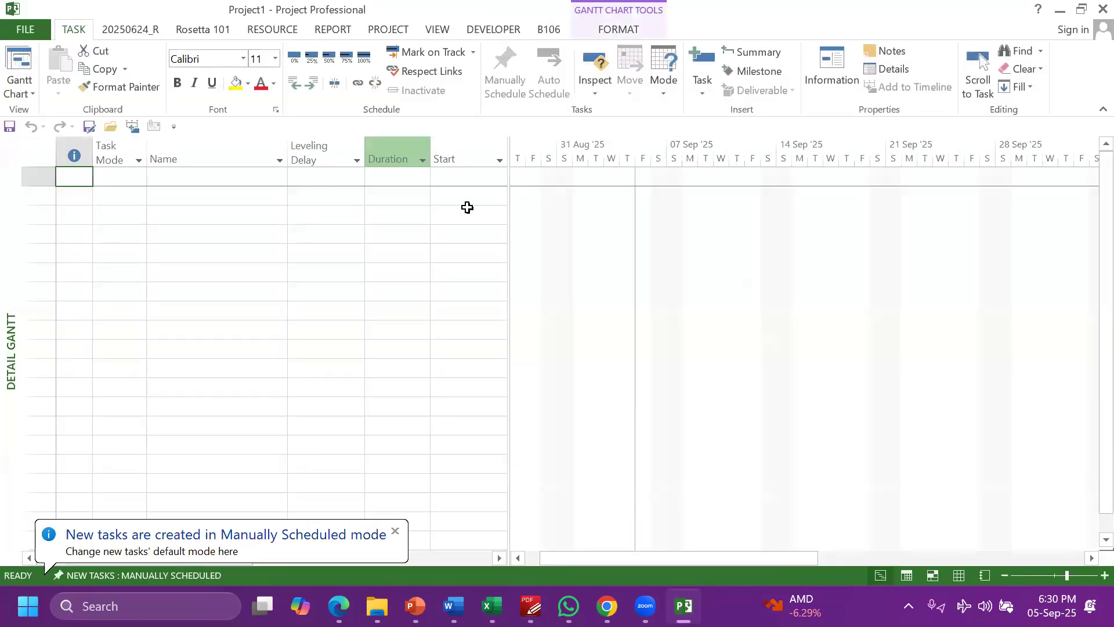
Widen the task table beside the Gantt chart to show the columns up to Successors
click(505, 176)
drag(508, 177, 606, 176)
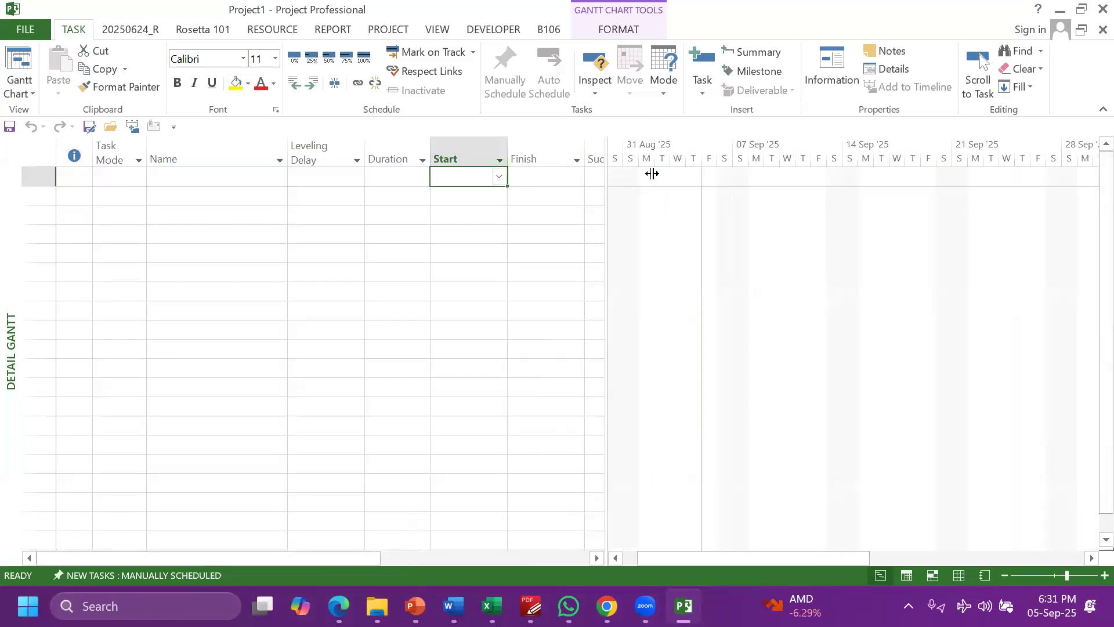
drag(652, 173, 654, 174)
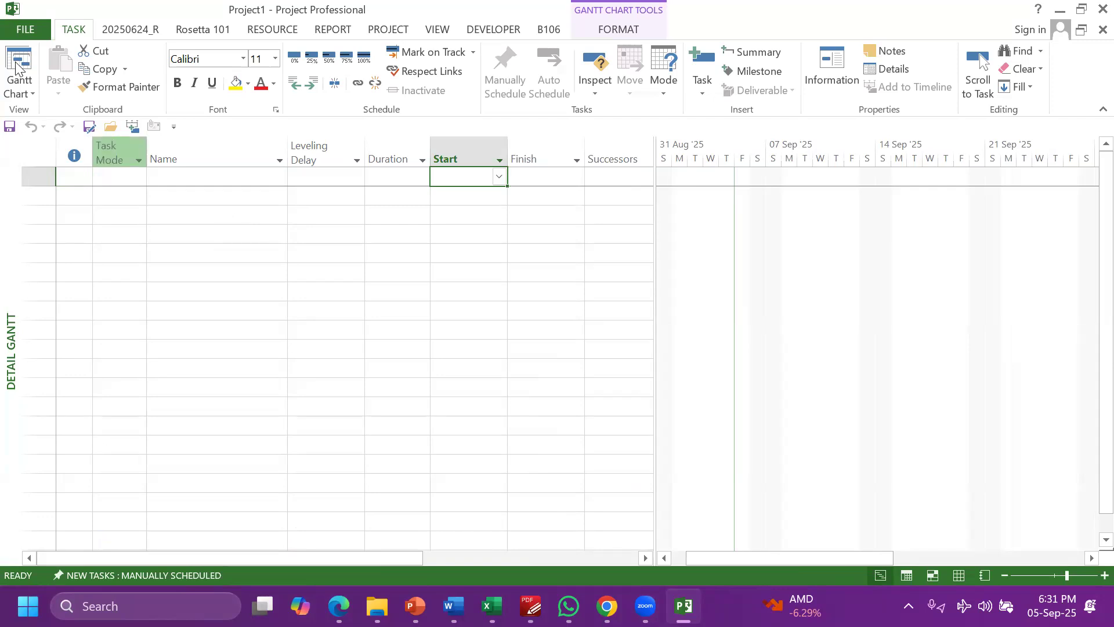
Open the Project options and choose 28 Jan '09 as the date format in the general settings
click(17, 32)
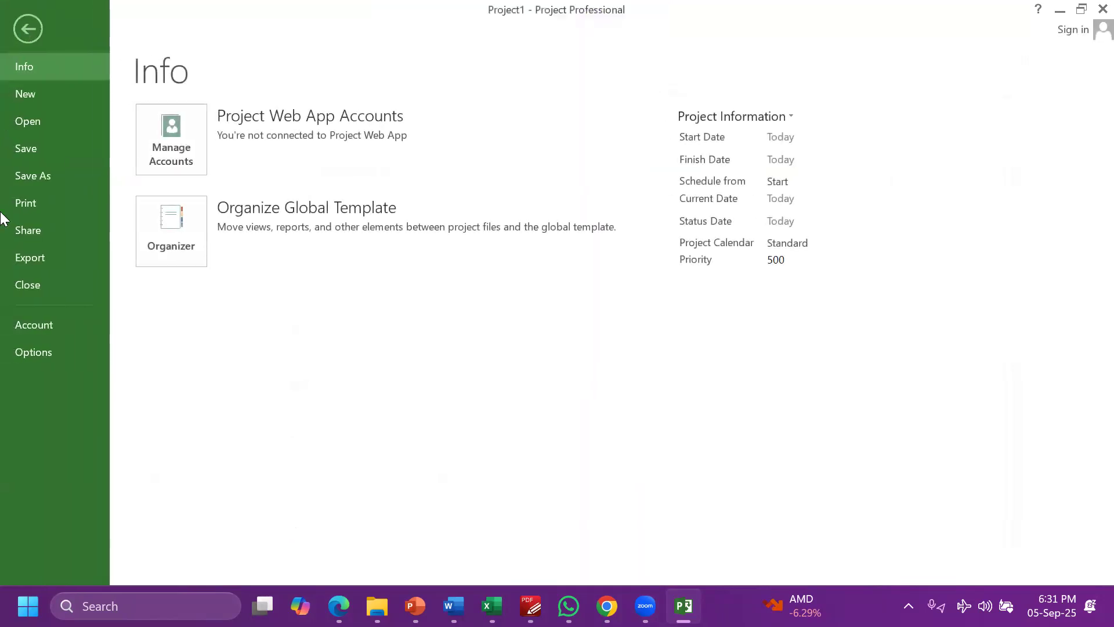
click(38, 352)
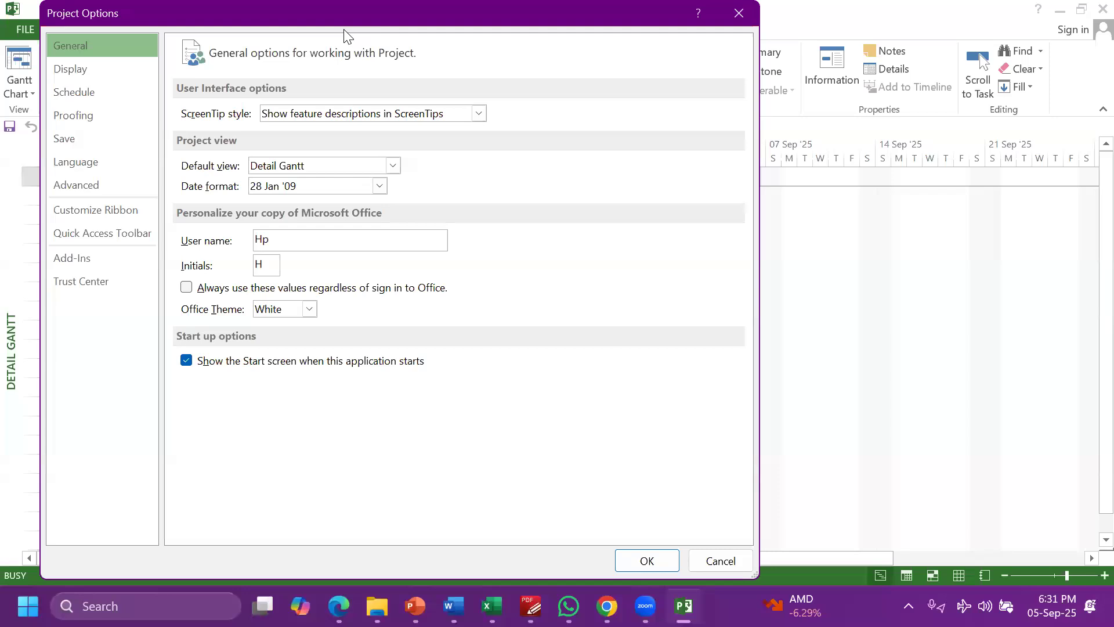
drag(381, 29, 456, 59)
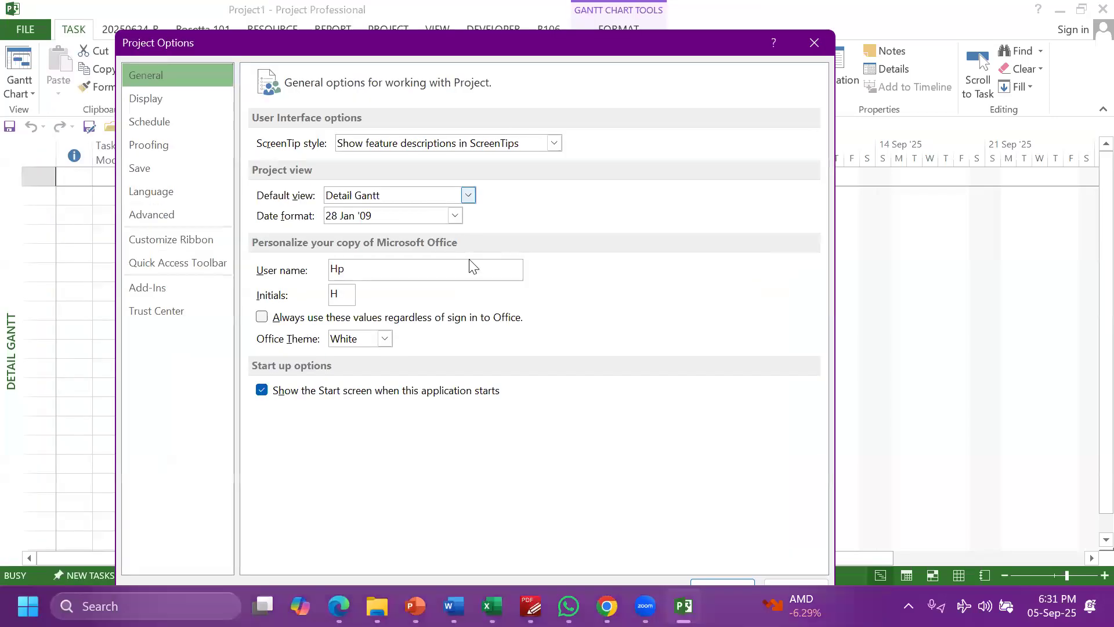
click(454, 215)
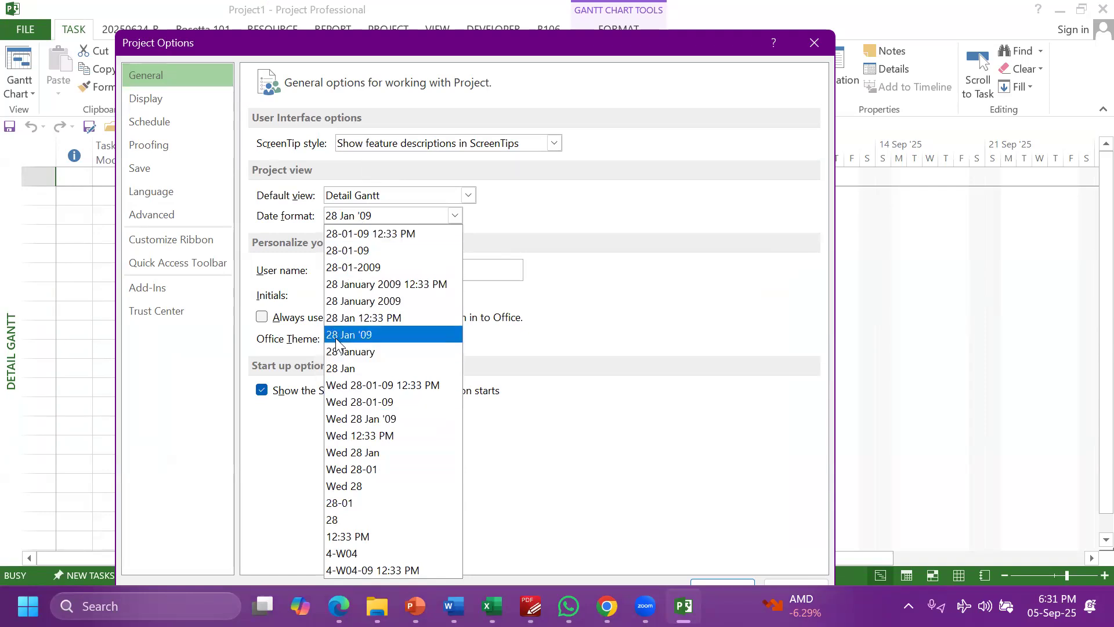
click(381, 334)
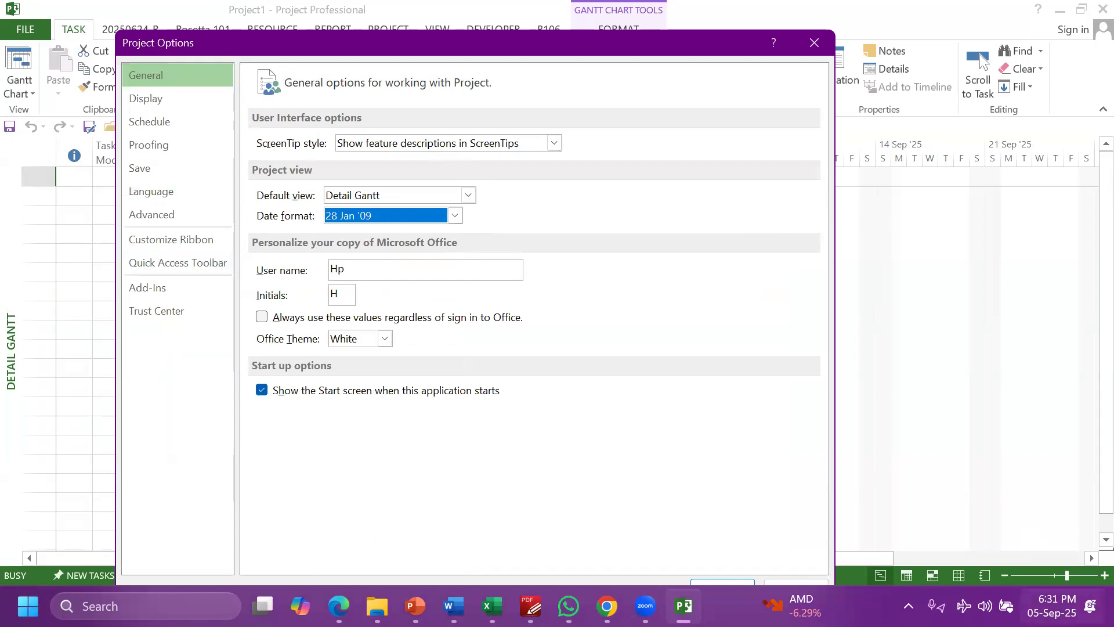
Look through the system calendar and clear all notifications
click(1051, 606)
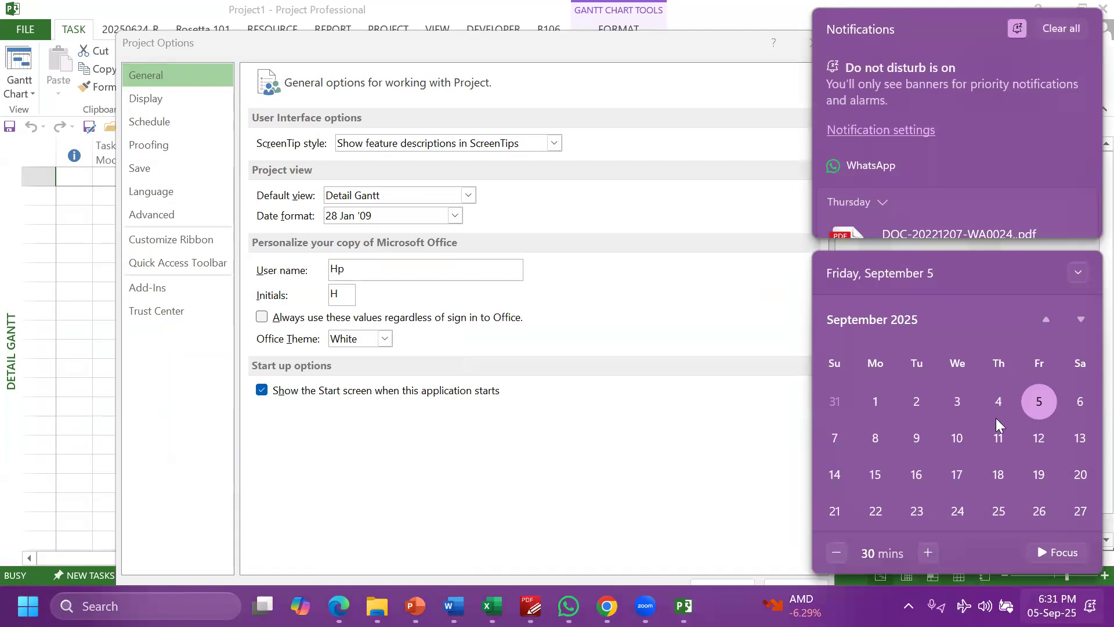
scroll(996, 418, down, 3)
scroll(941, 489, up, 1)
scroll(936, 490, up, 3)
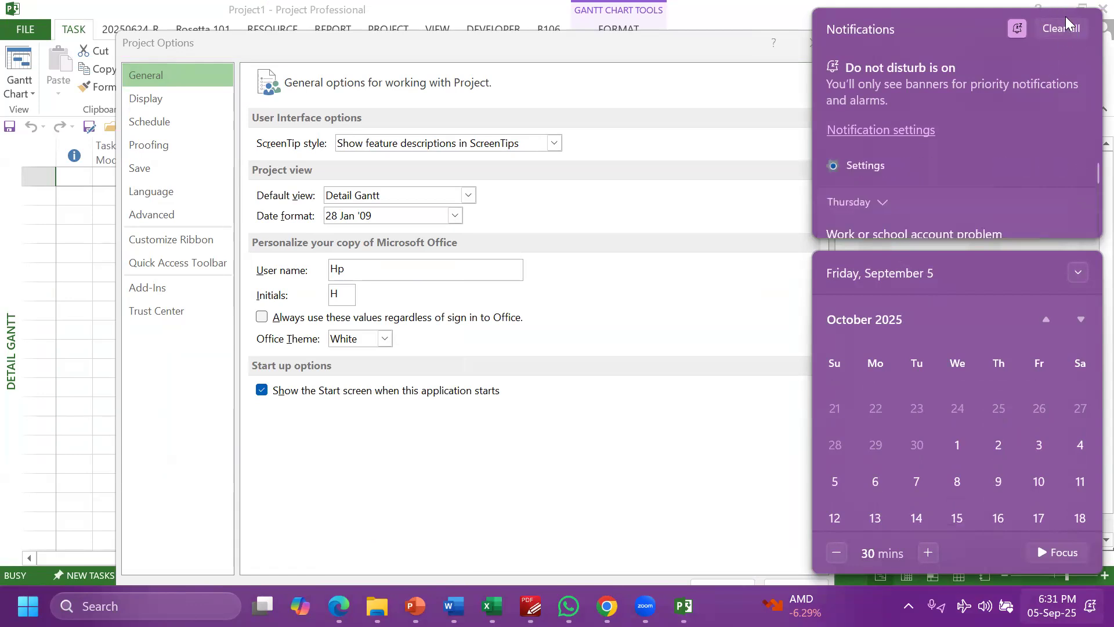
click(1062, 33)
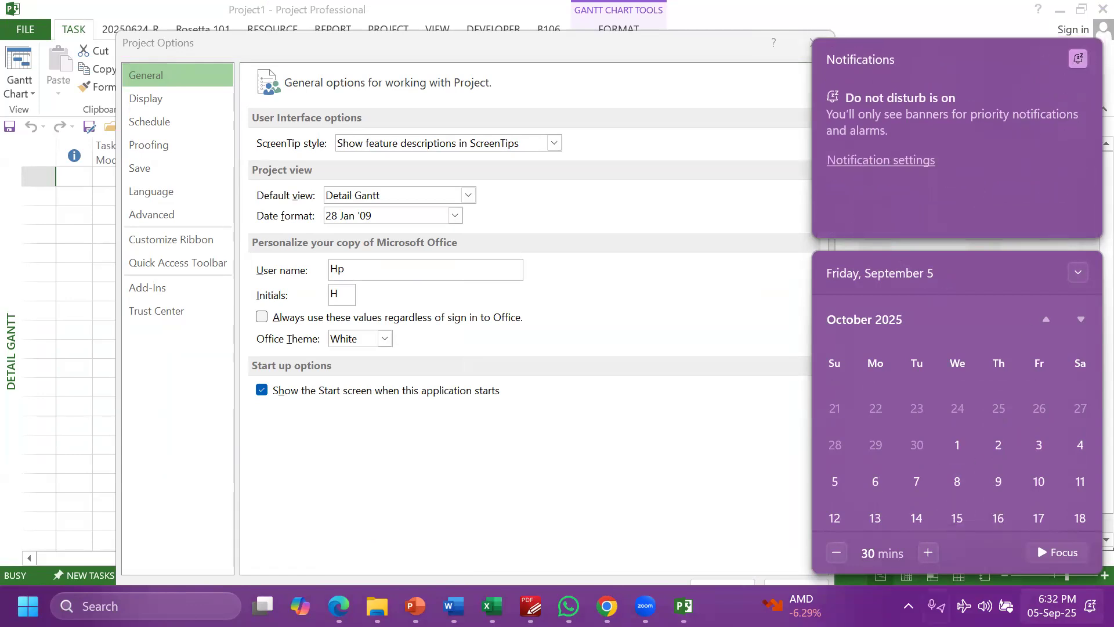
Open the Windows date and time settings and examine the Language & region page for date format options
right_click(1052, 606)
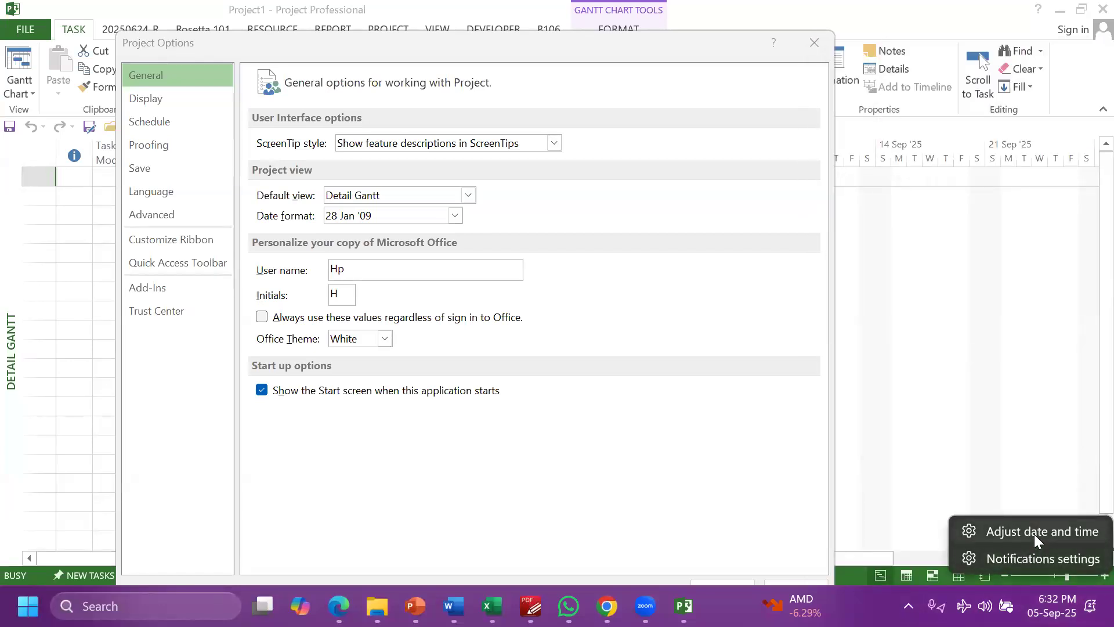
click(1034, 533)
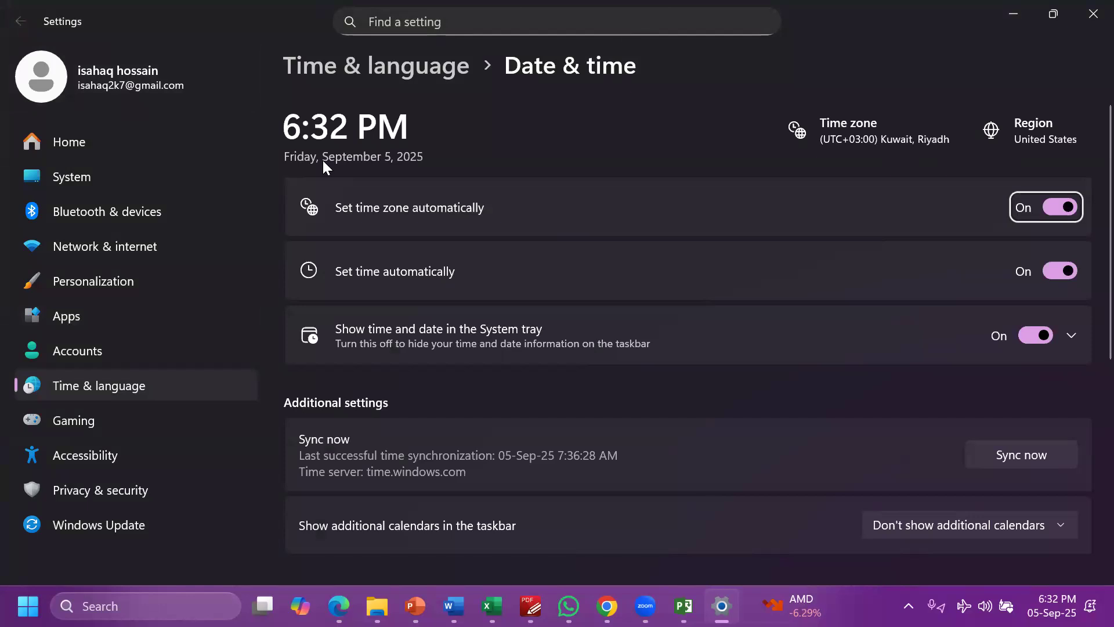
scroll(485, 317, down, 5)
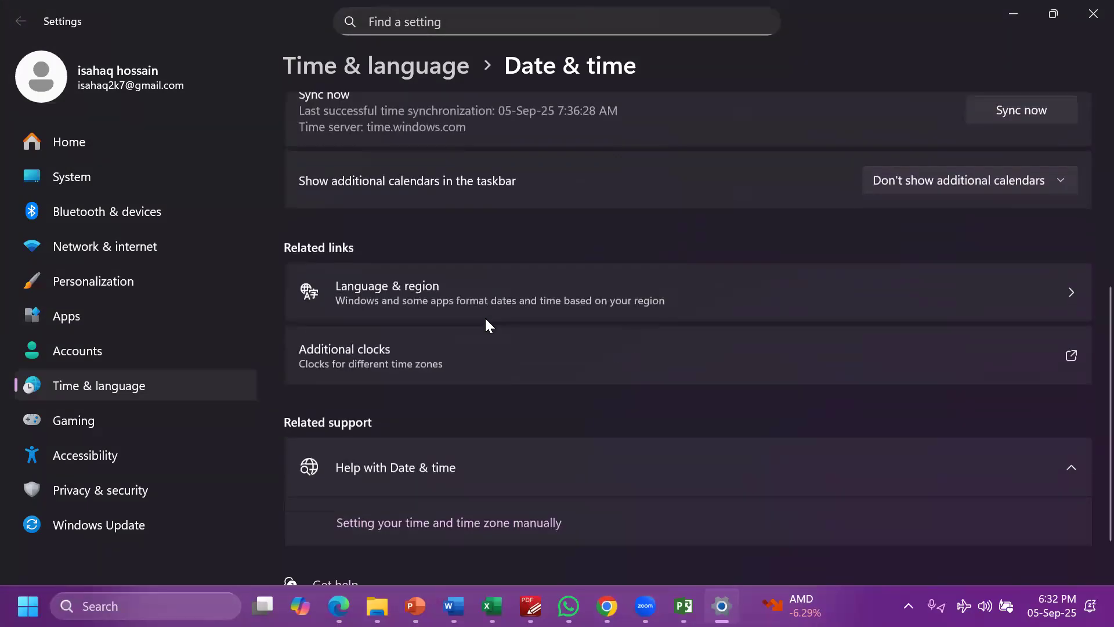
click(425, 298)
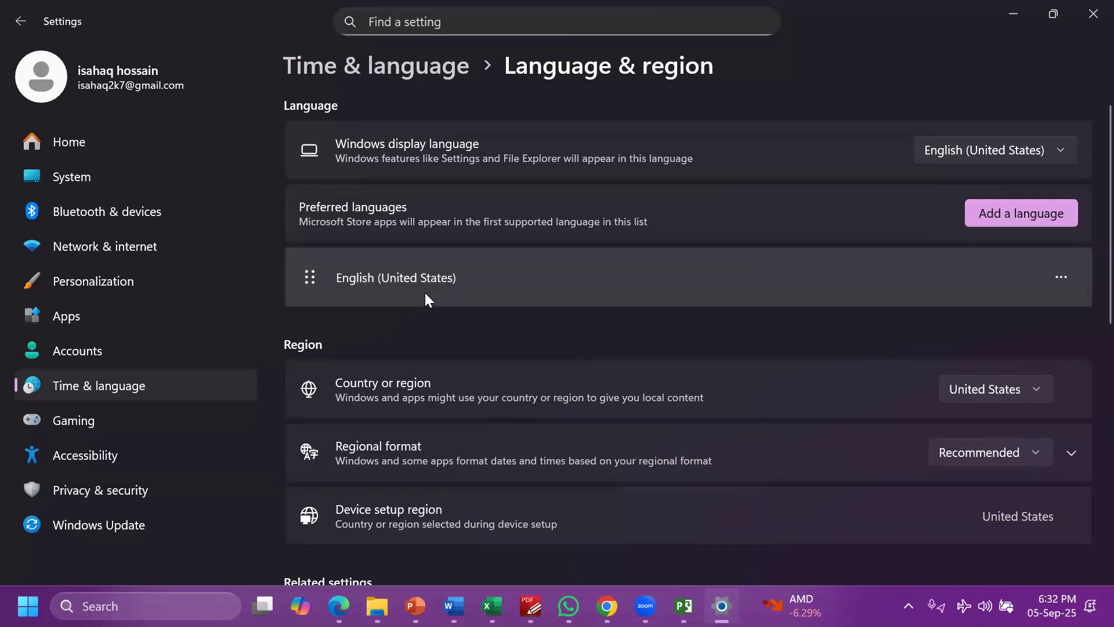
scroll(348, 308, down, 3)
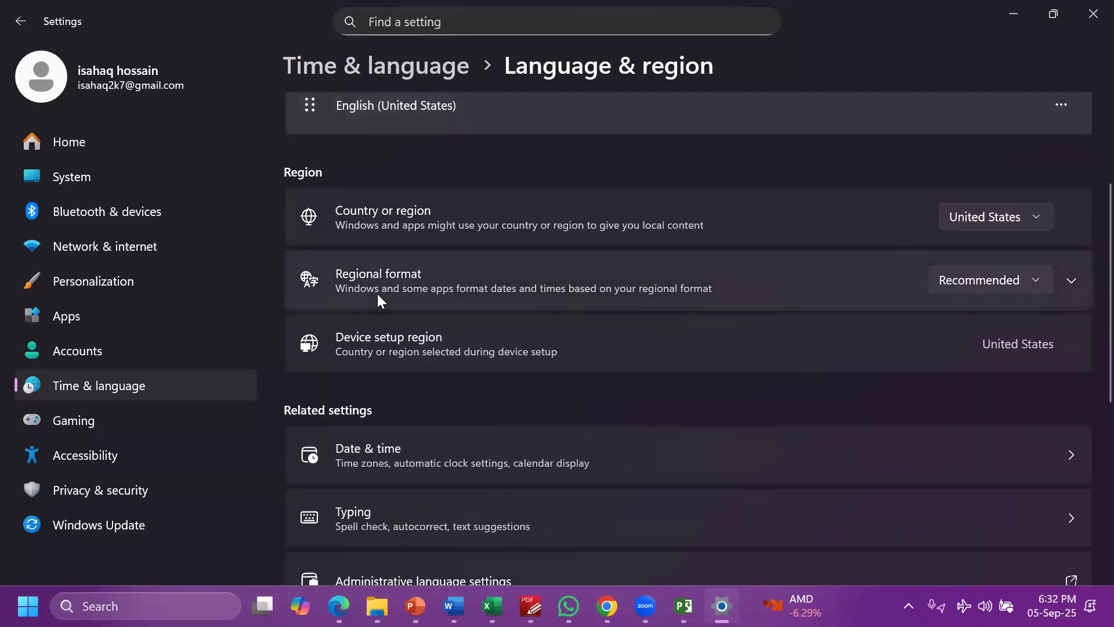
scroll(395, 281, down, 1)
scroll(403, 278, down, 5)
scroll(404, 279, up, 6)
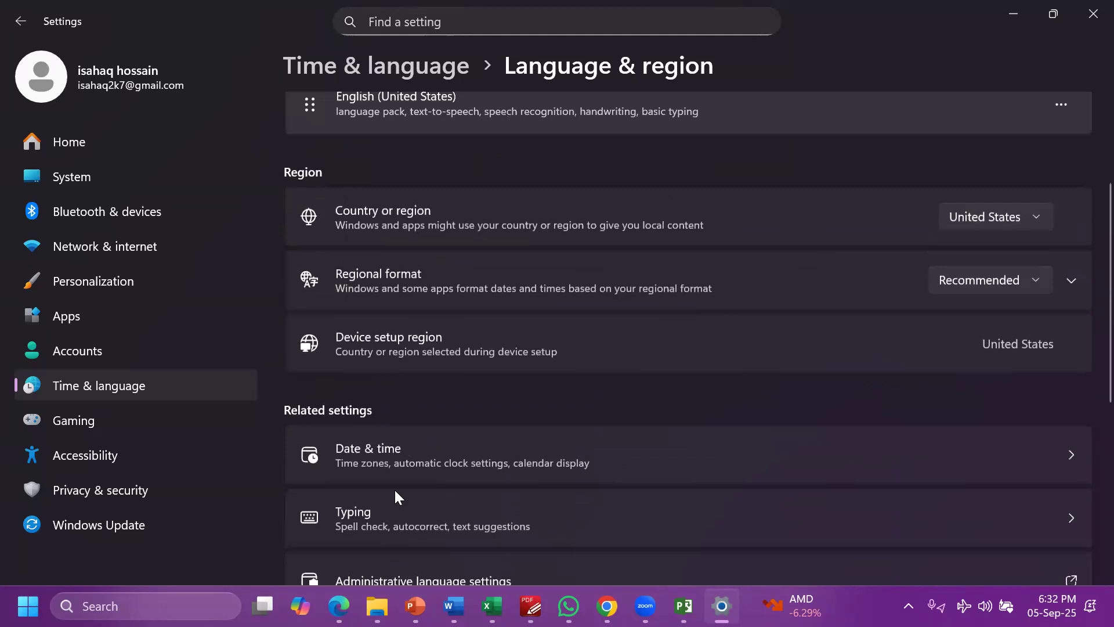
Examine the Date & time settings for a date format option, including the details of the system tray clock
click(406, 463)
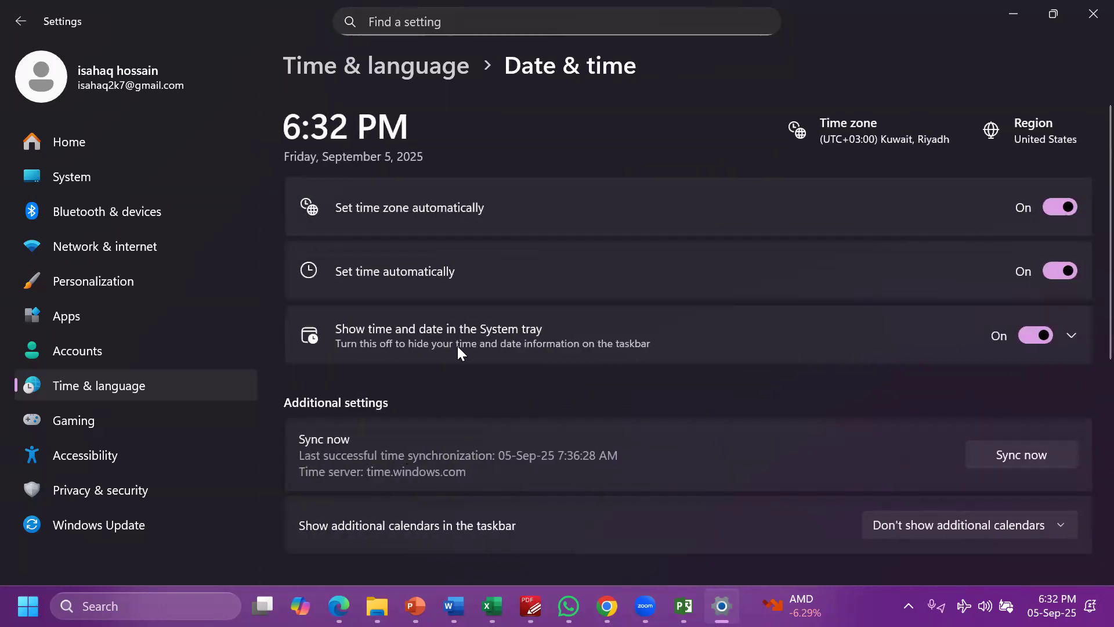
scroll(457, 344, down, 5)
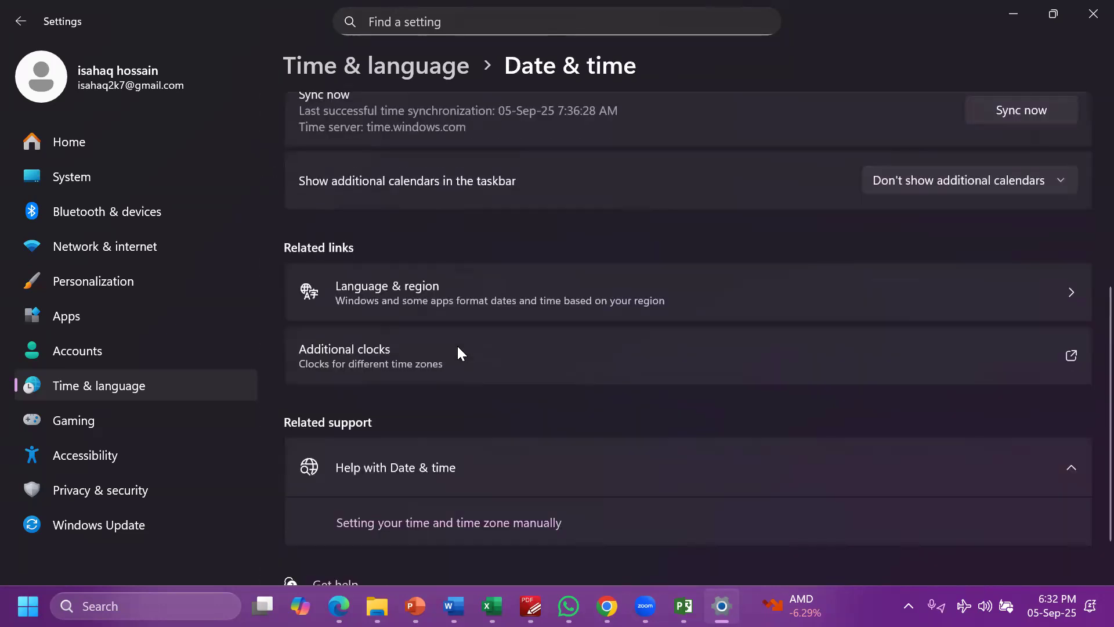
click(450, 462)
scroll(459, 447, up, 5)
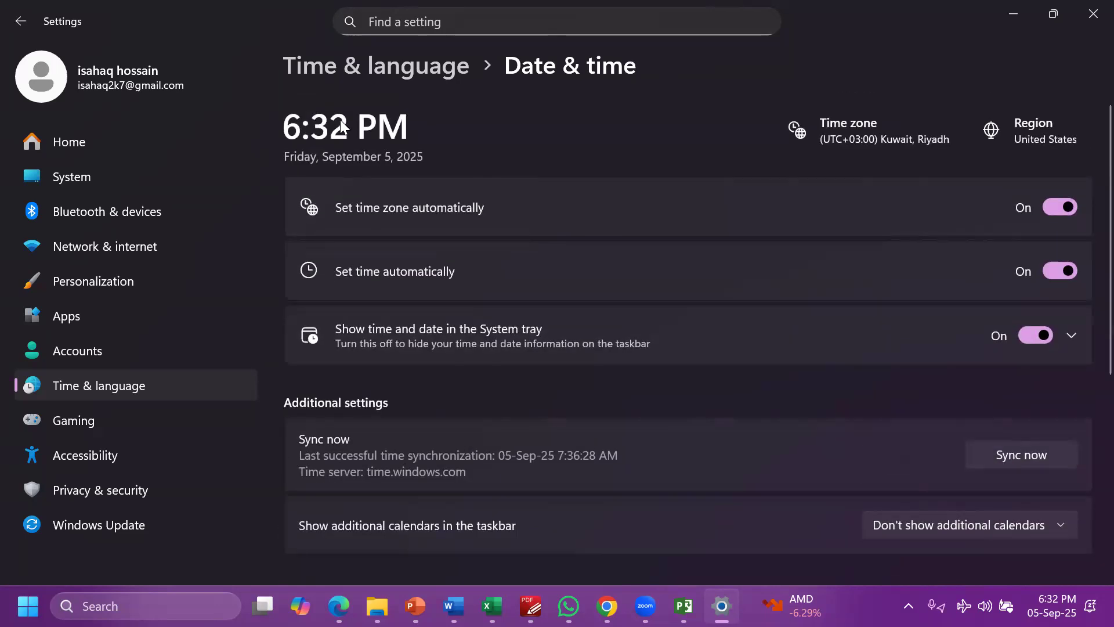
click(400, 66)
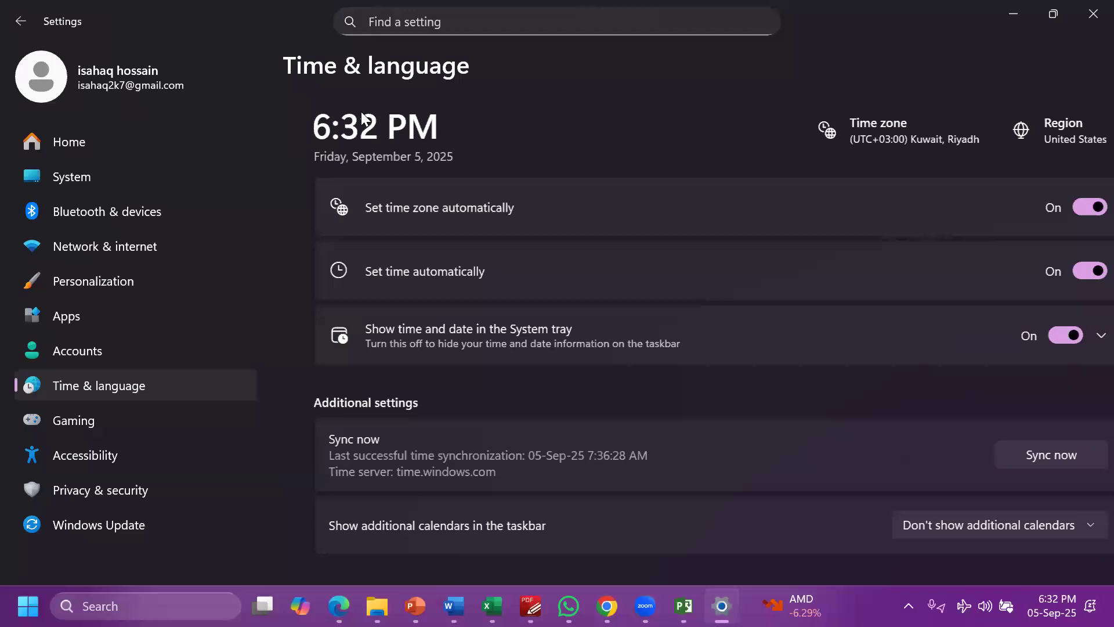
click(385, 207)
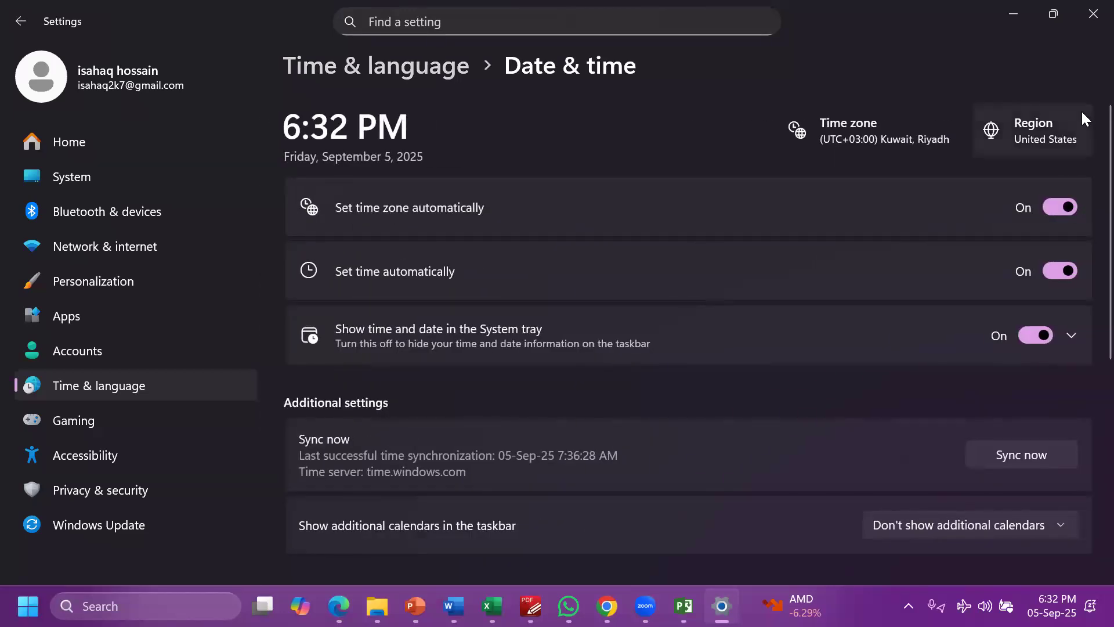
scroll(521, 430, down, 5)
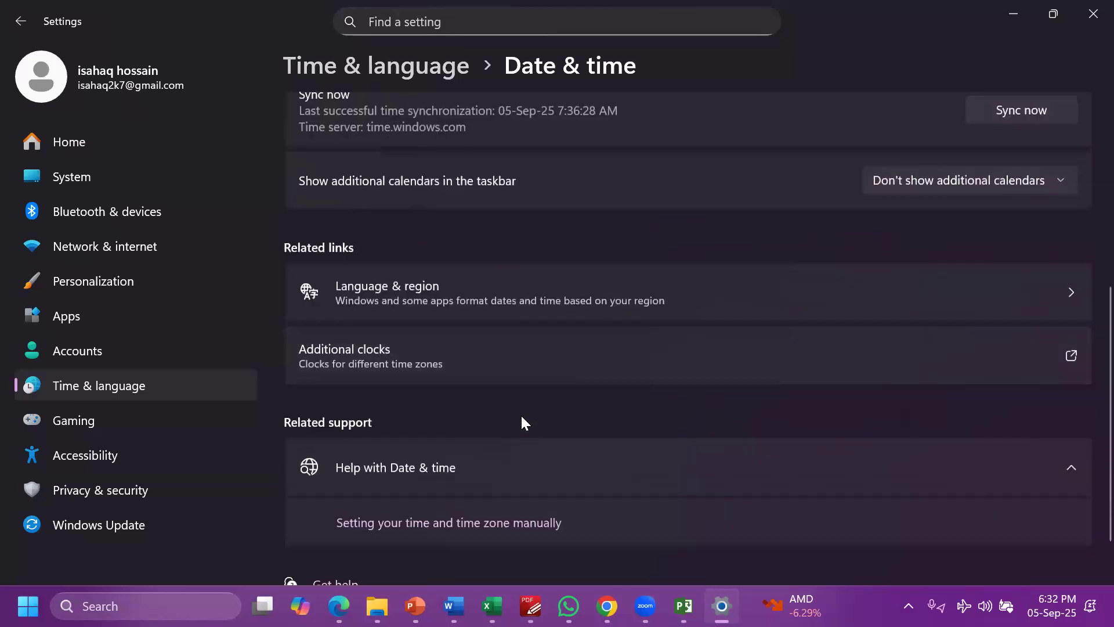
scroll(483, 291, up, 3)
scroll(482, 278, up, 3)
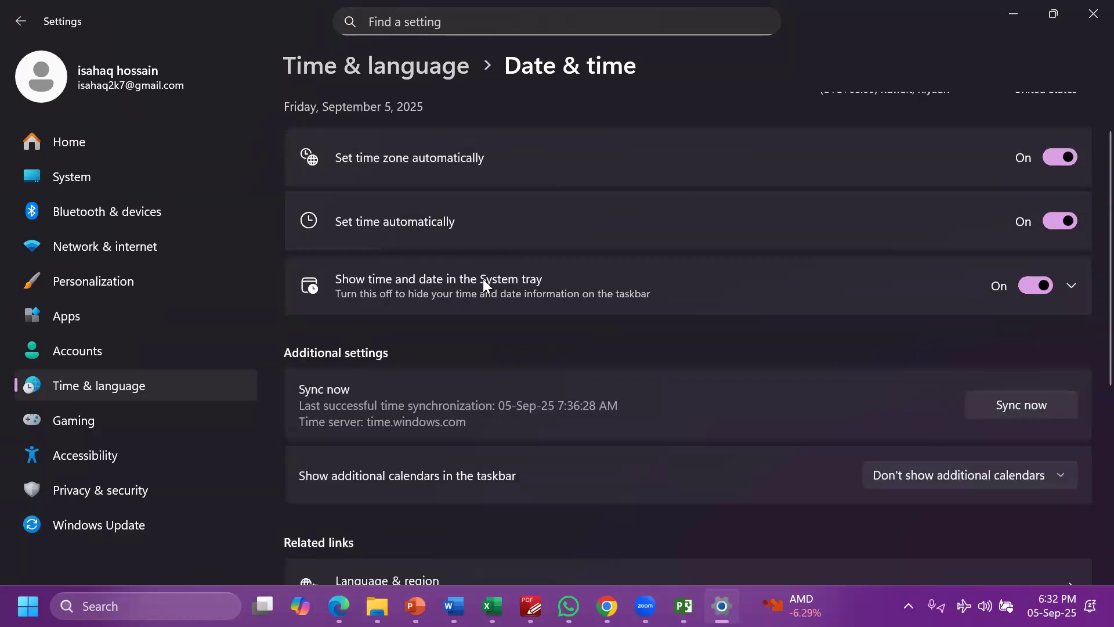
click(433, 327)
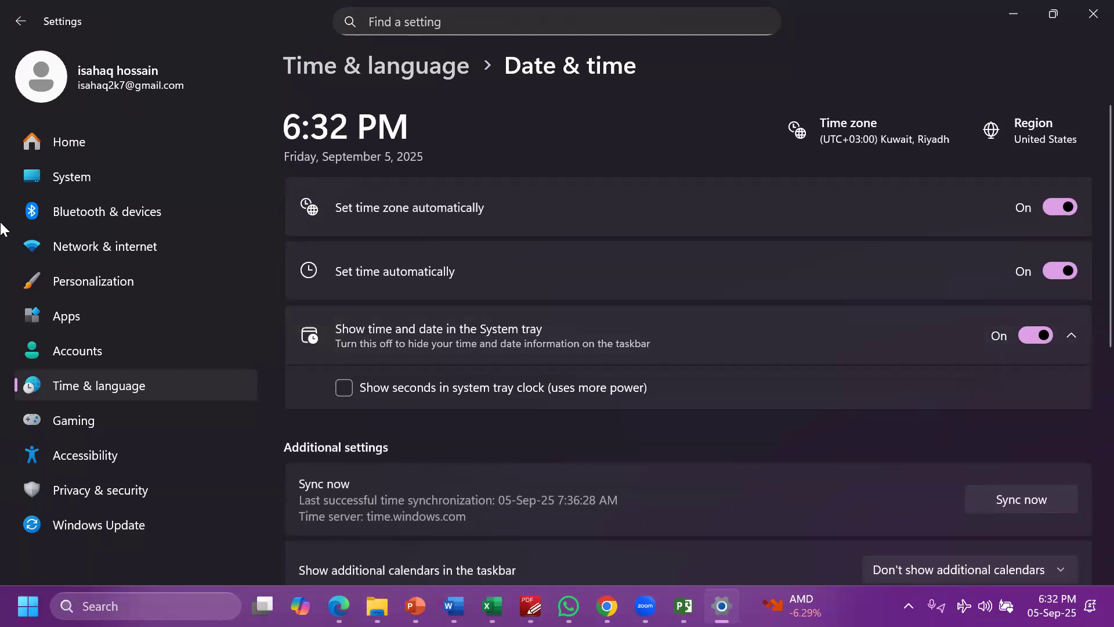
Search Windows for "time and date" and examine the related links of the Date & time settings
click(3, 624)
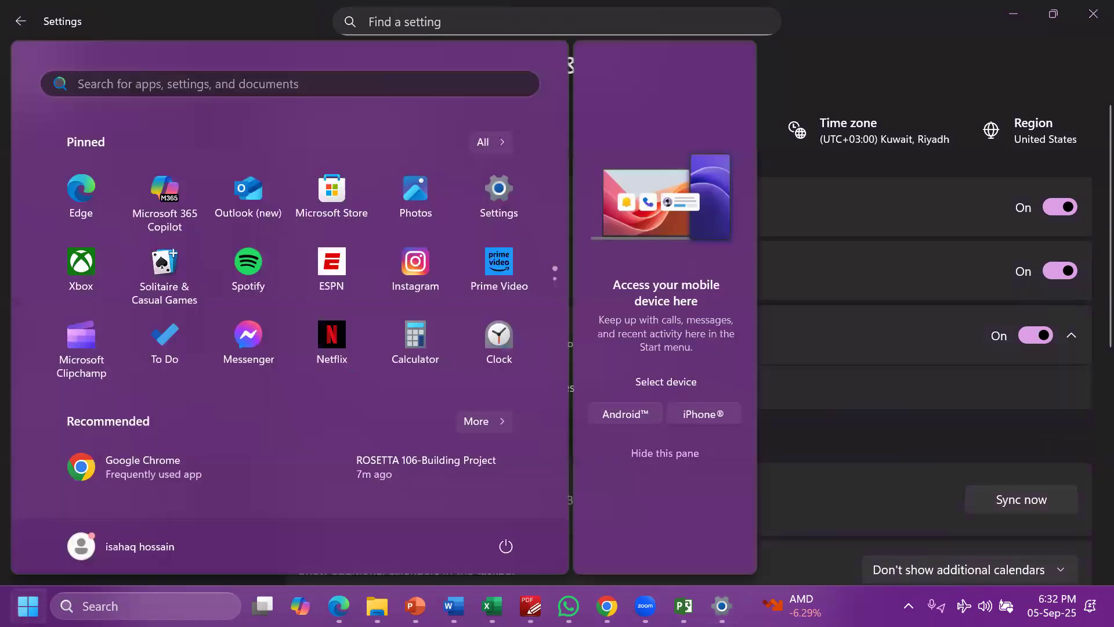
text(time and date)
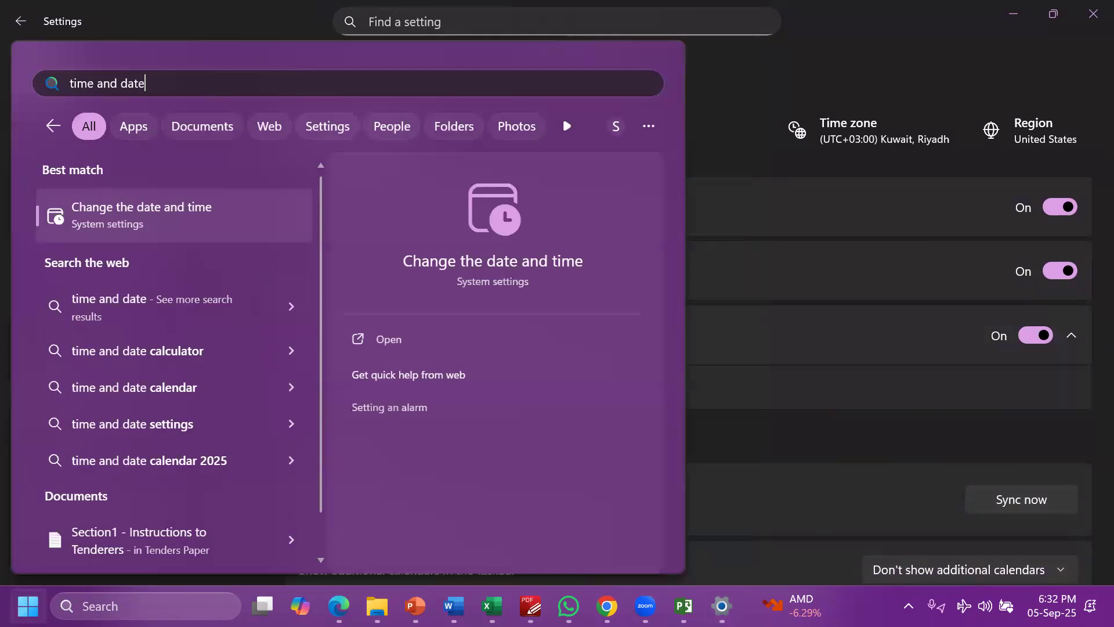
key(Return)
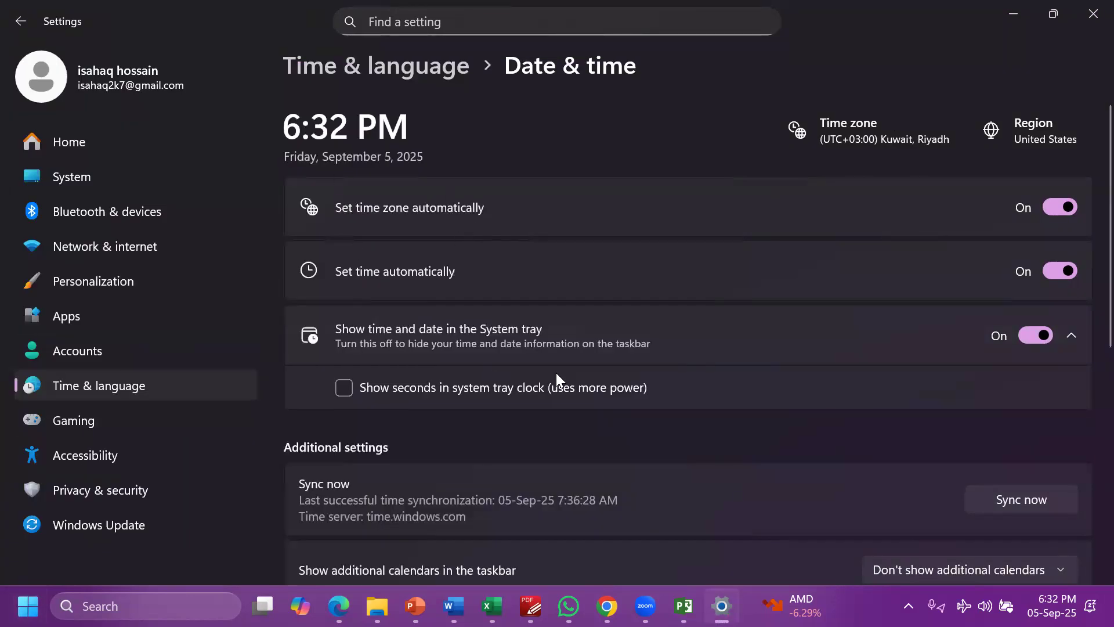
scroll(529, 271, down, 8)
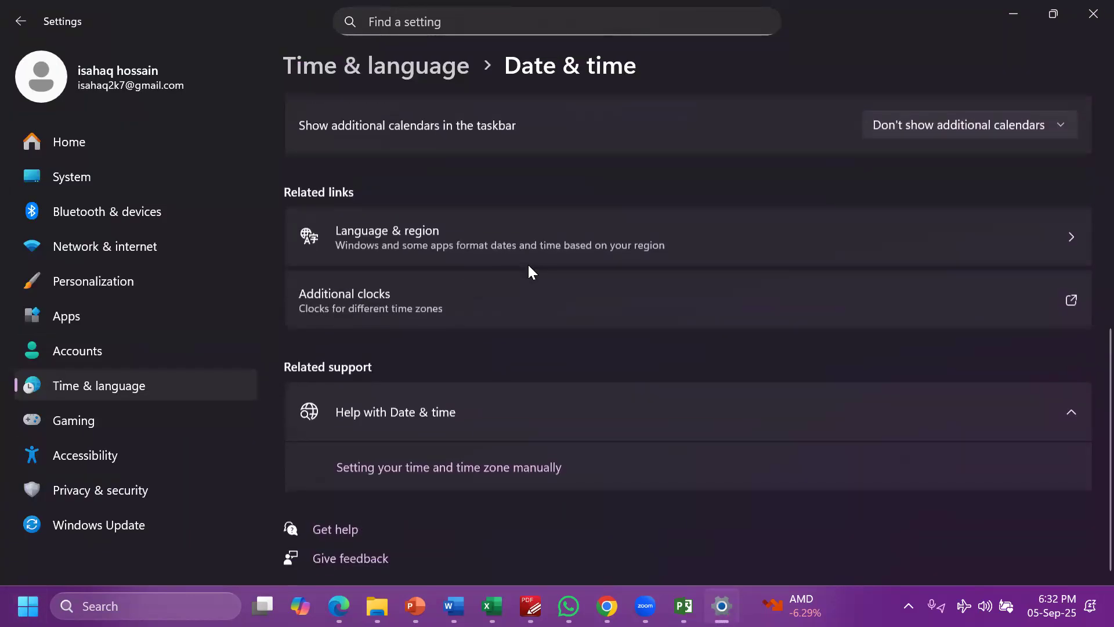
click(357, 289)
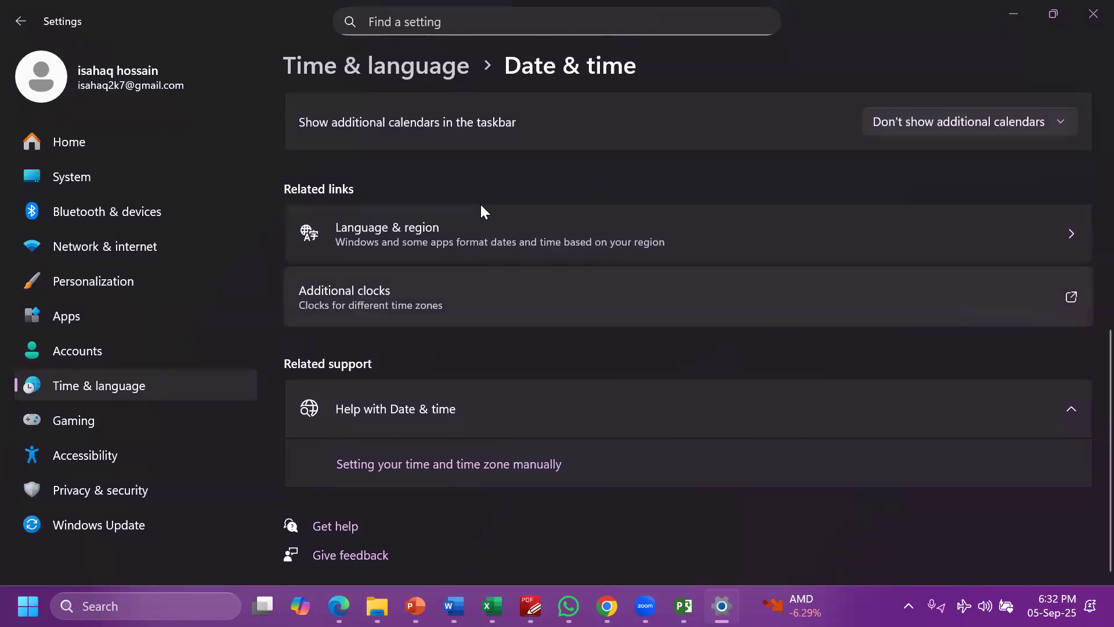
click(452, 104)
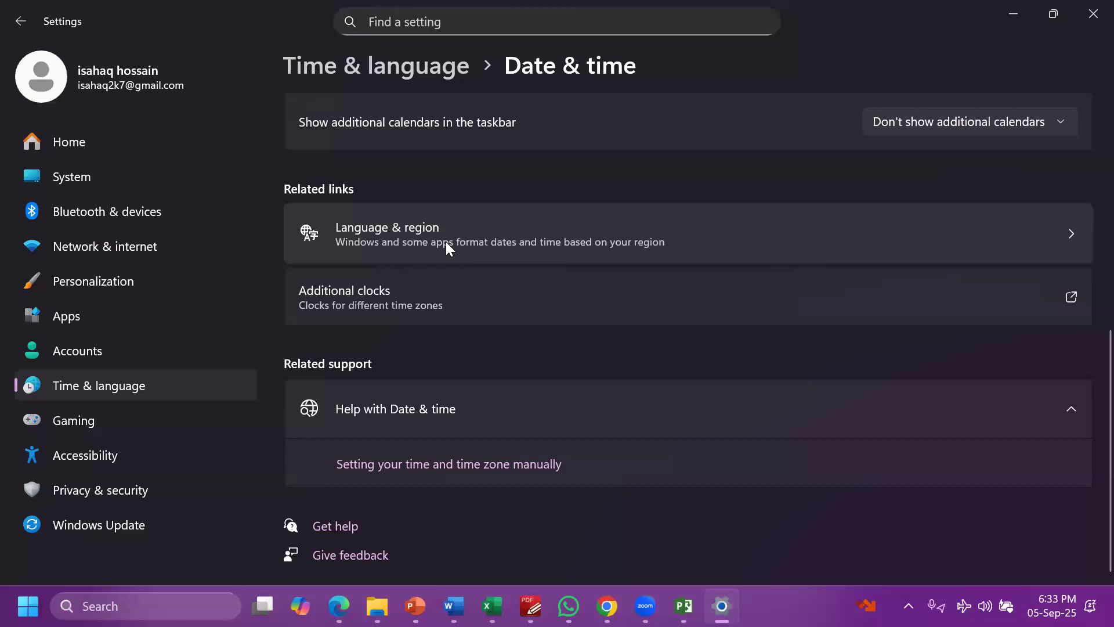
Choose 05-Apr-17 as the Windows short date in the regional format settings and close Settings
click(446, 241)
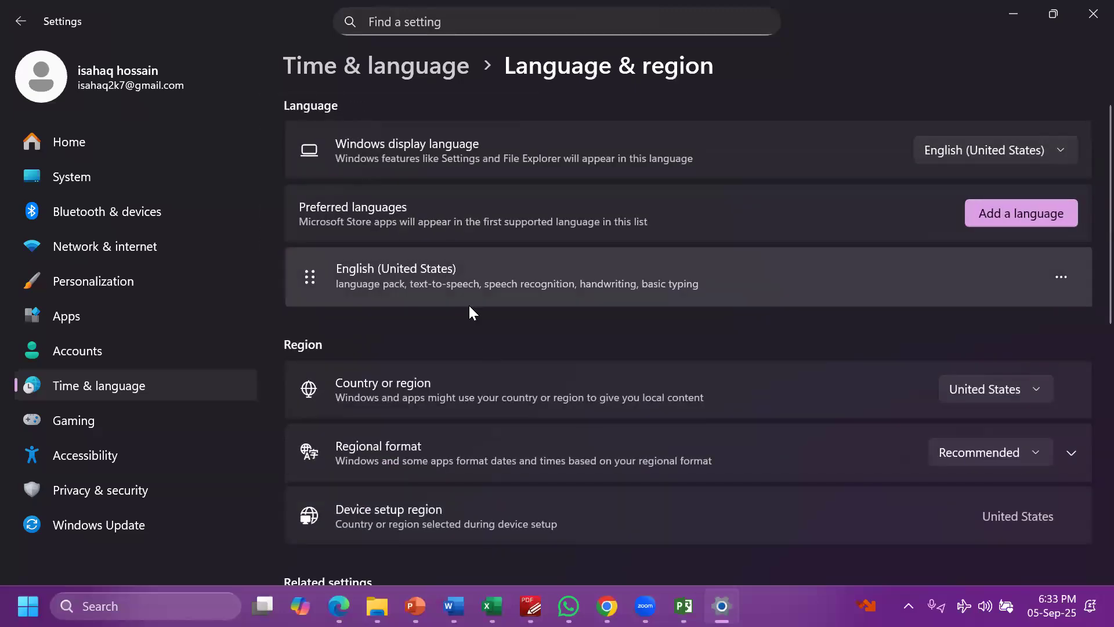
scroll(483, 252, down, 3)
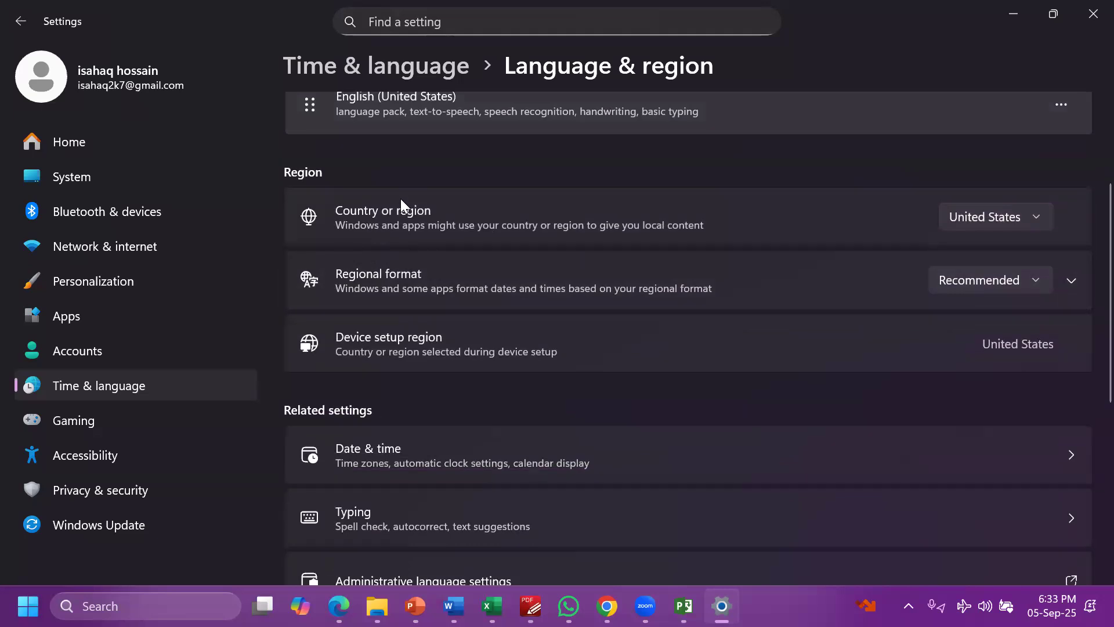
click(401, 295)
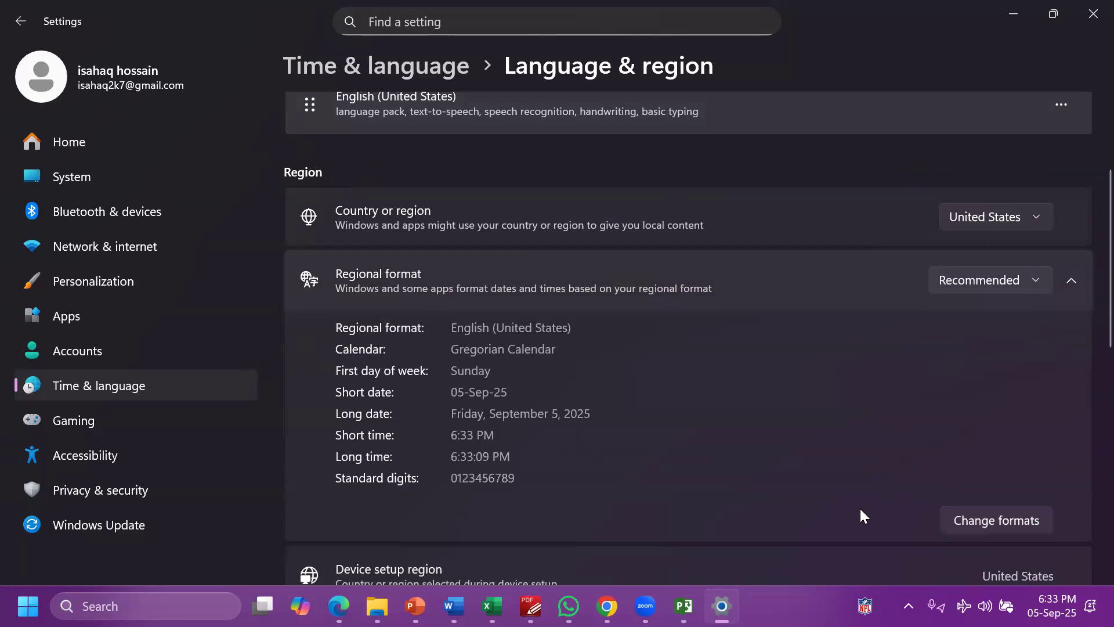
click(989, 525)
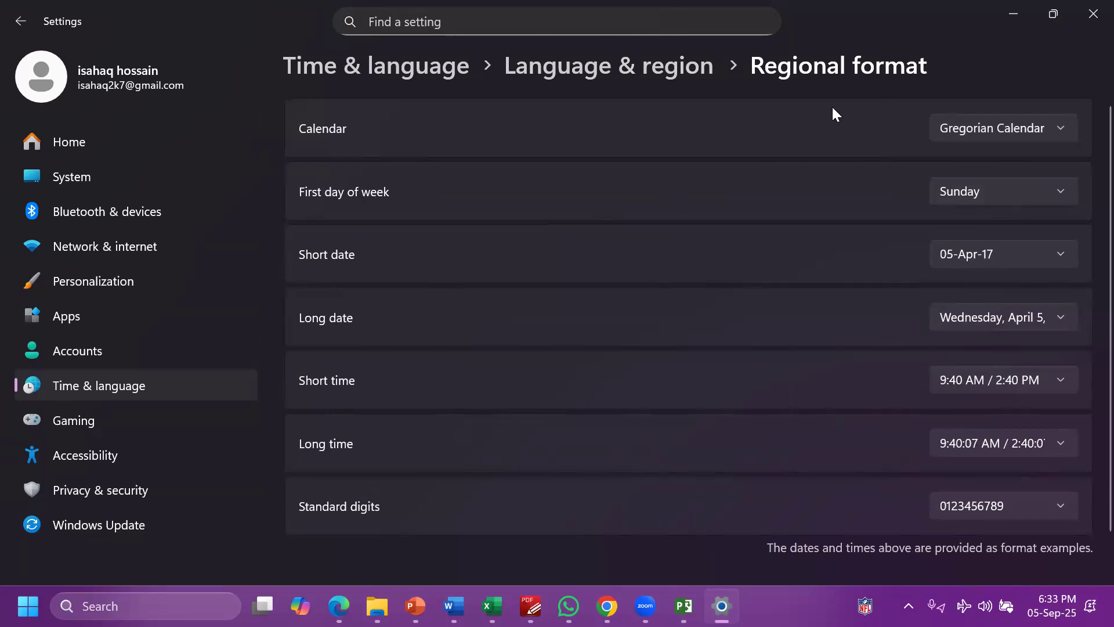
scroll(872, 318, down, 2)
scroll(905, 278, up, 2)
click(985, 259)
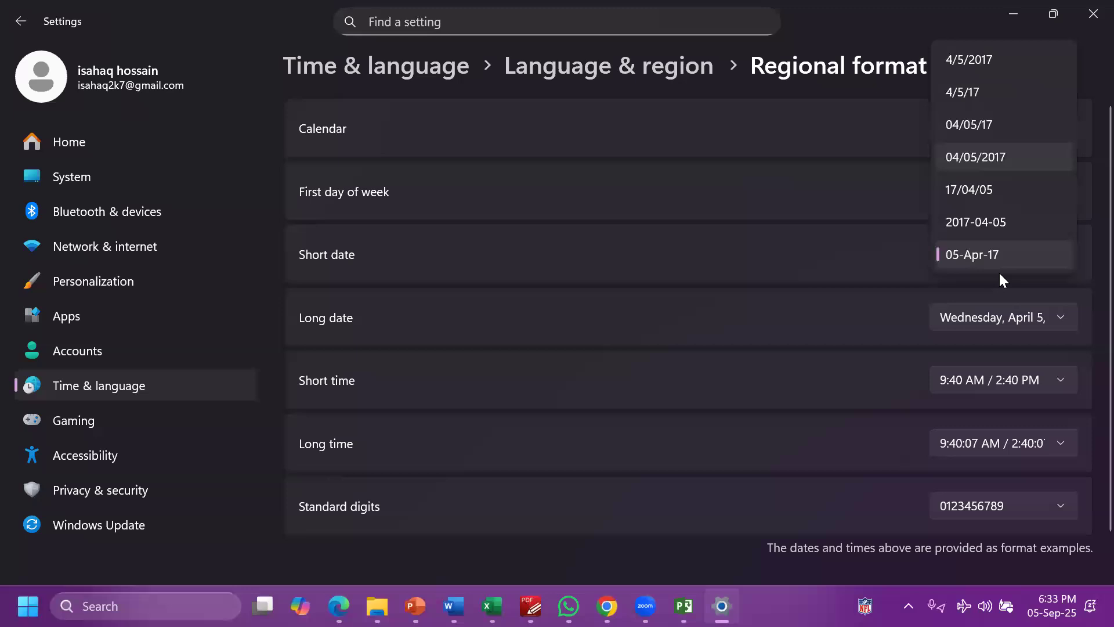
click(992, 254)
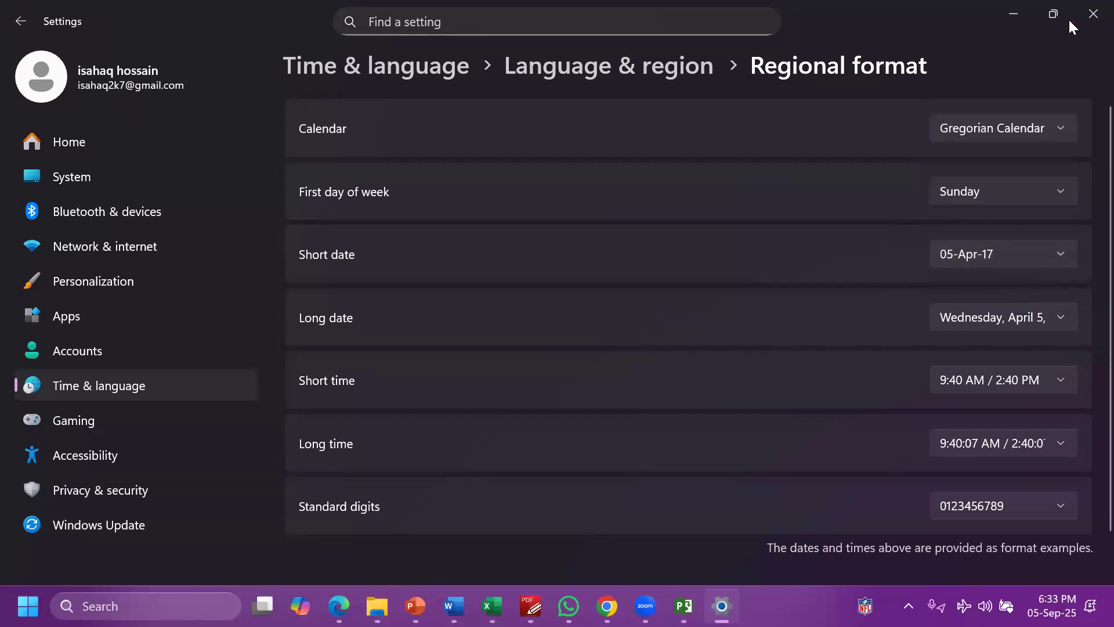
click(1093, 14)
Choose 28 Jan '09 as the date format in the general Project Options and apply the options
drag(171, 43, 103, 76)
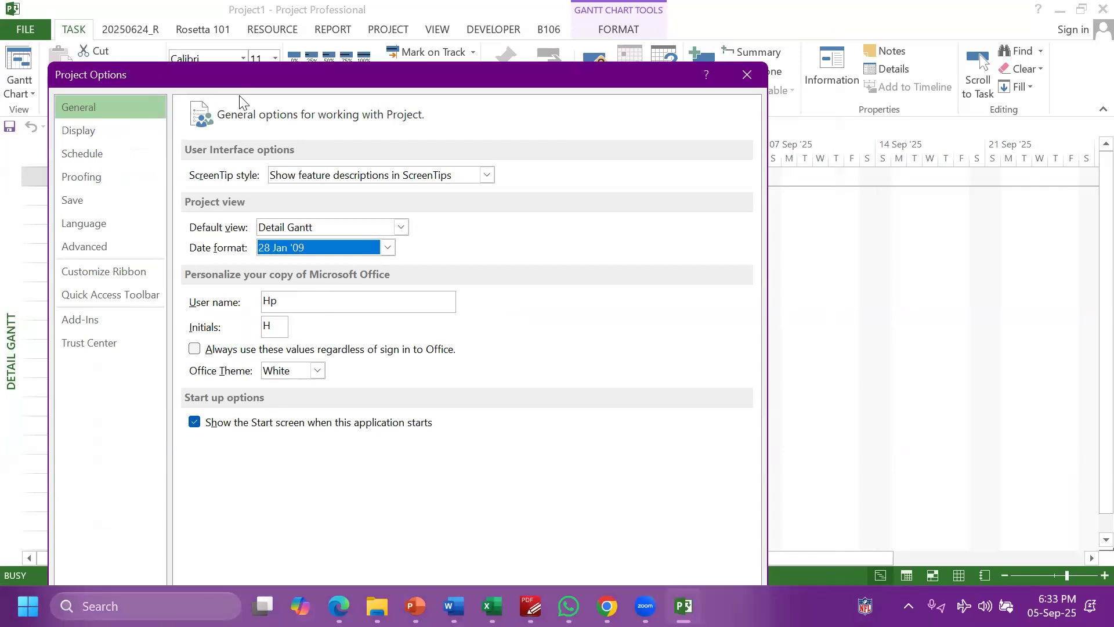
click(321, 249)
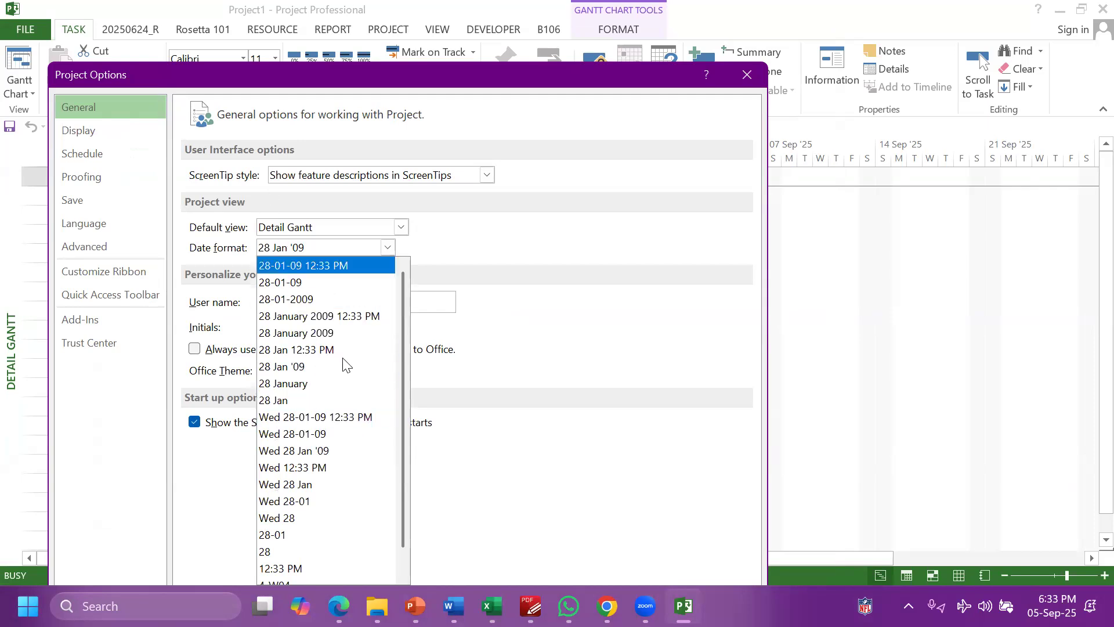
scroll(328, 351, down, 1)
scroll(314, 350, up, 1)
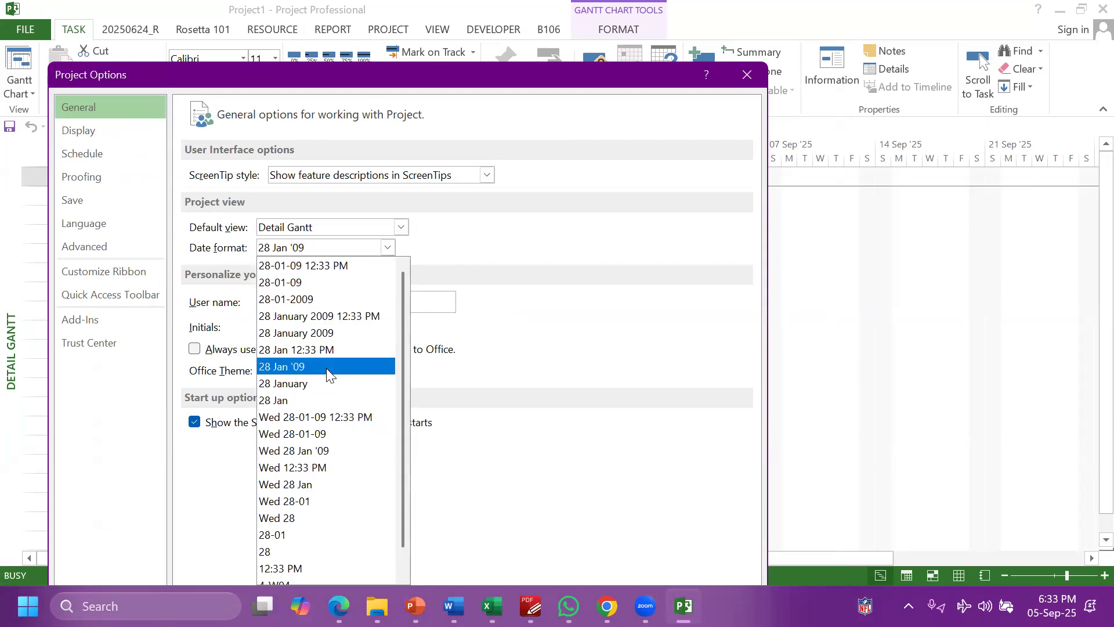
click(279, 367)
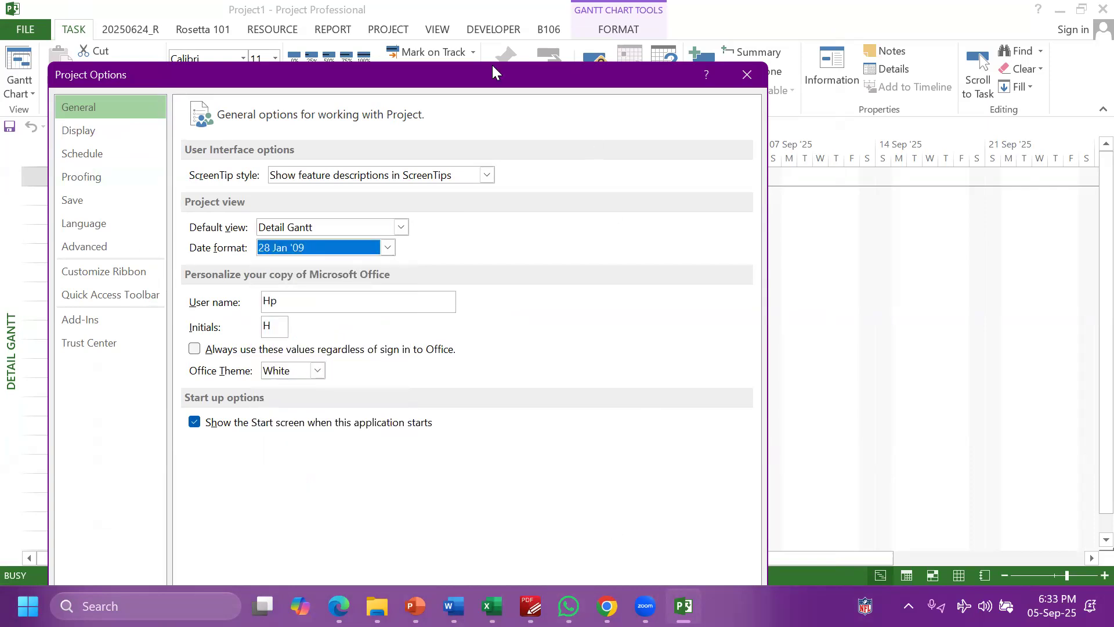
drag(488, 70, 467, 39)
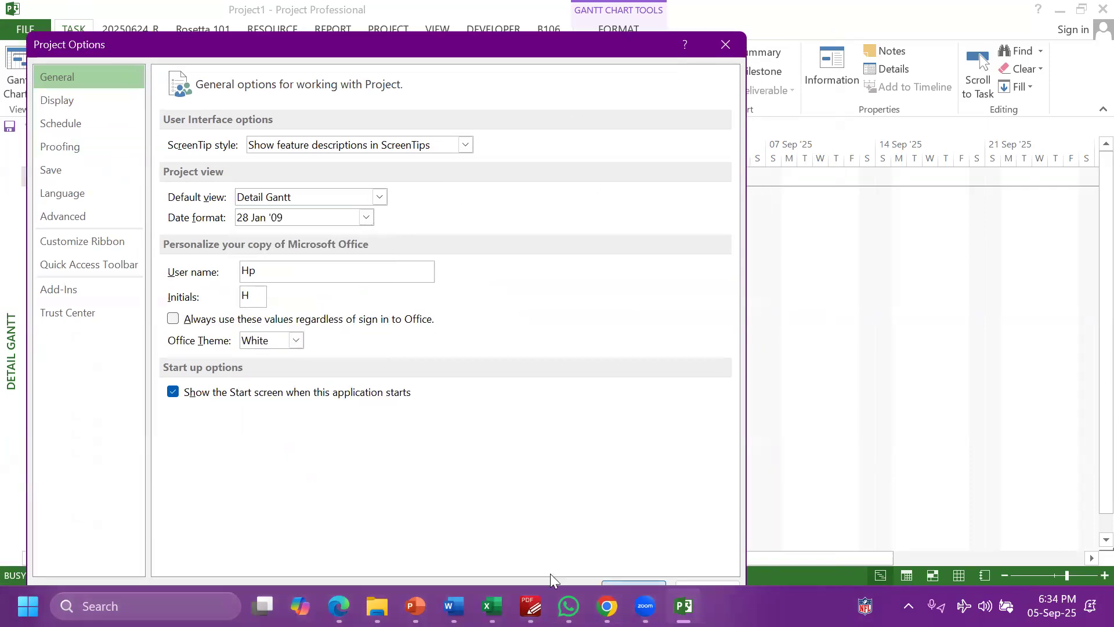
click(634, 581)
Set the project's currency to BDT in the display section of the Project Options
click(24, 30)
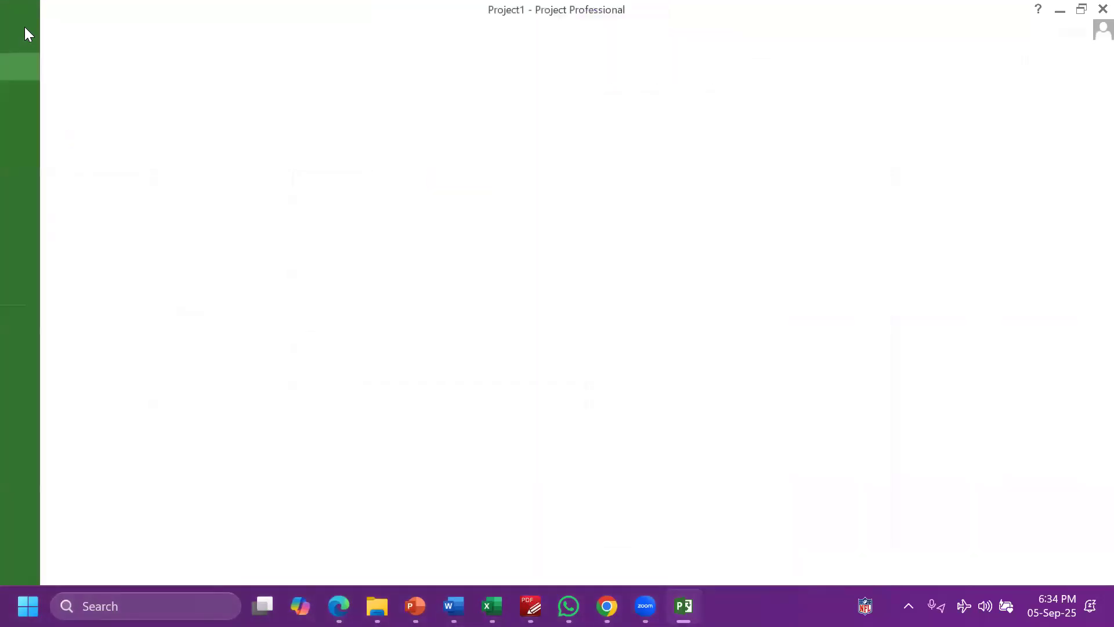
click(22, 353)
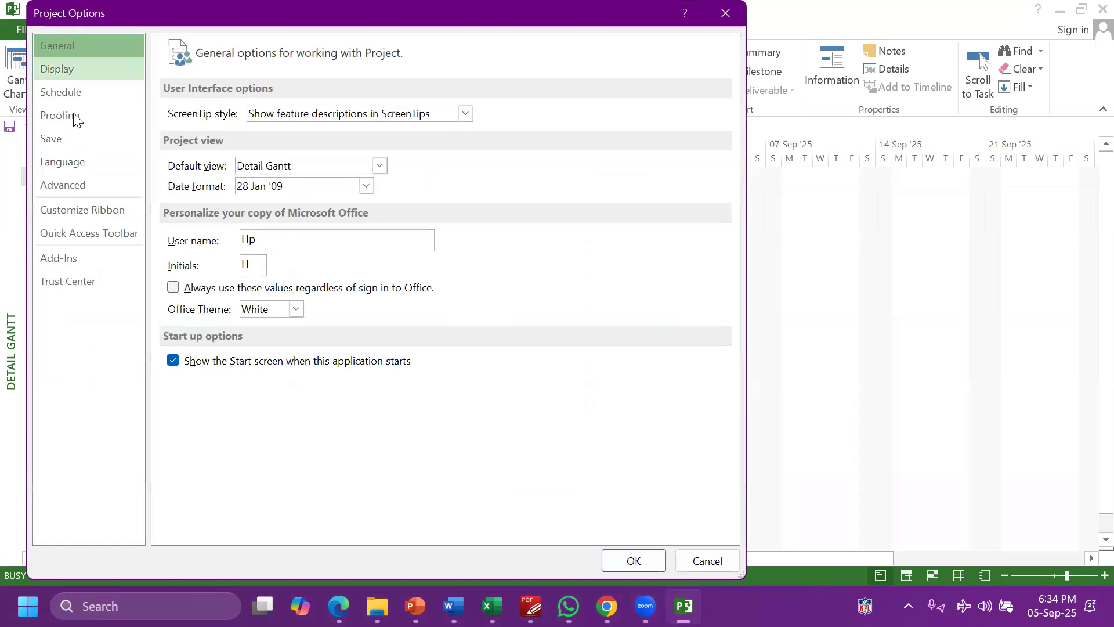
click(57, 68)
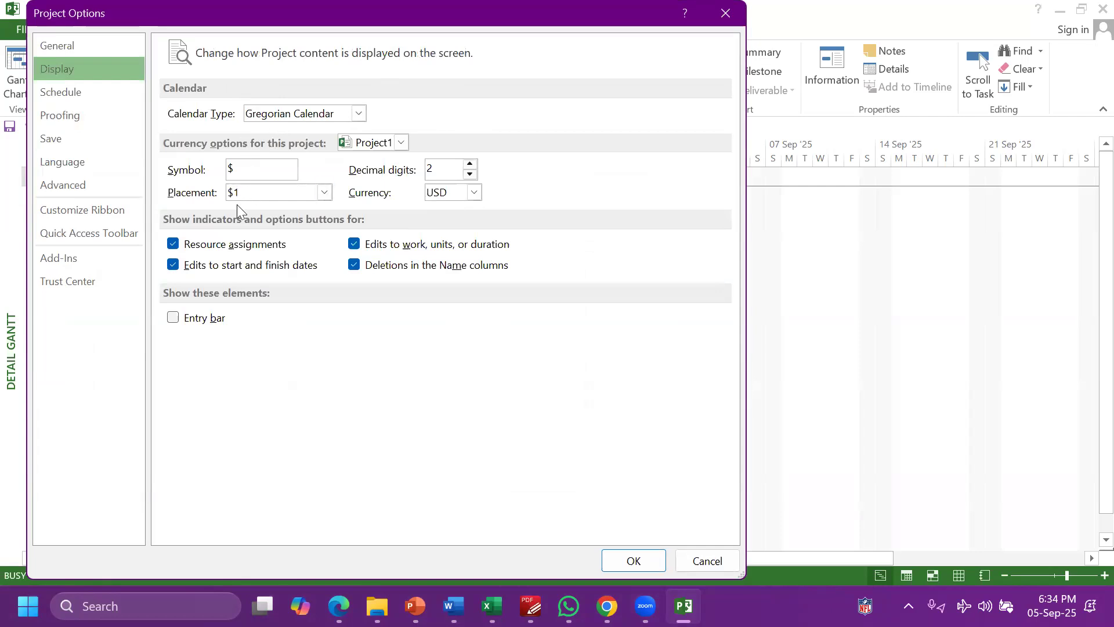
click(473, 193)
scroll(458, 406, down, 3)
scroll(429, 264, up, 20)
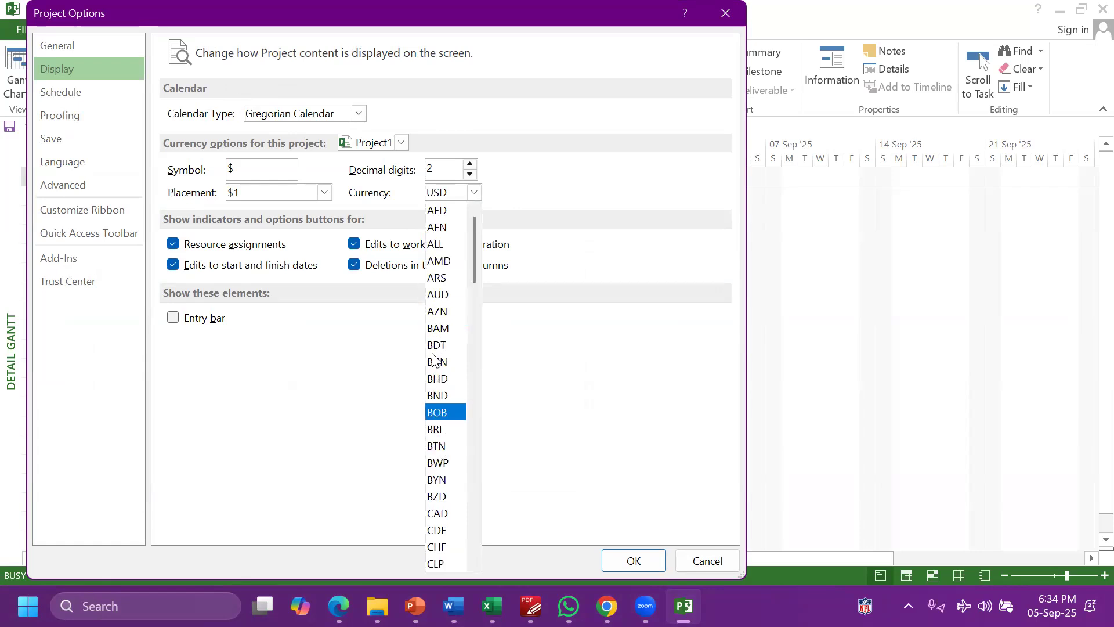
click(432, 348)
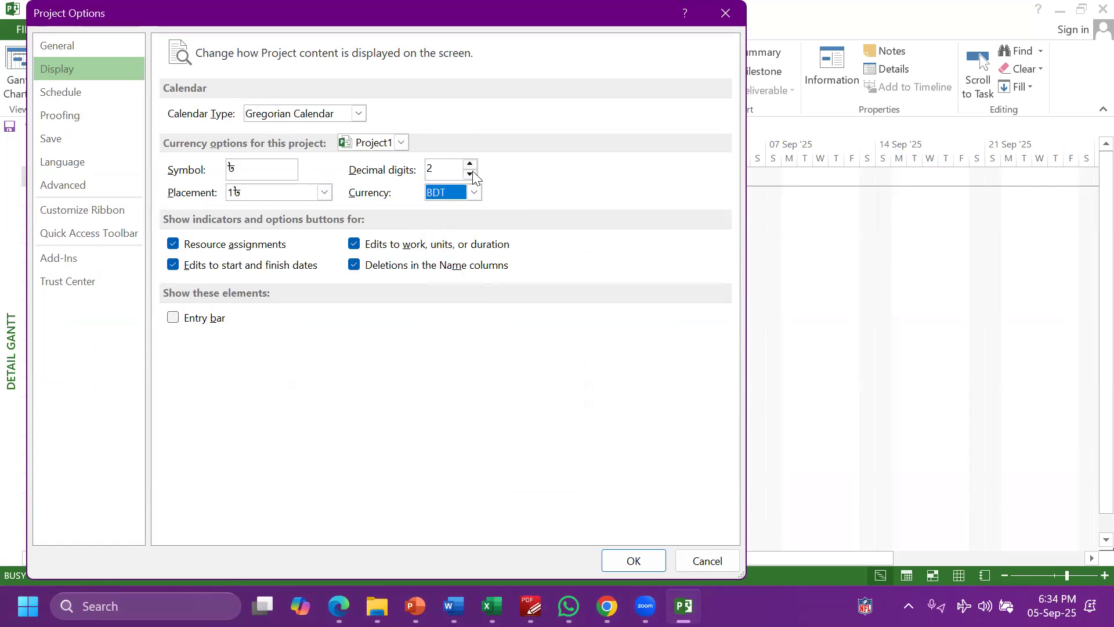
Replace the currency symbol with "Tk." and apply the options
click(232, 169)
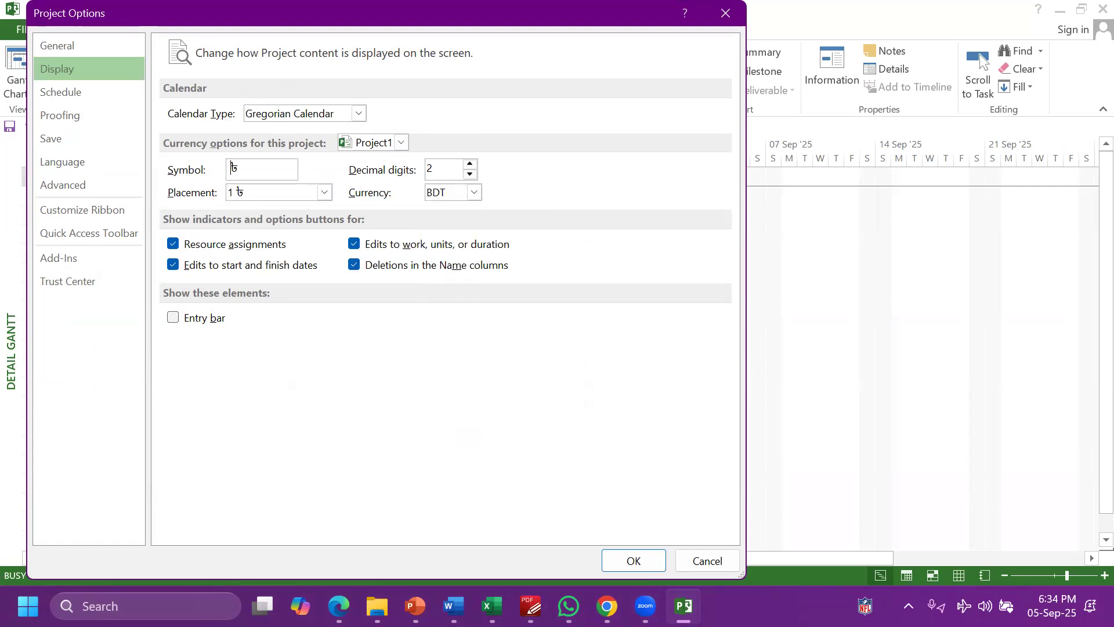
key(Delete)
text(Tk.)
click(620, 559)
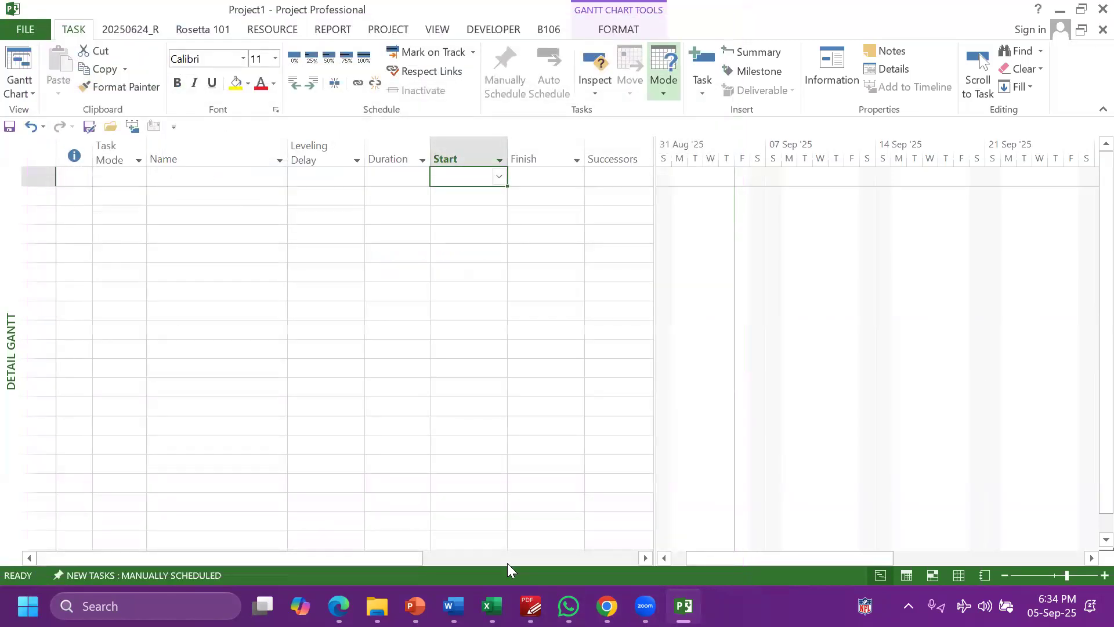
Reopen the Project Options and set the project calendar's week to start on Saturday in the schedule settings
click(35, 27)
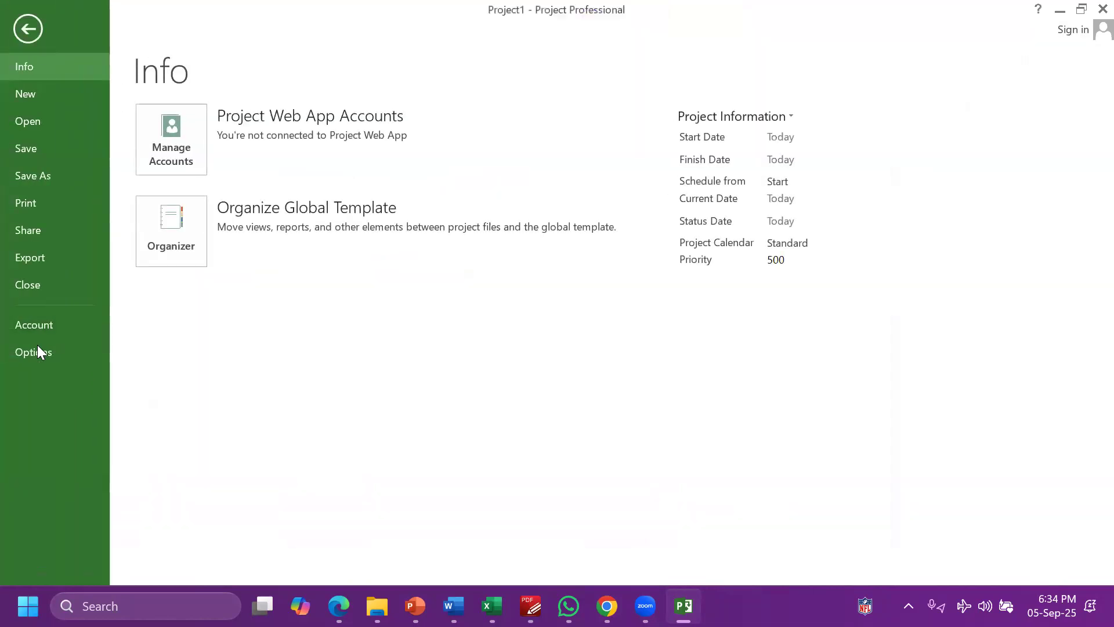
click(37, 344)
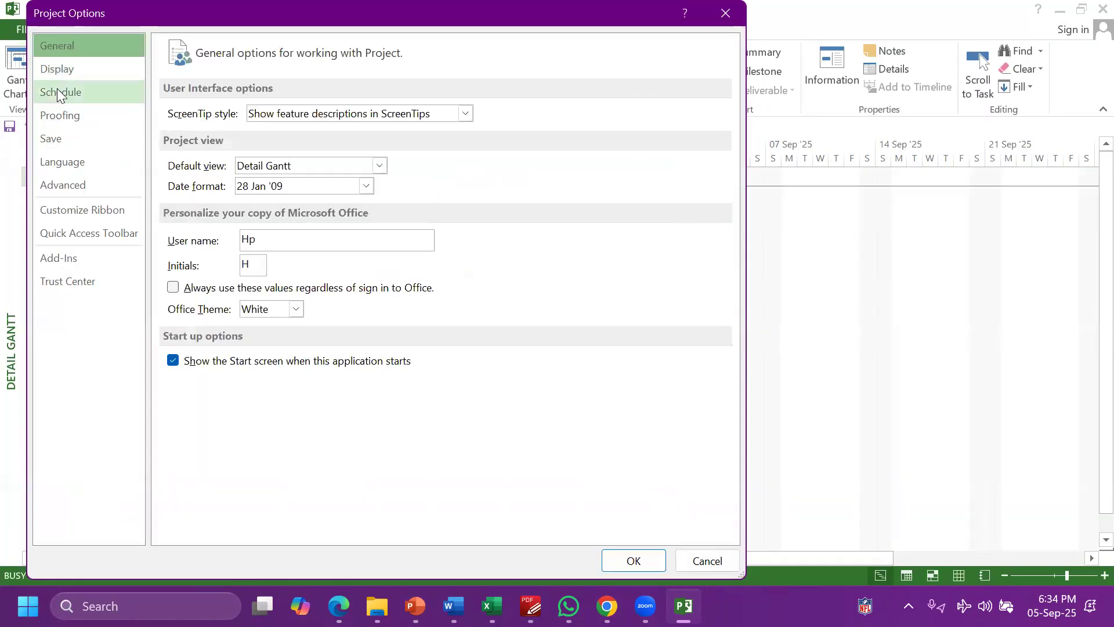
click(57, 90)
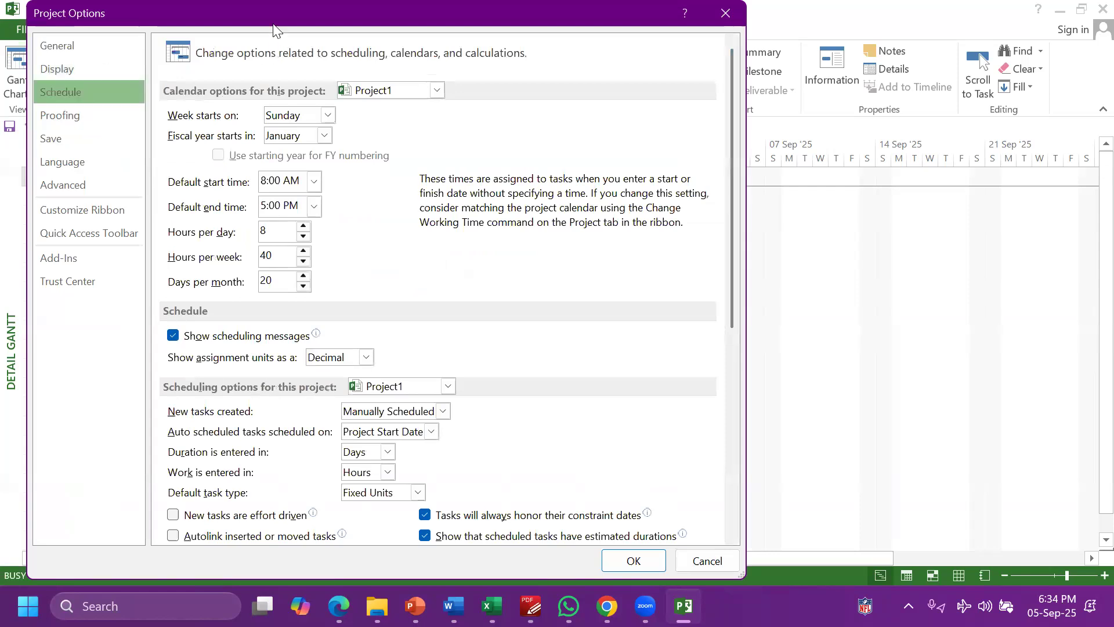
drag(275, 29, 263, 29)
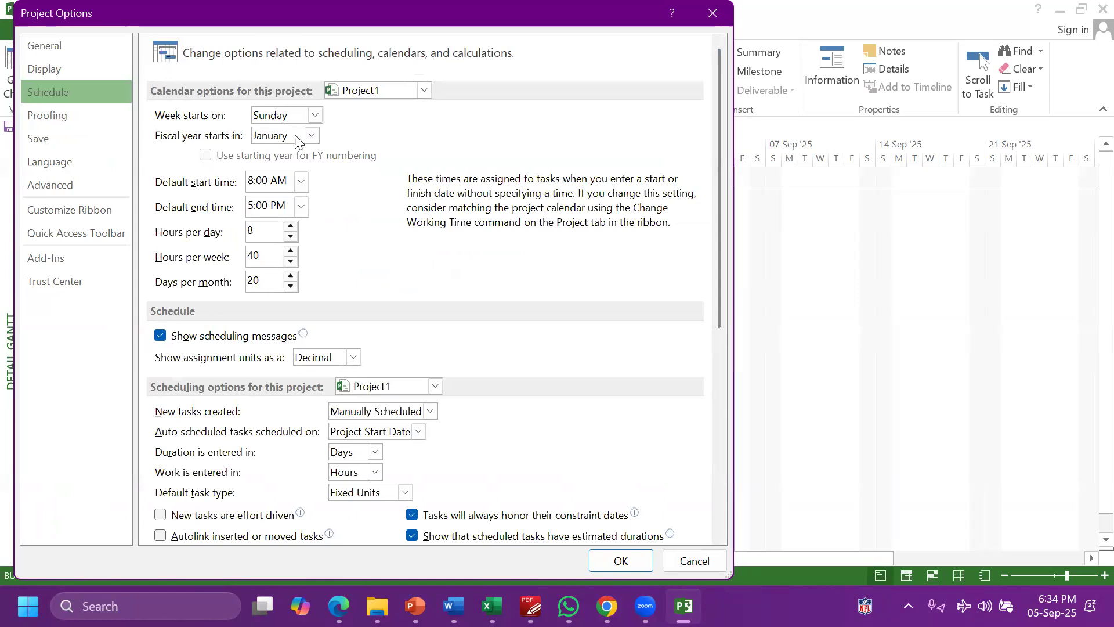
click(308, 119)
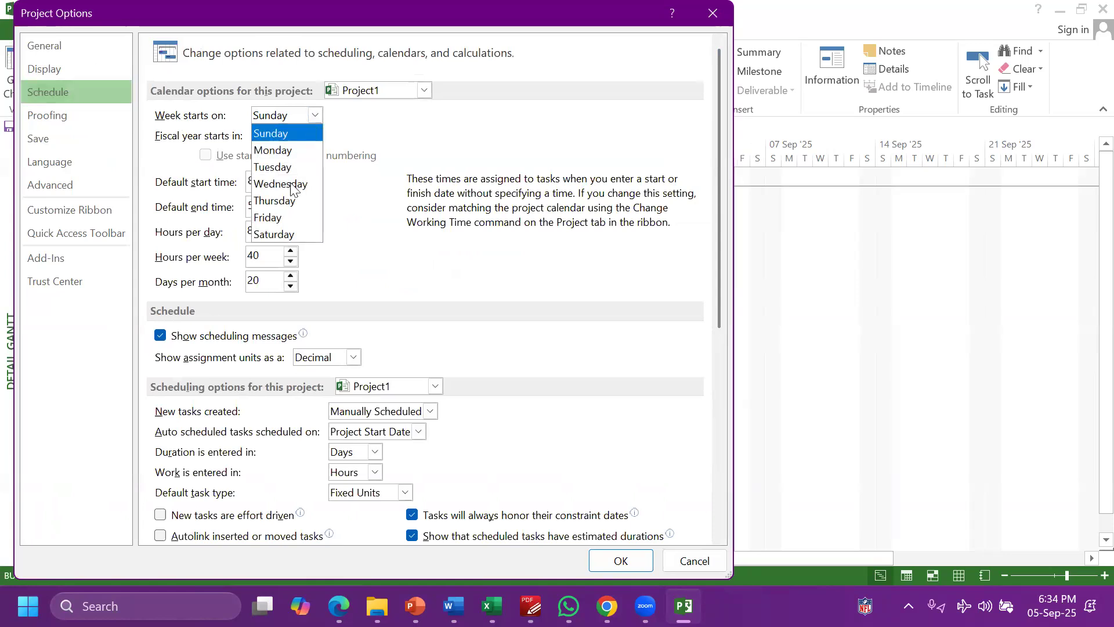
click(288, 236)
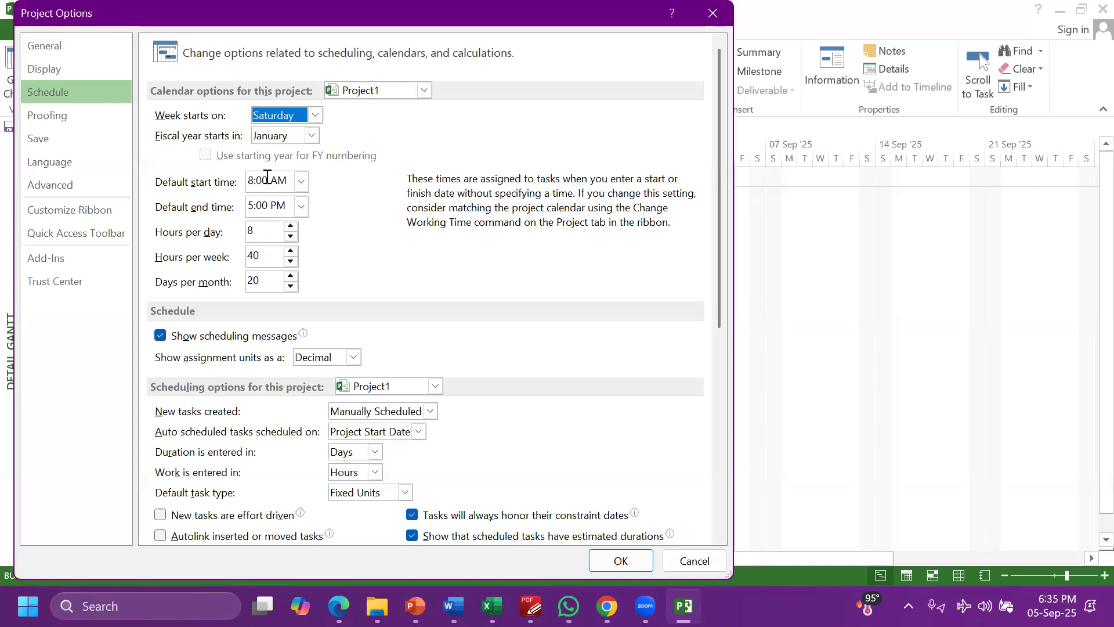
Set the project calendar's hours per week to 48 and days per month to 26
click(267, 230)
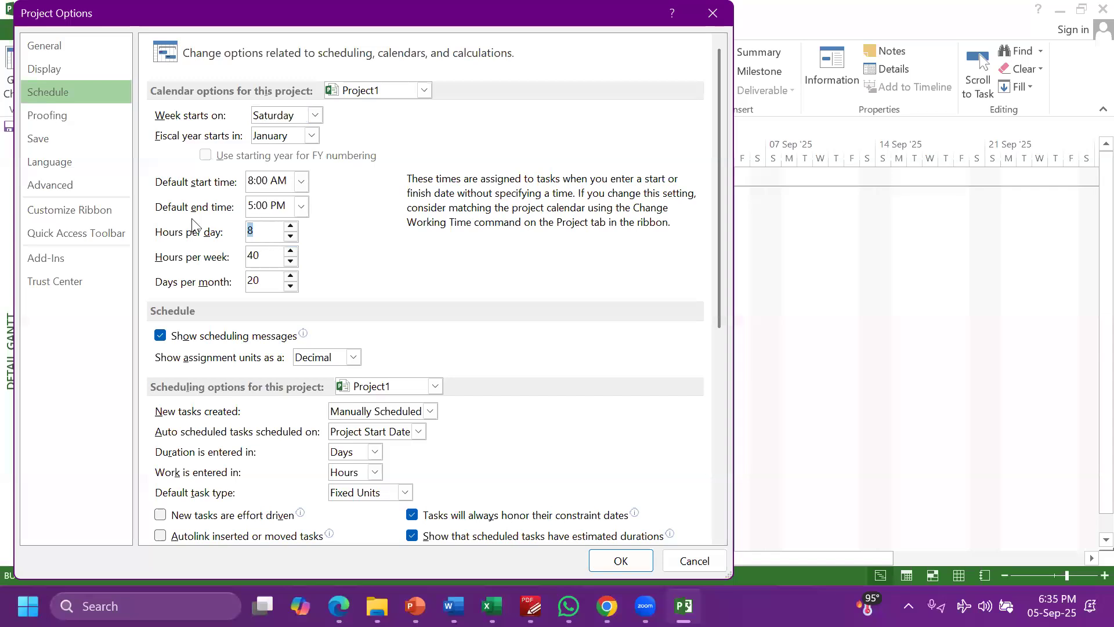
click(268, 256)
drag(269, 256, 210, 263)
text(5)
key(BackSpace)
text(48)
double_click(252, 280)
text(26)
Keep assignment units shown as Decimal and set newly created tasks to Auto Scheduled
scroll(304, 291, down, 3)
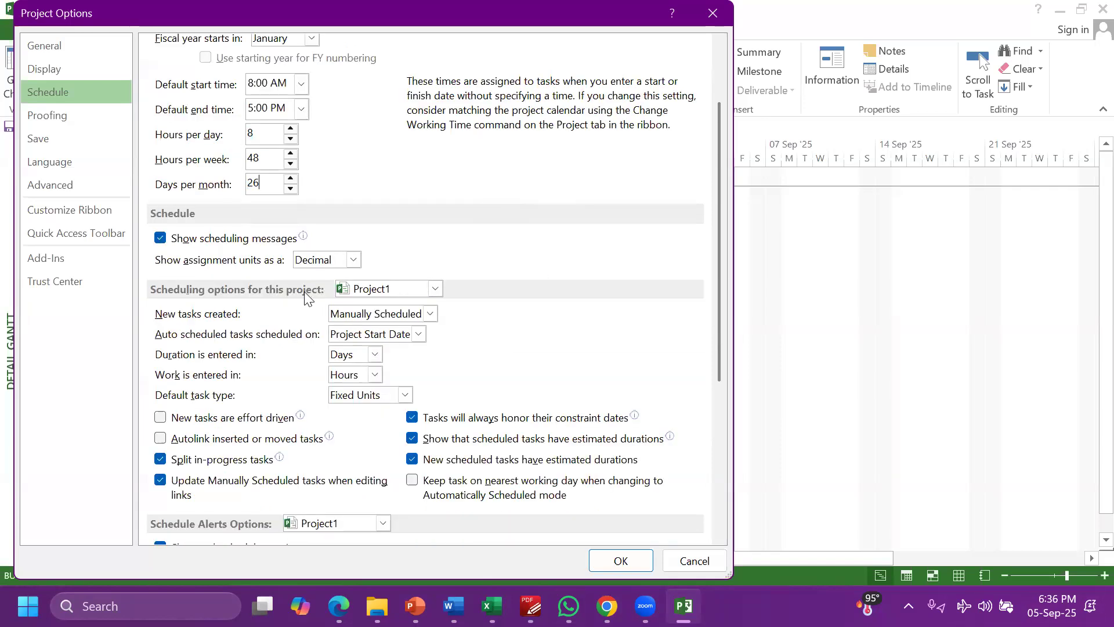
click(316, 264)
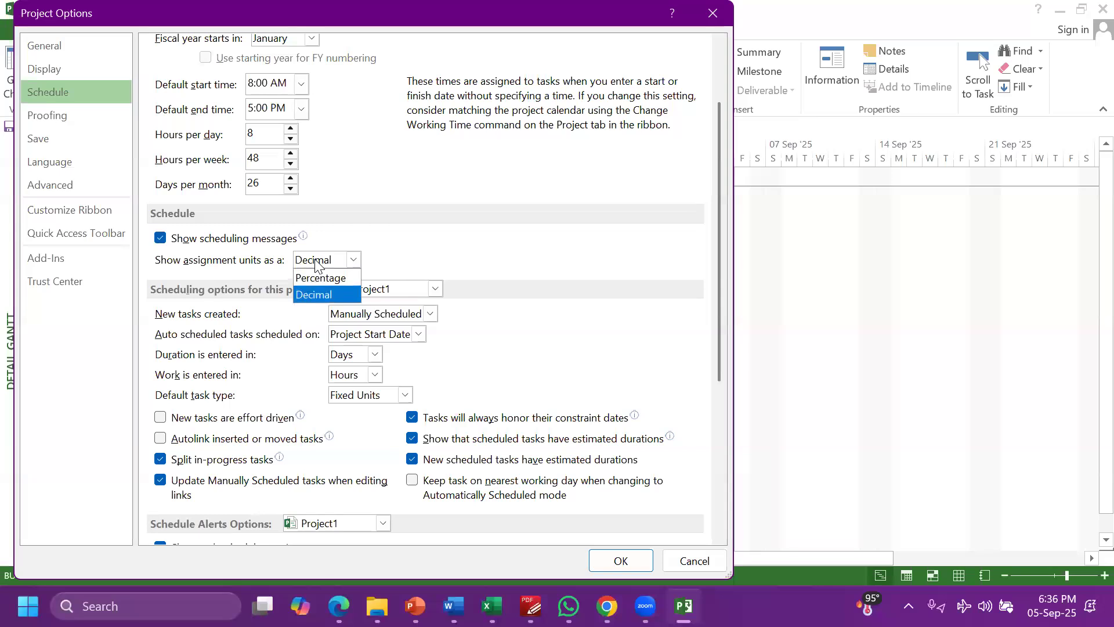
click(327, 294)
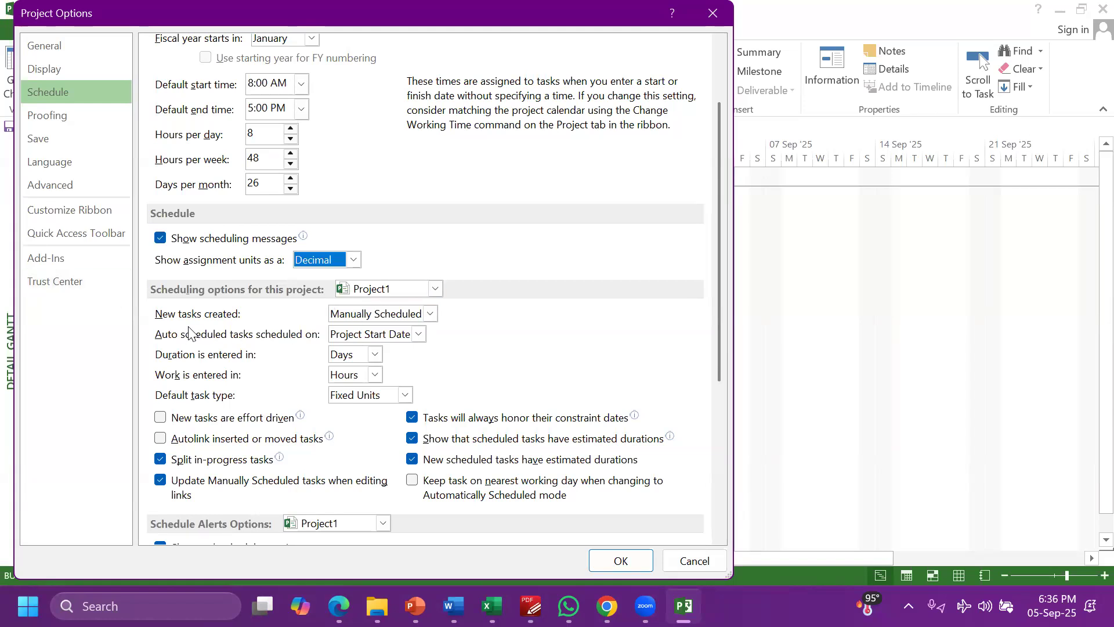
click(361, 313)
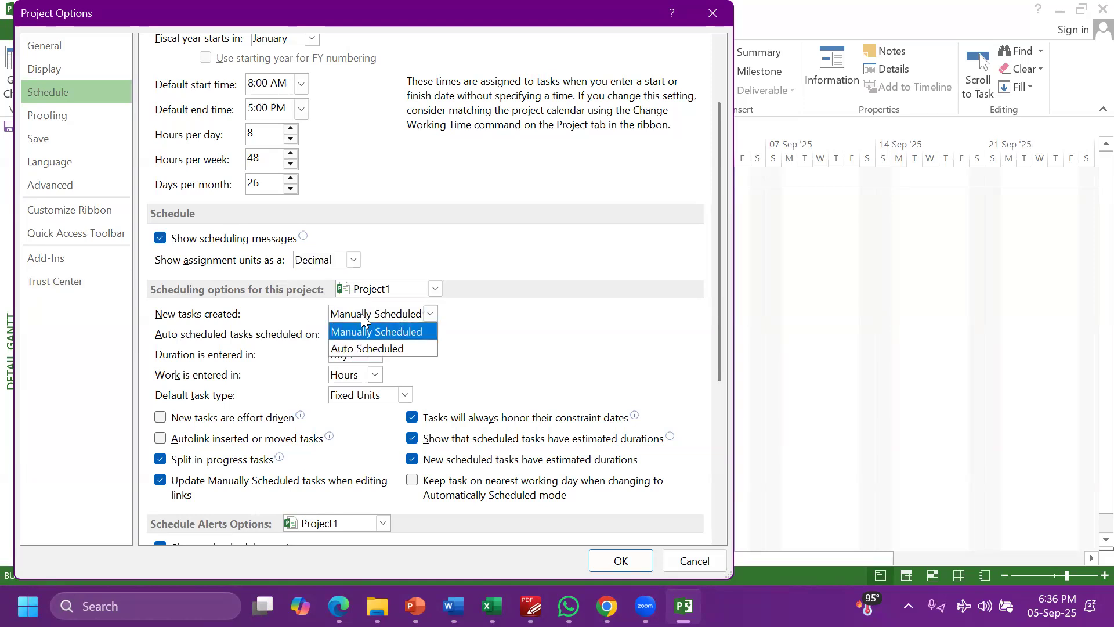
click(384, 348)
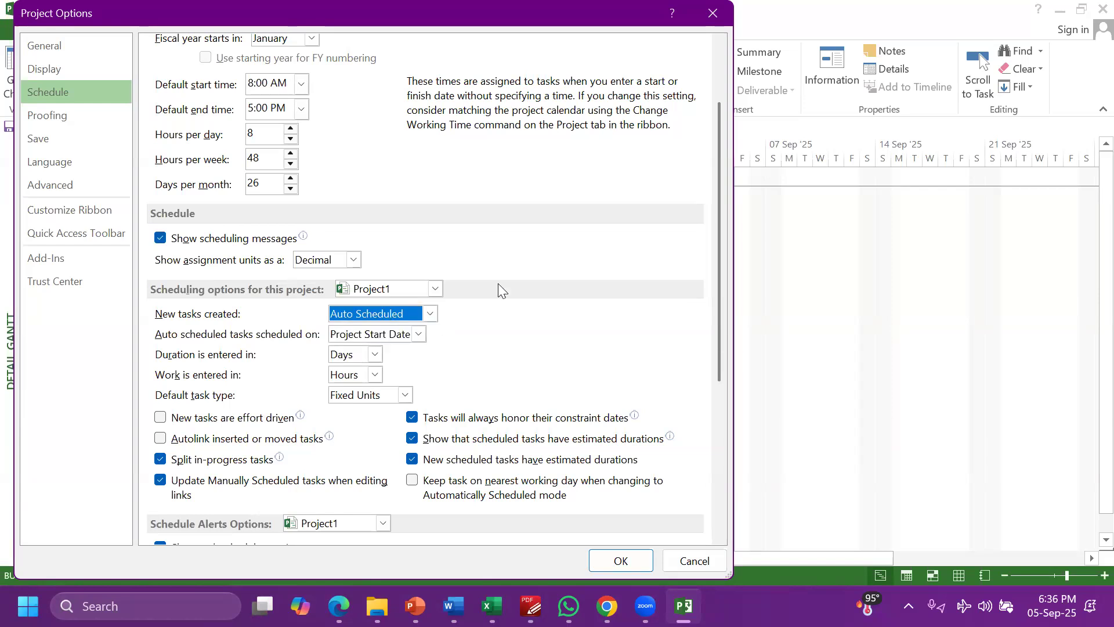
Keep work entered in Hours, set the default task type to Fixed Work, and apply the schedule options
scroll(641, 232, down, 3)
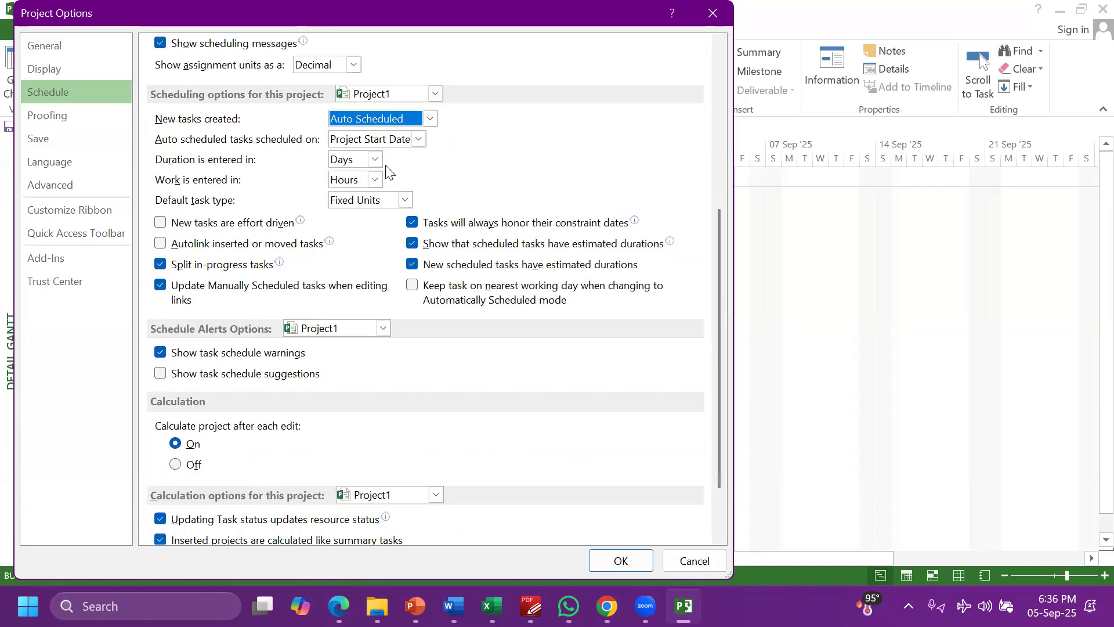
click(371, 161)
click(368, 161)
click(361, 181)
click(360, 181)
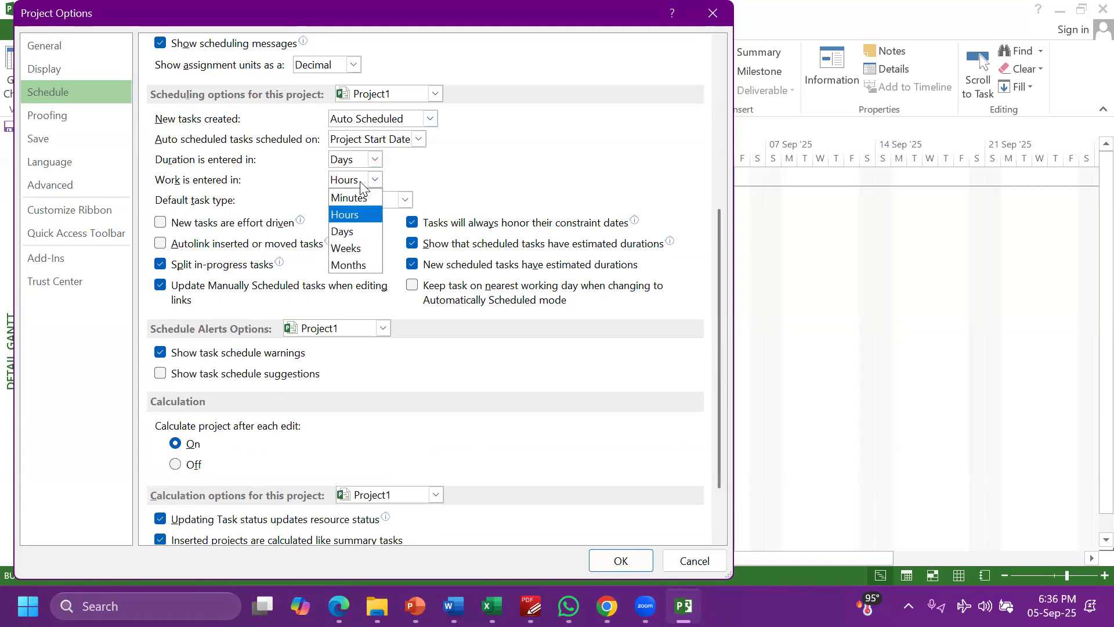
click(352, 214)
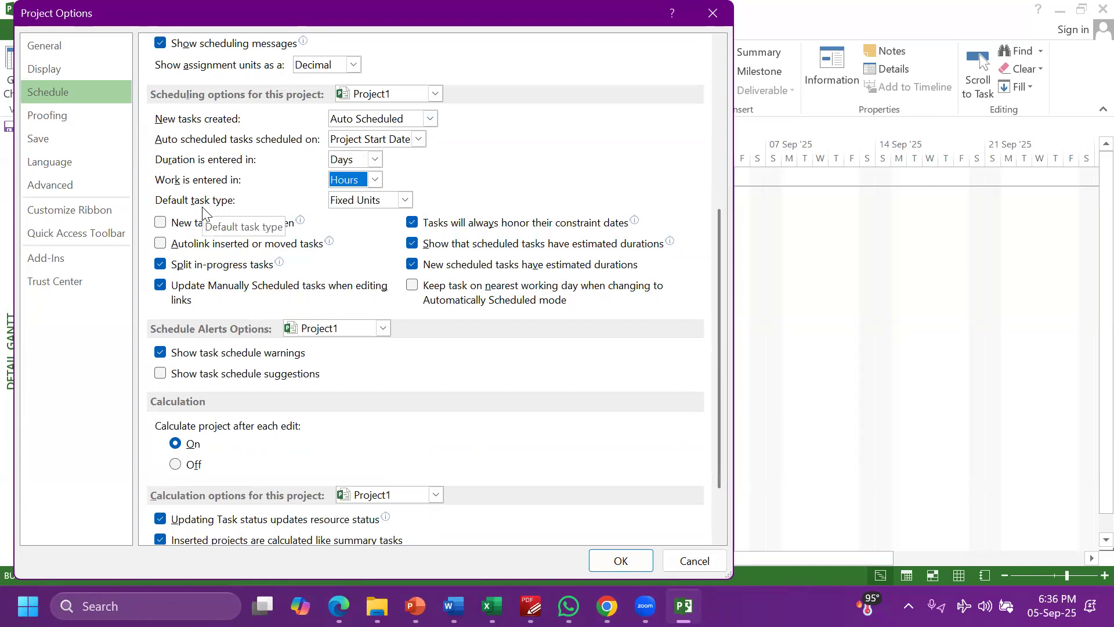
click(388, 201)
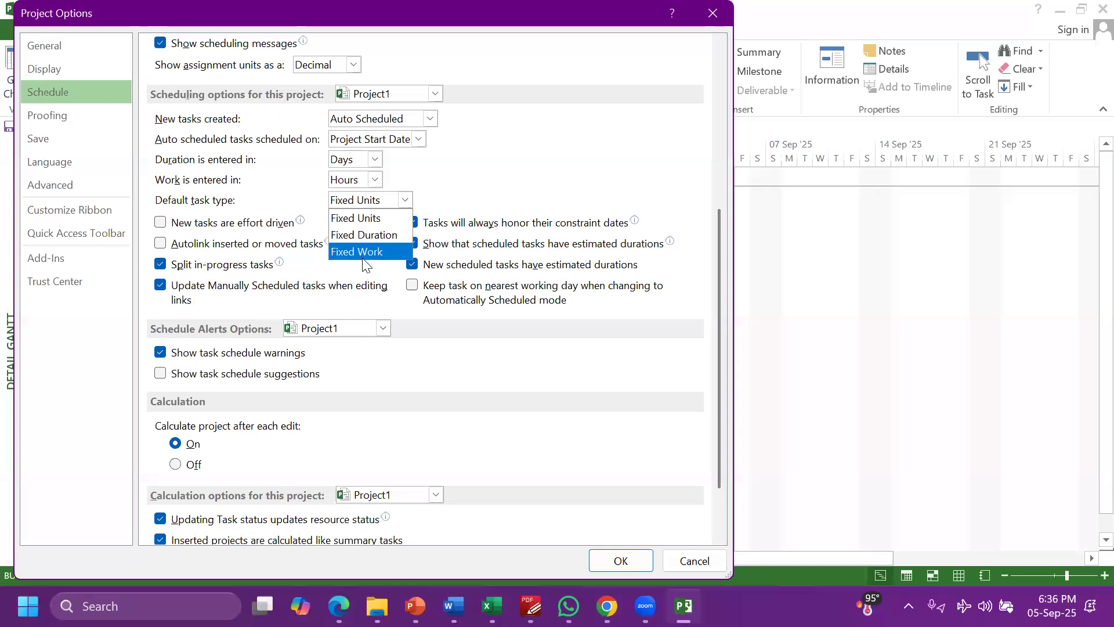
click(363, 259)
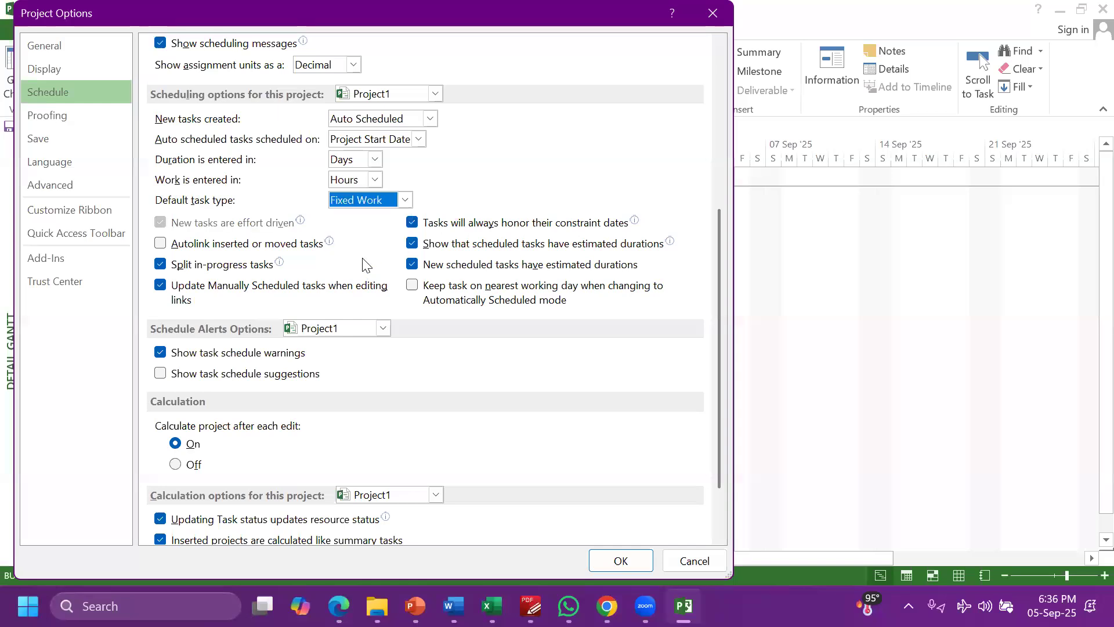
scroll(365, 264, down, 3)
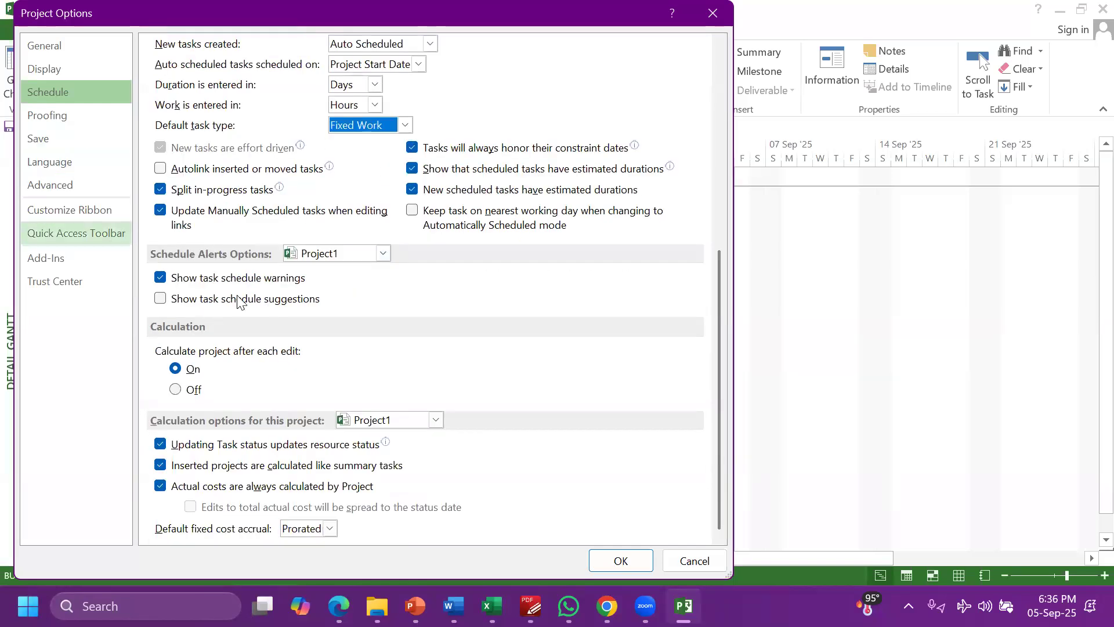
click(621, 567)
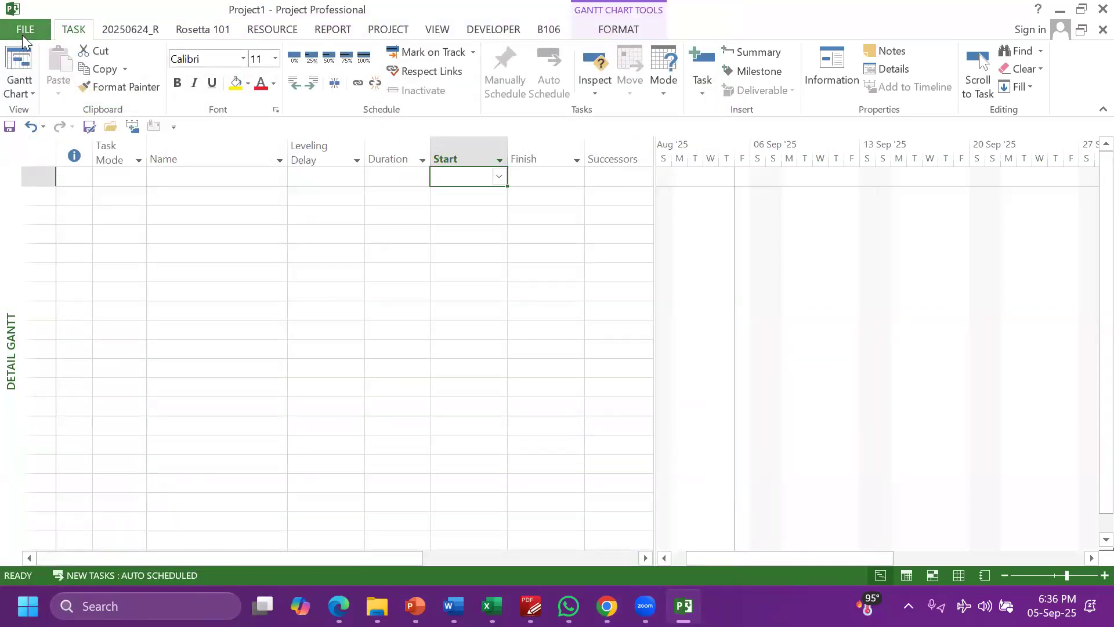
Review the auto save settings in the save section of the Project Options and accept them
click(24, 30)
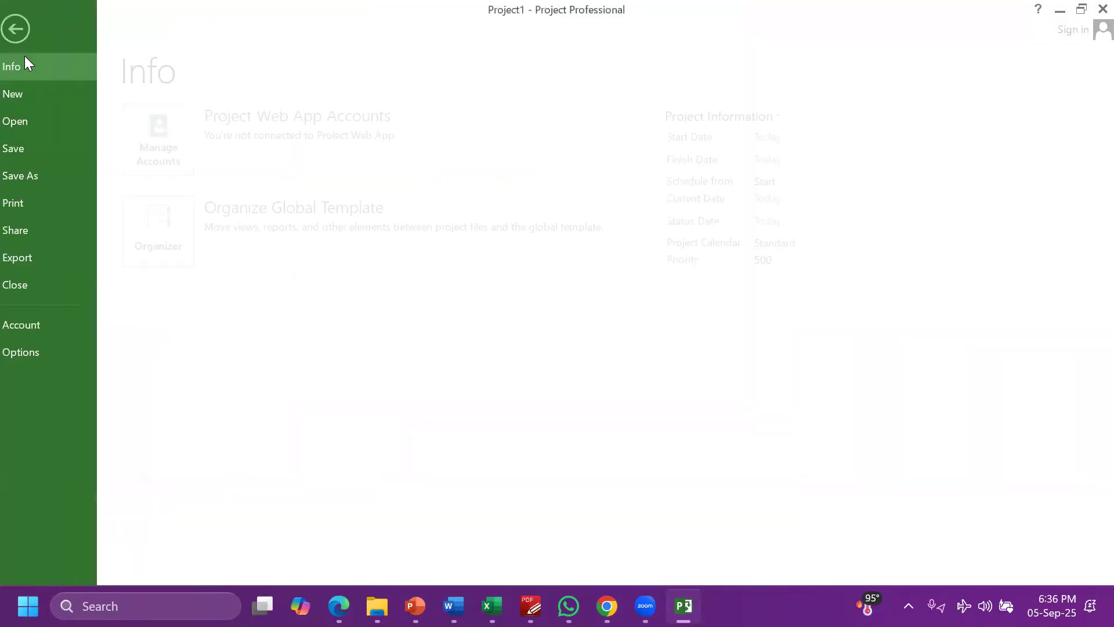
click(40, 348)
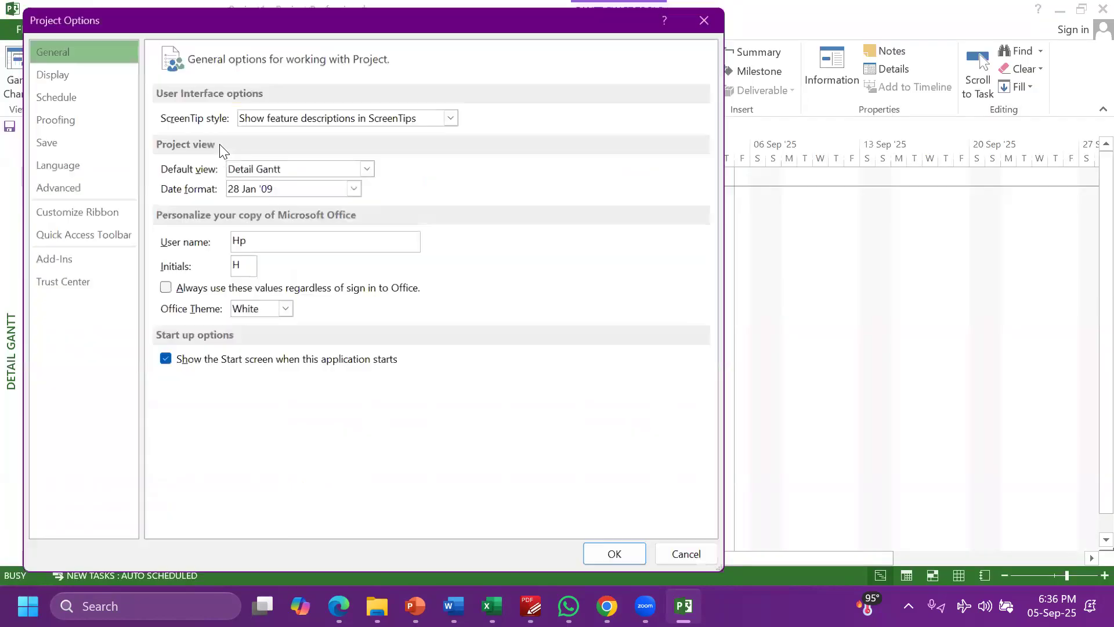
click(48, 141)
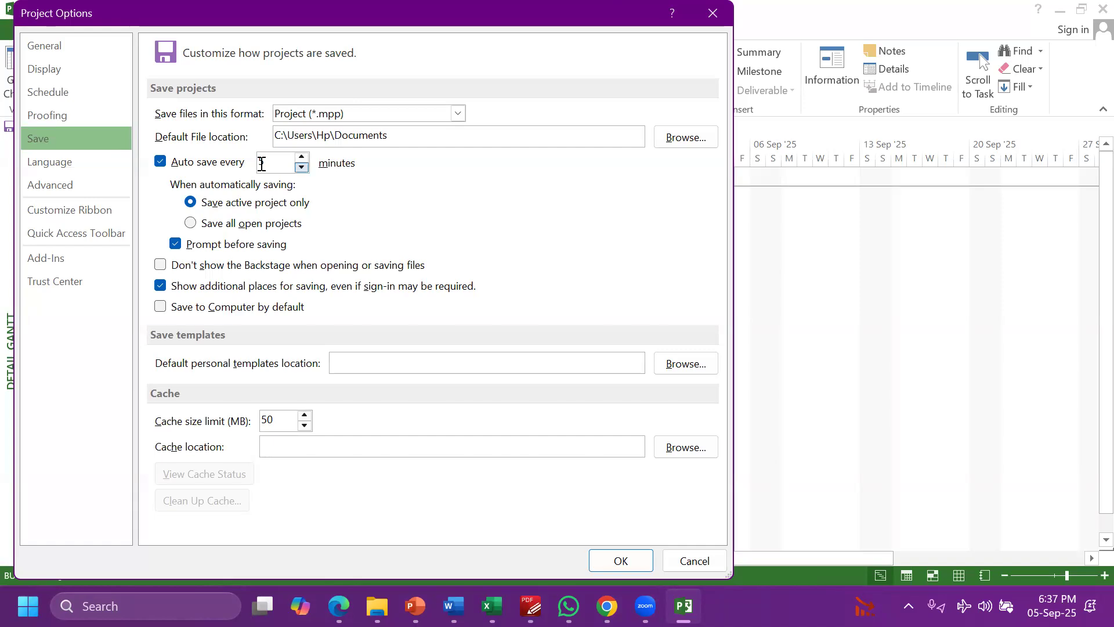
click(620, 560)
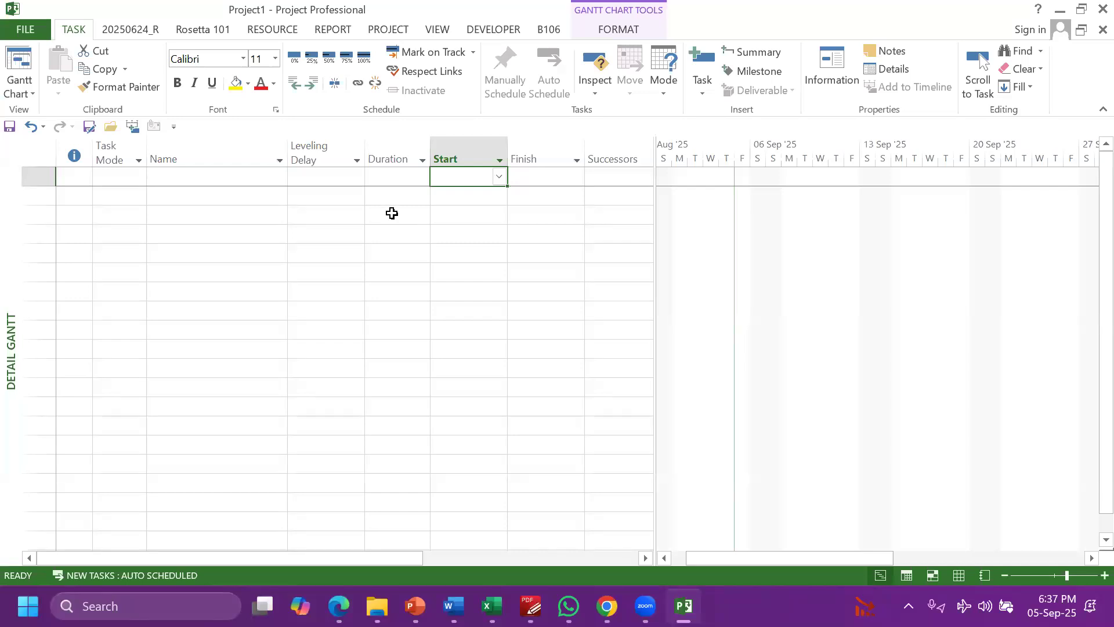
Hide the Leveling Delay column in the Detail Gantt table
click(313, 152)
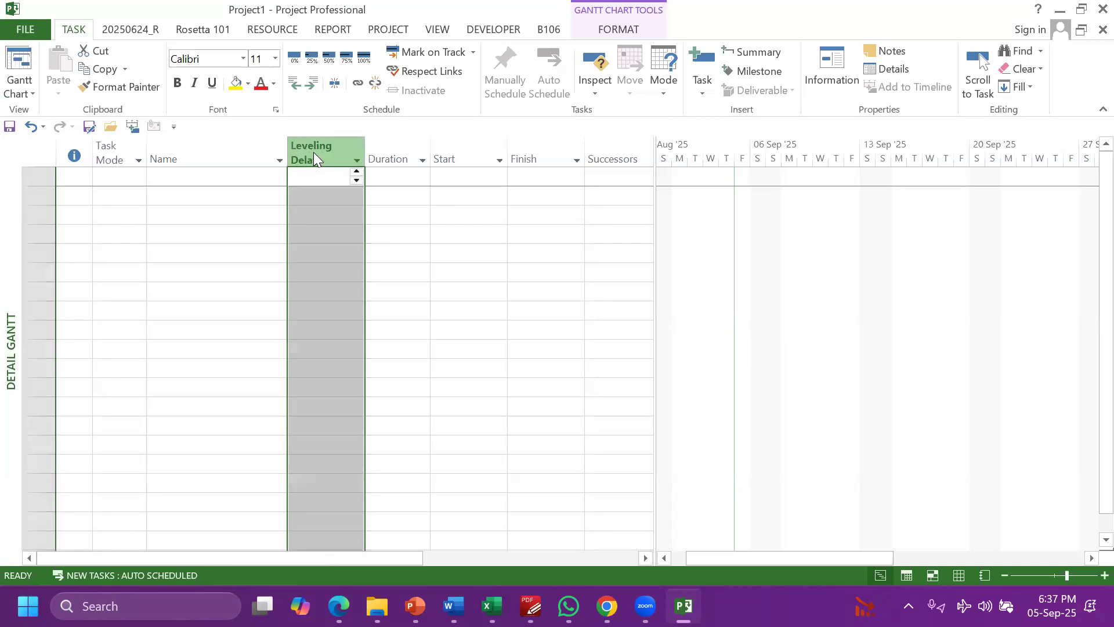
right_click(313, 152)
click(365, 292)
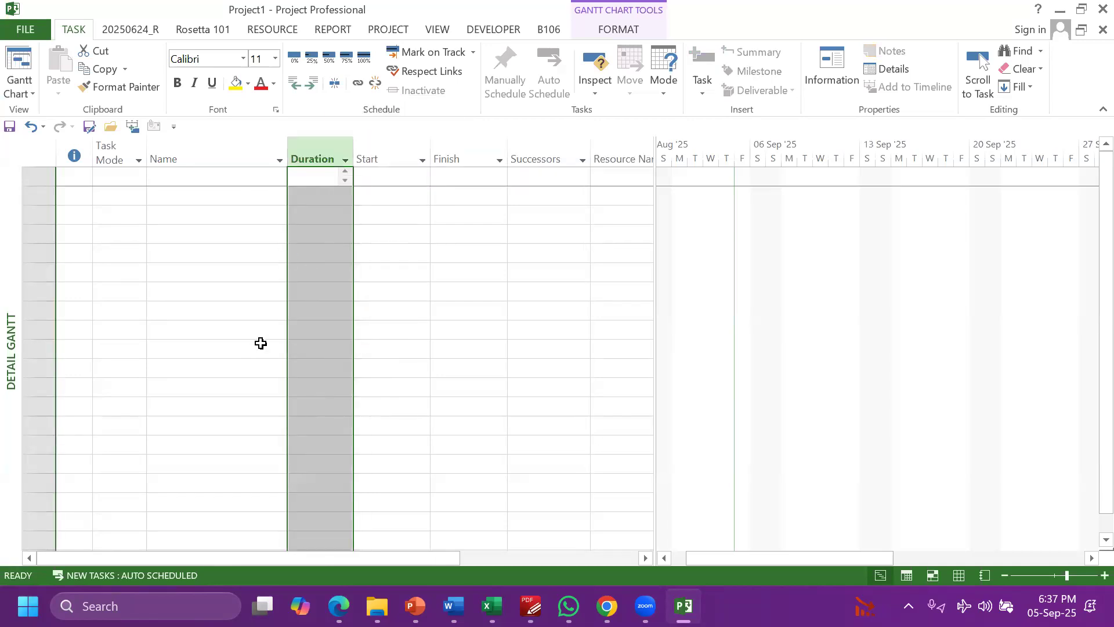
click(261, 272)
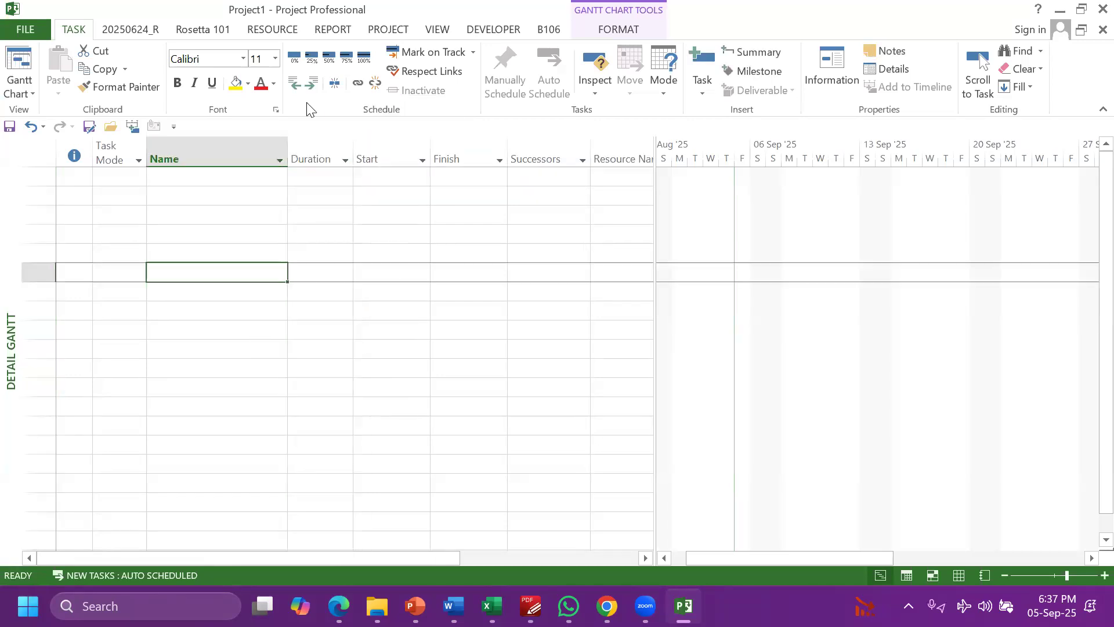
Save the project as Session-2 in the Batch 106 Friday folder
click(26, 29)
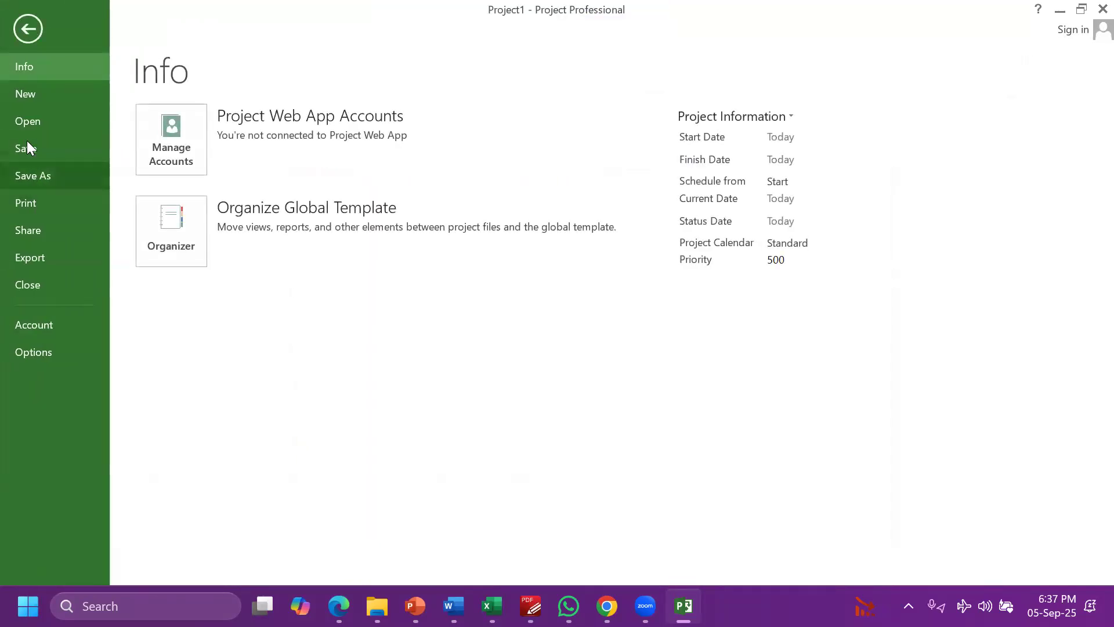
click(26, 178)
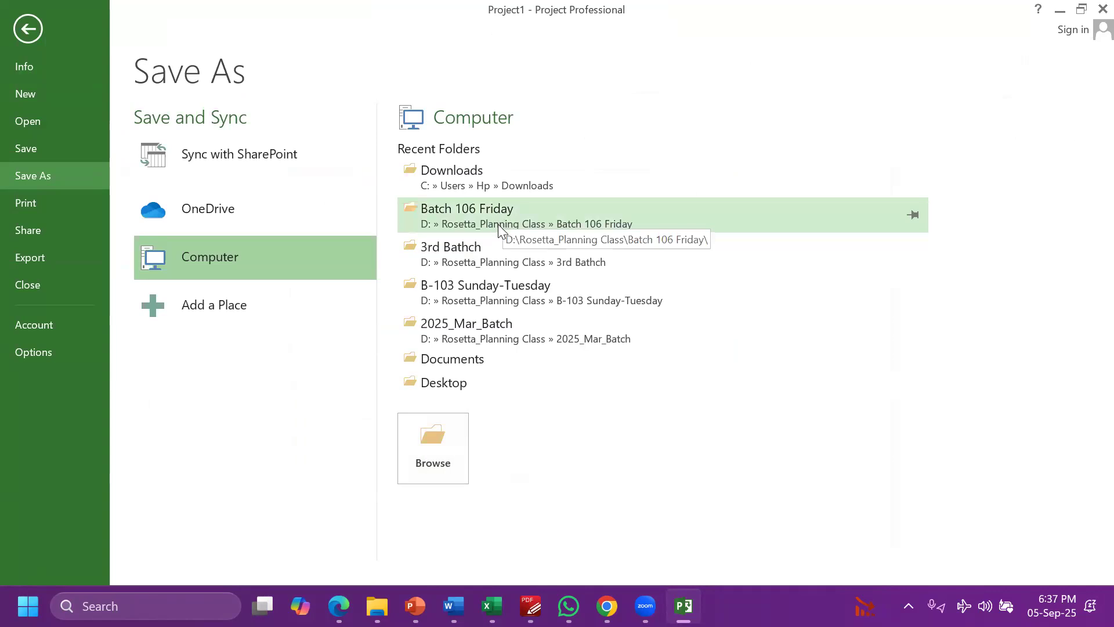
drag(209, 281, 33, 275)
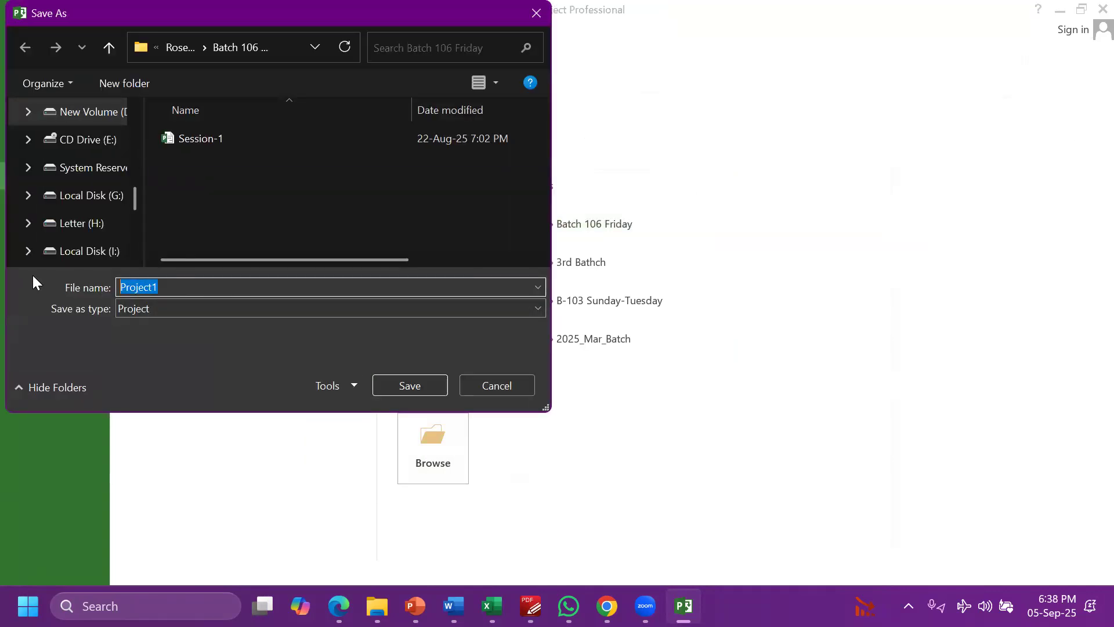
text(Secc)
key(BackSpace)
key(BackSpace)
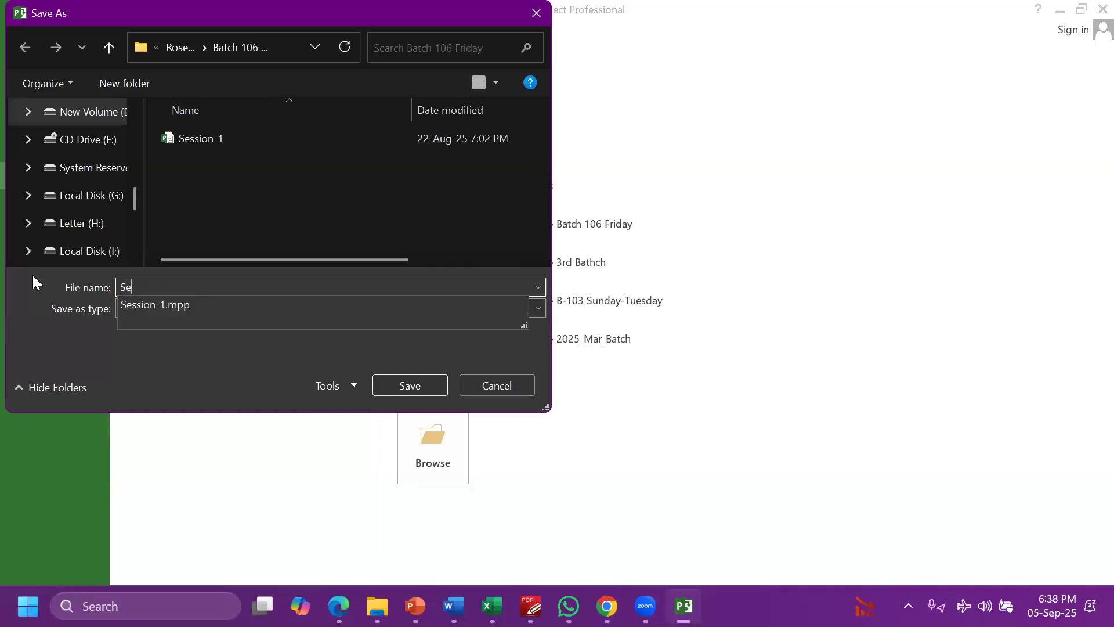
text(ssion-2)
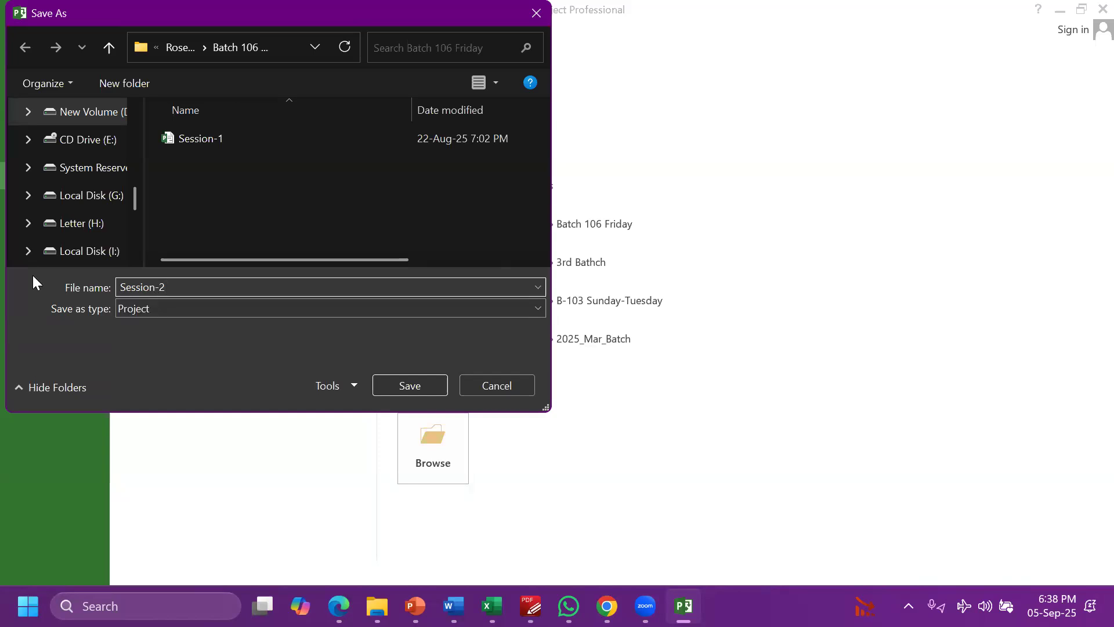
key(Return)
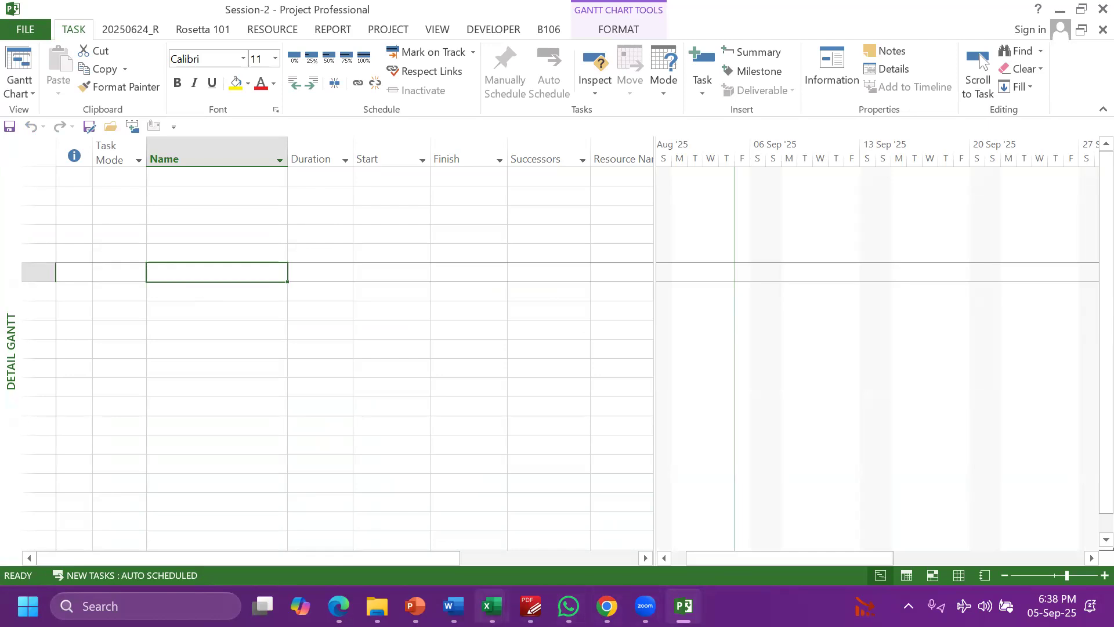
Switch to the ROSETTA 106-Building Project workbook in Excel and review the work breakdown items in Levels 1 through 4
mouse_move(491, 605)
click(637, 514)
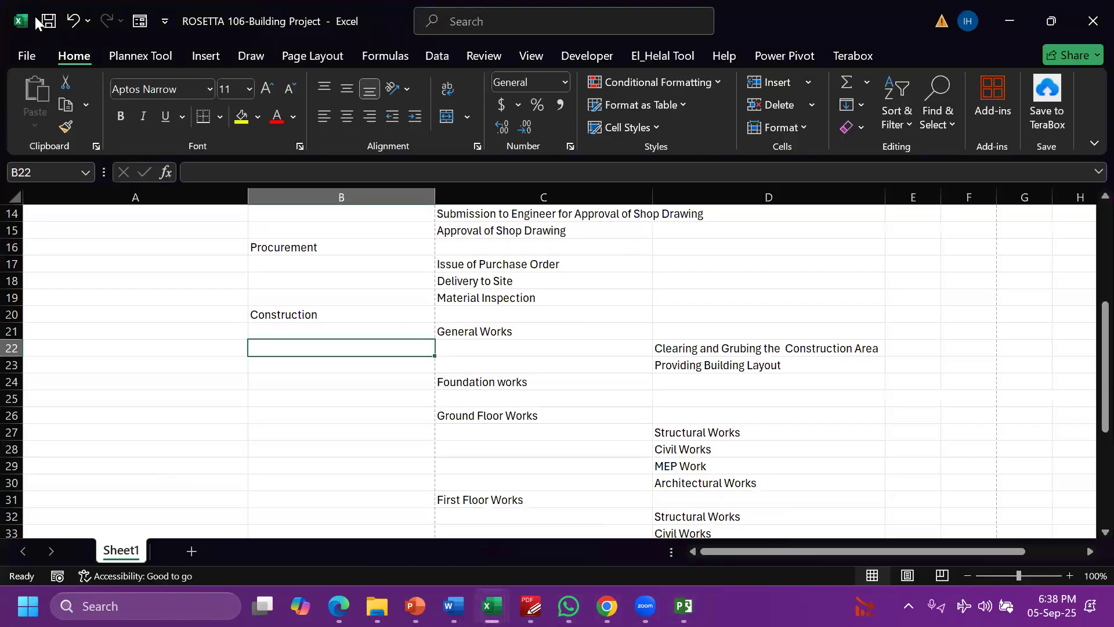
scroll(405, 423, up, 5)
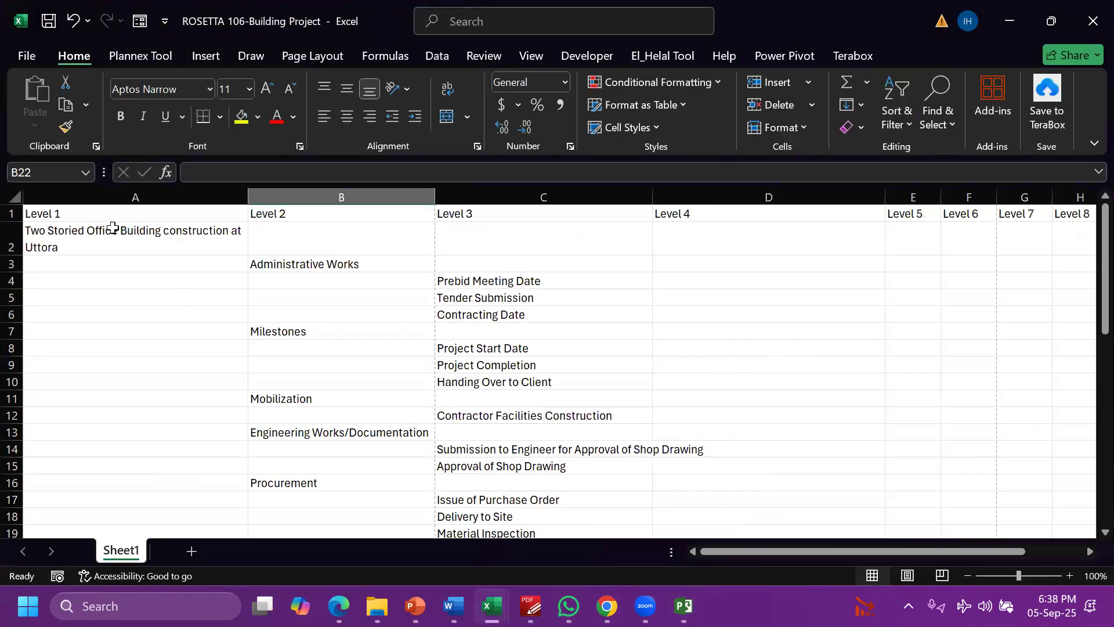
drag(114, 241, 193, 449)
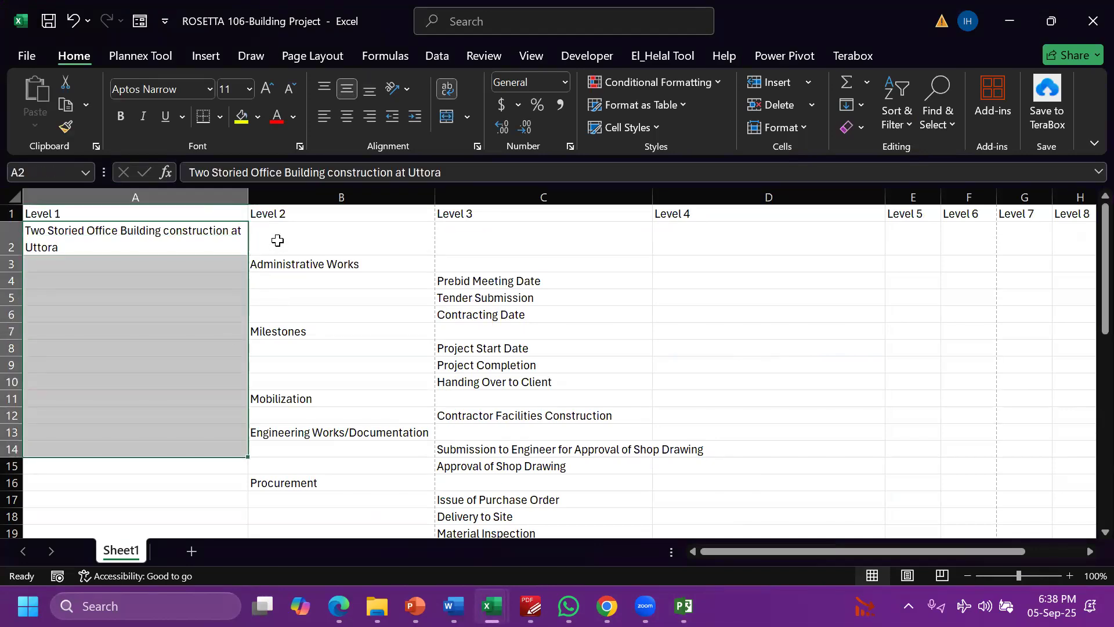
scroll(321, 388, down, 4)
scroll(321, 387, up, 5)
drag(131, 226, 148, 349)
drag(336, 263, 380, 501)
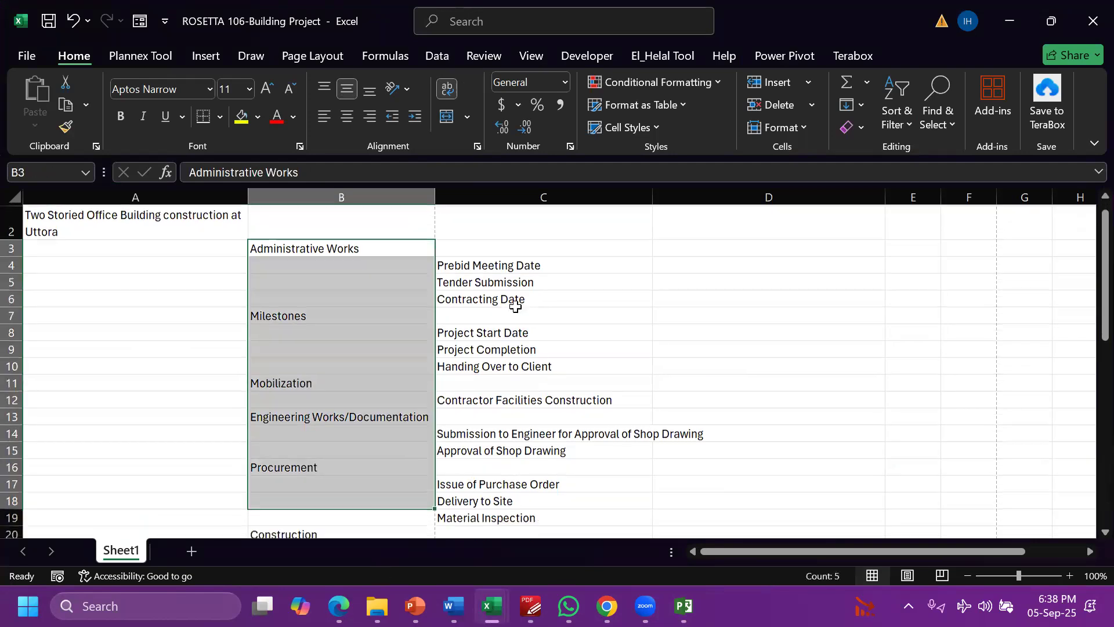
drag(510, 264, 503, 501)
scroll(430, 371, up, 1)
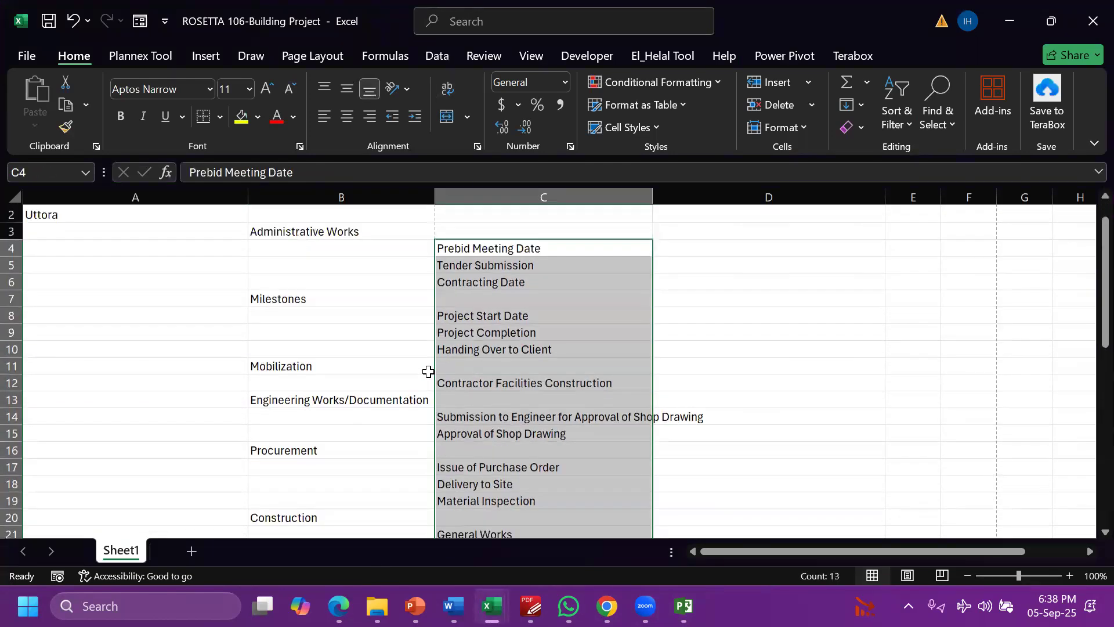
scroll(429, 371, down, 4)
drag(716, 343, 720, 525)
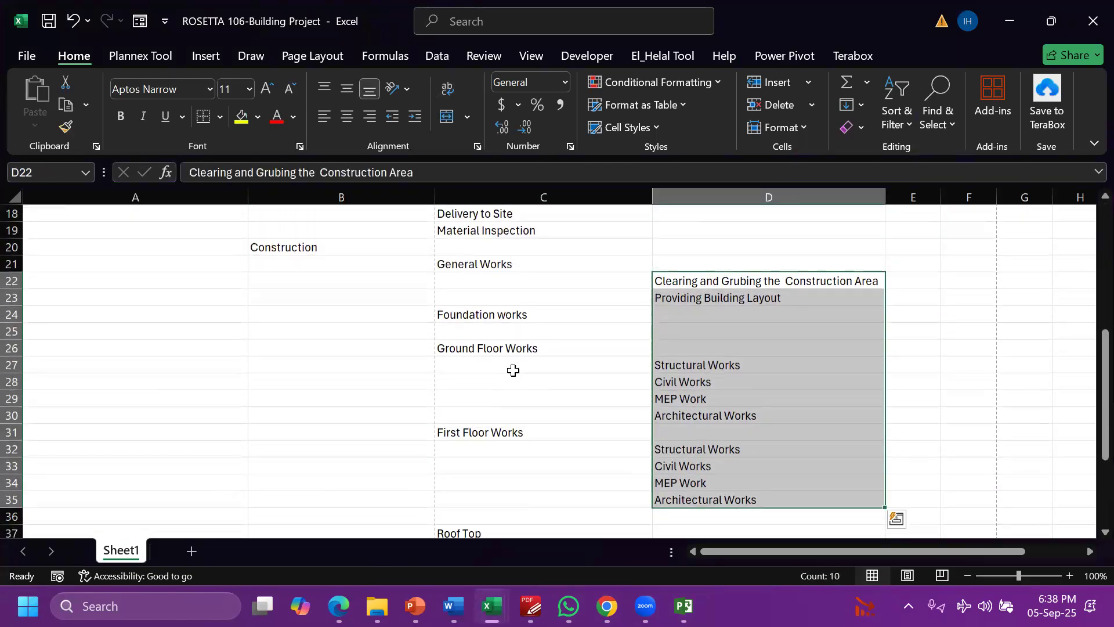
Examine how Administrative Works groups its three Level 3 items and how the Level 2 items sit under the project title
scroll(513, 371, up, 6)
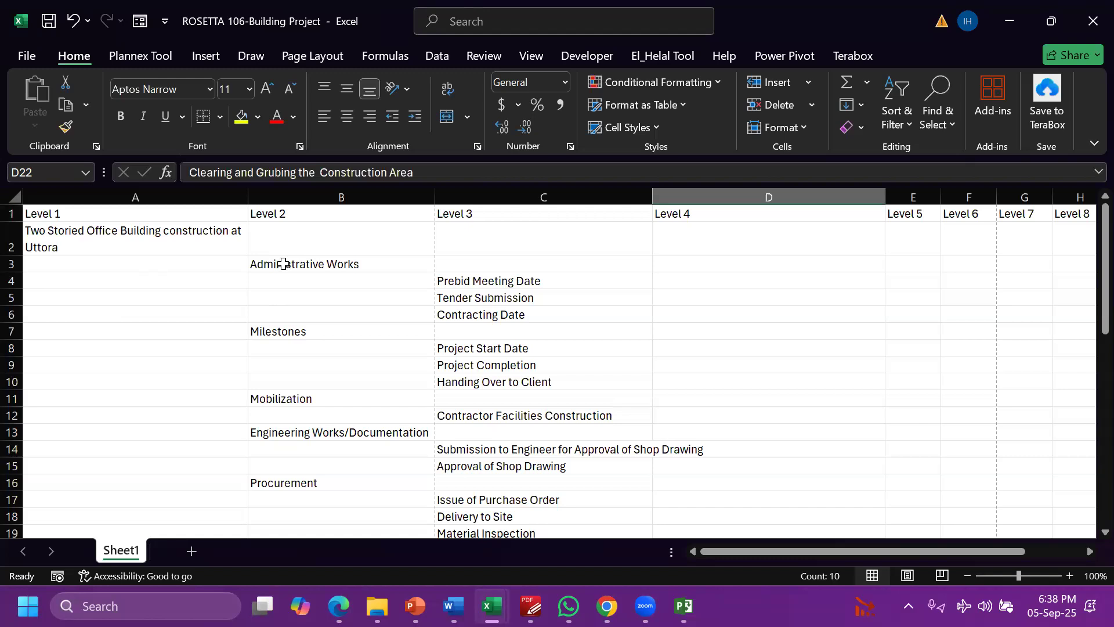
click(281, 262)
drag(503, 281, 503, 313)
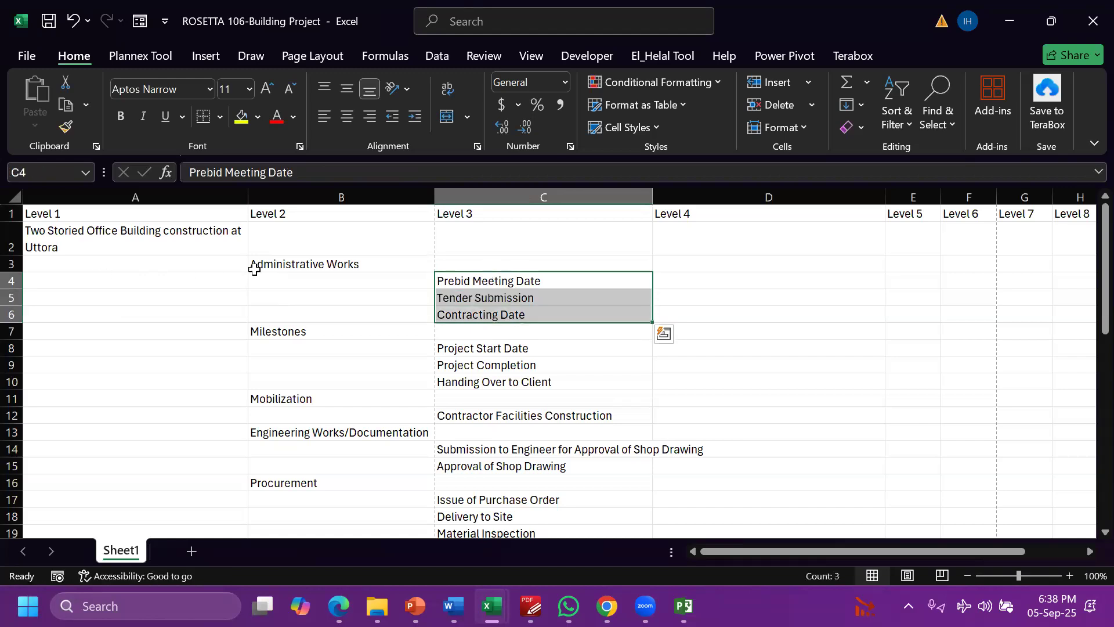
click(286, 264)
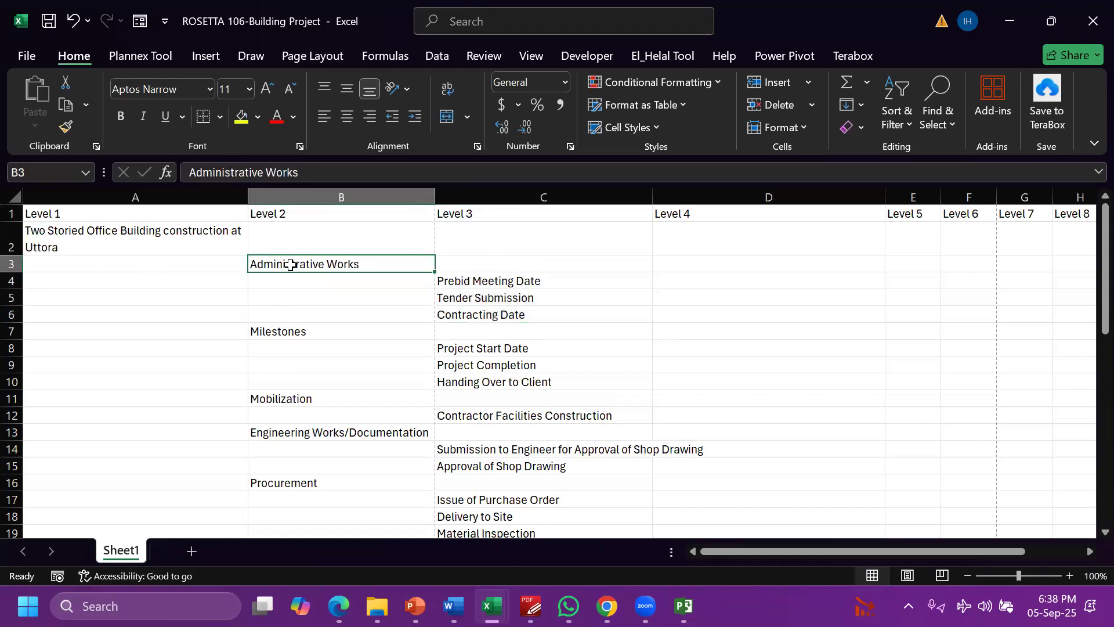
shift+click(288, 532)
click(96, 225)
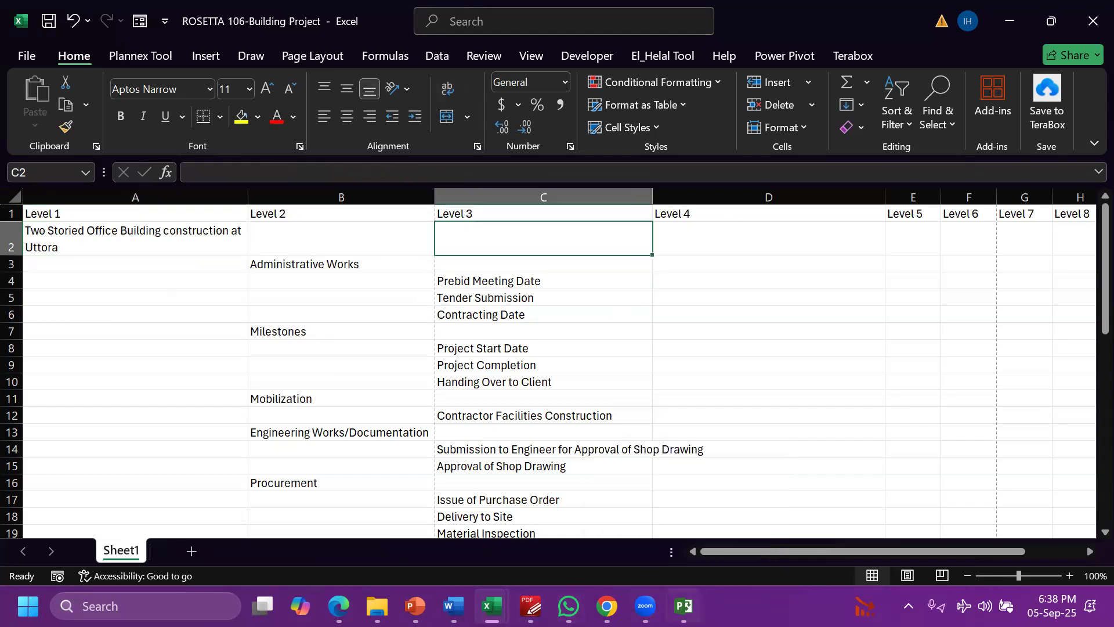
click(684, 606)
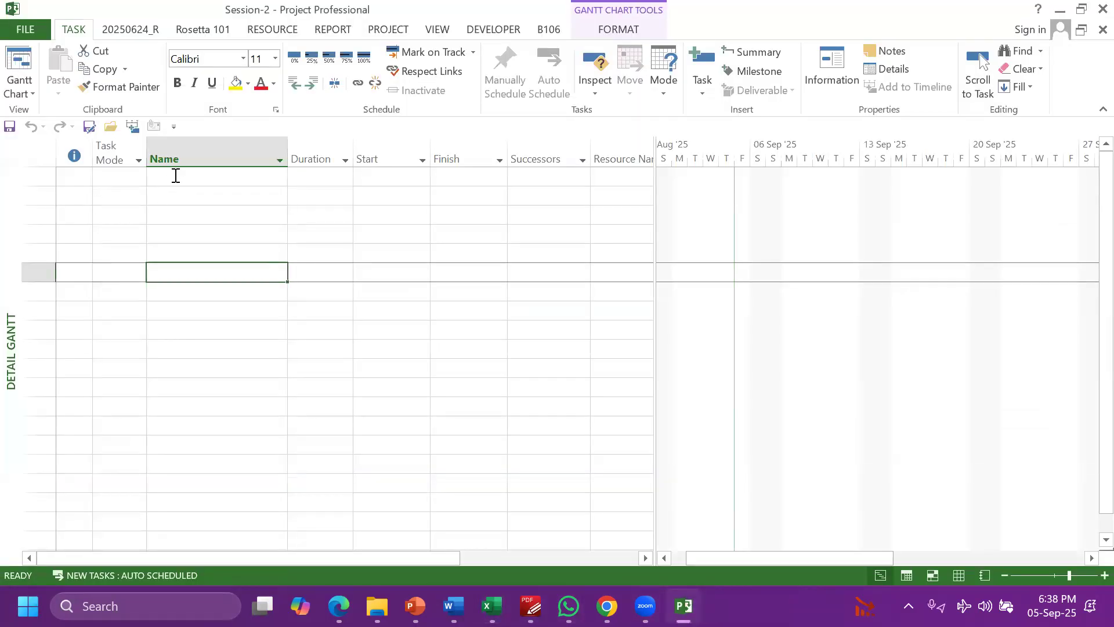
click(176, 175)
text(Dldjls)
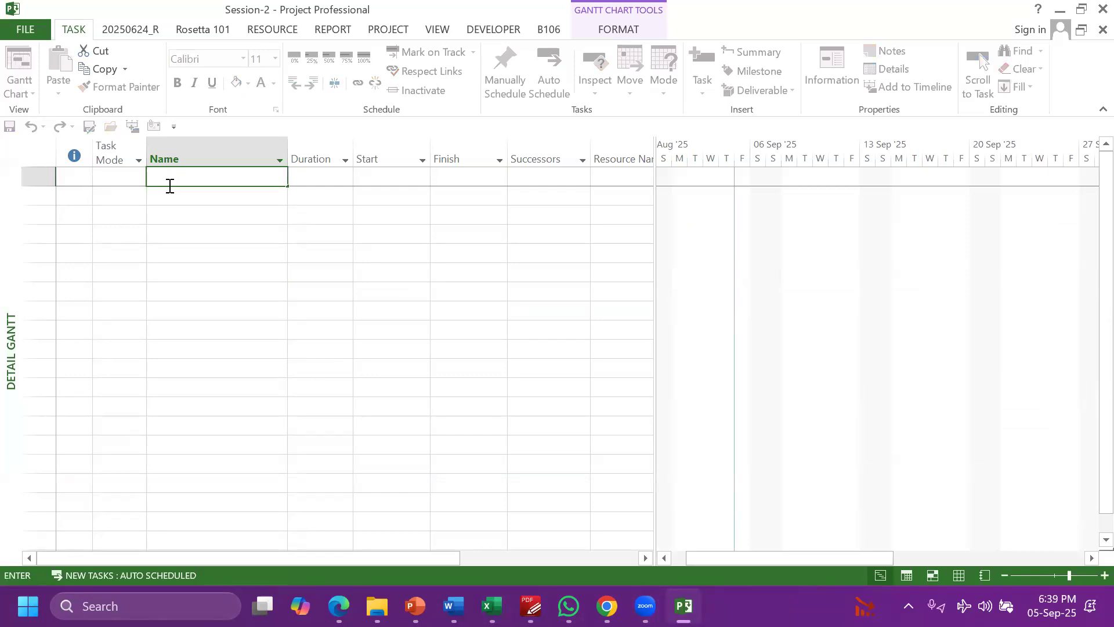
Copy the Level 1 title "Two Storied Office Building construction at Uttora" from the Excel workbook into Microsoft Project as the first task name
click(491, 606)
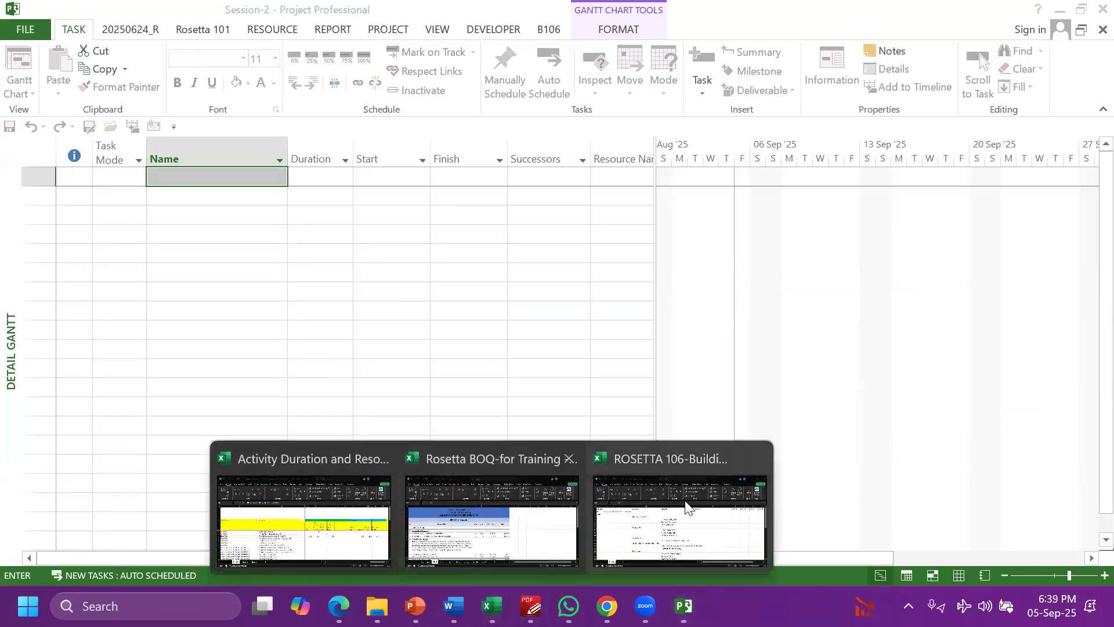
click(688, 511)
click(125, 232)
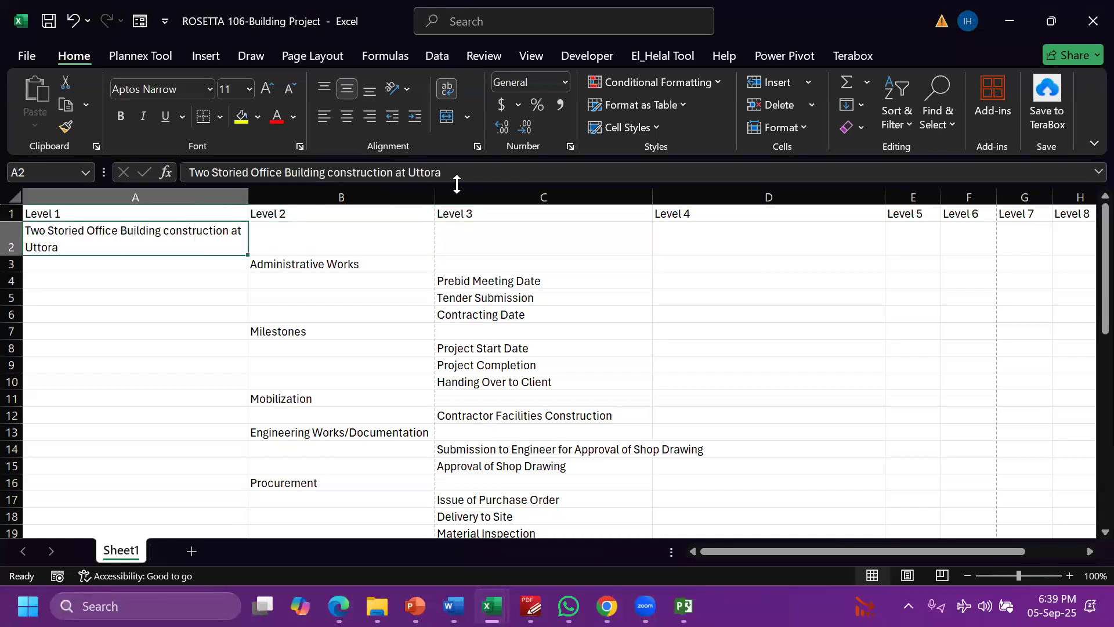
drag(453, 171, 183, 171)
key(ctrl+c)
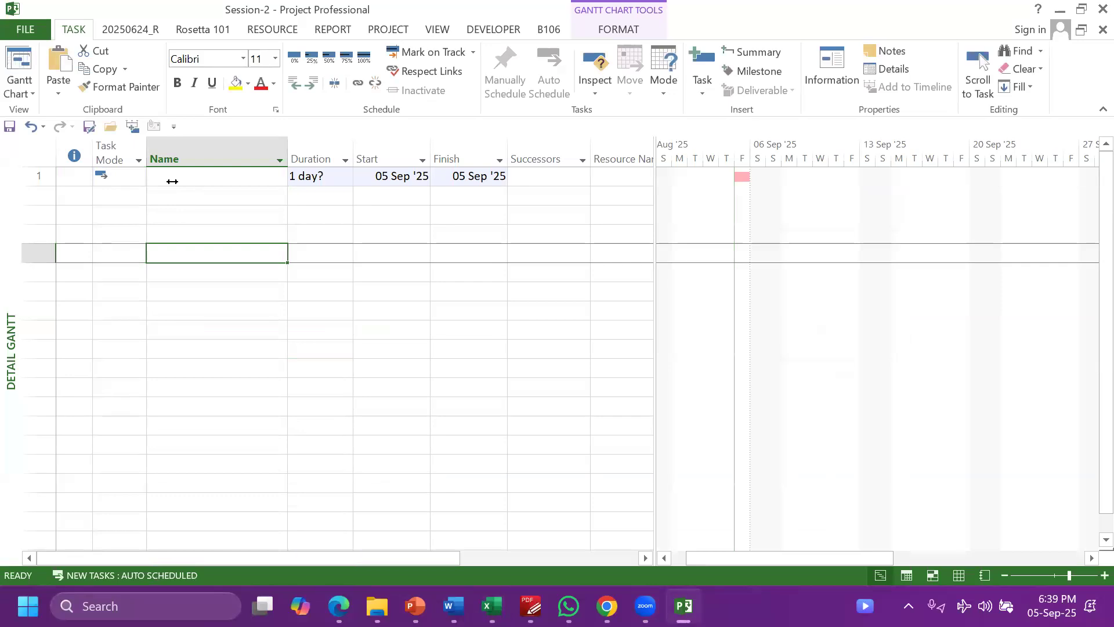
click(172, 180)
key(ctrl+v)
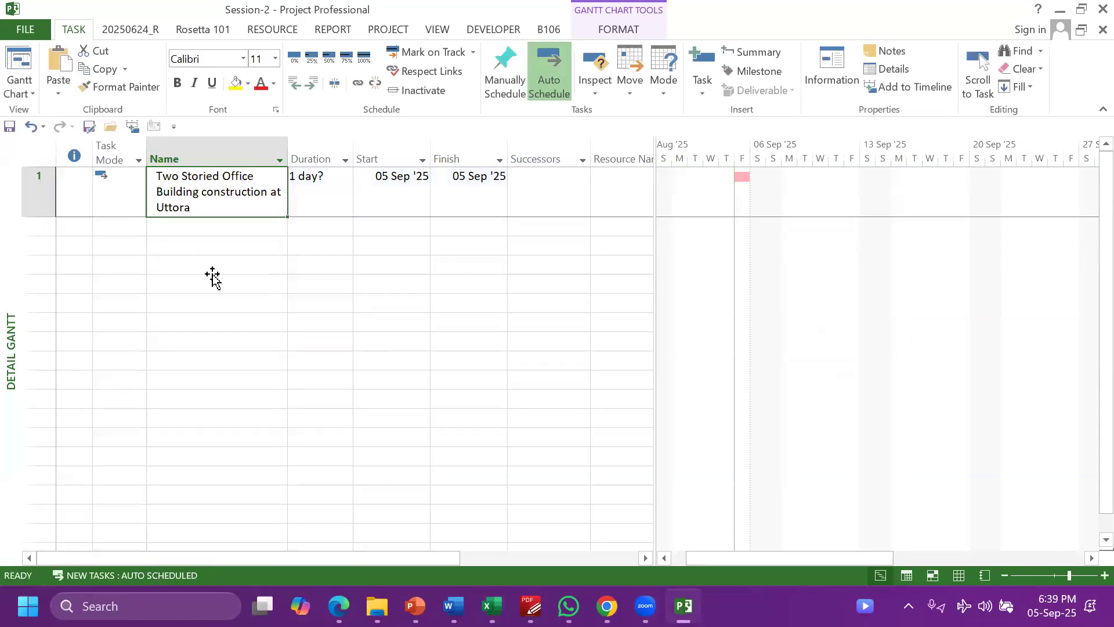
click(214, 268)
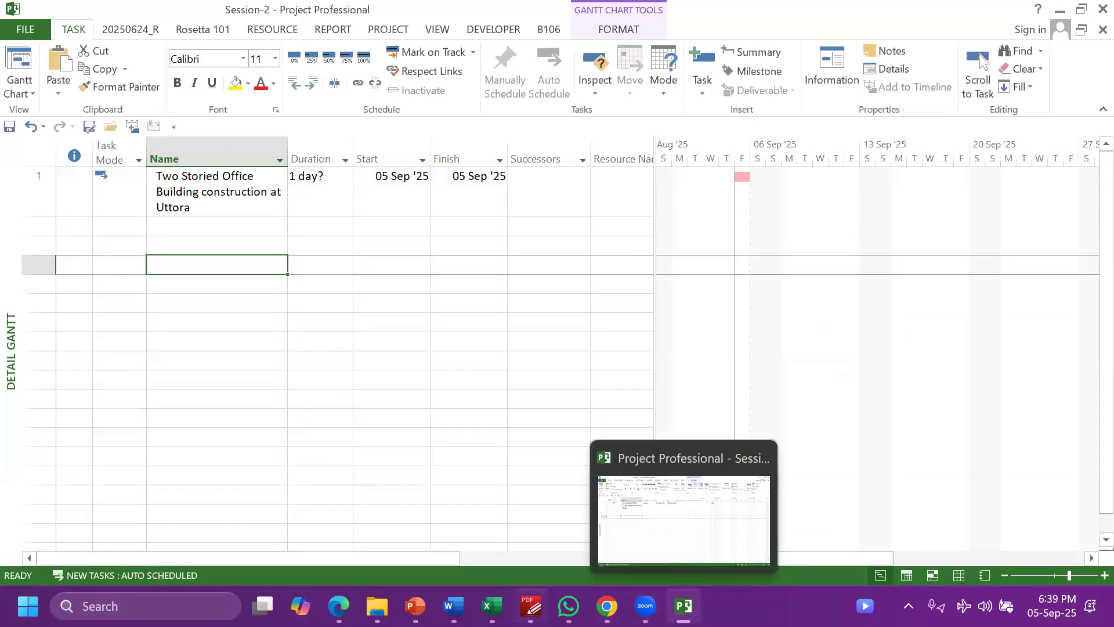
Copy the Level 2 item Administrative Works from the Excel workbook into Microsoft Project as the second task
mouse_move(489, 606)
click(630, 472)
key(Right)
key(Down)
key(ctrl+c)
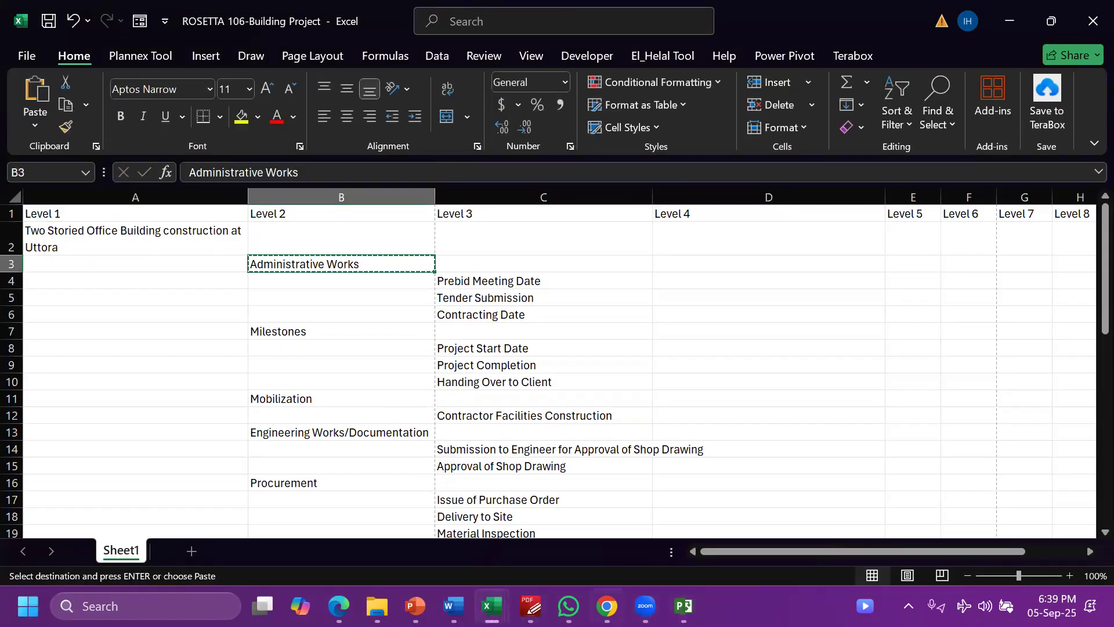
click(683, 606)
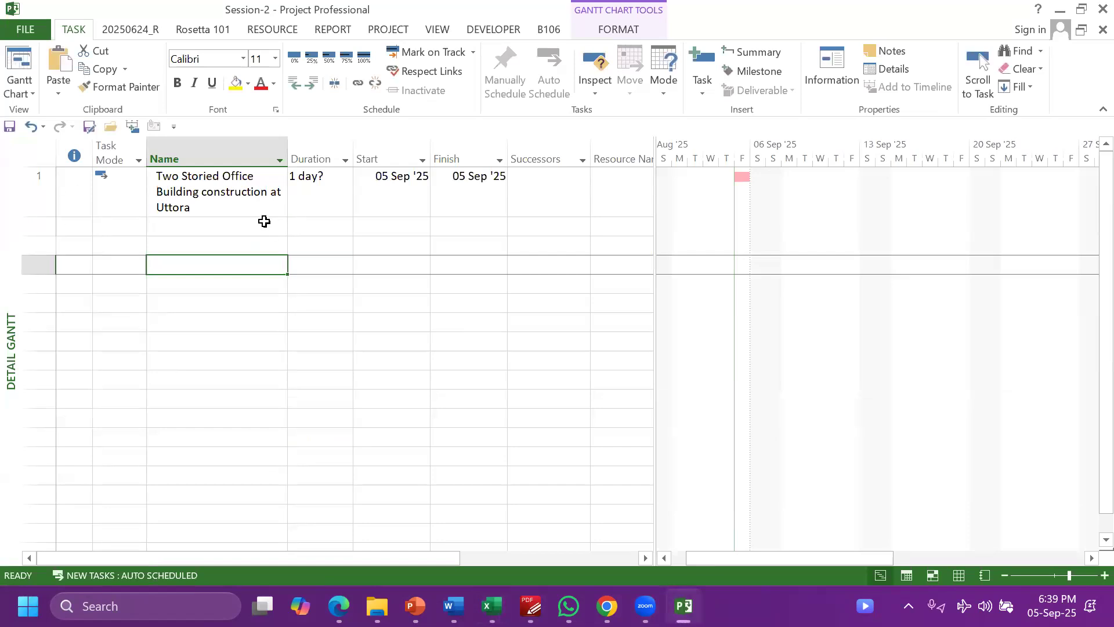
click(228, 233)
key(ctrl+v)
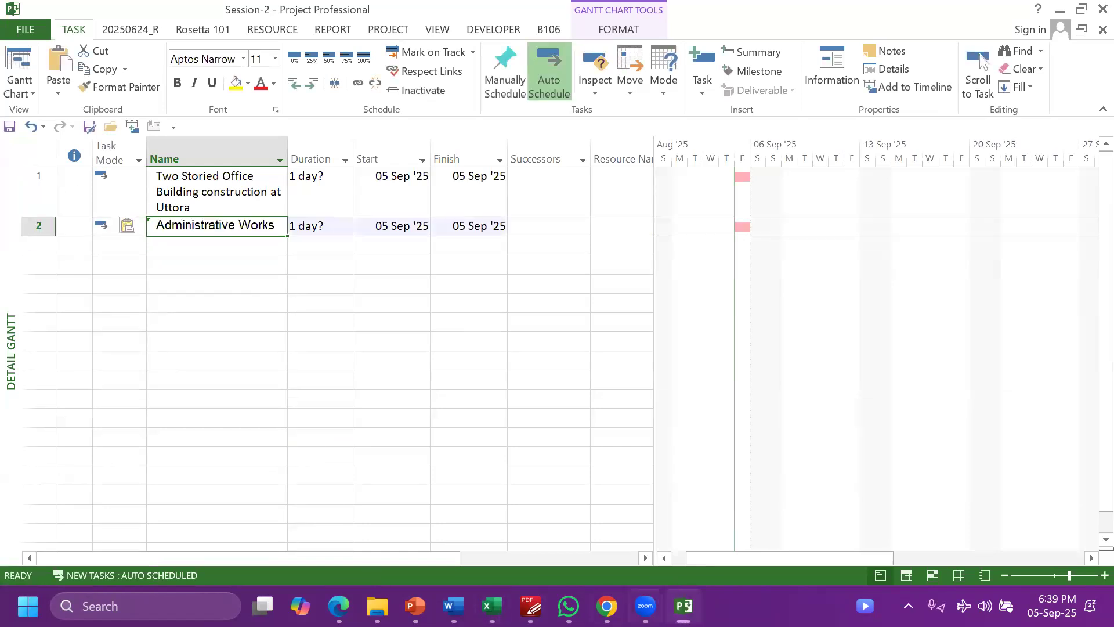
Copy Milestones from the Excel workbook, place Microsoft Project side by side with it, and paste the item as the third task
mouse_move(488, 605)
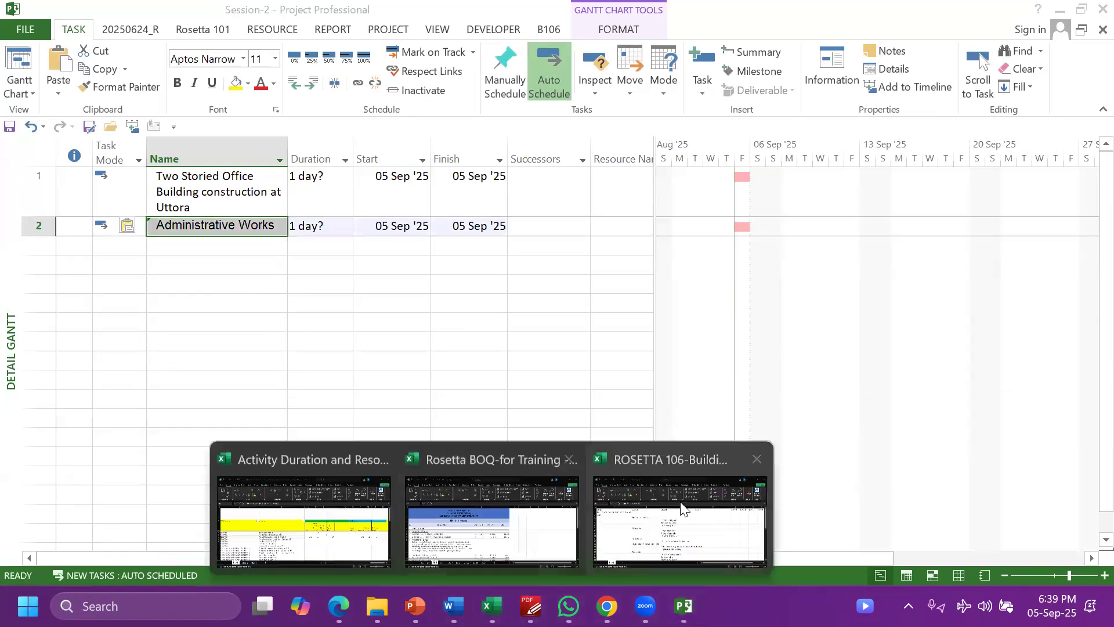
click(684, 505)
key(Down)
key(Down)
key(Down)
key(Down)
key(ctrl+c)
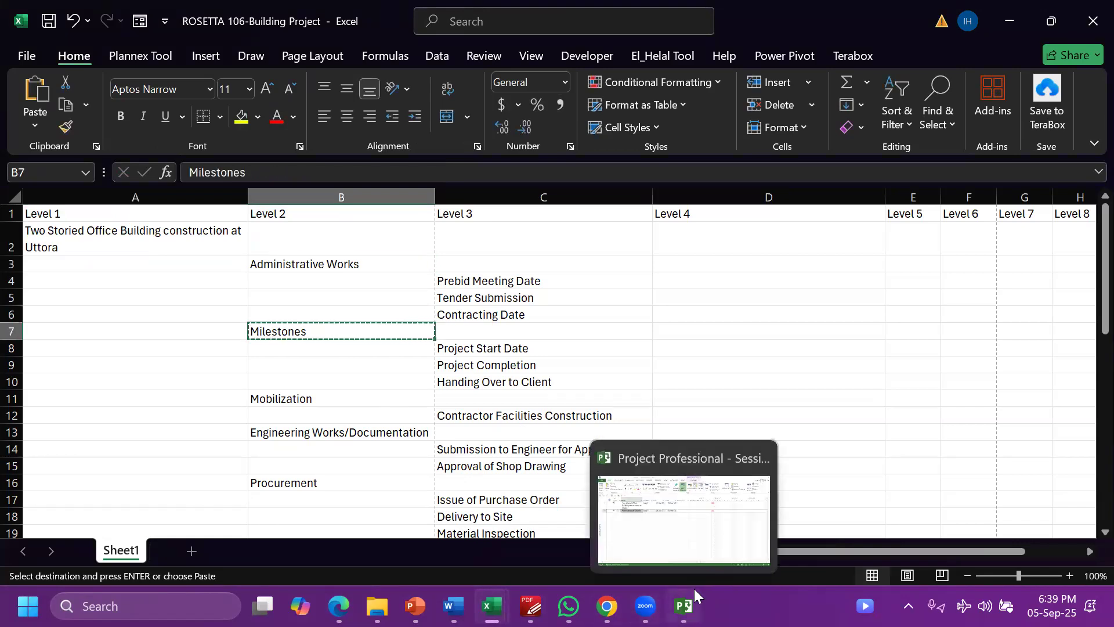
click(693, 589)
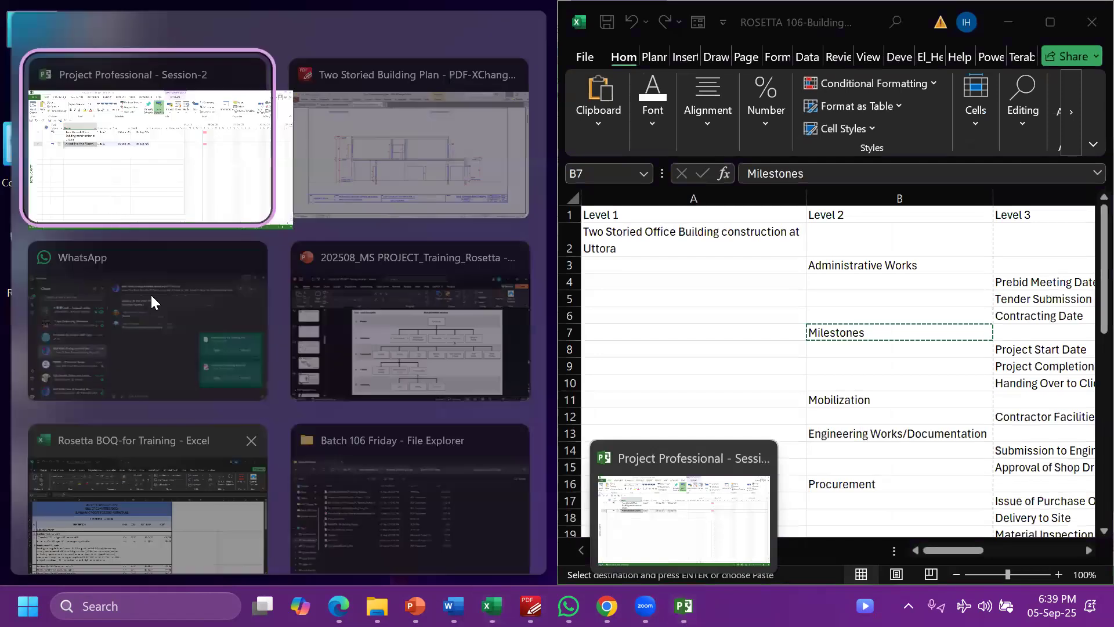
click(184, 198)
click(193, 254)
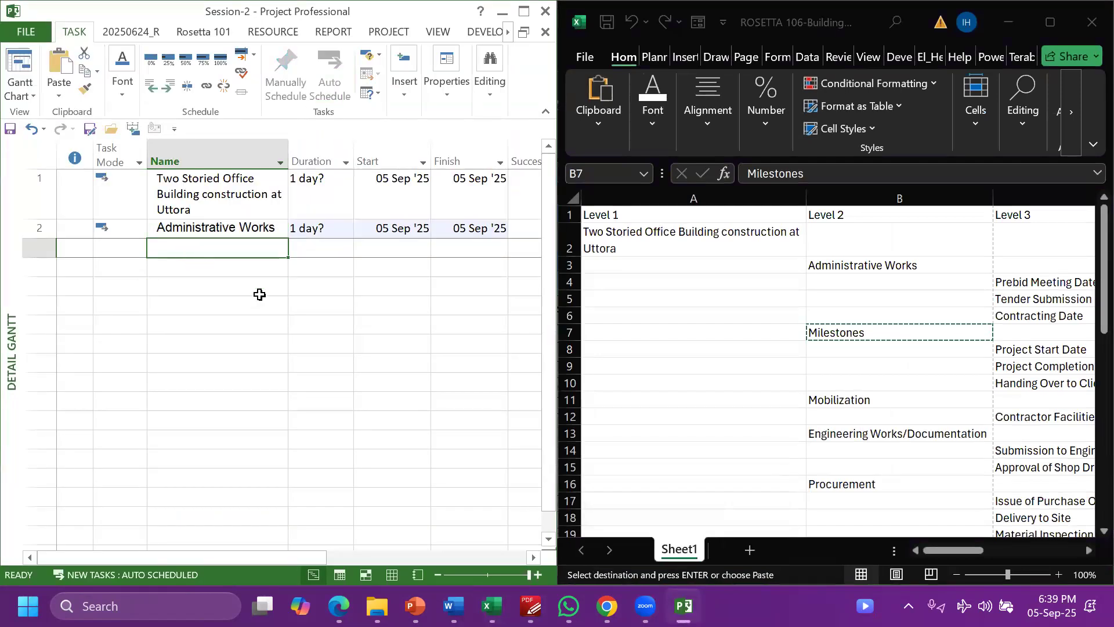
key(ctrl+v)
Copy the Level 2 items Mobilization and Engineering Works/Documentation from the workbook into the project as the fourth and fifth tasks
click(853, 401)
key(ctrl+c)
click(201, 267)
key(ctrl+v)
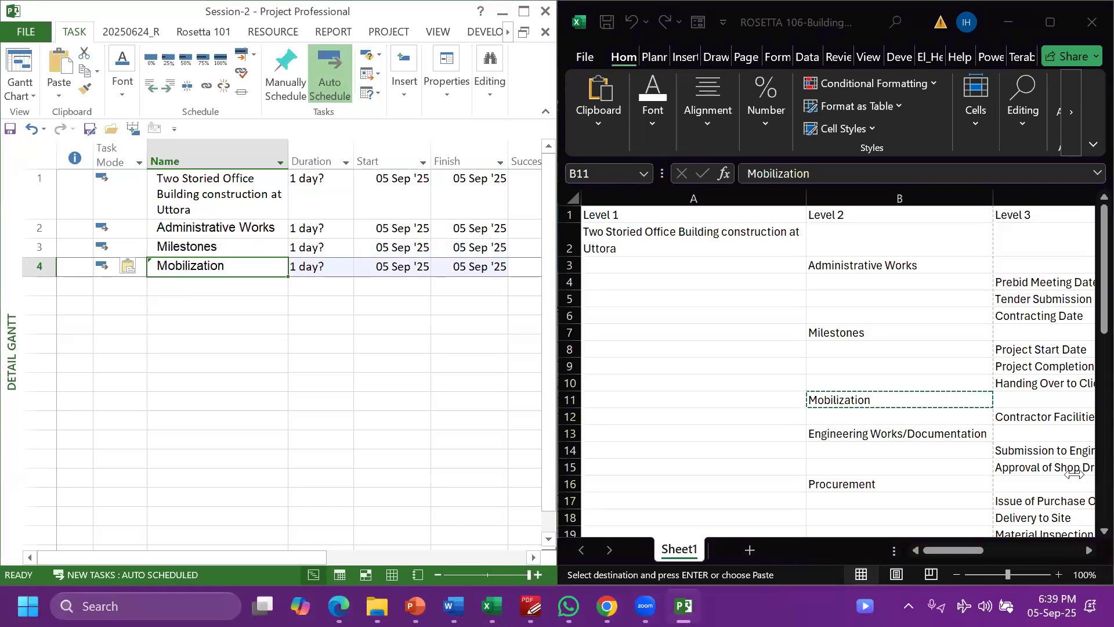
click(905, 434)
key(ctrl+c)
click(204, 287)
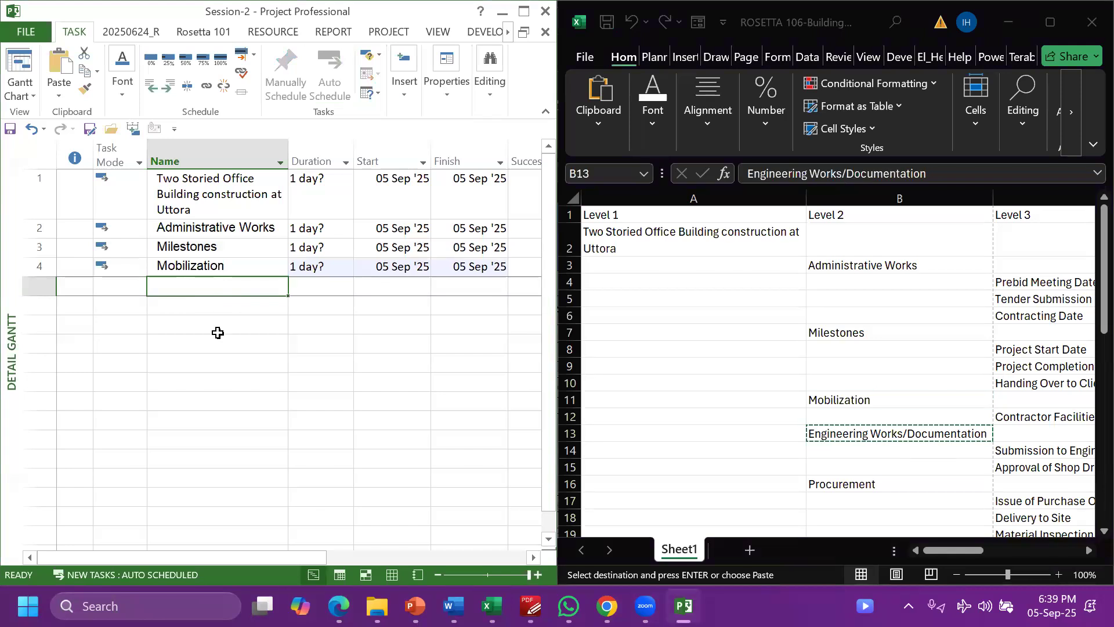
key(ctrl+v)
Copy the Level 2 item Procurement from the workbook into the project as the sixth task
scroll(869, 333, down, 4)
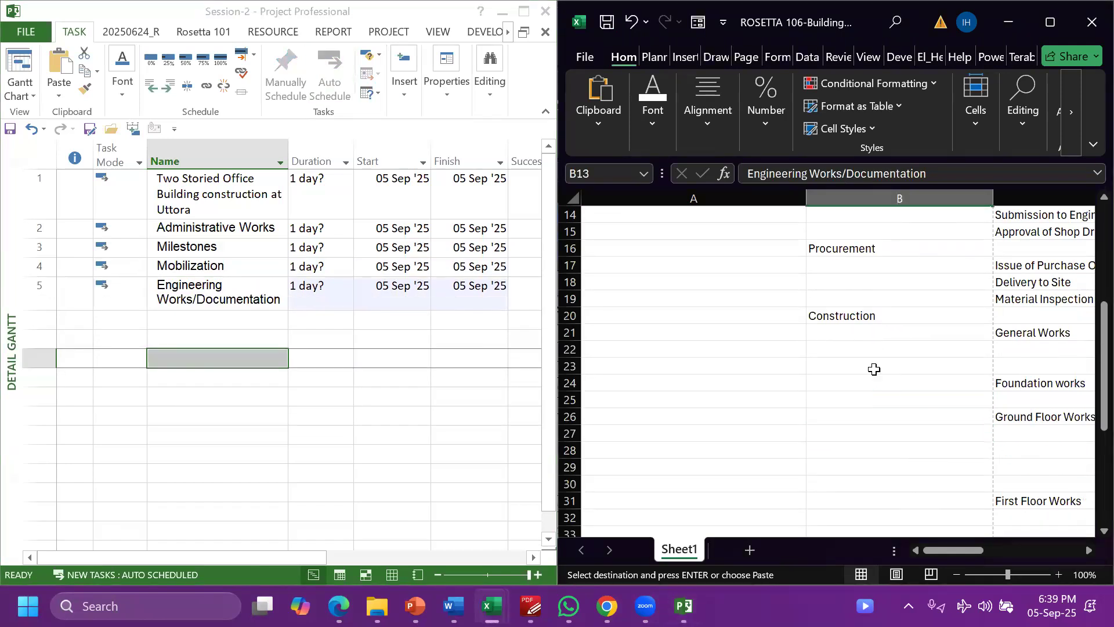
scroll(869, 333, up, 2)
click(869, 366)
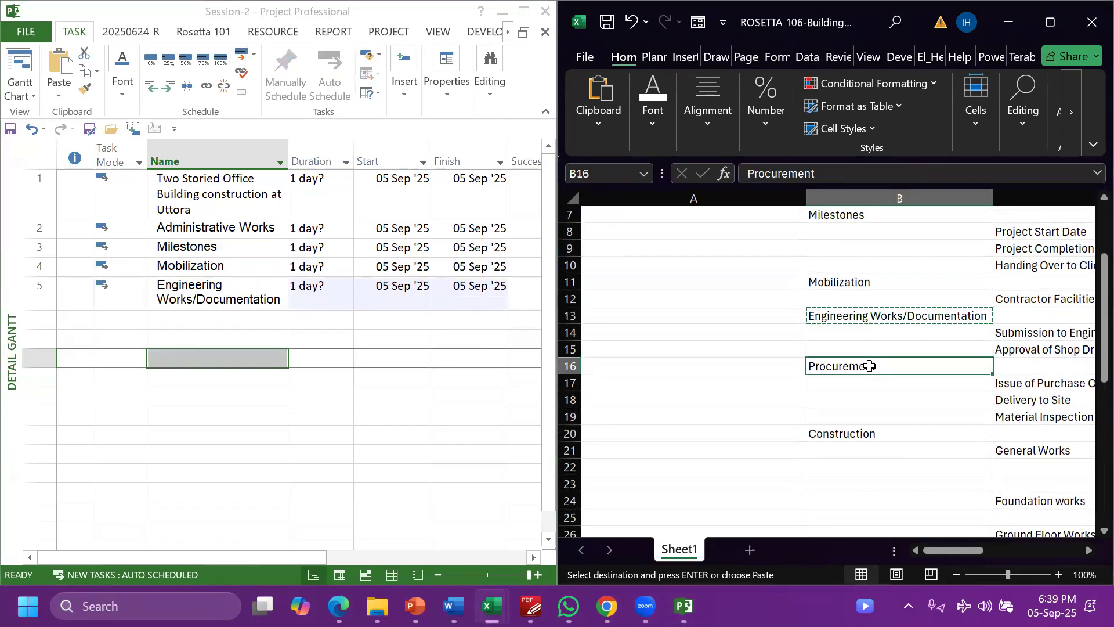
click(201, 322)
key(ctrl+v)
Copy the Level 2 item Construction from the Excel workbook into Microsoft Project as the seventh task
click(861, 432)
key(ctrl+c)
click(206, 341)
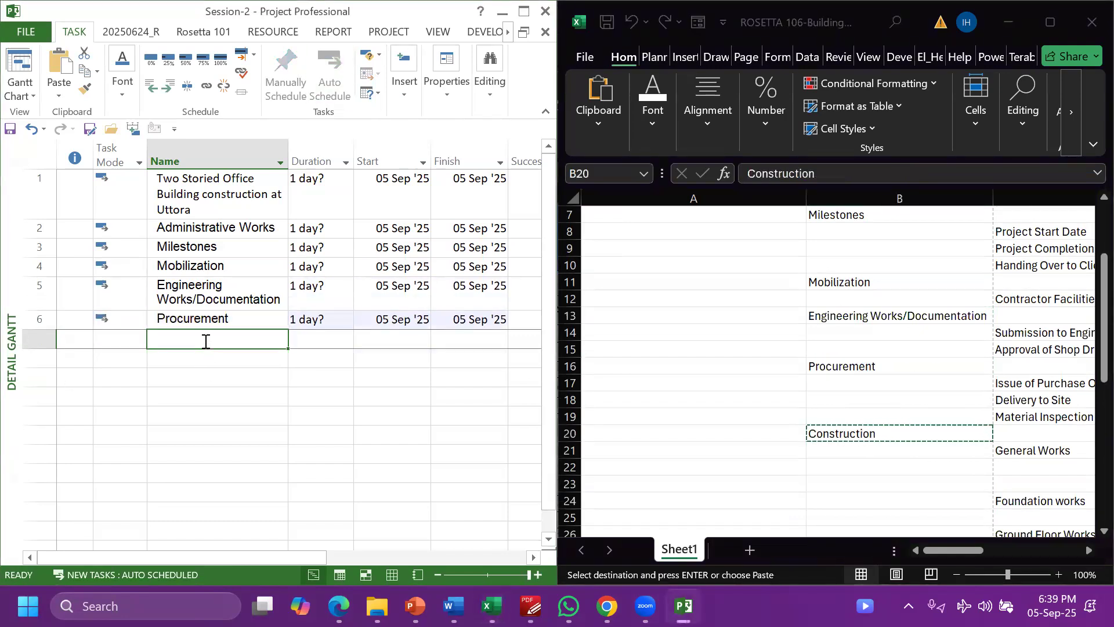
key(ctrl+v)
Copy the Level 2 item Testing and Comissioning from the workbook into the project as the eighth task
scroll(826, 378, down, 6)
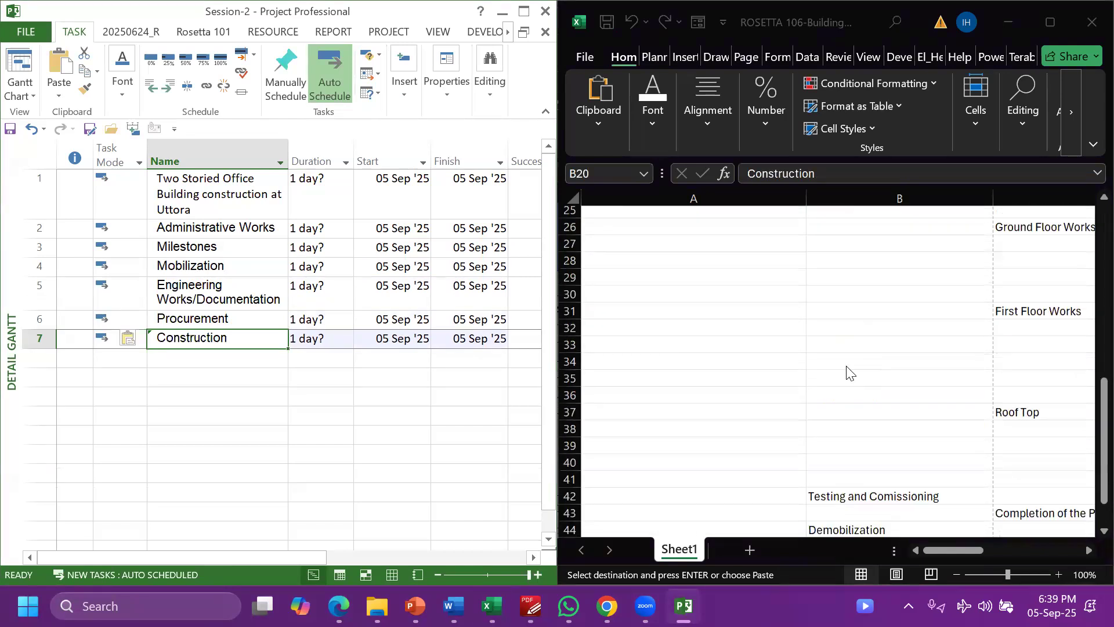
scroll(847, 371, down, 3)
click(847, 333)
key(ctrl+c)
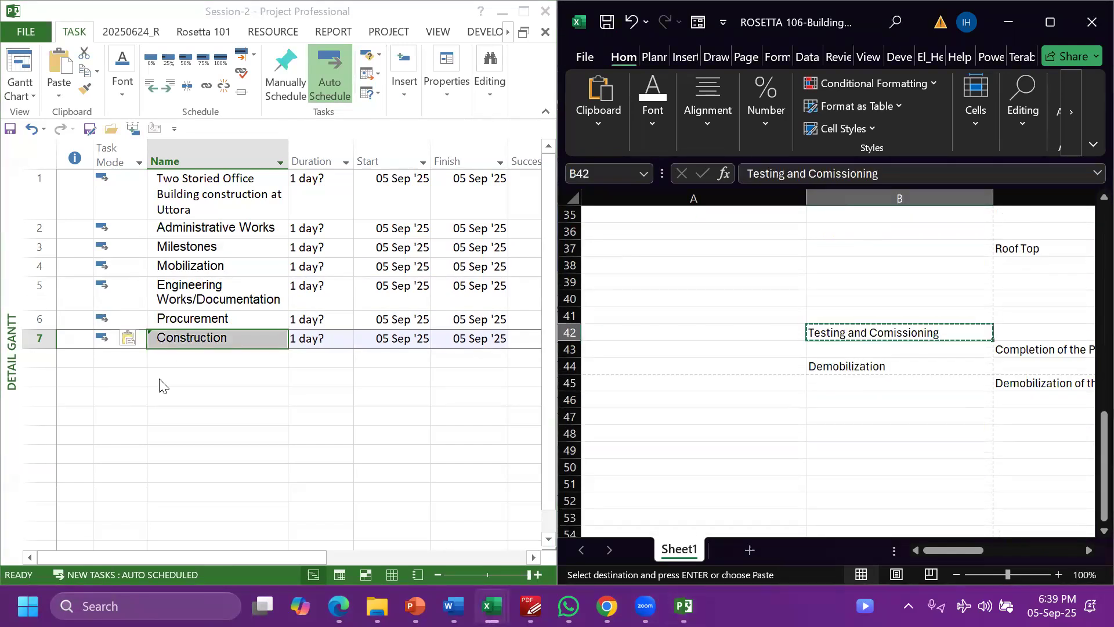
click(193, 352)
key(ctrl+v)
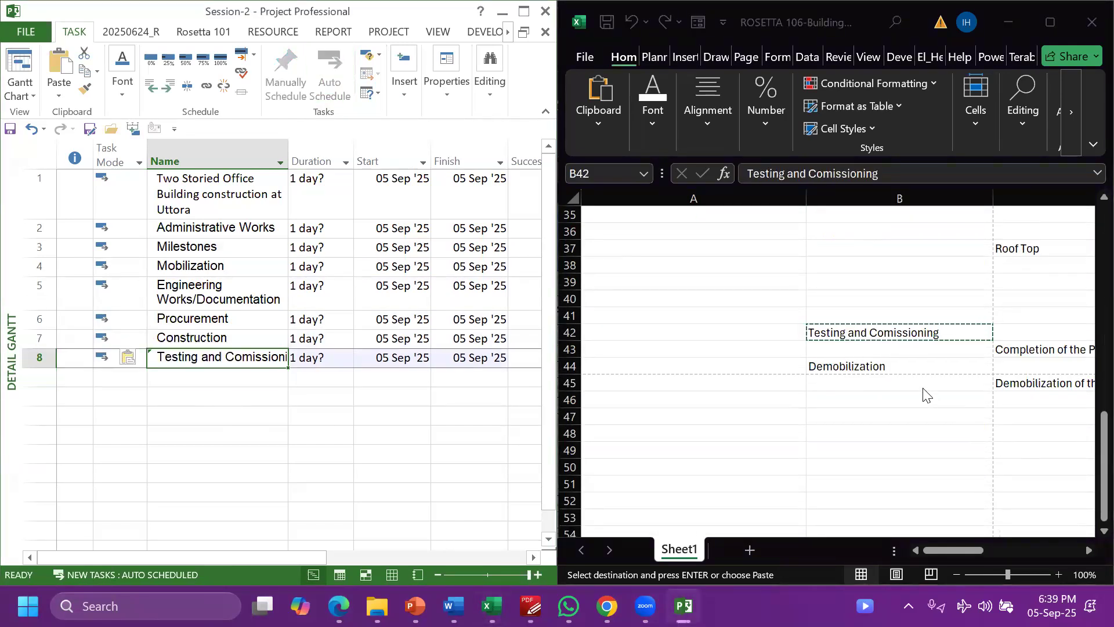
Copy the Level 2 item Demobilization from the workbook into the project as the ninth task
click(908, 365)
click(907, 365)
key(ctrl+c)
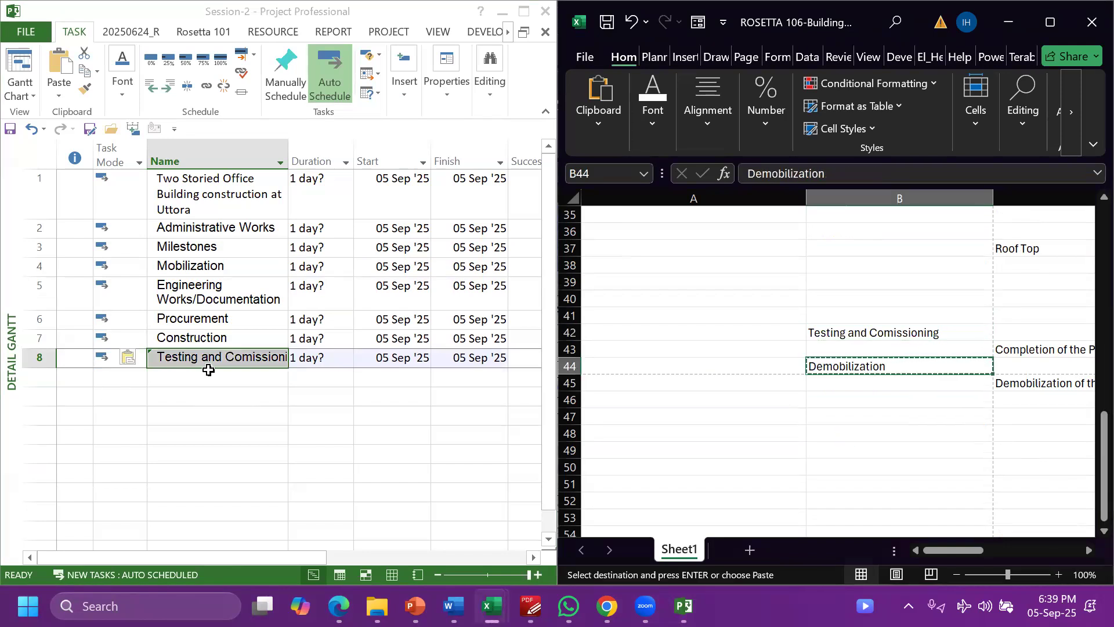
click(209, 370)
click(204, 391)
key(ctrl+v)
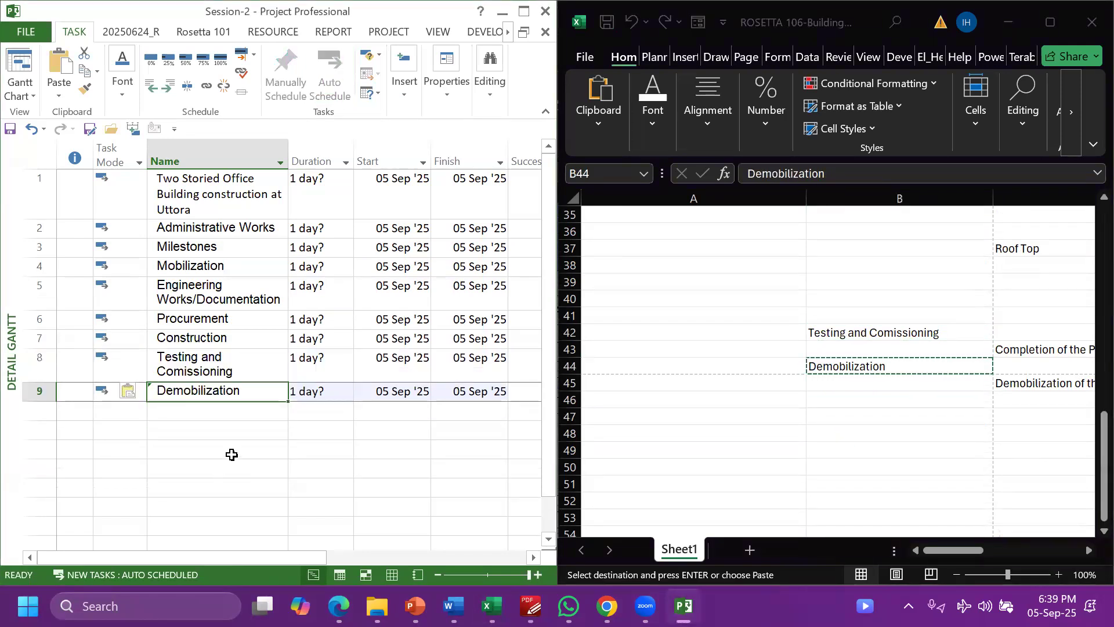
click(232, 449)
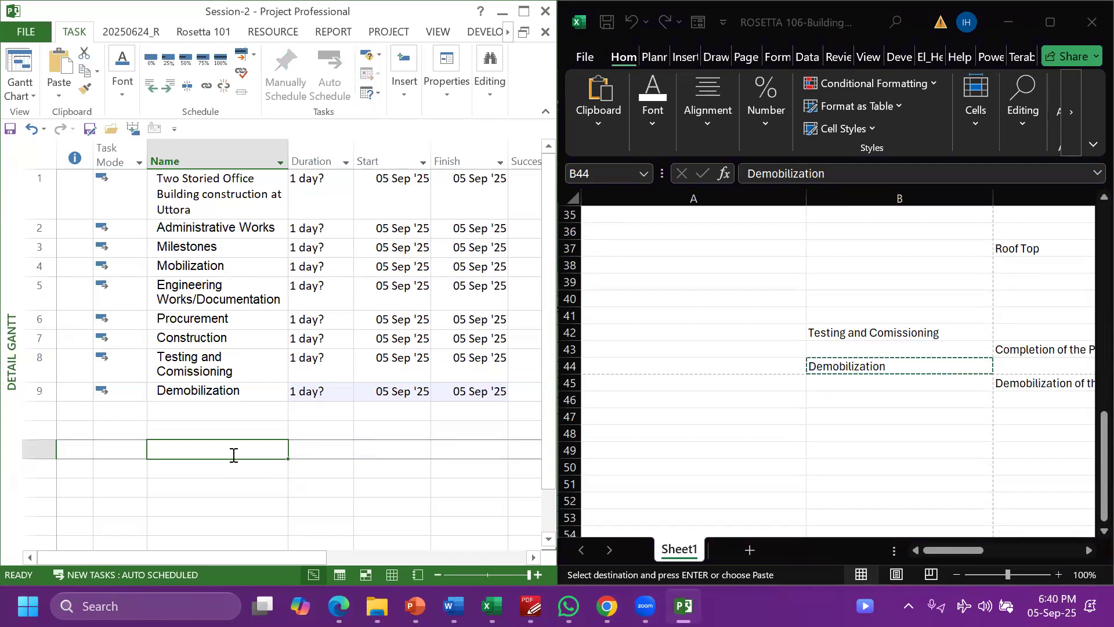
Select the three Level 3 items under Administrative Works in the workbook and the whole Milestones task row in the project
scroll(818, 388, up, 11)
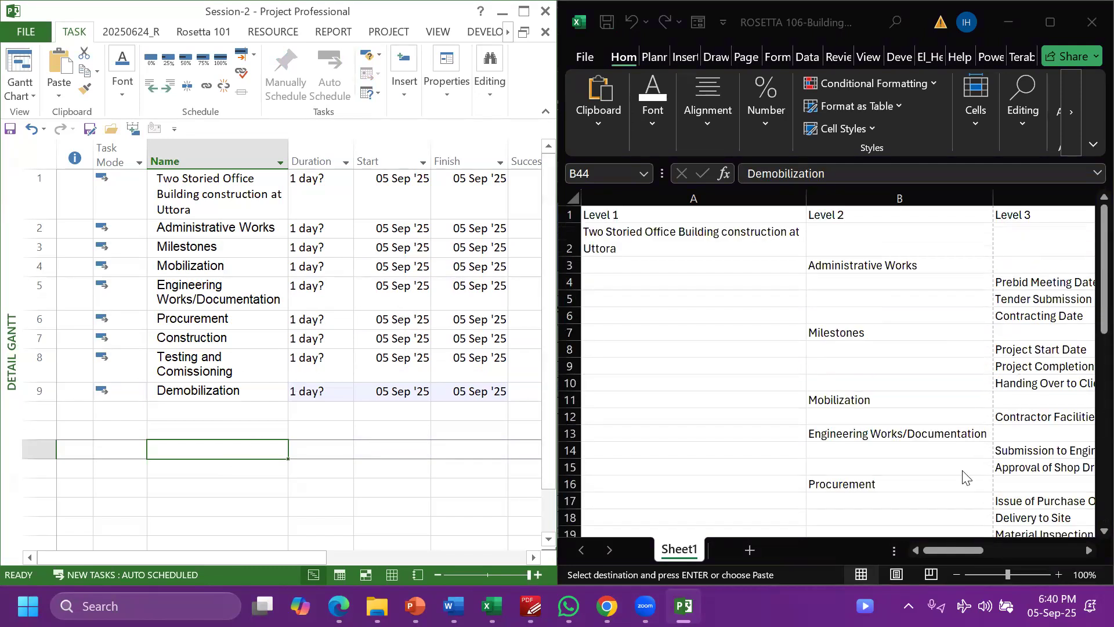
click(956, 556)
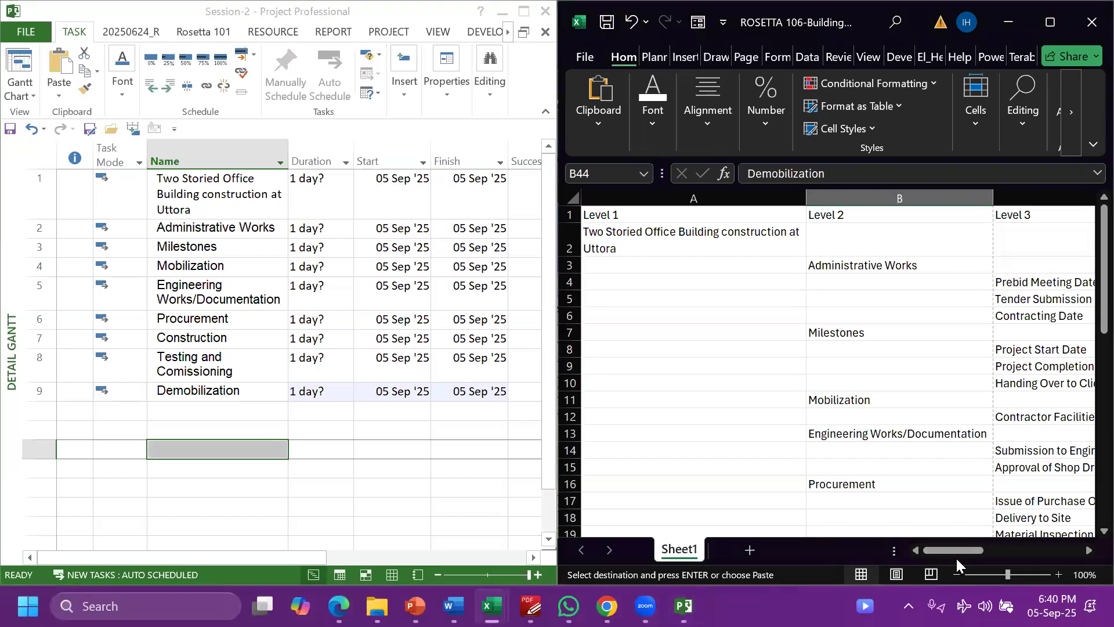
drag(953, 550, 970, 550)
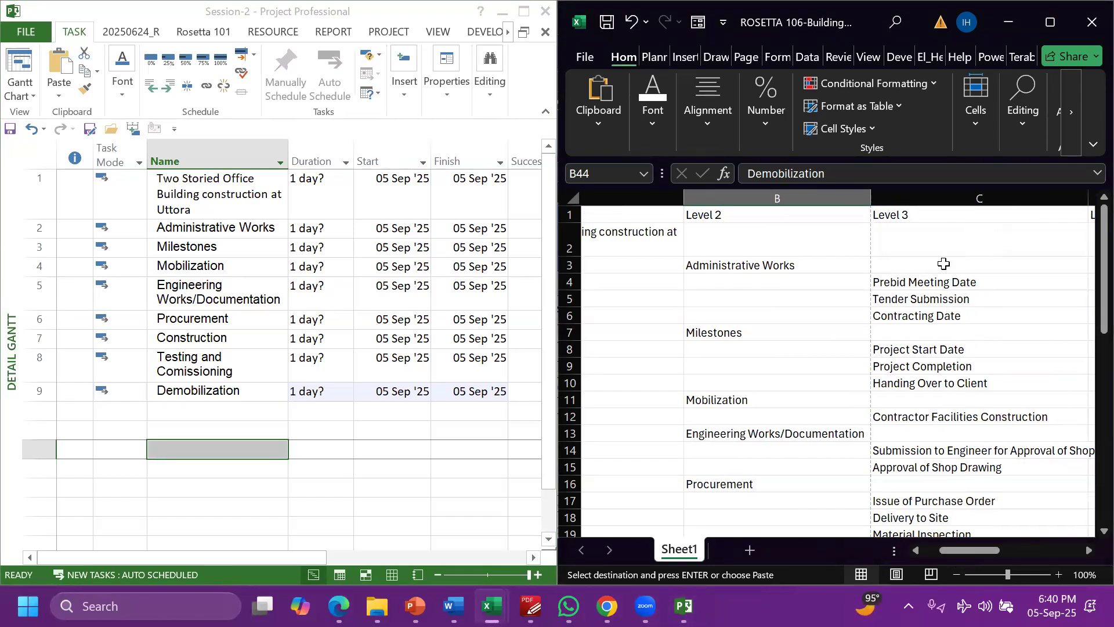
drag(920, 282, 924, 310)
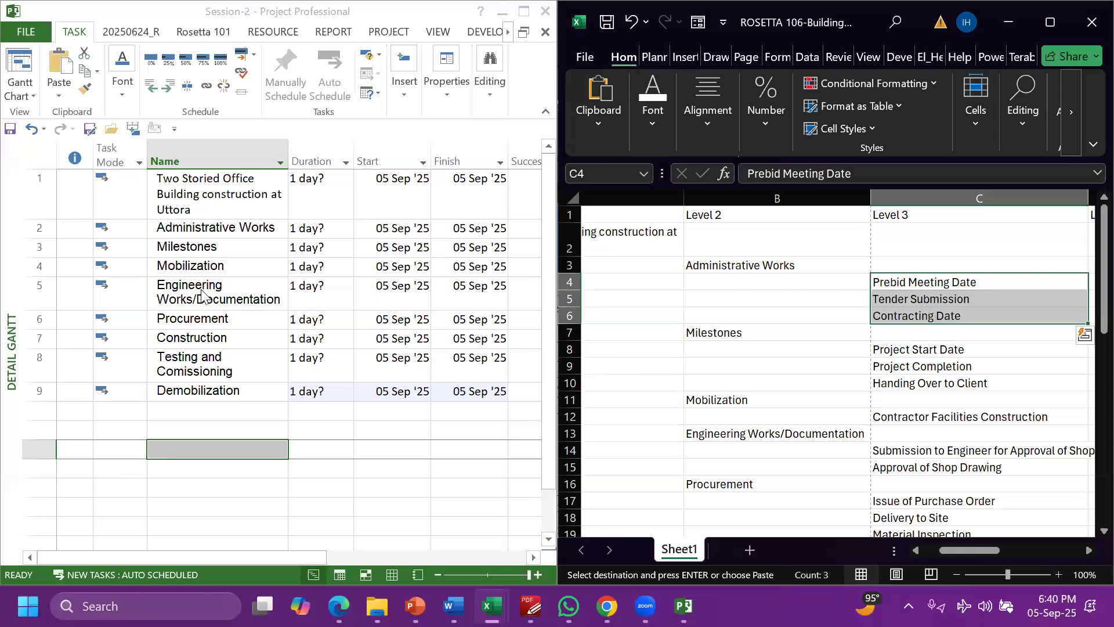
click(163, 247)
click(163, 232)
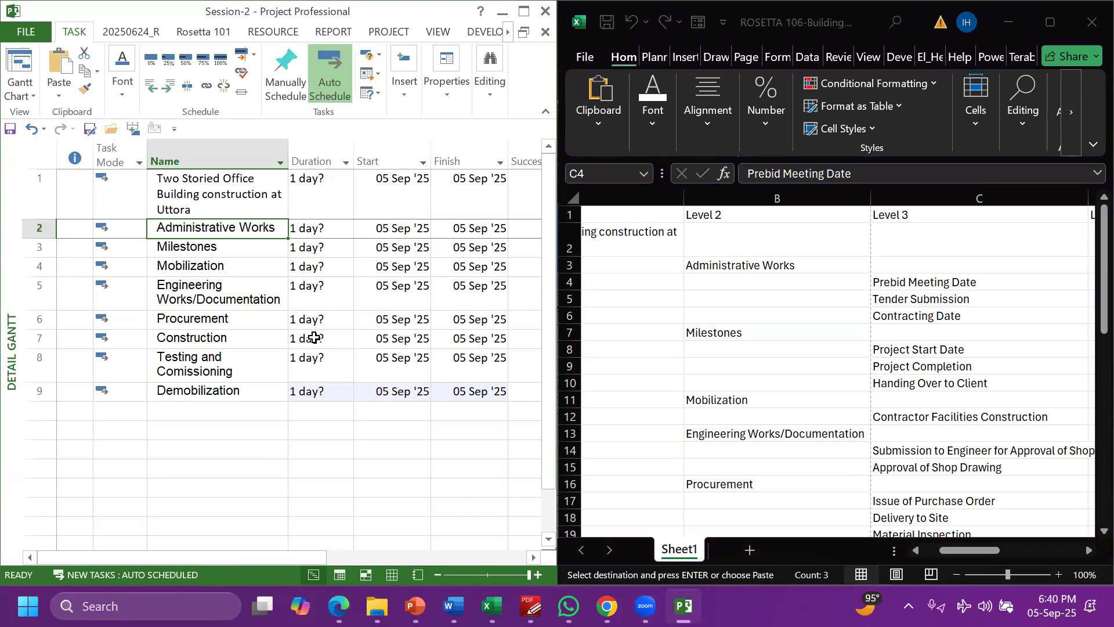
click(34, 247)
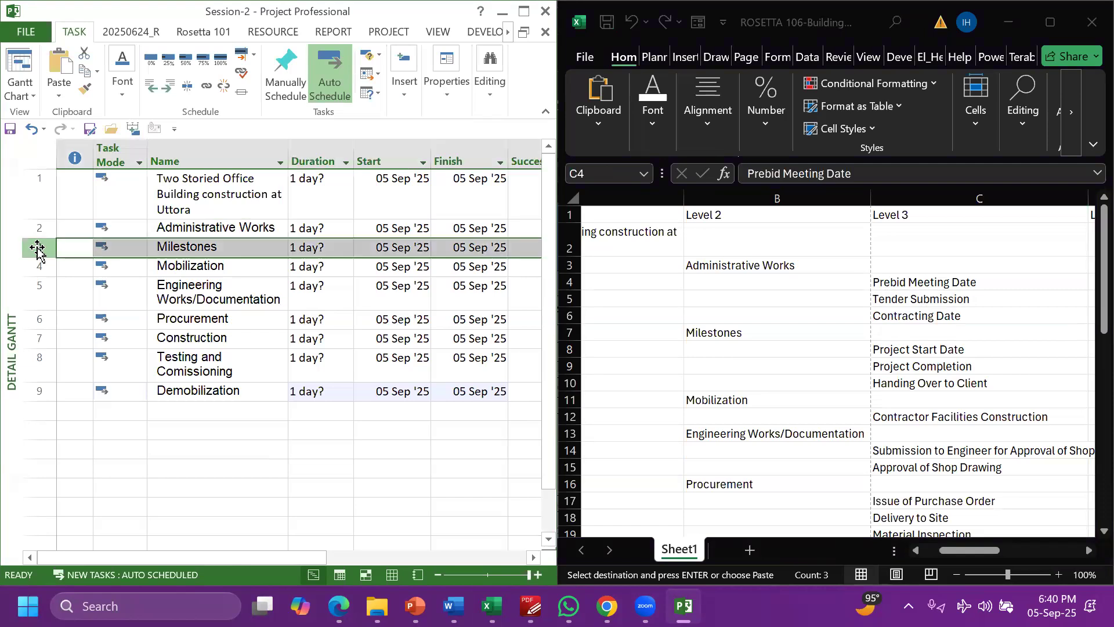
Insert three blank tasks between Administrative Works and Milestones in the task list
right_click(38, 249)
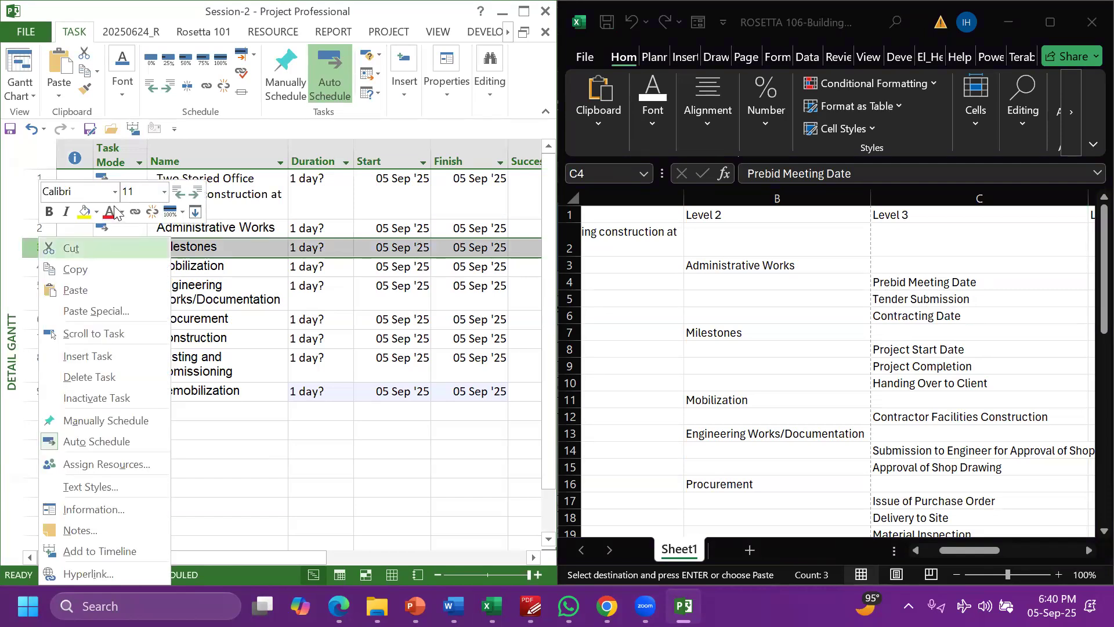
click(120, 363)
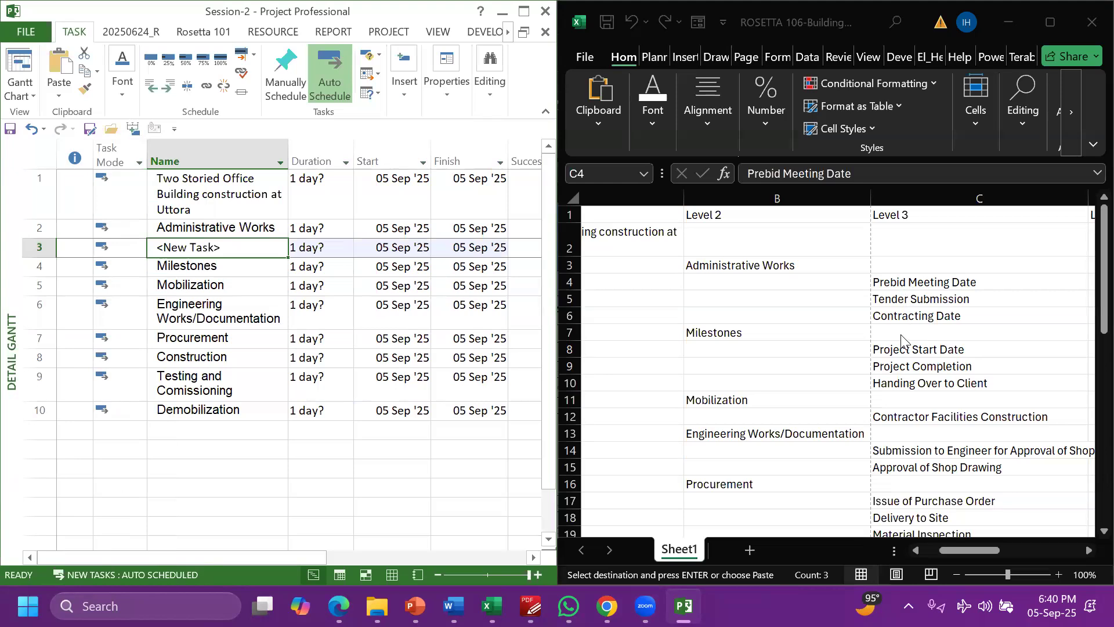
right_click(28, 249)
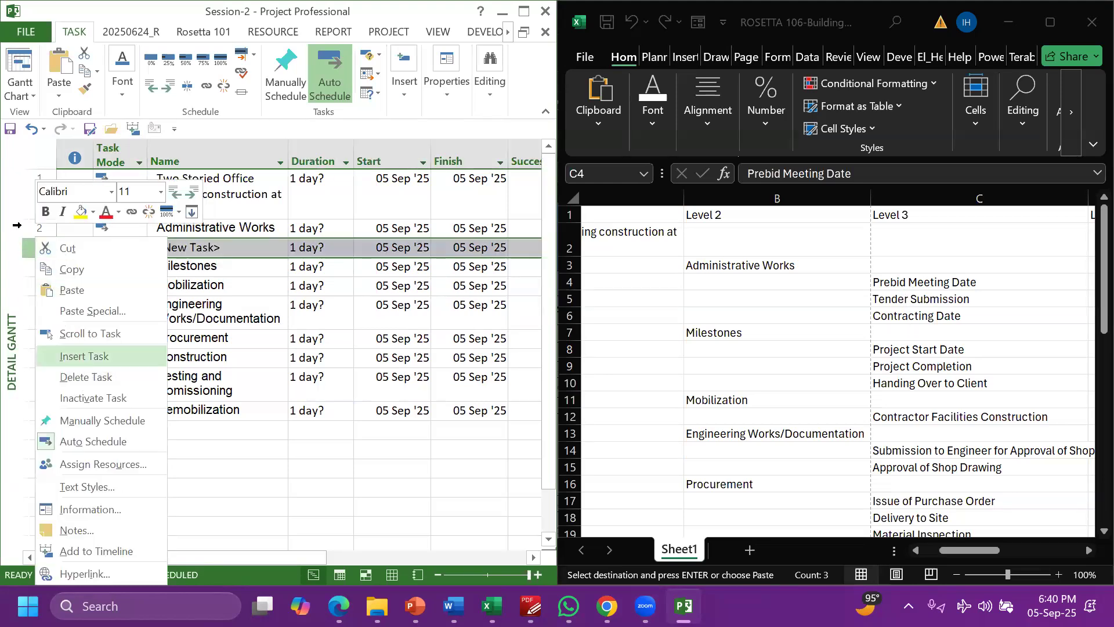
click(76, 356)
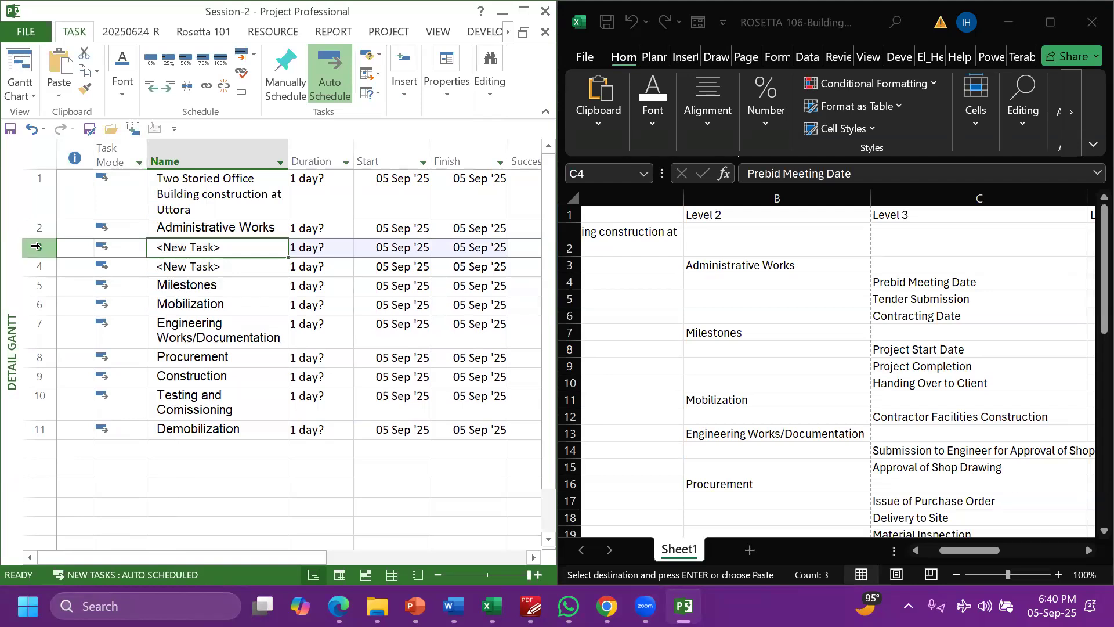
right_click(36, 247)
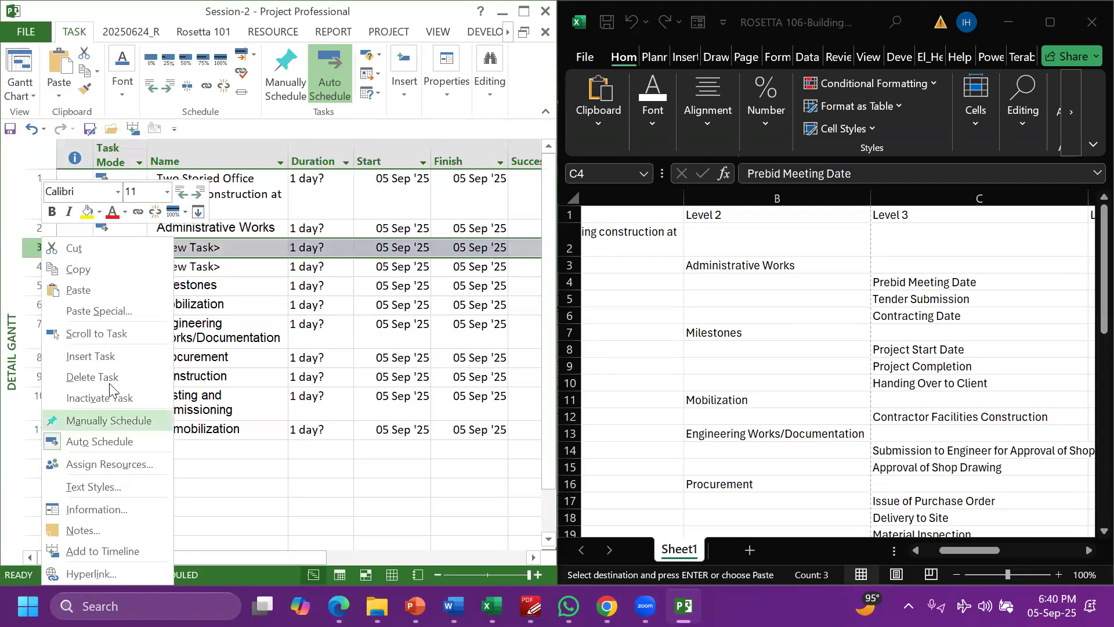
click(103, 353)
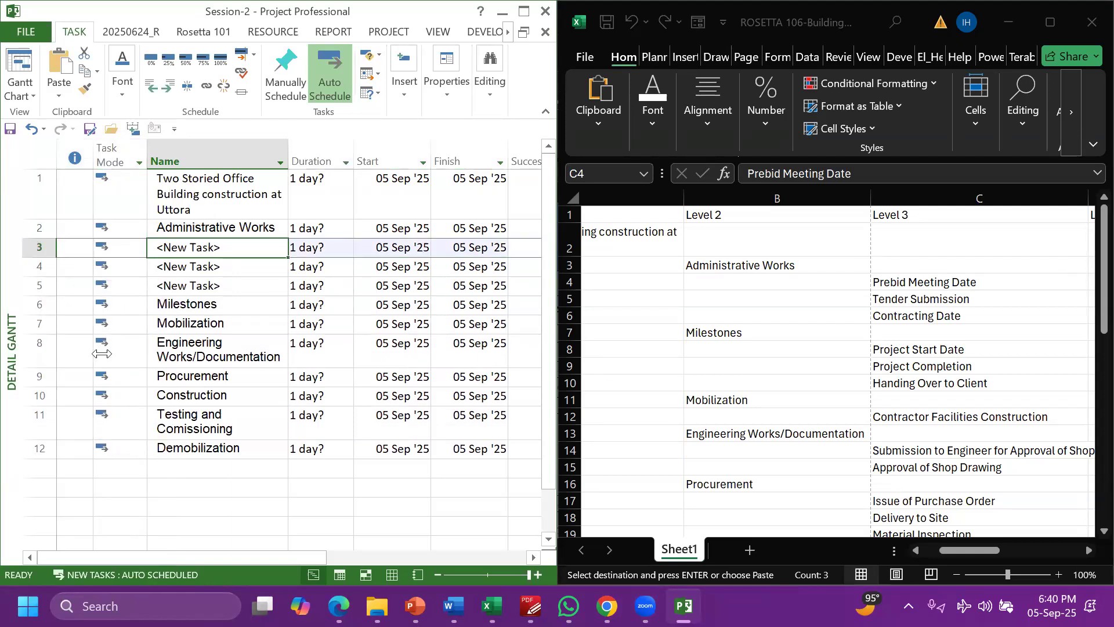
Copy Prebid Meeting Date, Tender Submission and Contracting Date from the Excel sheet into the three blank tasks, then maximize the project window
click(924, 416)
drag(890, 282, 902, 319)
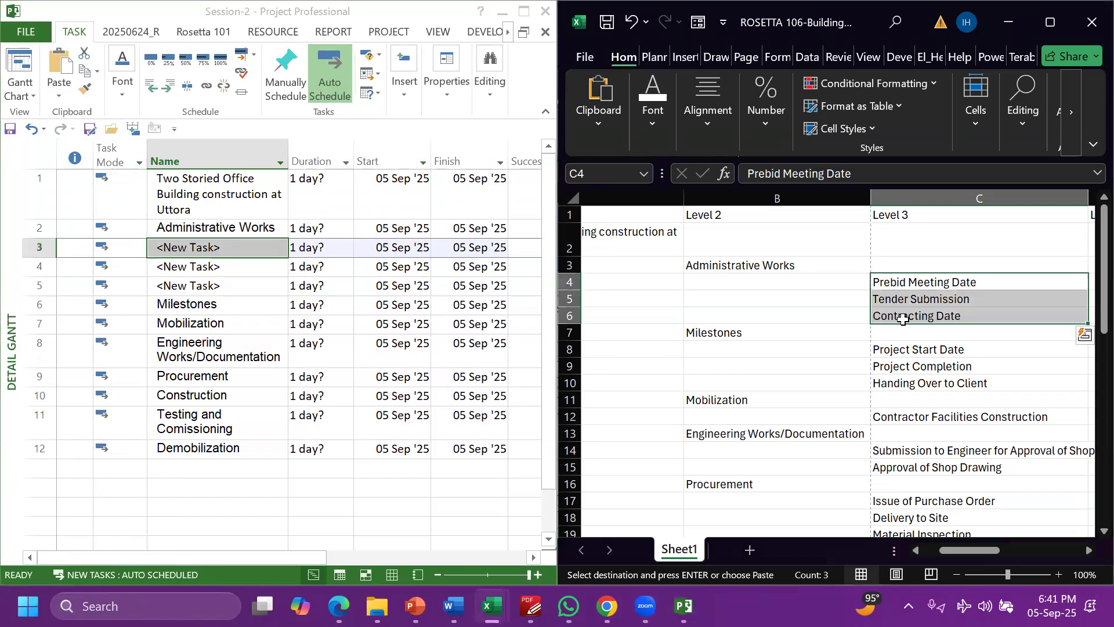
click(188, 300)
click(198, 247)
key(ctrl+v)
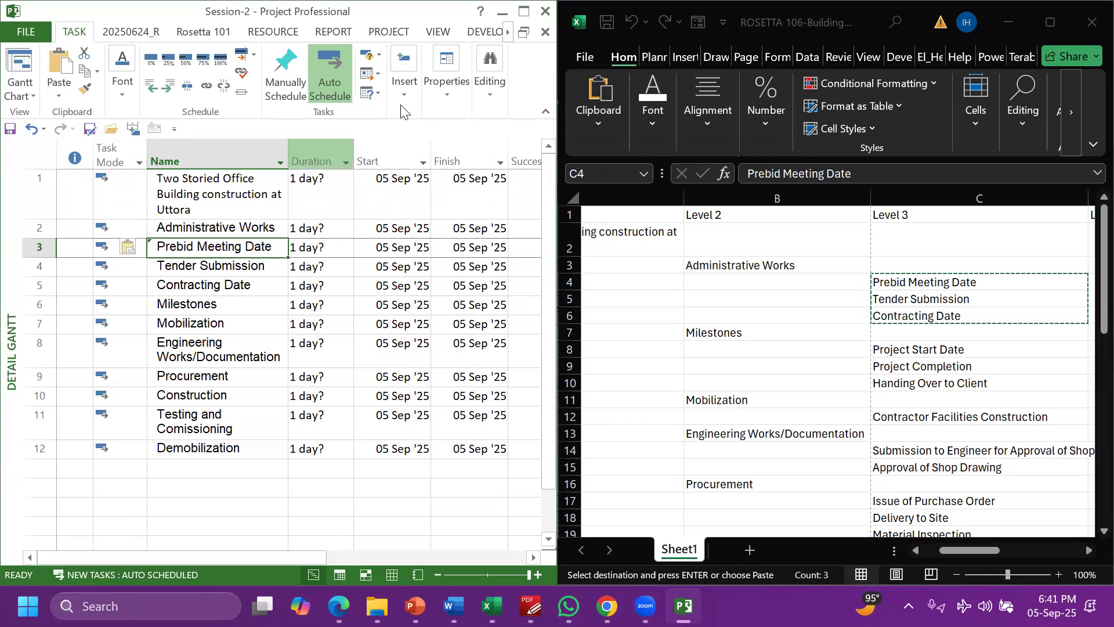
double_click(185, 11)
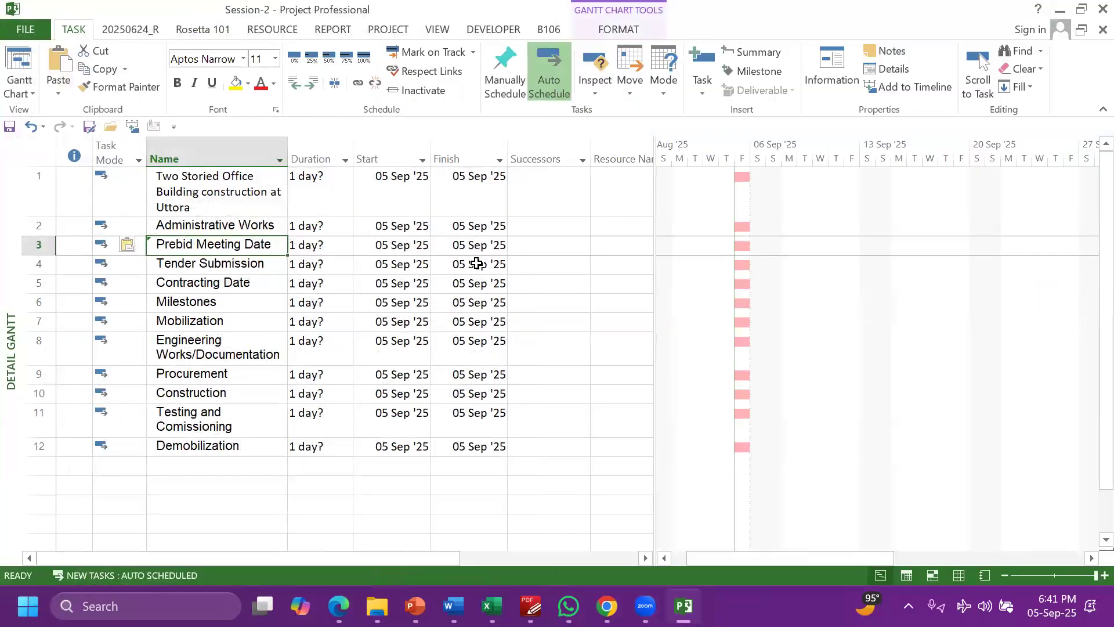
click(471, 321)
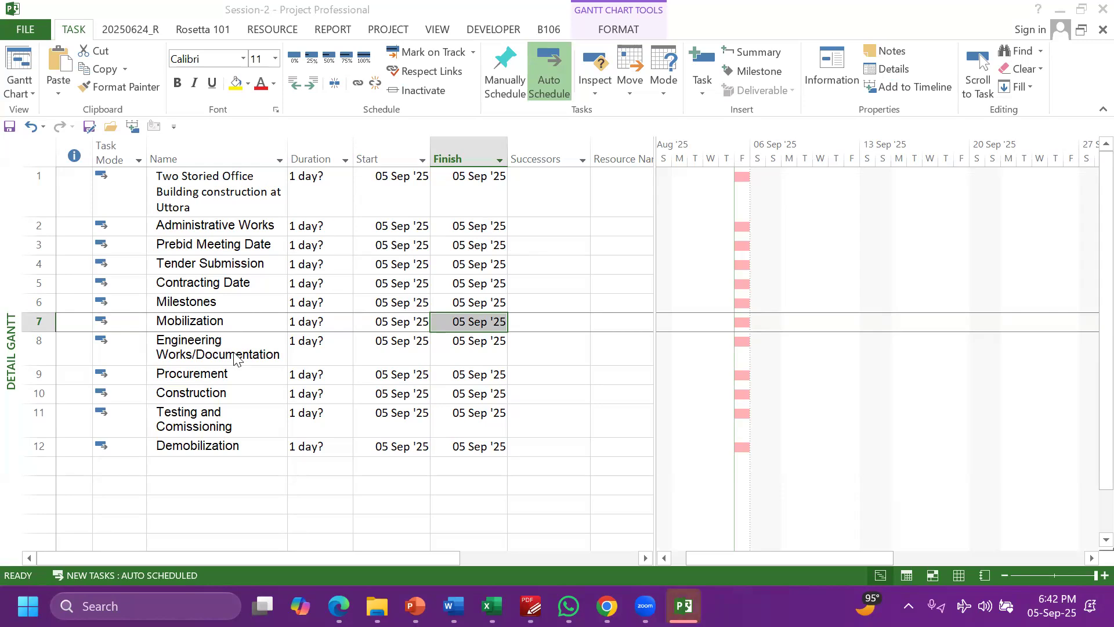
click(240, 246)
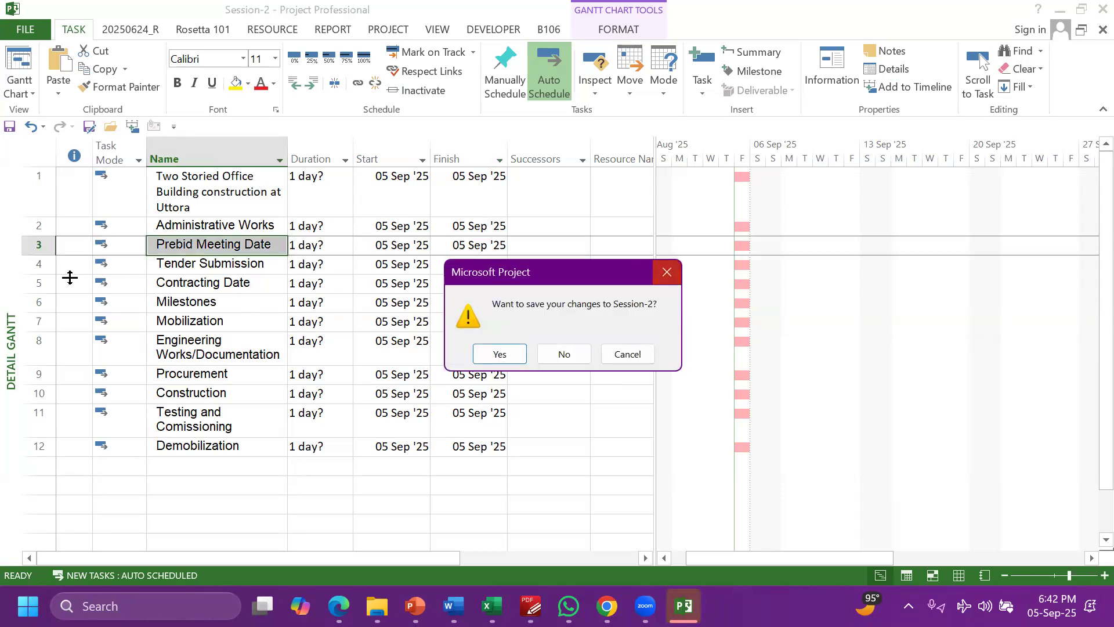
key(Escape)
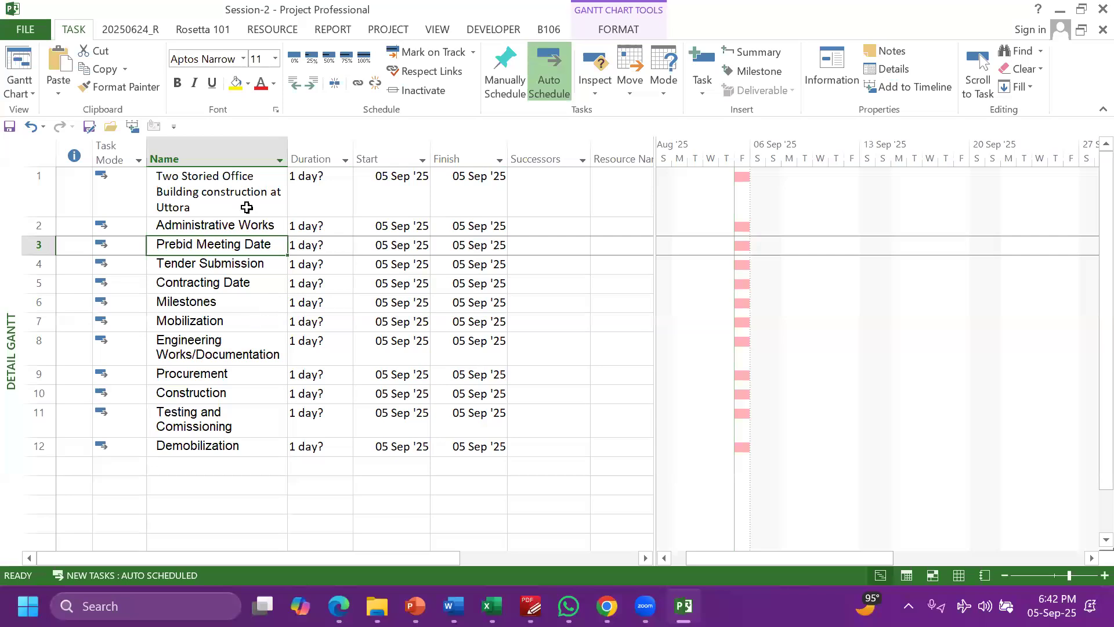
click(263, 220)
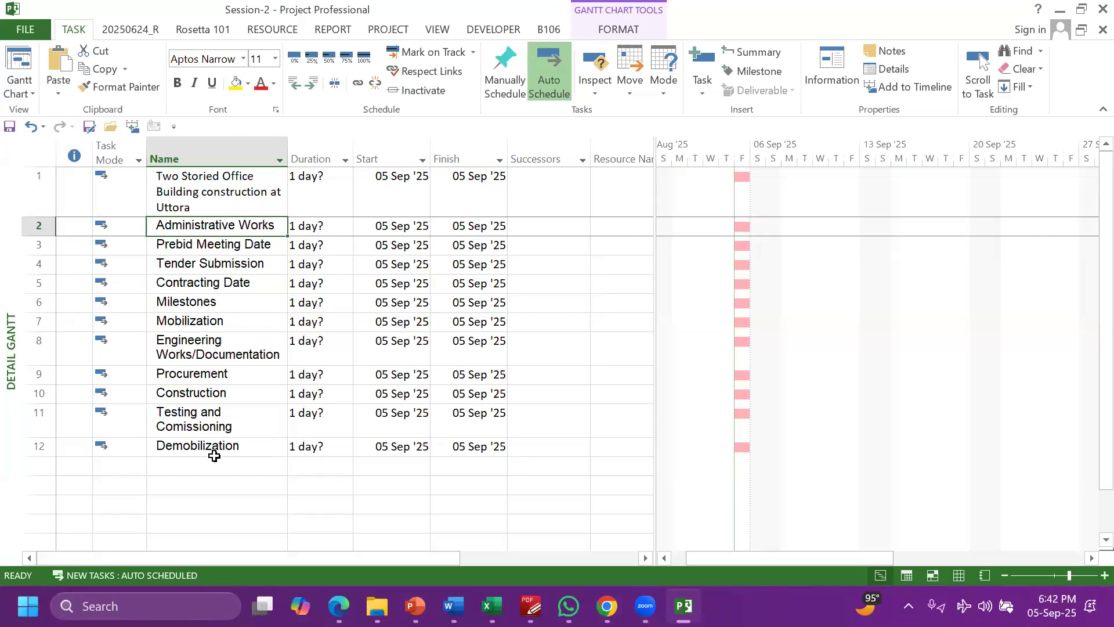
click(223, 285)
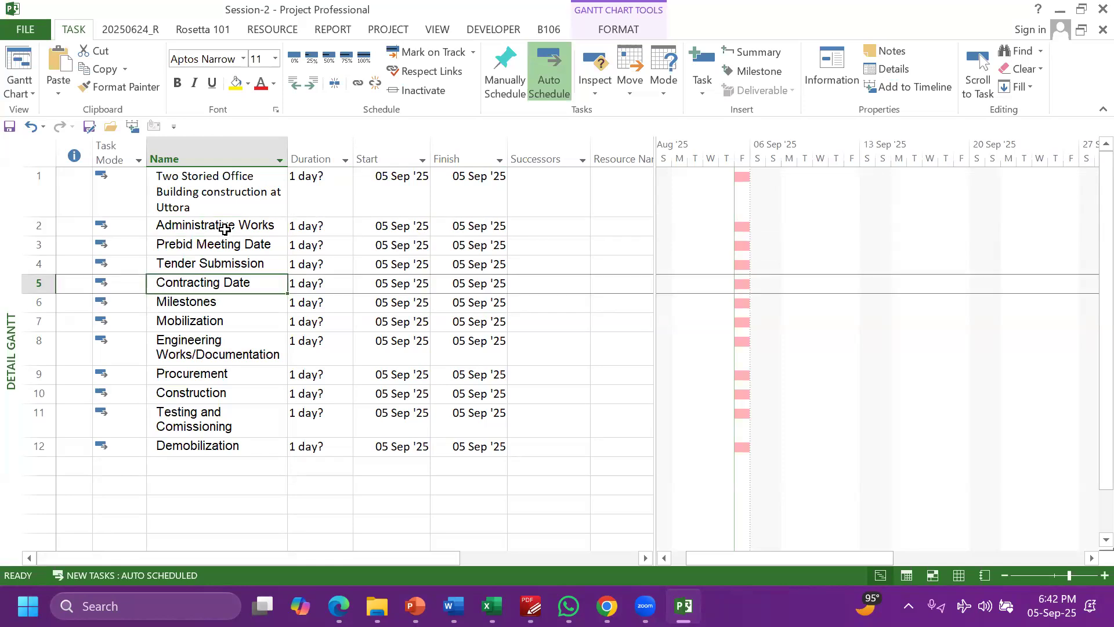
Indent all tasks from Administrative Works through Demobilization one level under the Two Storied Office Building construction task
click(225, 229)
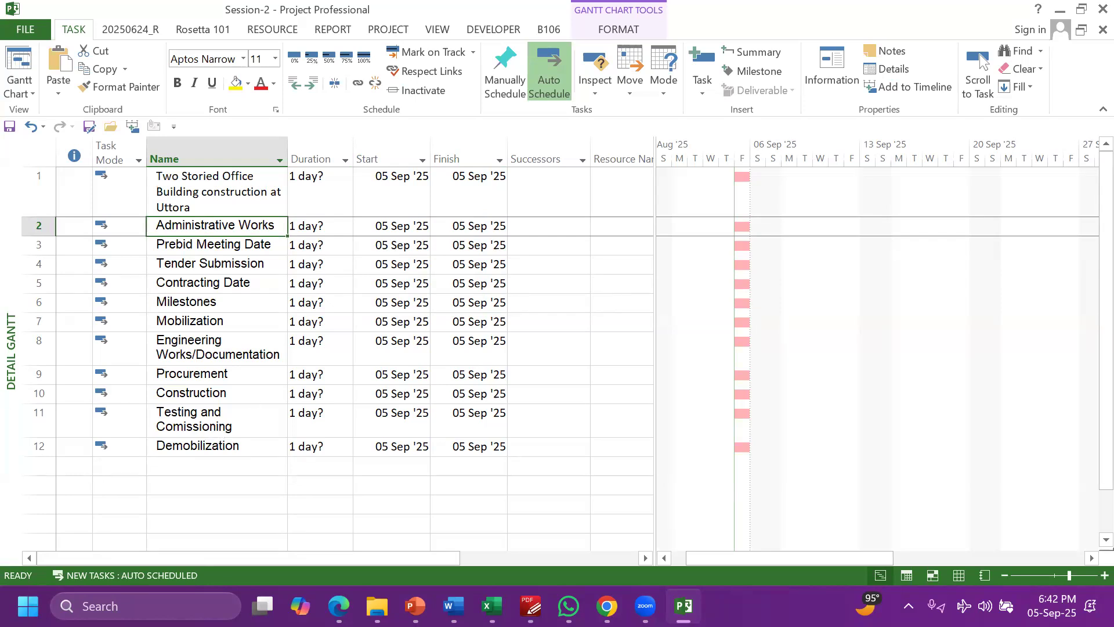
shift+click(203, 451)
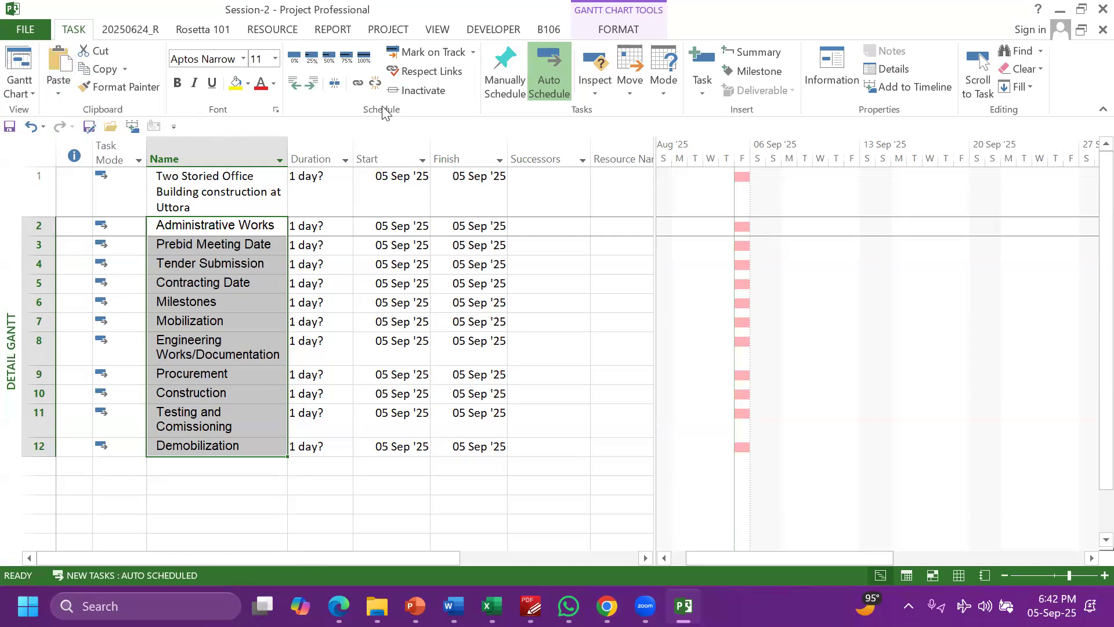
click(315, 86)
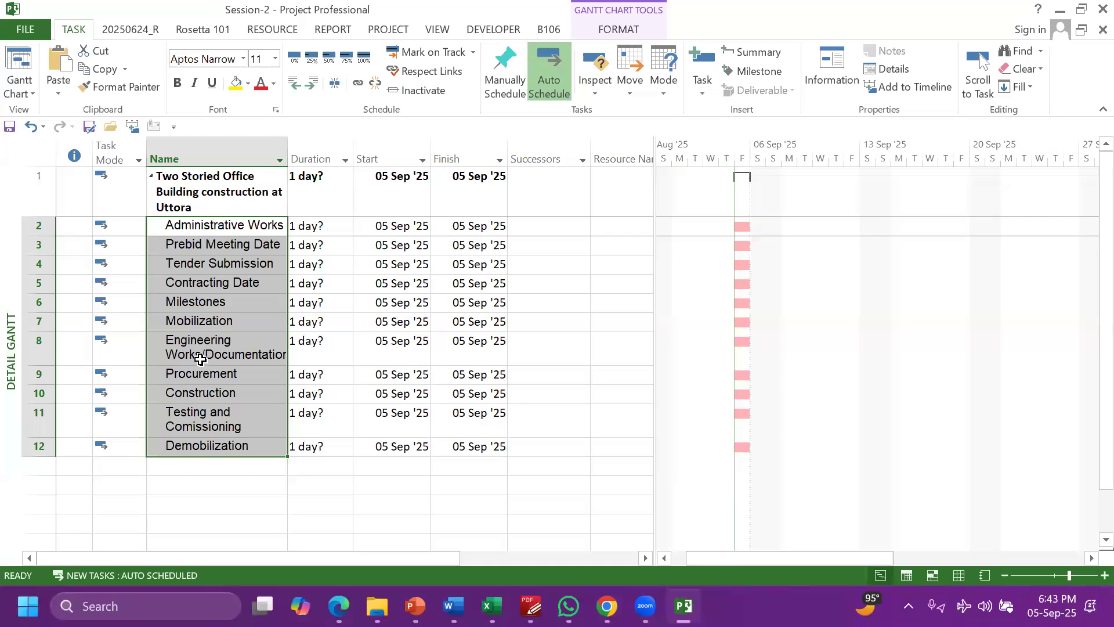
Collapse and re-expand the Two Storied Office Building construction summary task to check its subtasks
click(171, 298)
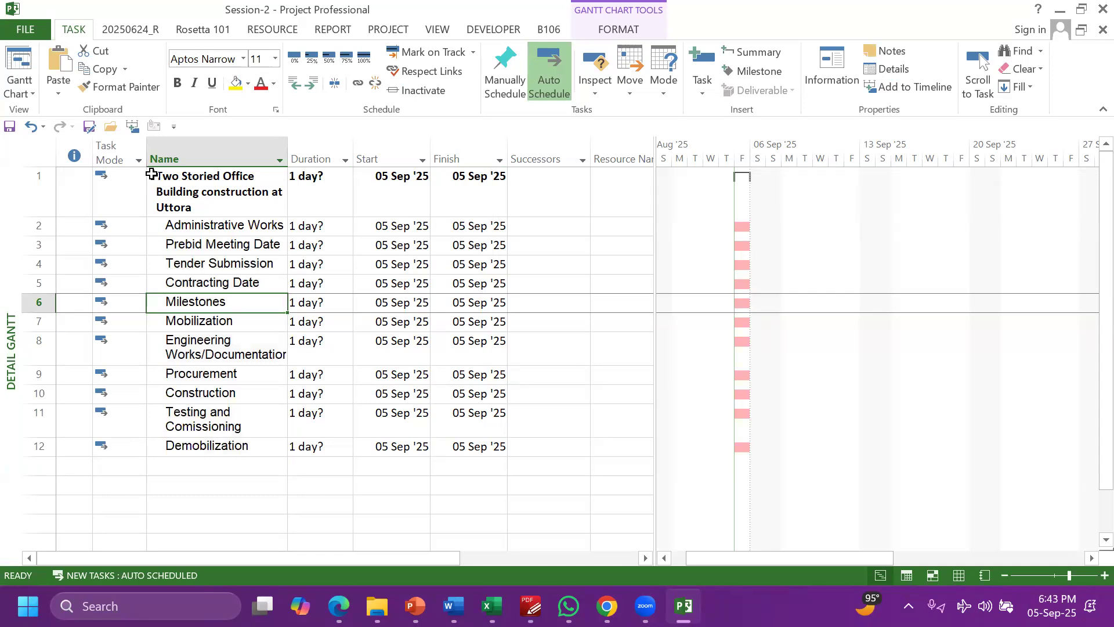
click(152, 177)
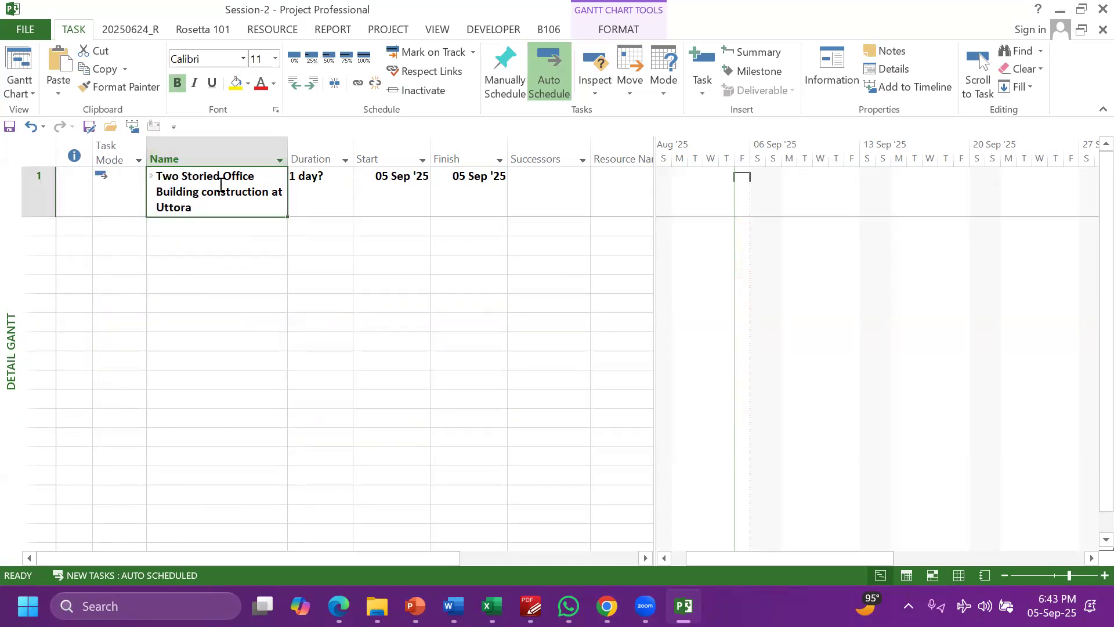
click(152, 180)
click(250, 335)
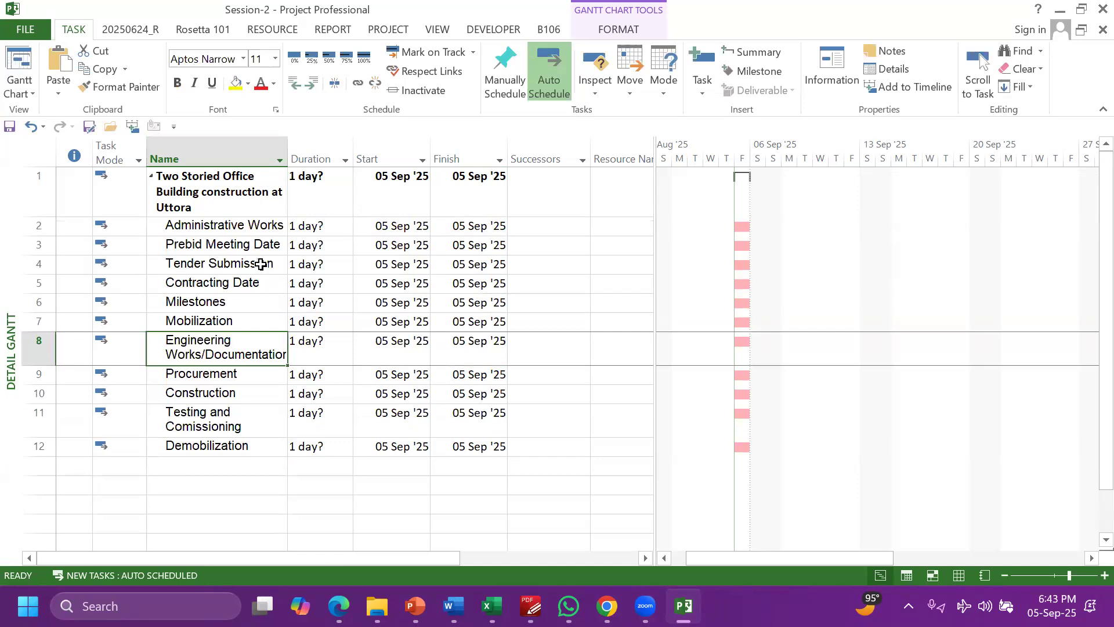
Indent Prebid Meeting Date, Tender Submission and Contracting Date one level under Administrative Works
click(244, 240)
drag(245, 241, 240, 285)
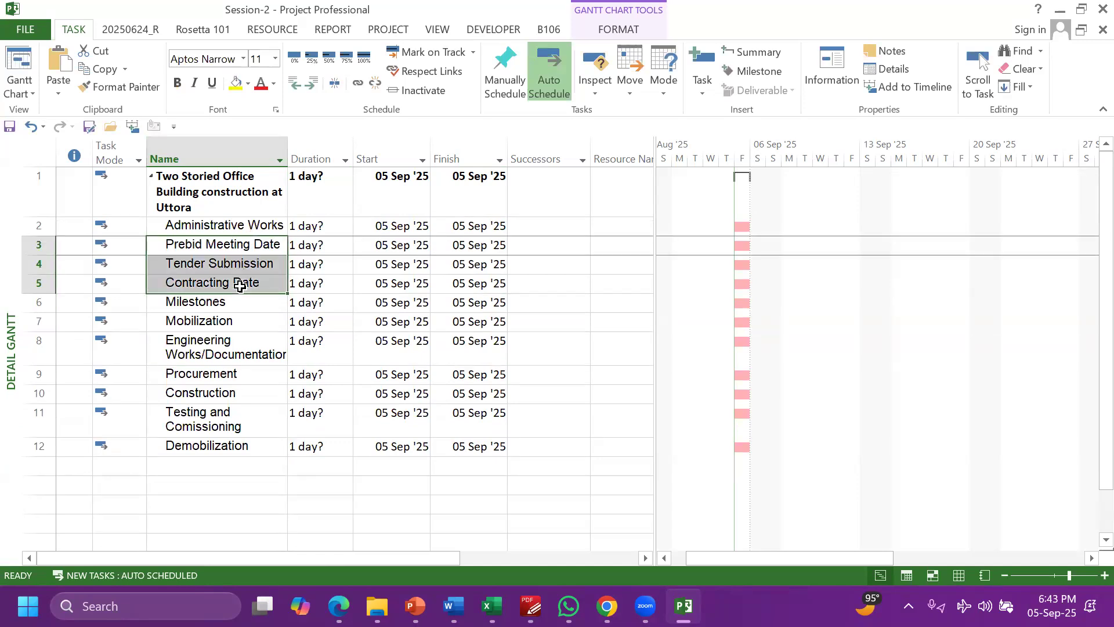
click(232, 346)
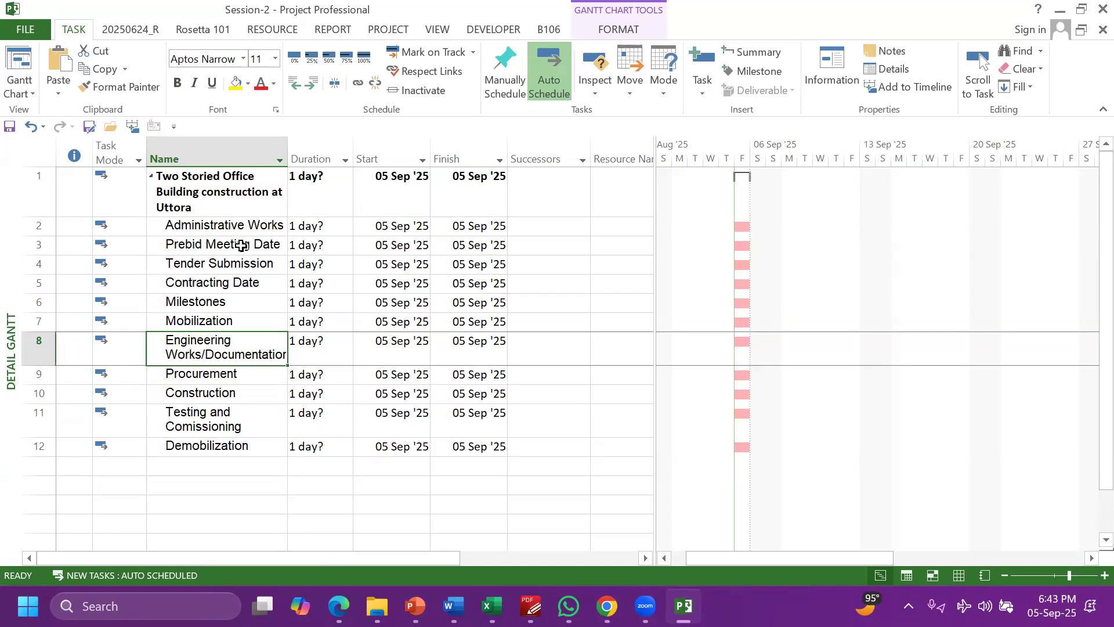
click(241, 245)
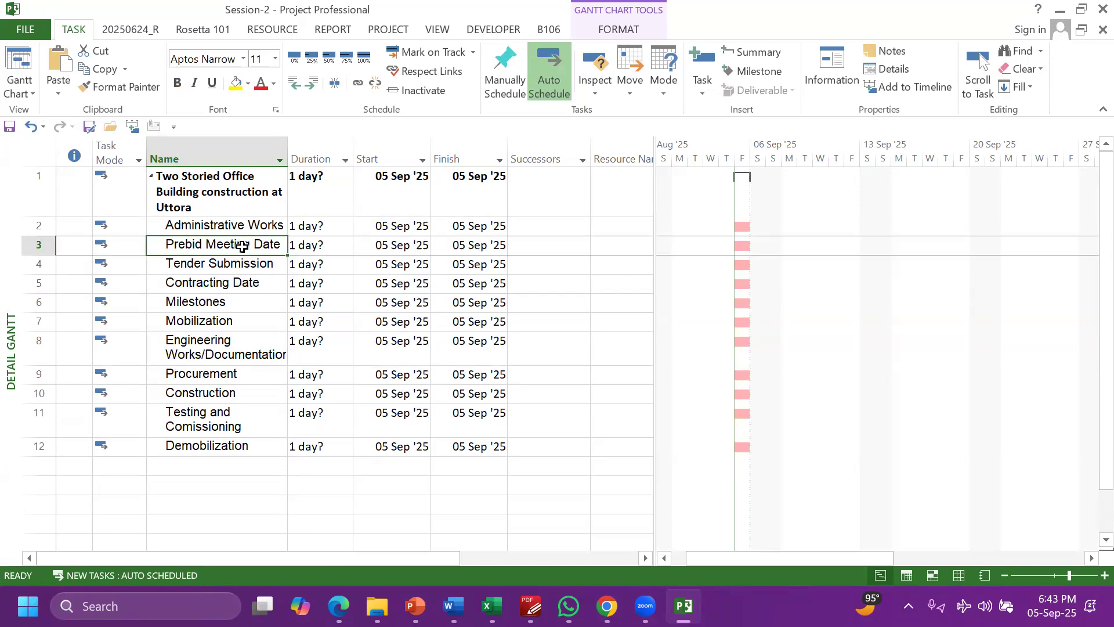
drag(241, 245, 248, 292)
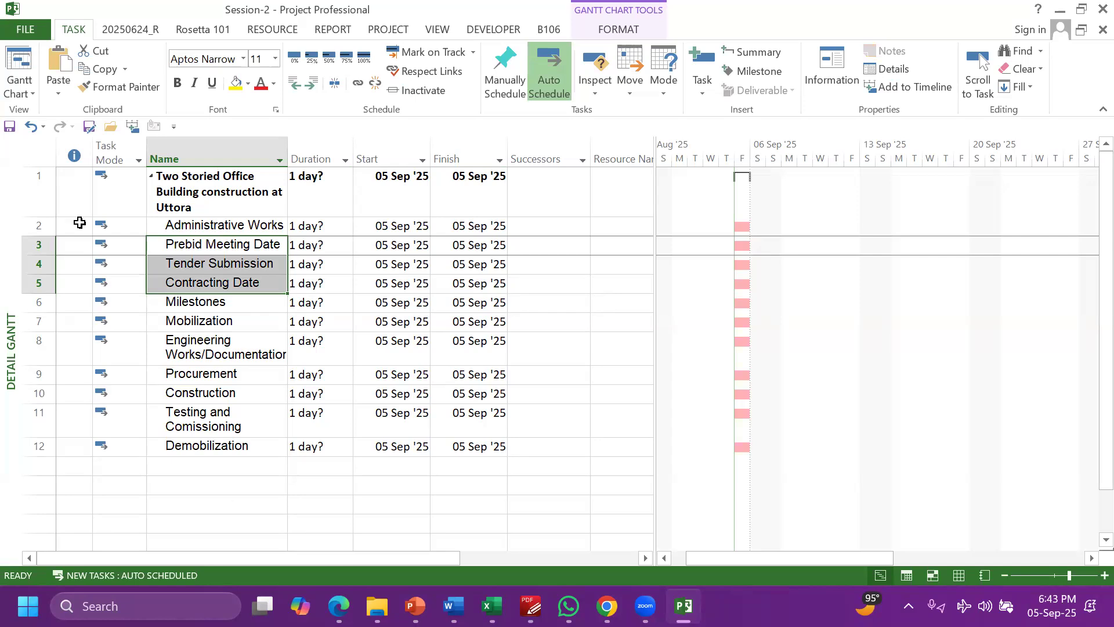
click(314, 84)
Widen the Name column so that every task name fits on a single line
drag(289, 152, 368, 160)
click(375, 146)
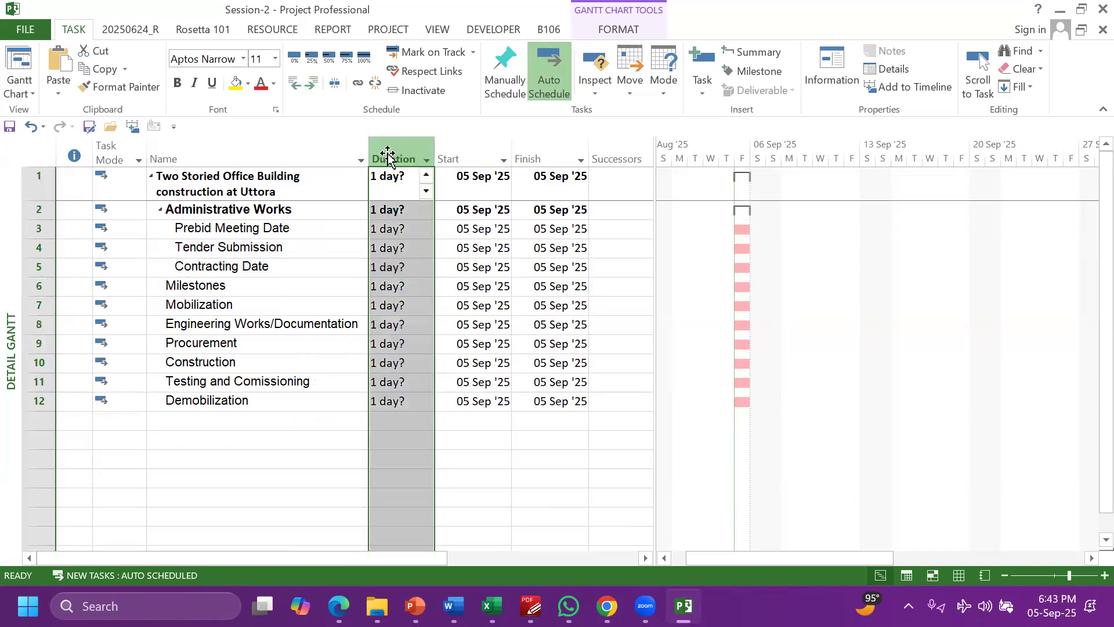
drag(470, 157, 467, 158)
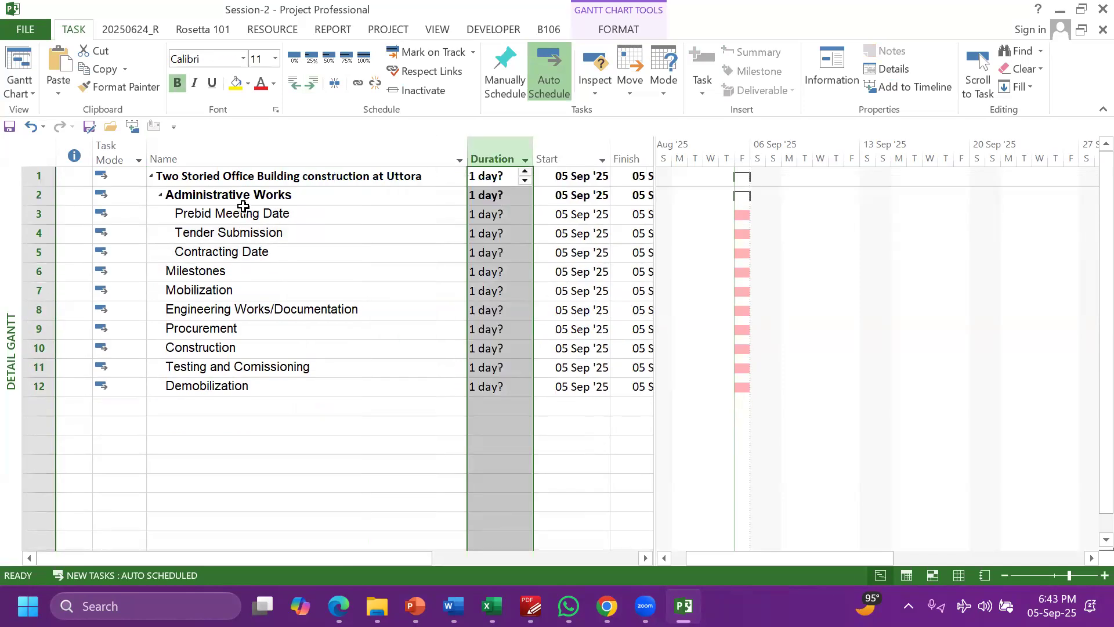
Collapse and re-expand Administrative Works to check the three tasks grouped under it
click(249, 215)
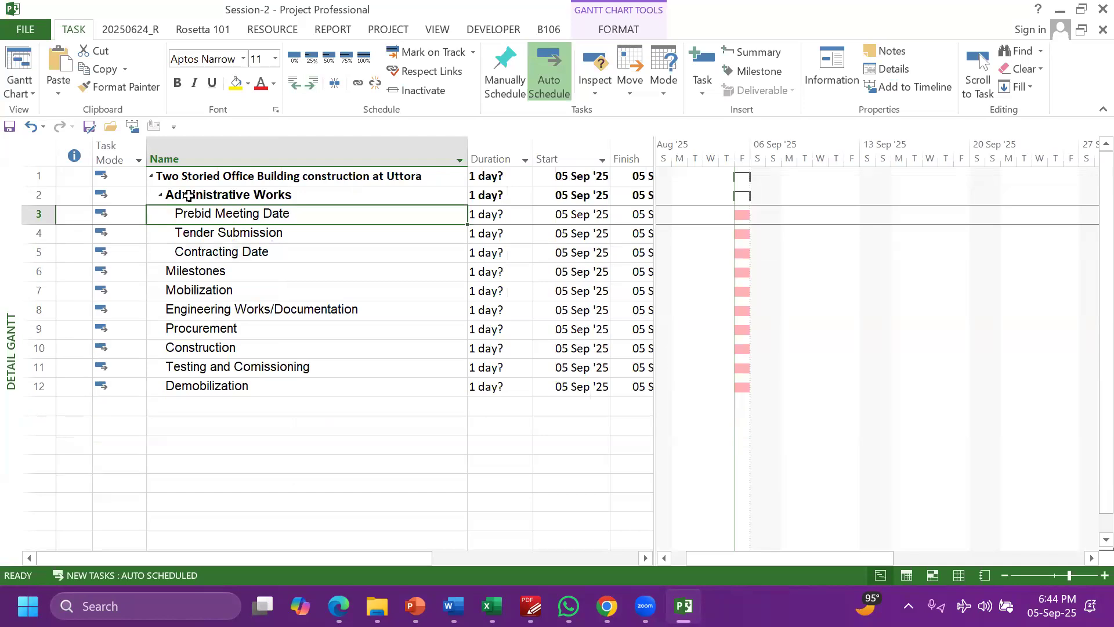
drag(224, 214, 232, 253)
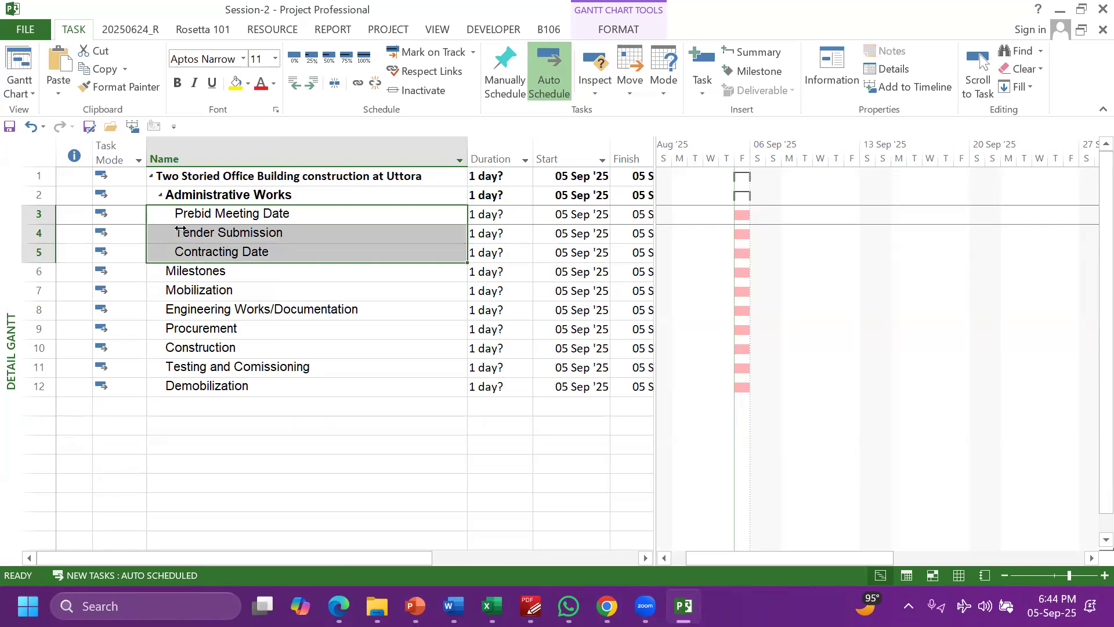
click(160, 196)
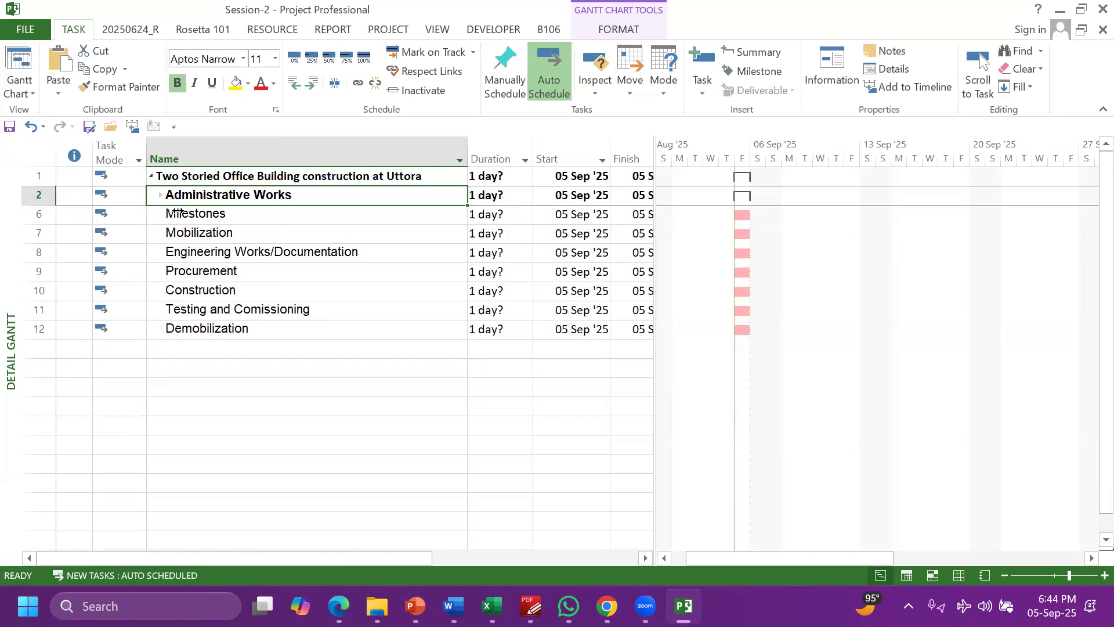
click(160, 196)
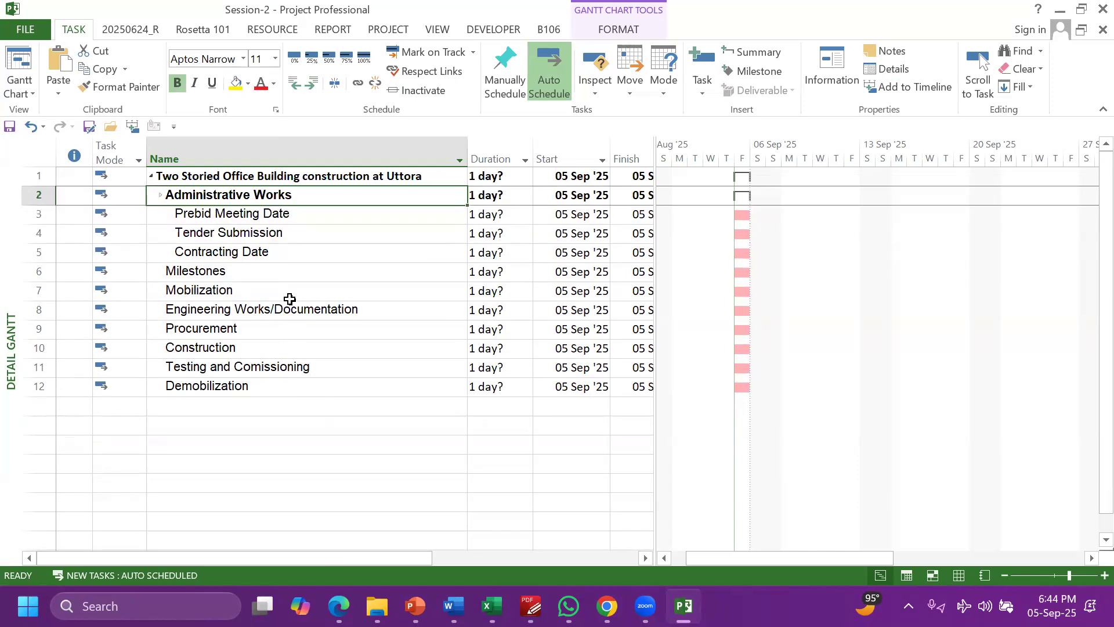
click(287, 298)
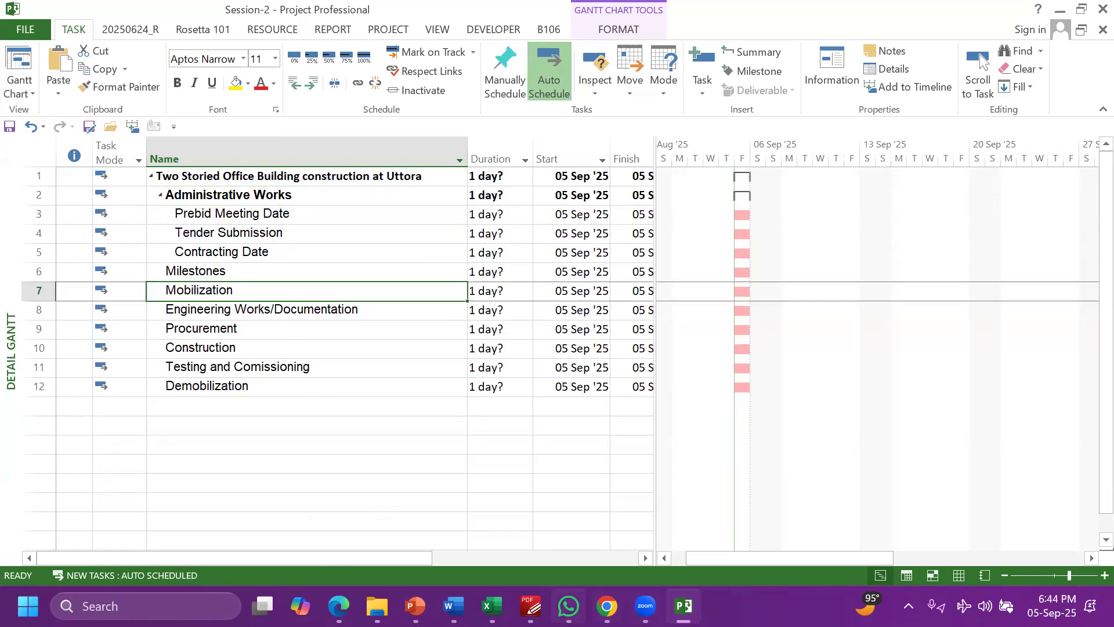
mouse_move(569, 606)
key(Down)
key(Down)
key(Down)
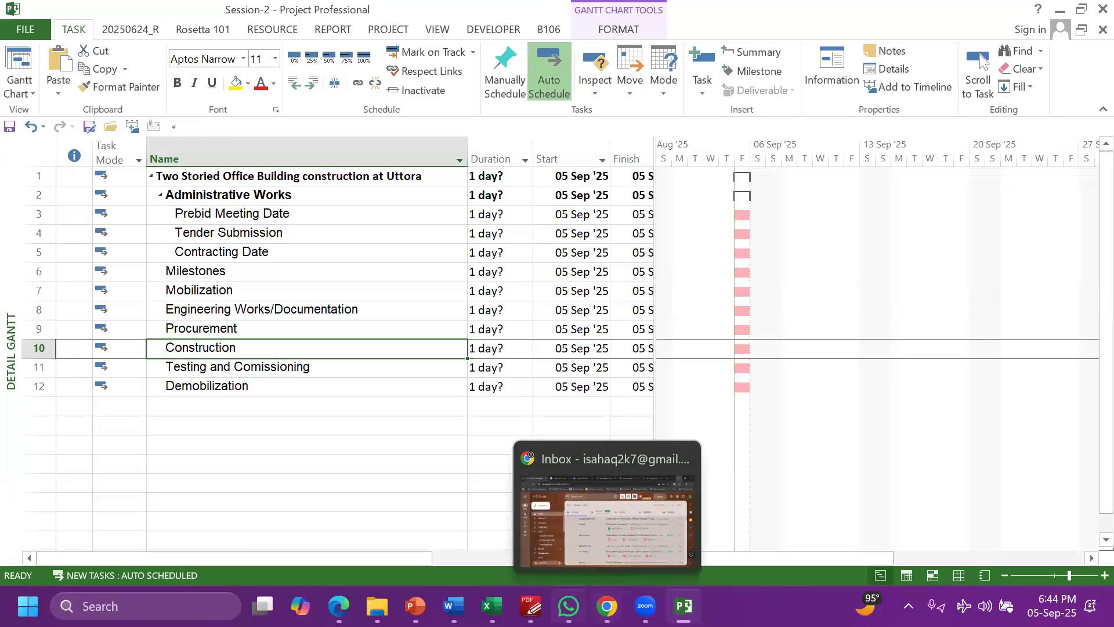
mouse_move(492, 605)
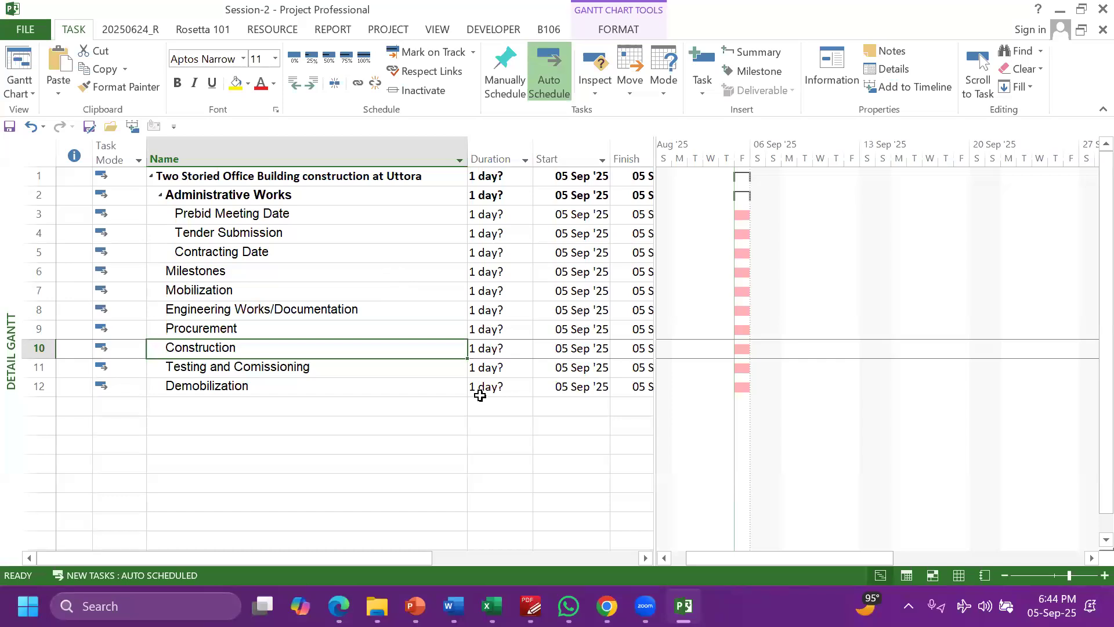
key(alt+Tab)
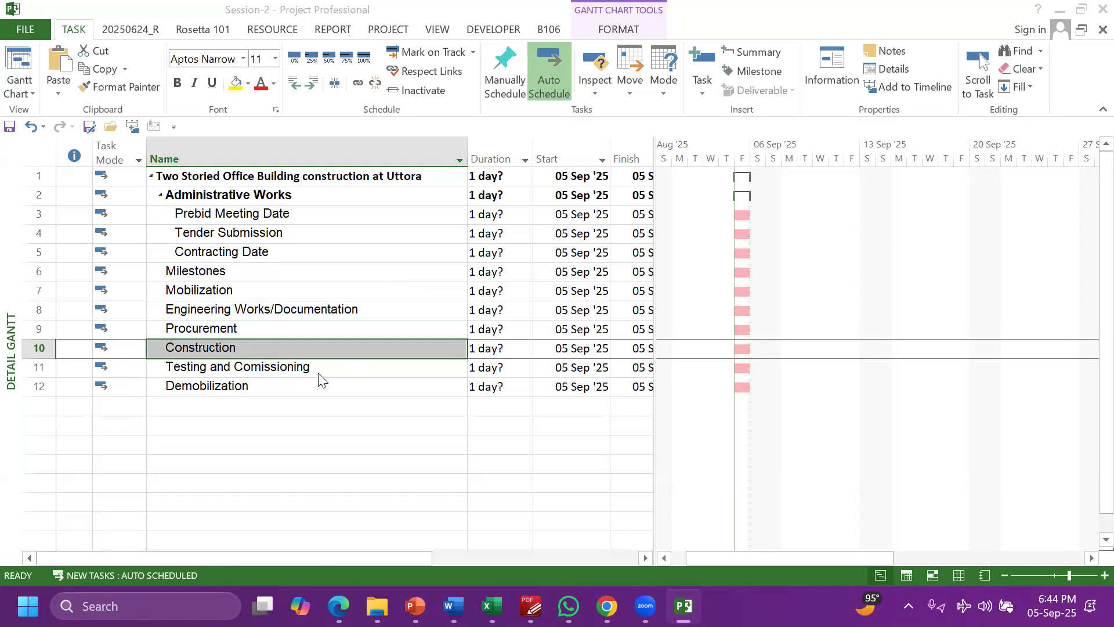
click(350, 256)
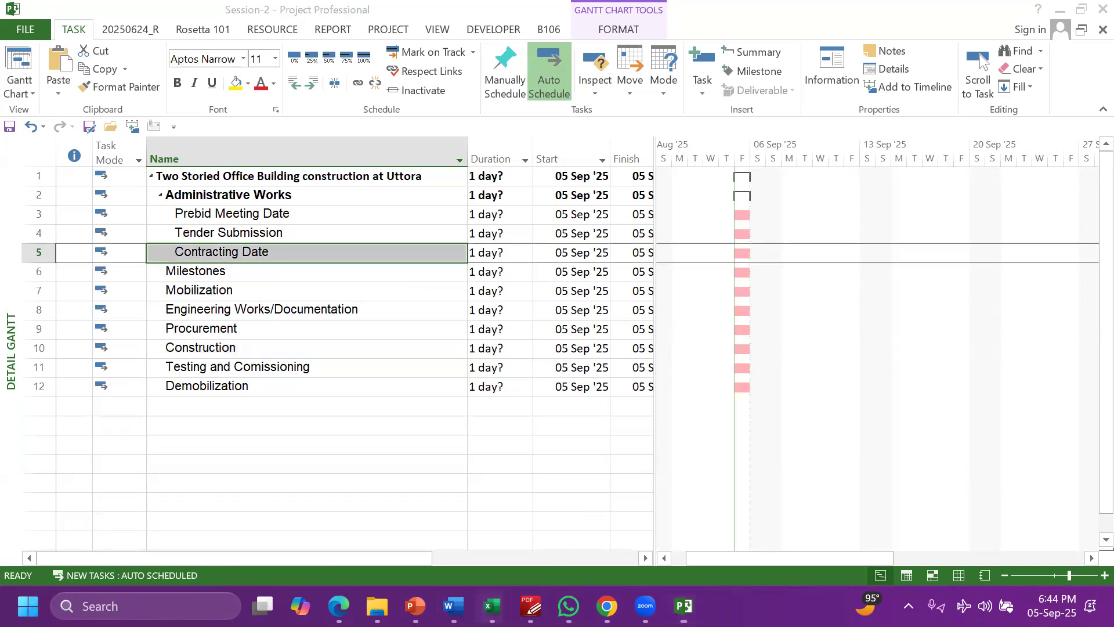
Check the Level 3 items under Milestones in the Excel sheet and insert three new tasks between Milestones and Mobilization in Project
click(667, 522)
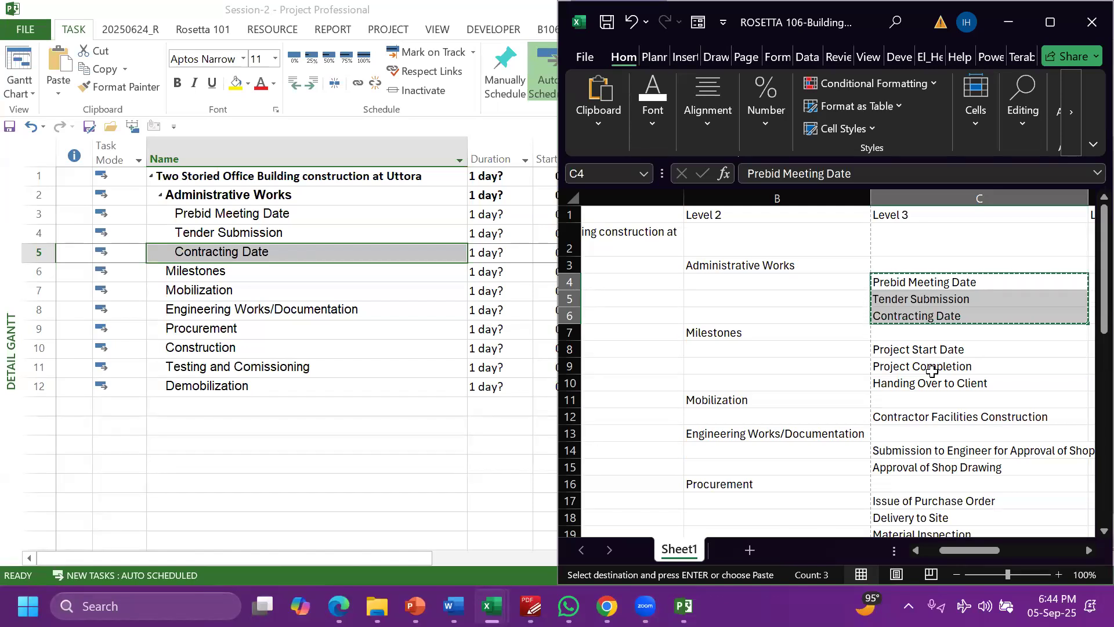
click(895, 348)
scroll(886, 526, down, 2)
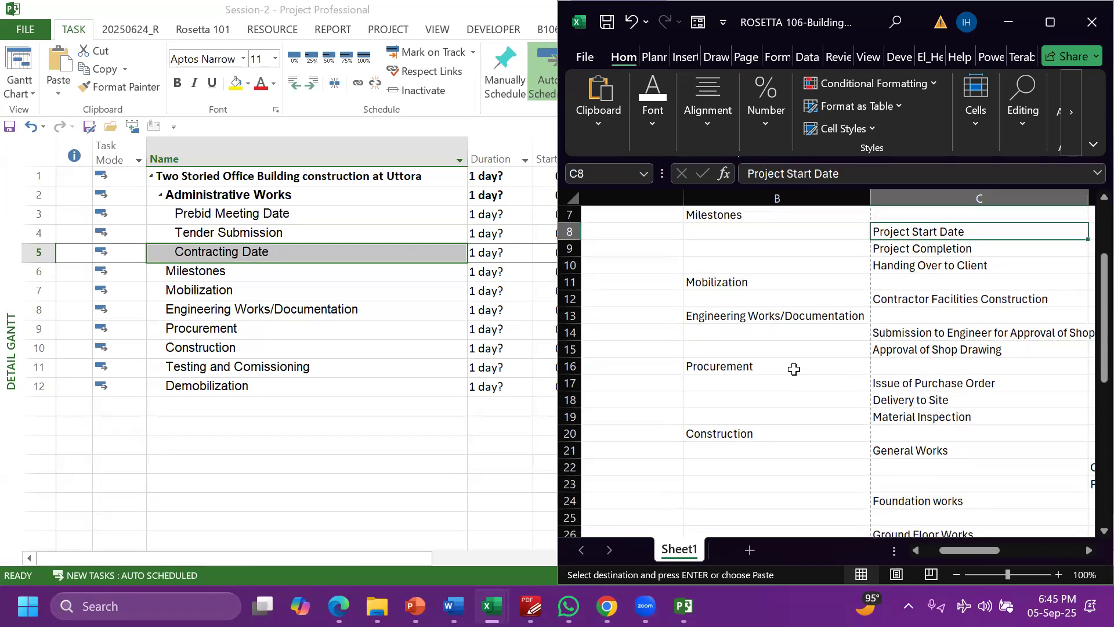
click(896, 294)
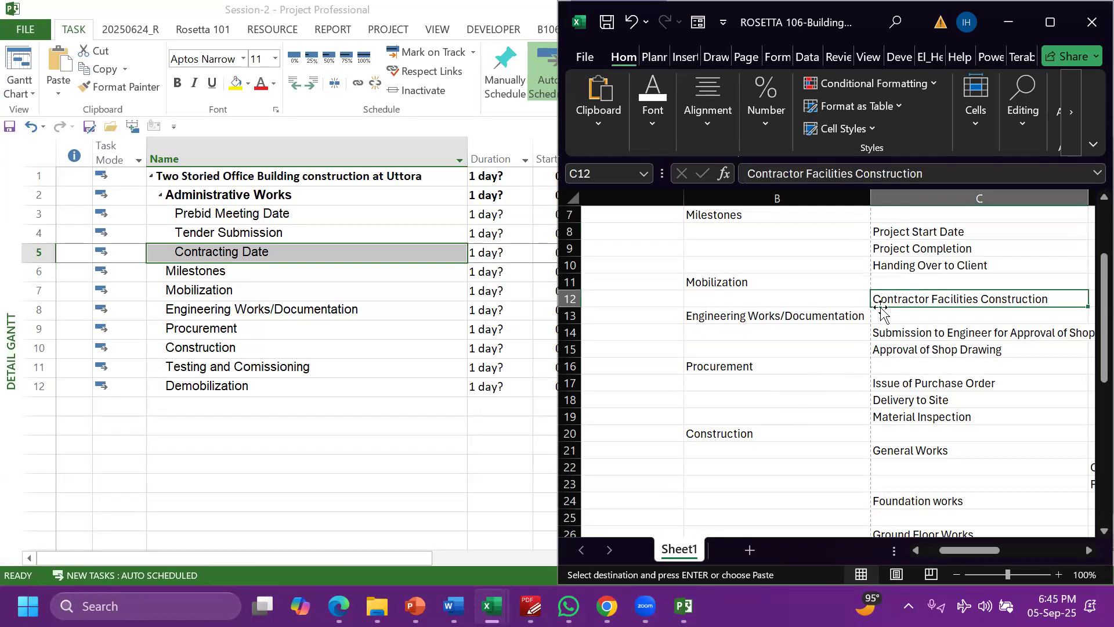
click(368, 309)
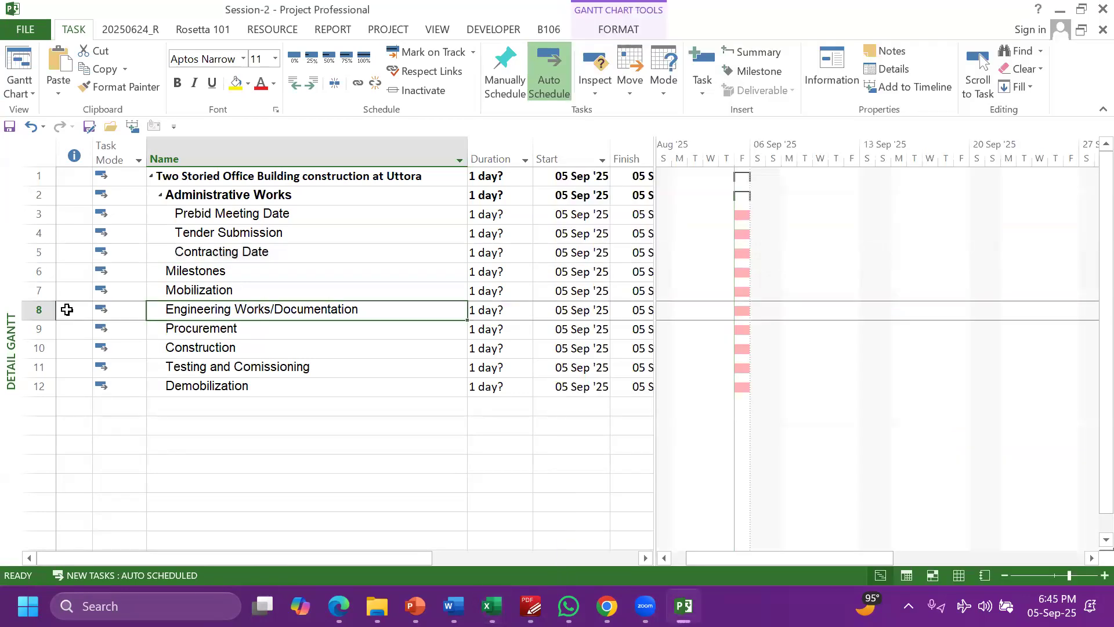
click(36, 290)
right_click(36, 290)
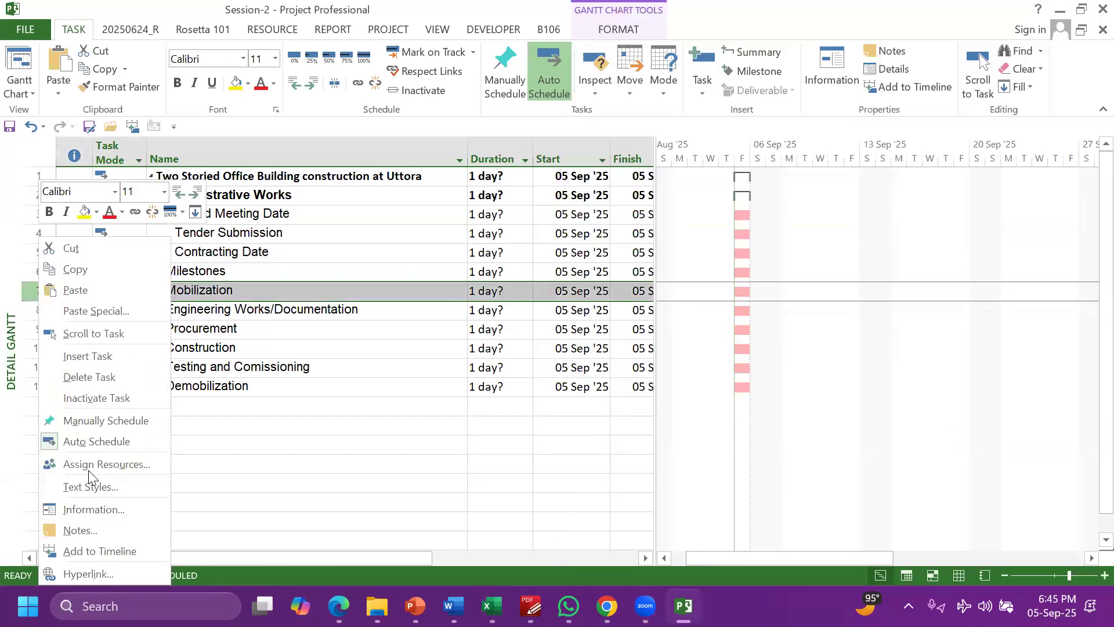
click(80, 356)
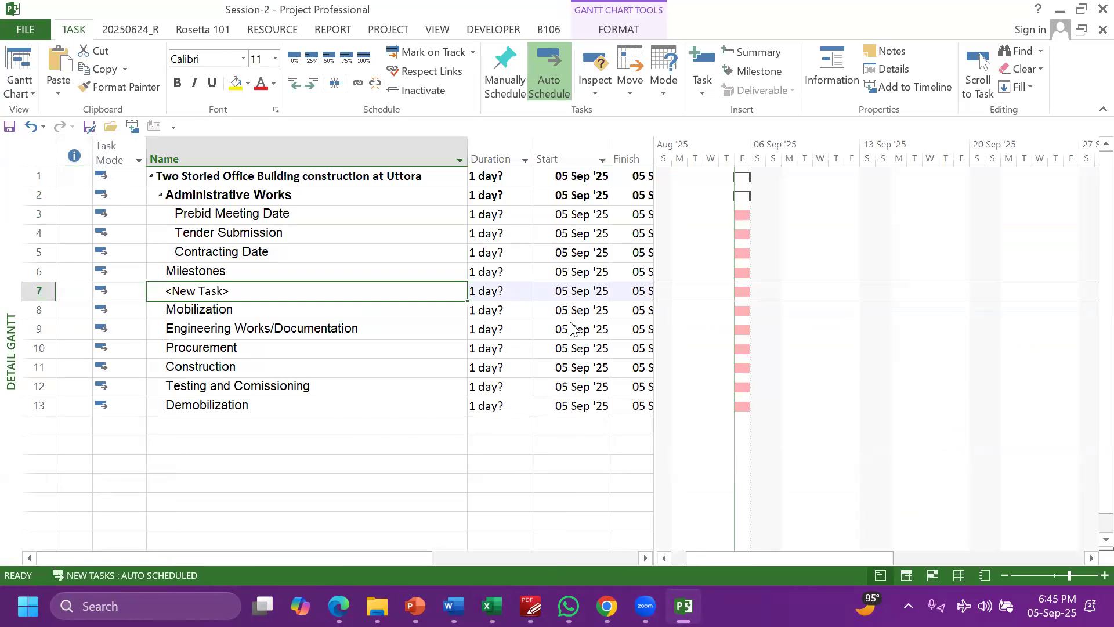
click(31, 293)
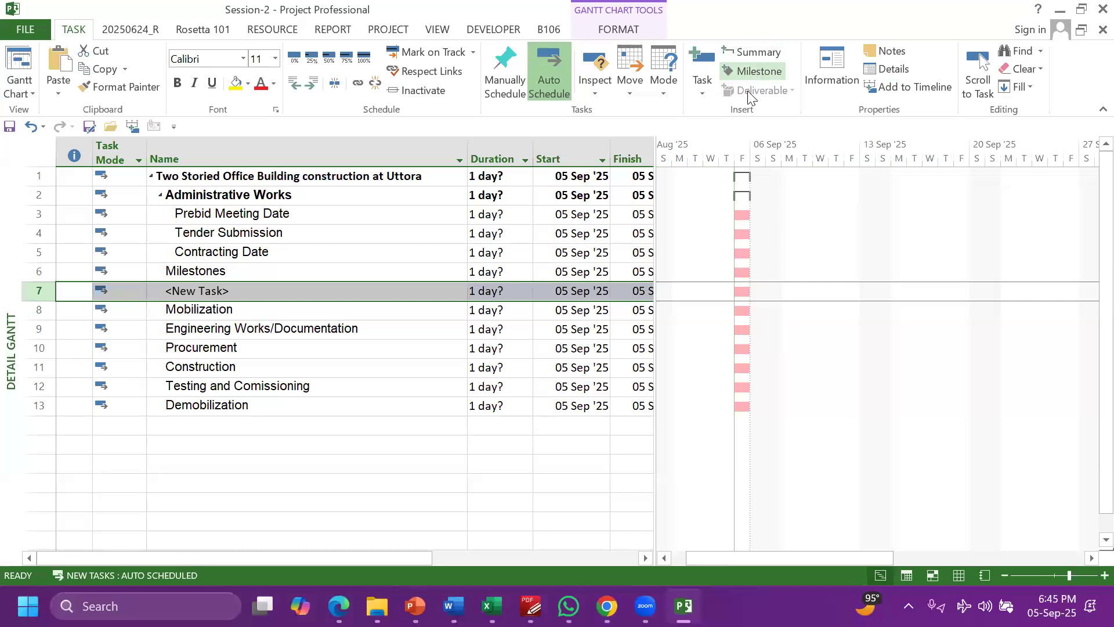
click(701, 90)
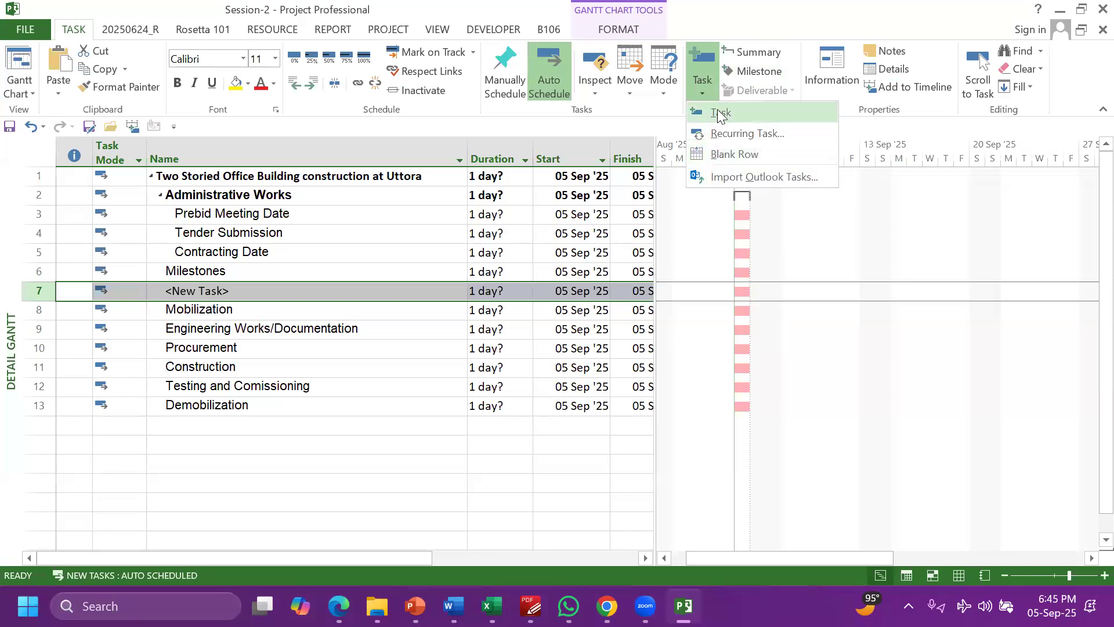
click(720, 112)
click(702, 92)
click(721, 113)
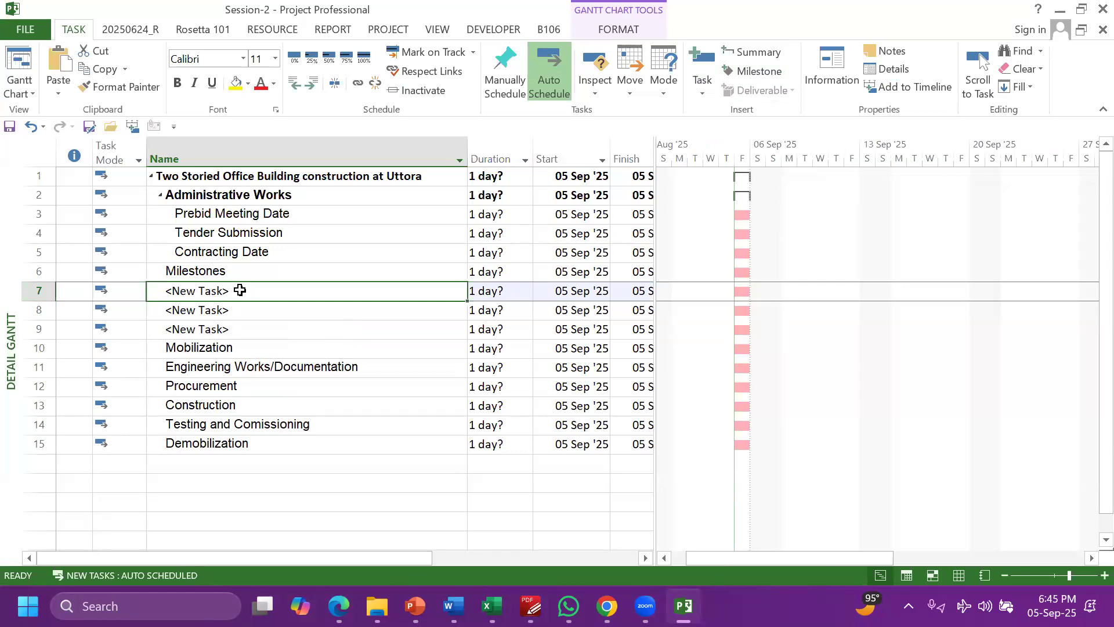
Copy Project Start Date, Project Completion and Handing Over to Client from Excel into the three new tasks and indent them under Milestones
click(491, 606)
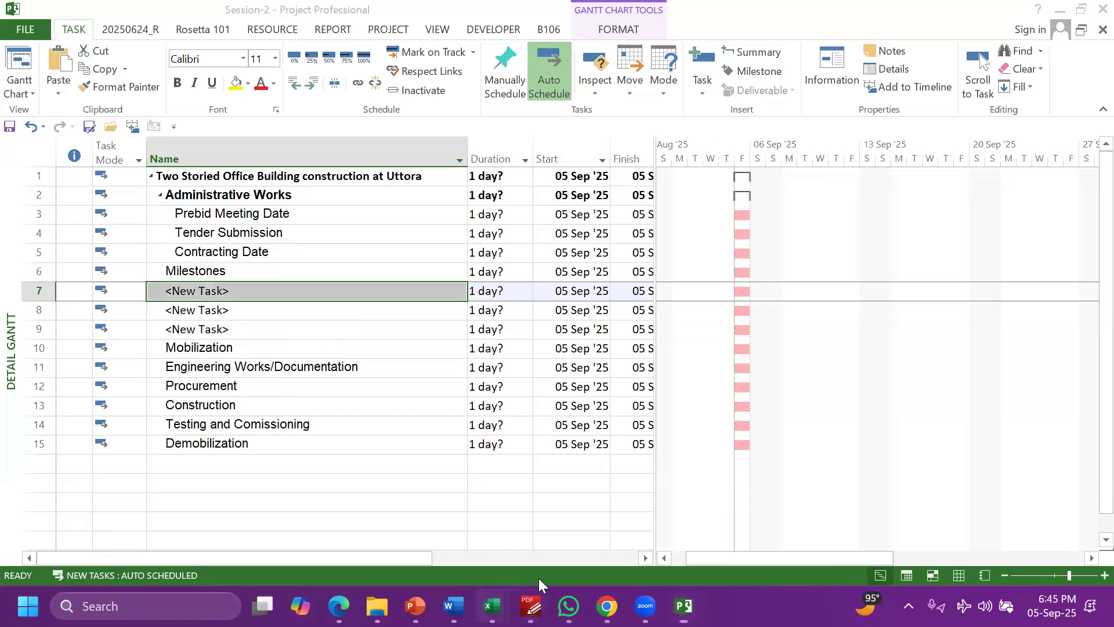
click(680, 515)
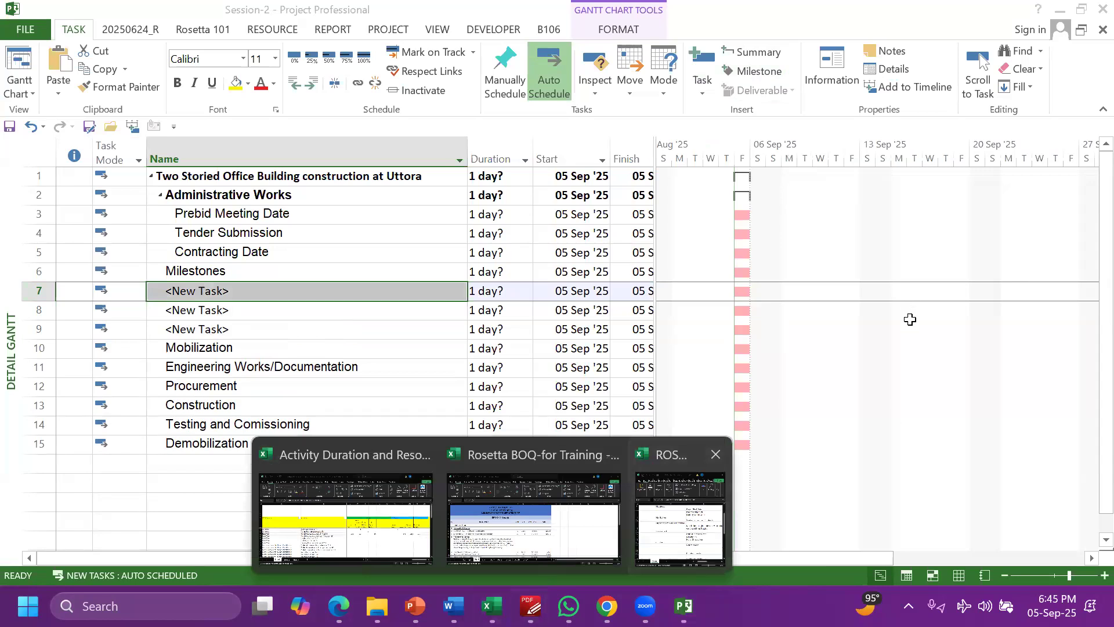
scroll(908, 325, up, 2)
drag(899, 350, 898, 381)
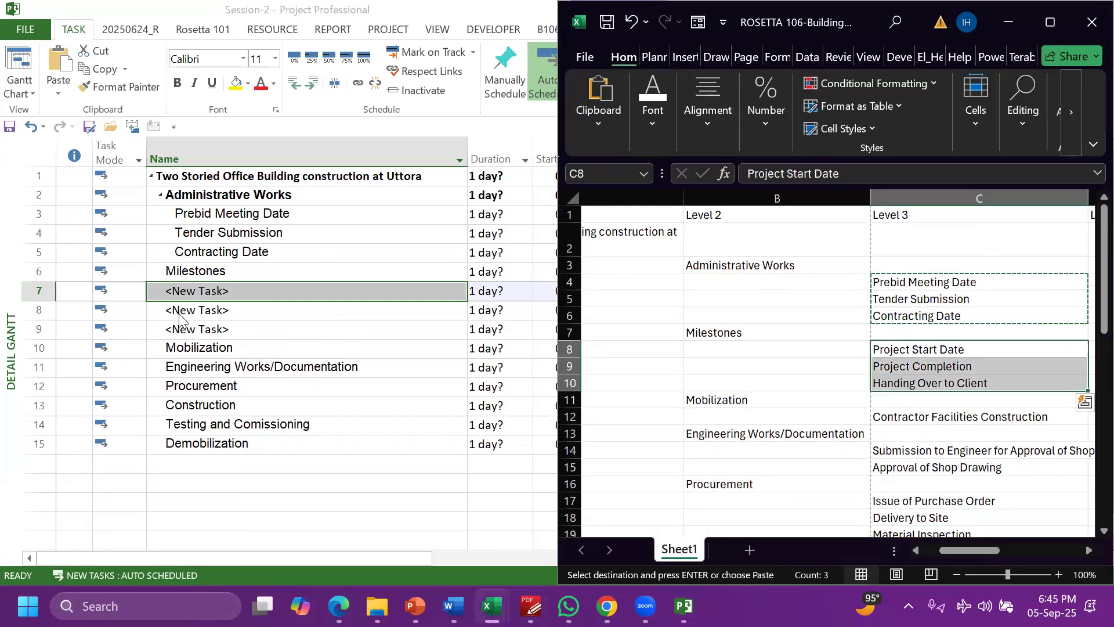
key(ctrl+c)
click(213, 303)
click(214, 288)
key(ctrl+v)
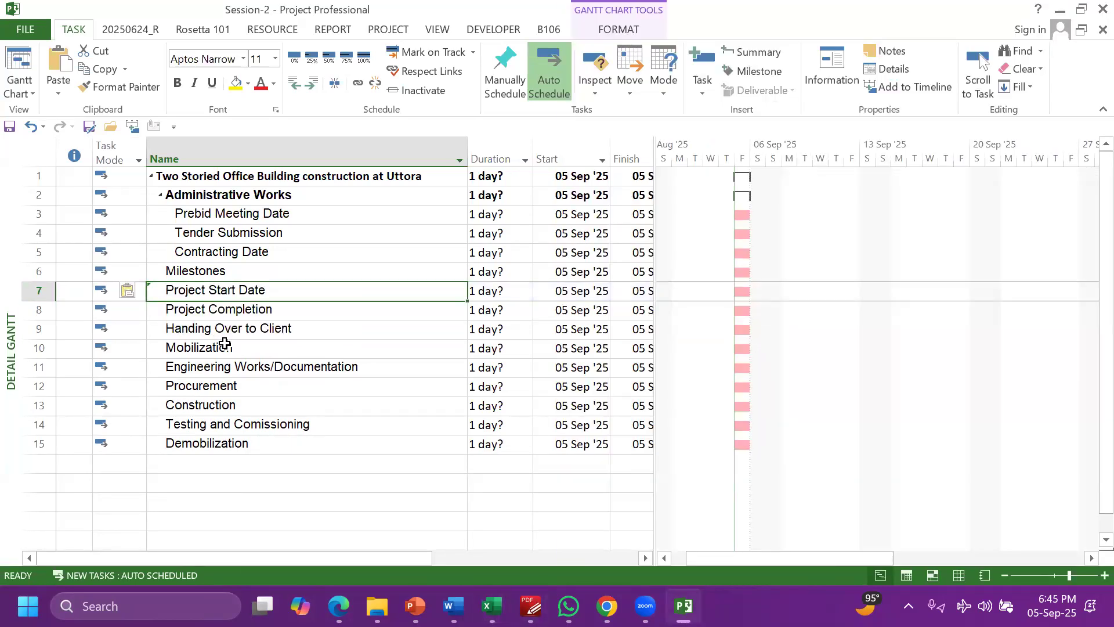
click(311, 83)
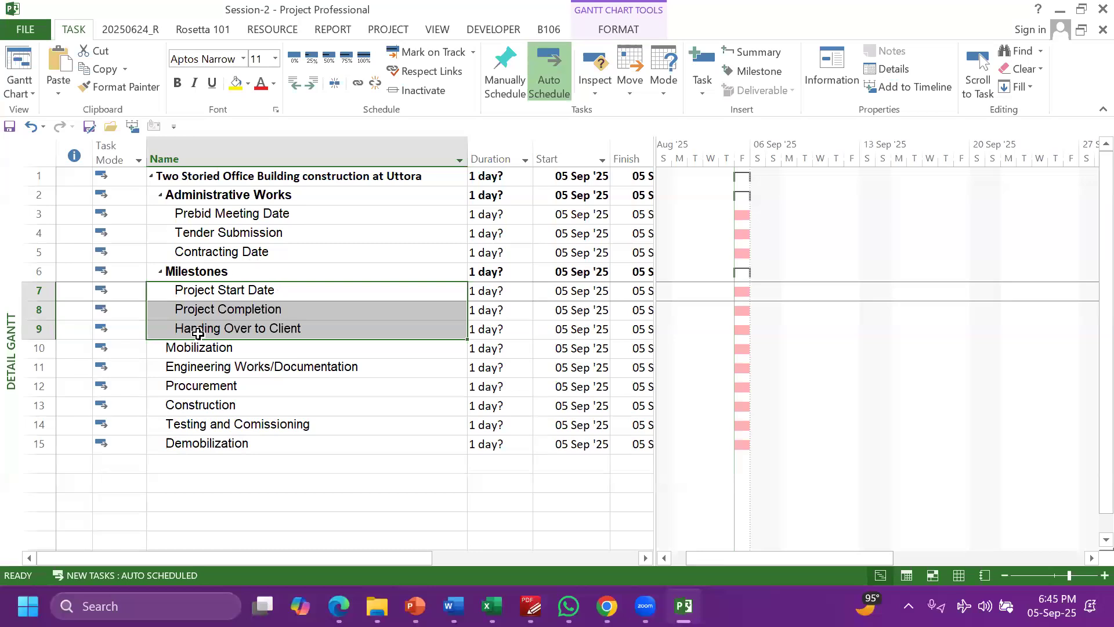
click(188, 304)
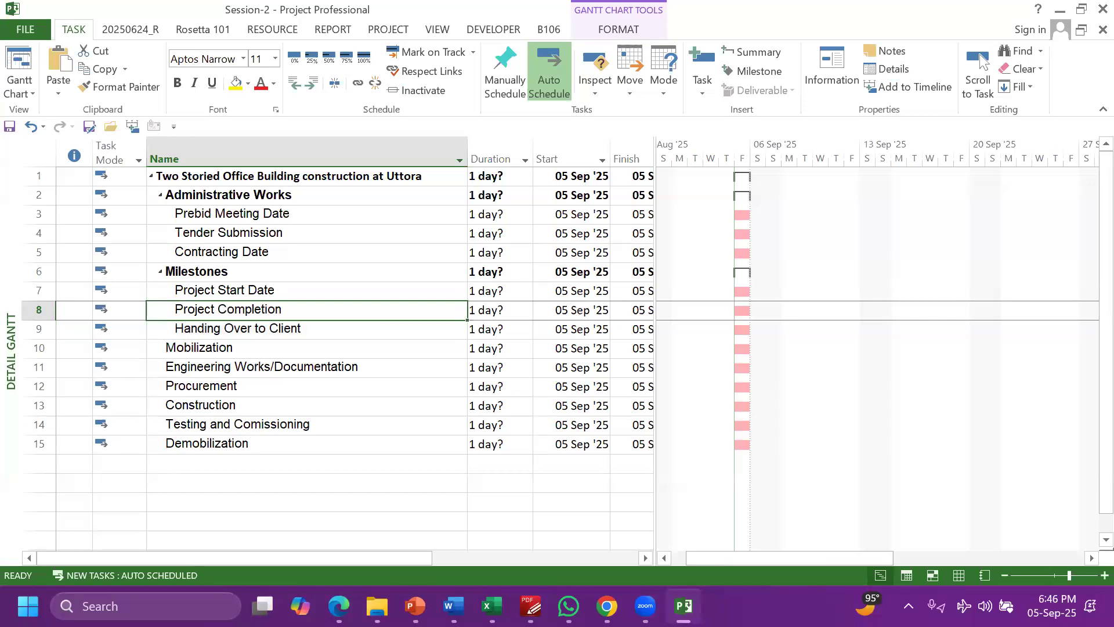
Check the Level 3 item under Mobilization in Excel and insert one new task above Engineering Works/Documentation in Project
mouse_move(568, 606)
click(492, 605)
click(687, 499)
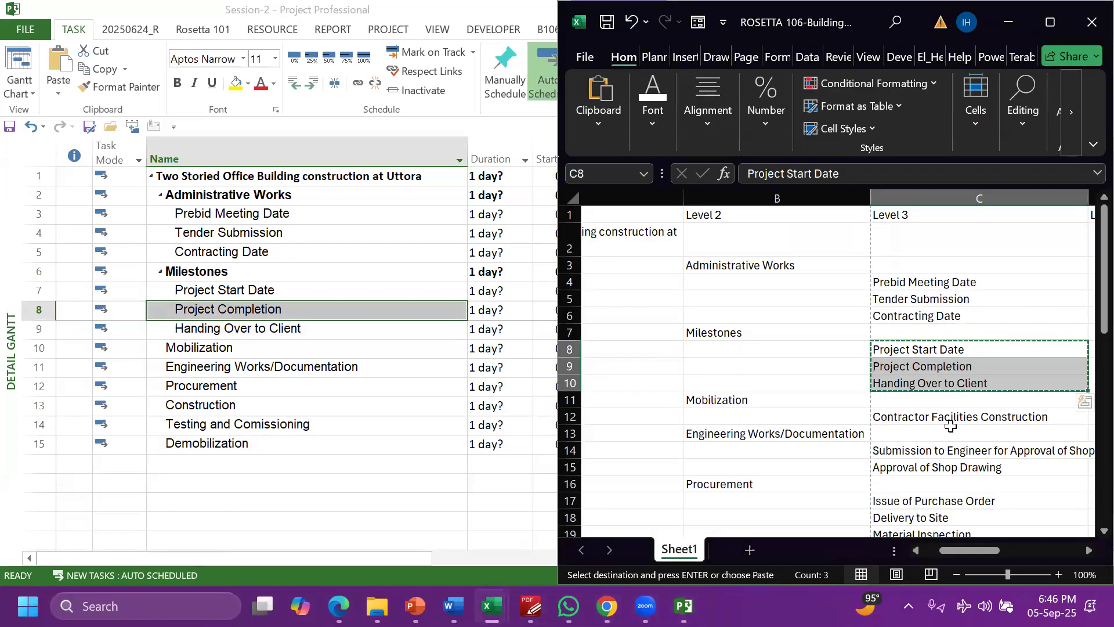
click(31, 369)
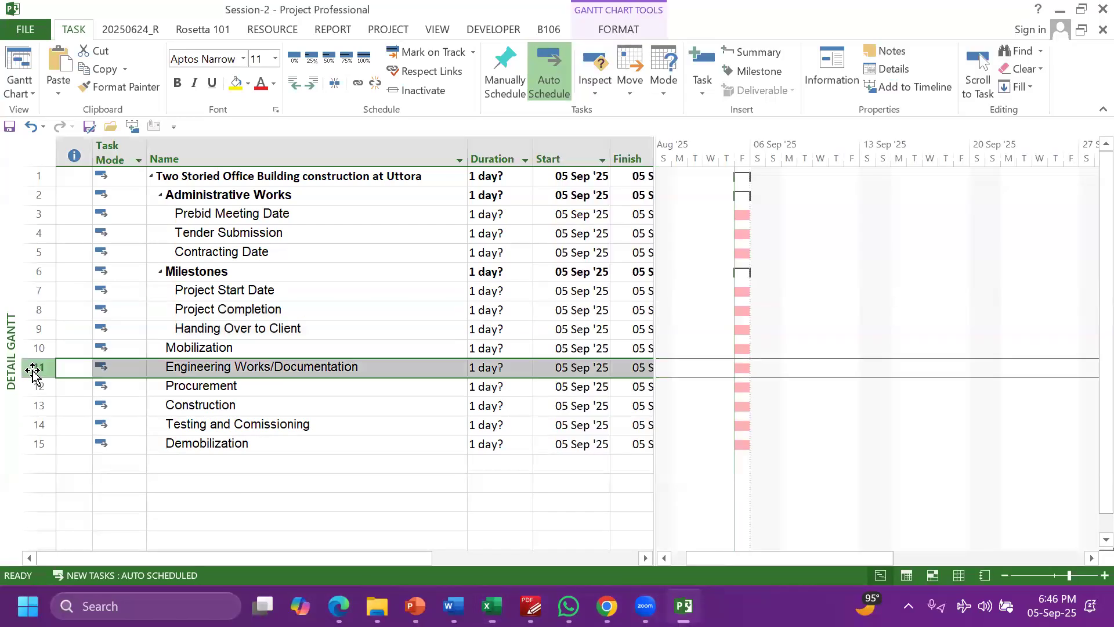
right_click(32, 371)
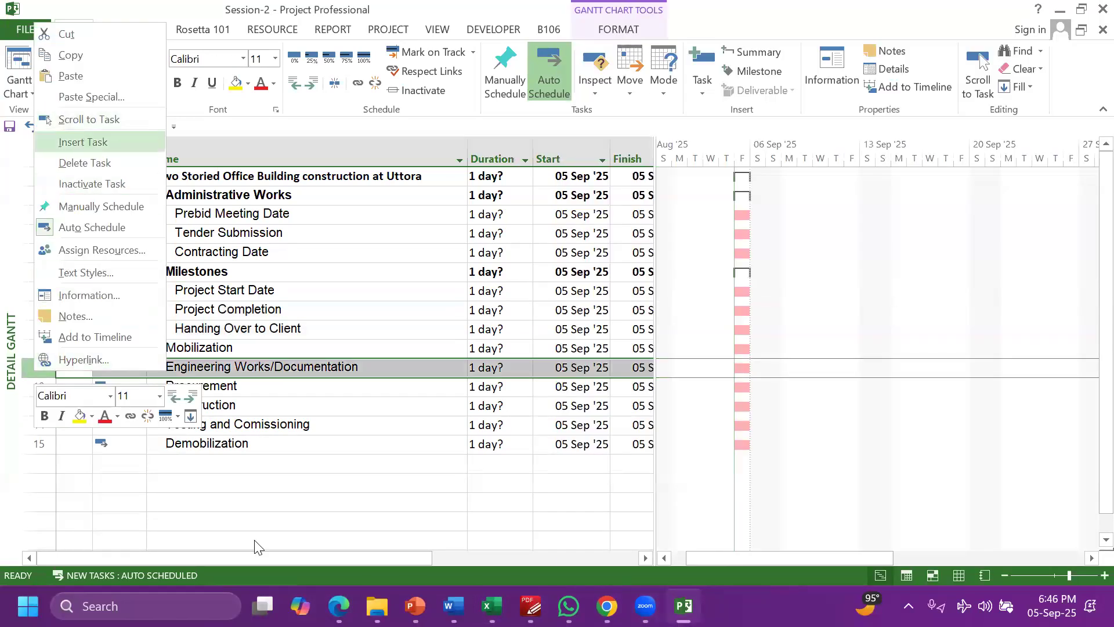
click(83, 142)
Copy Contractor Facilities Construction from Excel into the new task and indent it under Mobilization
mouse_move(645, 606)
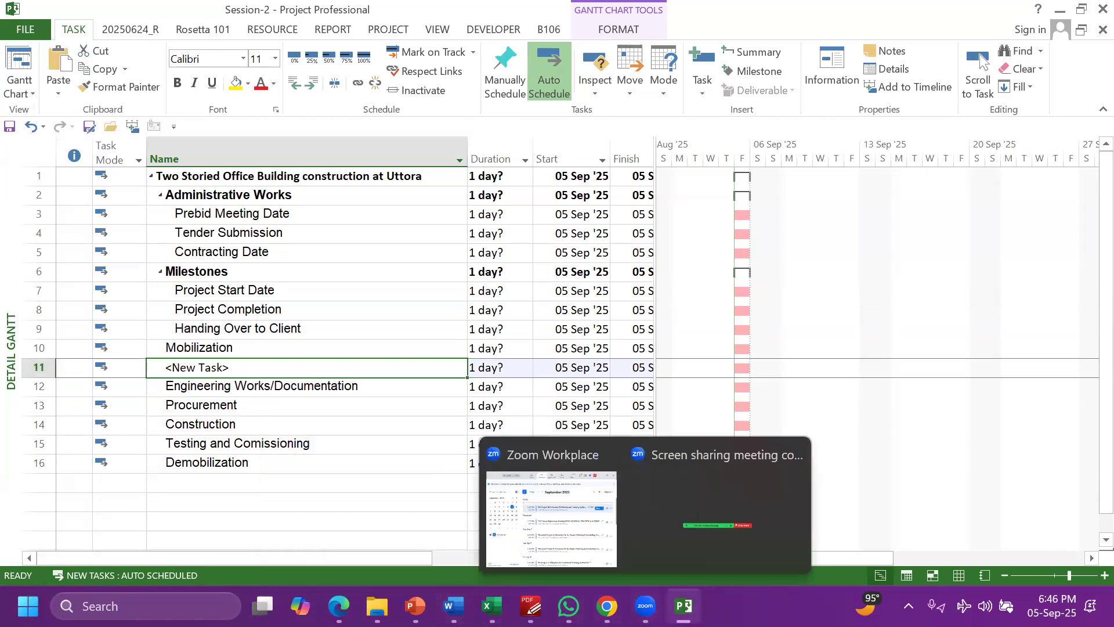
click(684, 510)
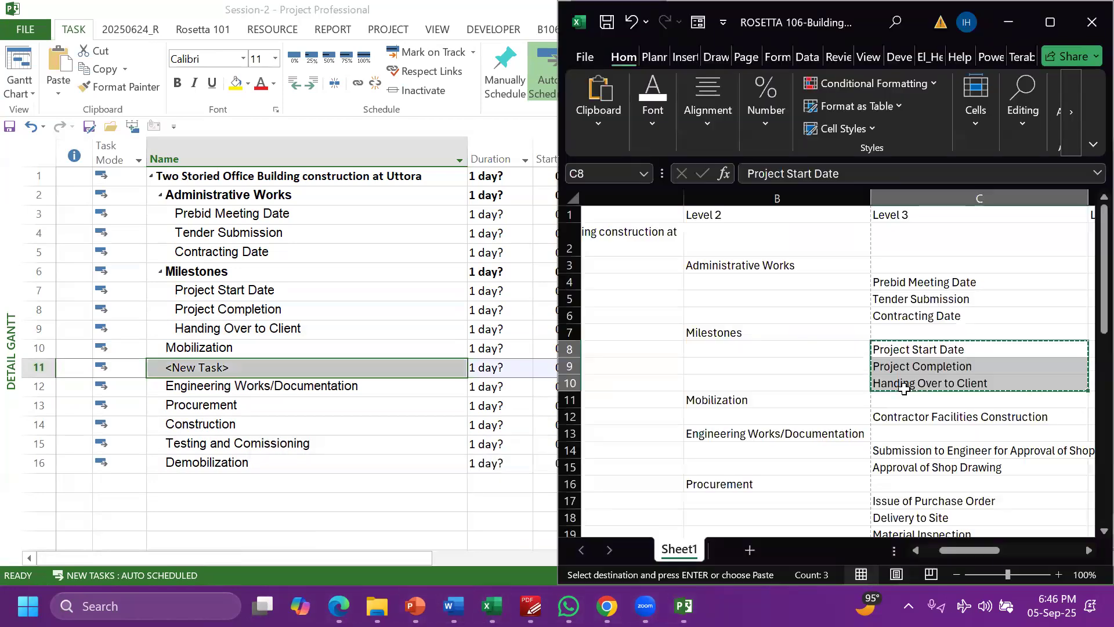
click(932, 416)
click(330, 443)
click(239, 364)
key(ctrl+v)
click(314, 86)
click(257, 407)
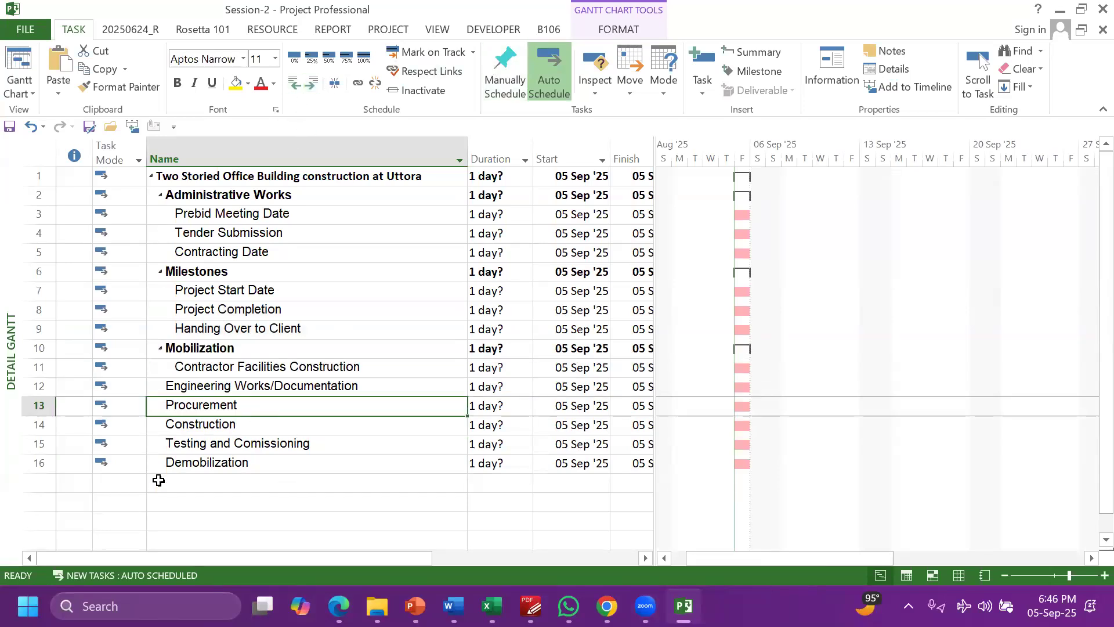
drag(39, 406, 39, 463)
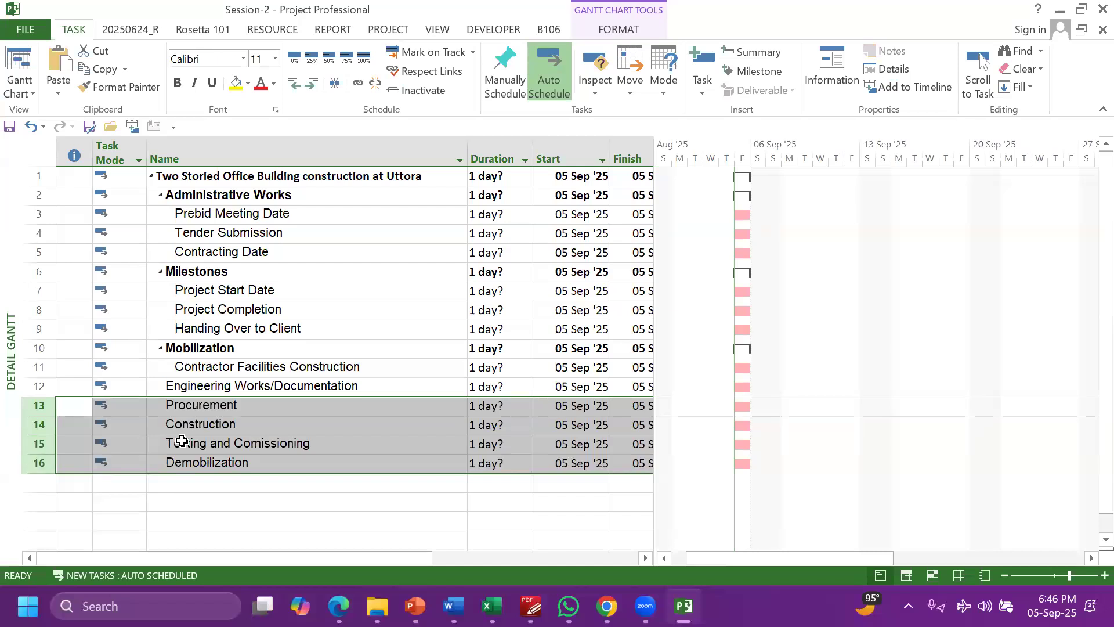
right_click(105, 408)
click(41, 407)
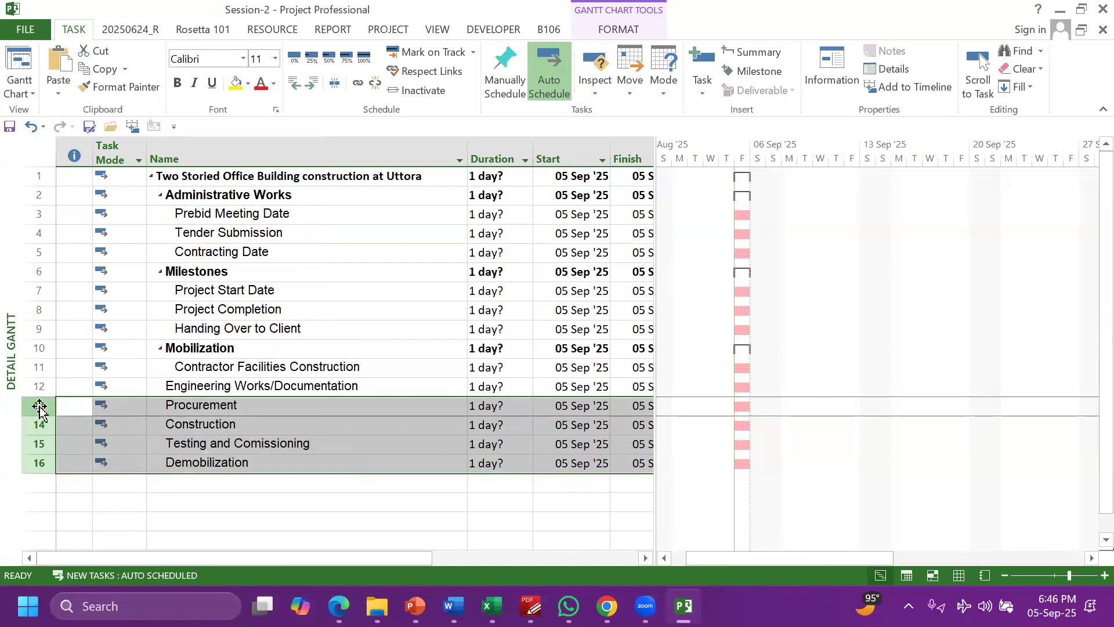
click(160, 425)
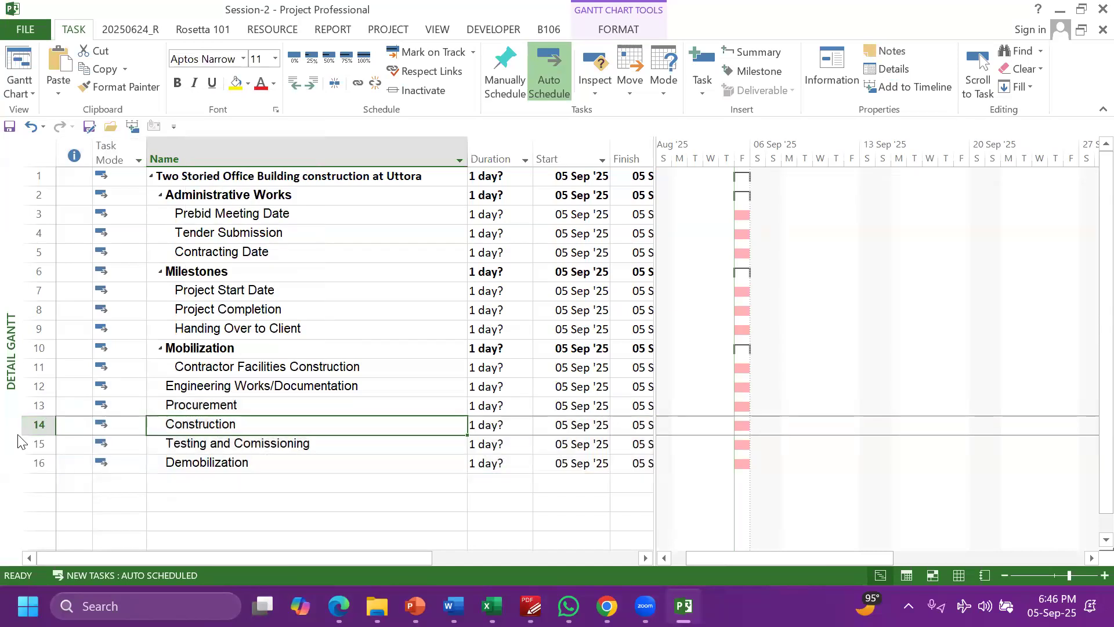
Insert two new tasks between Engineering Works/Documentation and Procurement
click(39, 406)
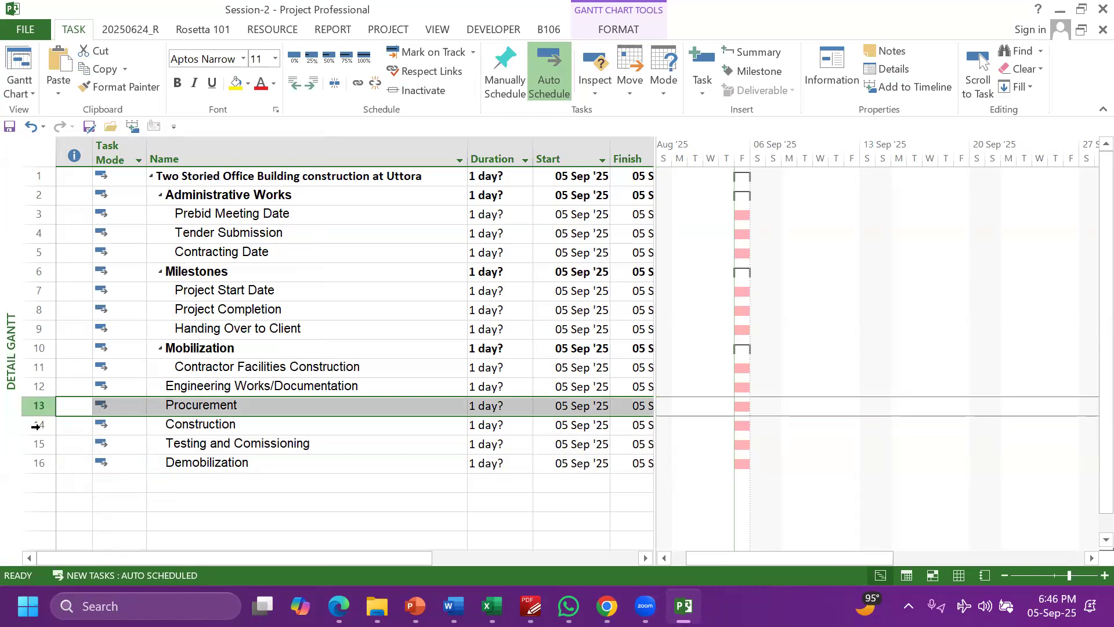
shift+click(35, 426)
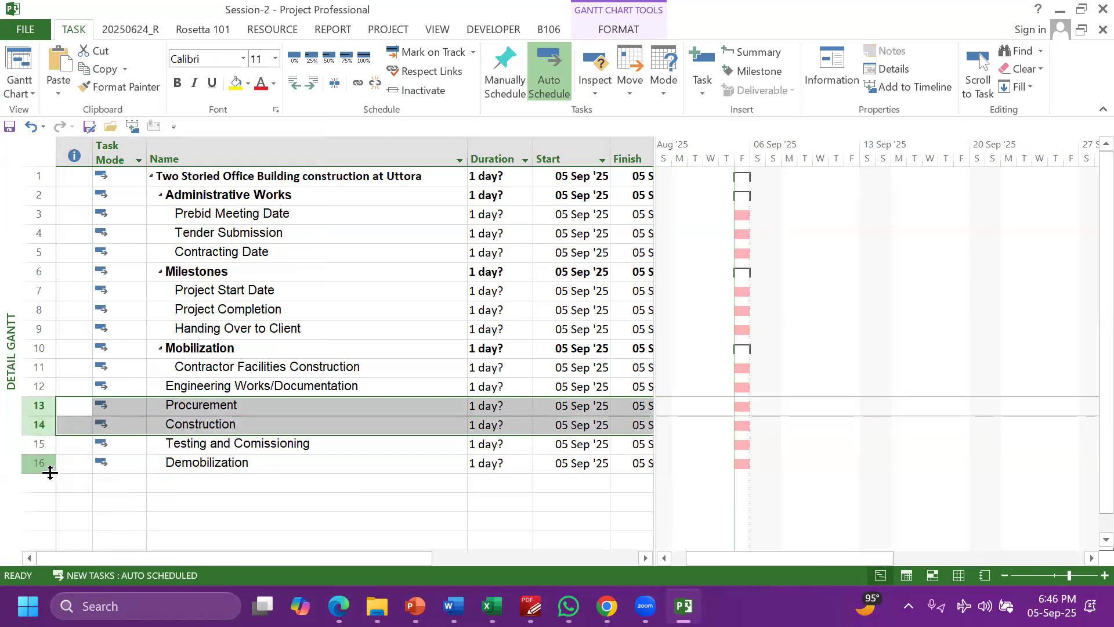
right_click(158, 413)
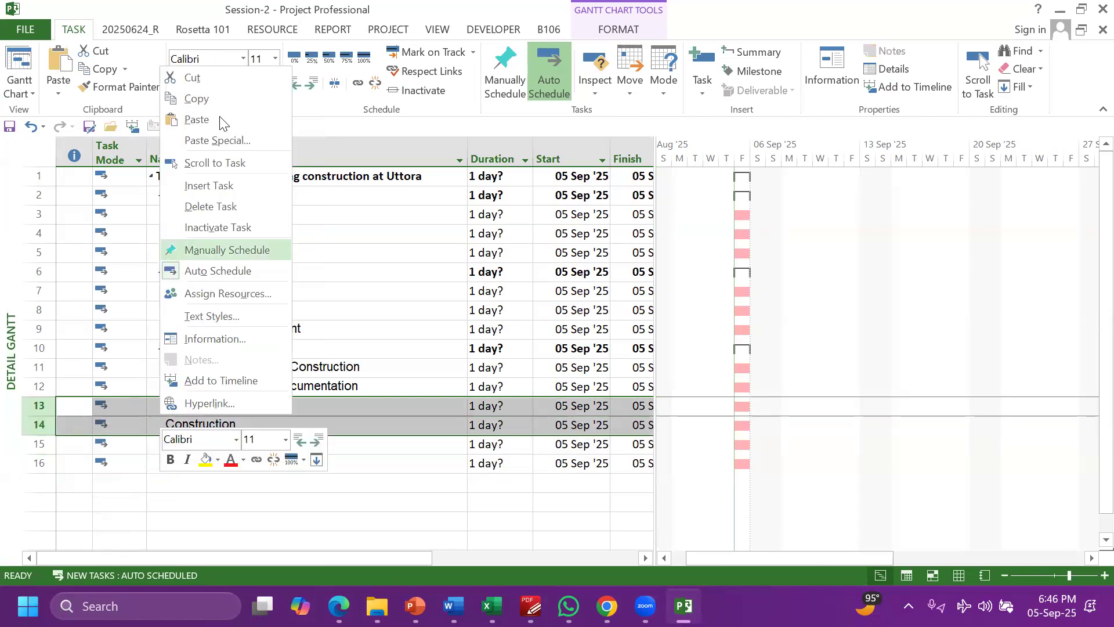
click(204, 192)
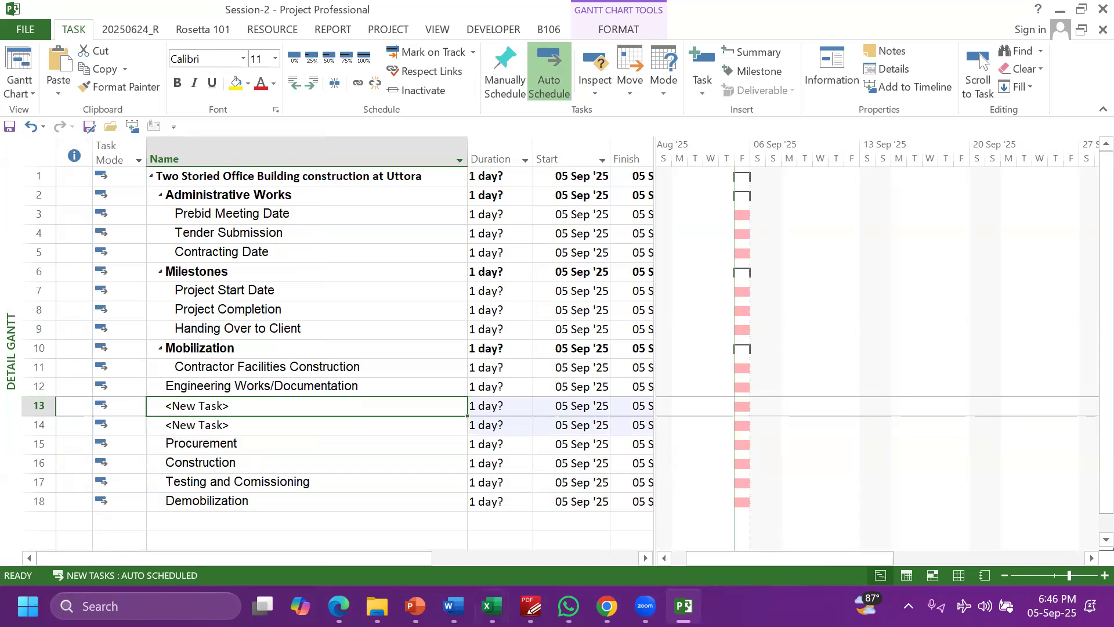
Copy Submission to Engineer for Approval of Shop Drawing and Approval of Shop Drawing from Excel into the two new tasks, saving Session-2 when asked
mouse_move(489, 606)
click(679, 517)
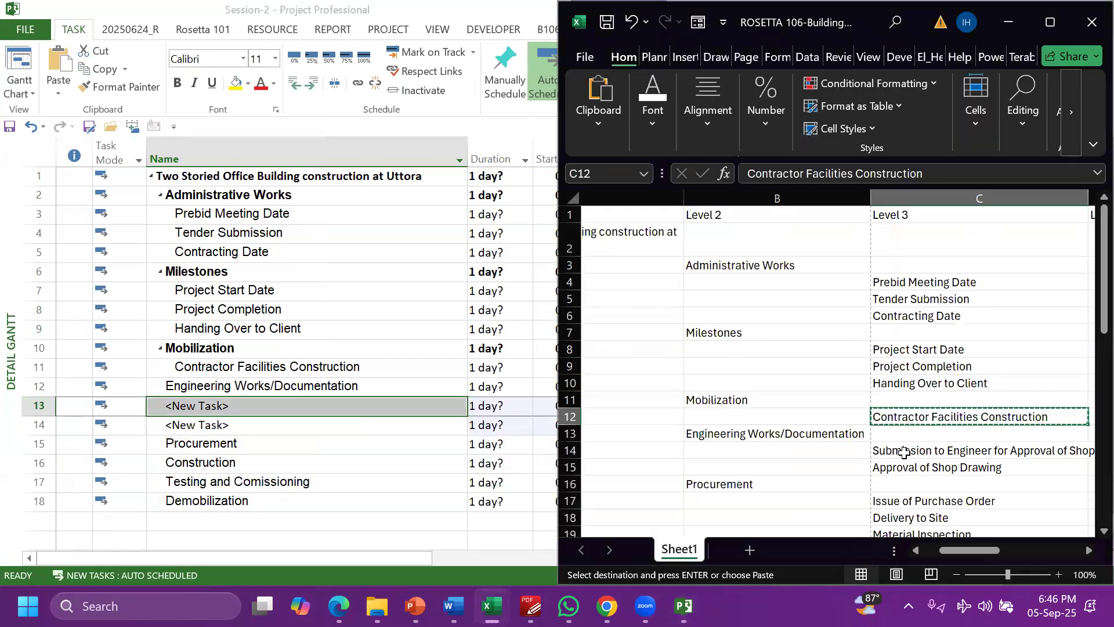
drag(904, 452, 899, 464)
key(ctrl+c)
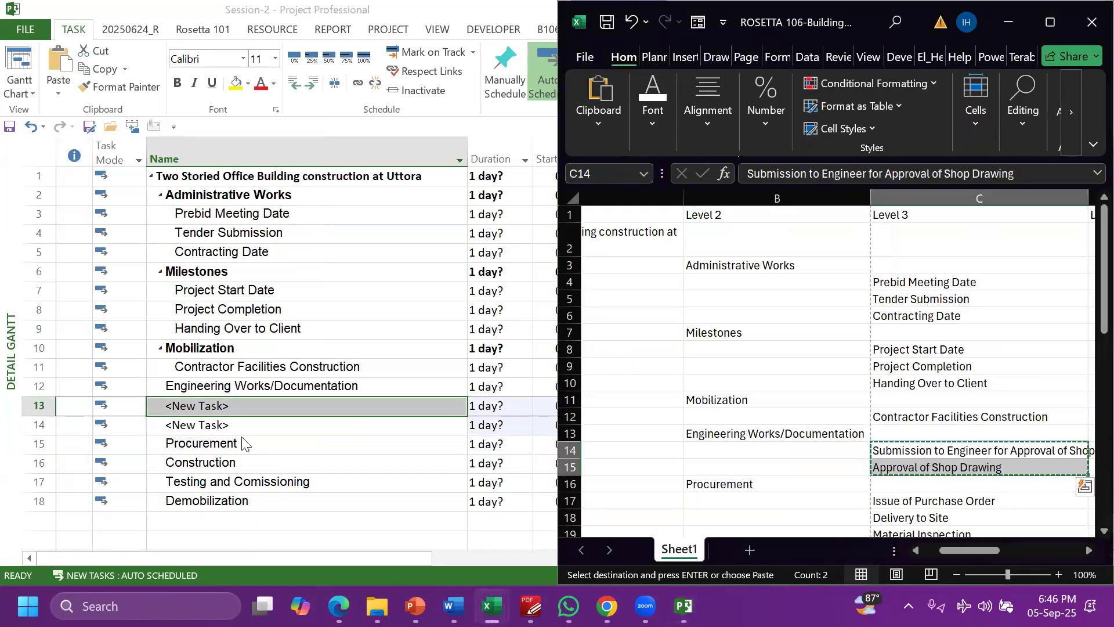
click(242, 437)
click(499, 356)
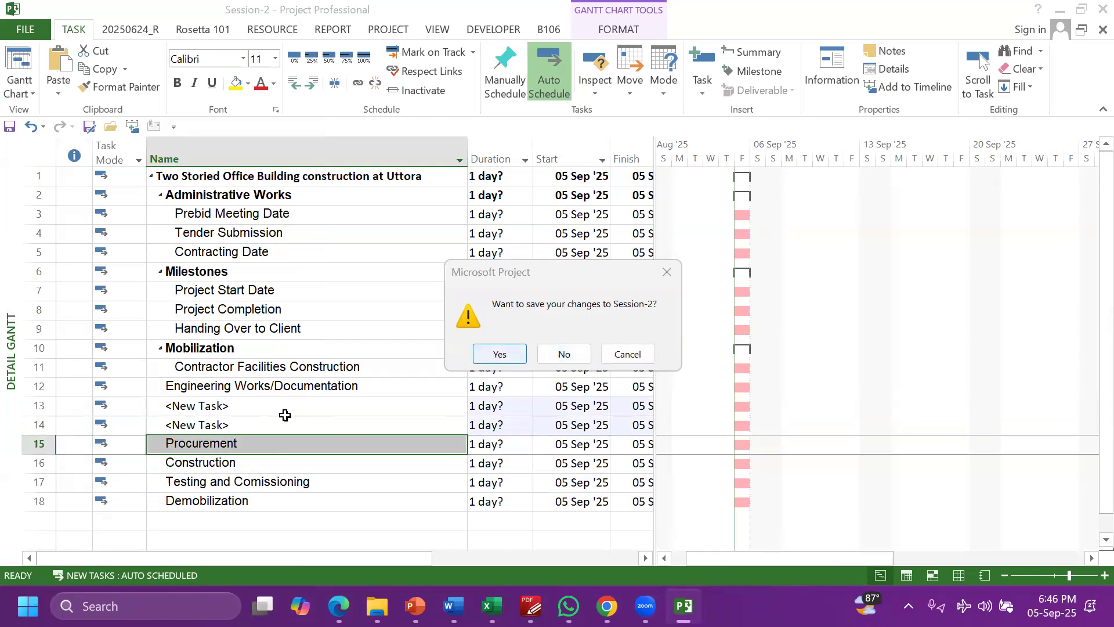
click(225, 405)
key(ctrl+v)
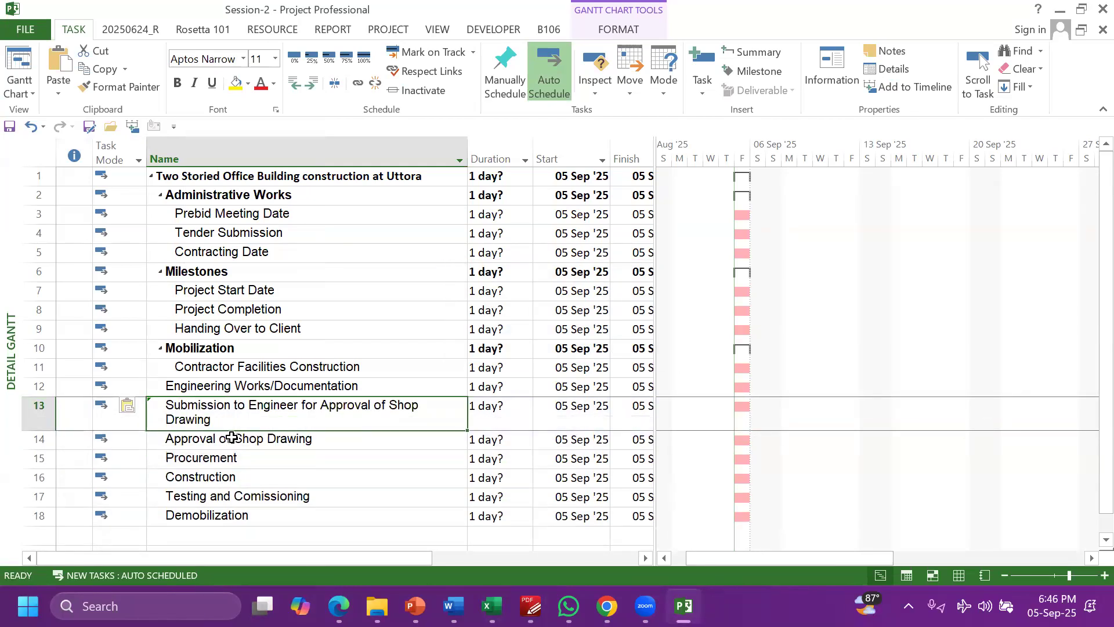
Indent the two shop drawing tasks one level under Engineering Works/Documentation
shift+click(231, 438)
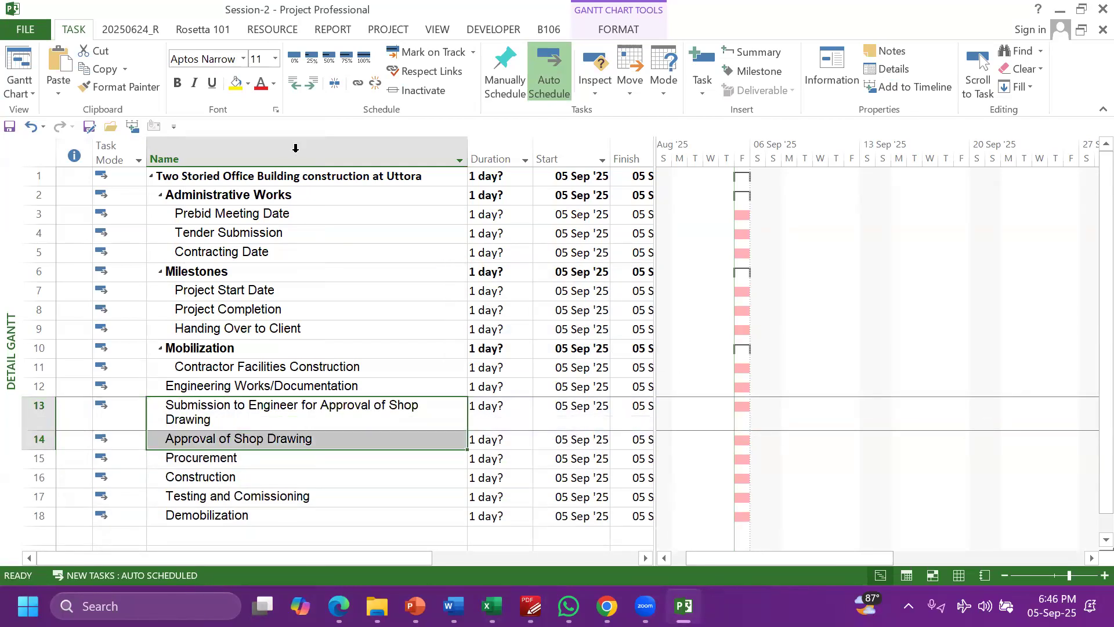
click(314, 84)
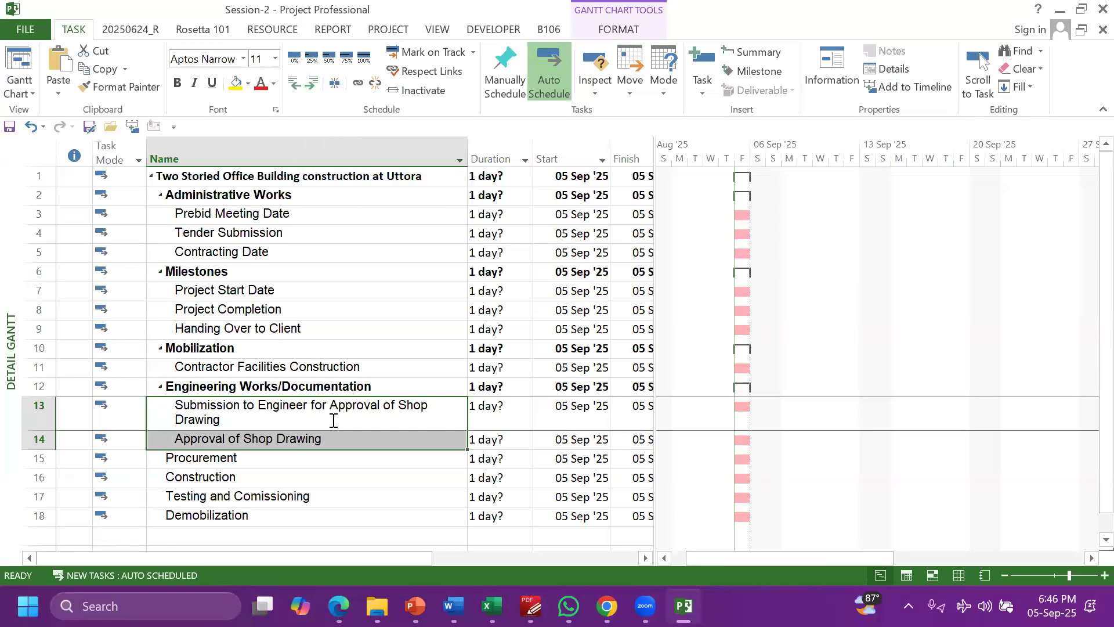
scroll(86, 460, down, 1)
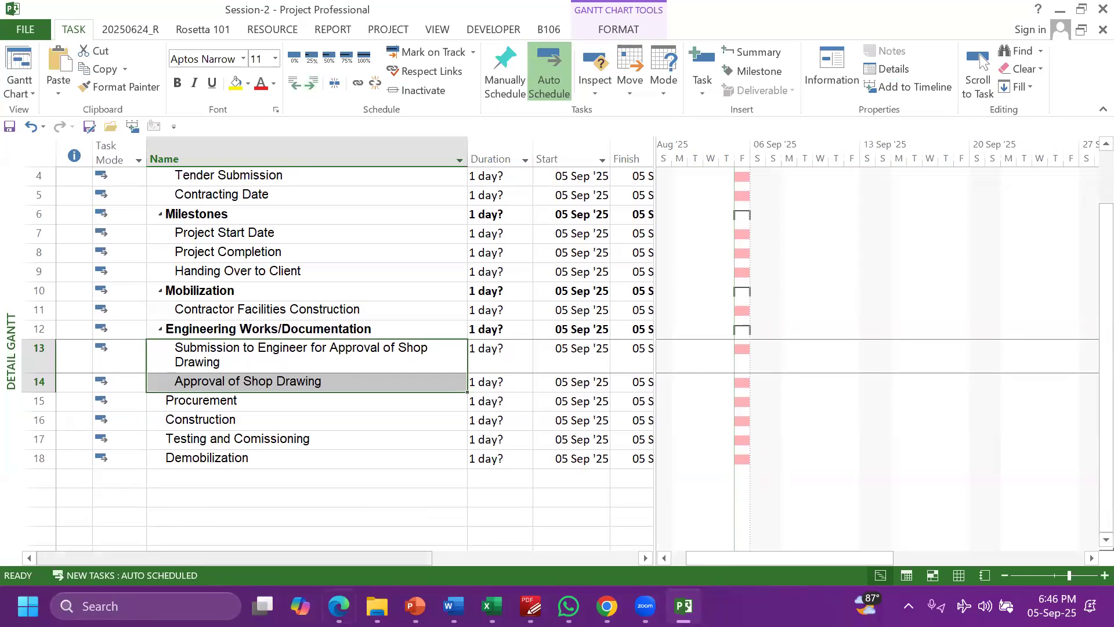
Check the Procurement items in the Excel sheet and insert three new tasks between Procurement and Construction in Project
click(491, 606)
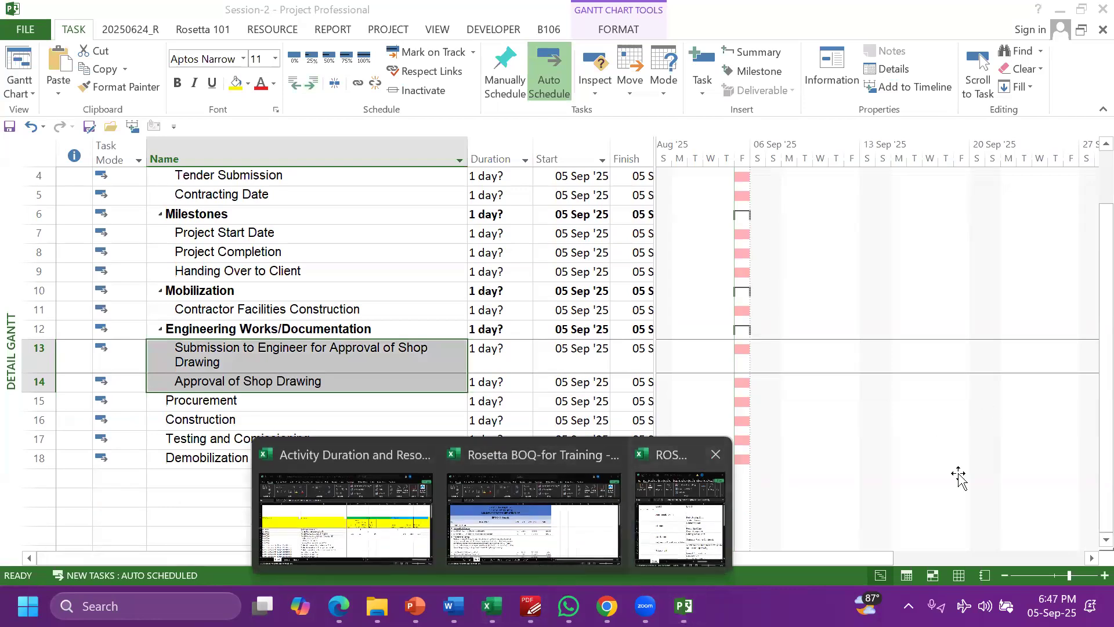
click(680, 520)
scroll(883, 417, down, 2)
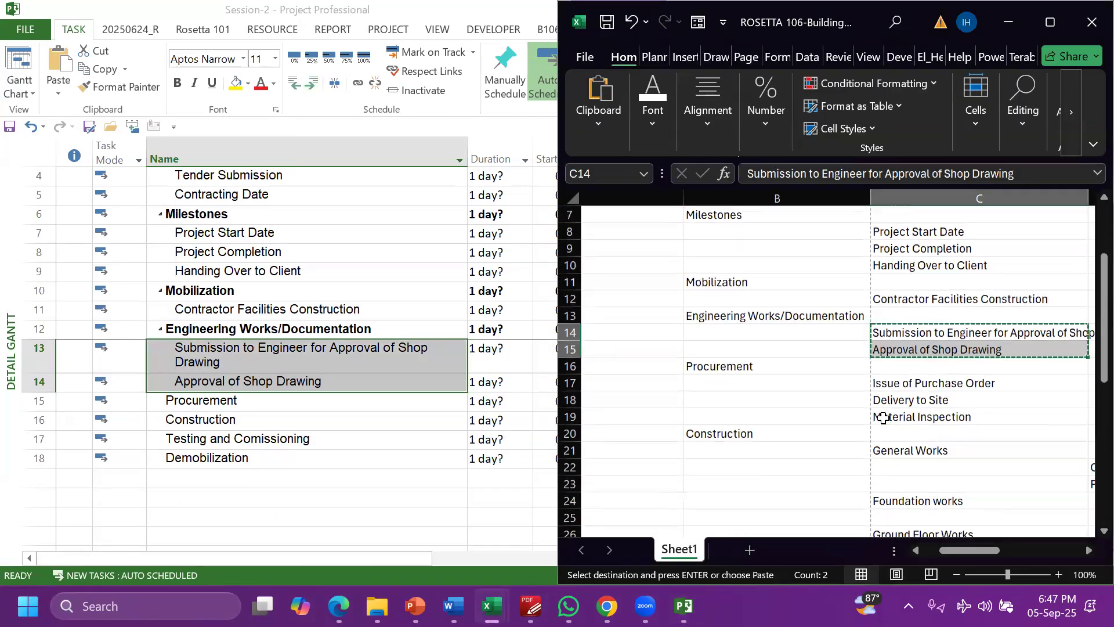
click(86, 424)
drag(29, 420, 39, 459)
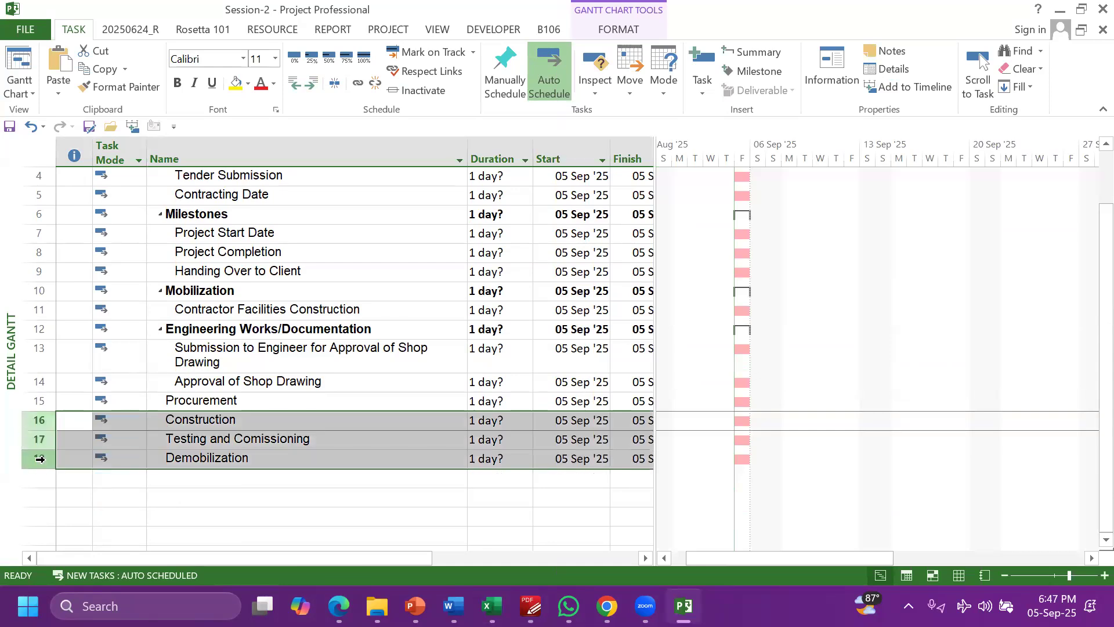
right_click(104, 433)
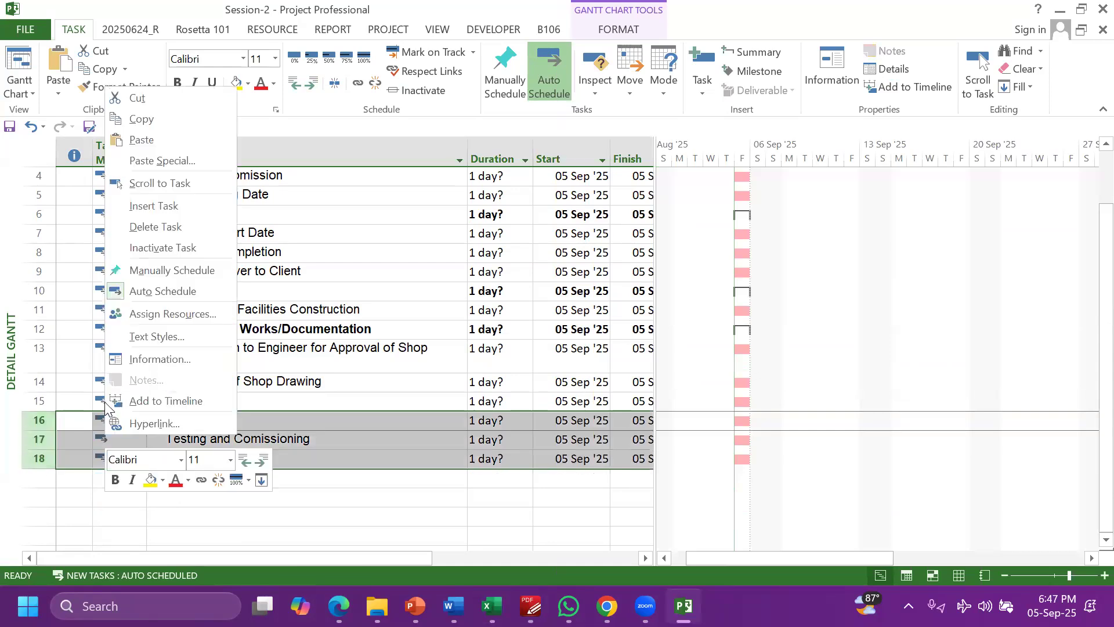
click(154, 207)
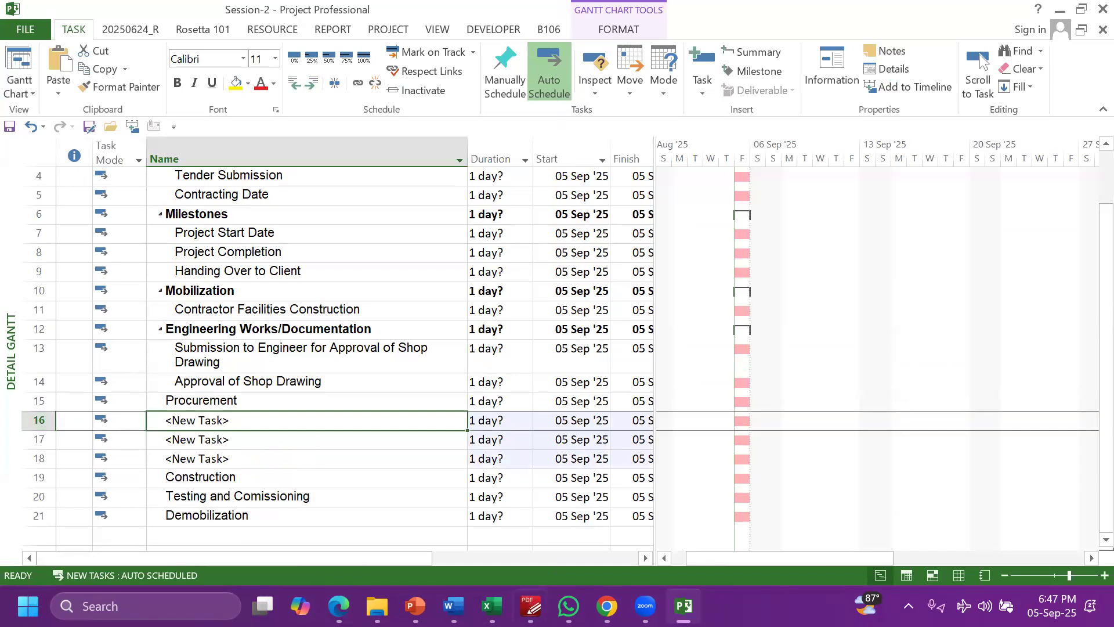
Copy Issue of Purchase Order, Delivery to Site and Material Inspection from Excel into the three new tasks and indent them under Procurement
click(678, 499)
drag(903, 378, 900, 415)
key(ctrl+c)
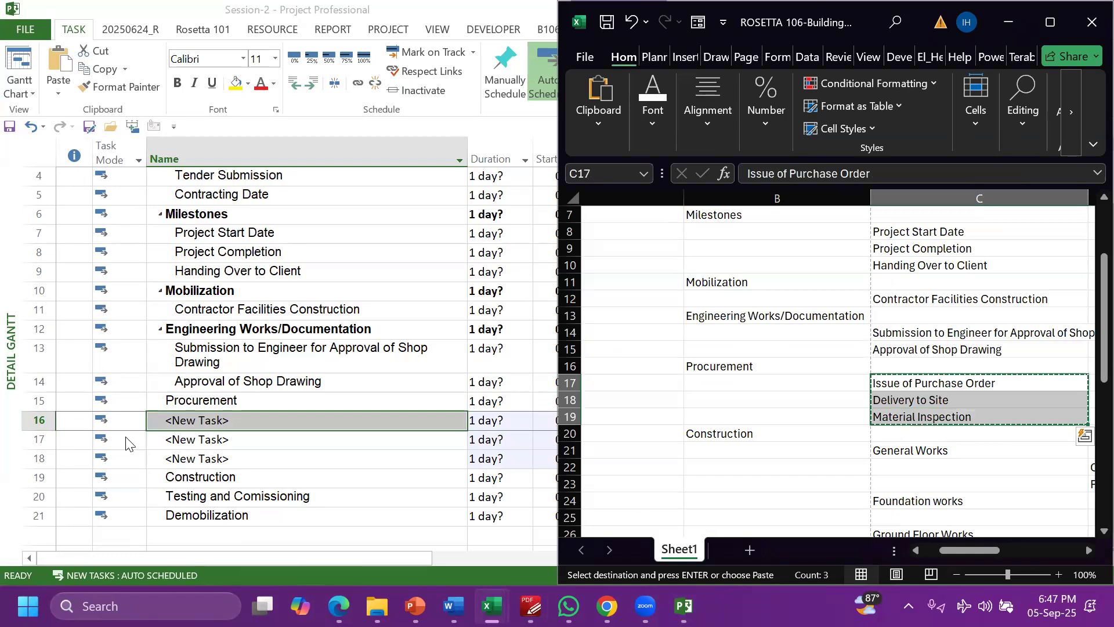
click(225, 425)
key(ctrl+v)
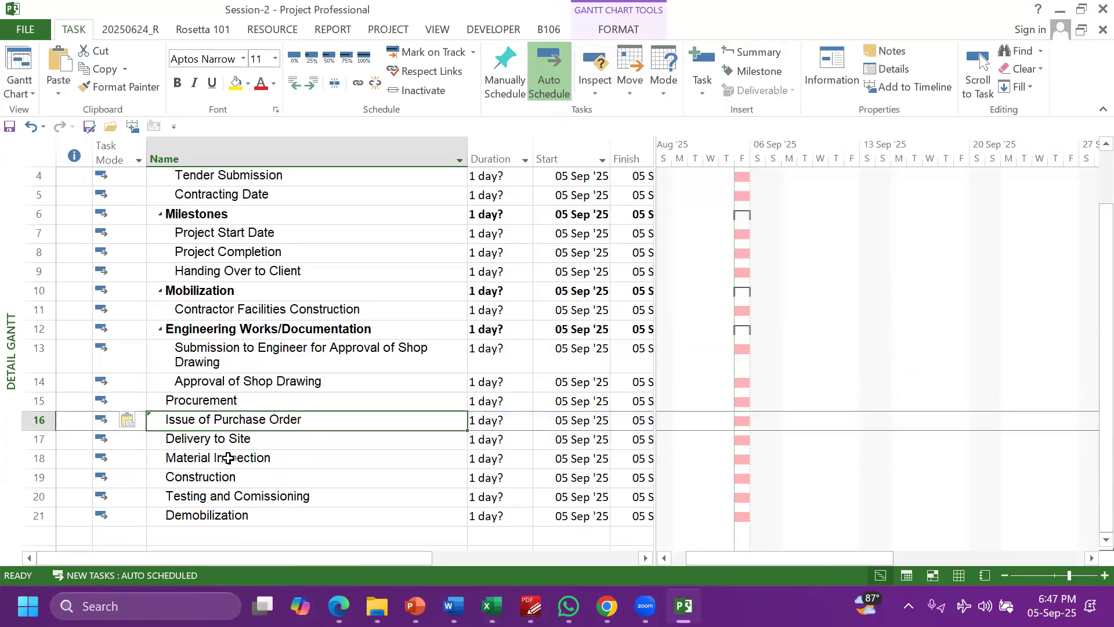
shift+click(228, 459)
click(310, 82)
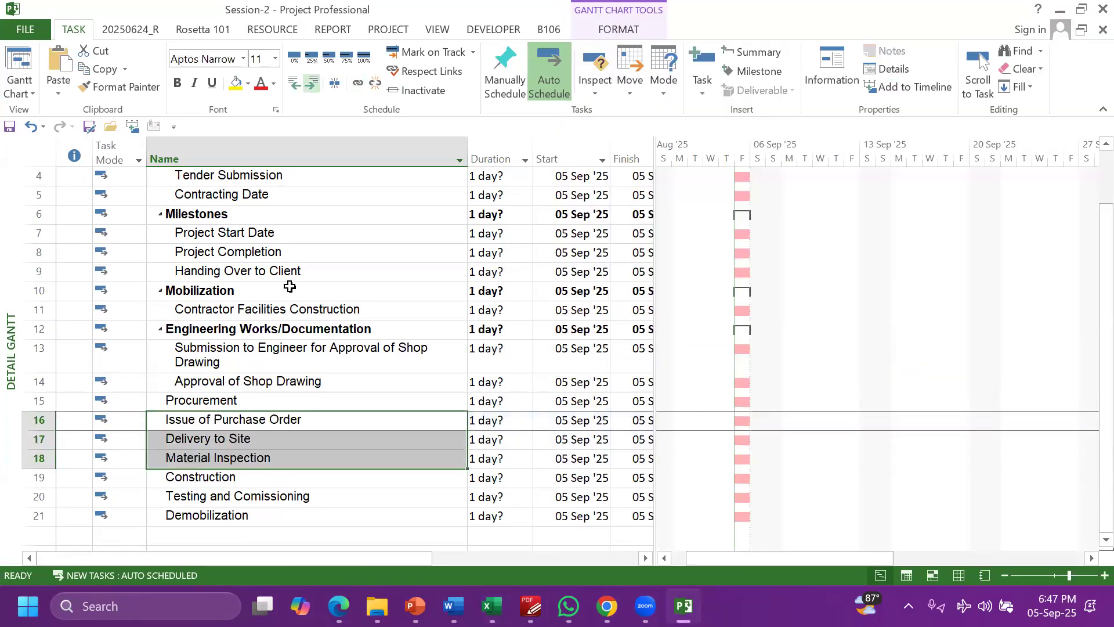
Review the Level 3 items listed under Construction in the Excel sheet, from General Works down to Roof Top
scroll(219, 462, down, 1)
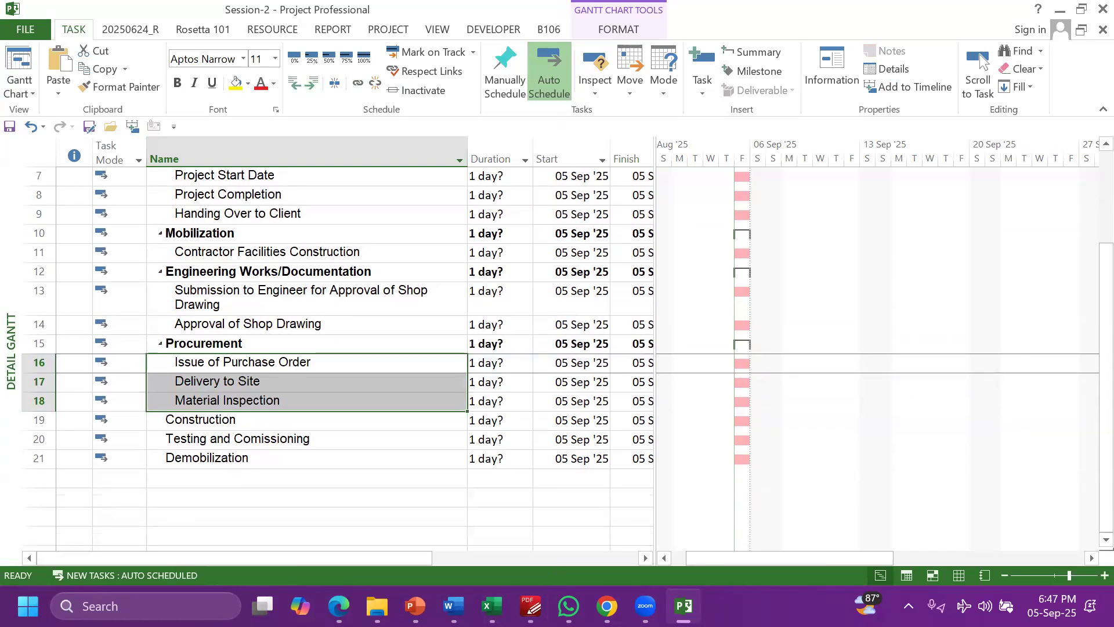
click(490, 606)
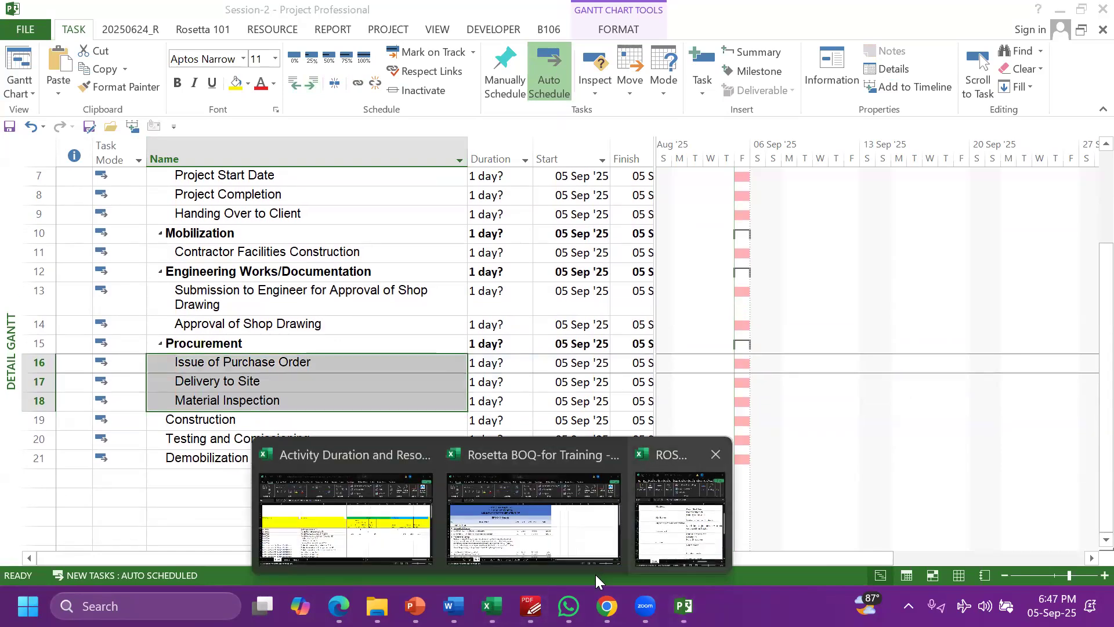
click(678, 504)
click(917, 333)
scroll(927, 371, down, 2)
scroll(928, 371, up, 2)
scroll(926, 376, down, 2)
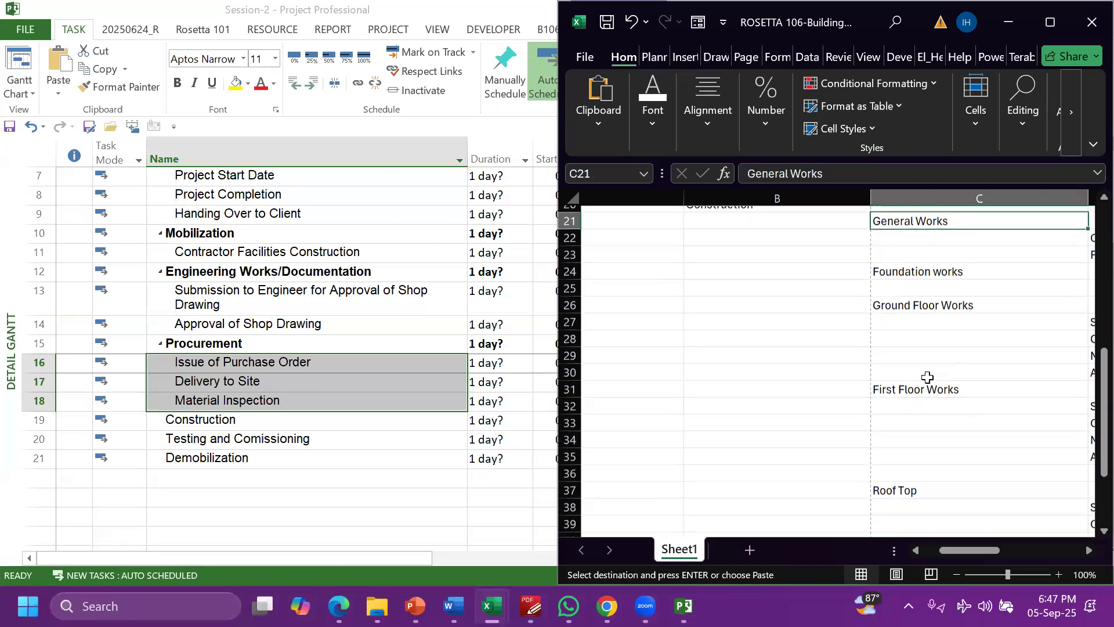
scroll(922, 383, up, 2)
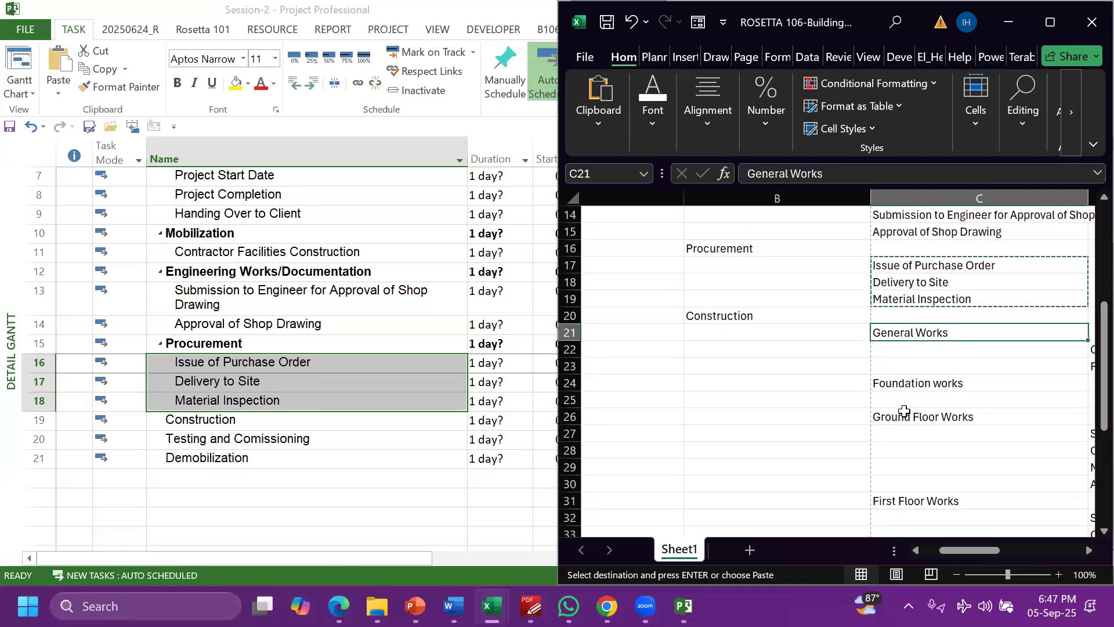
click(908, 383)
click(916, 416)
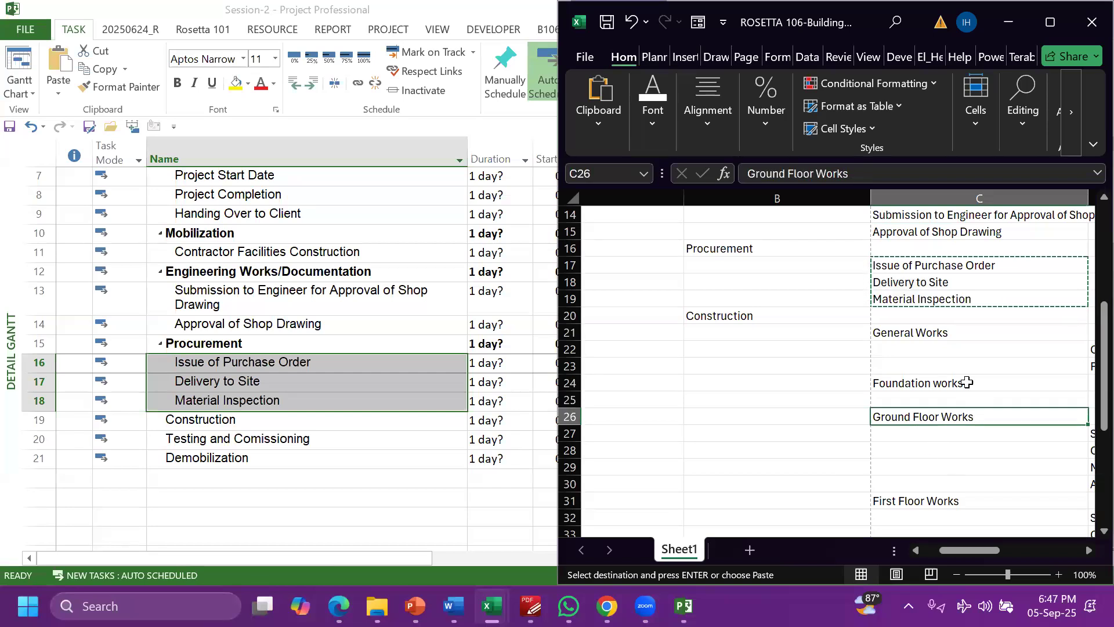
click(931, 498)
scroll(940, 380, down, 4)
click(913, 370)
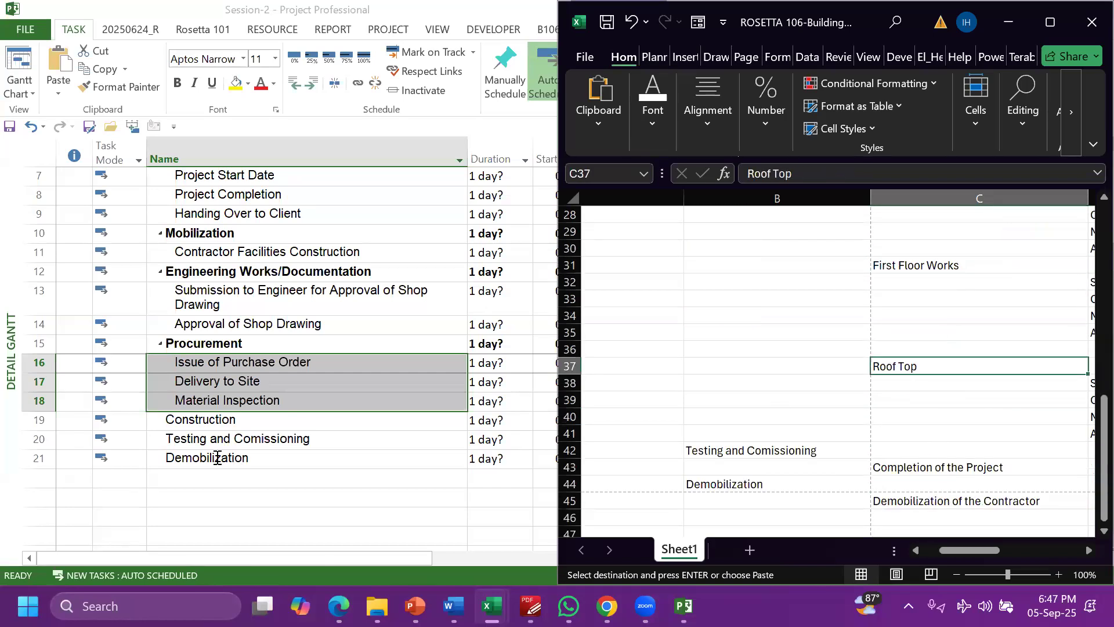
Insert five new tasks between Construction and Testing and Comissioning in Project and indent them one level under Construction
click(218, 458)
drag(32, 442, 41, 516)
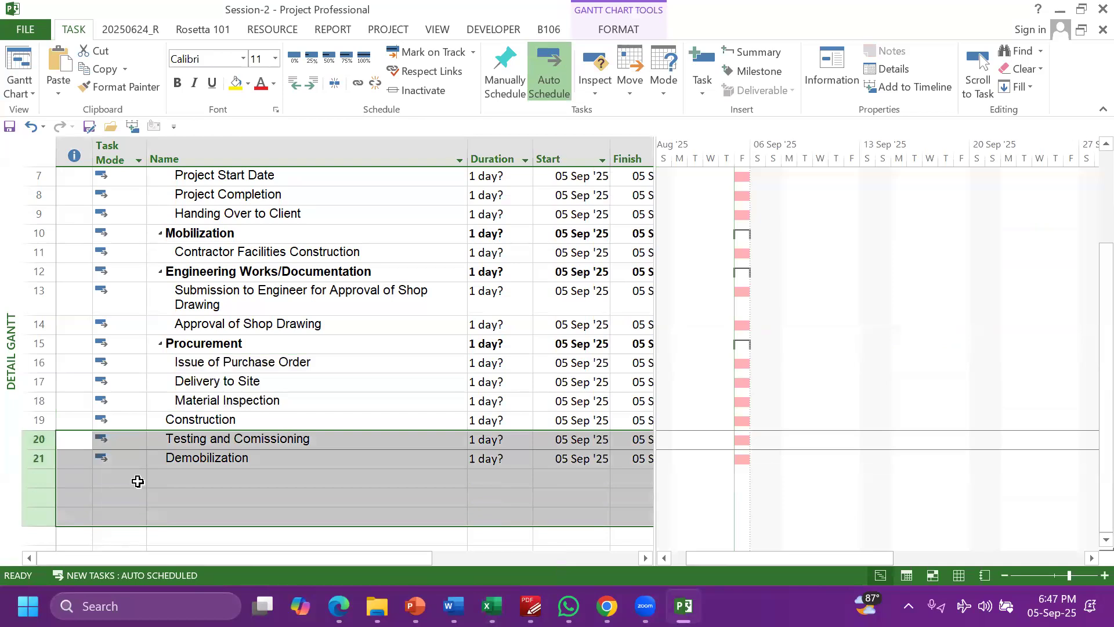
right_click(137, 481)
click(188, 256)
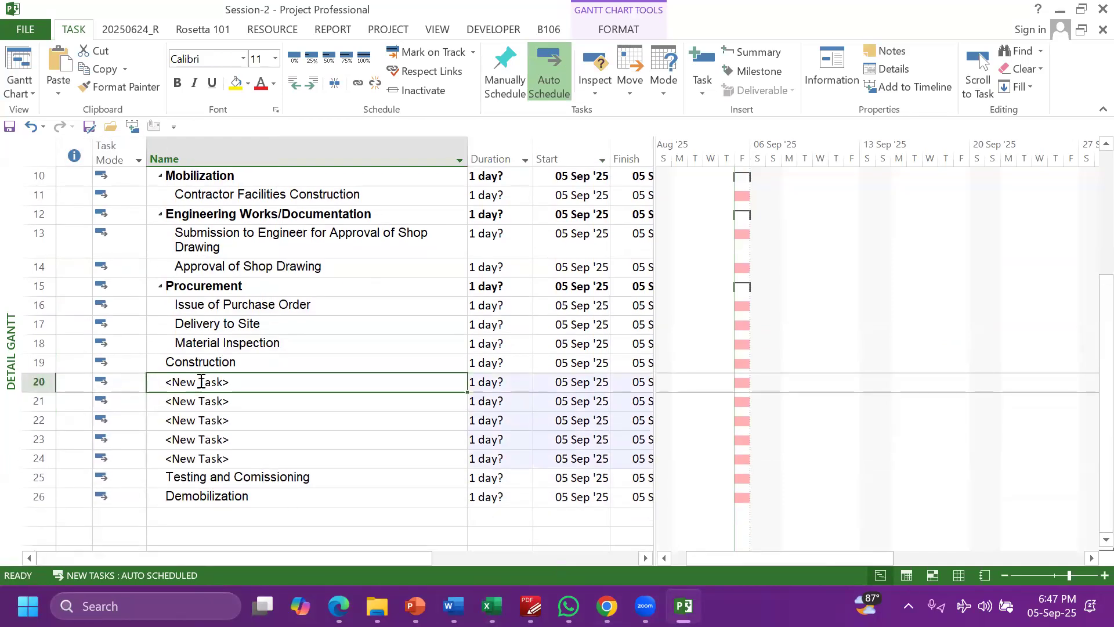
shift+click(225, 458)
click(312, 85)
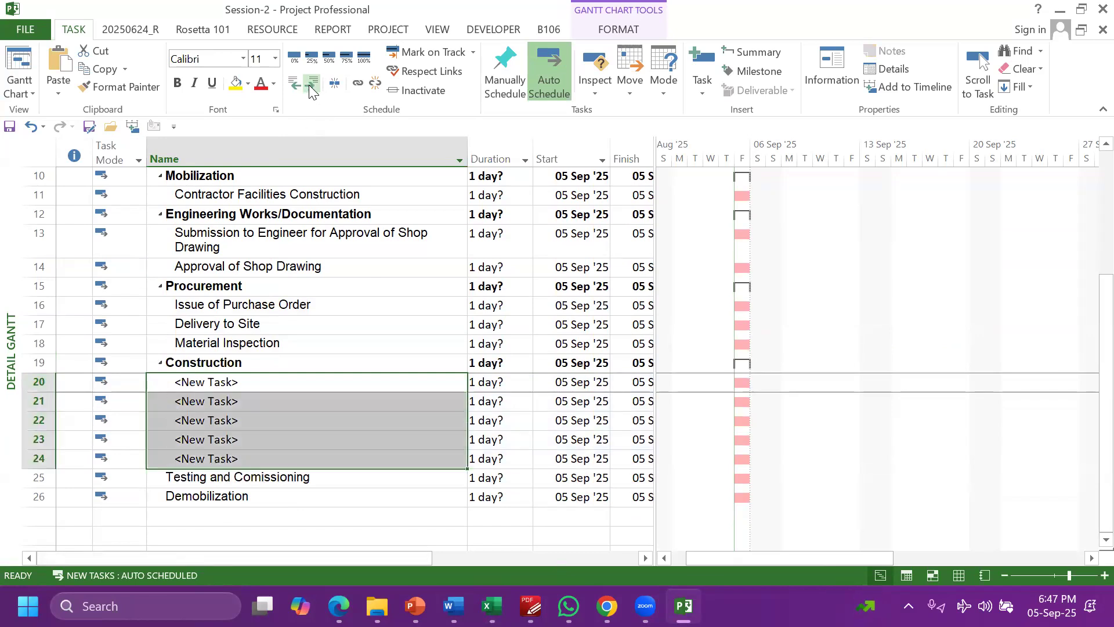
click(244, 402)
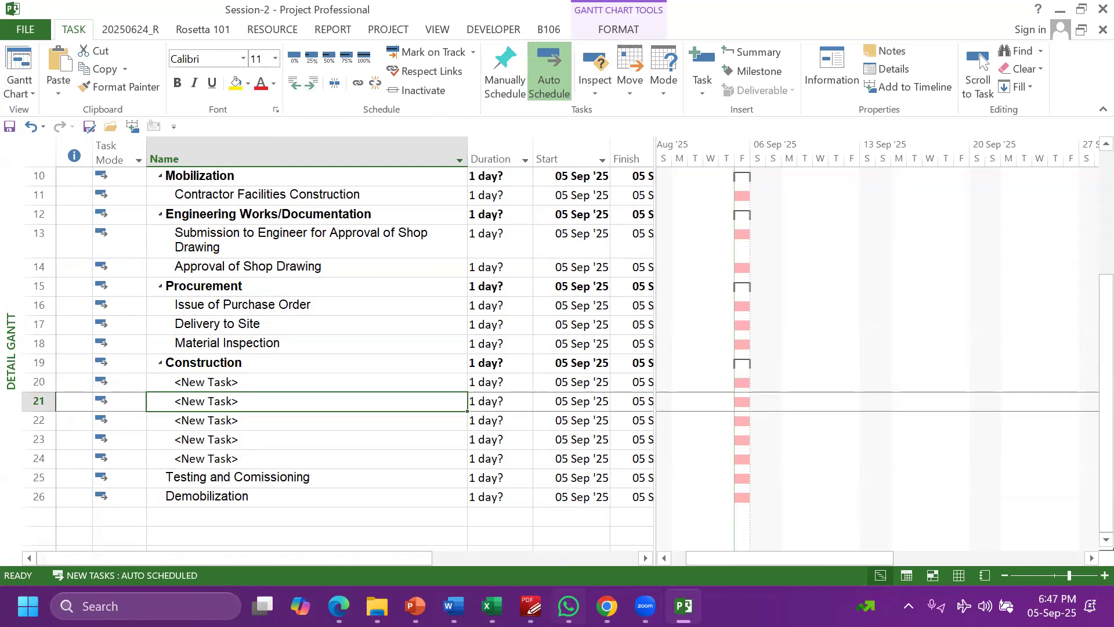
Copy General Works from the Excel sheet into the first new task under Construction
click(491, 606)
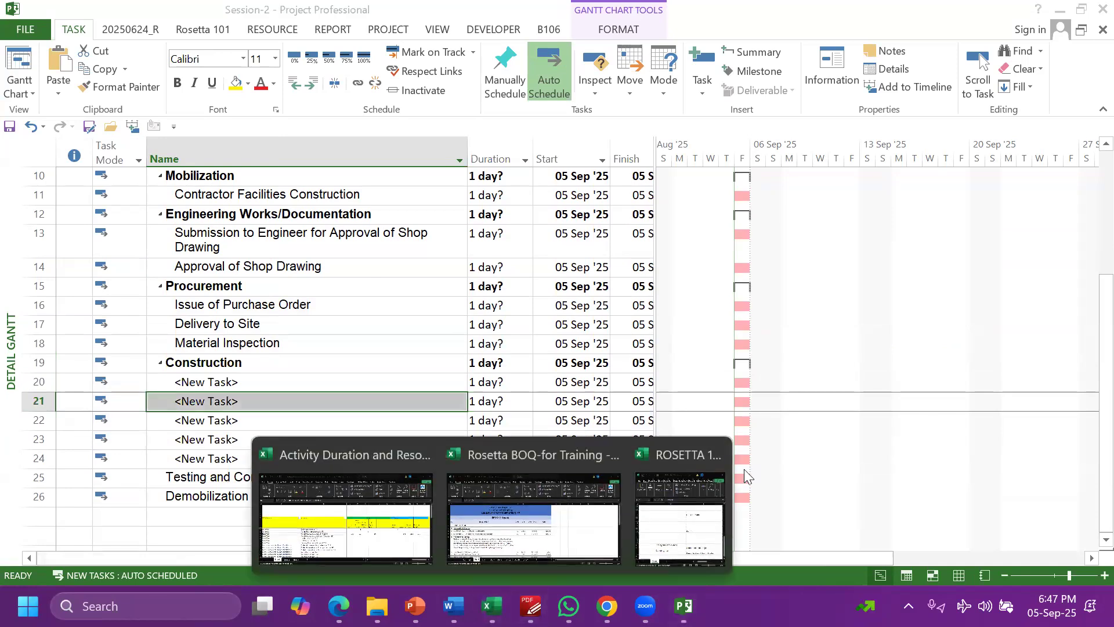
click(654, 560)
scroll(929, 436, down, 2)
scroll(922, 408, up, 7)
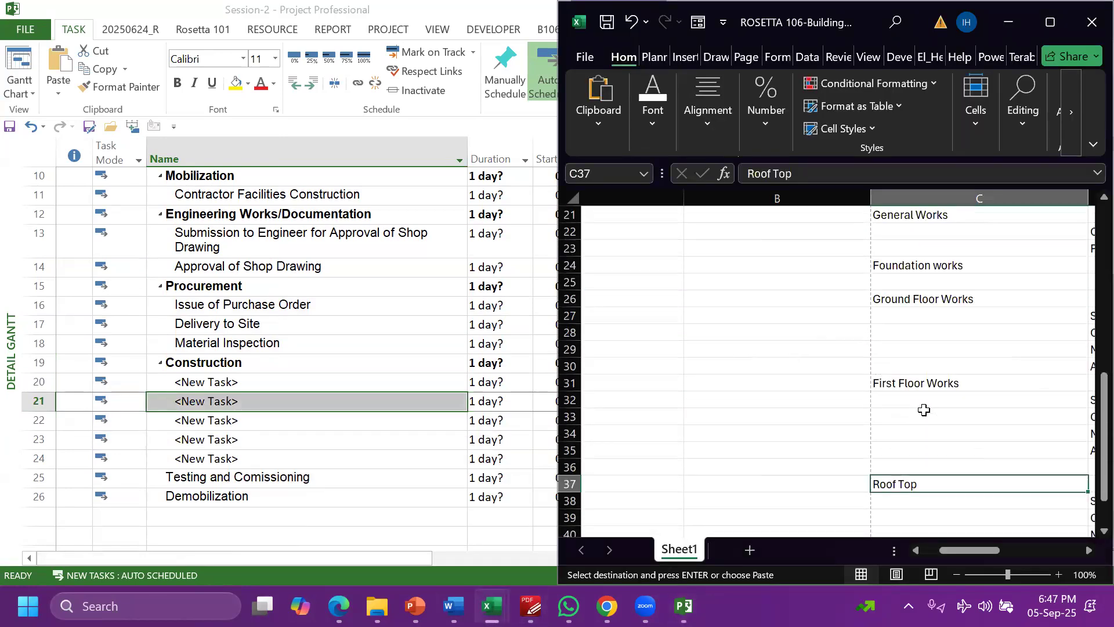
click(923, 319)
click(921, 332)
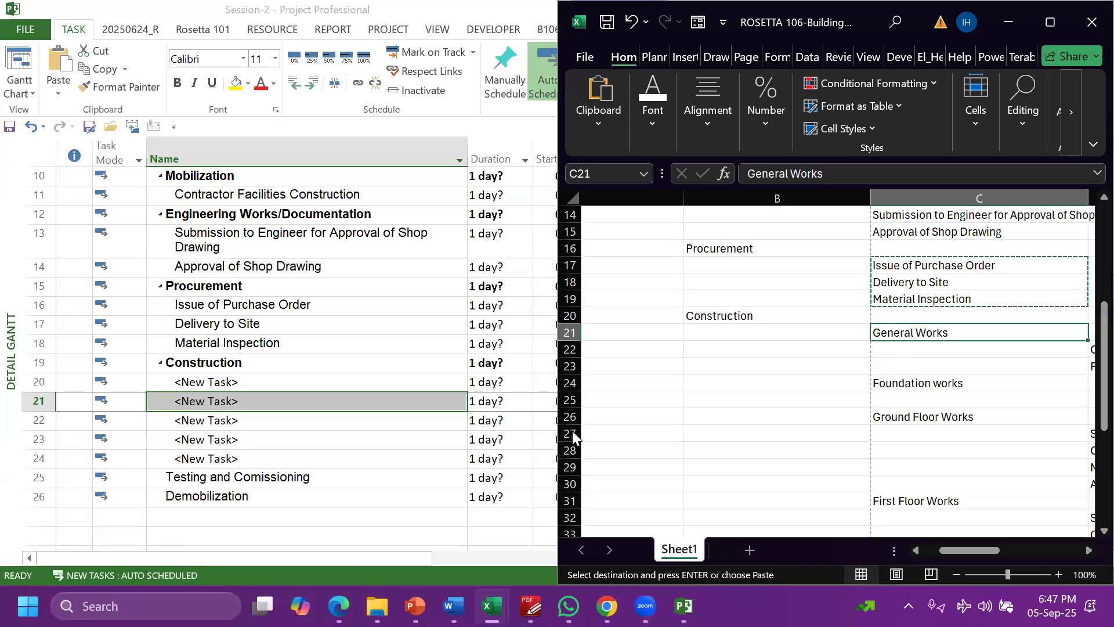
click(337, 387)
key(ctrl+v)
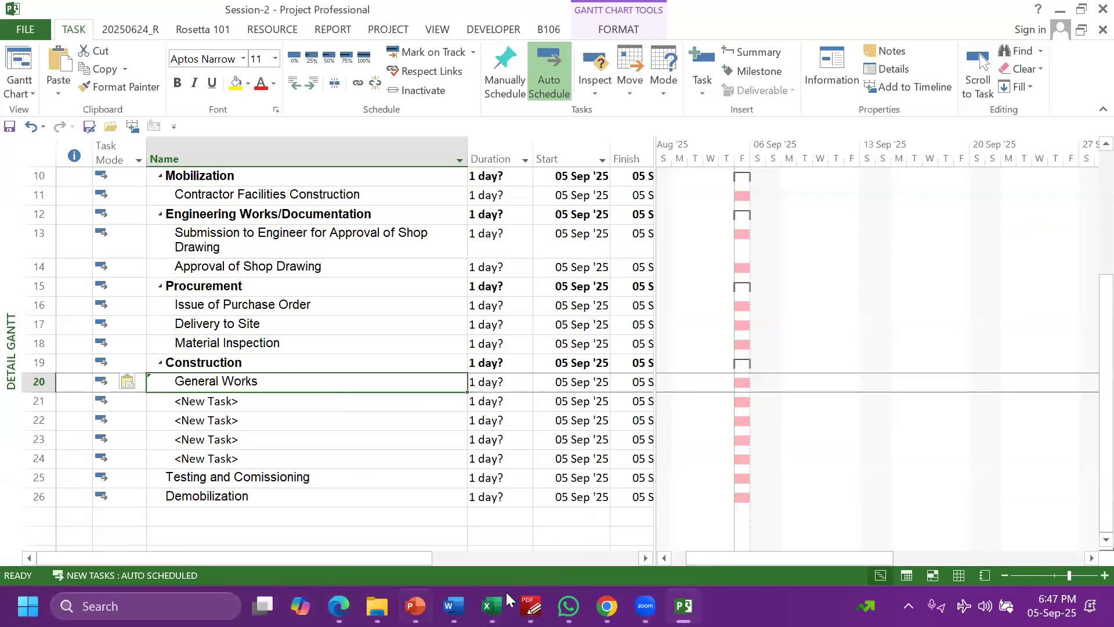
Copy Foundation works from the Excel sheet into the new task below General Works
mouse_move(490, 605)
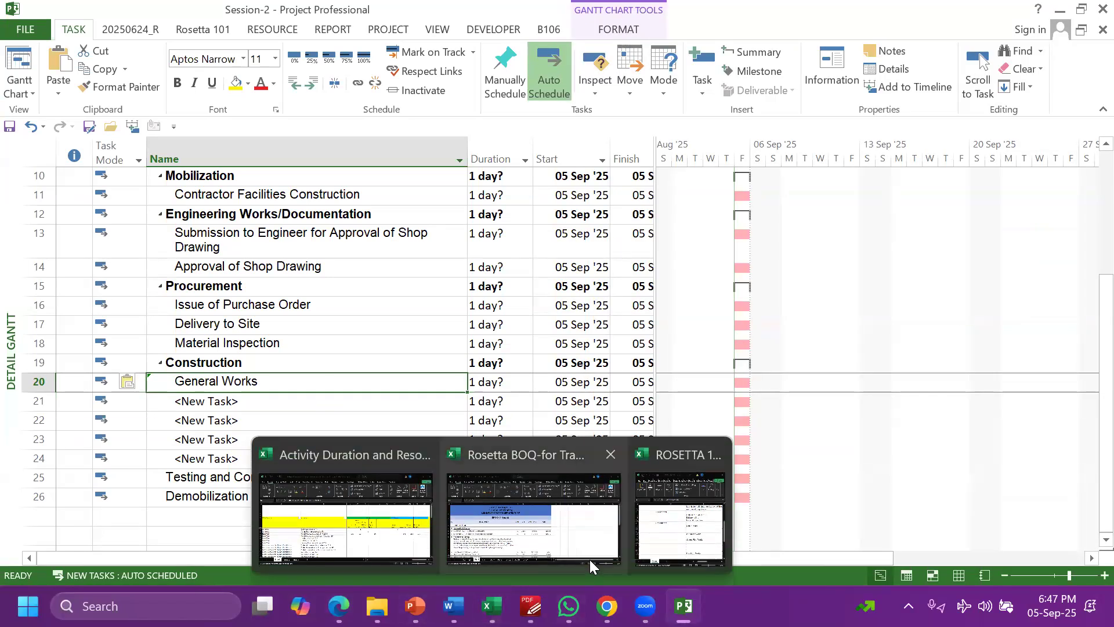
click(676, 516)
key(Down)
key(Down)
key(Down)
key(ctrl+c)
click(367, 418)
click(354, 405)
key(ctrl+v)
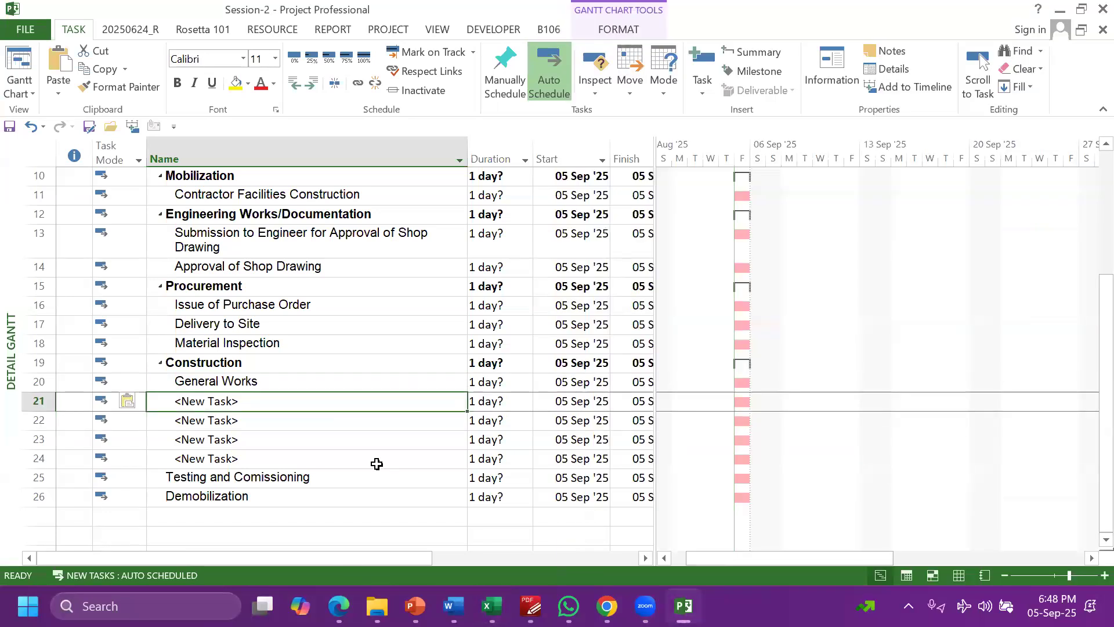
Copy Ground Floor Works from the Excel sheet into the new task below Foundation works
click(491, 606)
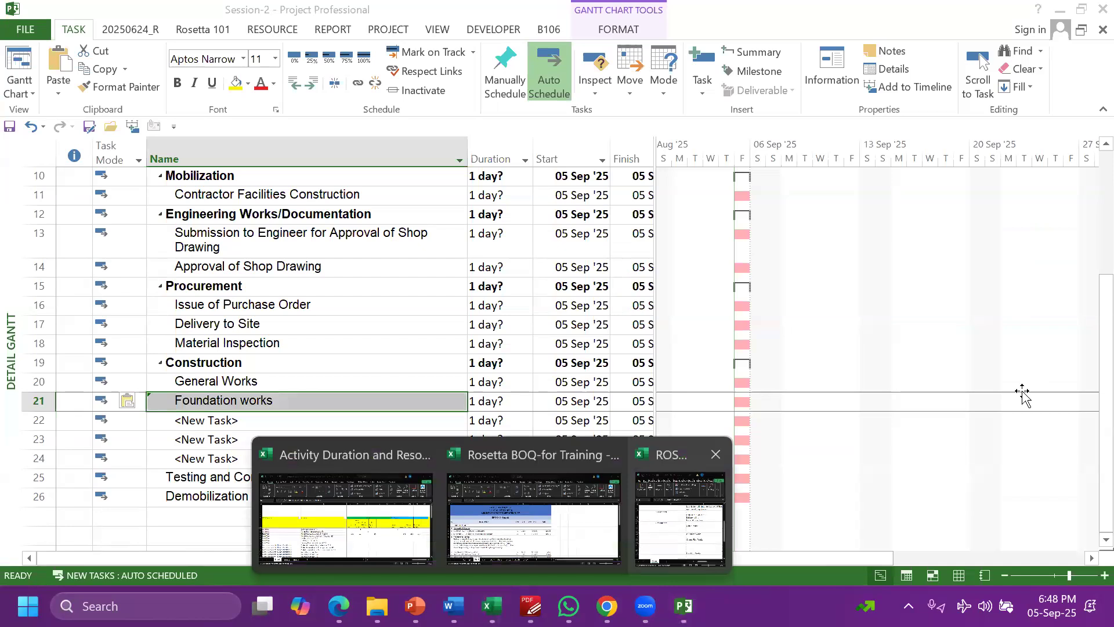
click(983, 413)
key(ctrl+c)
click(260, 443)
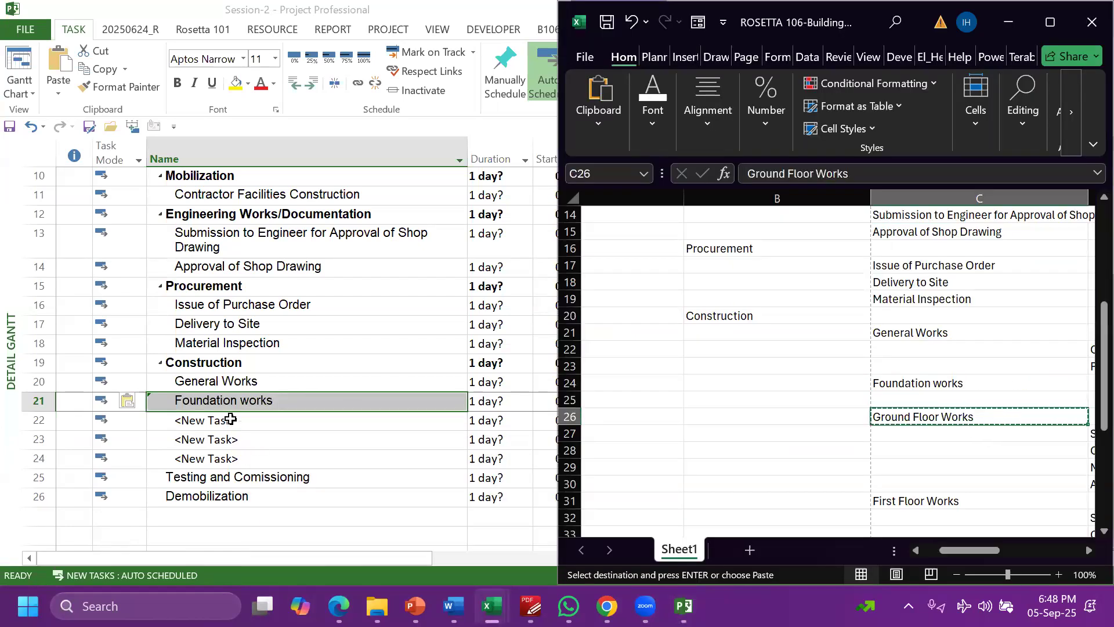
click(231, 419)
key(ctrl+v)
Copy First Floor Works from the Excel sheet into the new task below Ground Floor Works
click(491, 605)
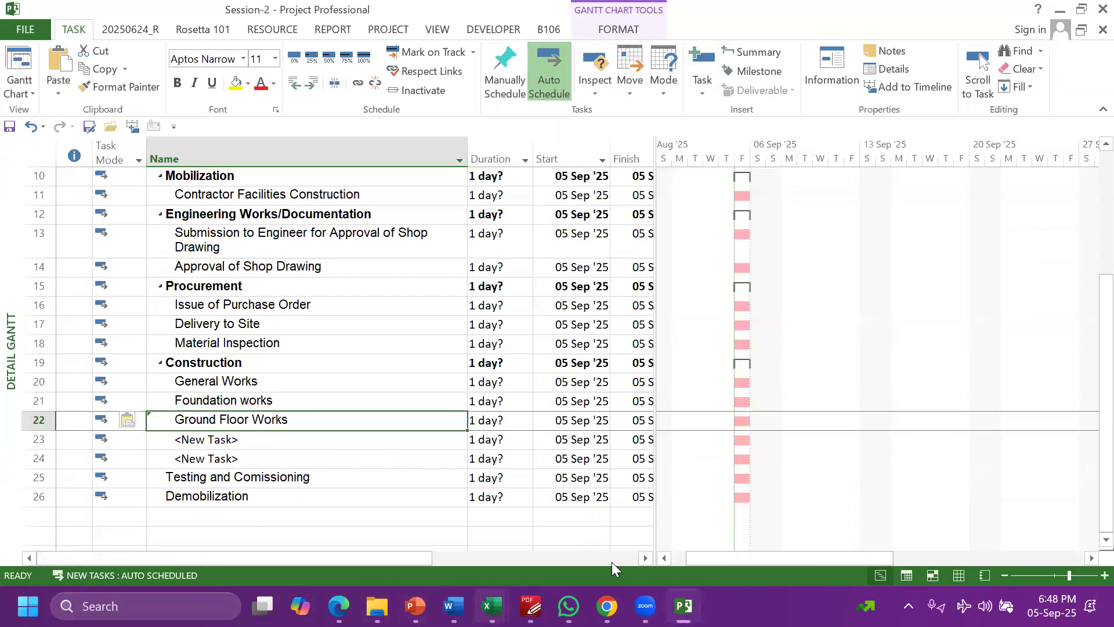
click(676, 525)
scroll(947, 393, down, 2)
click(941, 386)
key(ctrl+c)
click(219, 442)
click(219, 443)
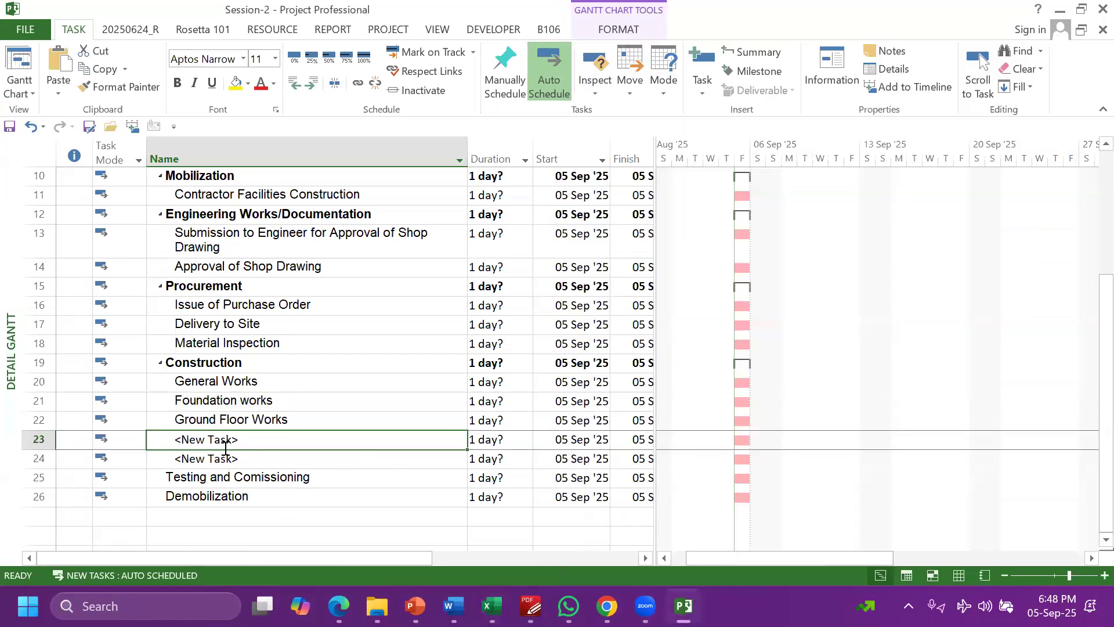
key(ctrl+v)
Copy Roof Top from the Excel sheet into the last new task under Construction
click(492, 606)
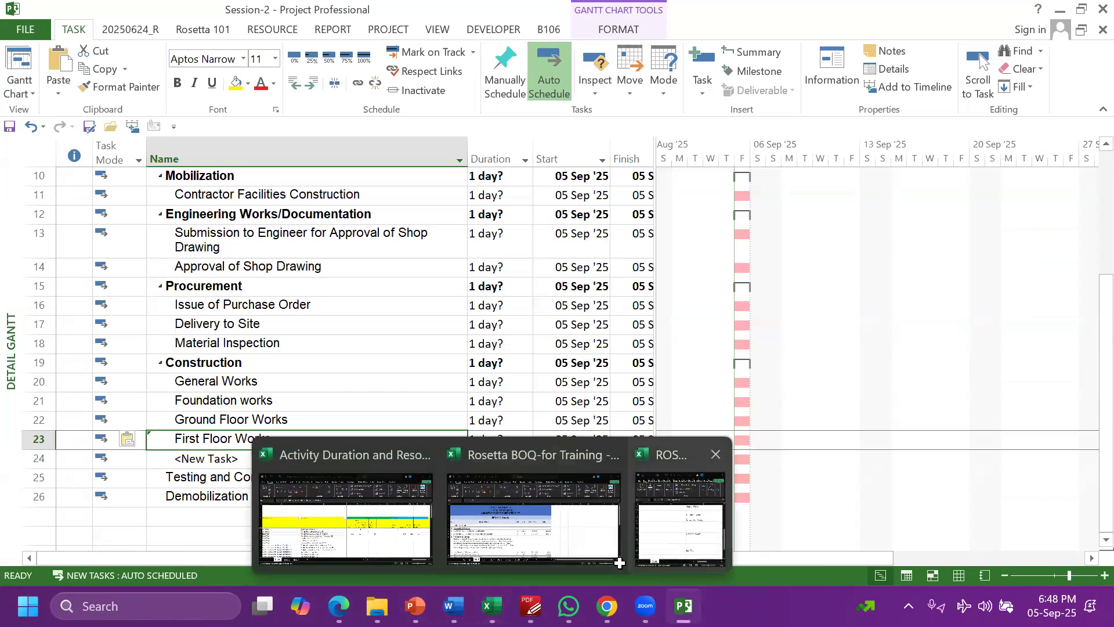
click(676, 522)
scroll(910, 458, down, 2)
click(911, 365)
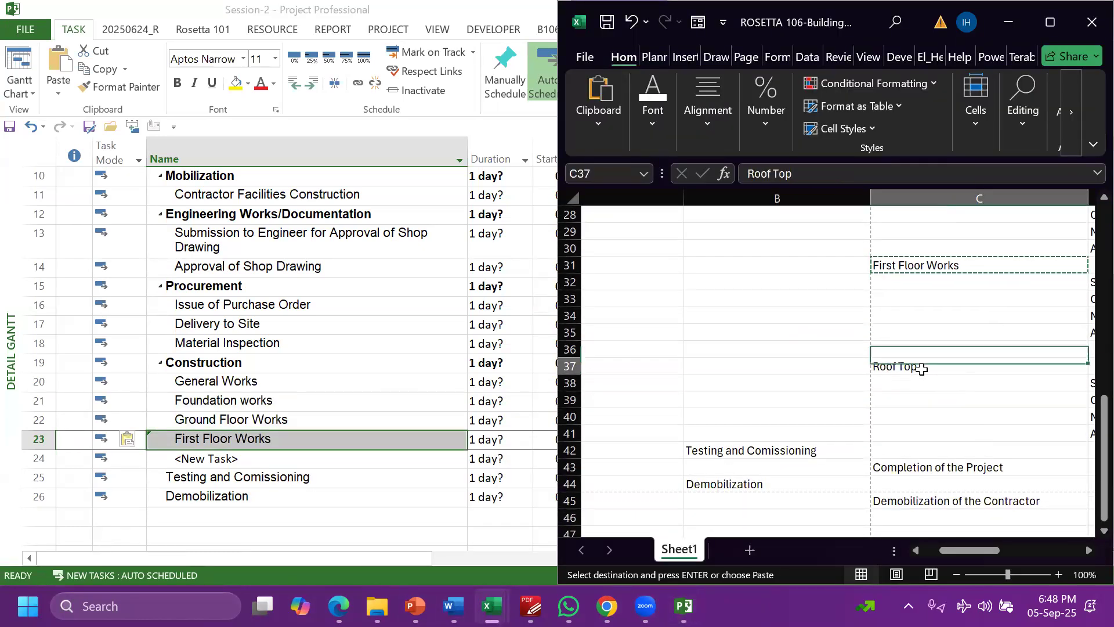
key(ctrl+c)
click(243, 462)
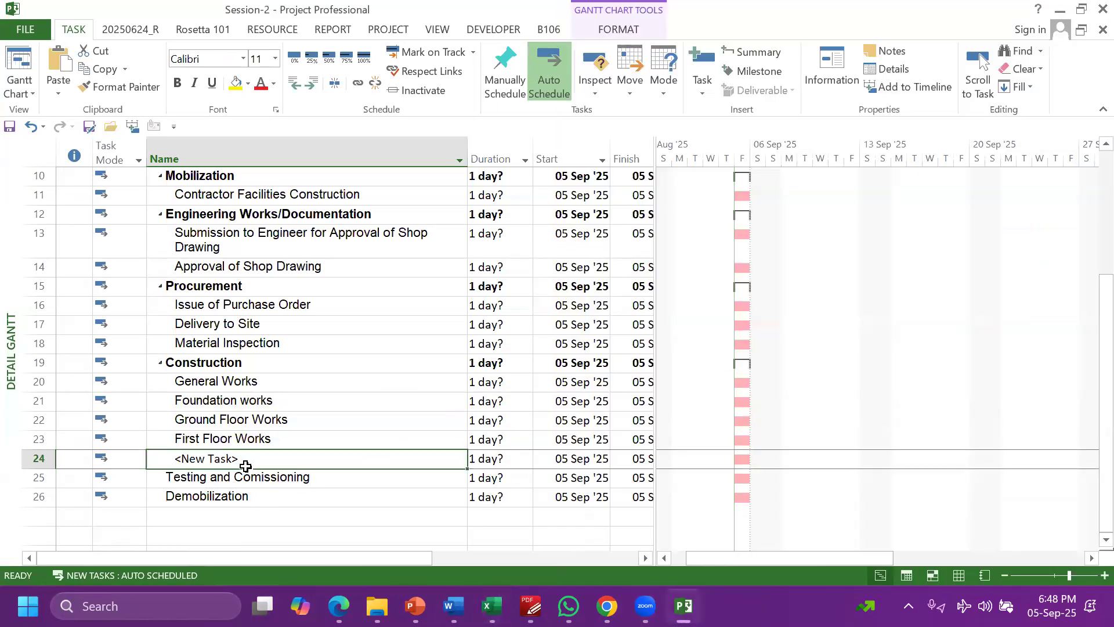
key(ctrl+v)
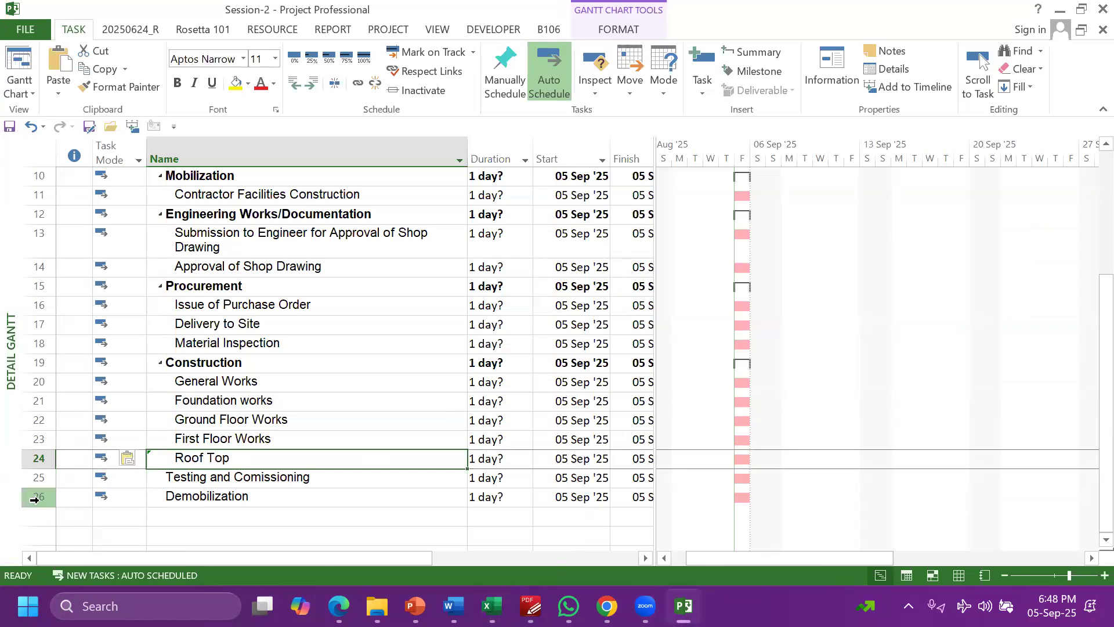
Insert one new task between Testing and Comissioning and Demobilization
click(36, 497)
right_click(37, 499)
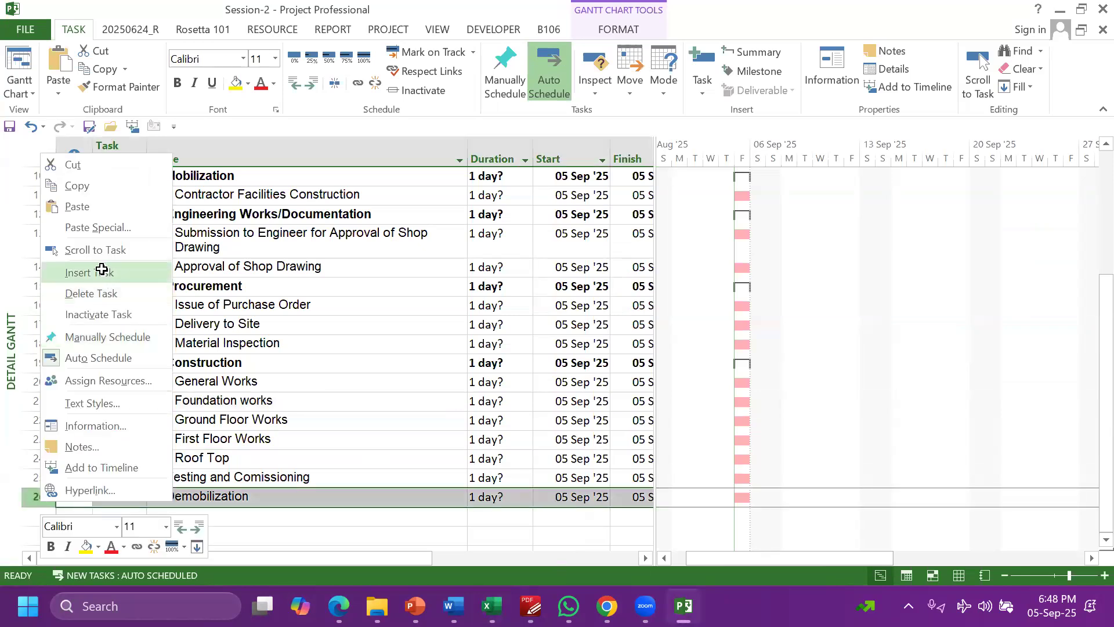
click(102, 272)
scroll(137, 460, down, 1)
right_click(37, 489)
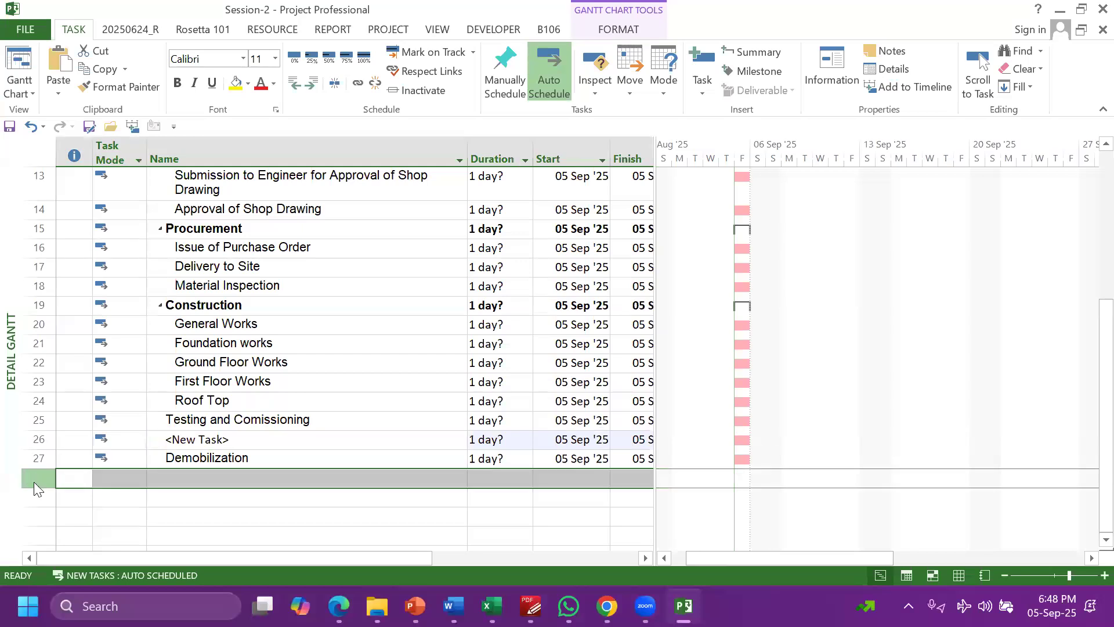
click(304, 492)
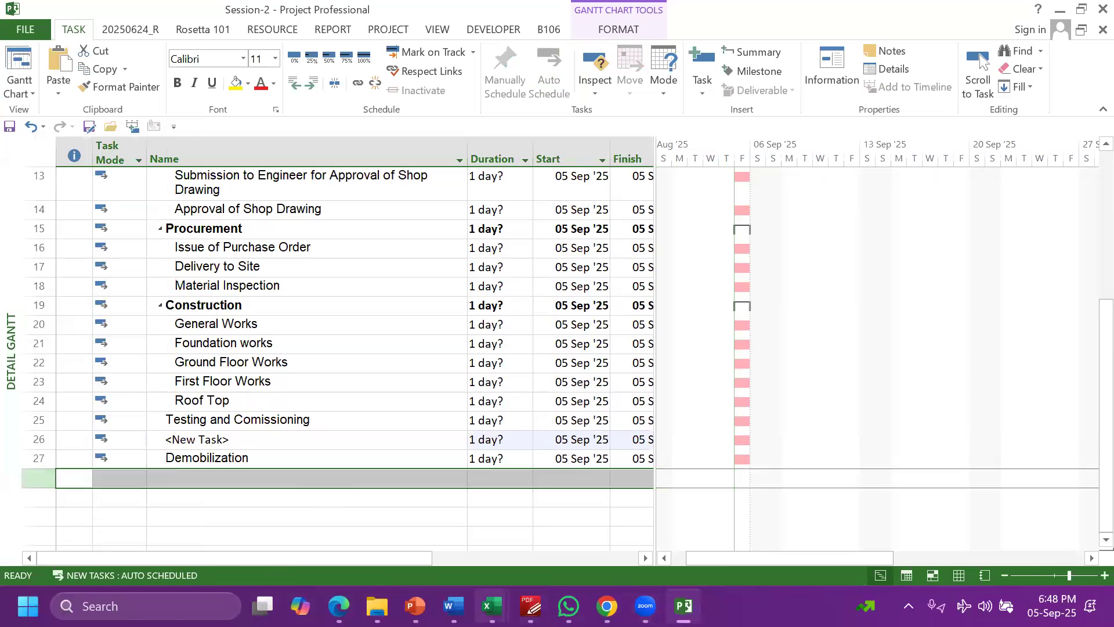
Copy Completion of the Project from the Excel sheet into the new task below Testing and Comissioning and indent it one level
mouse_move(491, 606)
click(731, 473)
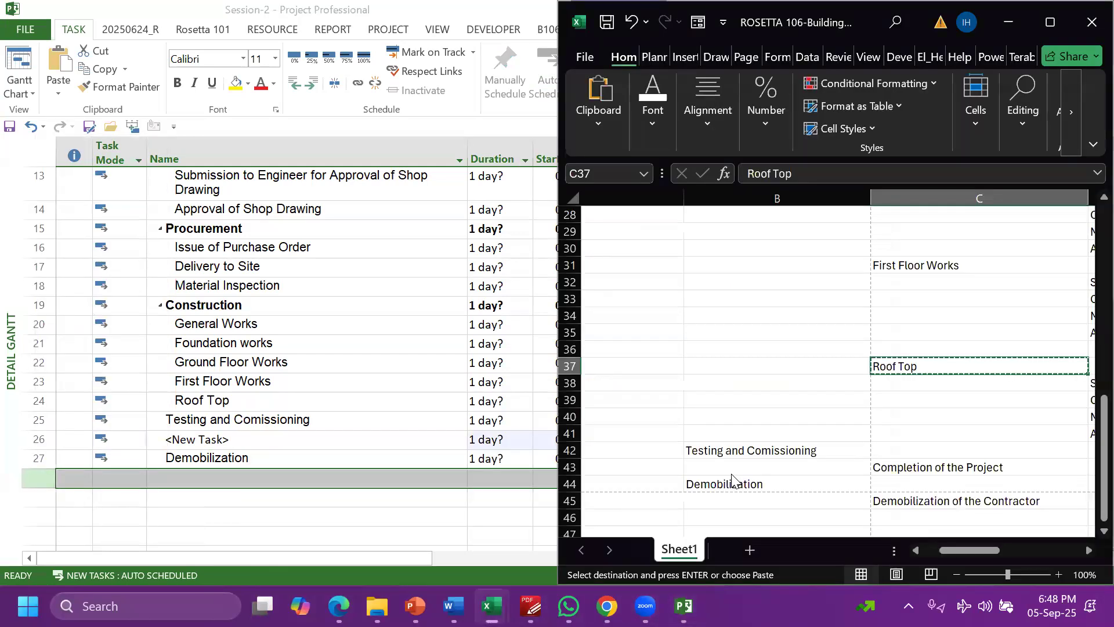
click(913, 452)
click(907, 467)
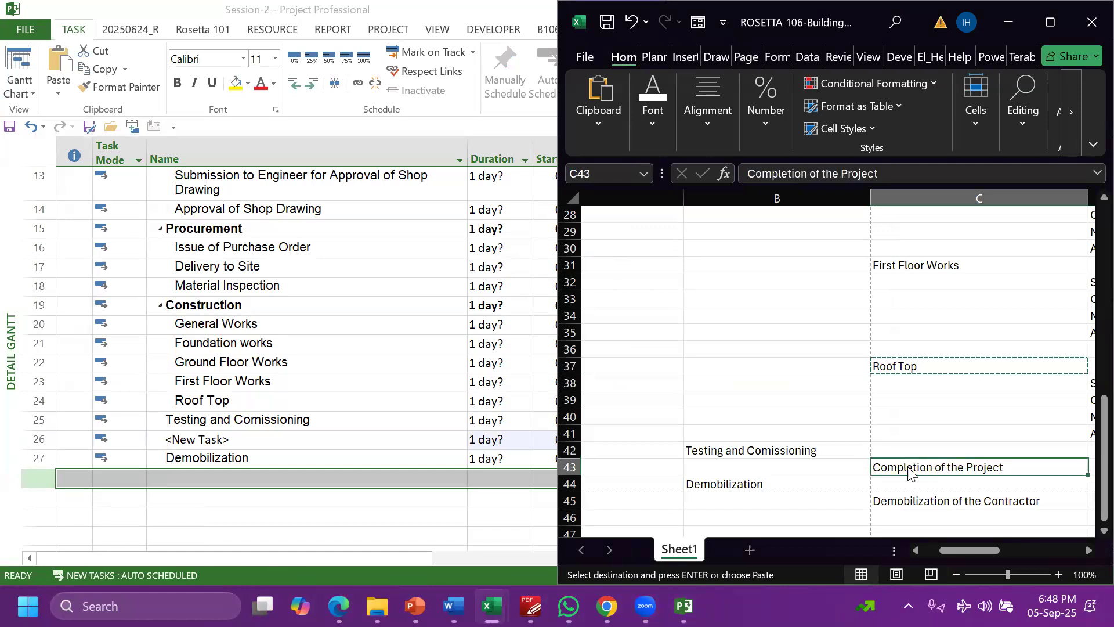
key(ctrl+c)
click(232, 442)
key(ctrl+v)
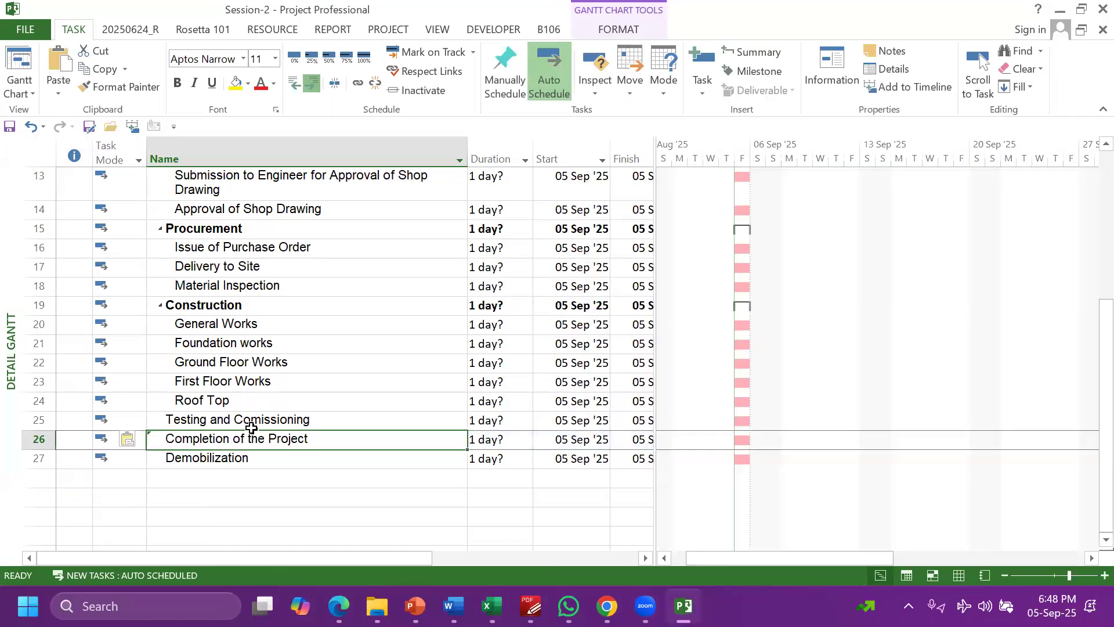
key(alt+shift+Right)
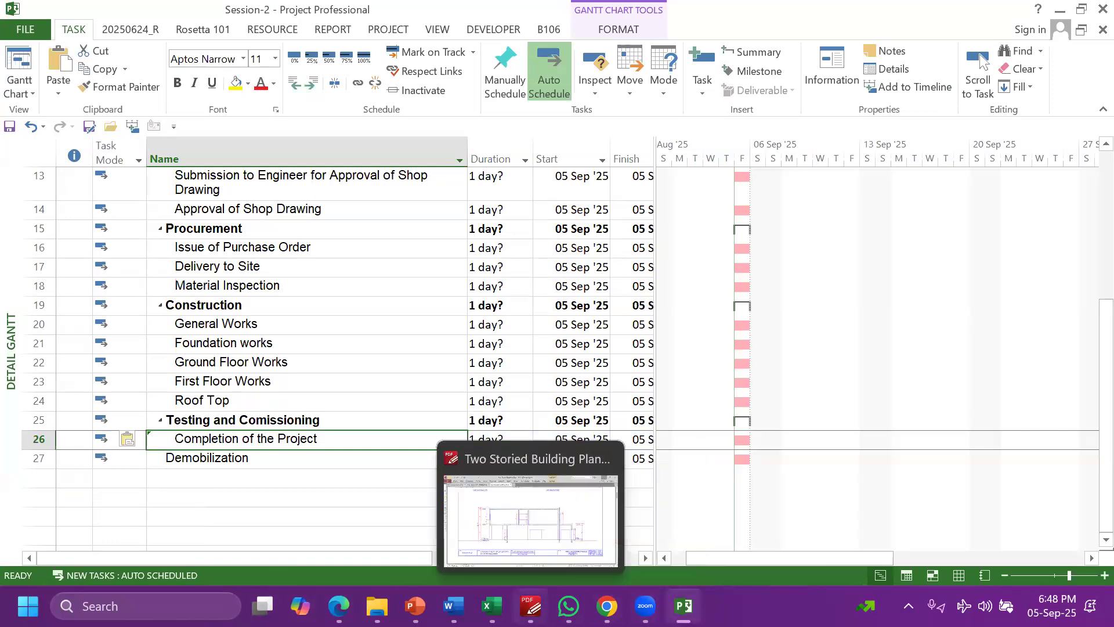
Copy Demobilization of the Contractor from the Excel sheet into the empty row below Demobilization and indent it one level
mouse_move(491, 606)
key(Down)
key(Down)
key(ctrl+c)
click(264, 481)
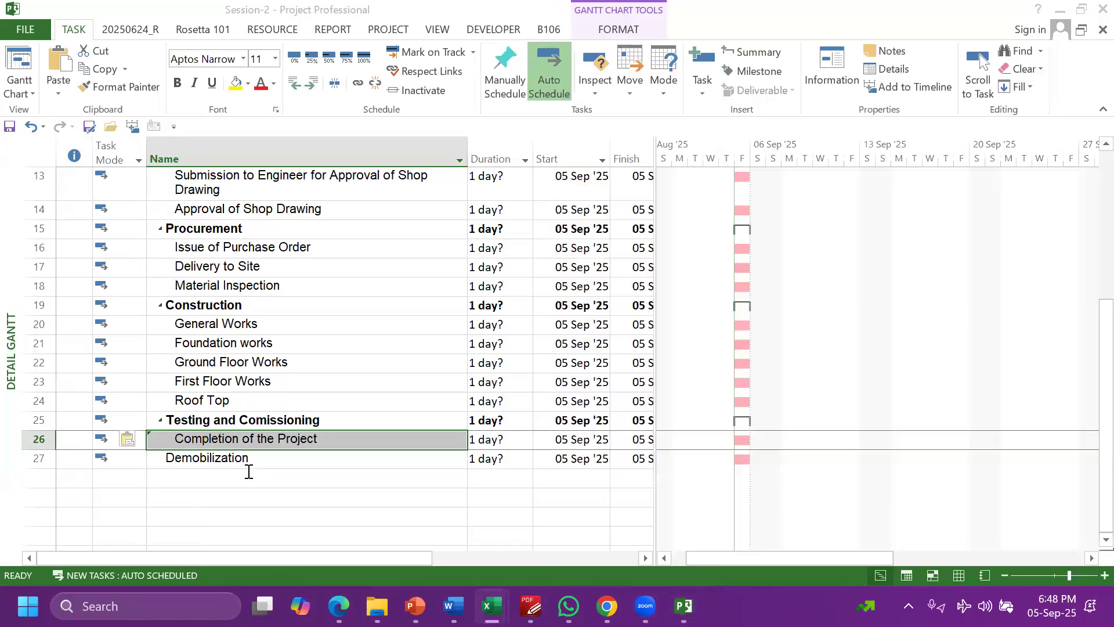
key(ctrl+v)
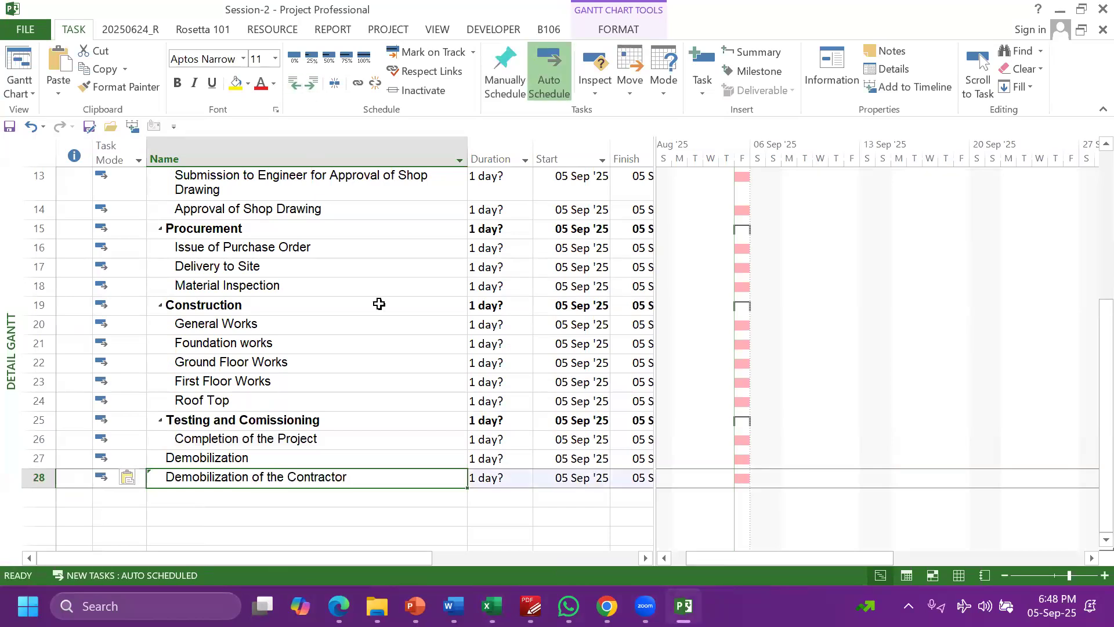
click(311, 83)
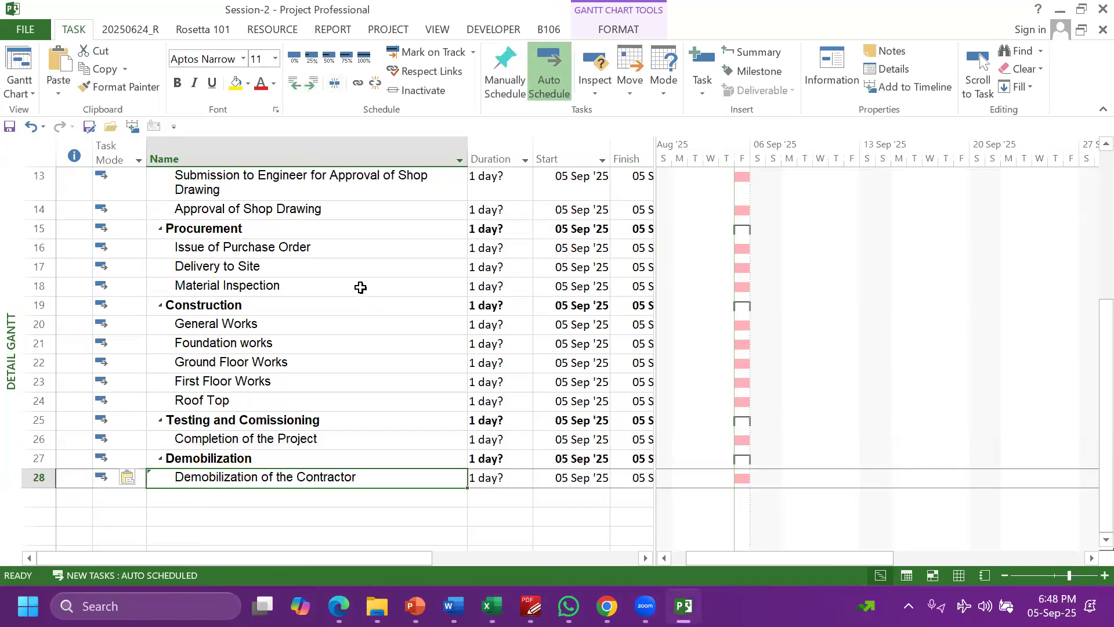
Check the Level 4 items under General Works in the Excel sheet and insert two new tasks below General Works in Project
click(366, 286)
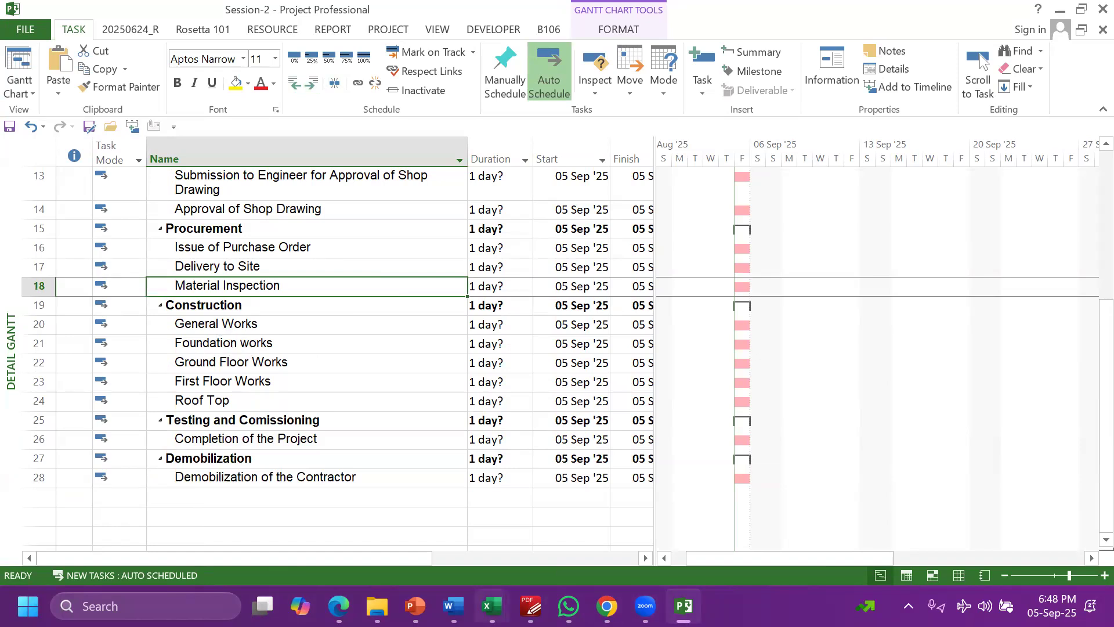
mouse_move(491, 605)
click(685, 505)
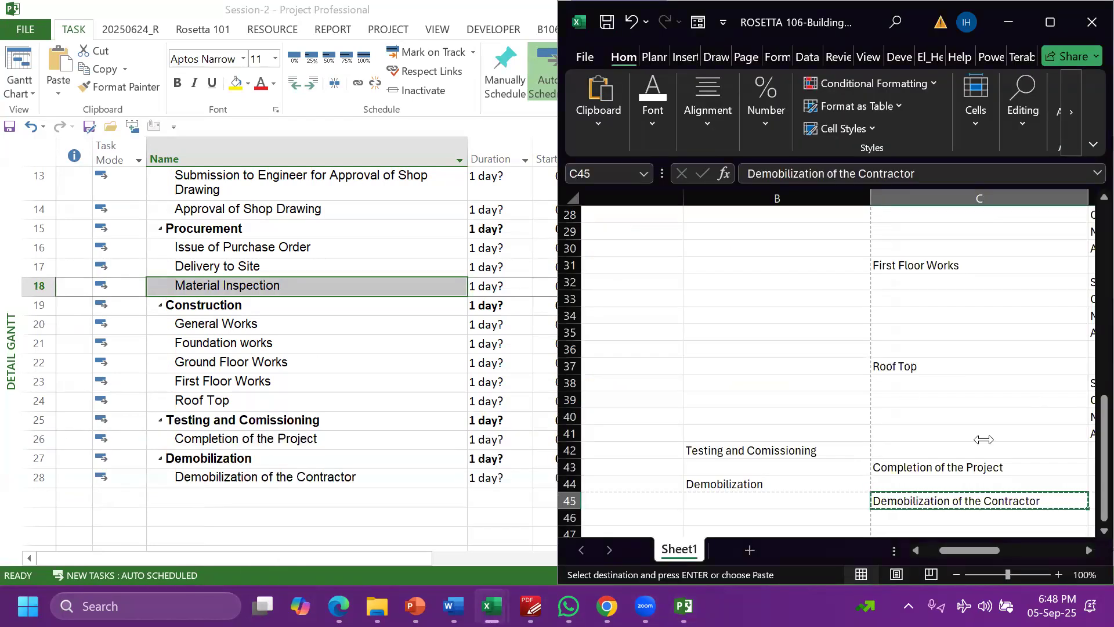
scroll(983, 440, up, 3)
scroll(984, 439, right, 3)
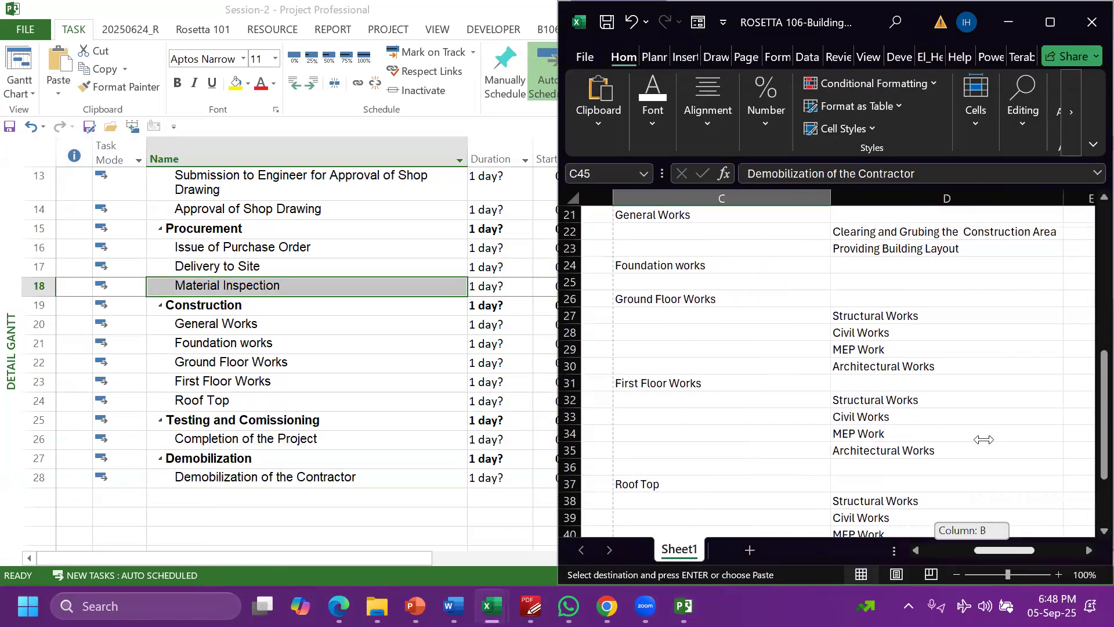
scroll(797, 390, up, 3)
drag(168, 355, 36, 366)
right_click(142, 365)
click(185, 139)
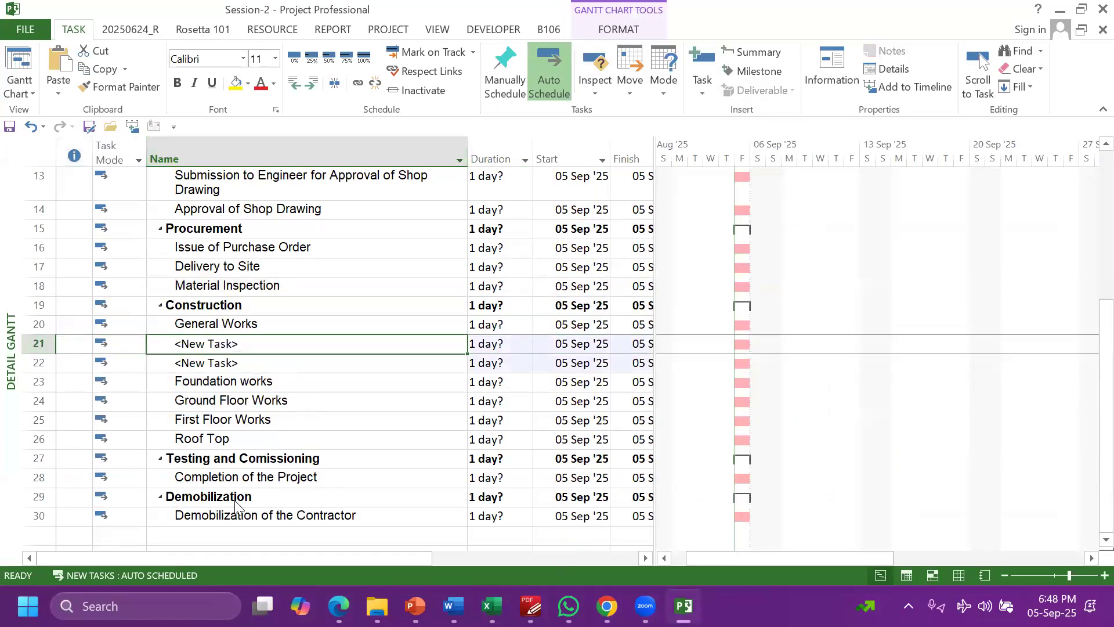
Copy Clearing and Grubing the Construction Area and Providing Building Layout from Excel into the two new tasks and indent them under General Works
mouse_move(491, 605)
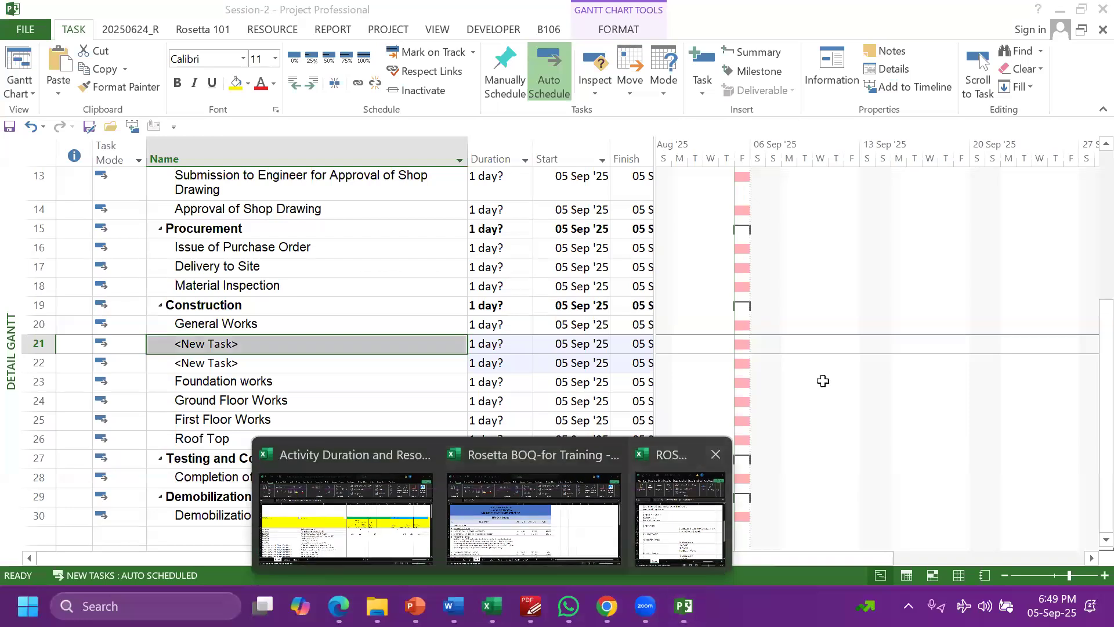
click(679, 508)
drag(841, 349, 841, 366)
key(ctrl+c)
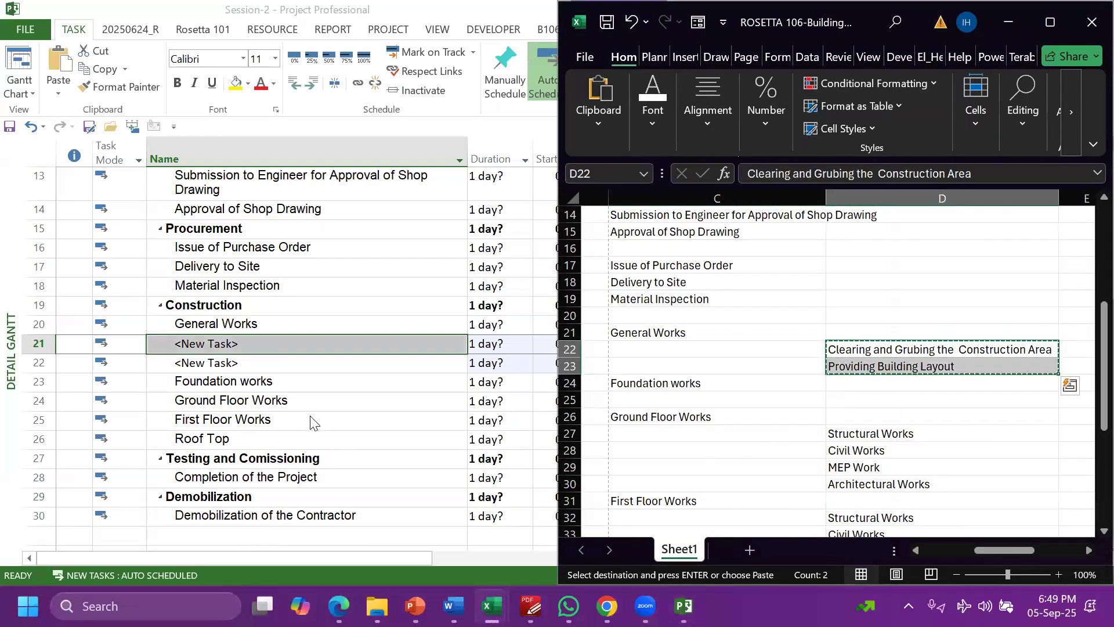
click(250, 345)
key(ctrl+v)
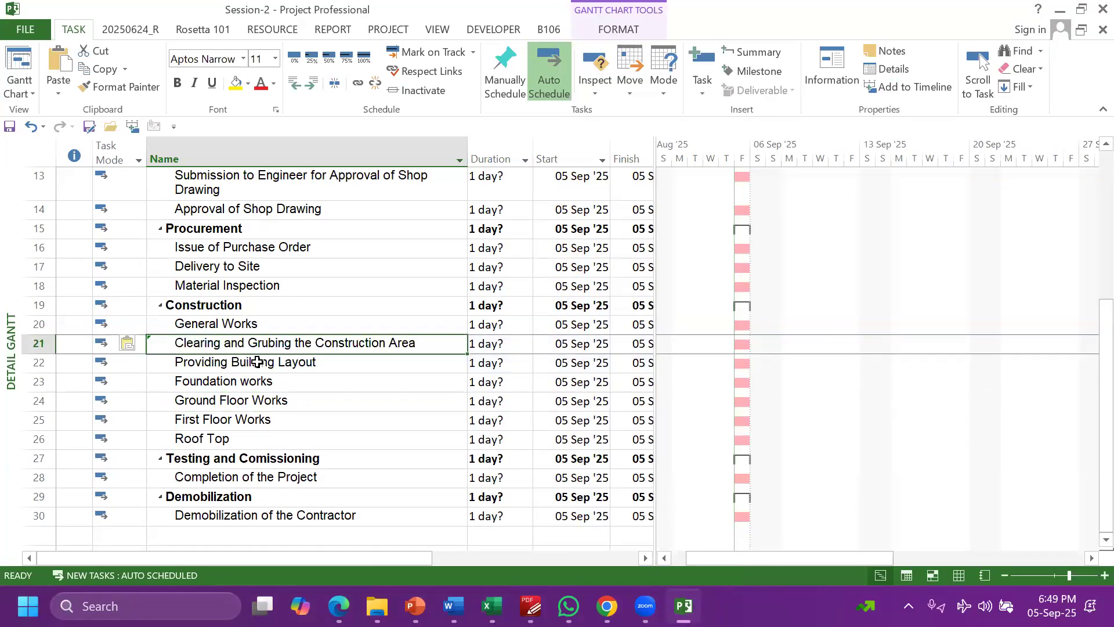
shift+click(257, 363)
click(312, 83)
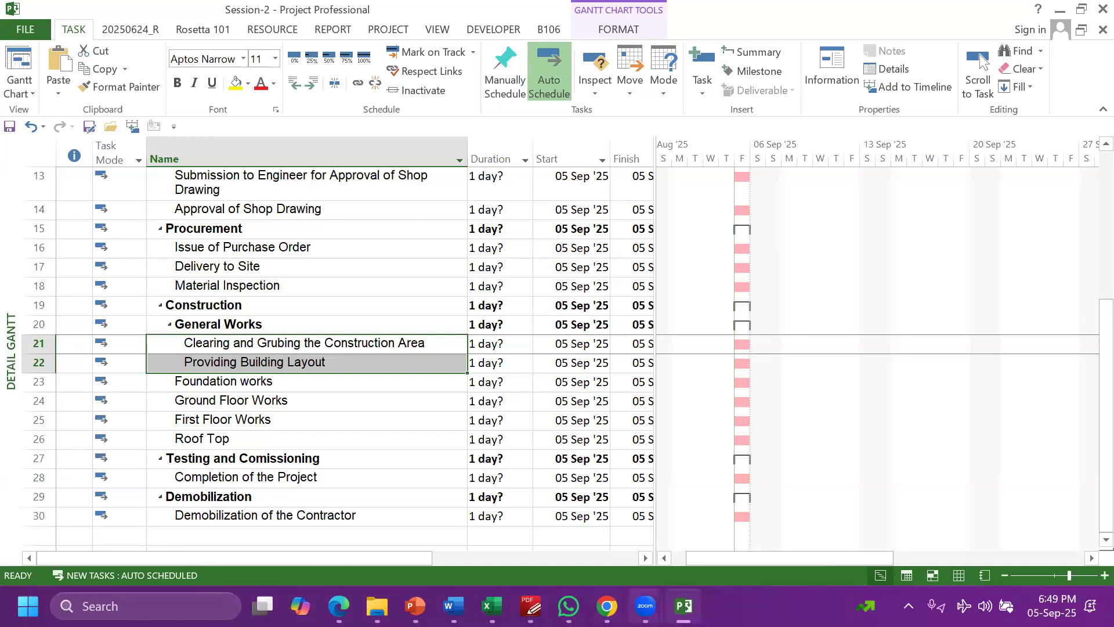
Check the Ground Floor Works items in the Excel sheet and insert four new tasks directly below Foundation works in Project
click(492, 606)
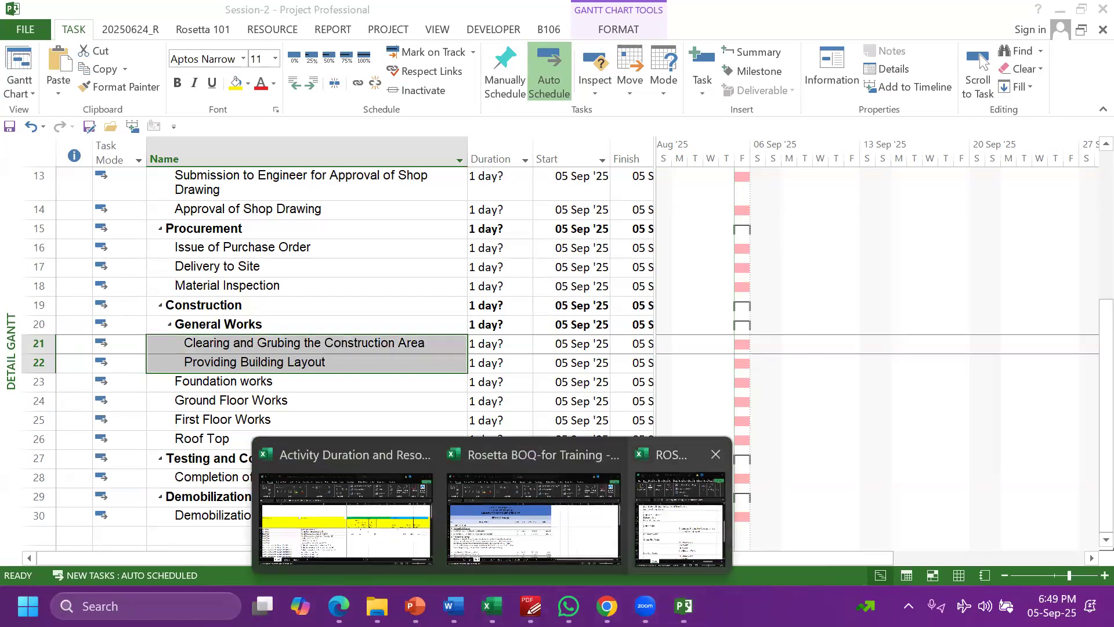
click(678, 516)
scroll(867, 459, down, 3)
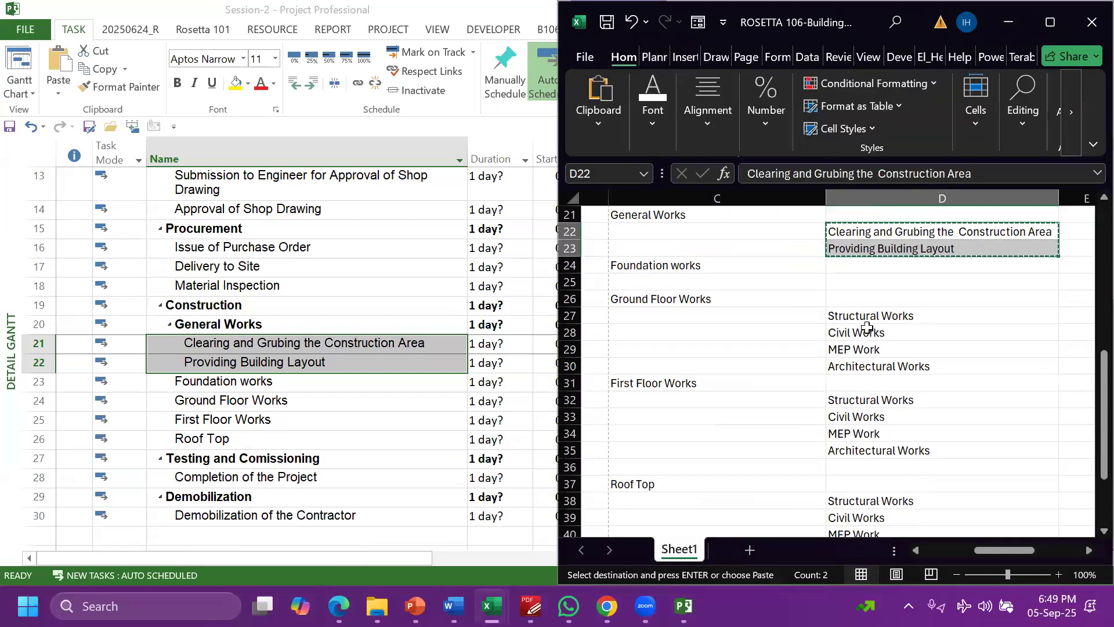
drag(841, 316, 858, 366)
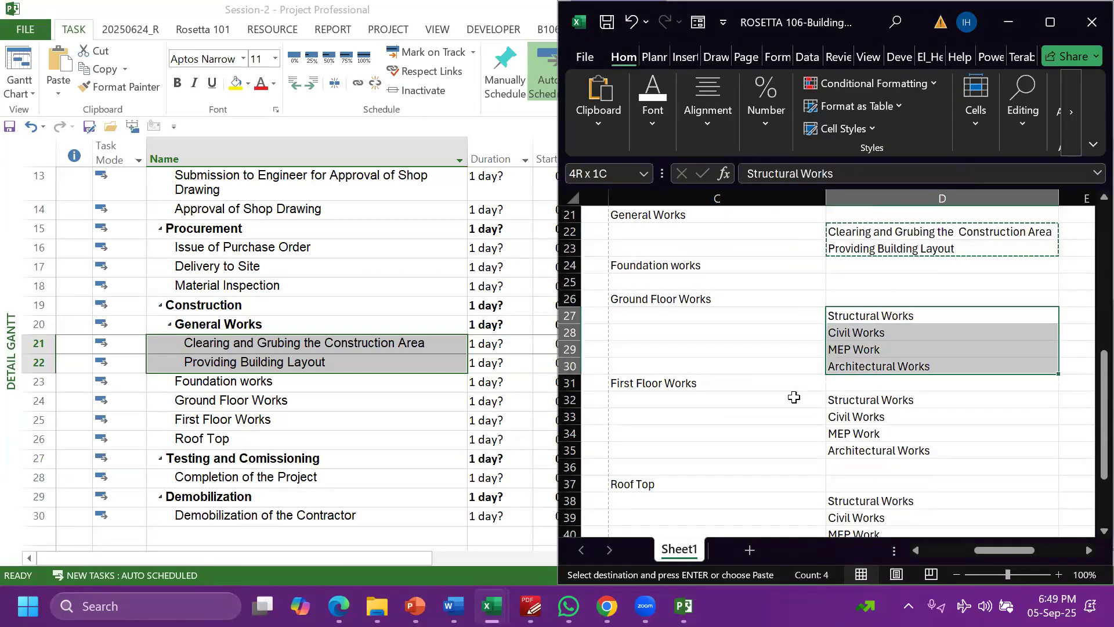
click(292, 402)
drag(26, 401, 39, 461)
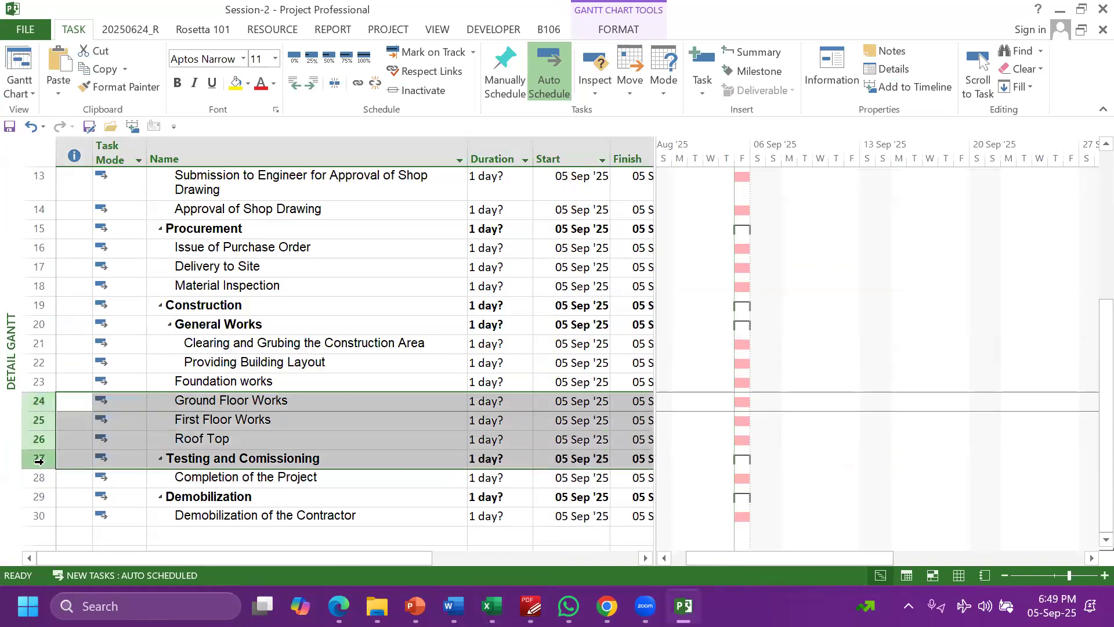
right_click(220, 406)
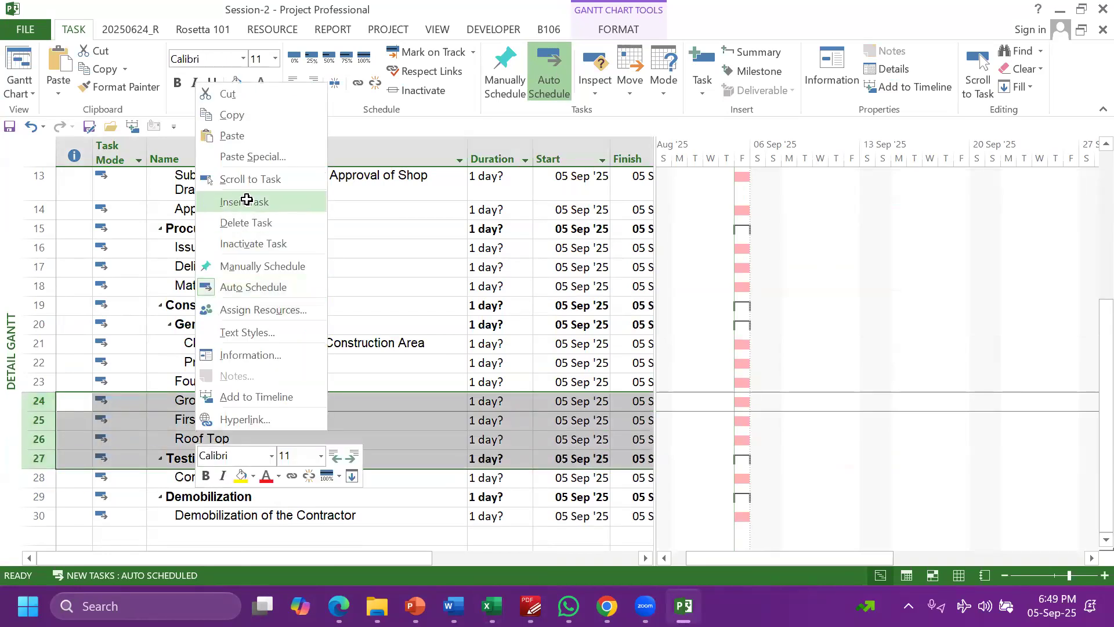
click(247, 200)
Copy Structural Works, Civil Works, MEP Work and Architectural Works from Excel into the four new tasks and indent them under Foundation works
mouse_move(490, 606)
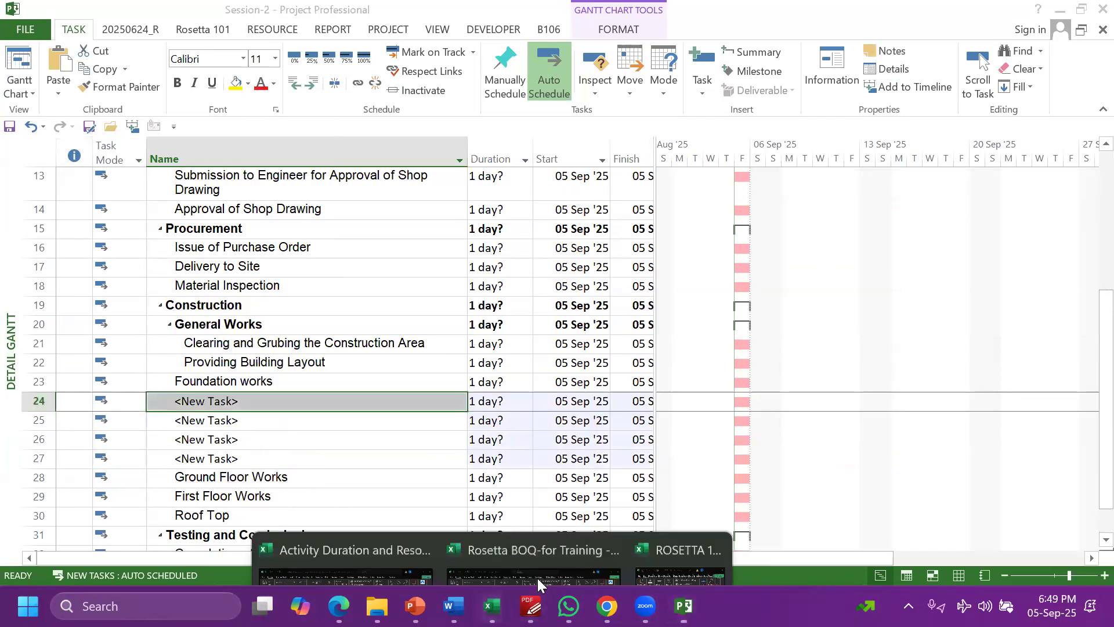
click(679, 510)
drag(900, 400, 897, 450)
key(ctrl+c)
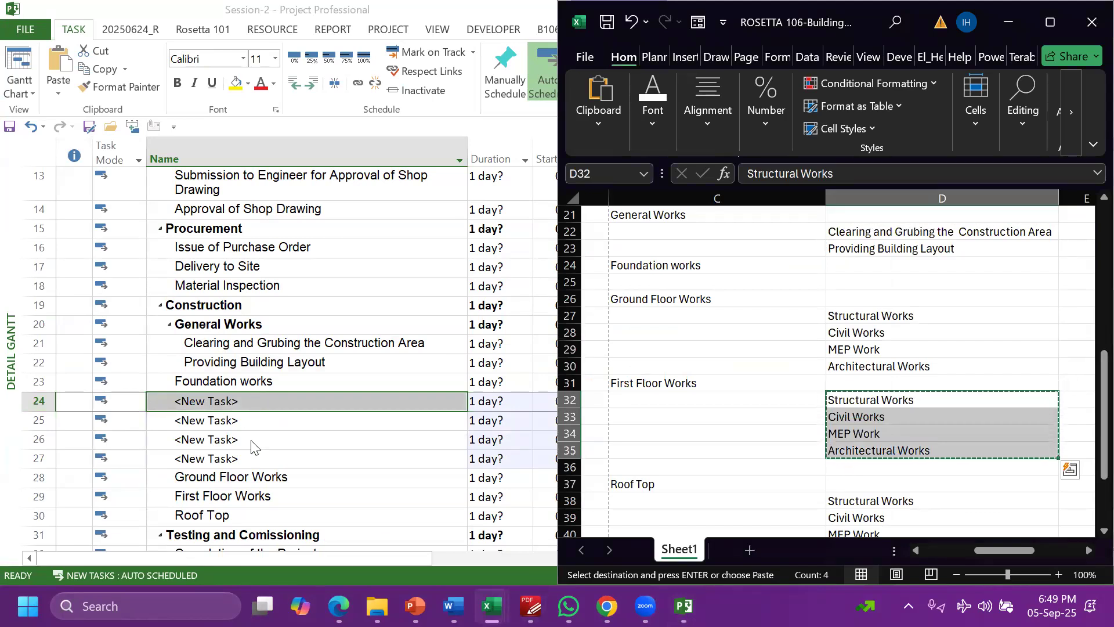
key(ctrl+v)
click(271, 457)
click(236, 400)
key(ctrl+v)
shift+click(241, 458)
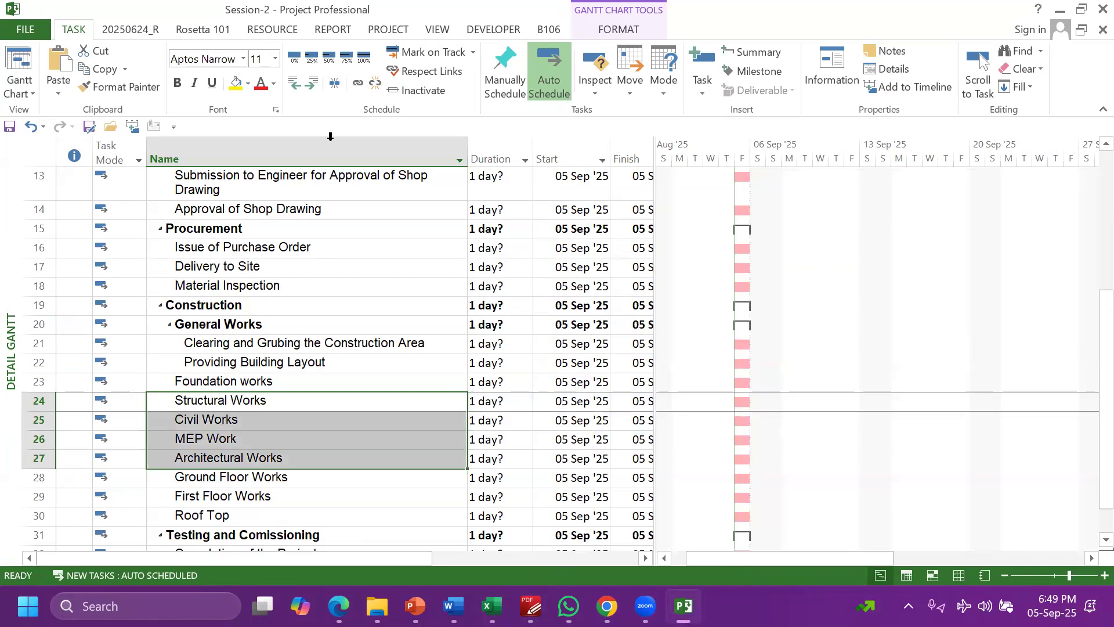
key(alt+shift+Right)
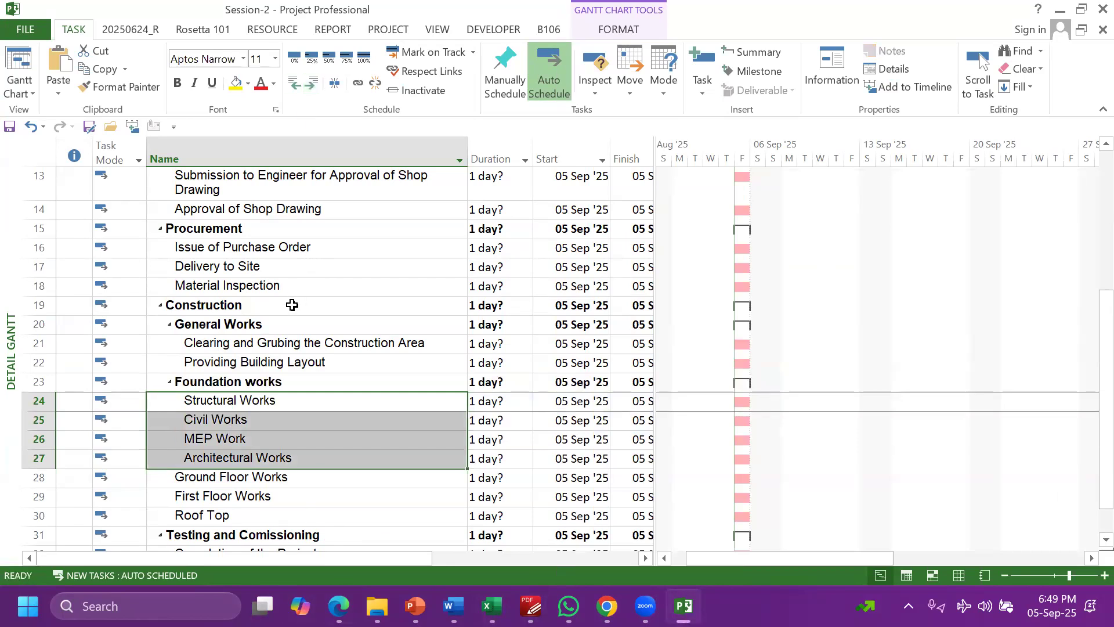
Review the Level 4 items listed under Ground Floor Works, First Floor Works and Roof Top in the Excel sheet
scroll(291, 304, down, 1)
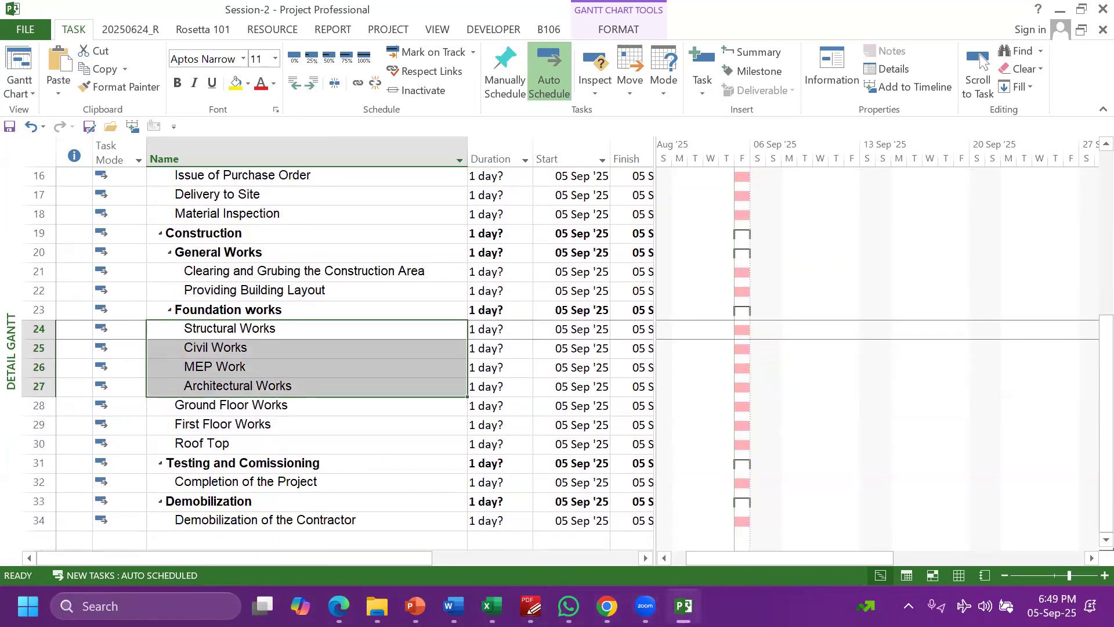
click(491, 606)
click(679, 518)
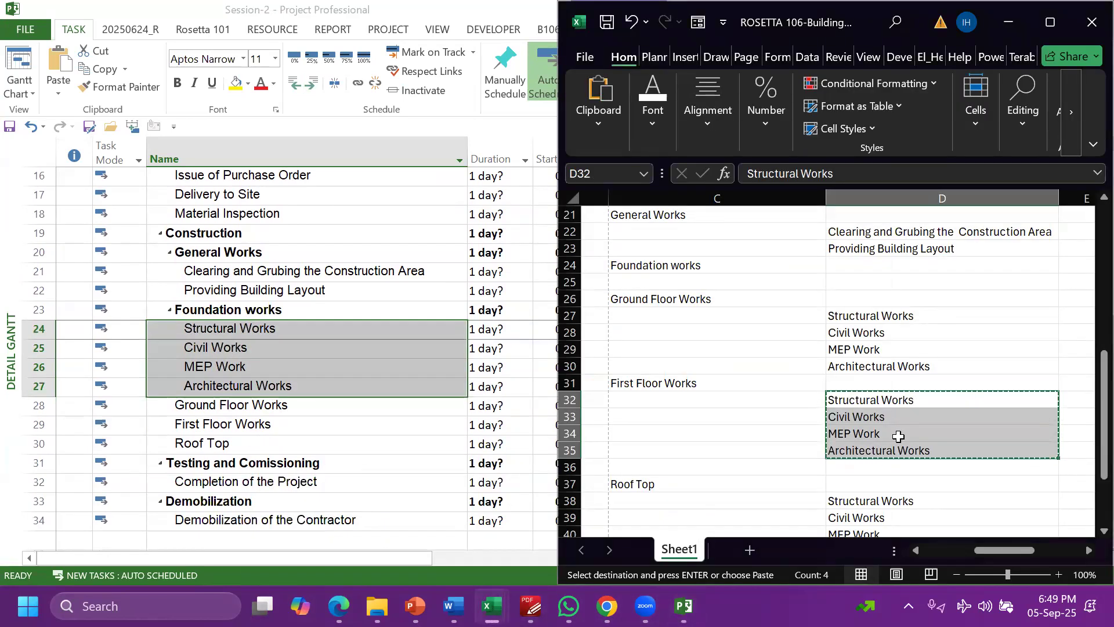
scroll(882, 383, down, 2)
scroll(874, 416, down, 2)
scroll(874, 415, up, 5)
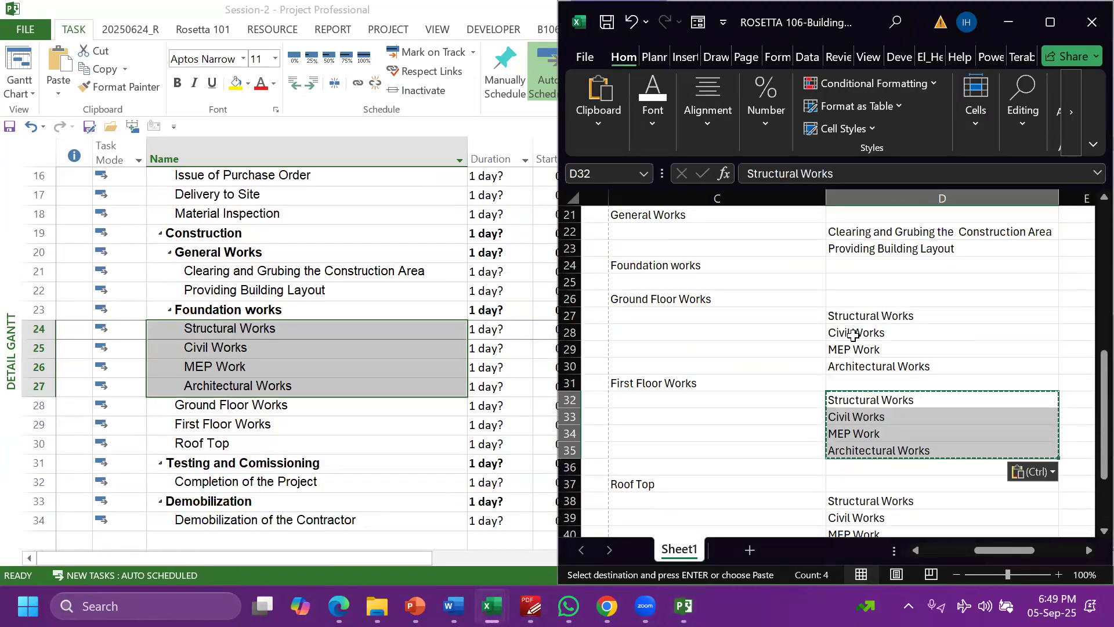
scroll(866, 376, down, 2)
scroll(858, 348, down, 2)
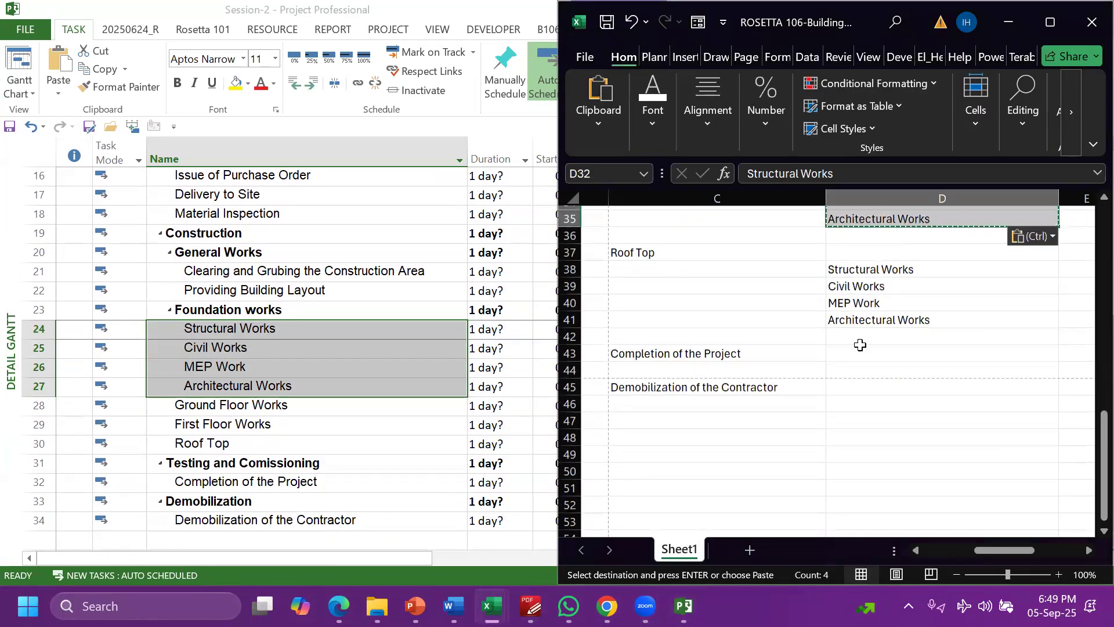
scroll(851, 330, up, 2)
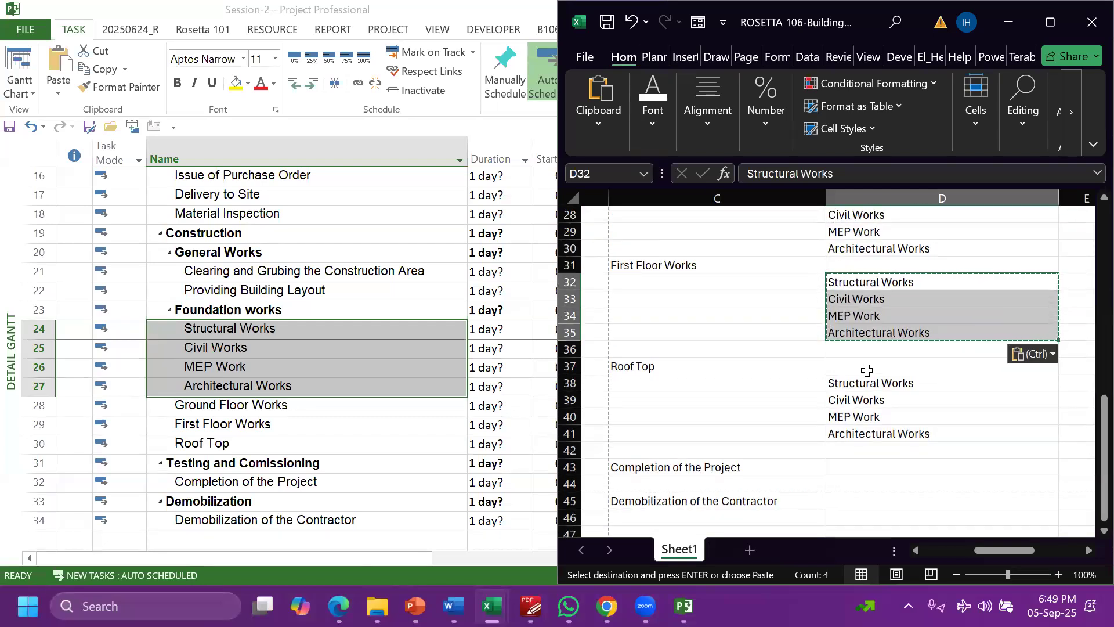
Copy the four task rows under Foundation works, Structural Works to Architectural Works, and paste them between Ground Floor Works and First Floor Works
click(329, 371)
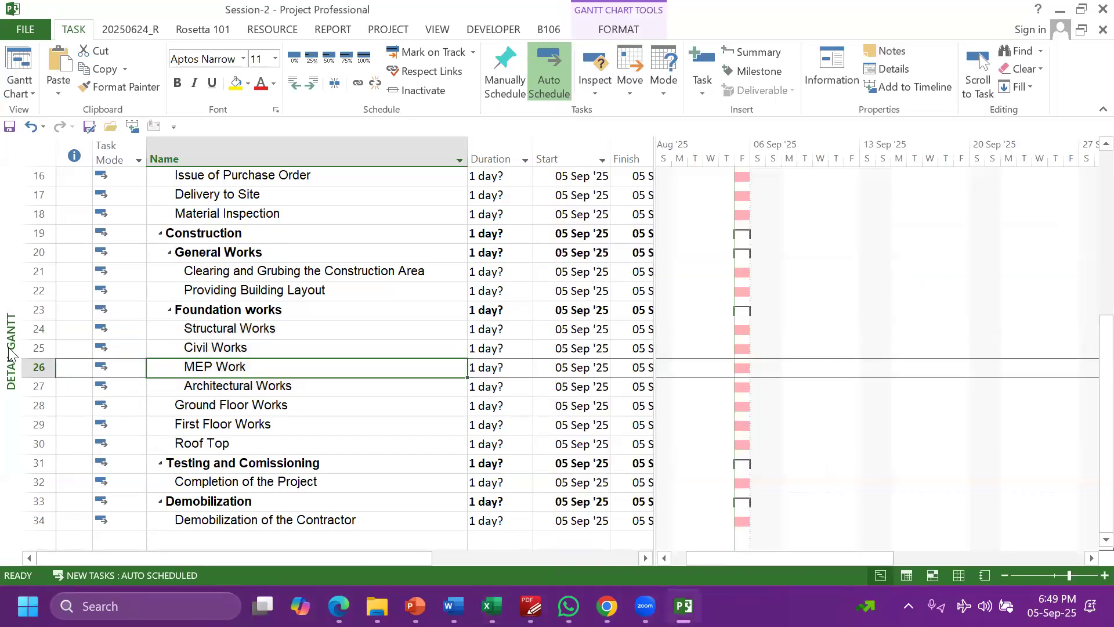
click(31, 328)
drag(31, 328, 39, 389)
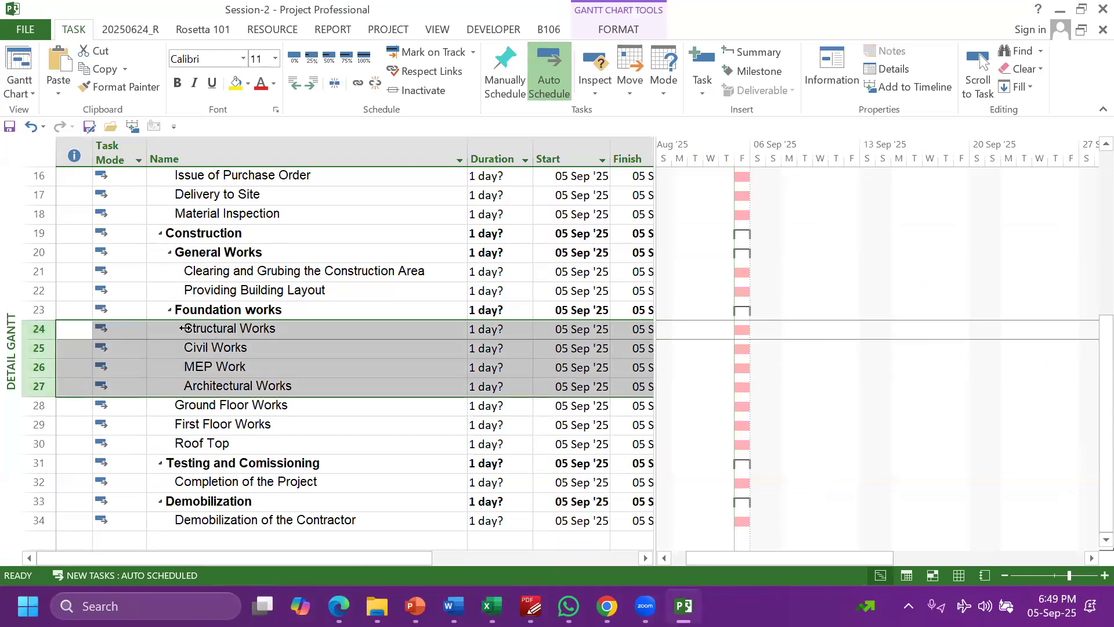
right_click(302, 333)
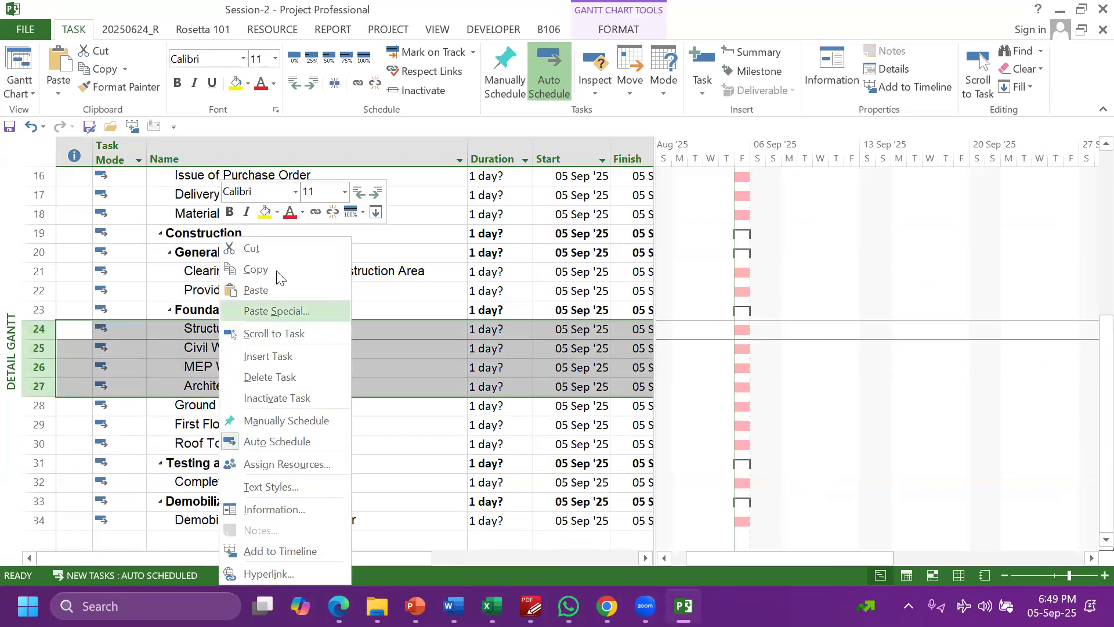
click(261, 267)
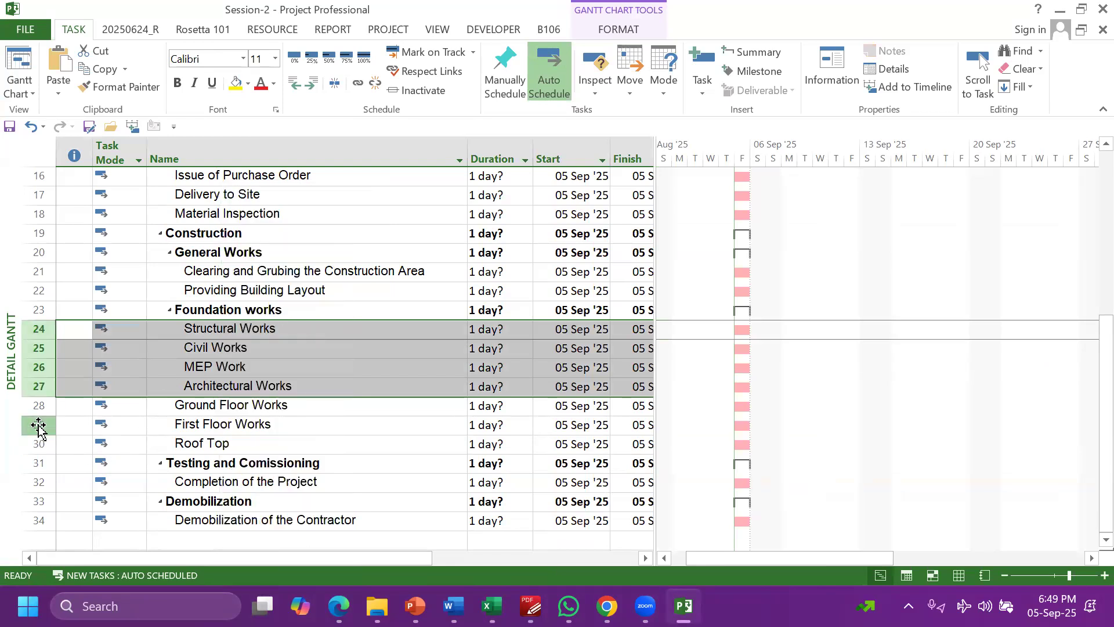
click(38, 428)
right_click(38, 428)
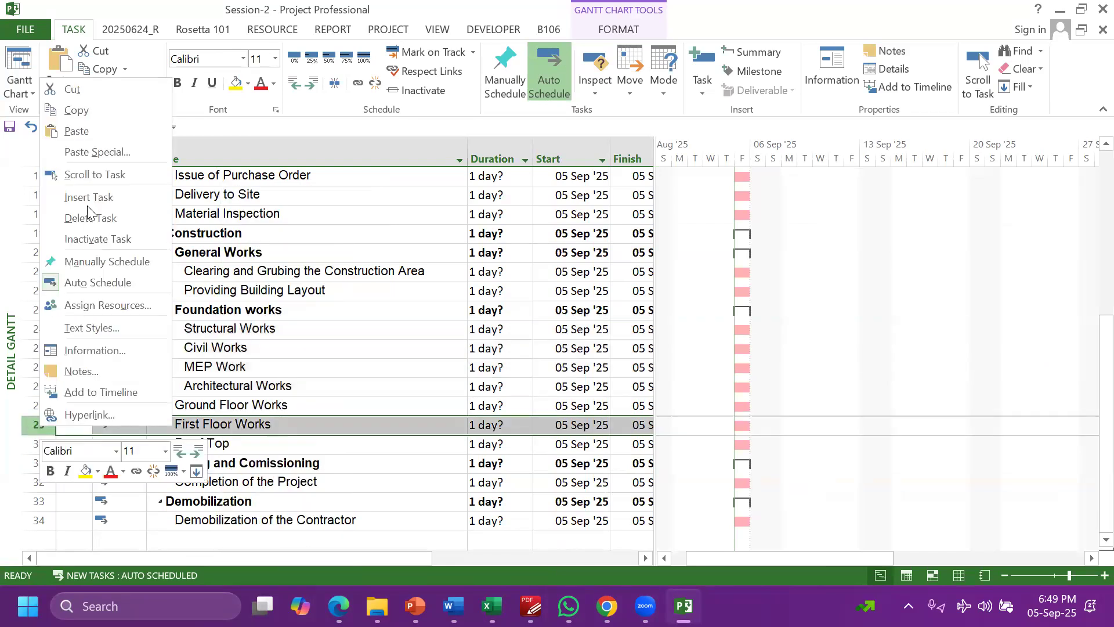
click(89, 142)
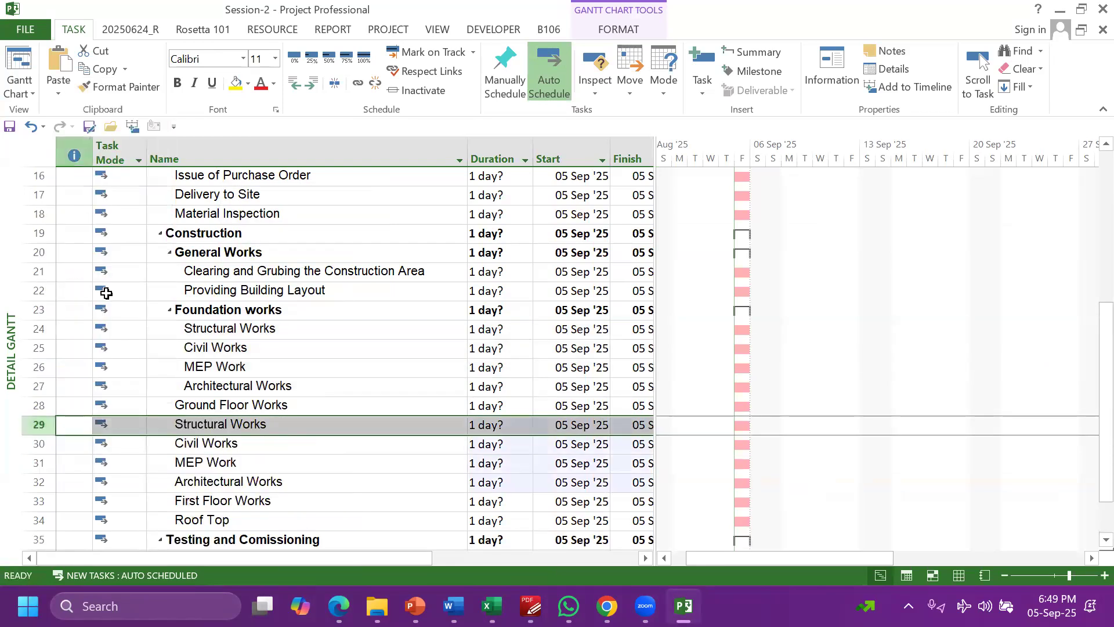
Indent the pasted Structural Works, Civil Works, MEP Work and Architectural Works tasks under Ground Floor Works
shift+click(206, 468)
shift+click(262, 480)
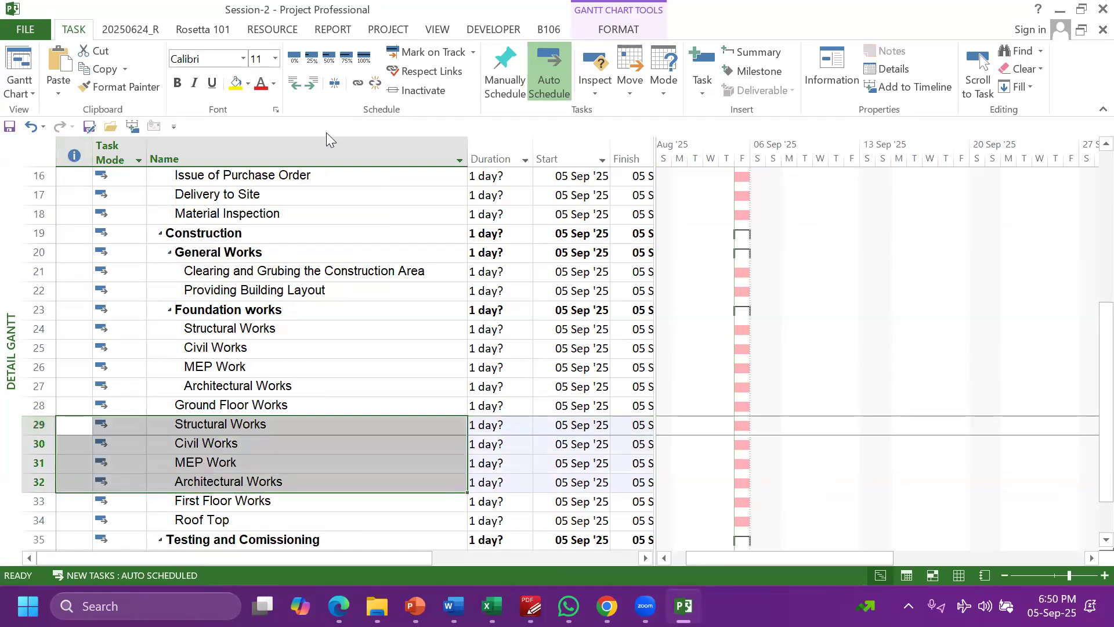
click(307, 82)
scroll(187, 366, down, 2)
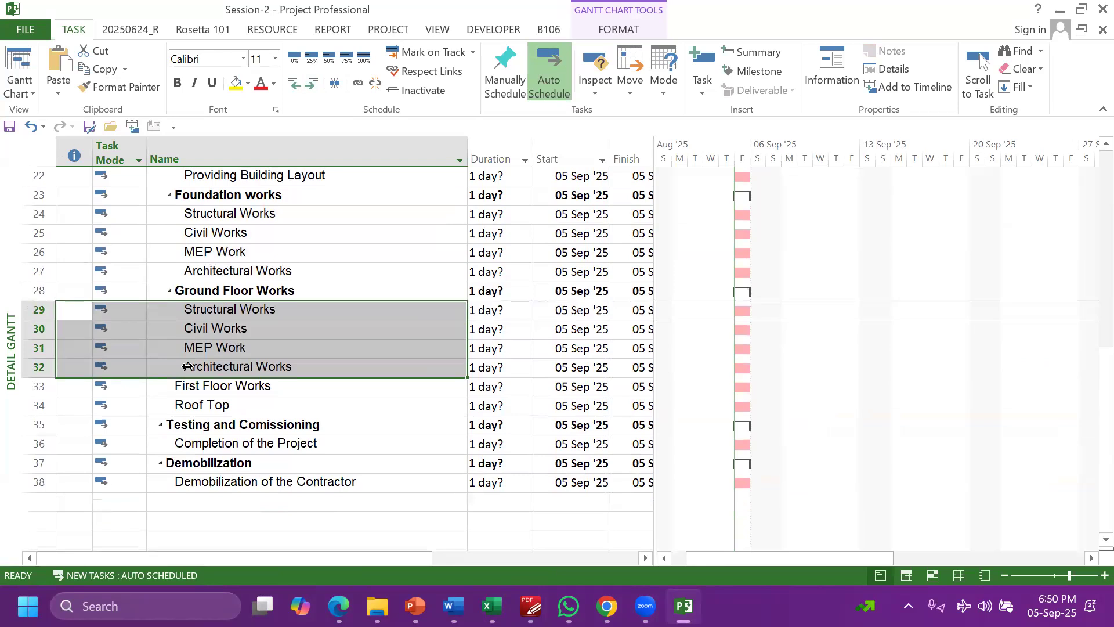
Copy the four task rows under Ground Floor Works and paste them between First Floor Works and Roof Top
right_click(148, 361)
click(203, 249)
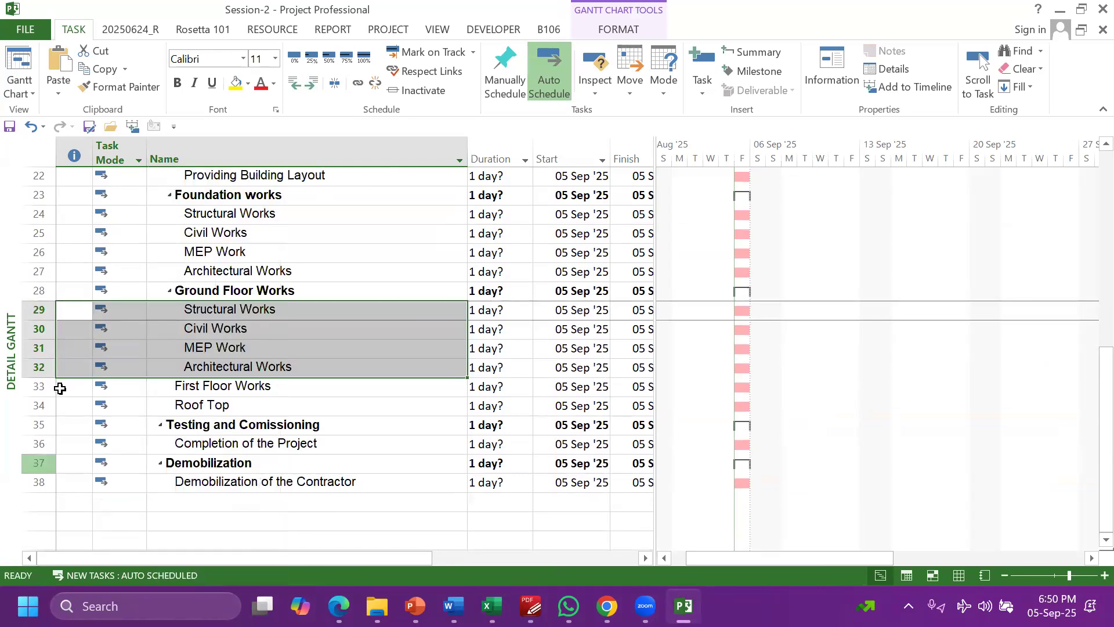
drag(38, 309, 37, 365)
right_click(71, 349)
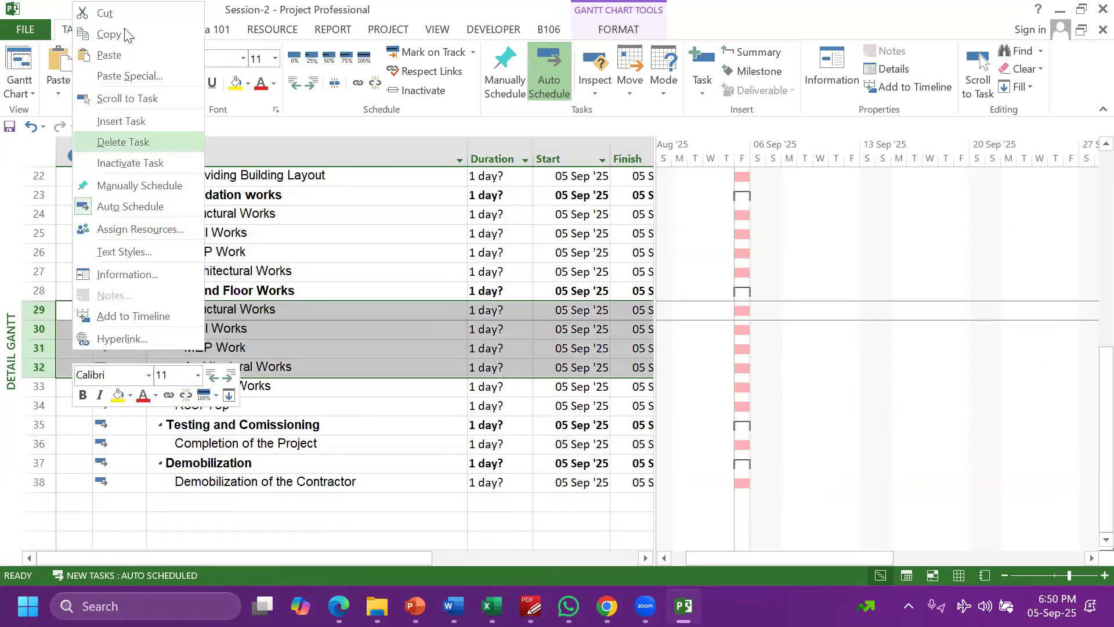
click(108, 35)
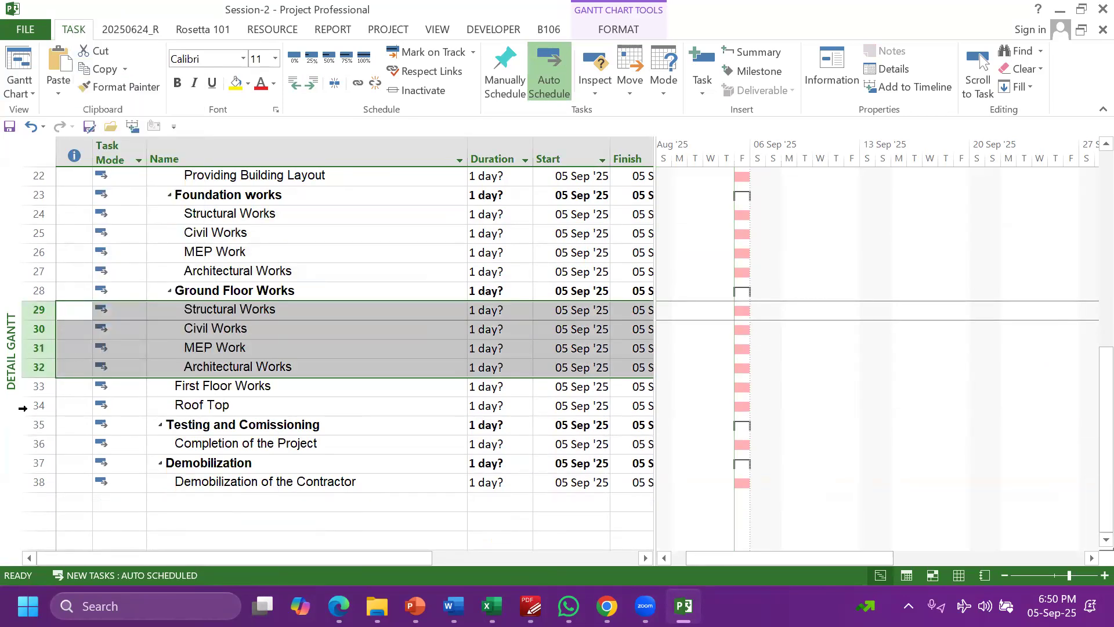
click(201, 391)
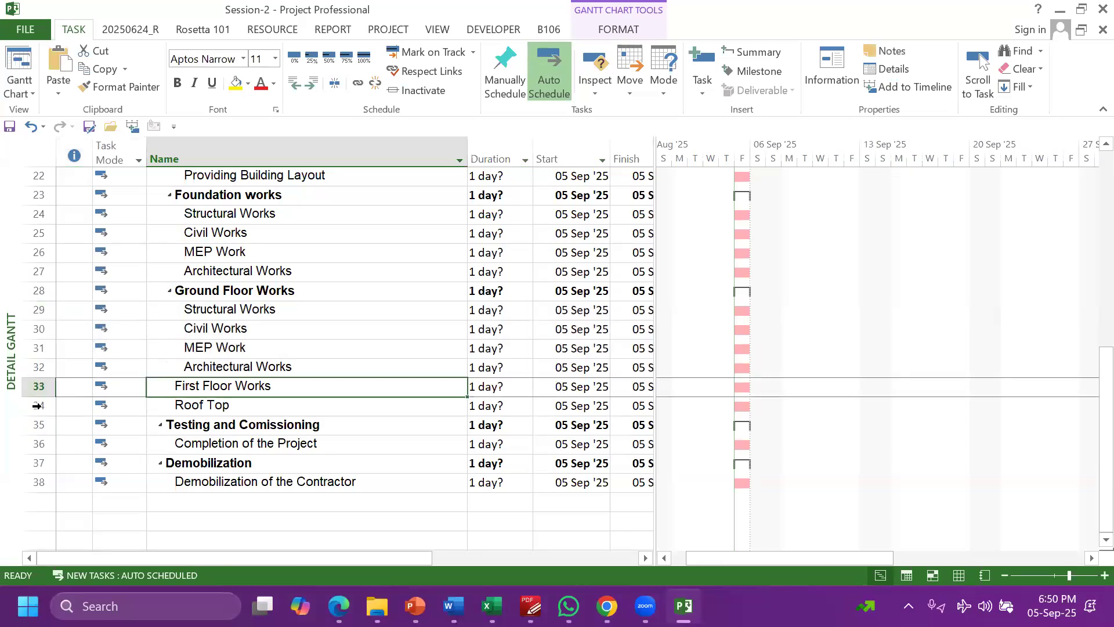
click(37, 405)
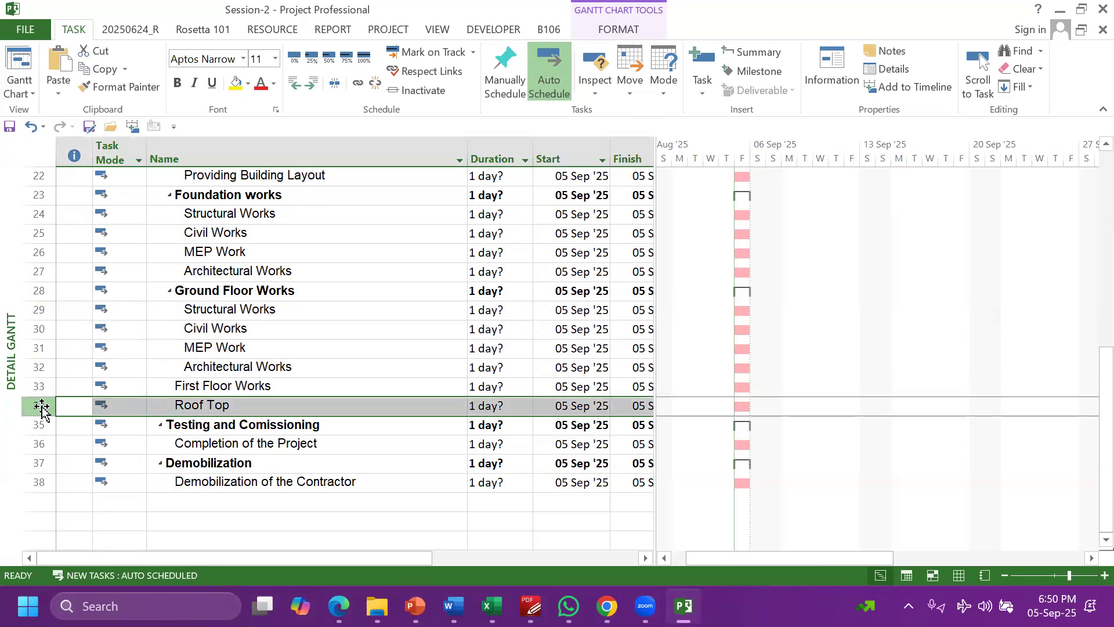
right_click(41, 406)
click(93, 88)
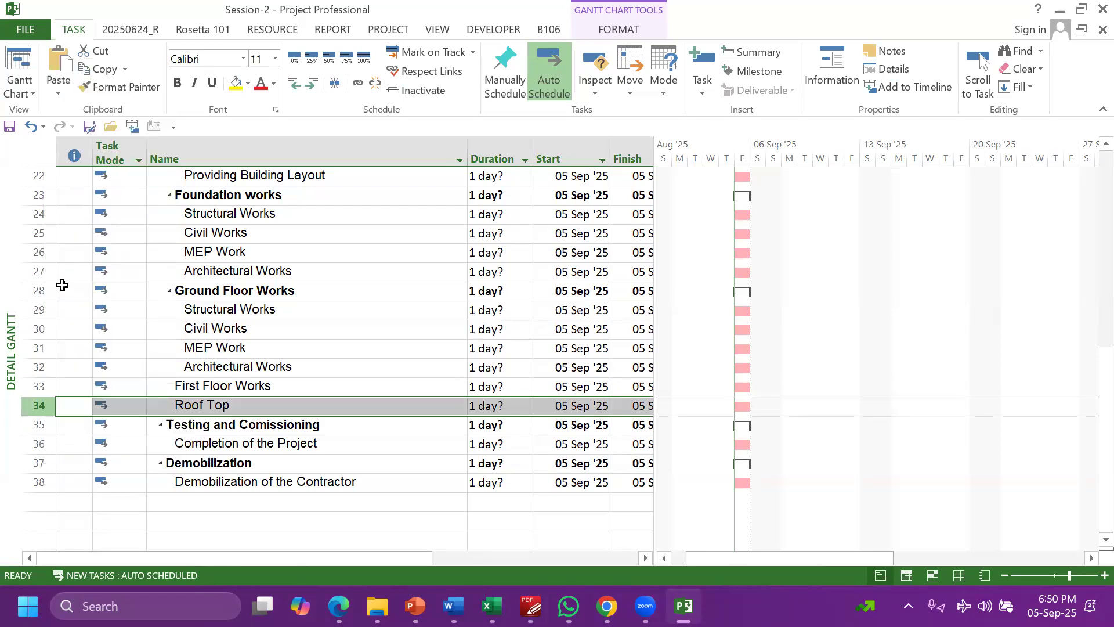
key(ctrl+v)
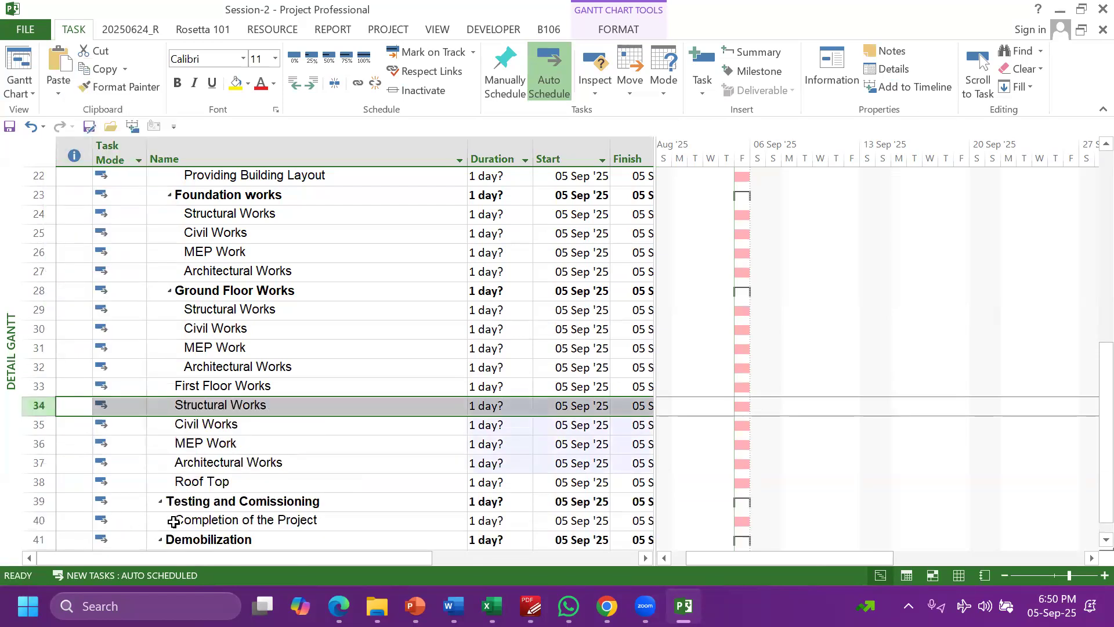
Paste the same four task rows between Roof Top and Testing and Comissioning
click(35, 502)
right_click(37, 502)
click(74, 209)
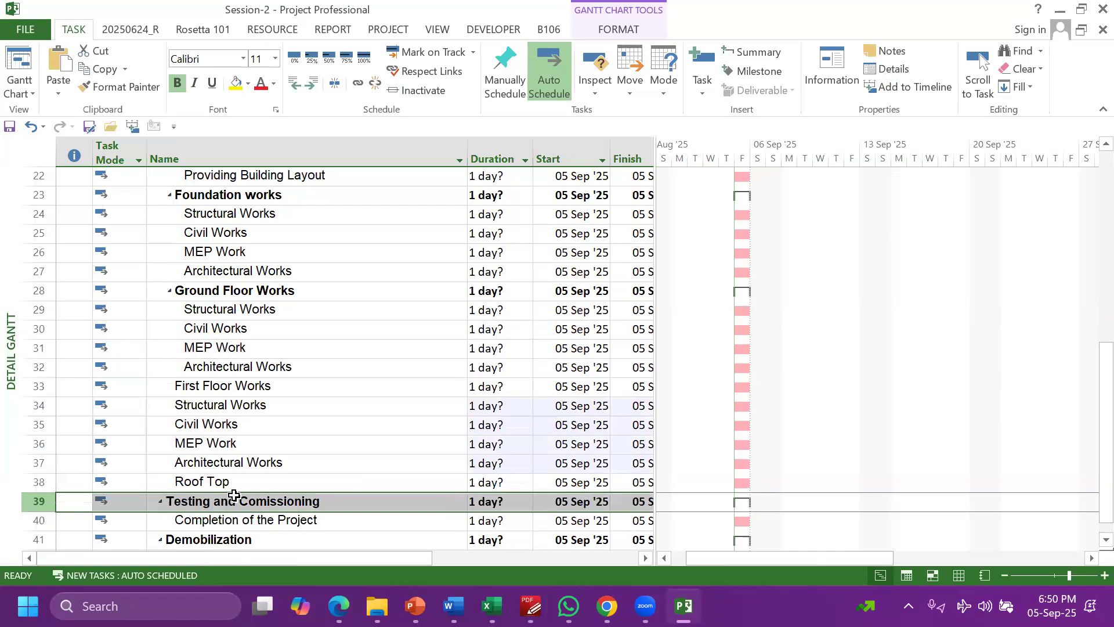
Indent the four tasks below Roof Top and the four tasks below First Floor Works as their subtasks
scroll(228, 493, down, 1)
key(shift+Down)
key(shift+Down)
key(shift+Down)
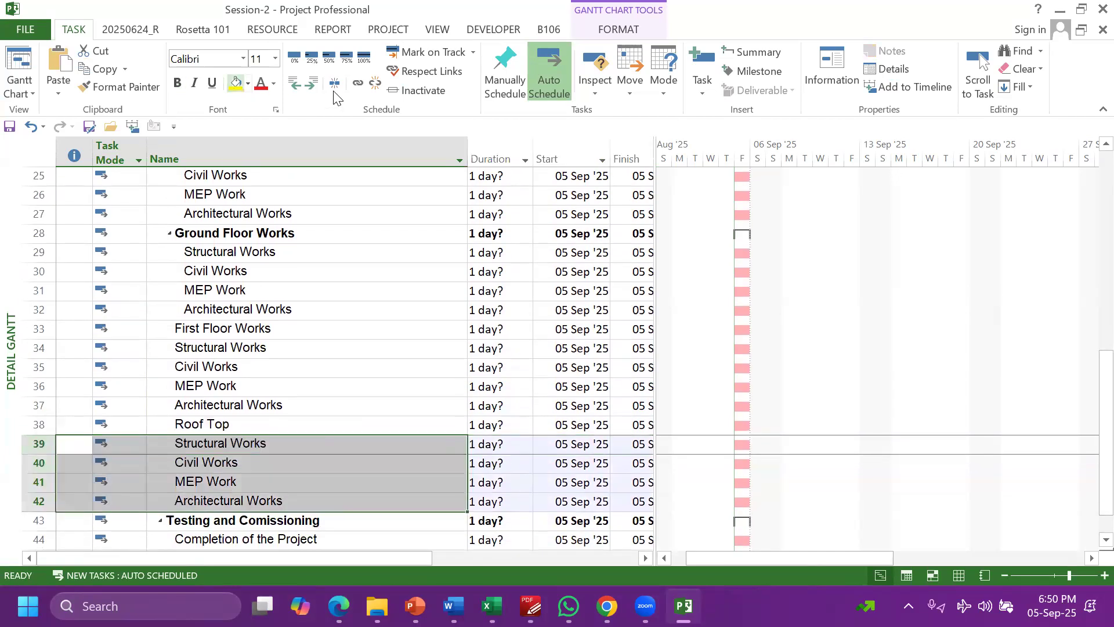
key(alt+shift+Right)
drag(225, 348, 232, 406)
click(311, 84)
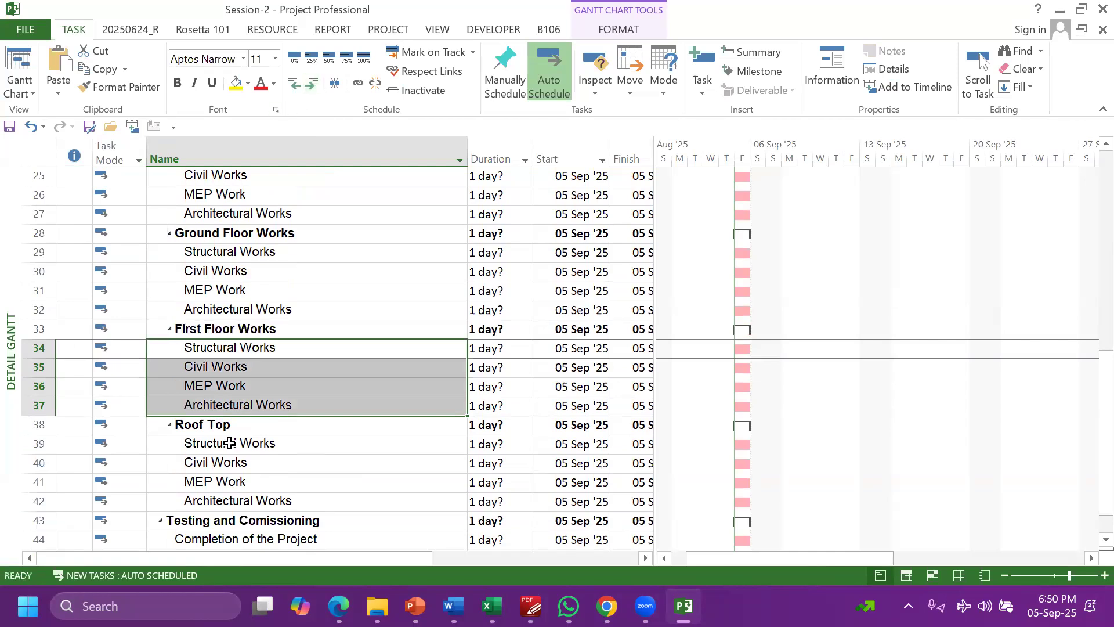
Review the whole task outline, from the project title through Construction to Demobilization, checking the indentation levels
scroll(323, 318, up, 6)
scroll(325, 318, up, 3)
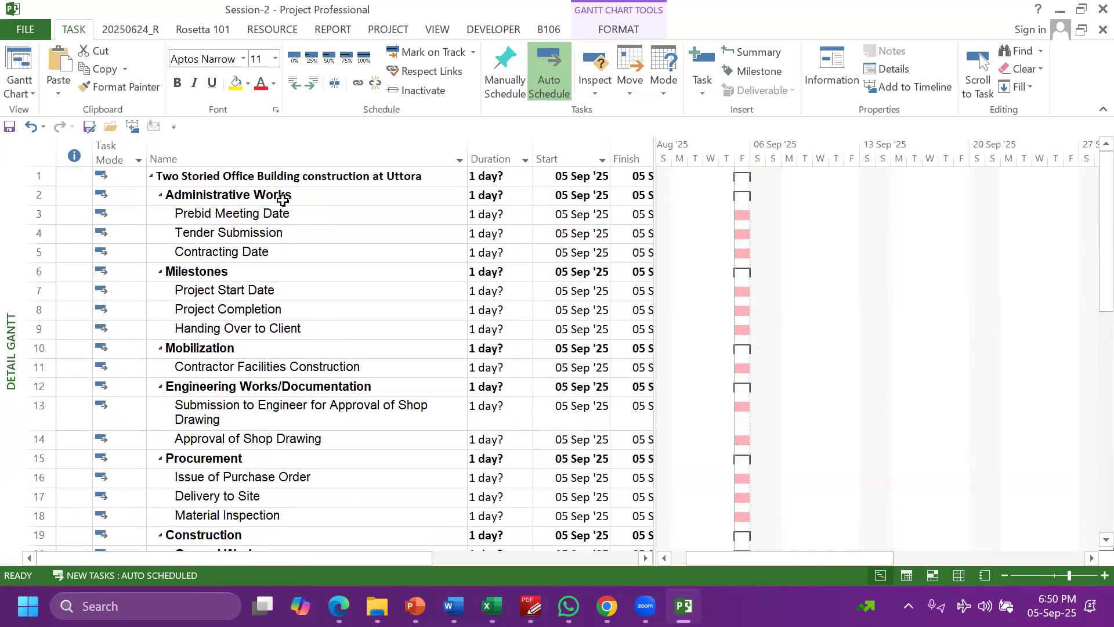
scroll(318, 266, down, 12)
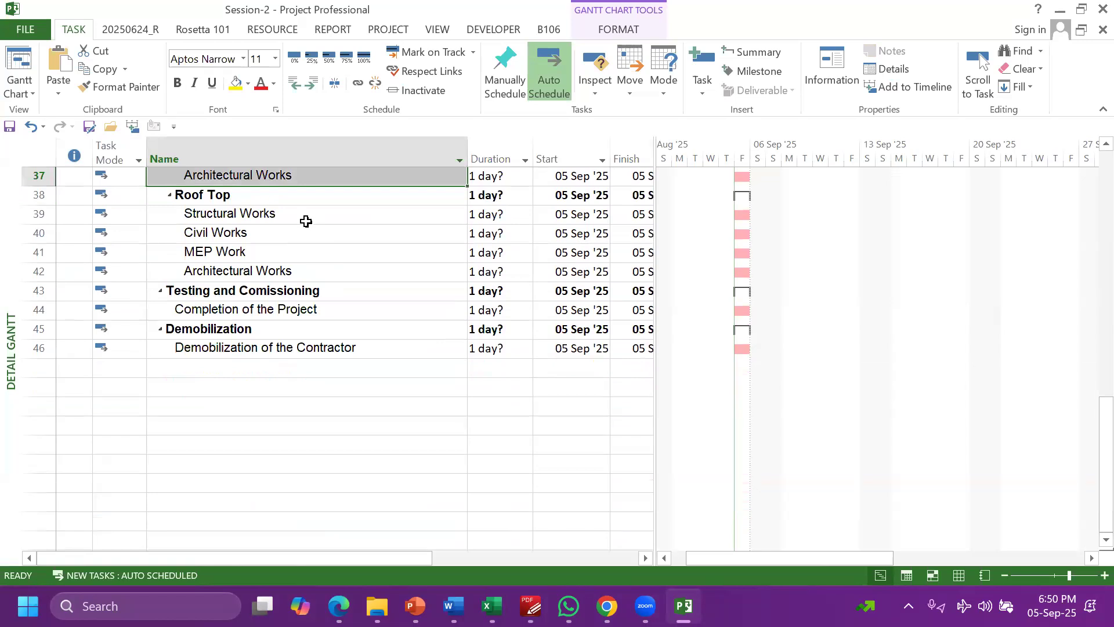
scroll(305, 220, up, 8)
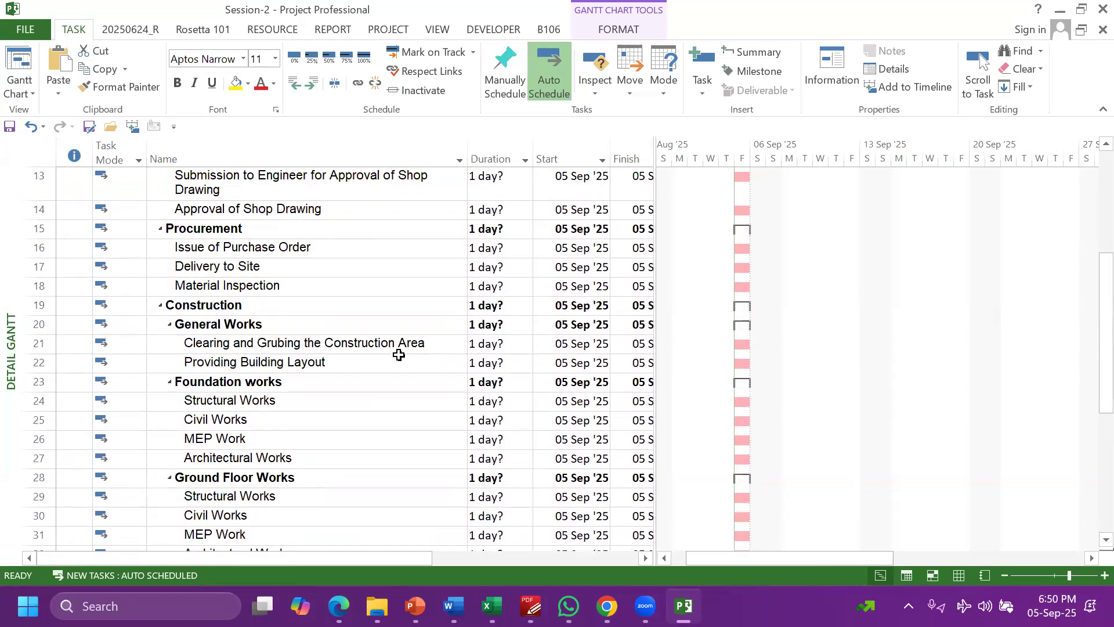
scroll(399, 355, up, 4)
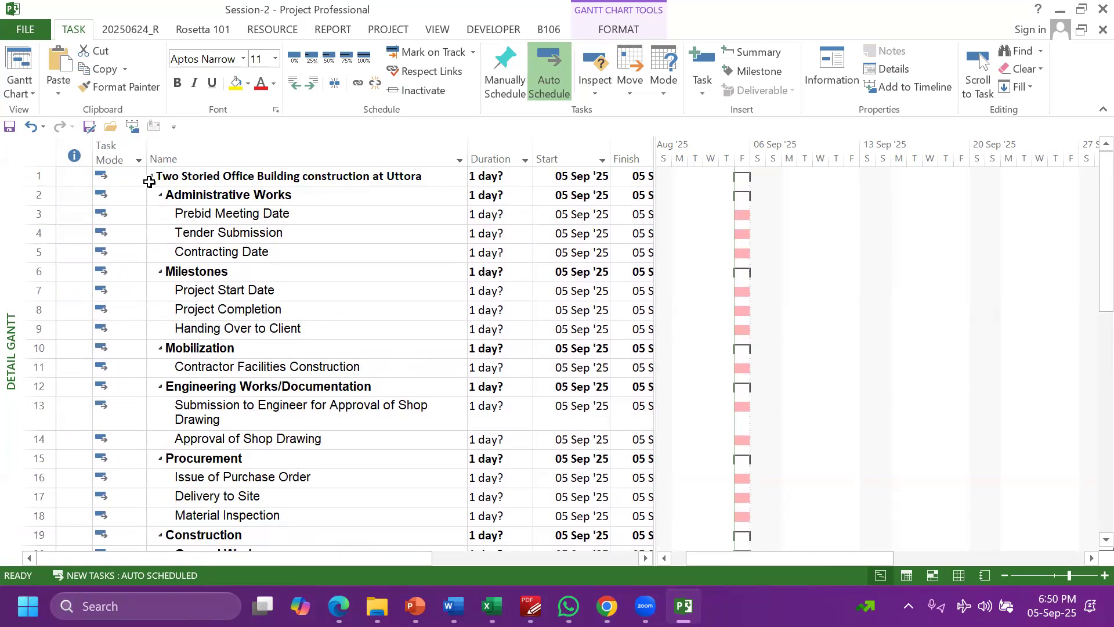
scroll(231, 292, down, 1)
scroll(230, 296, up, 1)
scroll(231, 295, down, 10)
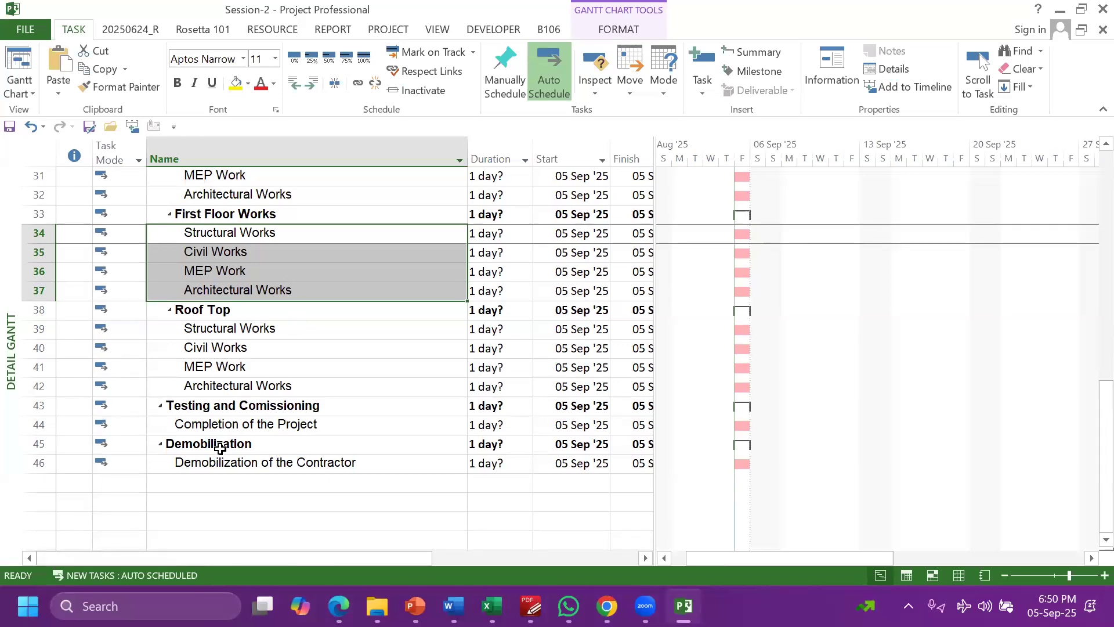
scroll(260, 369, up, 2)
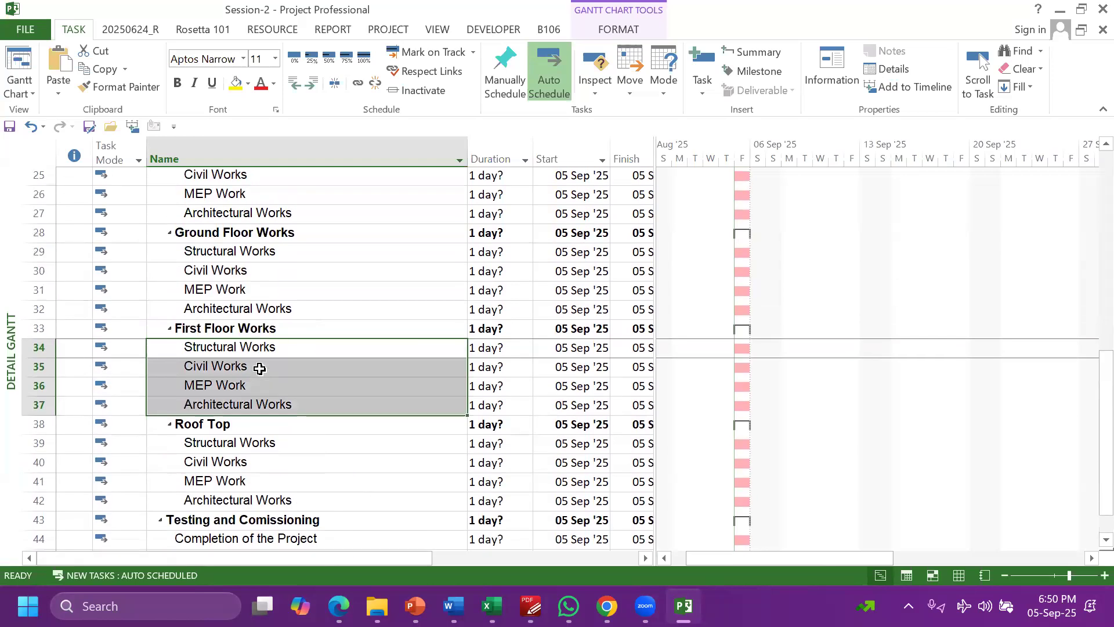
scroll(260, 369, up, 8)
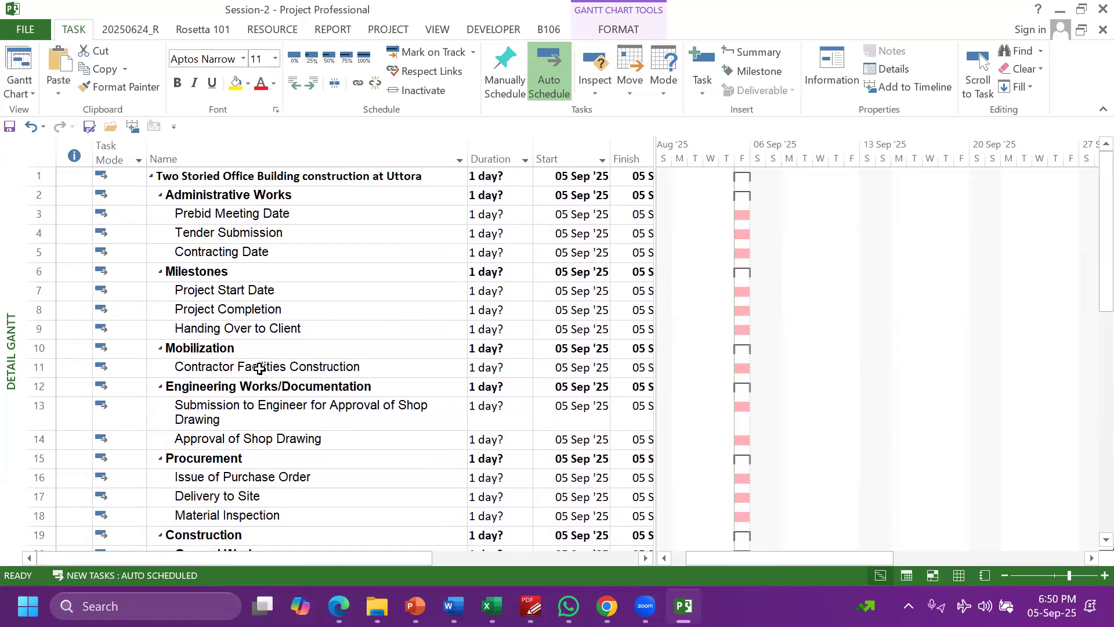
scroll(248, 422, down, 9)
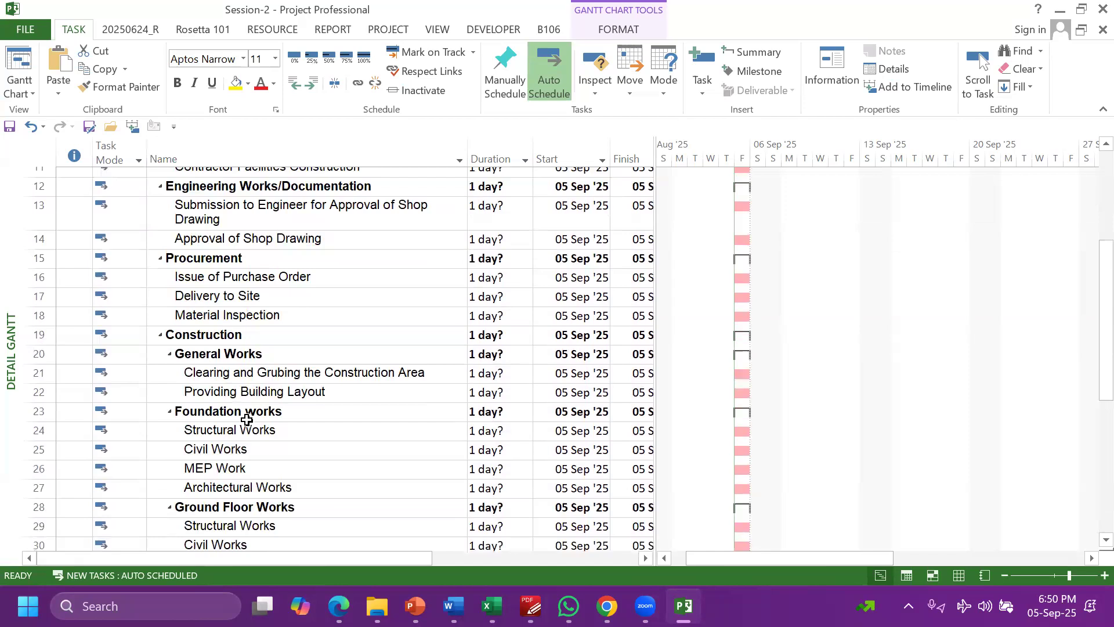
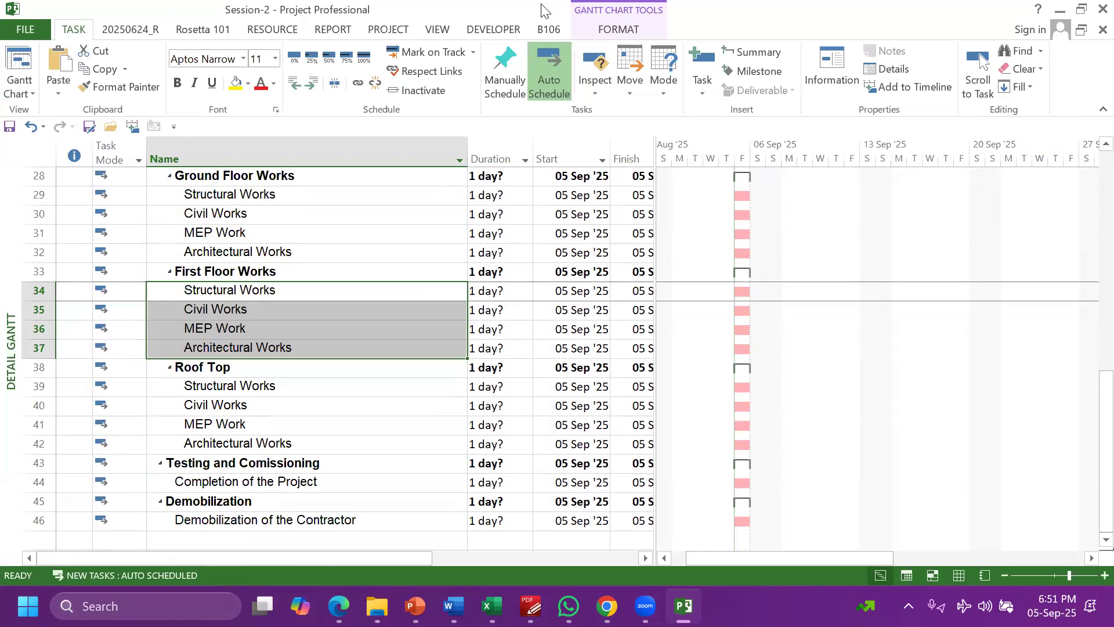
scroll(232, 319, up, 9)
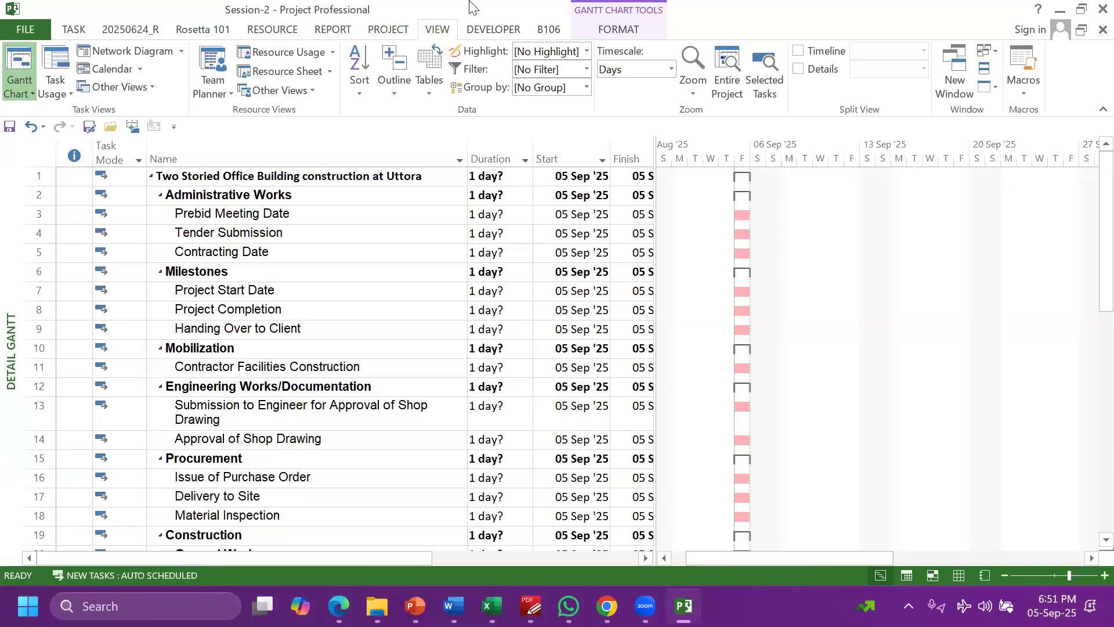
Show only outline Level 1 and give the project title row a dark blue background with white text
click(393, 92)
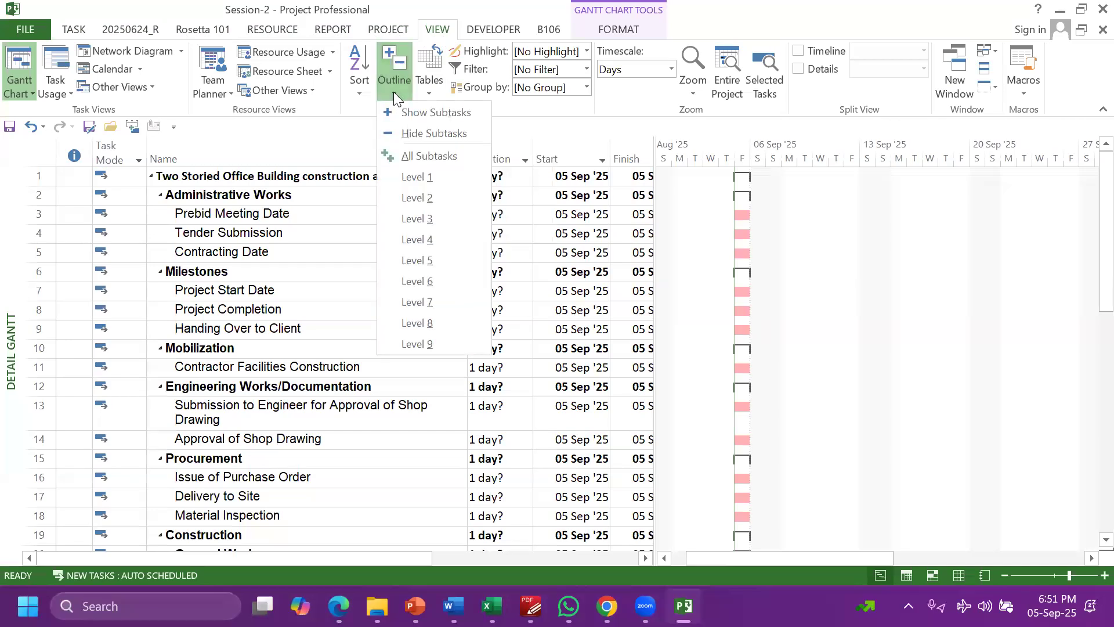
click(428, 173)
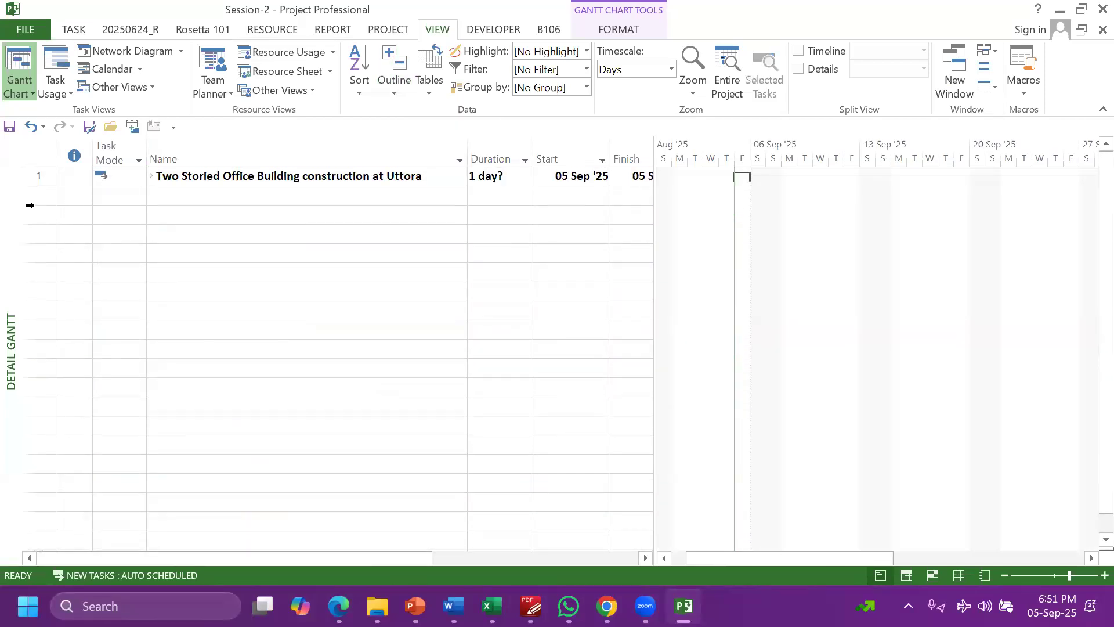
click(31, 178)
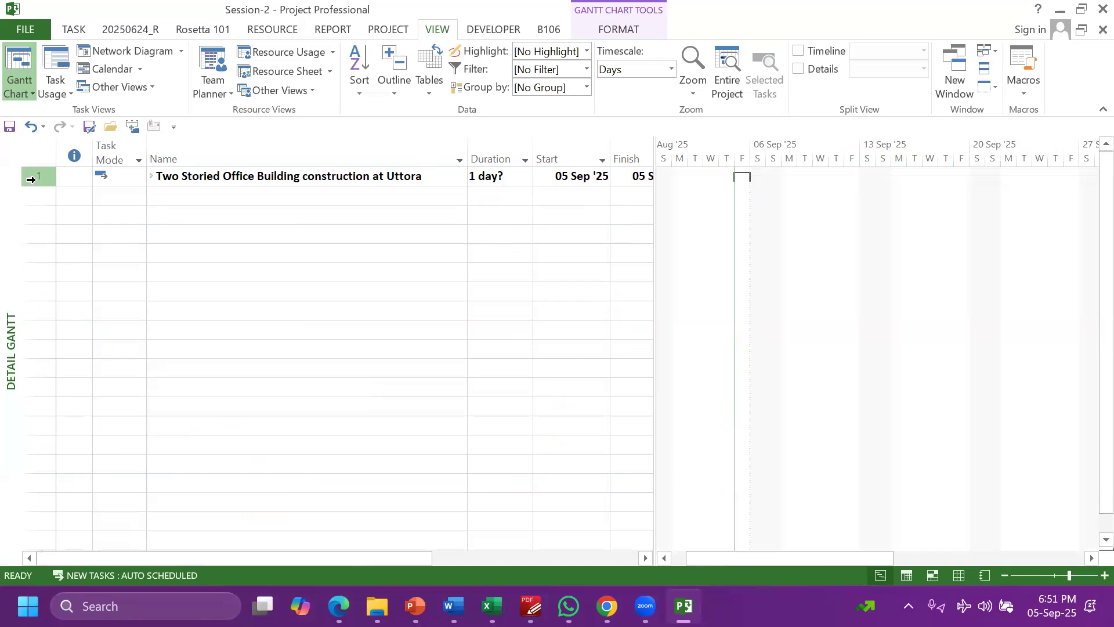
click(31, 179)
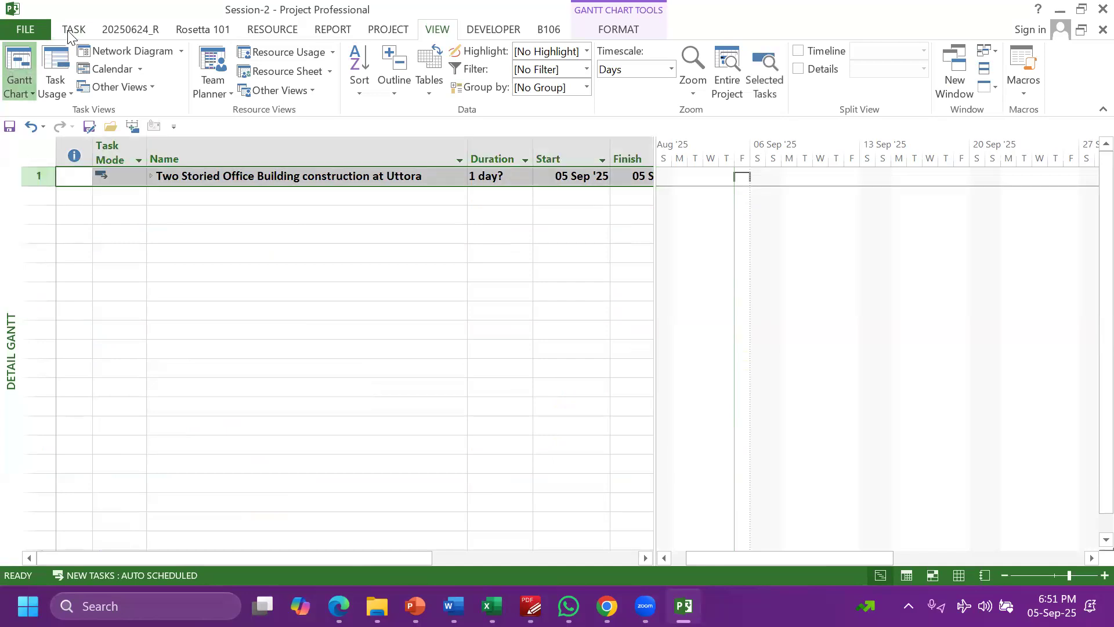
click(72, 30)
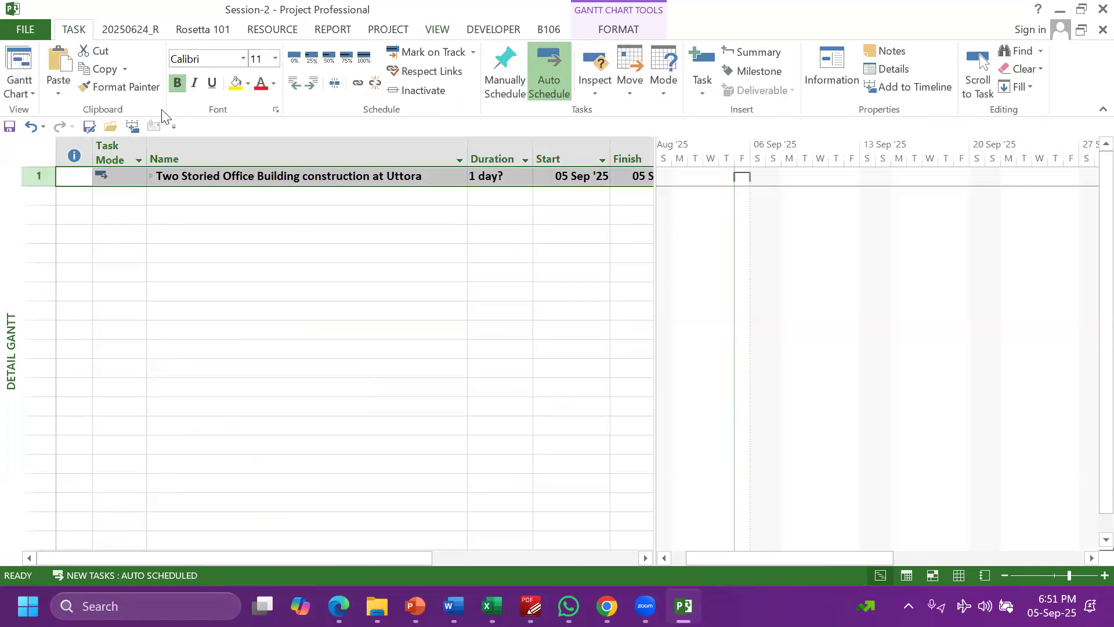
click(248, 83)
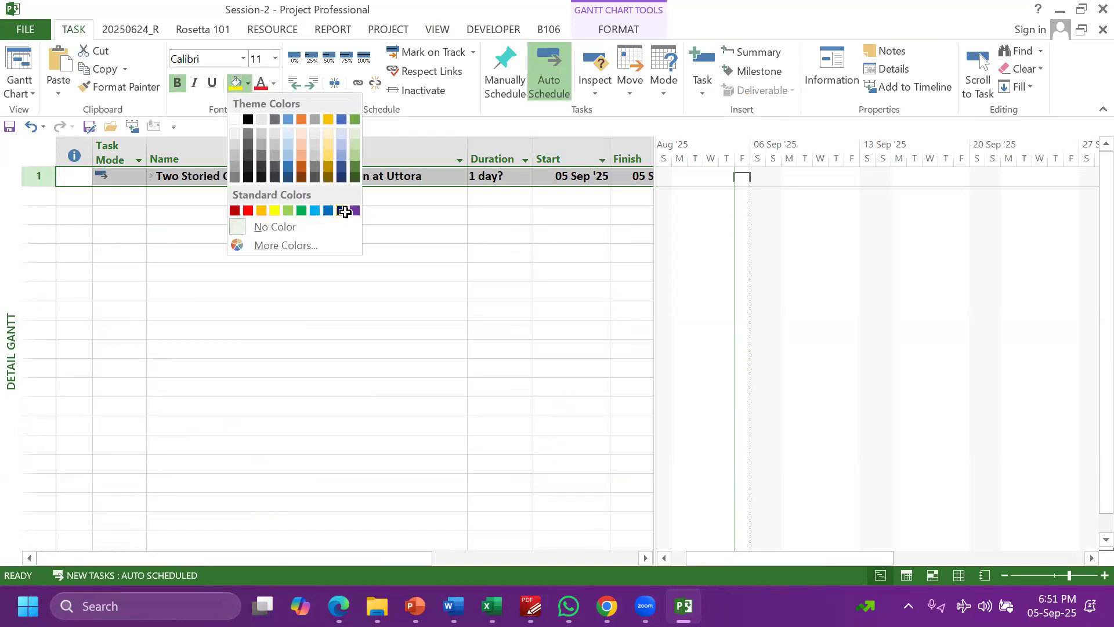
click(344, 210)
click(274, 84)
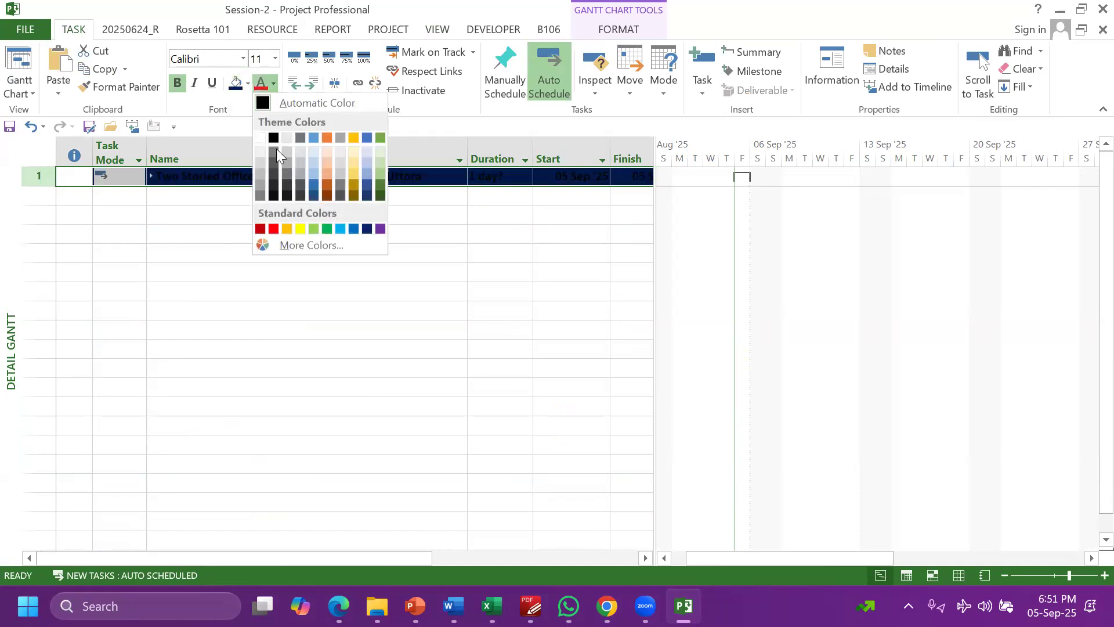
click(260, 138)
click(410, 329)
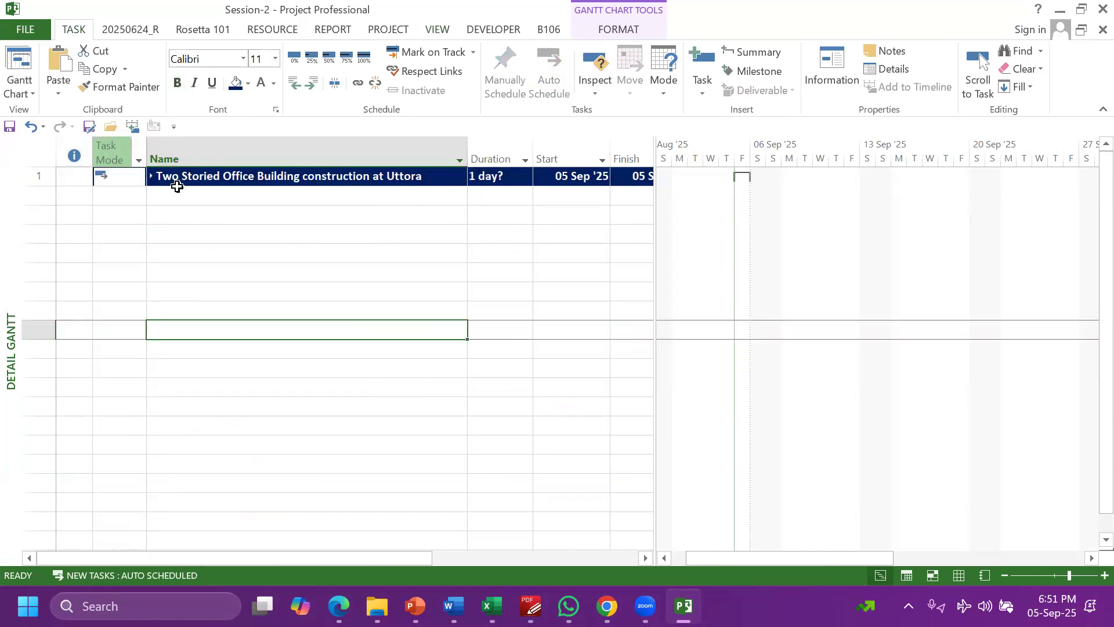
Expand the outline to Level 2 and select the Administrative Works row
click(437, 31)
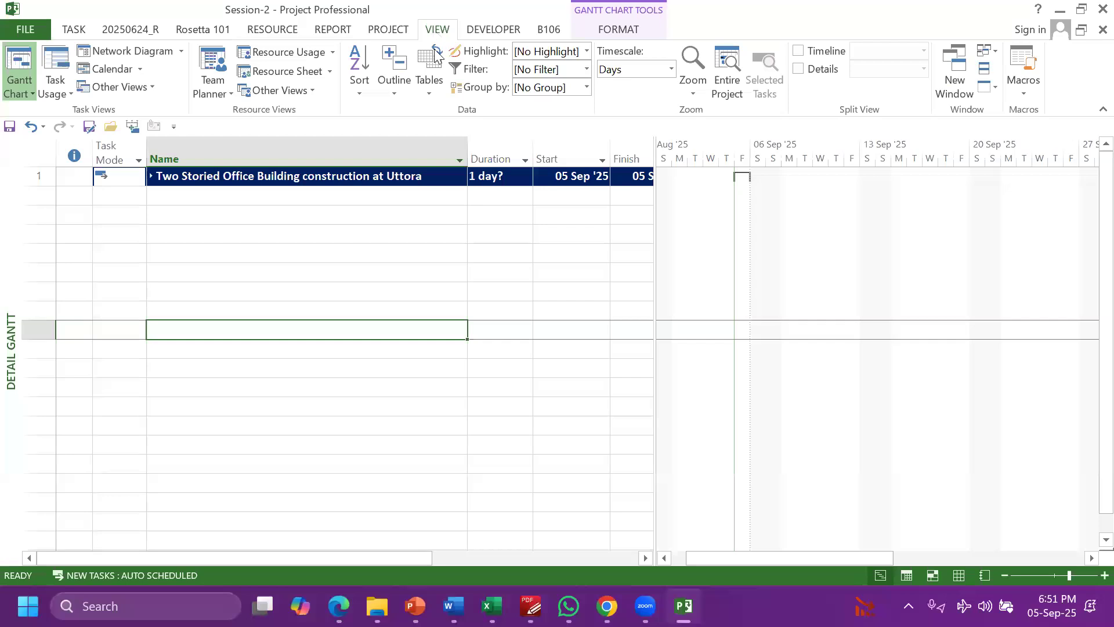
click(391, 88)
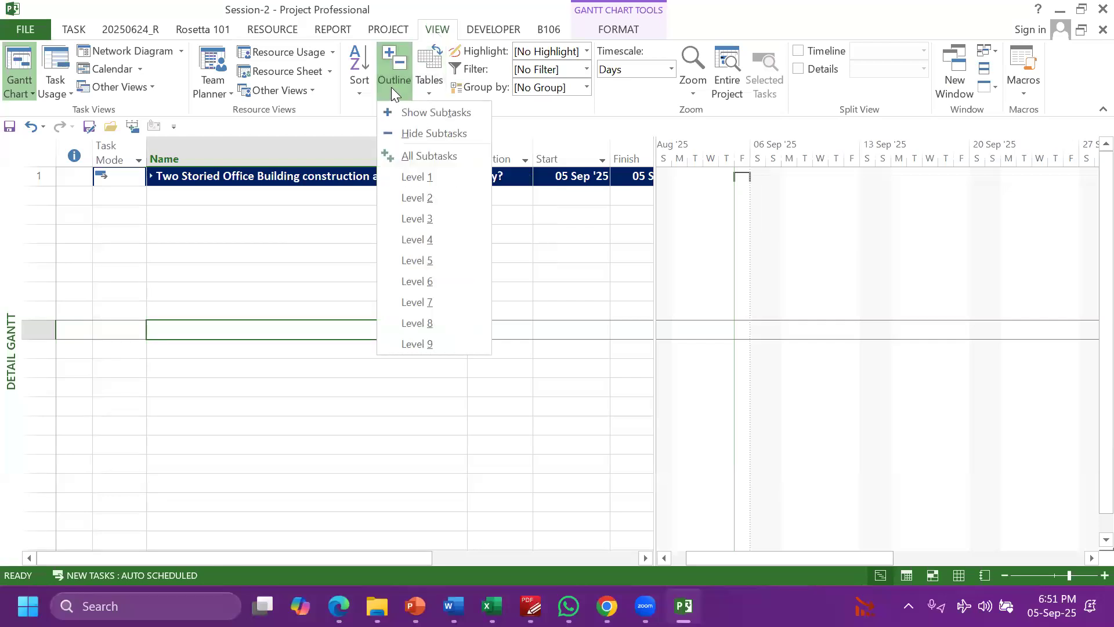
click(419, 199)
click(36, 195)
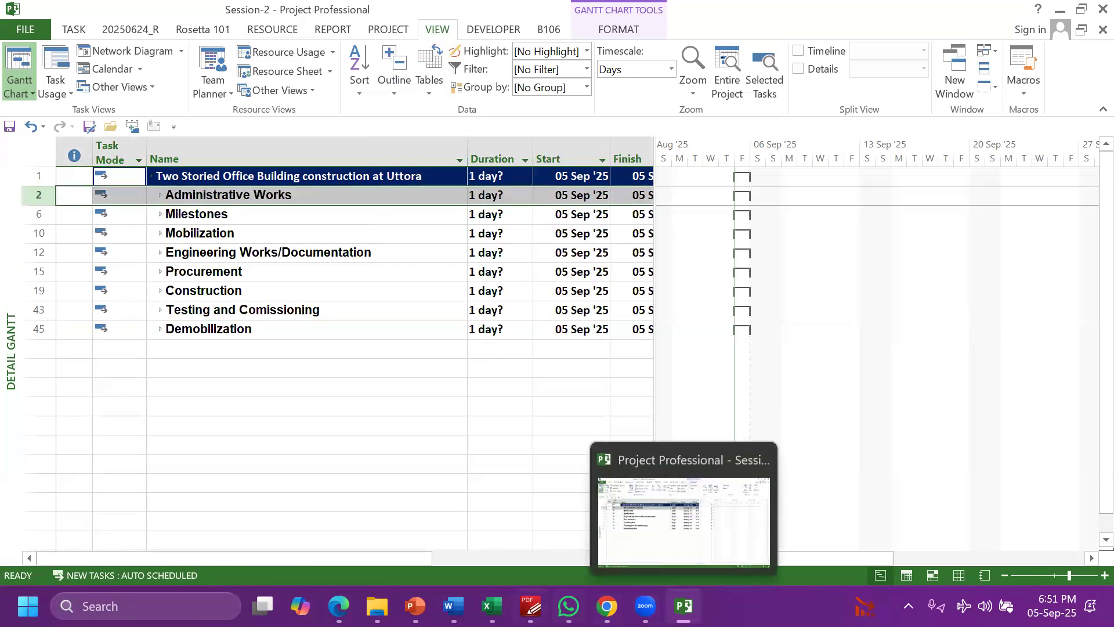
Switch to the Excel work list, return to its first rows, and place the Project plan beside it
click(530, 605)
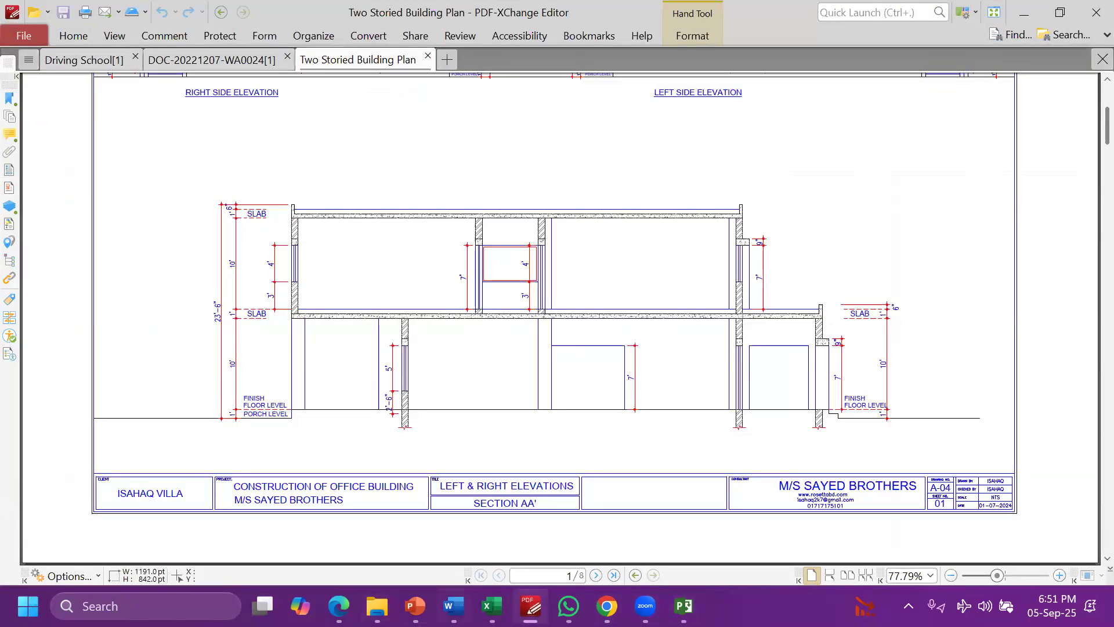
click(492, 606)
click(686, 515)
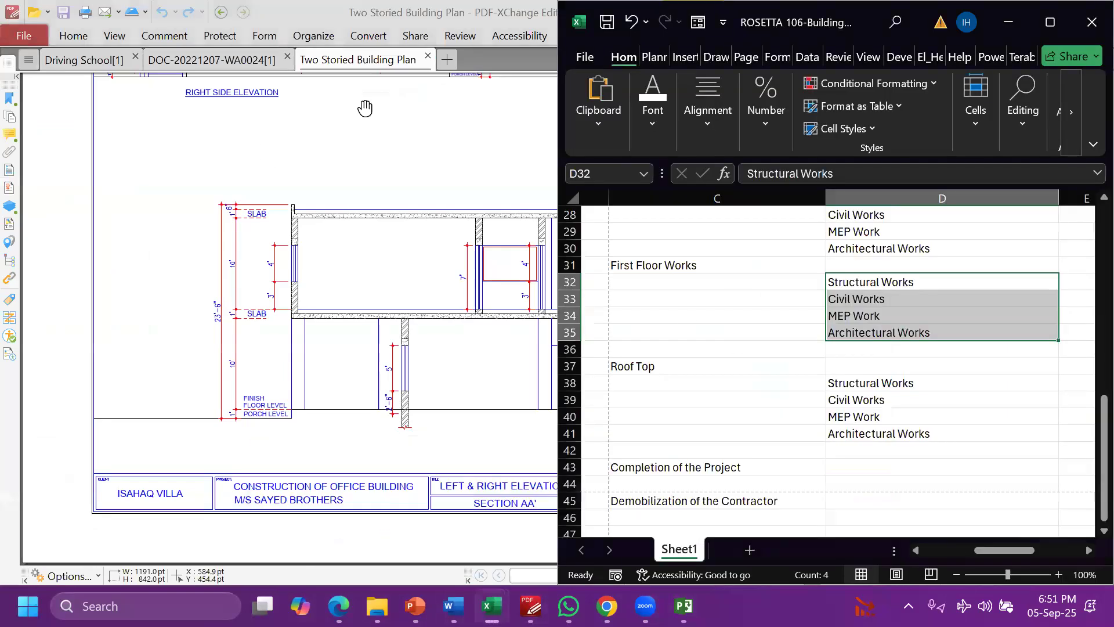
scroll(456, 448, up, 7)
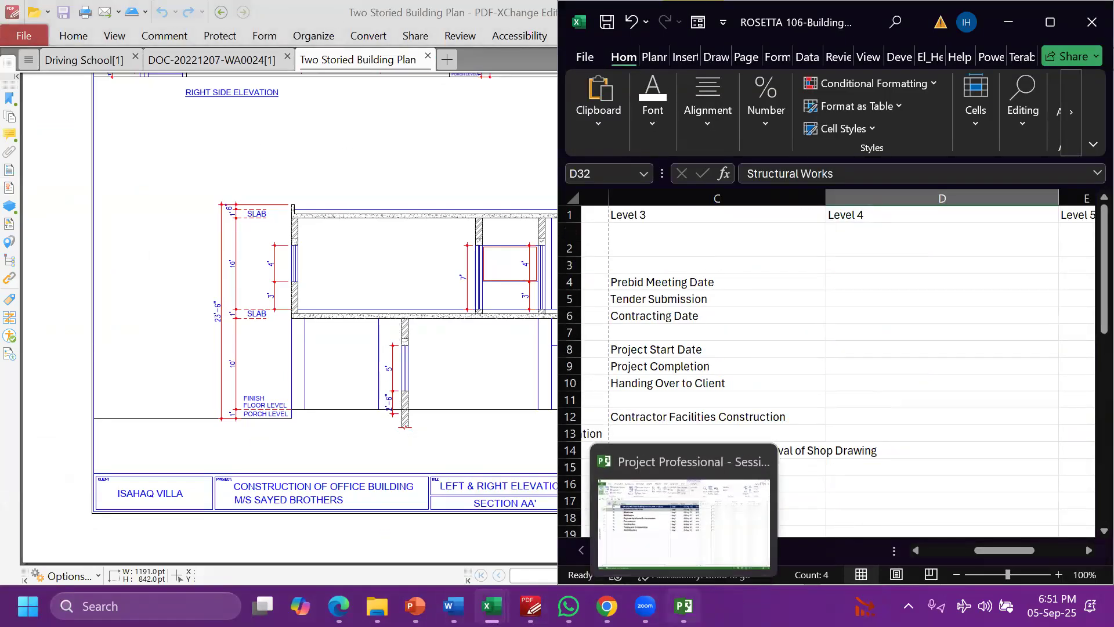
click(771, 336)
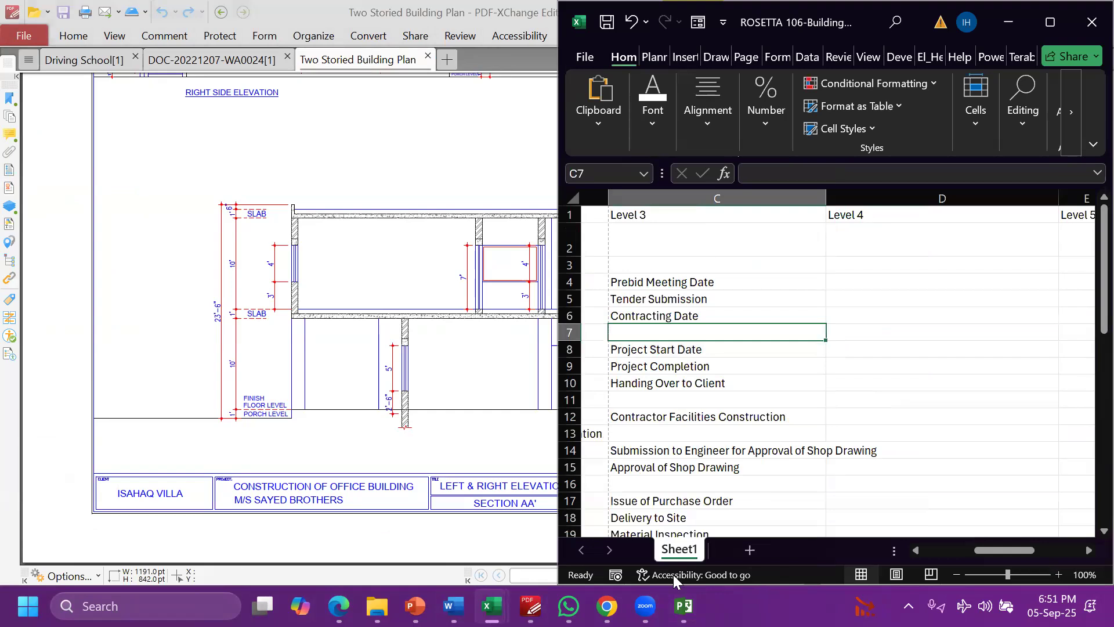
click(683, 605)
key(super+Left)
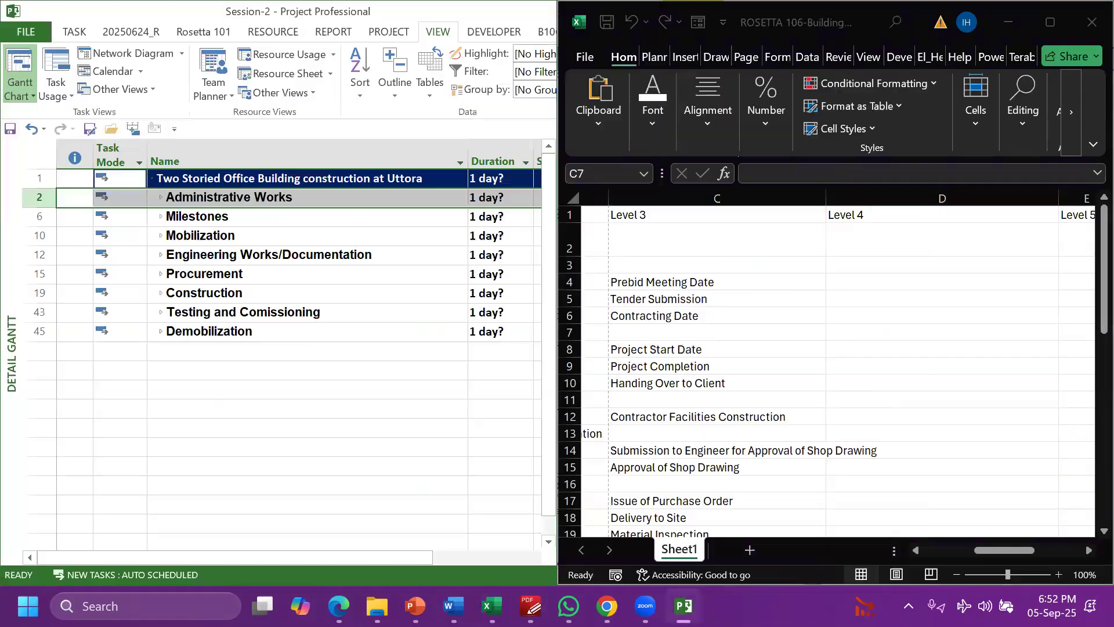
Compare the Level 2 column of the Excel list, from Administrative Works to Construction, with the Level 2 rows in Project
click(741, 308)
scroll(875, 323, left, 4)
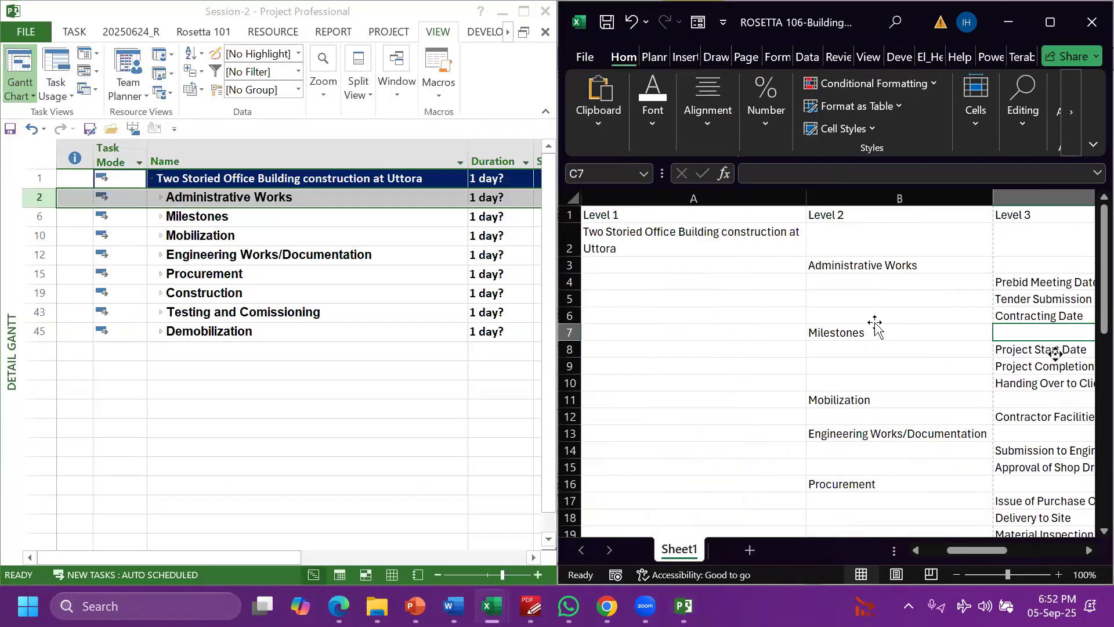
scroll(771, 256, right, 2)
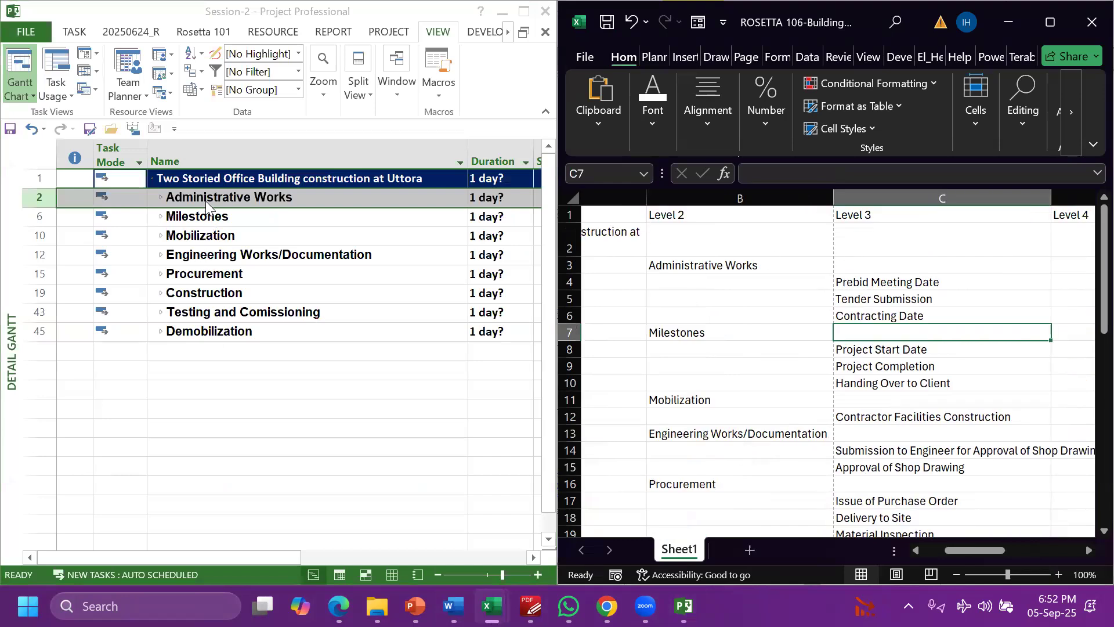
drag(690, 265, 696, 531)
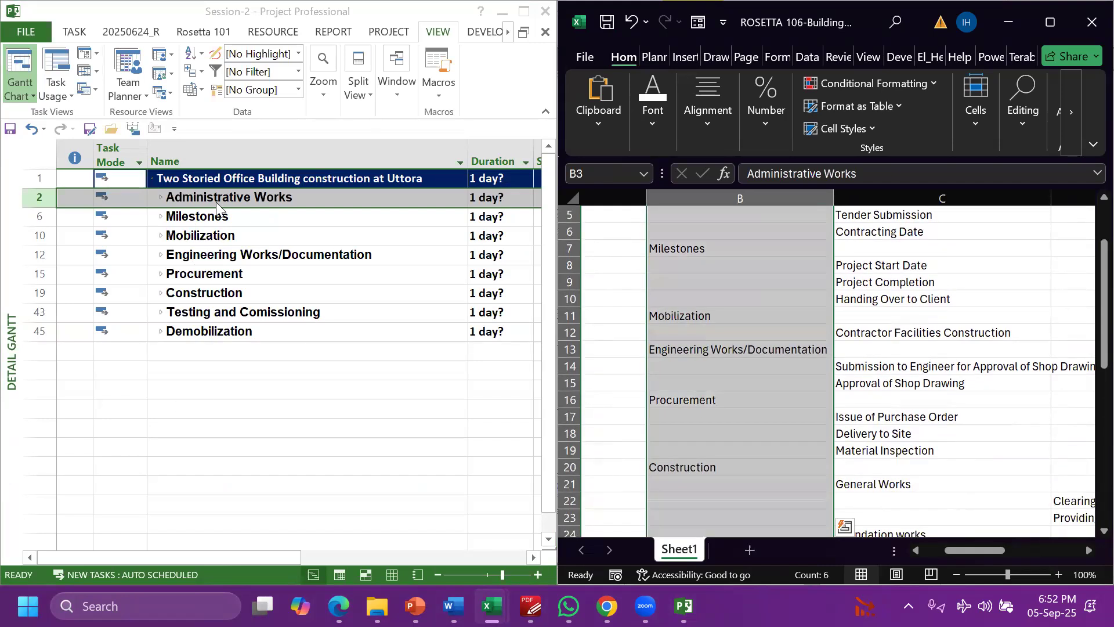
click(245, 433)
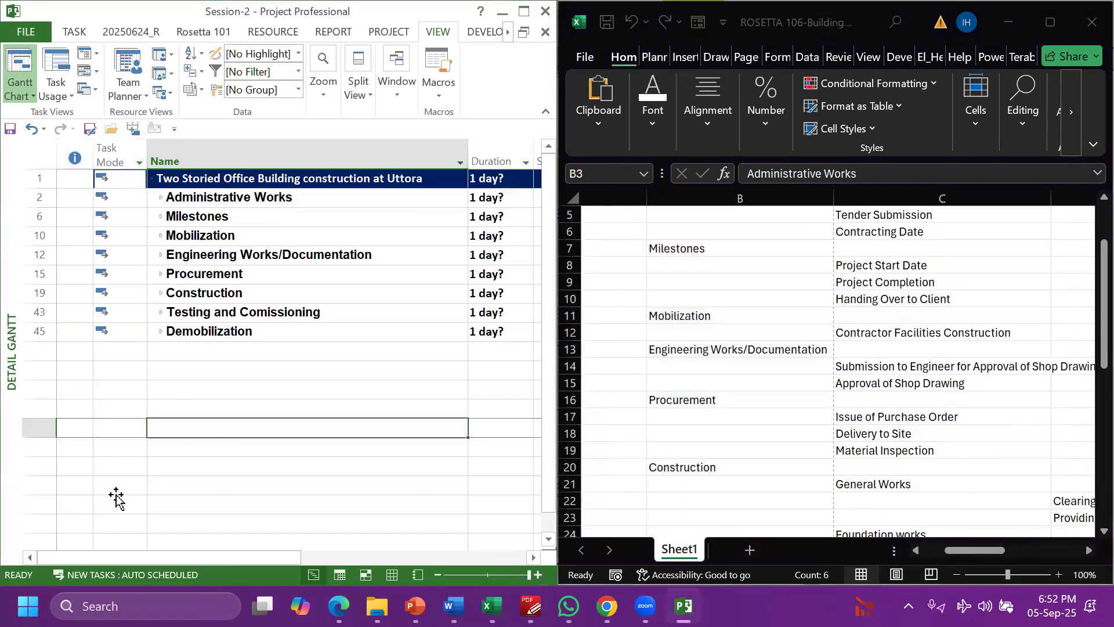
Maximize Project and give all Level 2 rows, Administrative Works through Demobilization, white text and a medium-dark blue background
click(524, 11)
drag(36, 195, 37, 329)
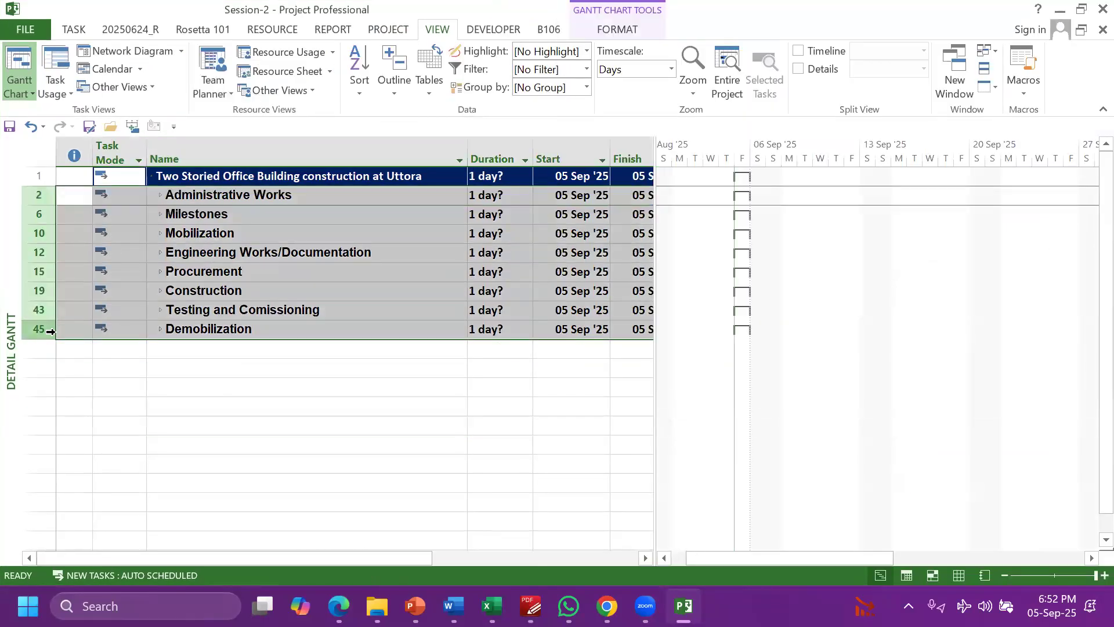
click(74, 30)
click(273, 83)
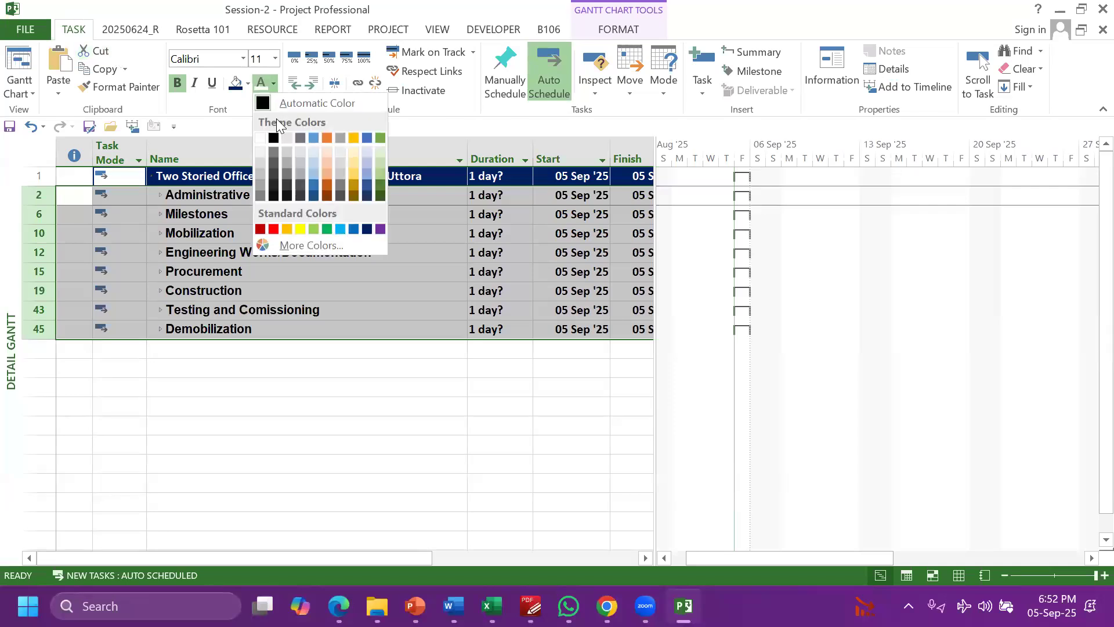
click(260, 137)
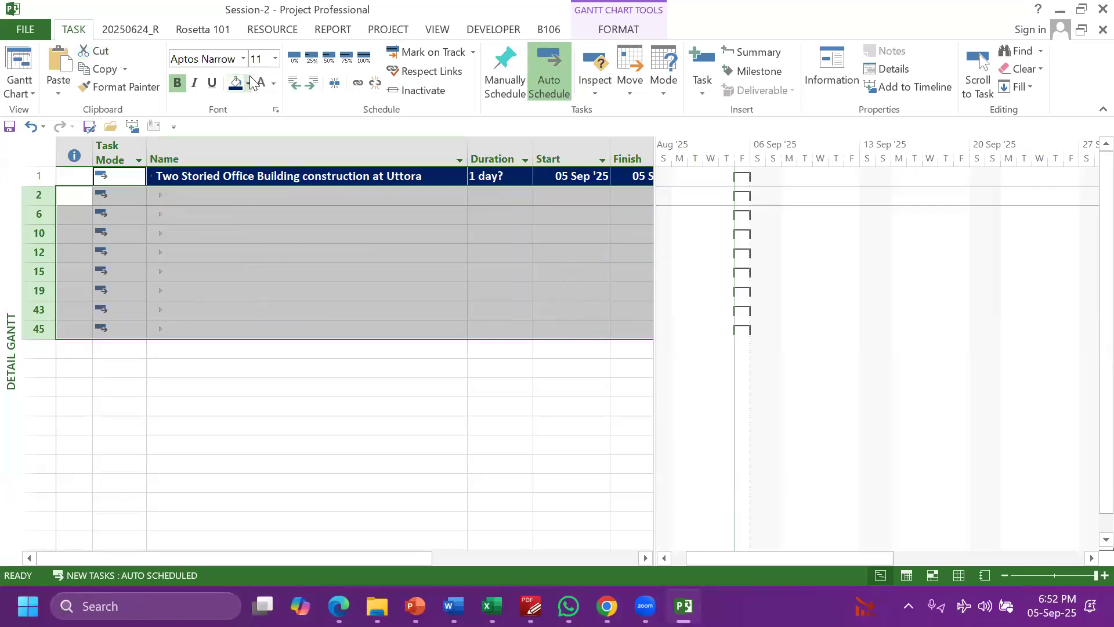
click(248, 83)
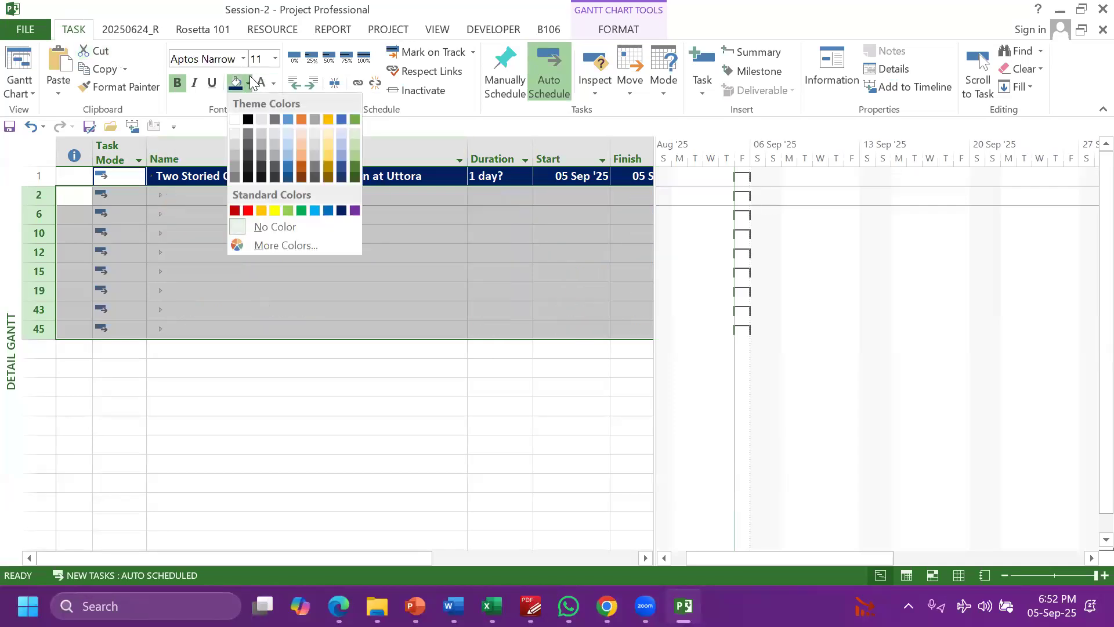
click(340, 171)
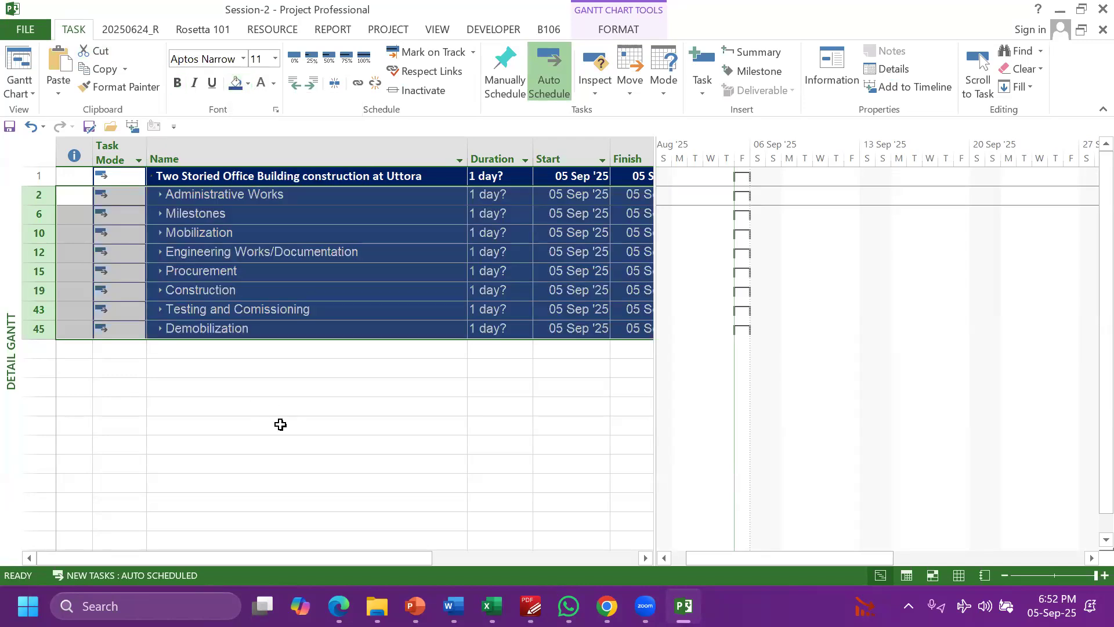
click(280, 424)
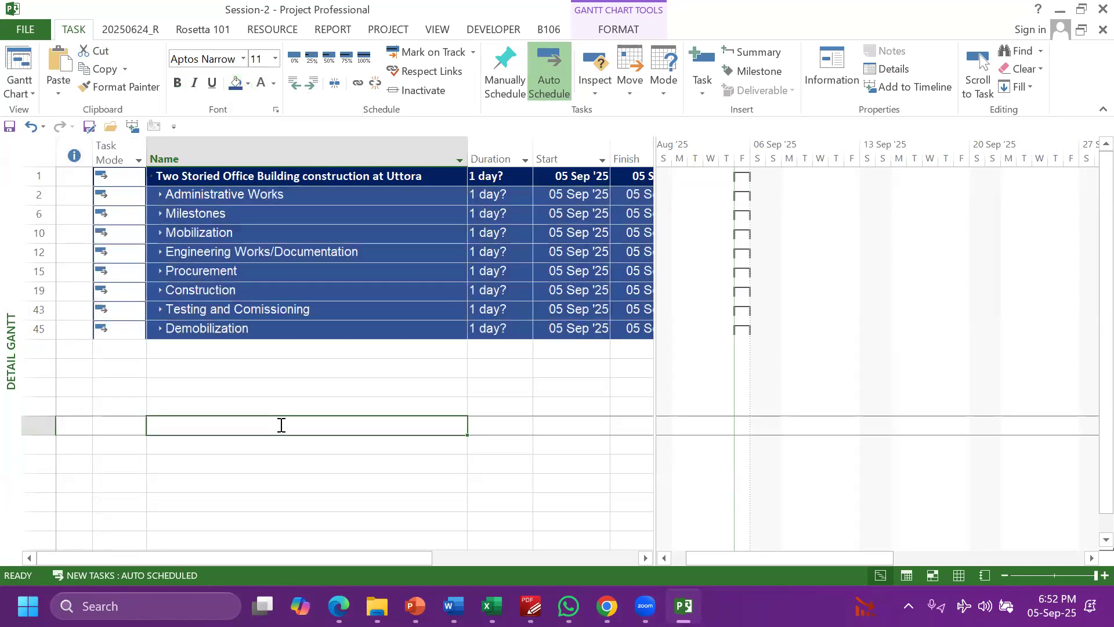
Expand the outline to Level 3 and look through the rows for the Level 3 summary tasks under Construction
click(437, 30)
click(393, 93)
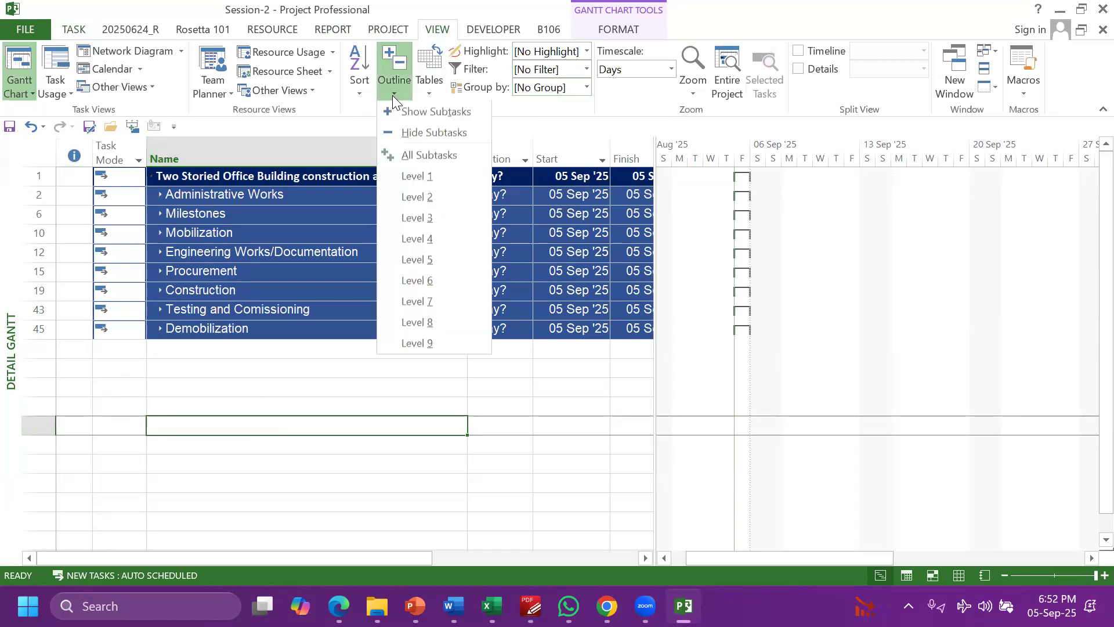
click(430, 220)
scroll(172, 323, down, 1)
scroll(172, 323, up, 3)
drag(507, 213, 507, 256)
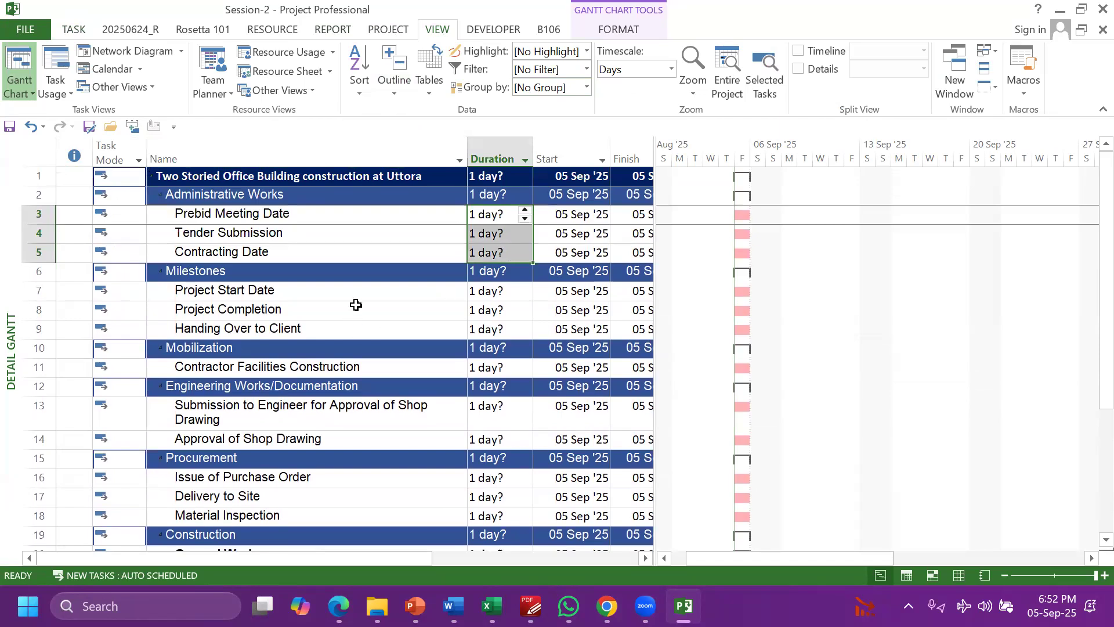
drag(356, 292, 350, 329)
scroll(317, 363, down, 2)
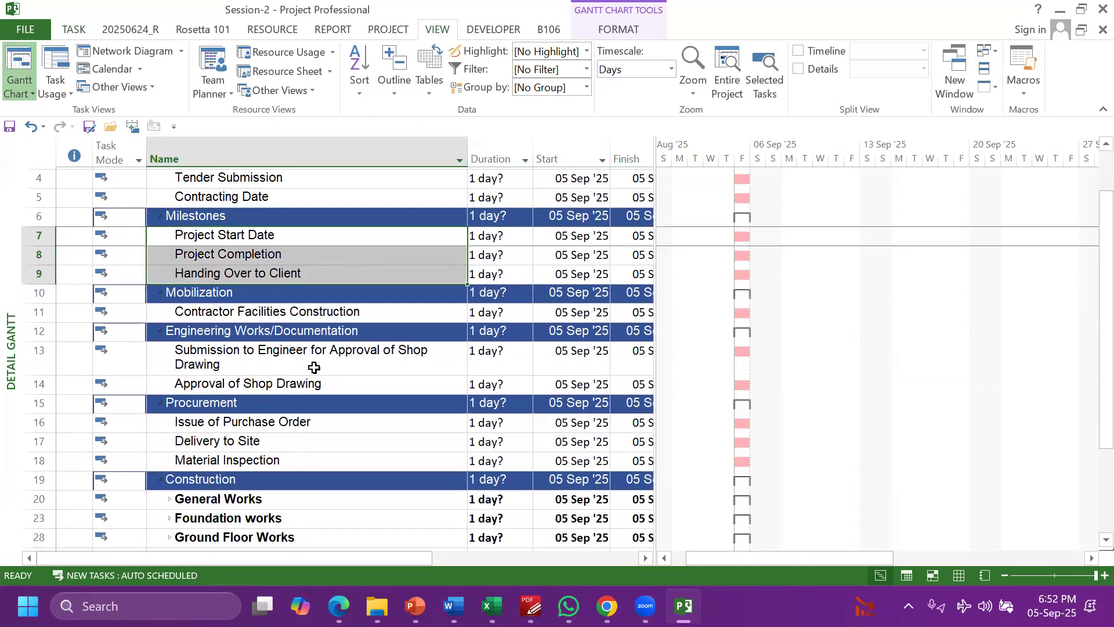
scroll(314, 367, down, 1)
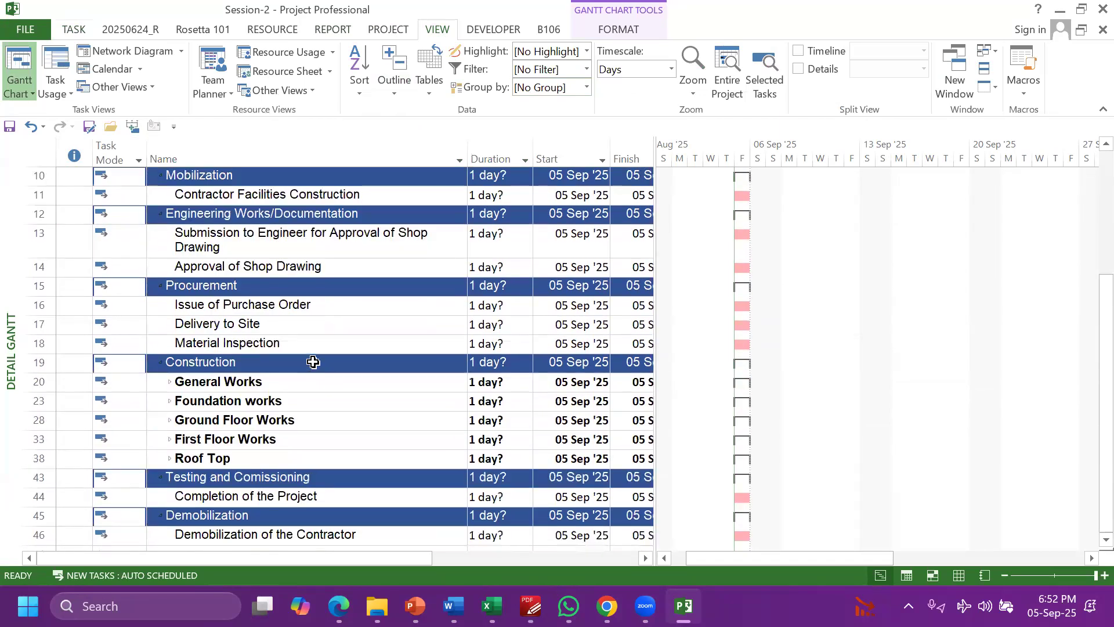
scroll(313, 362, down, 2)
Give the five summary rows under Construction, General Works through Roof Top, white text and a lighter blue background
click(24, 250)
drag(23, 251, 22, 328)
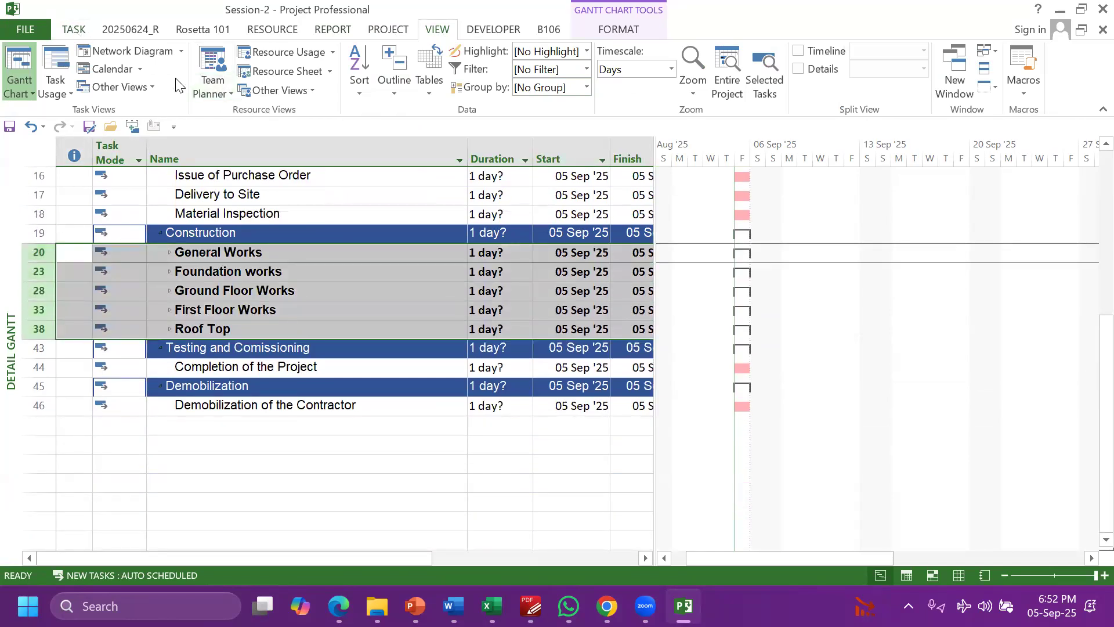
click(74, 30)
click(260, 84)
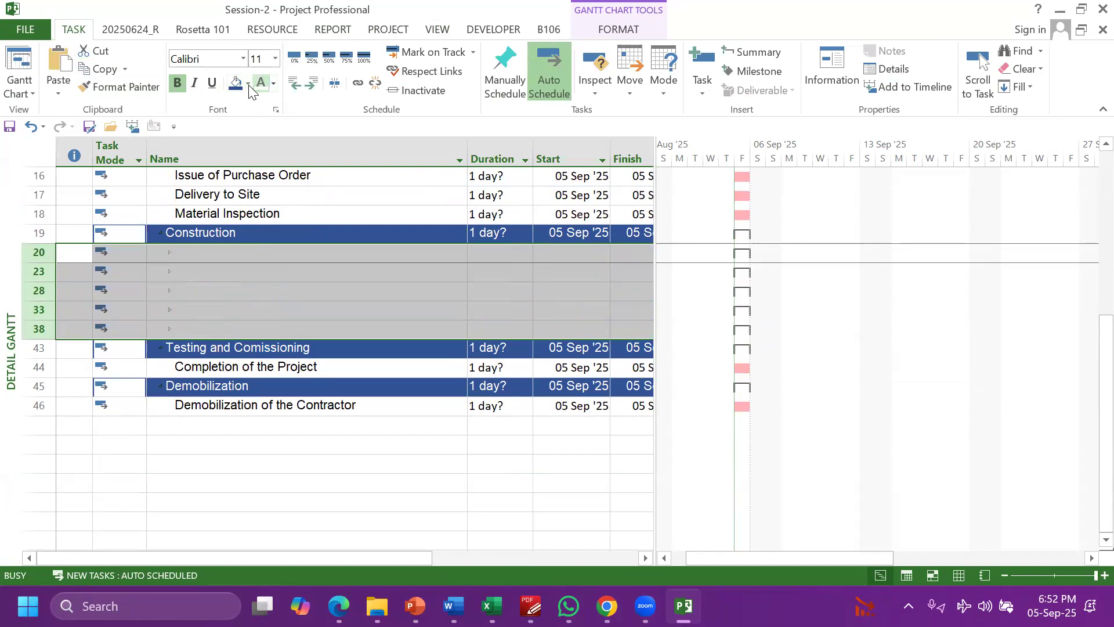
click(248, 84)
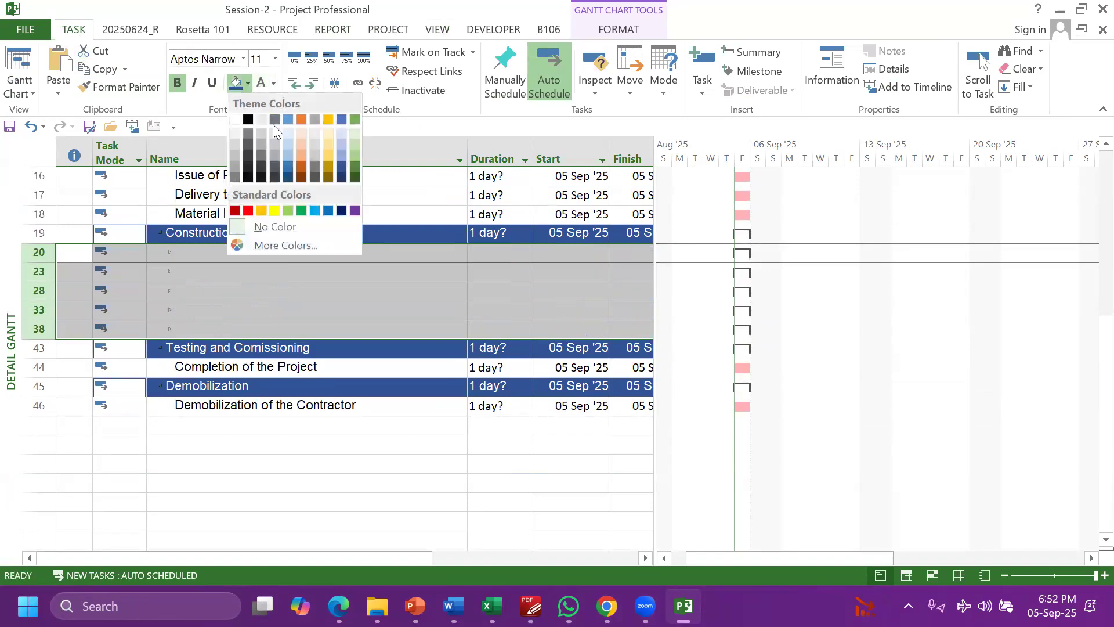
click(343, 156)
click(287, 523)
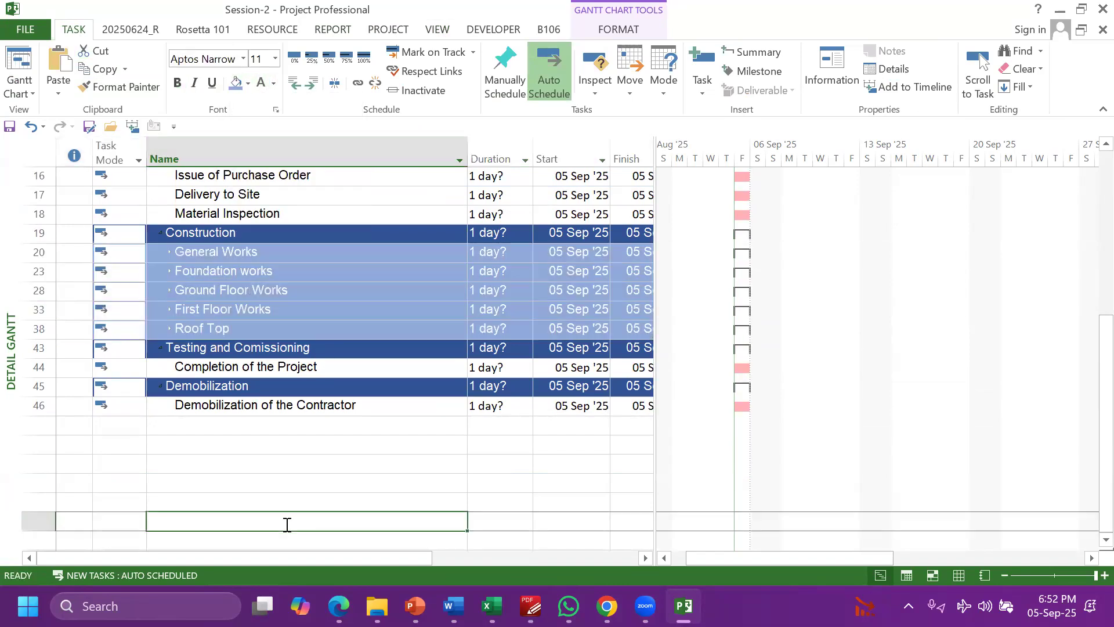
key(alt+F4)
click(500, 355)
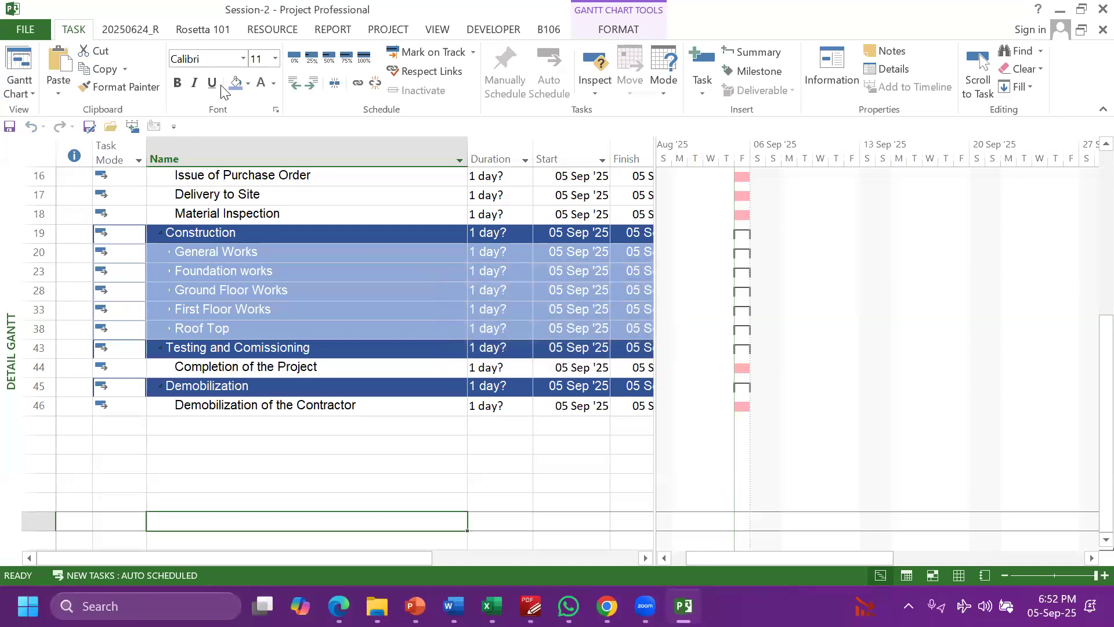
Expand the outline to Level 4 and check the task groups under General Works, Ground Floor Works and First Floor Works
click(441, 33)
click(394, 93)
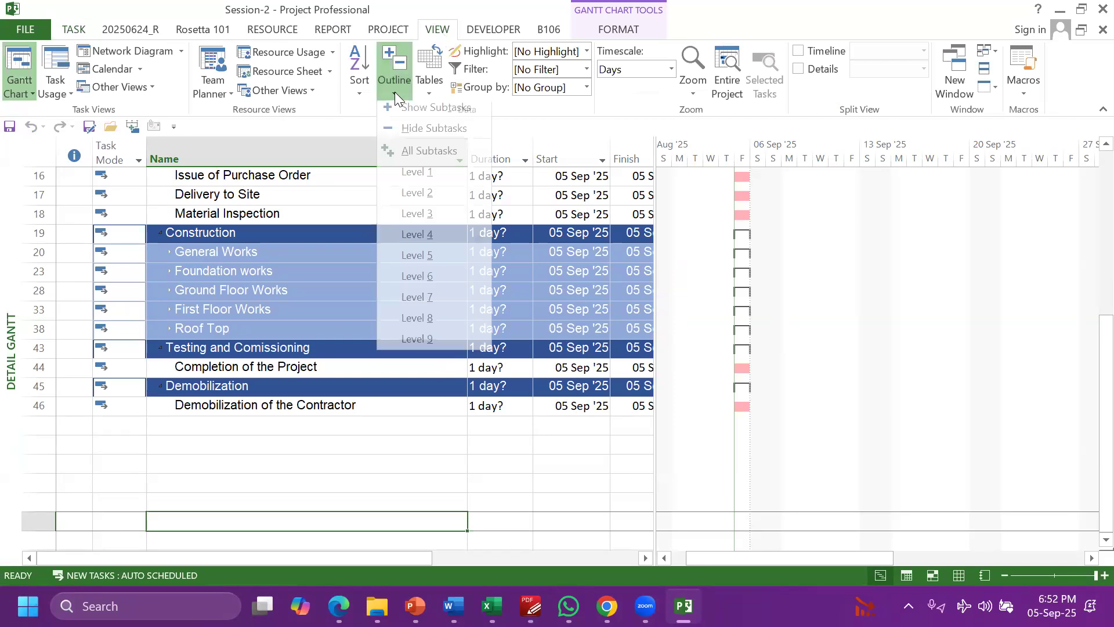
click(427, 239)
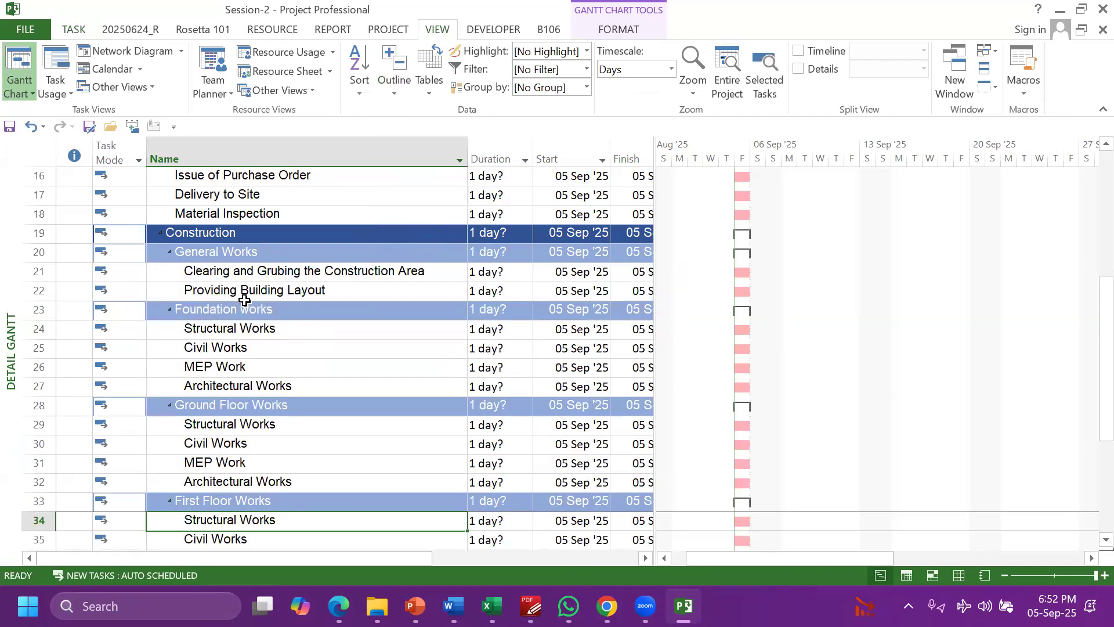
scroll(87, 288, down, 1)
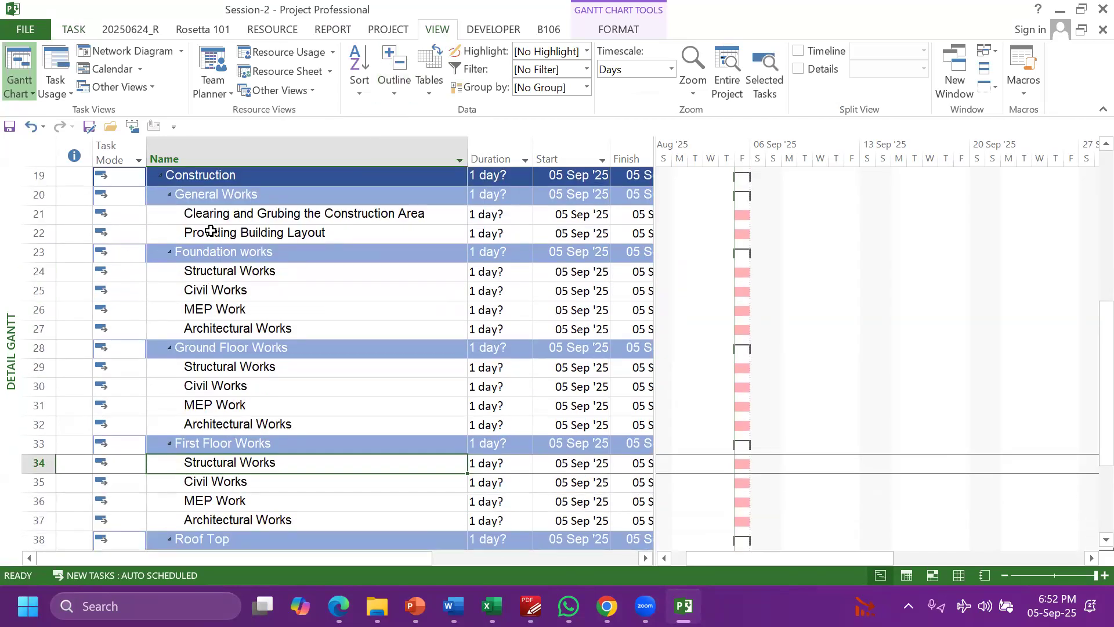
drag(227, 213, 228, 231)
drag(38, 271, 34, 364)
scroll(145, 348, down, 1)
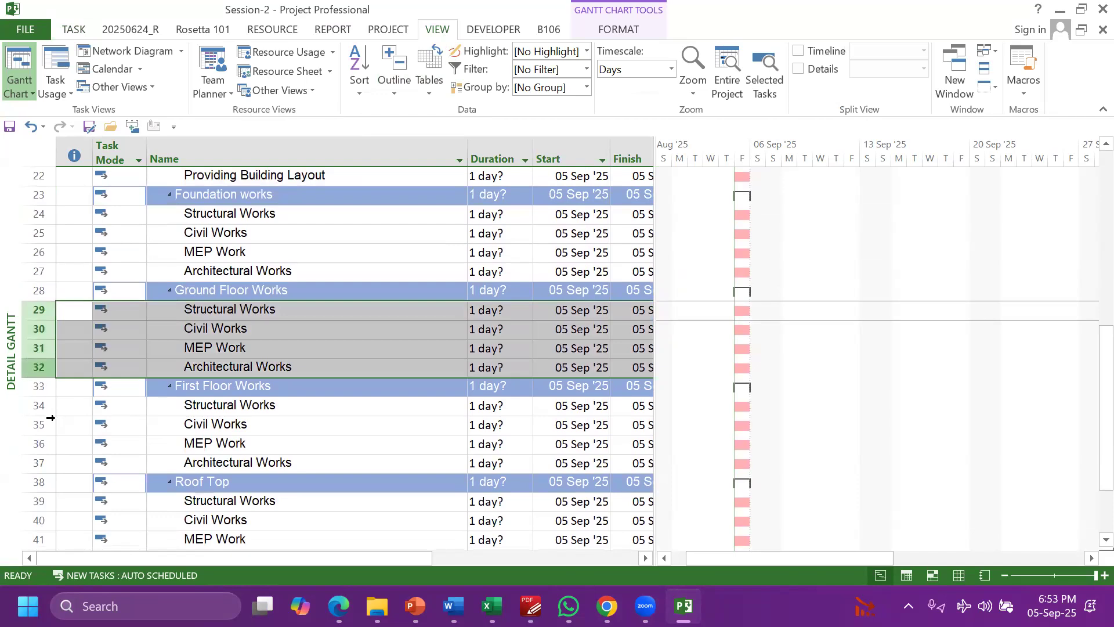
drag(39, 405, 31, 464)
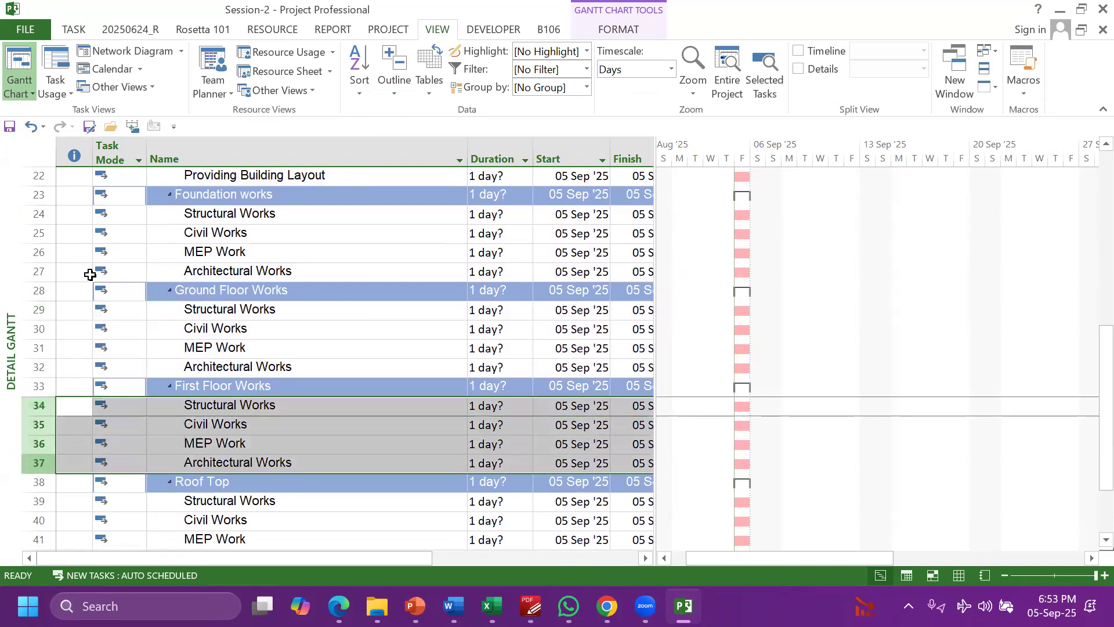
scroll(99, 373, down, 1)
scroll(94, 403, up, 2)
Give the four subtasks of Foundation works, Structural Works through Architectural Works, the lightest blue background
drag(39, 271, 45, 328)
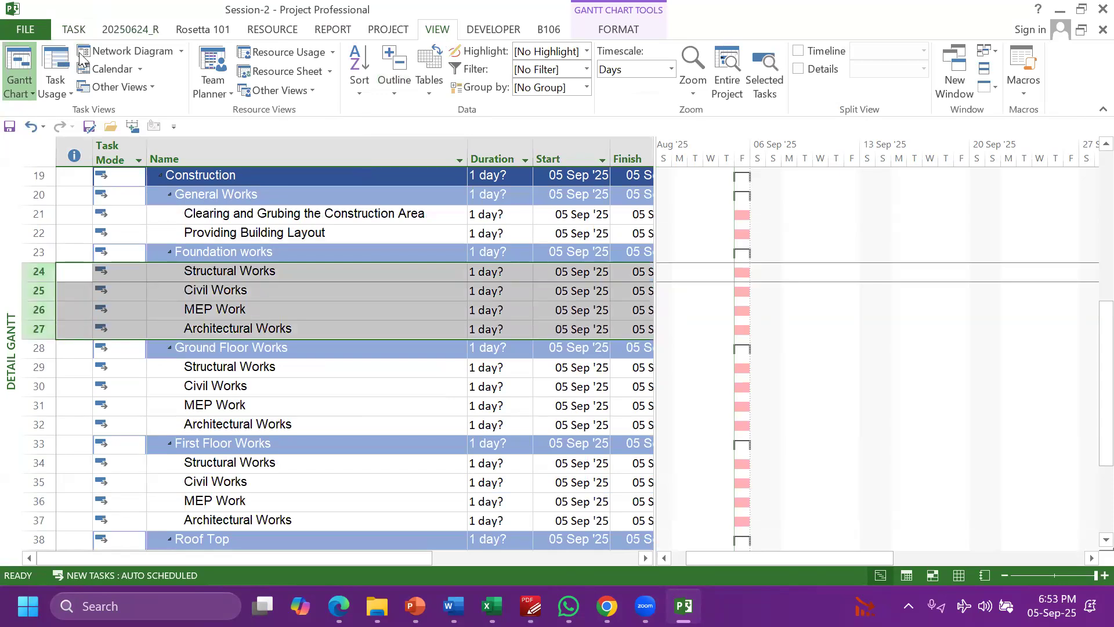
click(75, 31)
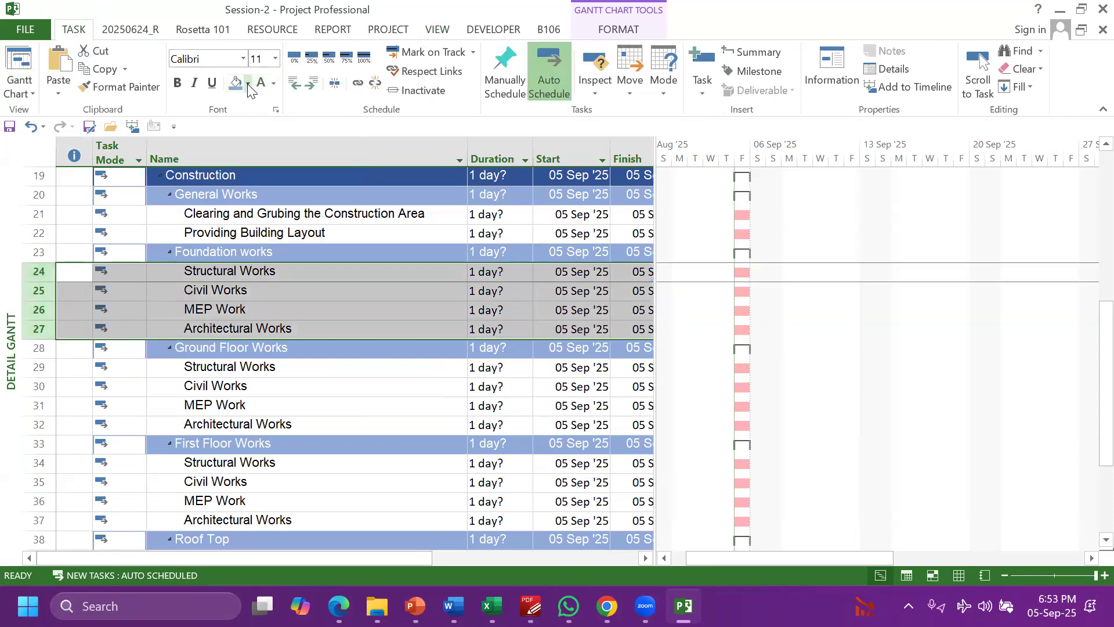
click(248, 86)
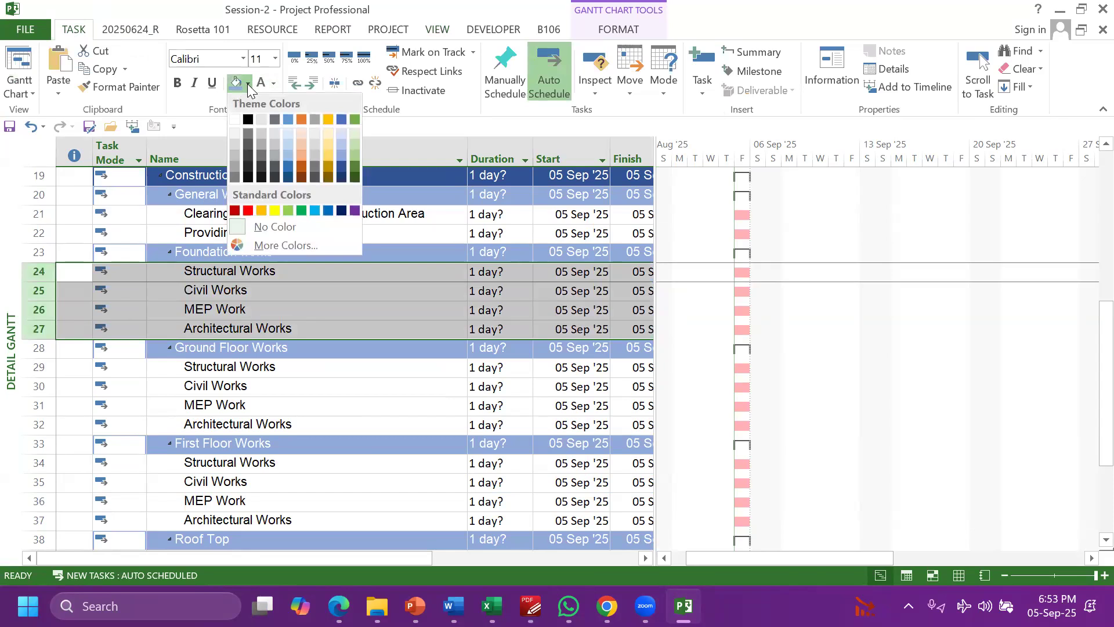
click(340, 138)
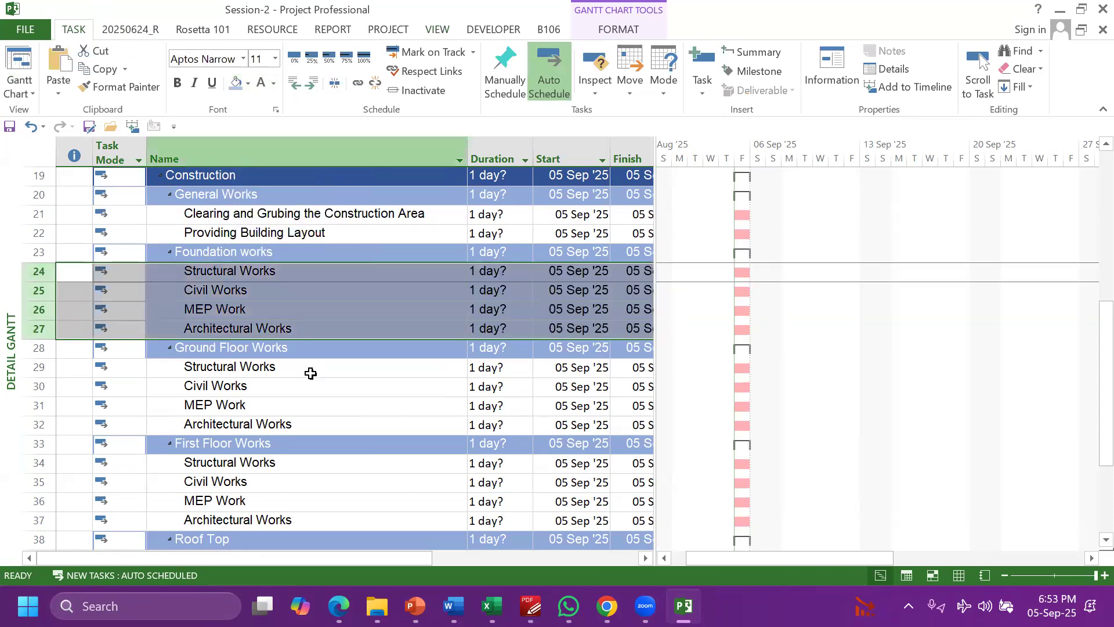
click(248, 84)
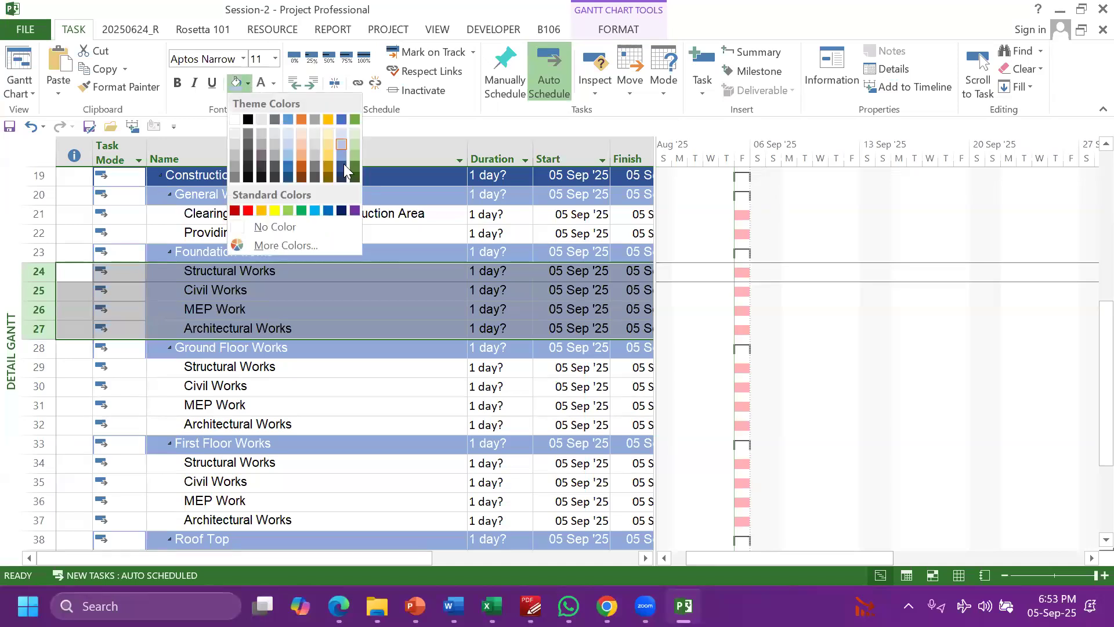
click(341, 134)
click(295, 438)
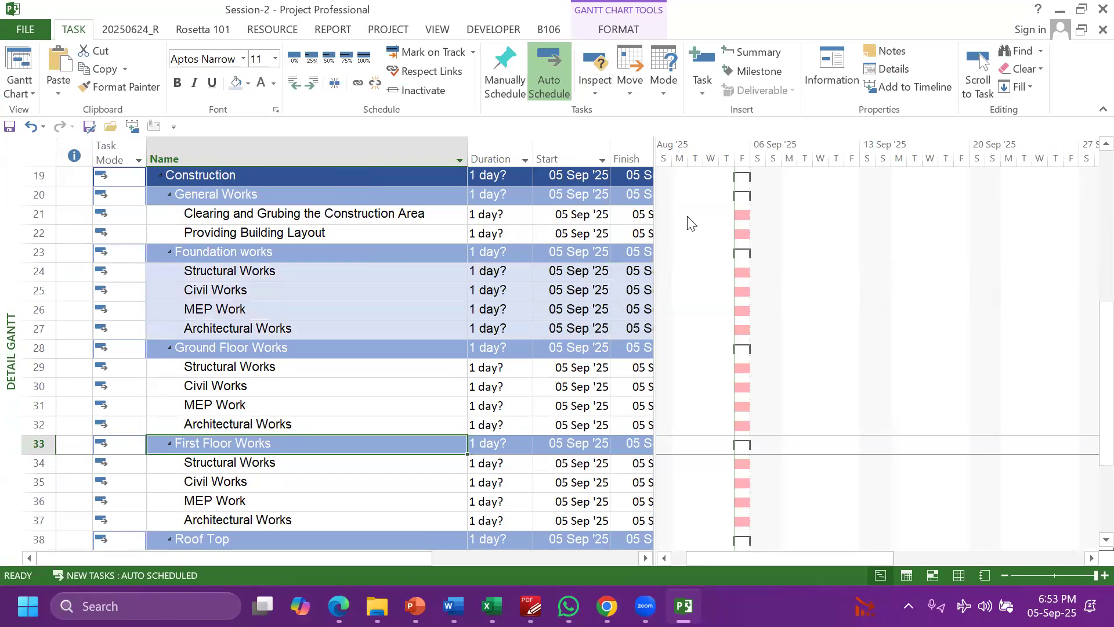
Change the background of the four Foundation works subtasks, Structural Works through Architectural Works, to the lightest gold
click(34, 270)
shift+click(48, 329)
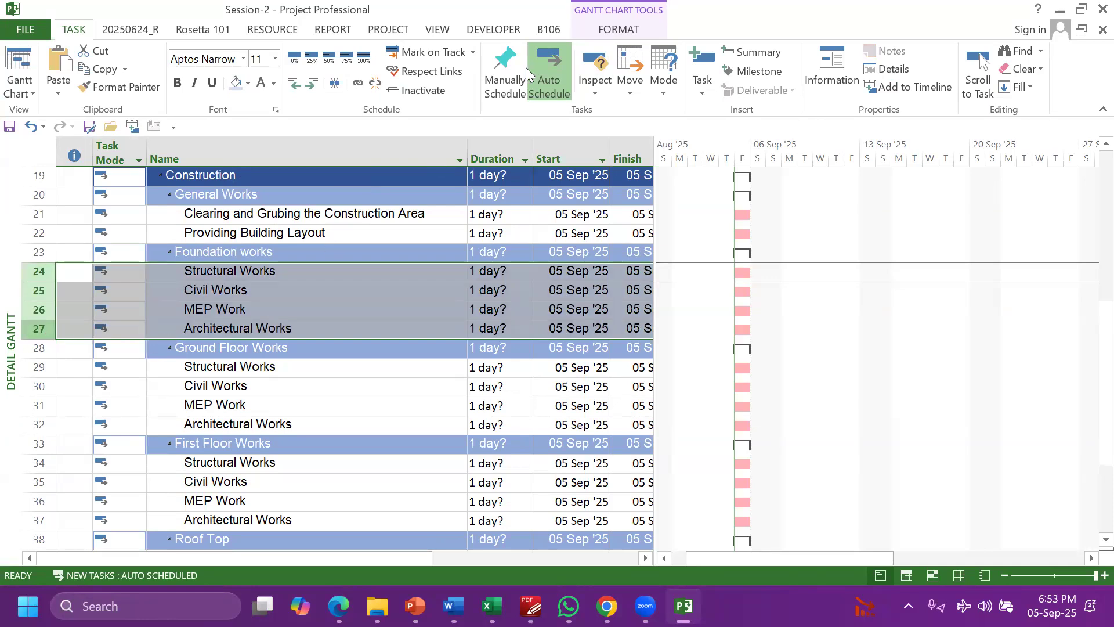
click(248, 82)
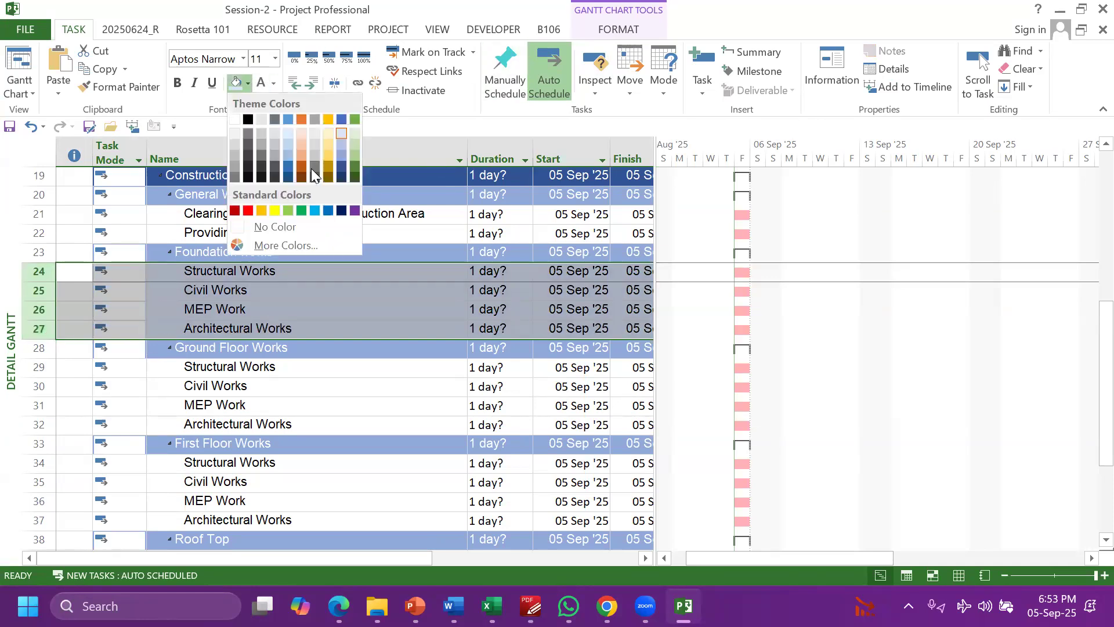
click(327, 133)
click(296, 405)
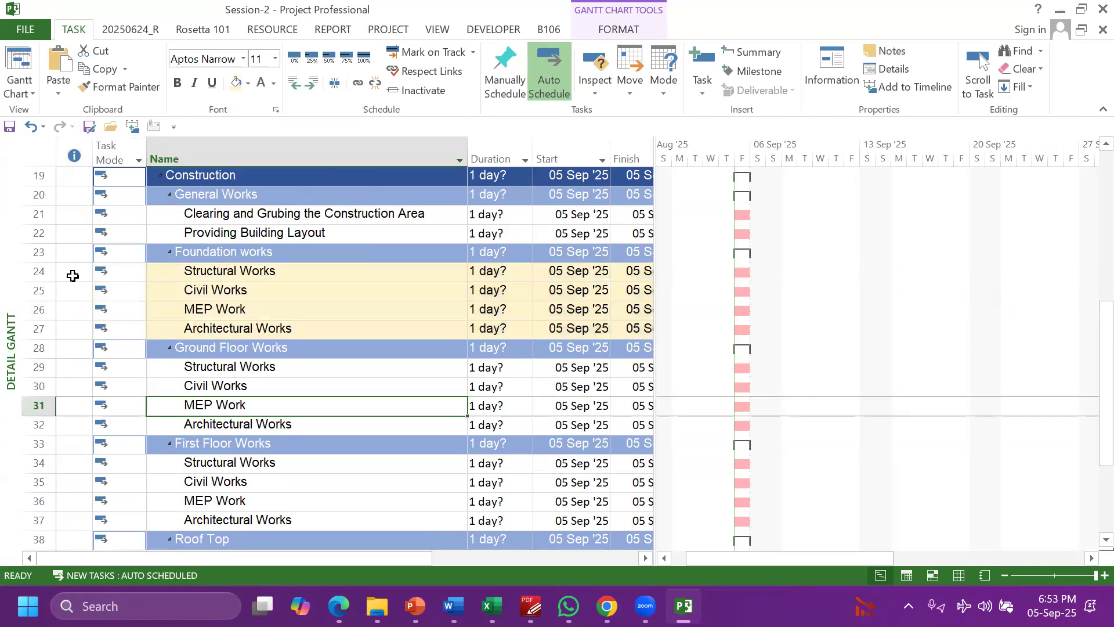
Copy the formatting of the four Foundation works subtasks onto the four subtasks of Ground Floor Works with Format Painter
drag(273, 278, 629, 330)
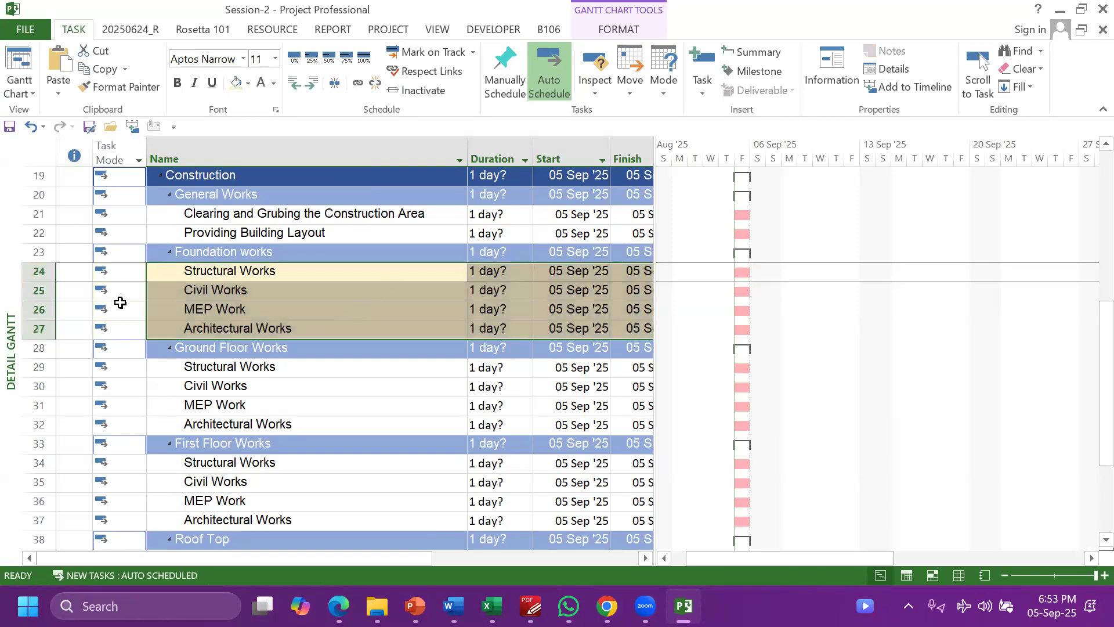
scroll(347, 377, down, 2)
scroll(348, 377, down, 2)
scroll(347, 377, up, 5)
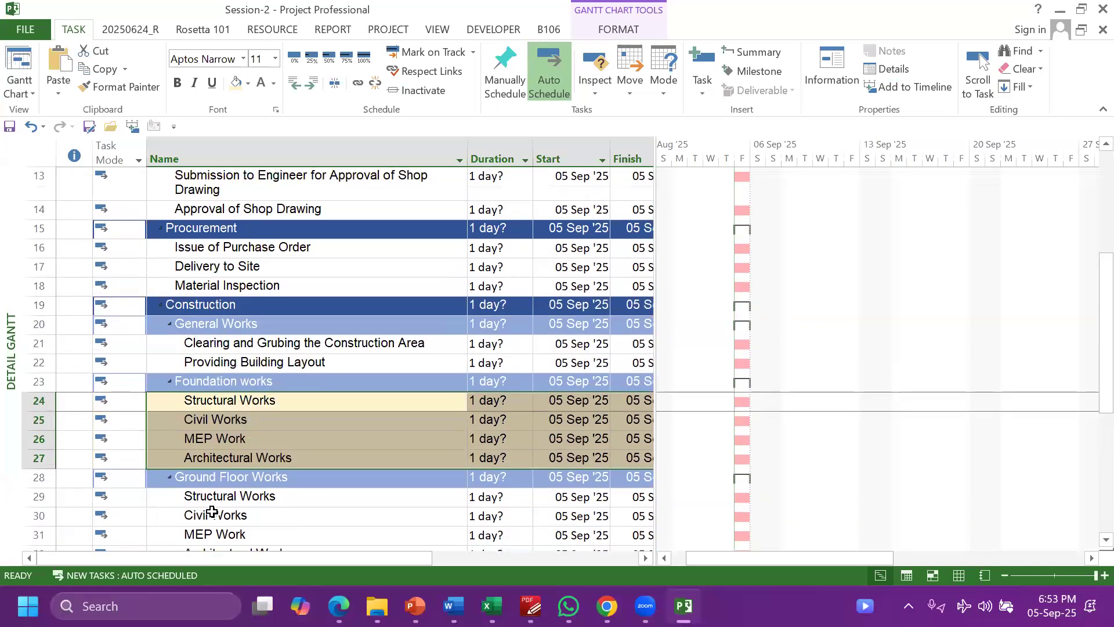
scroll(177, 286, up, 2)
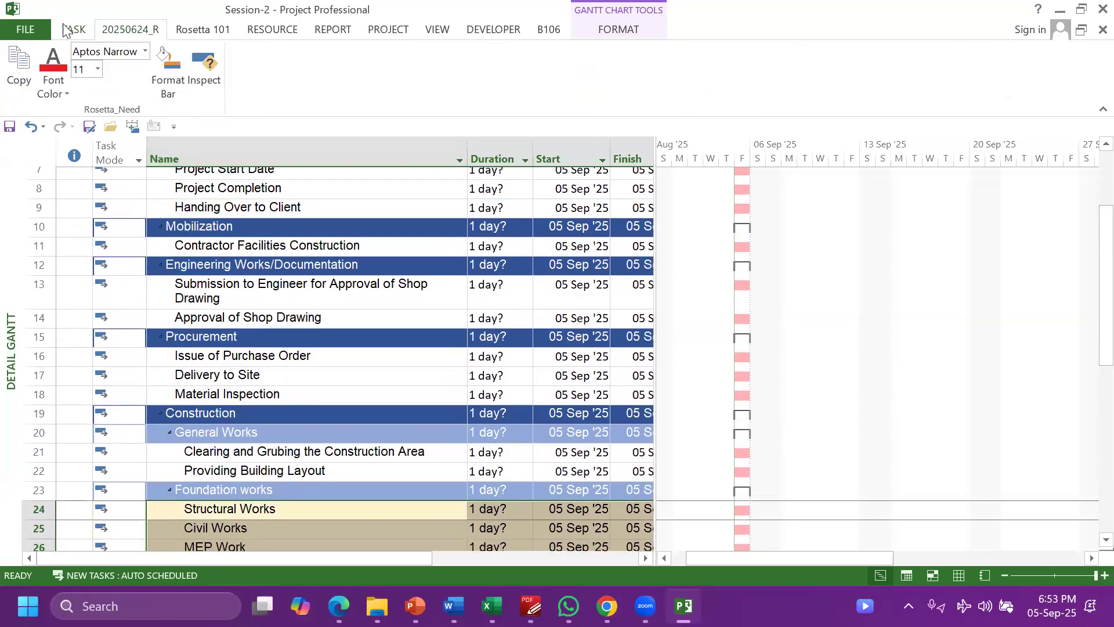
scroll(177, 286, down, 2)
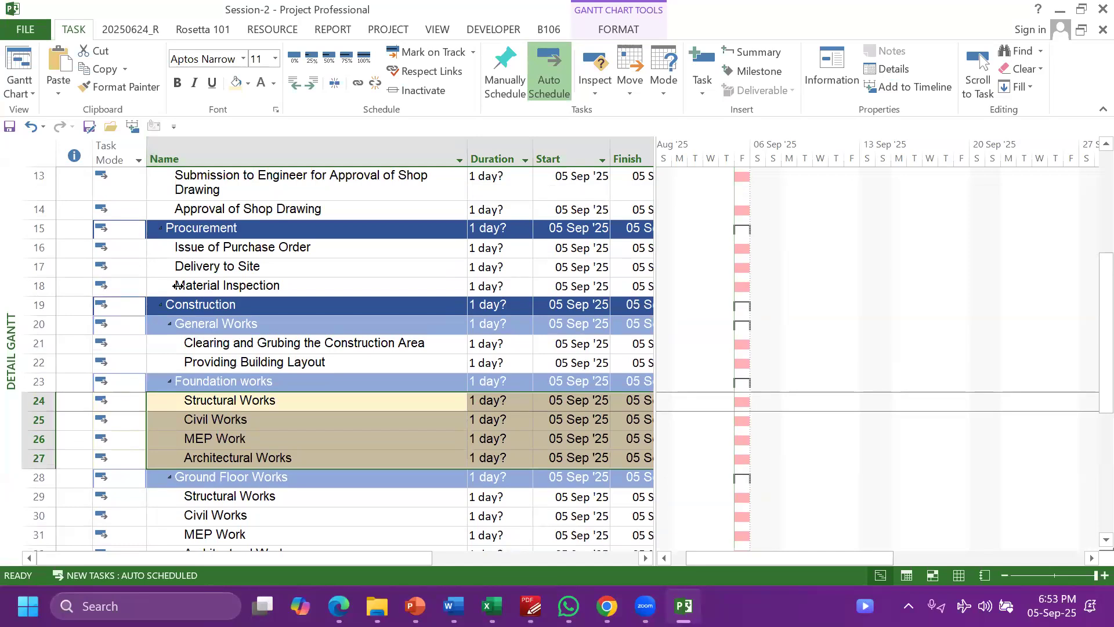
click(249, 441)
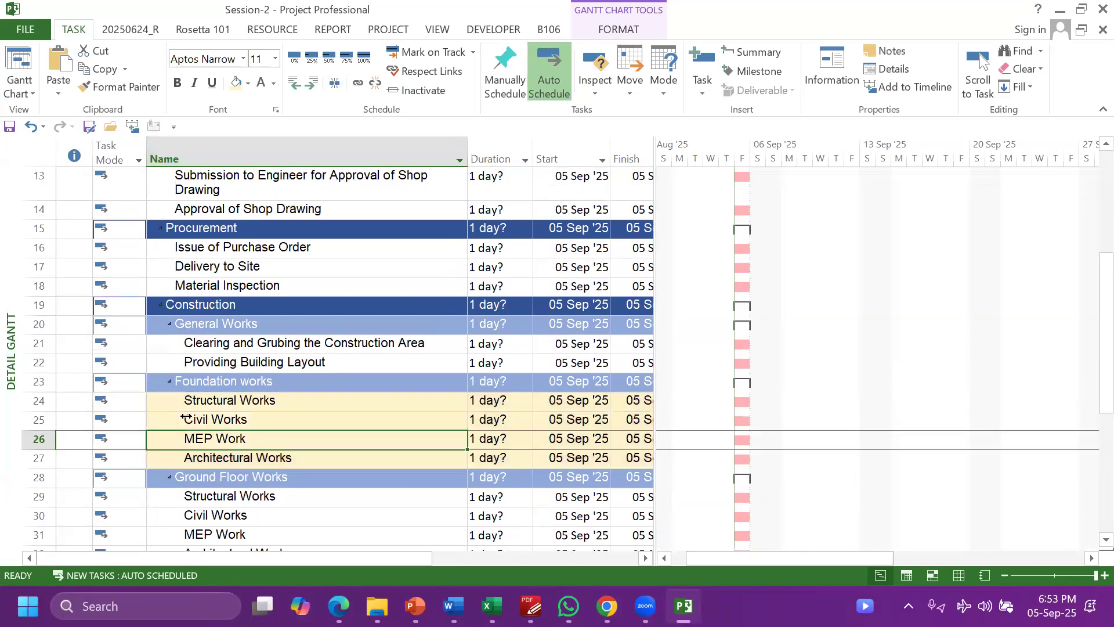
drag(177, 402, 452, 466)
drag(729, 559, 89, 560)
scroll(227, 389, down, 3)
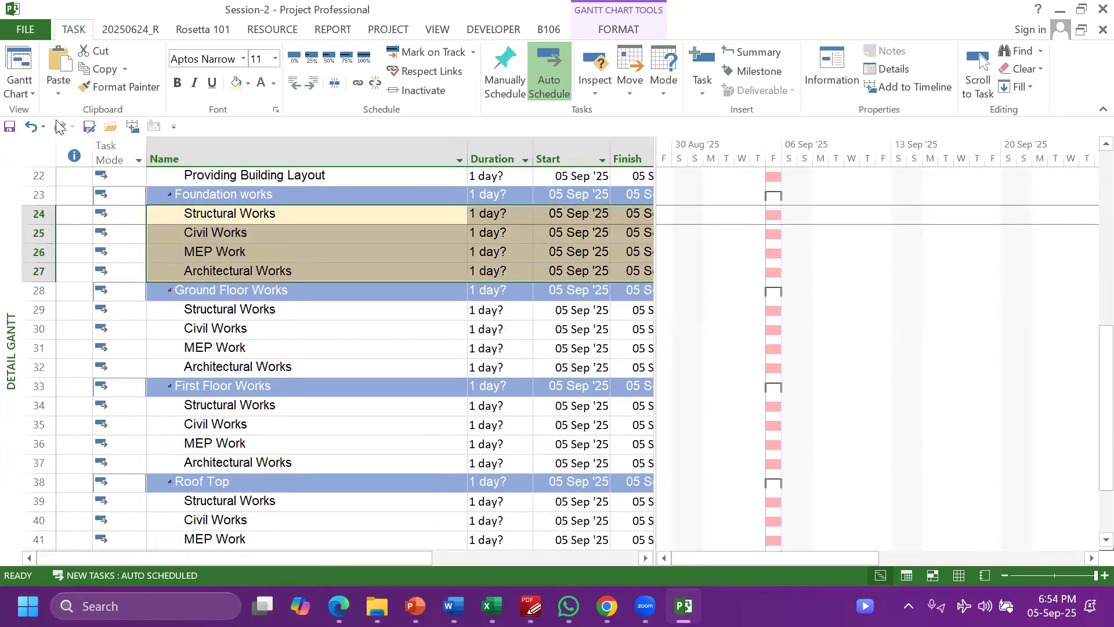
click(113, 90)
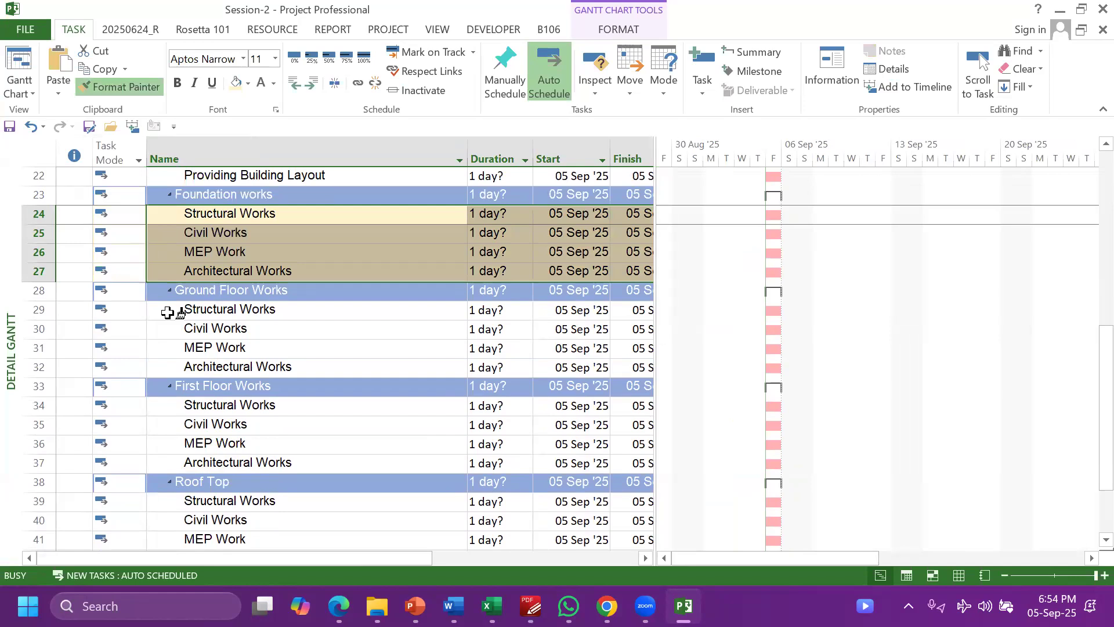
click(168, 310)
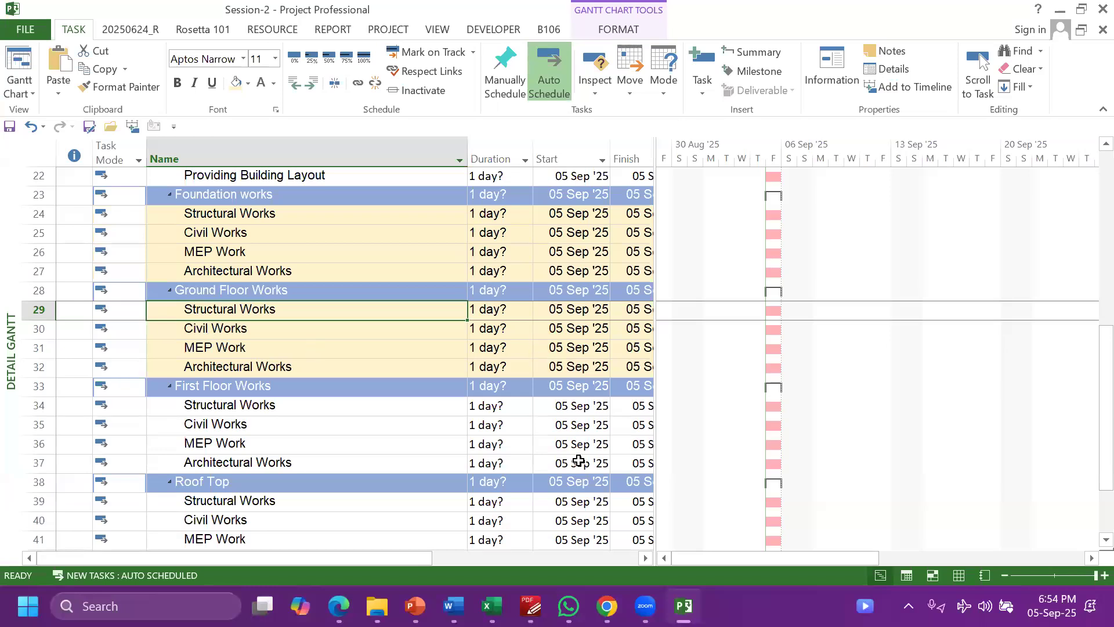
Copy the formatting of the four Ground Floor Works subtasks onto the four subtasks of First Floor Works
scroll(395, 558, right, 3)
drag(396, 559, 487, 493)
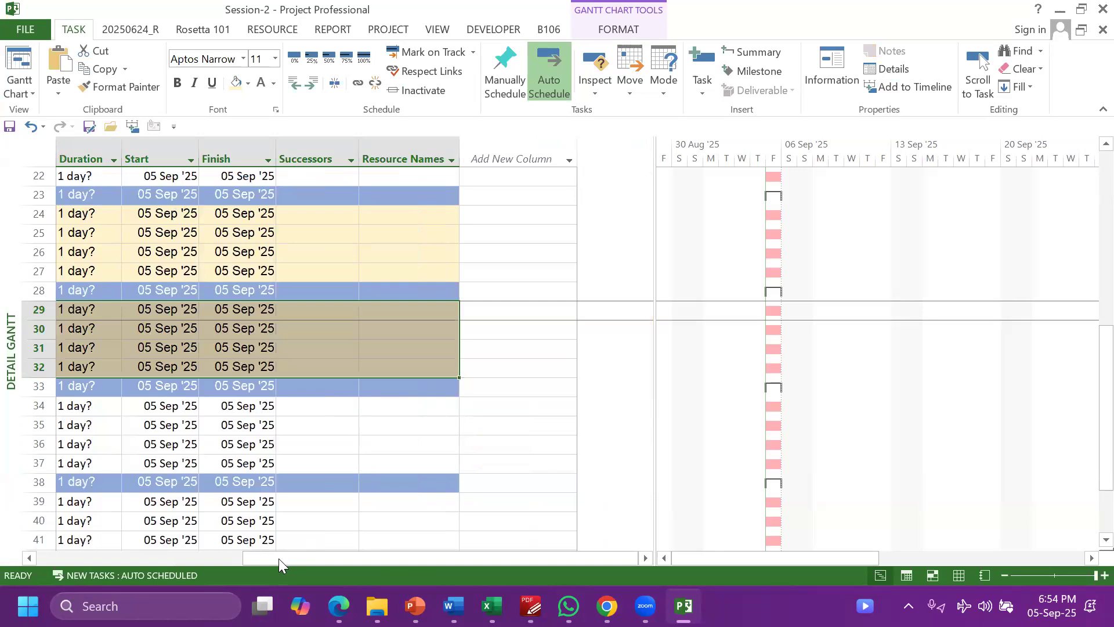
drag(278, 559, 17, 557)
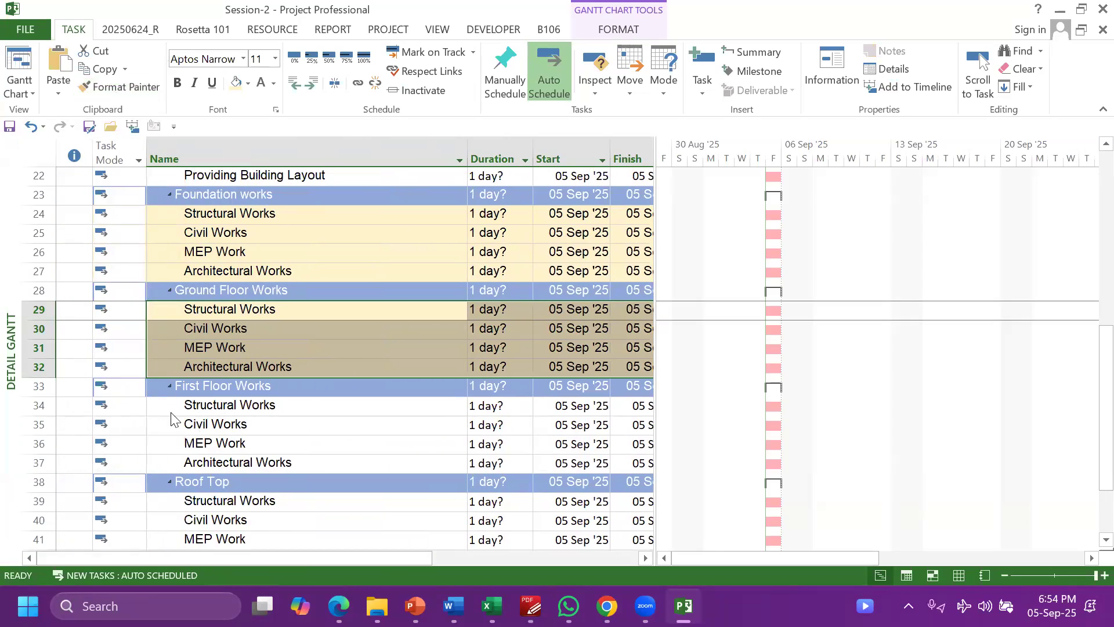
click(131, 88)
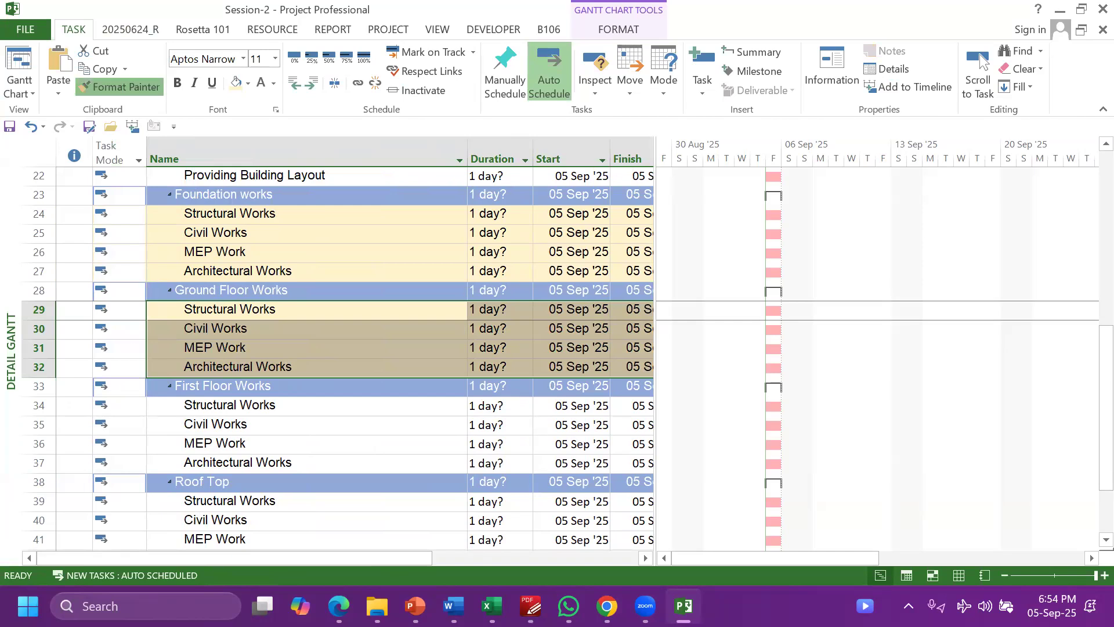
click(167, 403)
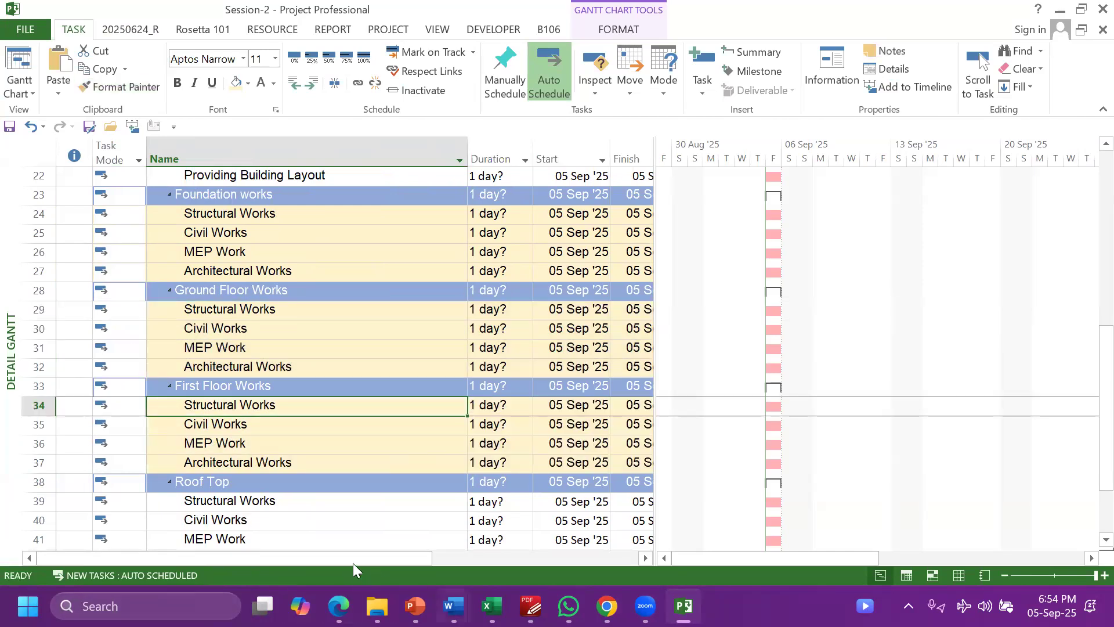
Copy the formatting of the four First Floor Works subtasks onto the four Roof Top subtasks, rows 39 to 42
drag(36, 405, 36, 462)
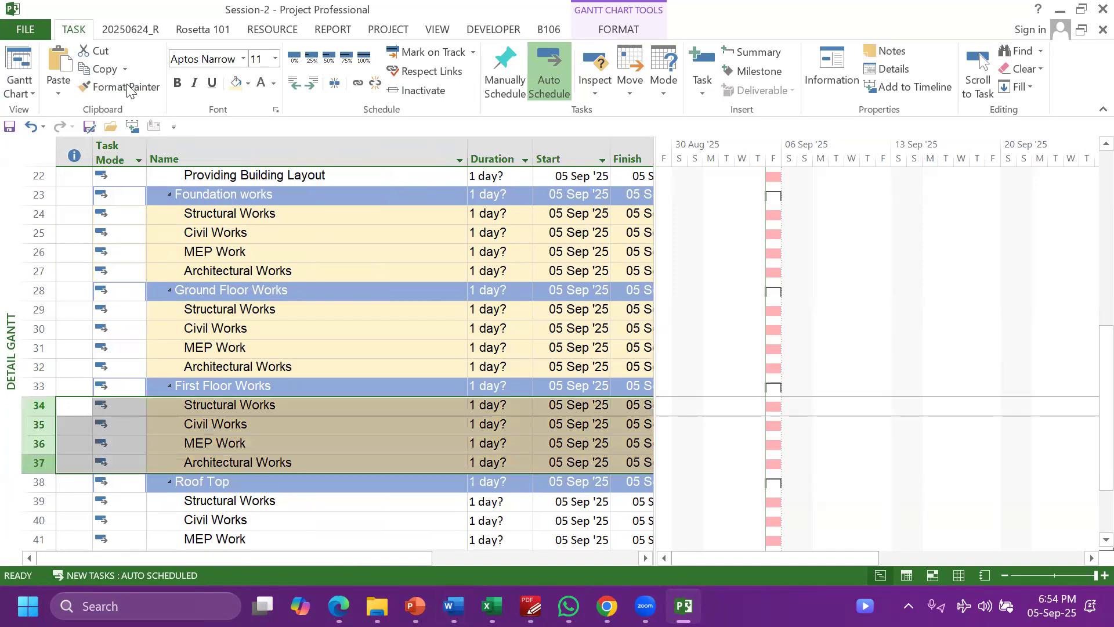
click(124, 87)
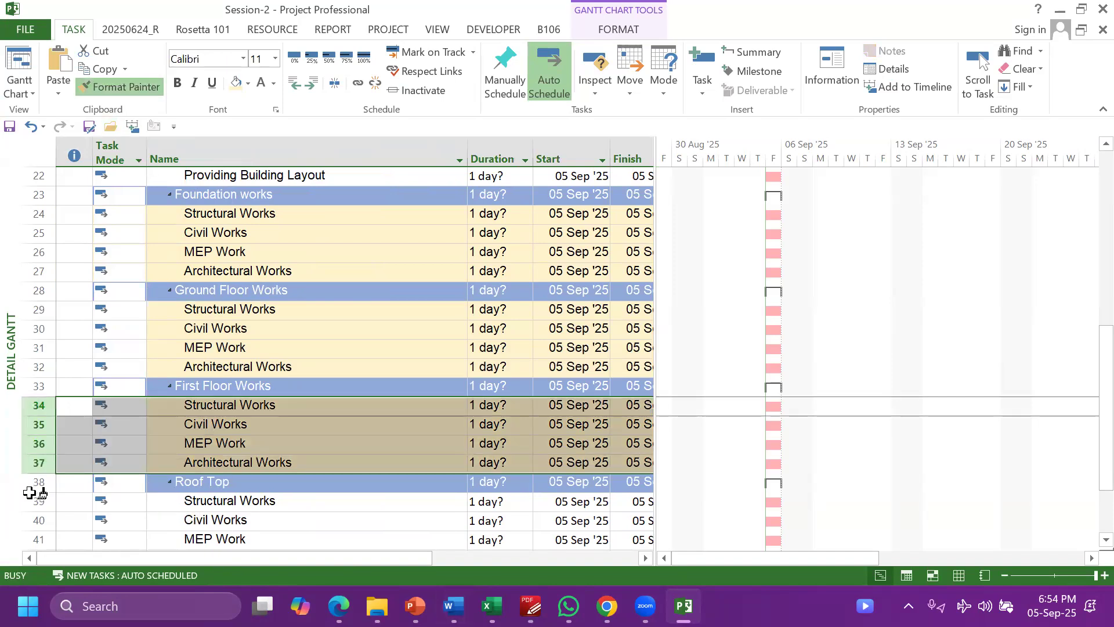
drag(36, 502, 61, 573)
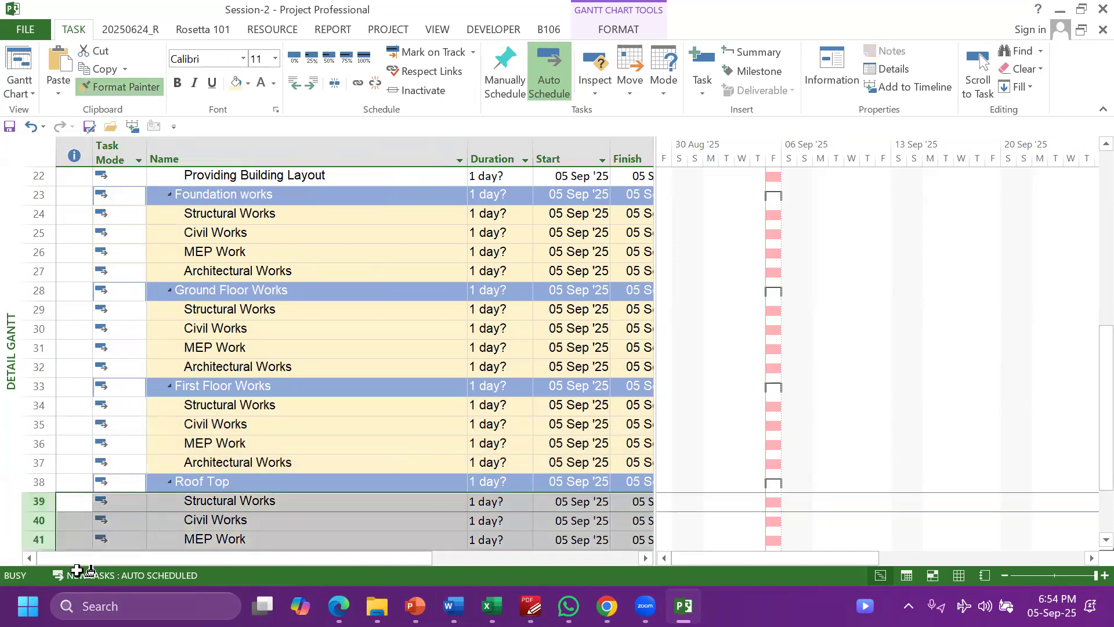
scroll(414, 421, down, 3)
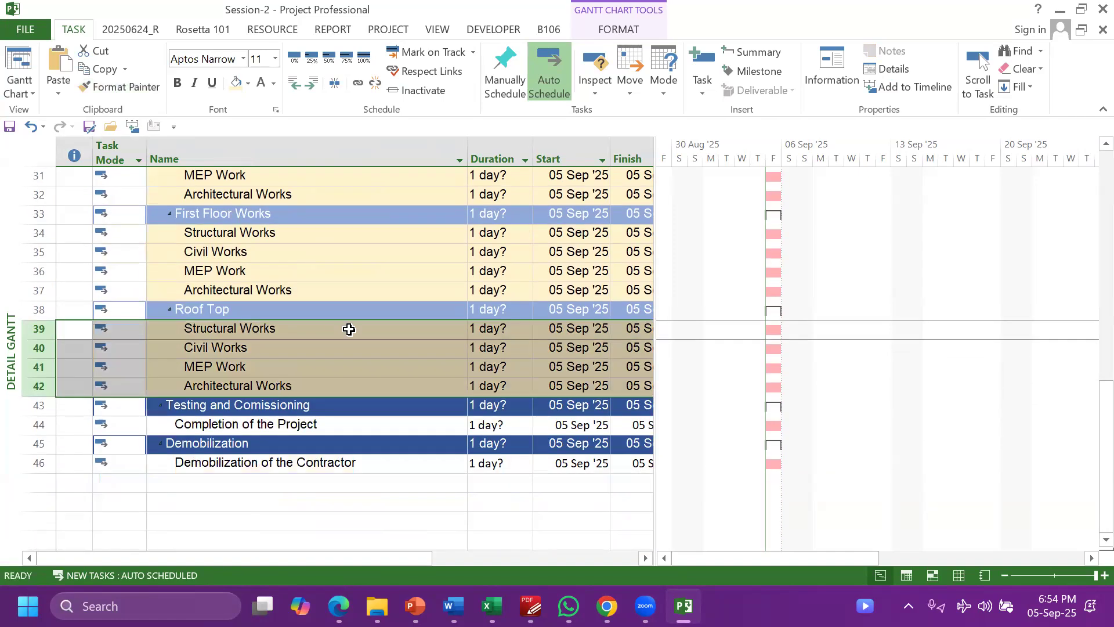
Look through the colour-coded rows of the whole task list, from the project title to Demobilization
scroll(349, 329, up, 4)
scroll(349, 329, up, 2)
scroll(376, 365, down, 7)
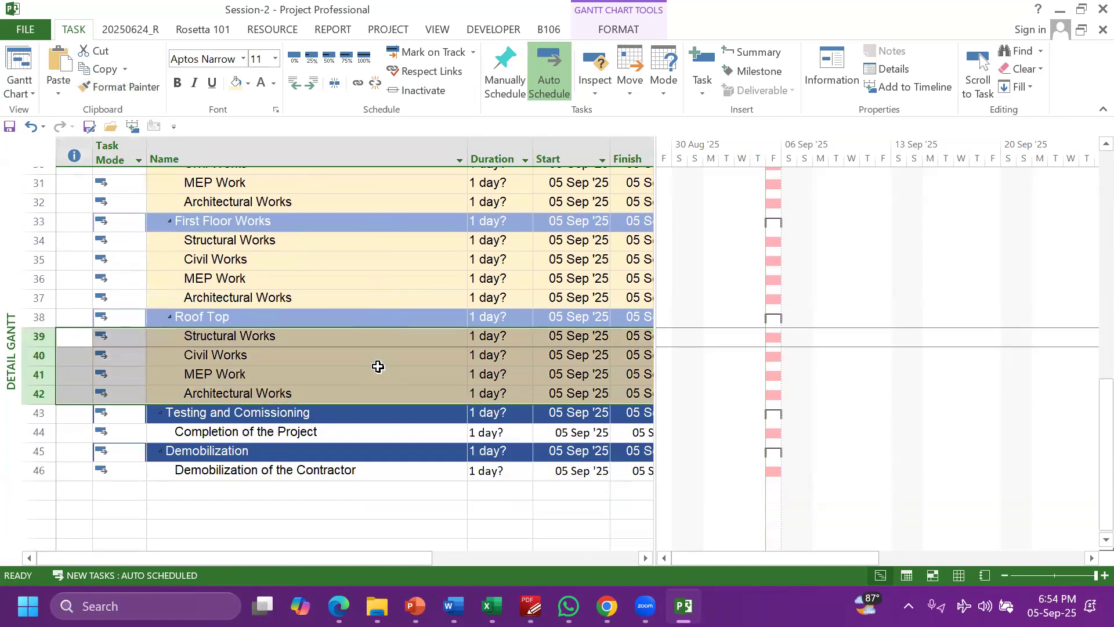
scroll(382, 291, up, 10)
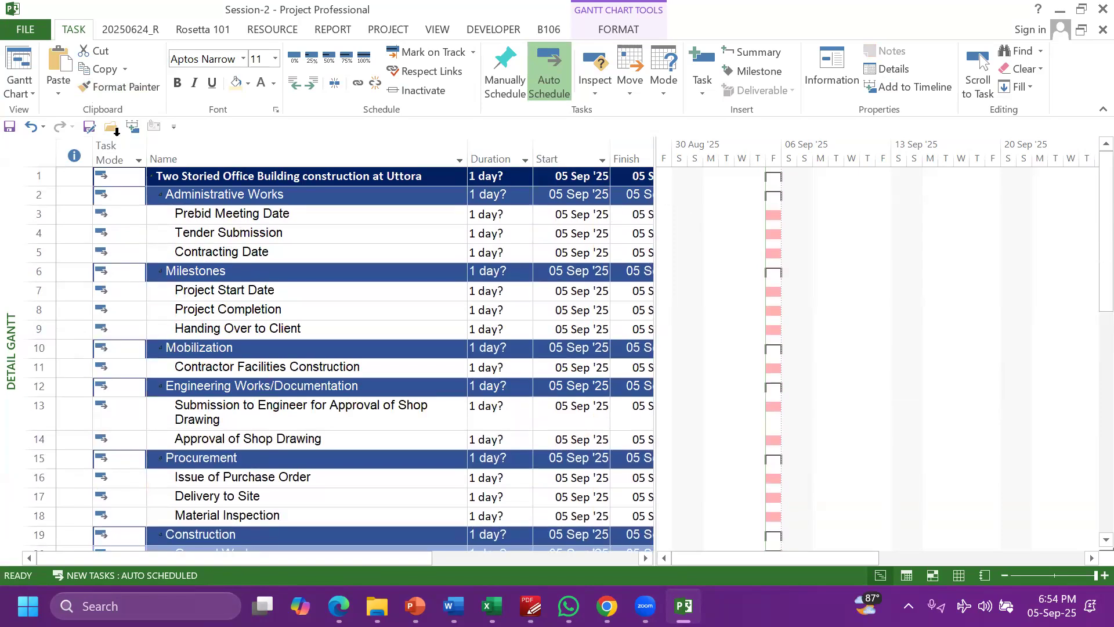
click(115, 150)
scroll(377, 312, down, 7)
scroll(375, 311, down, 6)
scroll(403, 356, up, 9)
scroll(405, 358, up, 5)
Widen the task table over the Gantt chart to show the Finish, Successors and Resource Names columns in full
drag(653, 198, 1039, 278)
scroll(594, 250, down, 4)
scroll(594, 255, down, 7)
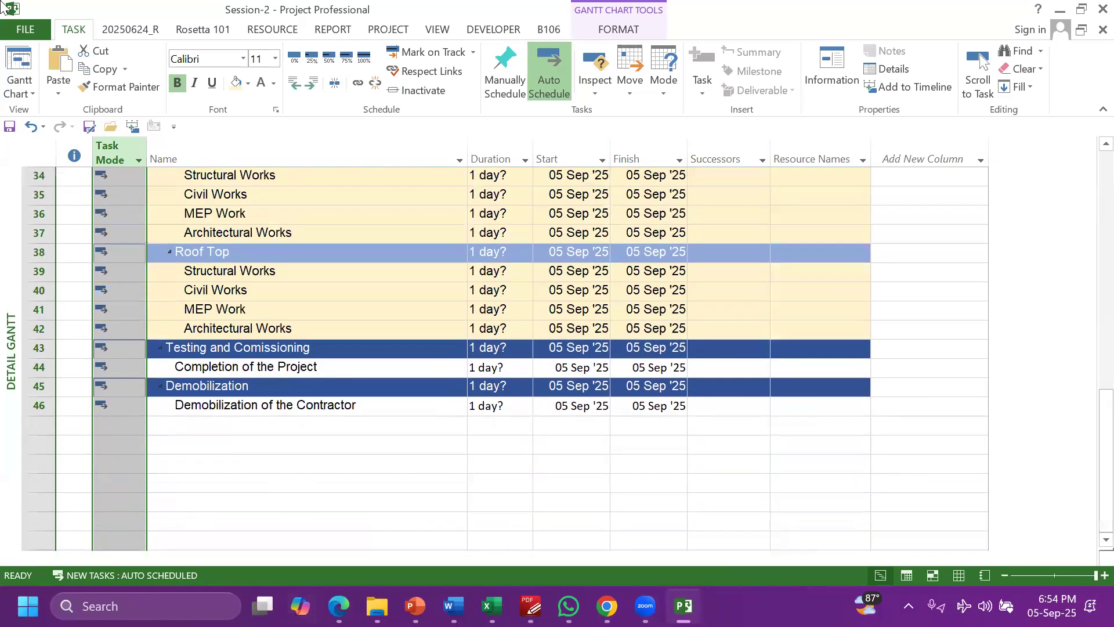
Save the Session-2 project file
click(24, 30)
click(23, 154)
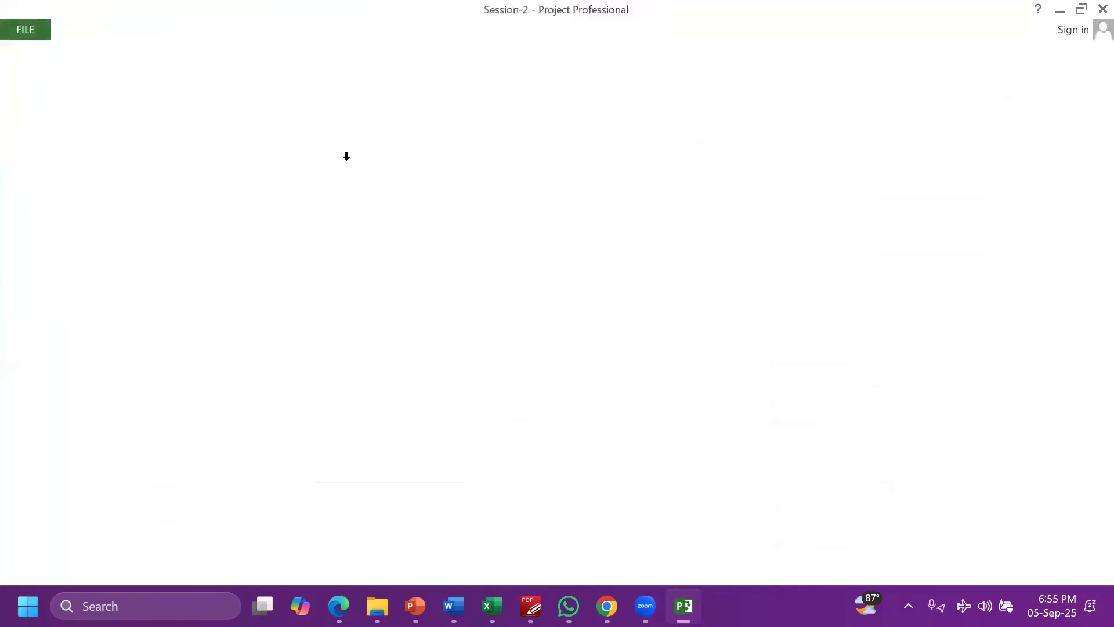
click(25, 30)
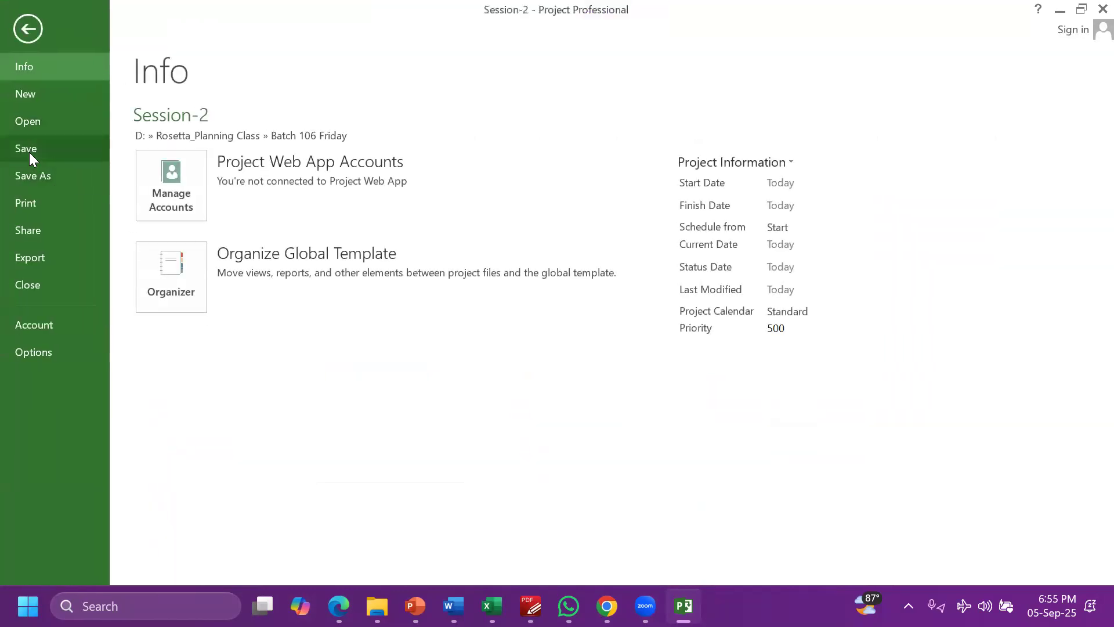
click(27, 149)
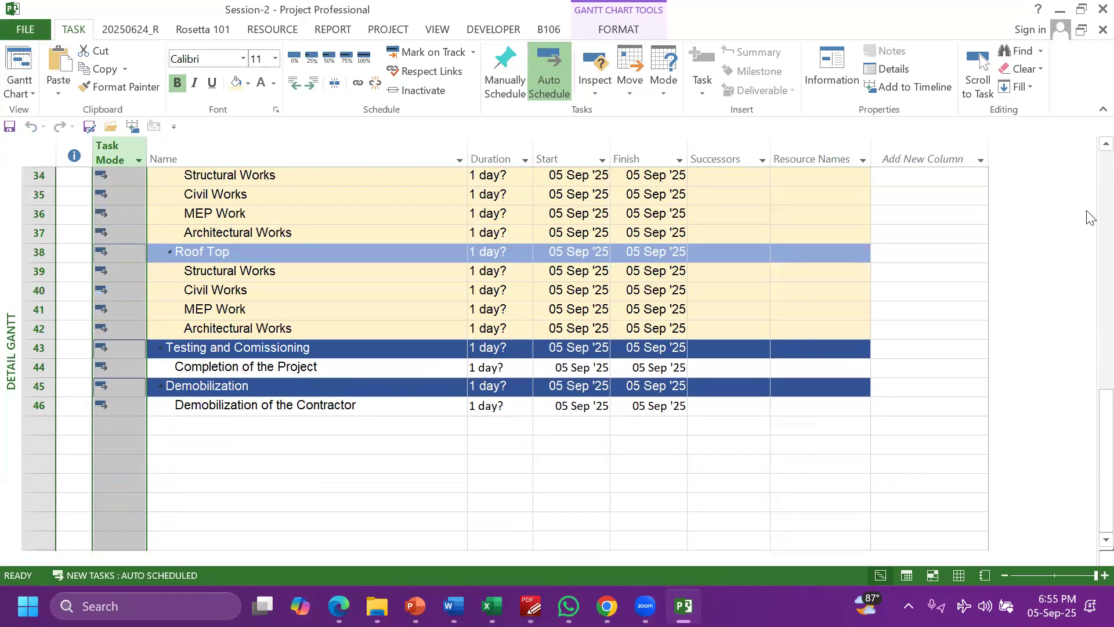
Indent Civil Works in the Foundation works group by one level to make it a subtask of Structural Works
click(208, 321)
scroll(294, 300, up, 9)
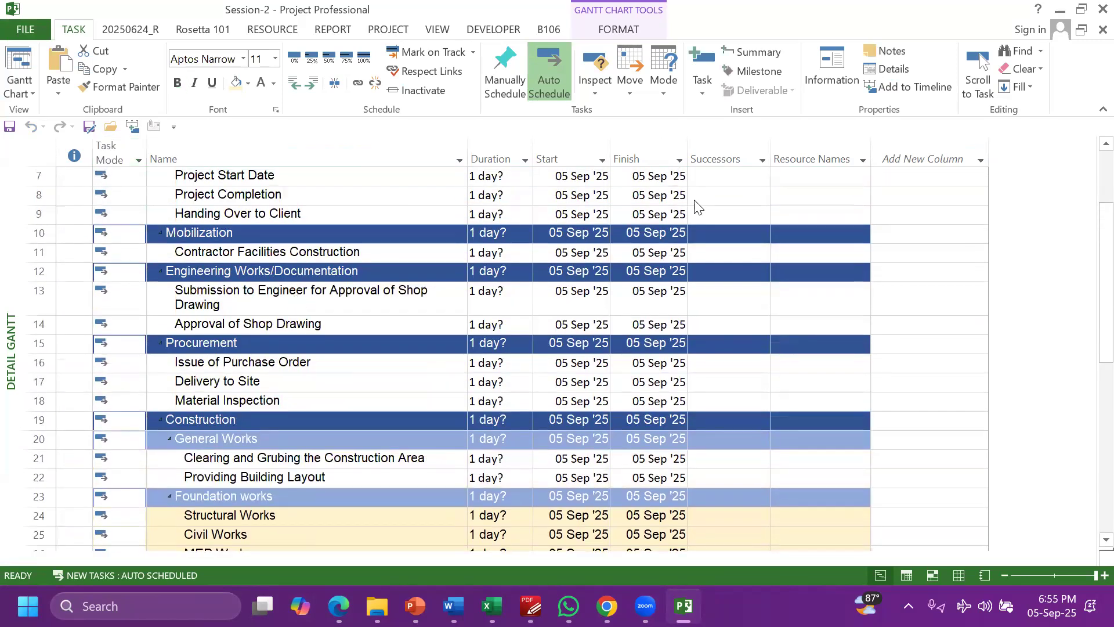
scroll(524, 347, up, 1)
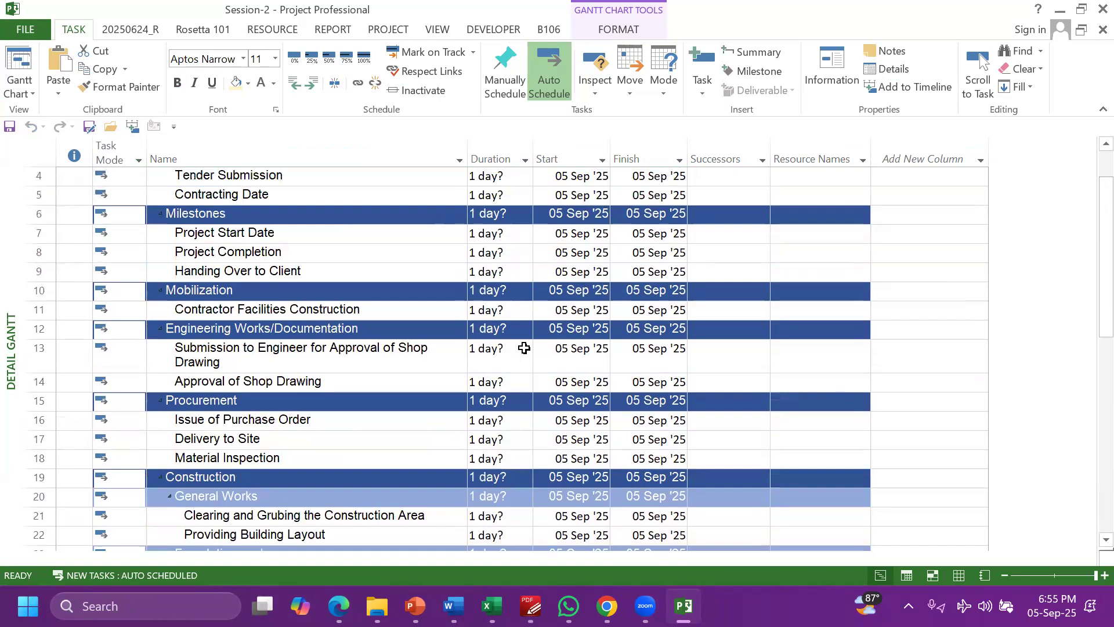
scroll(523, 348, down, 3)
scroll(441, 406, down, 2)
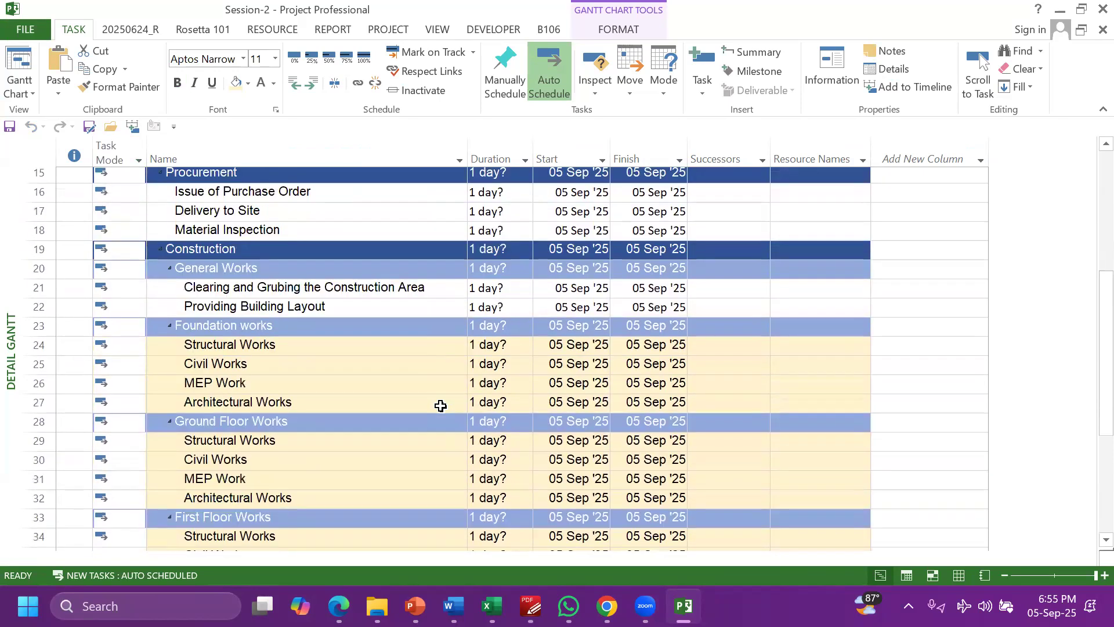
drag(308, 329, 306, 383)
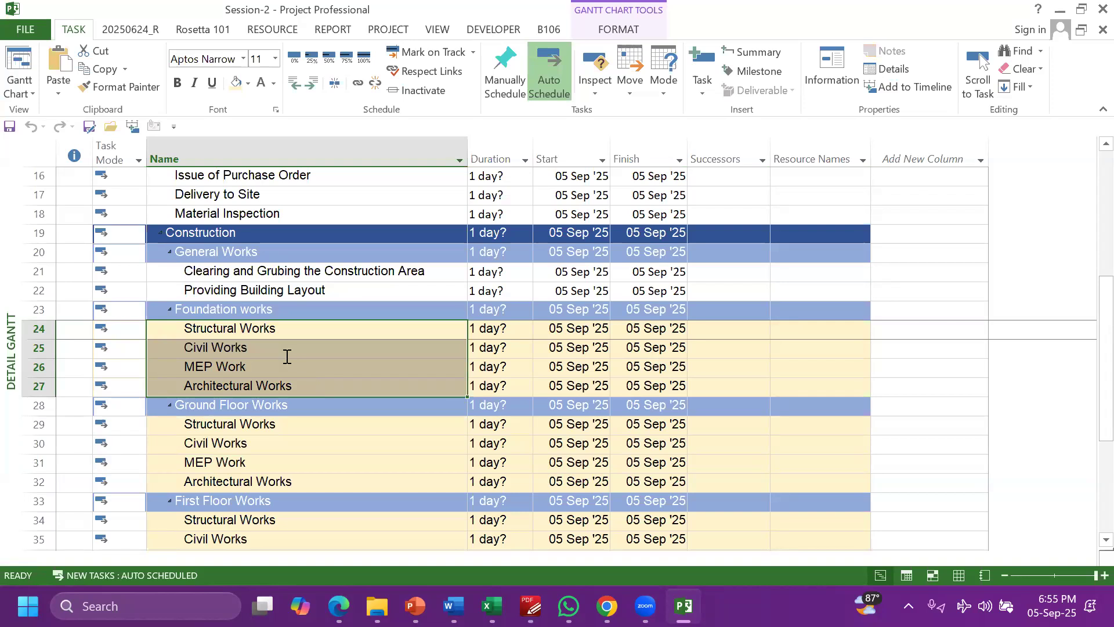
click(266, 328)
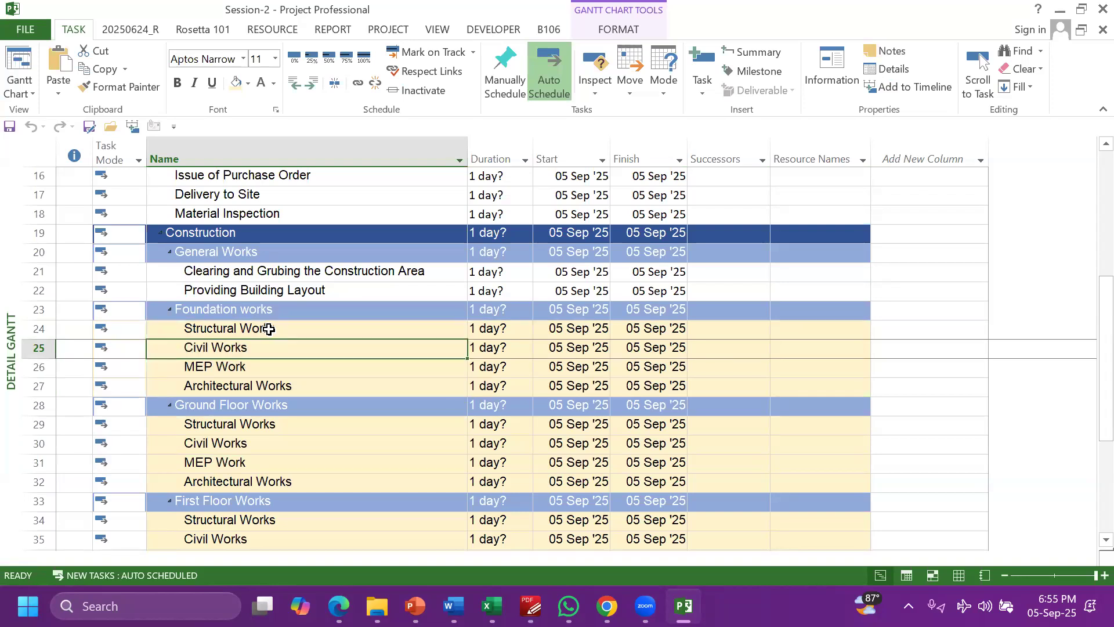
click(219, 347)
click(312, 85)
click(269, 386)
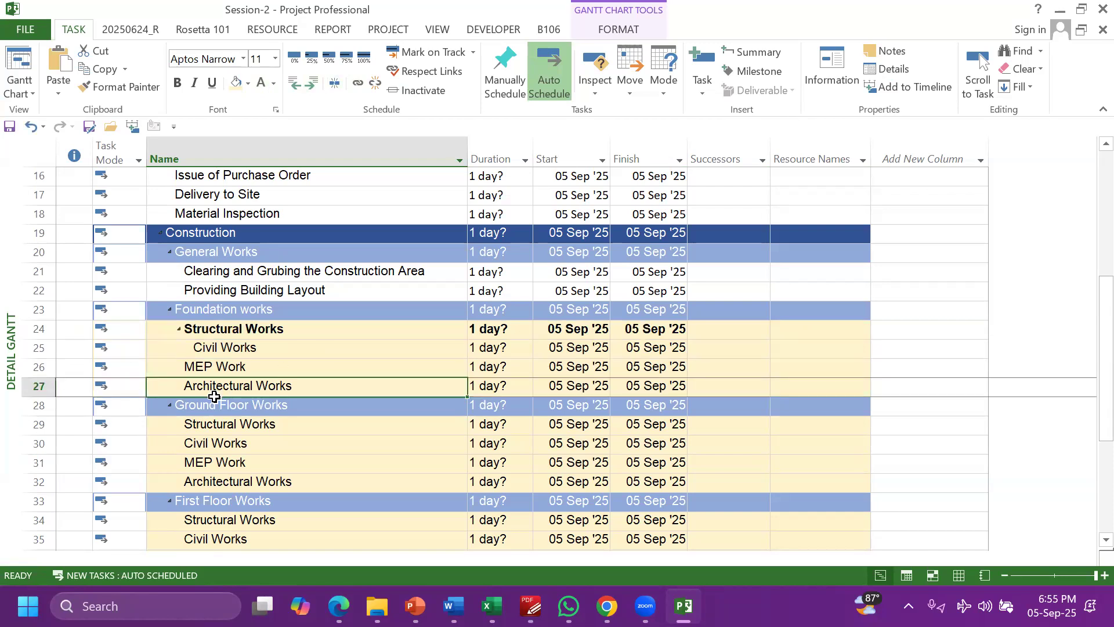
Outdent Civil Works in row 25 by two levels to the level of Foundation works, and collapse Foundation works
key(Up)
click(239, 347)
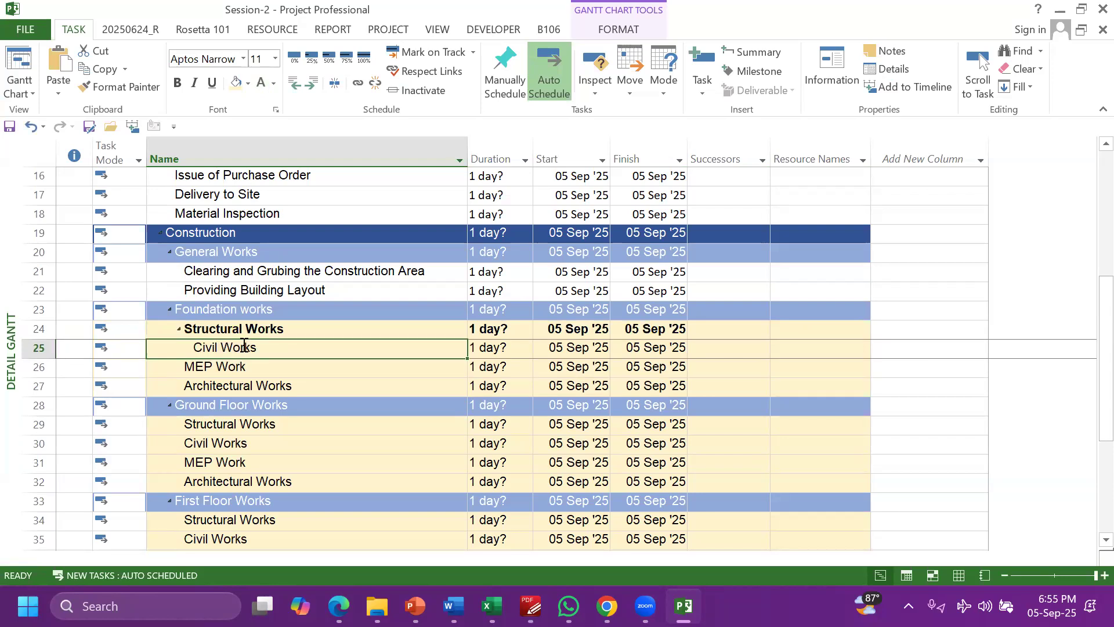
click(294, 84)
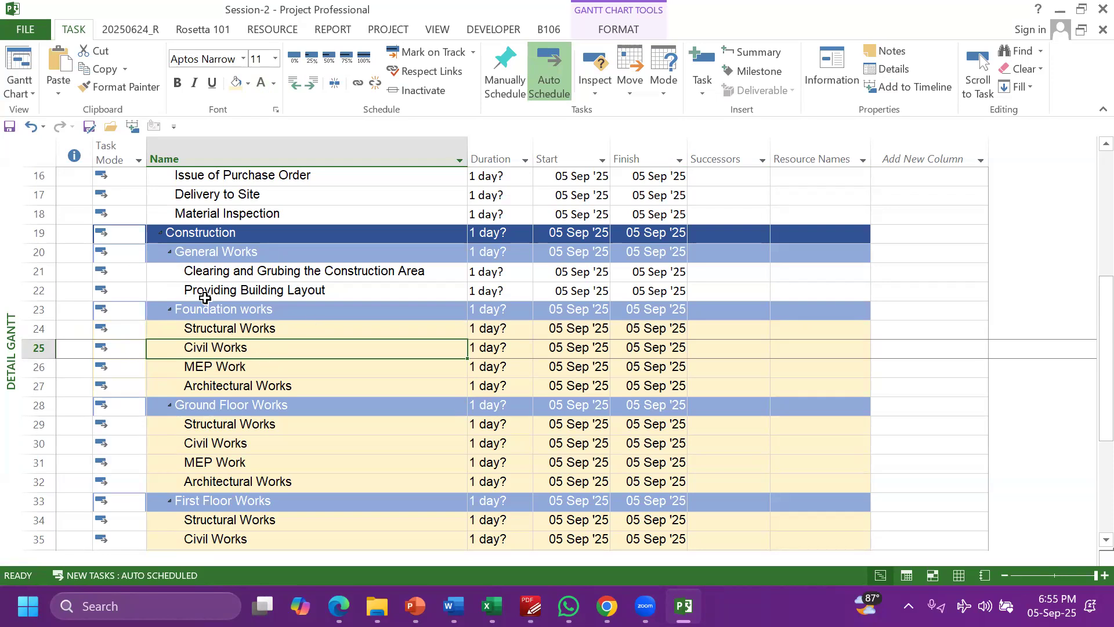
click(294, 90)
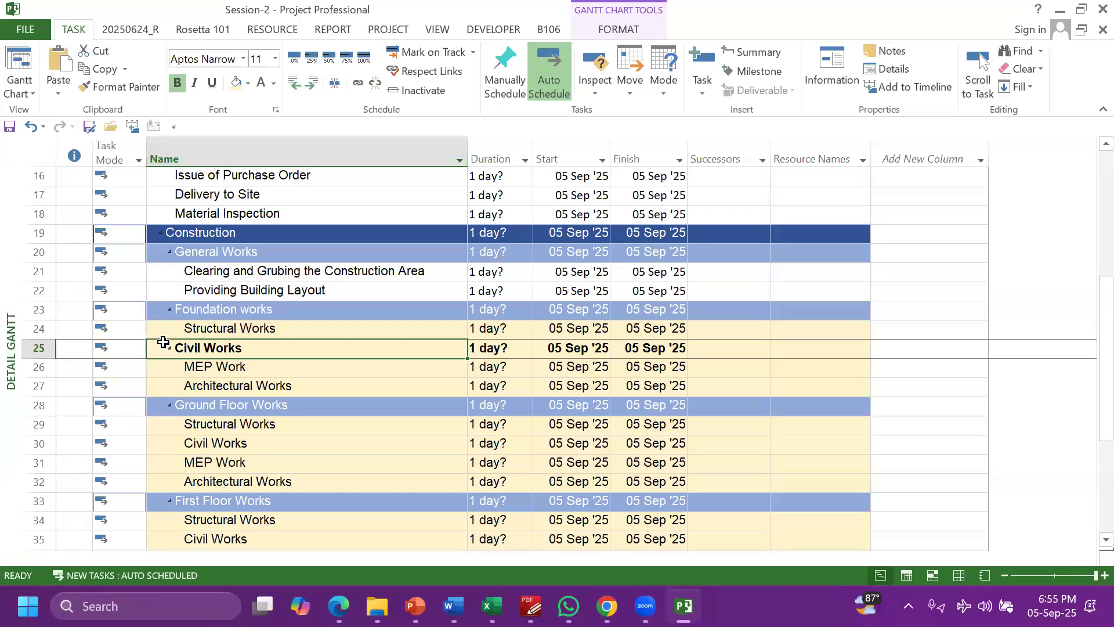
click(170, 309)
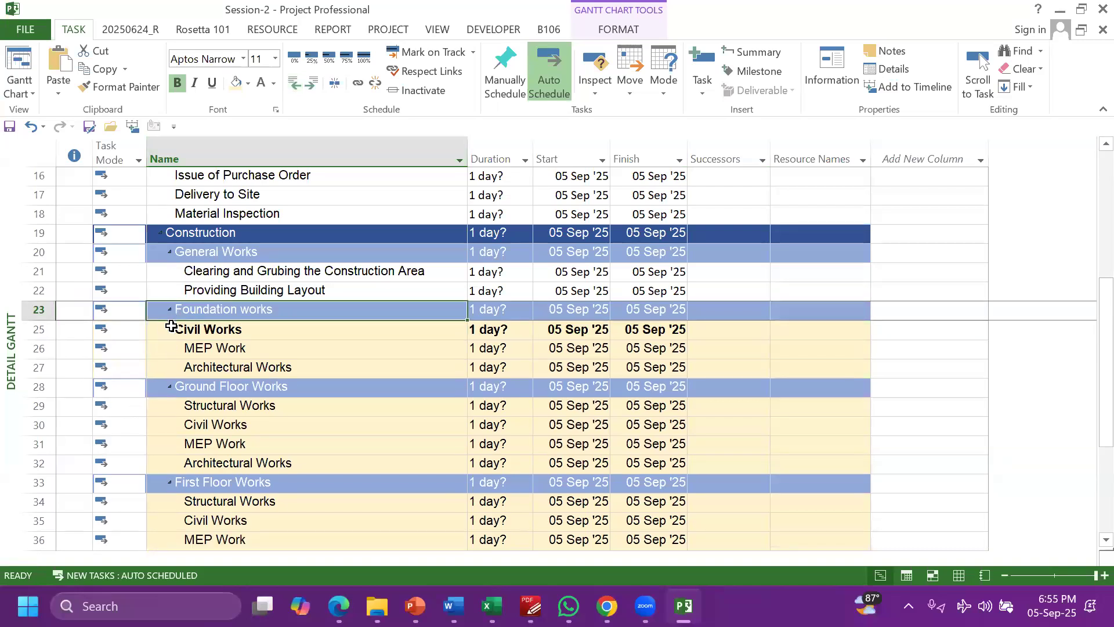
Collapse and re-expand Civil Works in row 25 to examine its subtasks MEP Work and Architectural Works
click(170, 329)
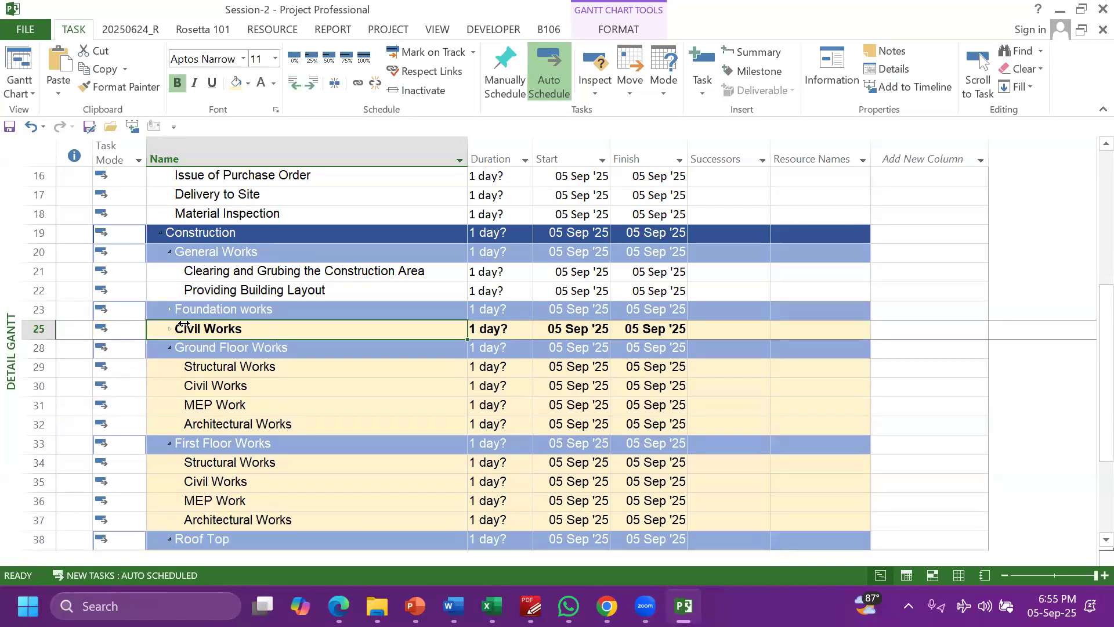
click(169, 330)
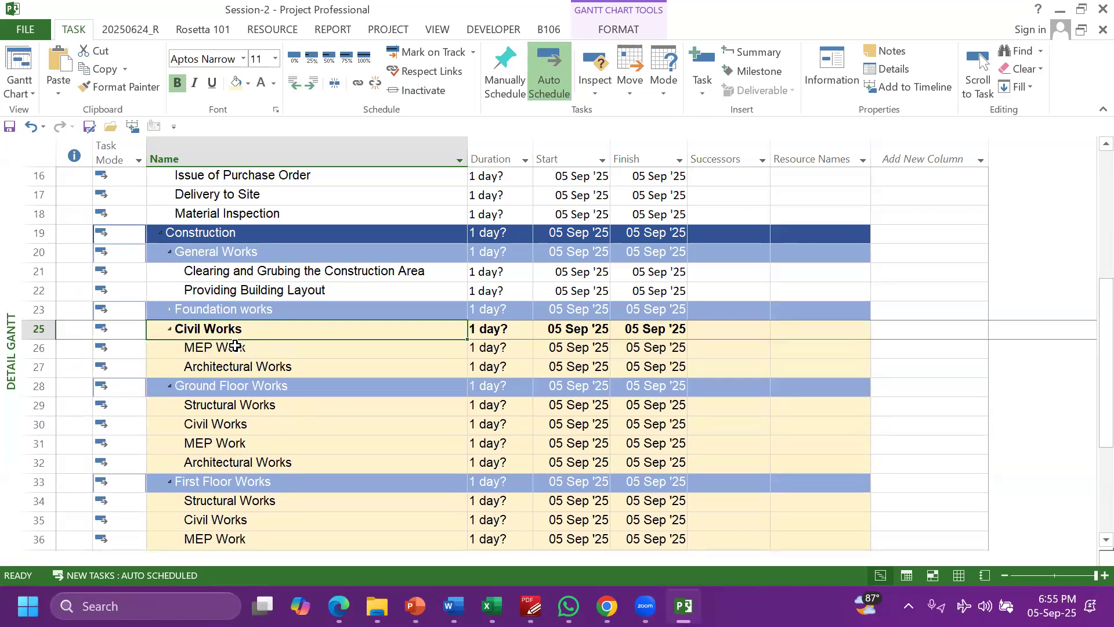
drag(235, 347, 235, 366)
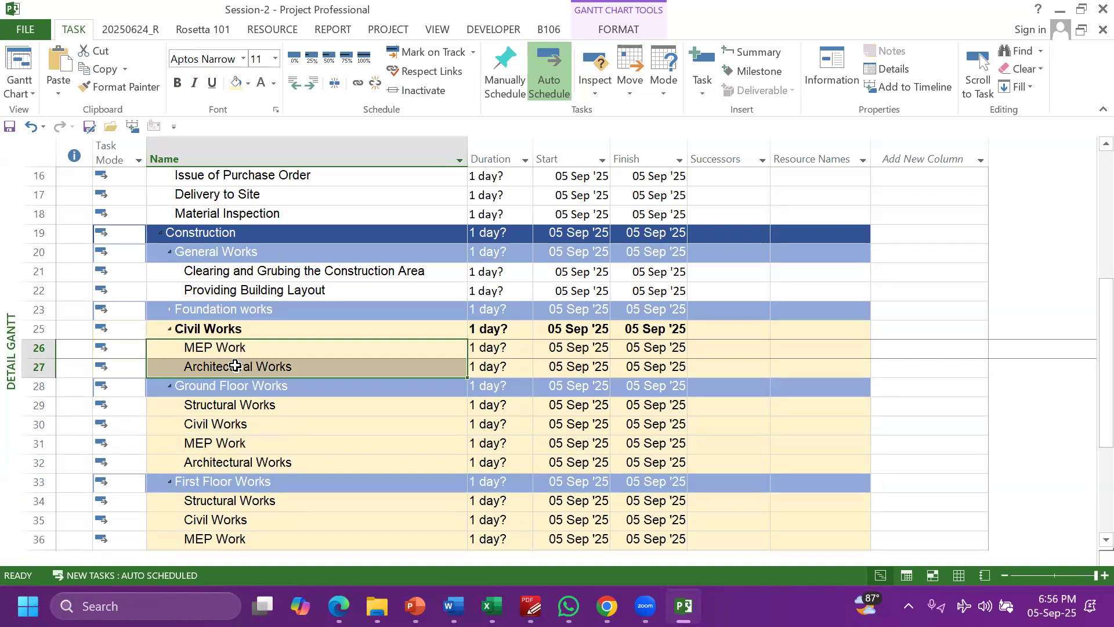
Undo the indent and outdent changes to Civil Works in row 25, back to the level of Structural Works
key(ctrl+z)
key(ctrl+z)
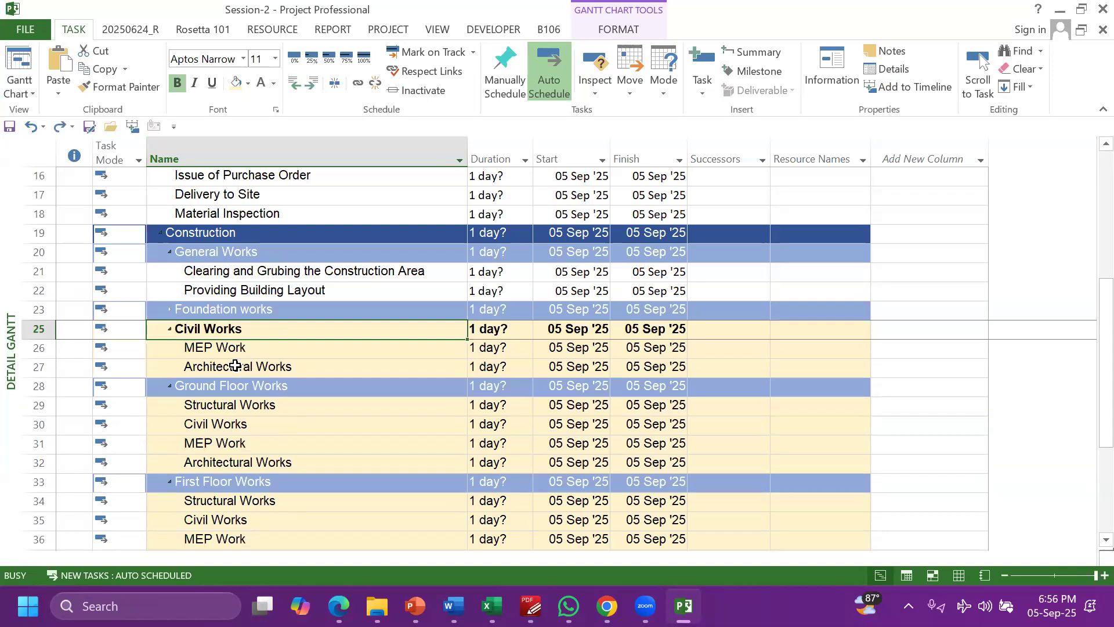
key(ctrl+z)
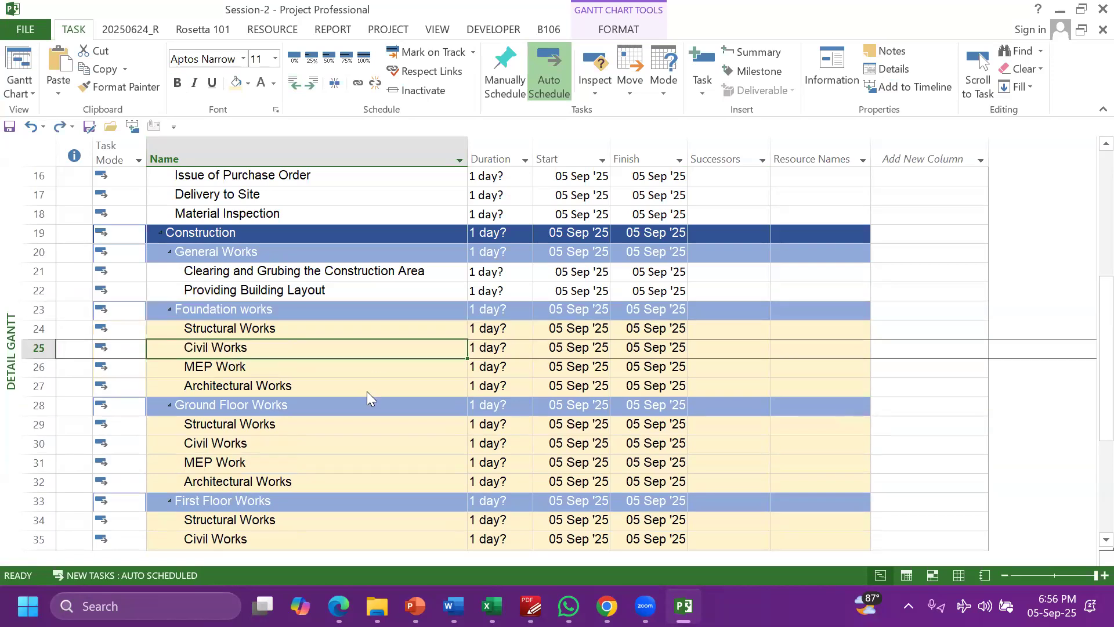
Save the Session-2 project file with the restored Foundation works outline
click(25, 29)
click(28, 147)
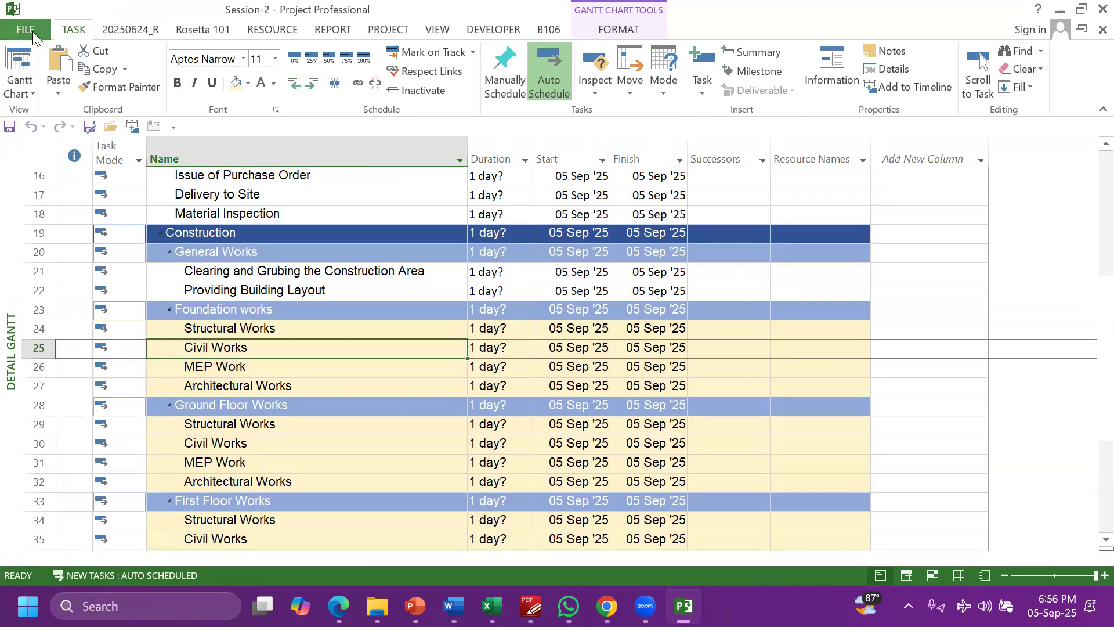
click(33, 32)
click(24, 147)
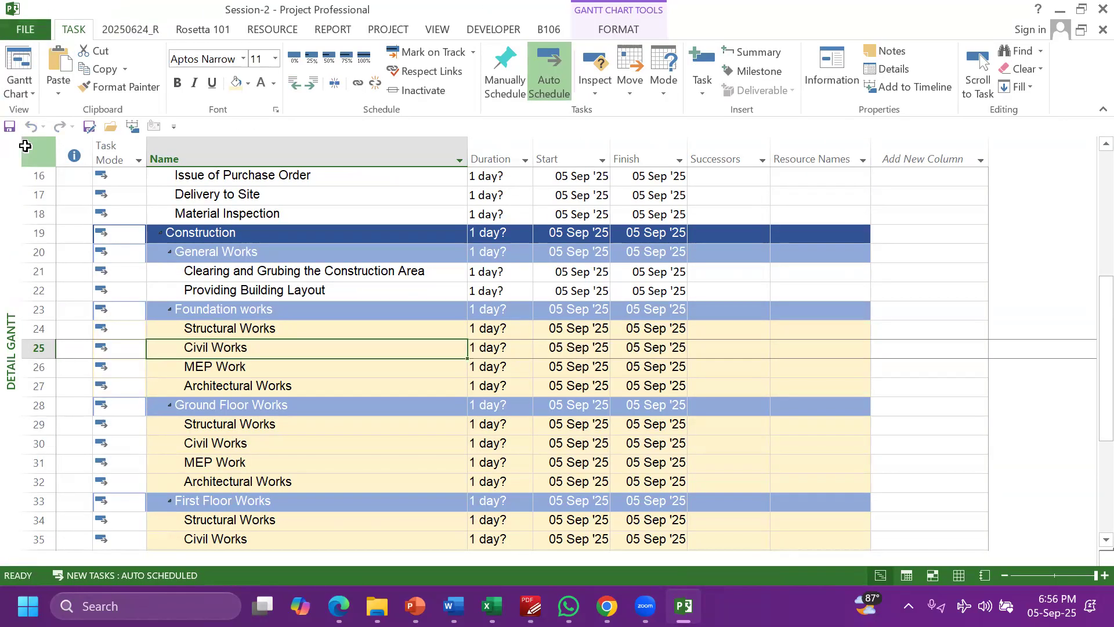
Review the whole task list from Administrative Works through Construction to Demobilization for its outline levels and colour coding
scroll(231, 445, down, 7)
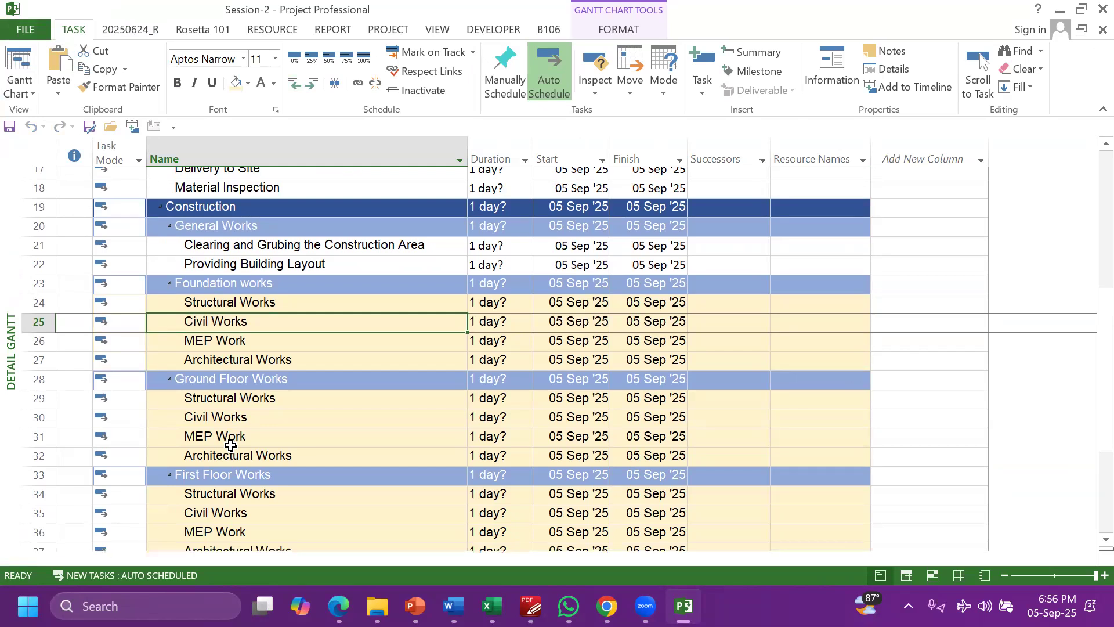
scroll(230, 445, up, 6)
scroll(230, 445, up, 6)
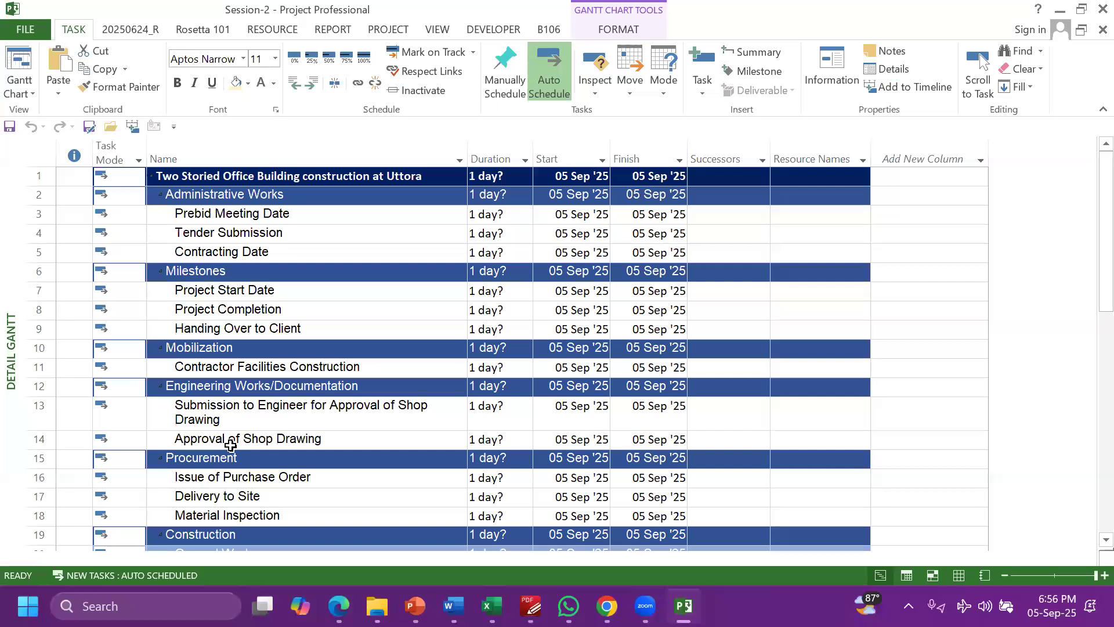
scroll(230, 445, down, 3)
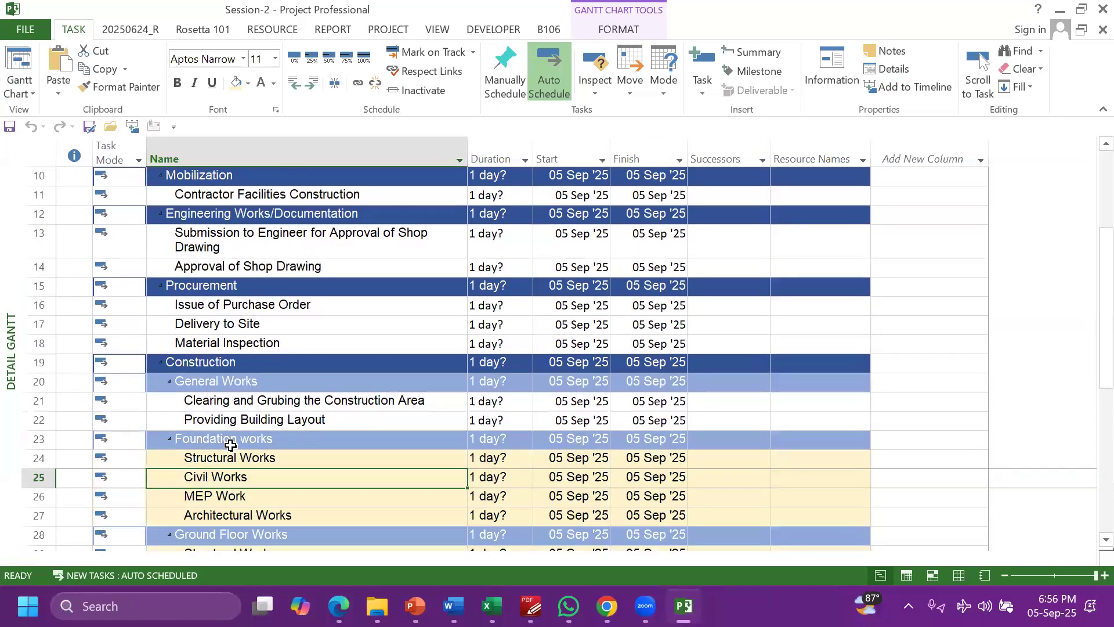
scroll(437, 405, down, 5)
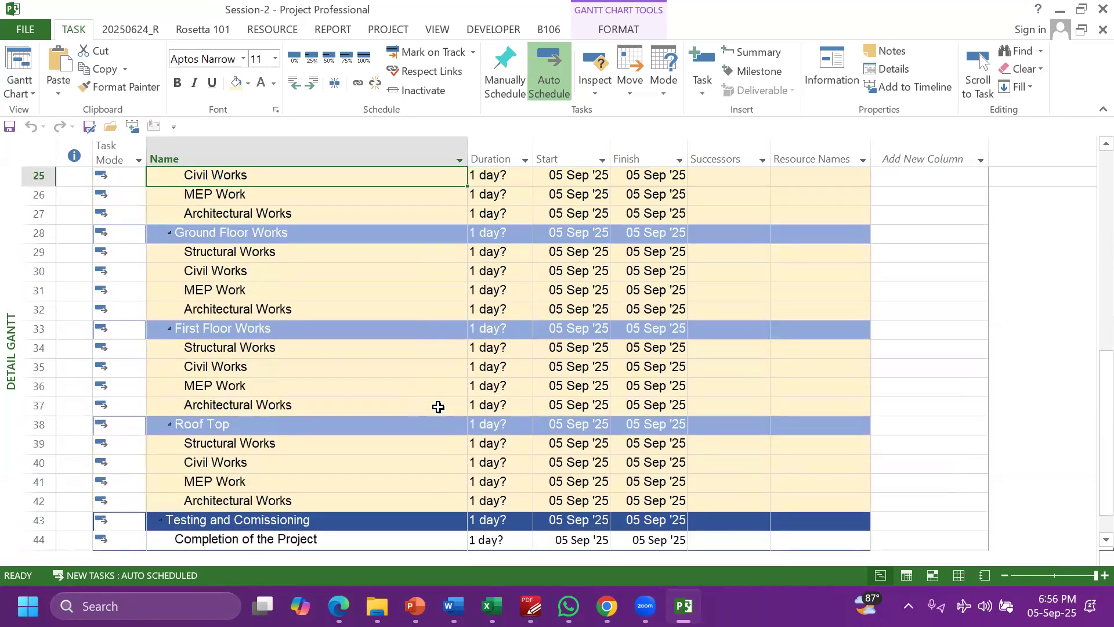
scroll(438, 407, down, 2)
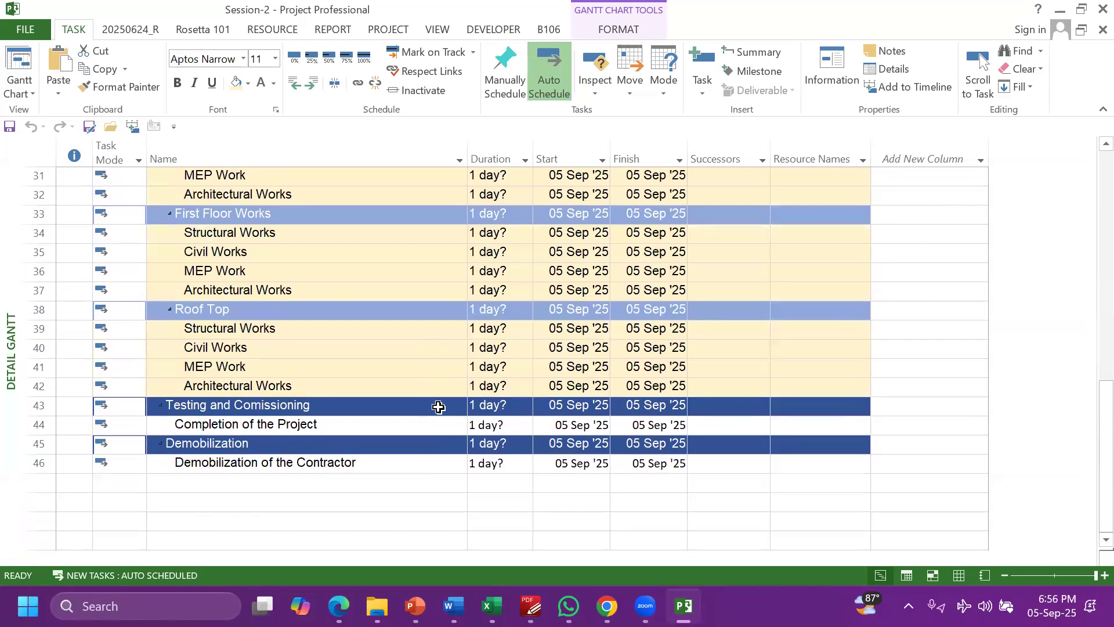
scroll(438, 407, up, 3)
scroll(438, 406, up, 7)
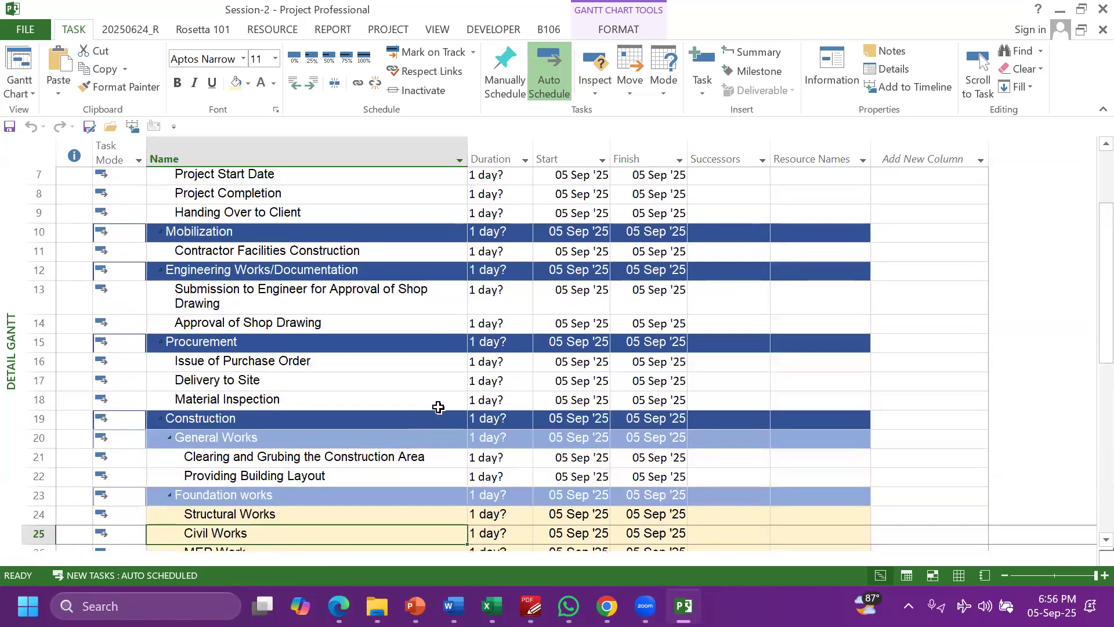
scroll(437, 406, down, 5)
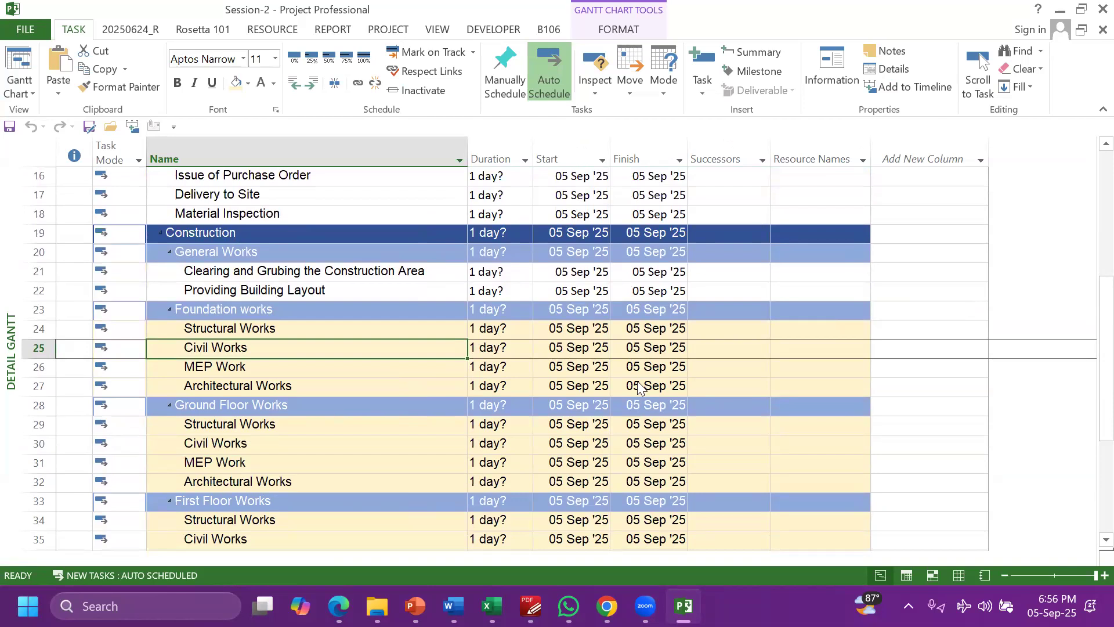
Return to the top of the task list and save the Session-2 project file again
key(alt+Tab)
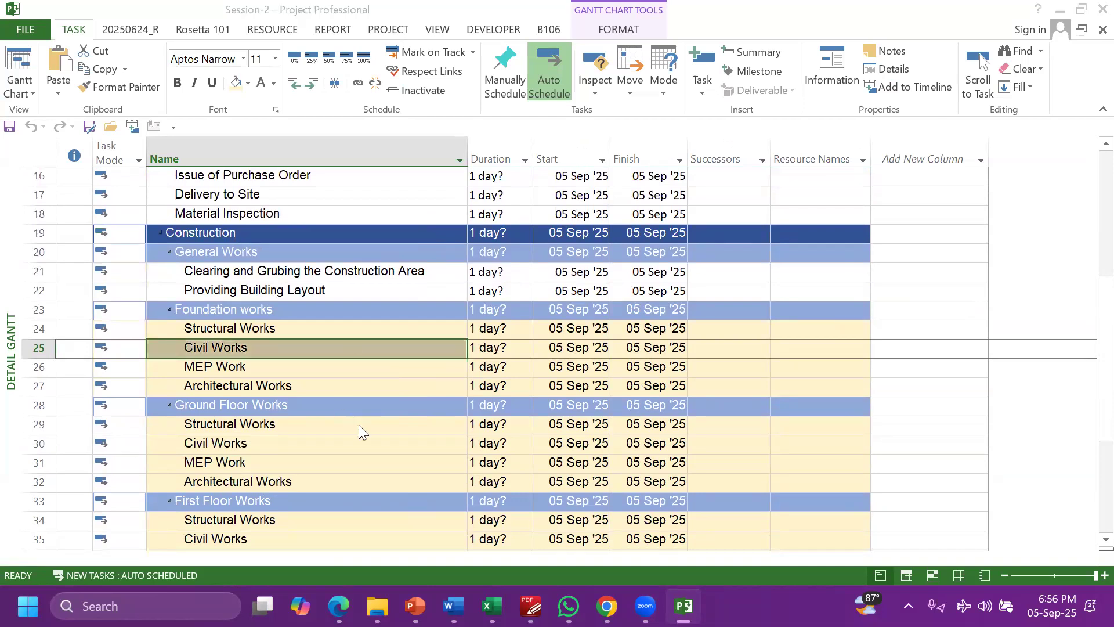
scroll(359, 430, up, 5)
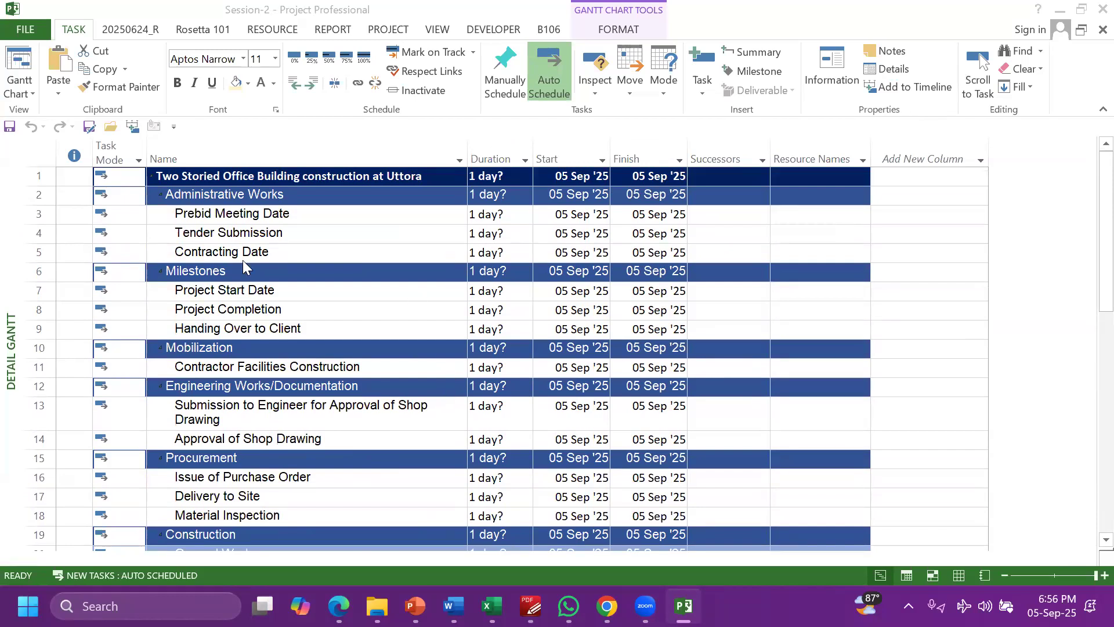
click(29, 30)
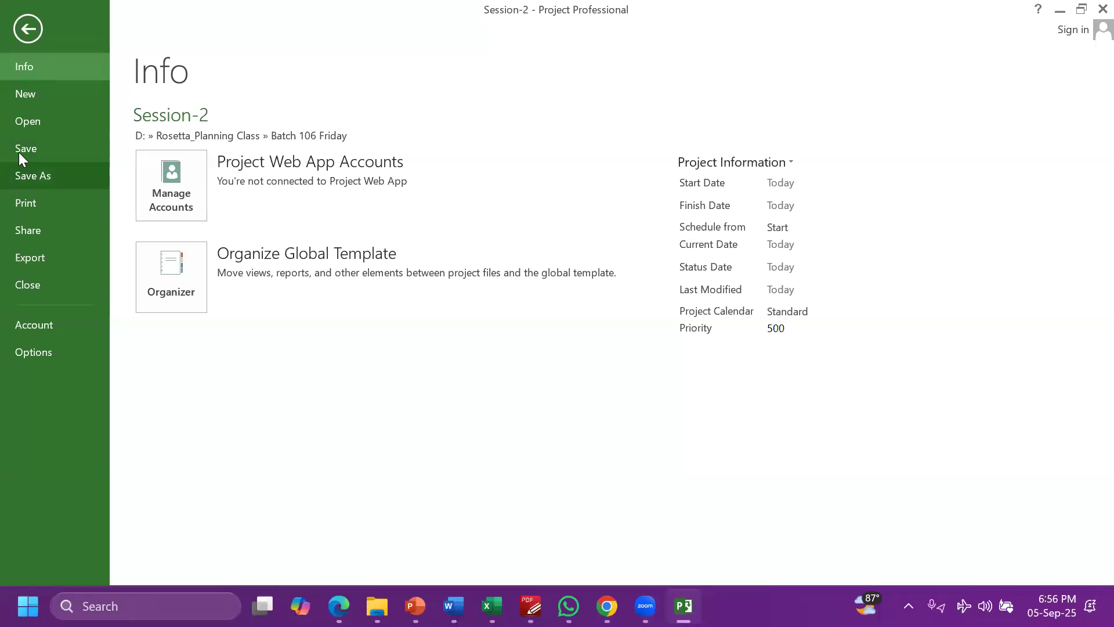
click(18, 152)
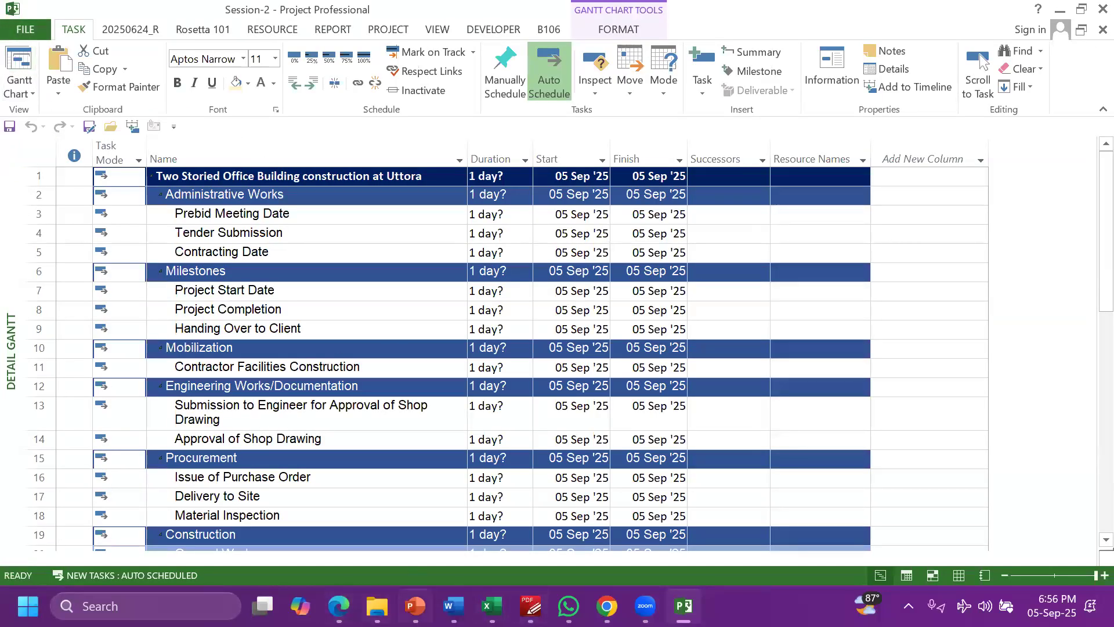
Check the MSP B106 group chat in WhatsApp, then close the Session-2 file and exit Project
click(569, 606)
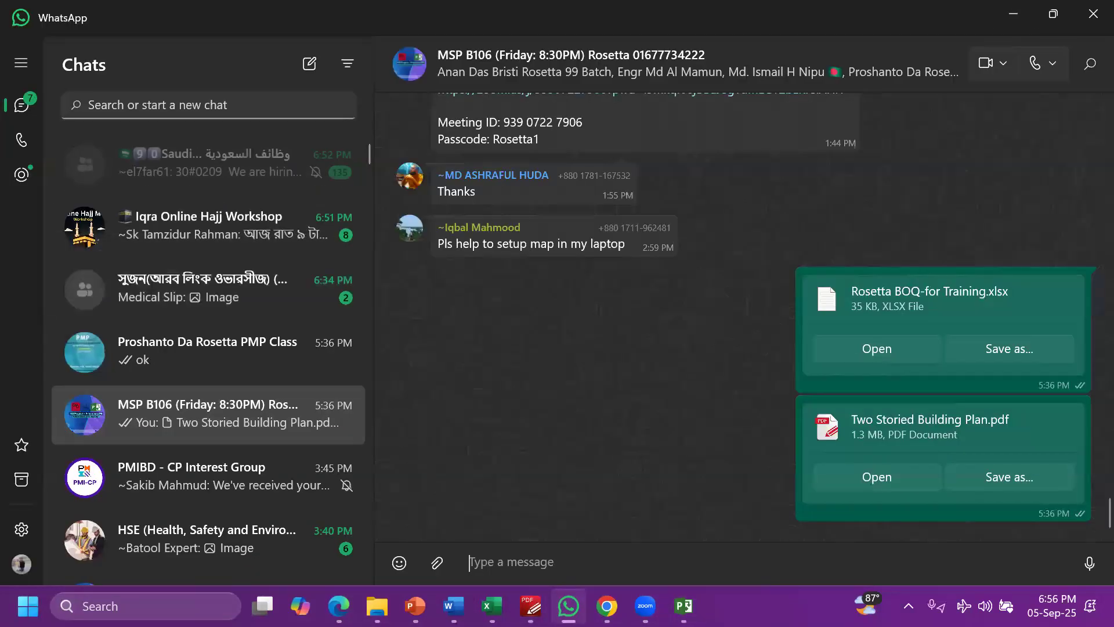
mouse_move(683, 606)
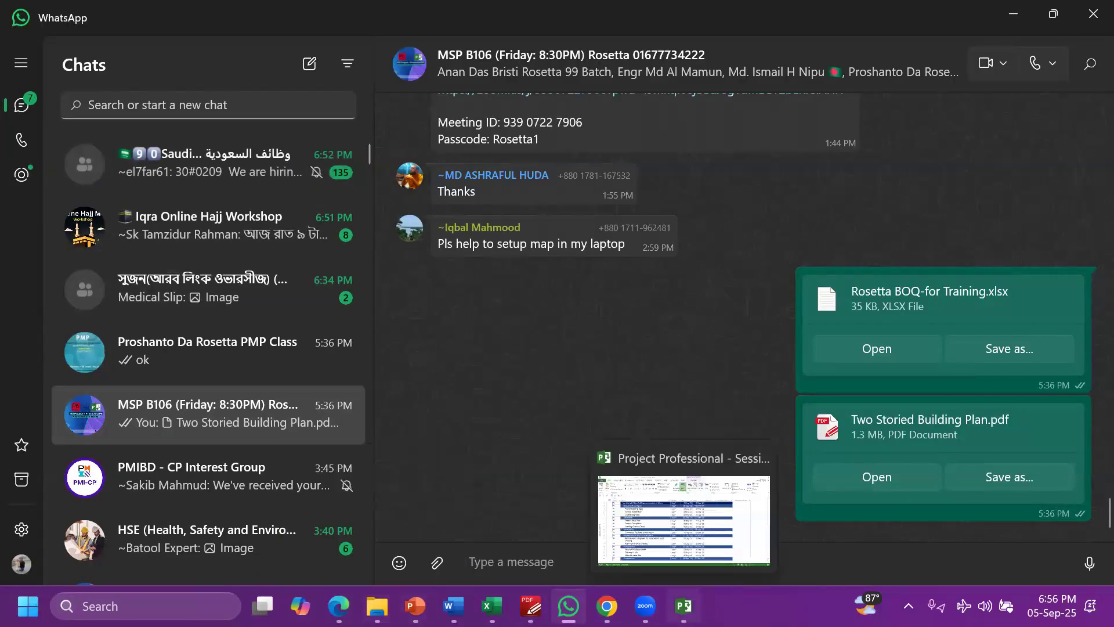
click(683, 519)
click(29, 32)
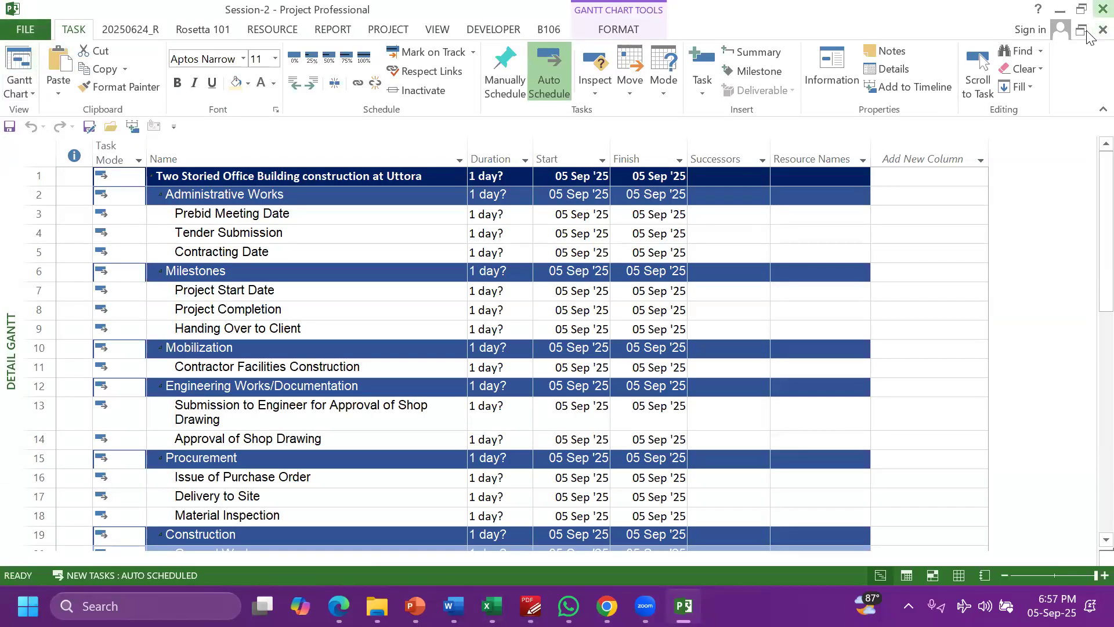
click(1102, 9)
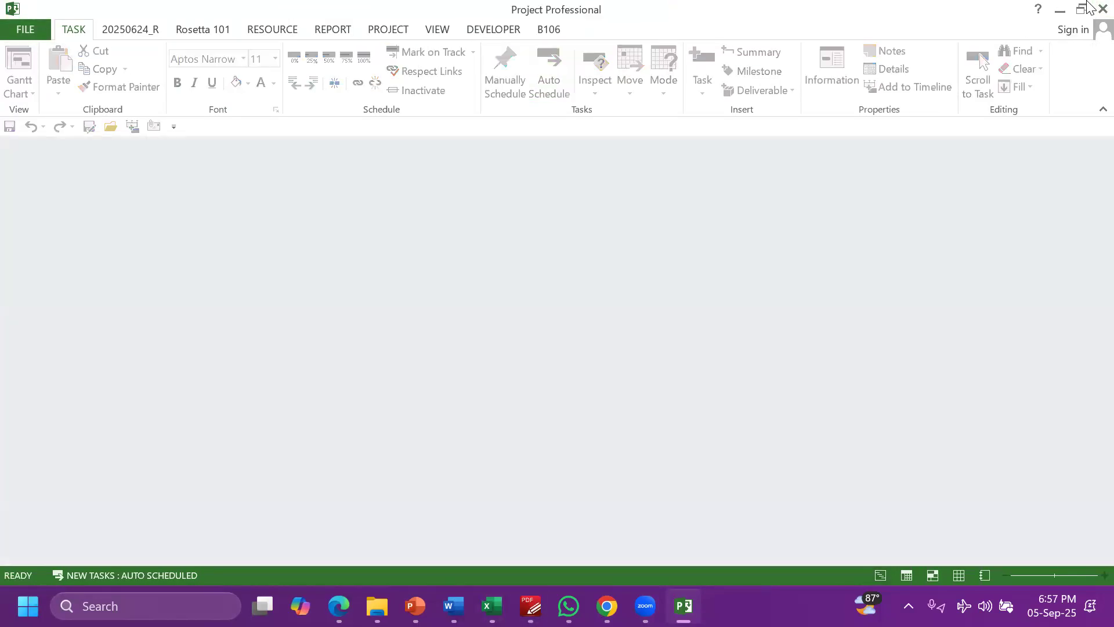
click(1101, 9)
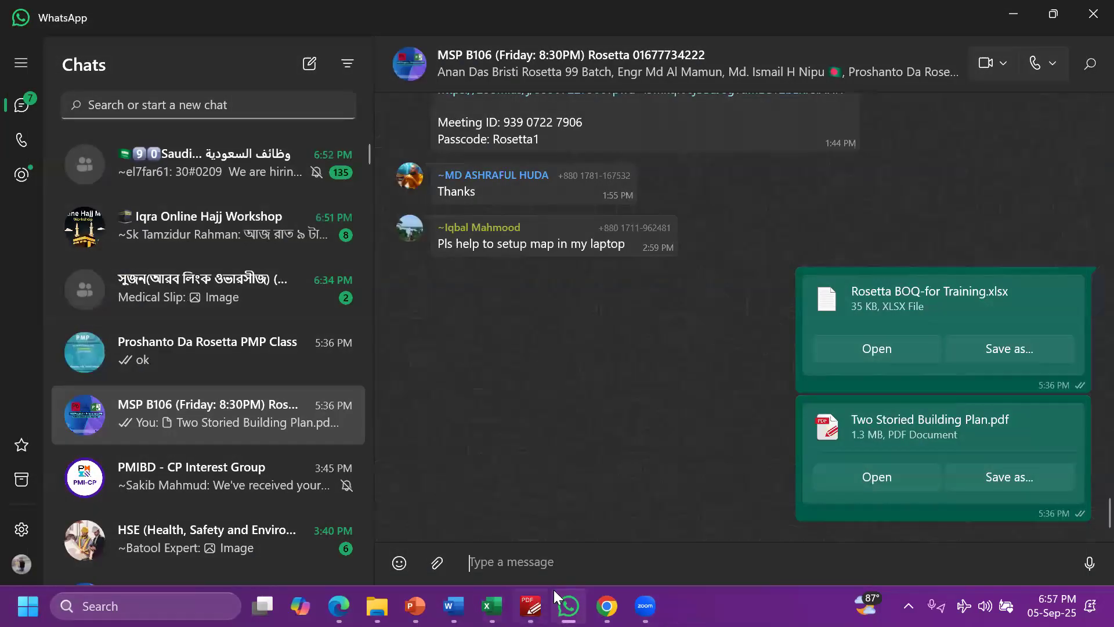
Restore WhatsApp to a smaller window and minimise the Two Storied Building Plan PDF in PDF-XChange Editor
click(1054, 14)
double_click(303, 2)
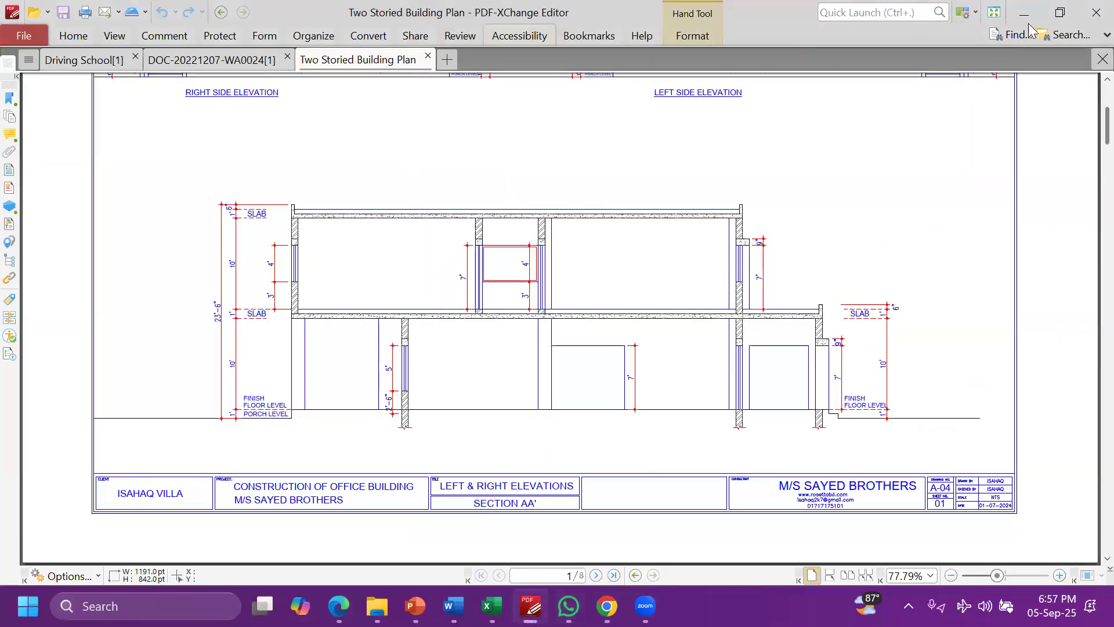
click(1024, 12)
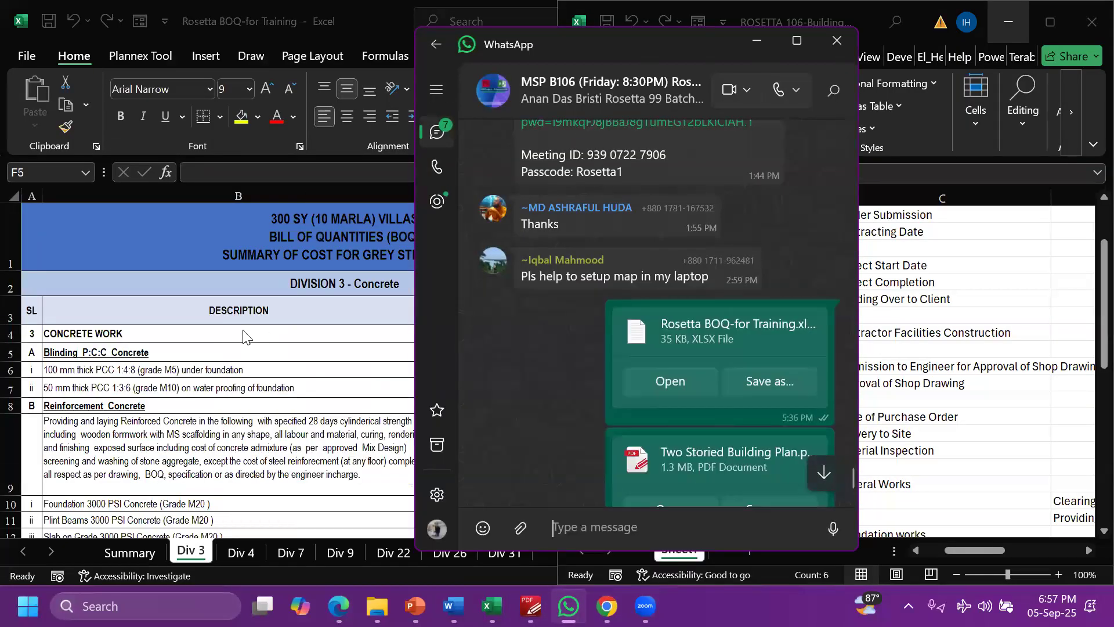
Switch to the Rosetta BOQ-for Training workbook in Excel and close it, saving its changes
click(243, 336)
click(1092, 21)
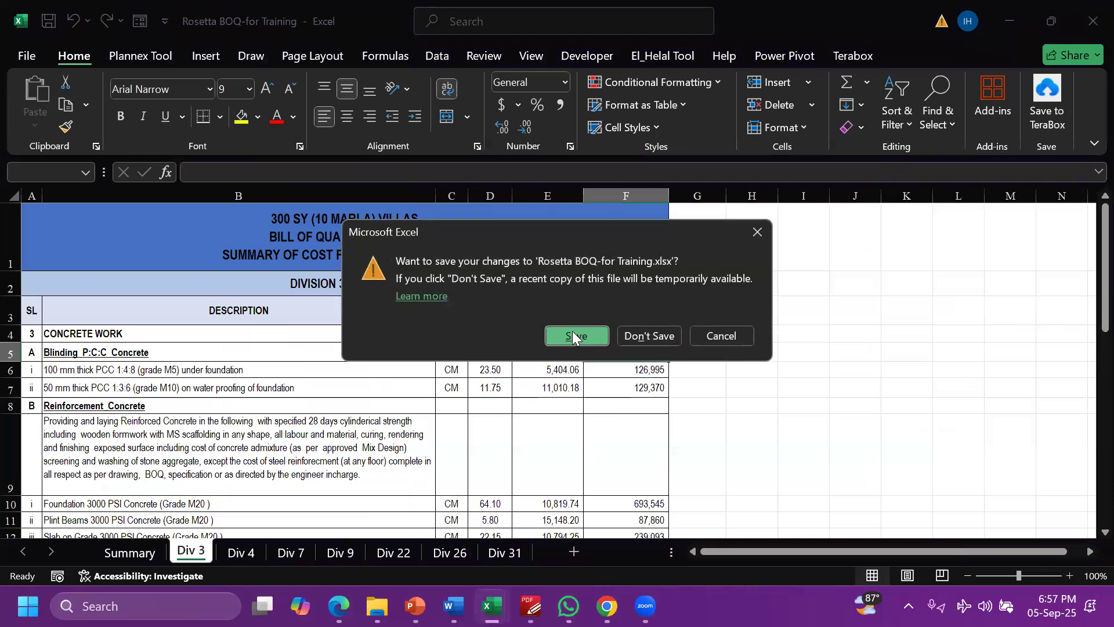
click(574, 336)
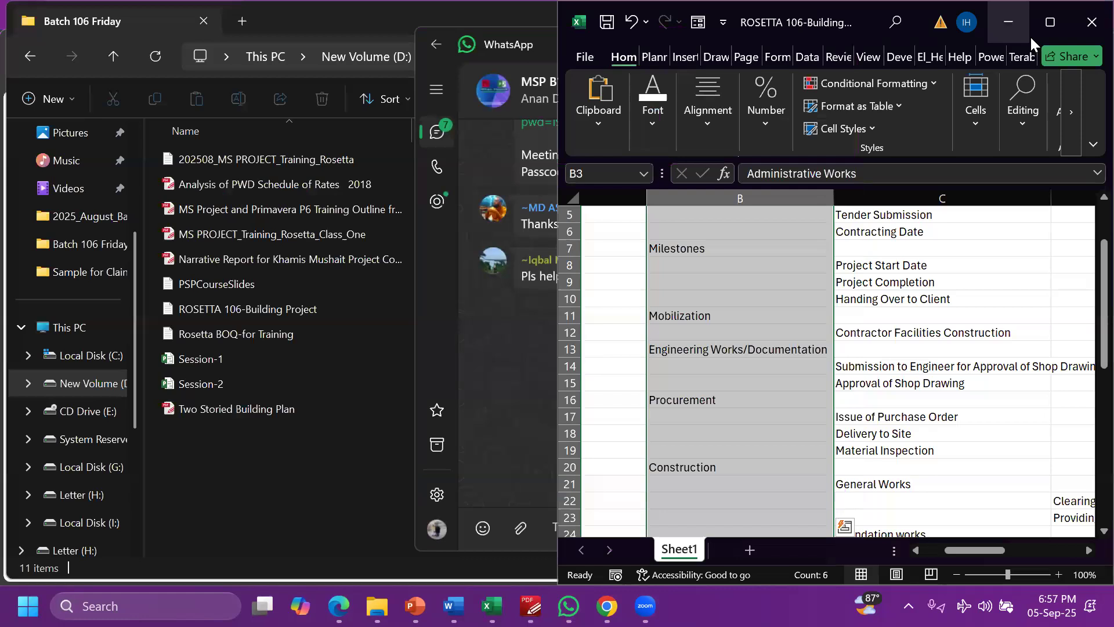
Save and close the ROSETTA 106-Building Project workbook, and close the Activity Duration and Resources Generation workbook
click(1030, 37)
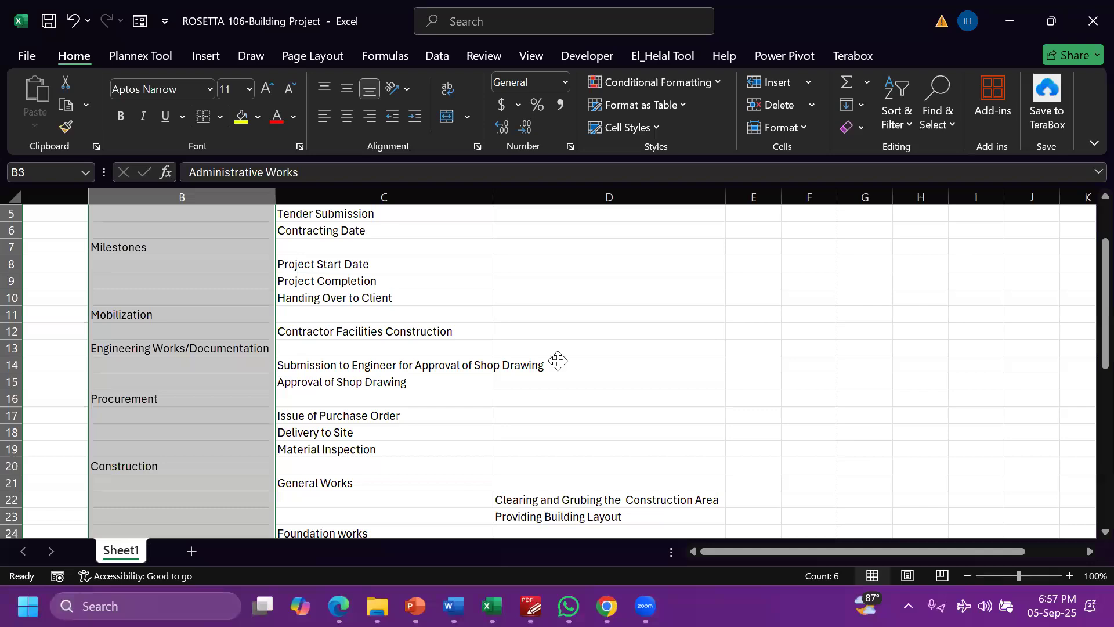
click(348, 348)
click(49, 22)
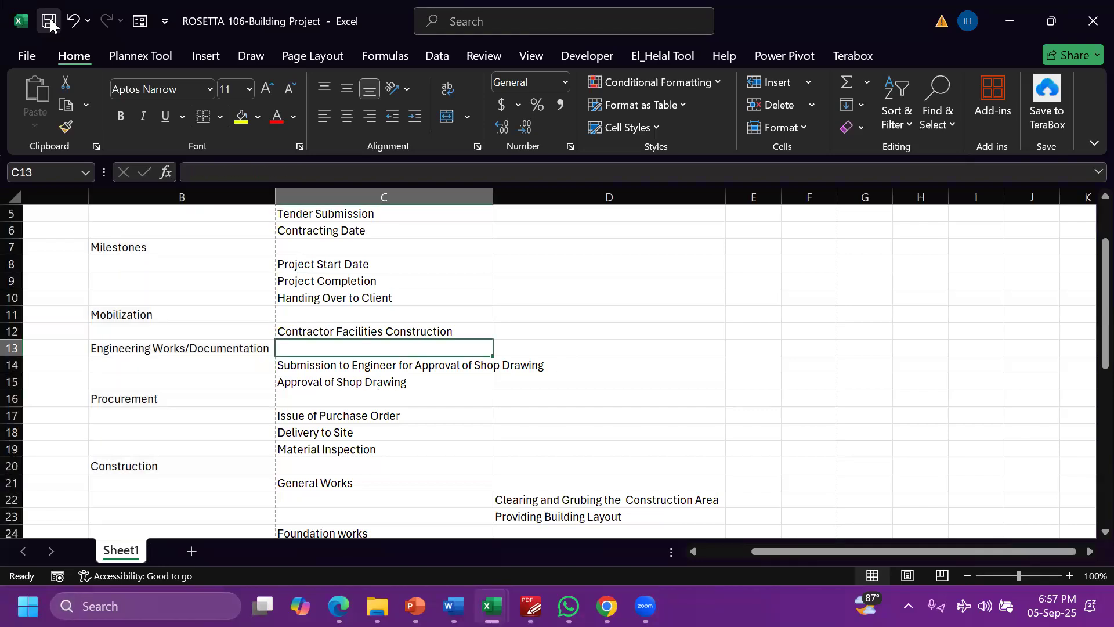
click(1090, 21)
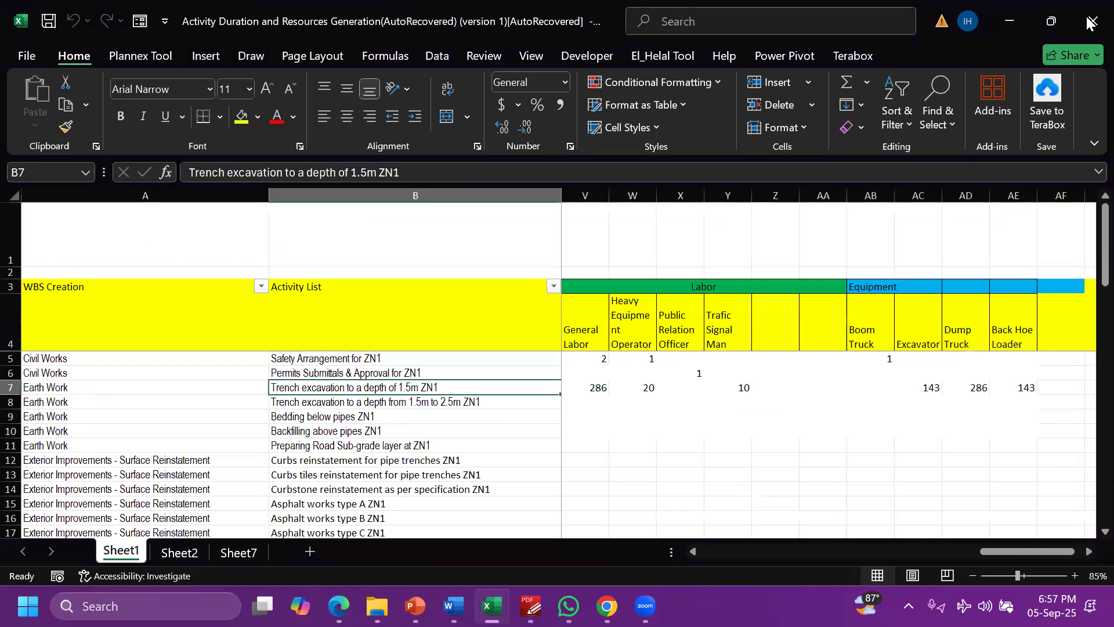
click(1091, 21)
drag(186, 379, 544, 413)
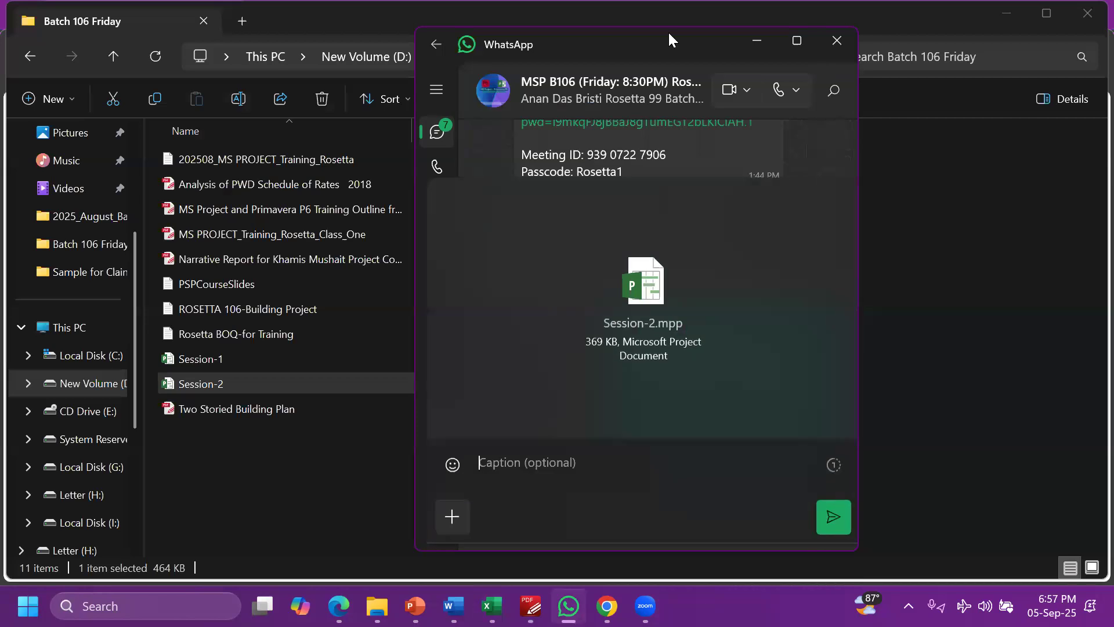
key(Escape)
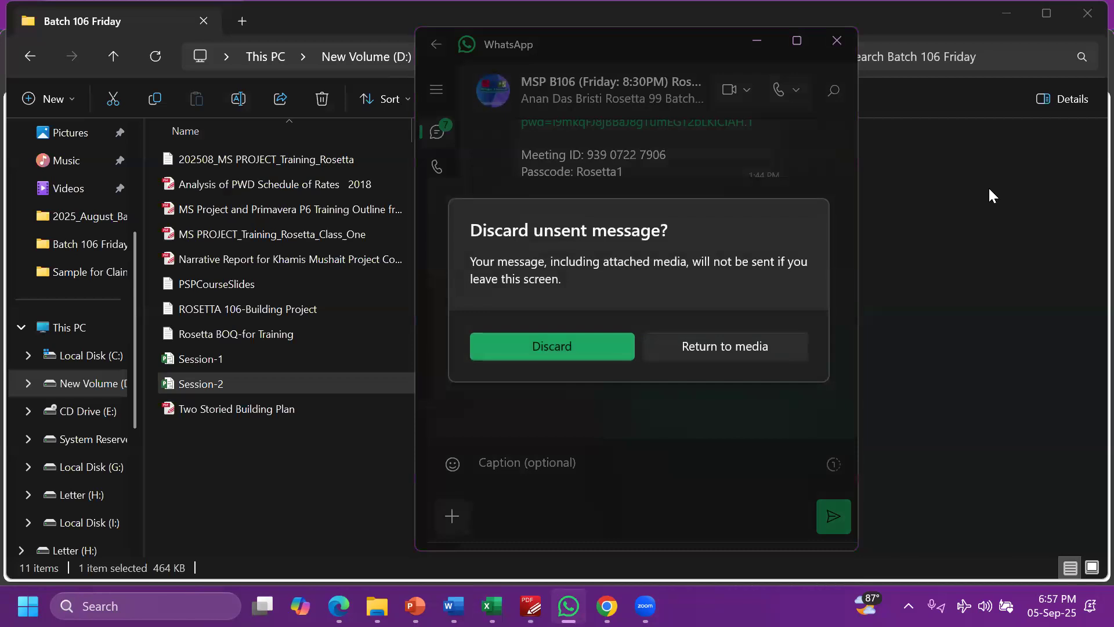
click(553, 348)
Send Session-2 and ROSETTA 106-Building Project from the Batch 106 Friday folder to the MSP B106 WhatsApp group, and minimise WhatsApp
drag(189, 389, 563, 478)
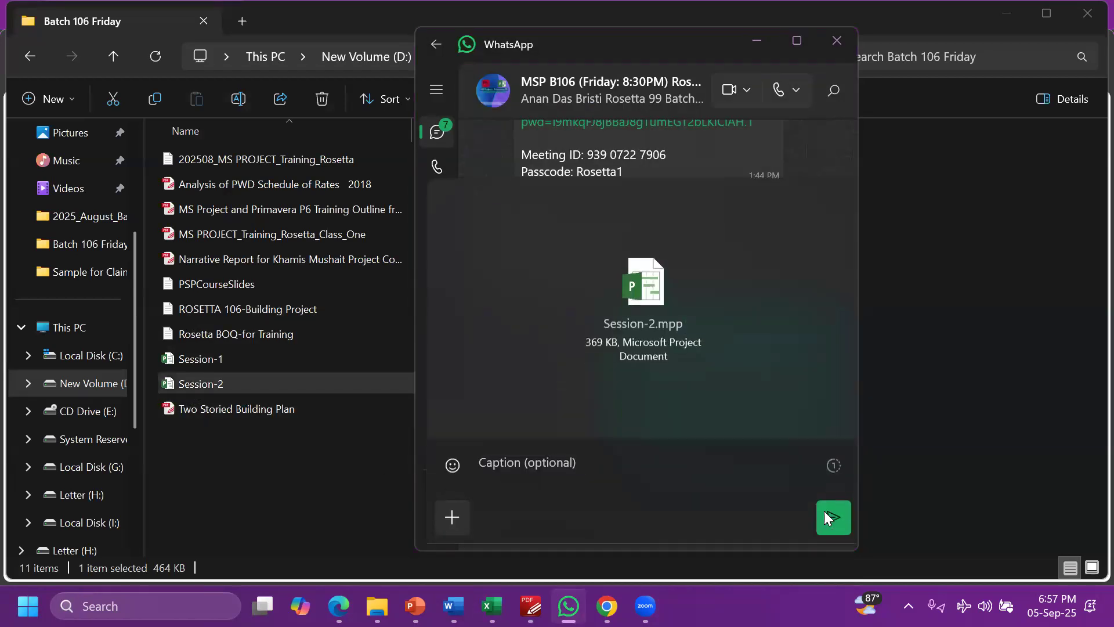
key(Return)
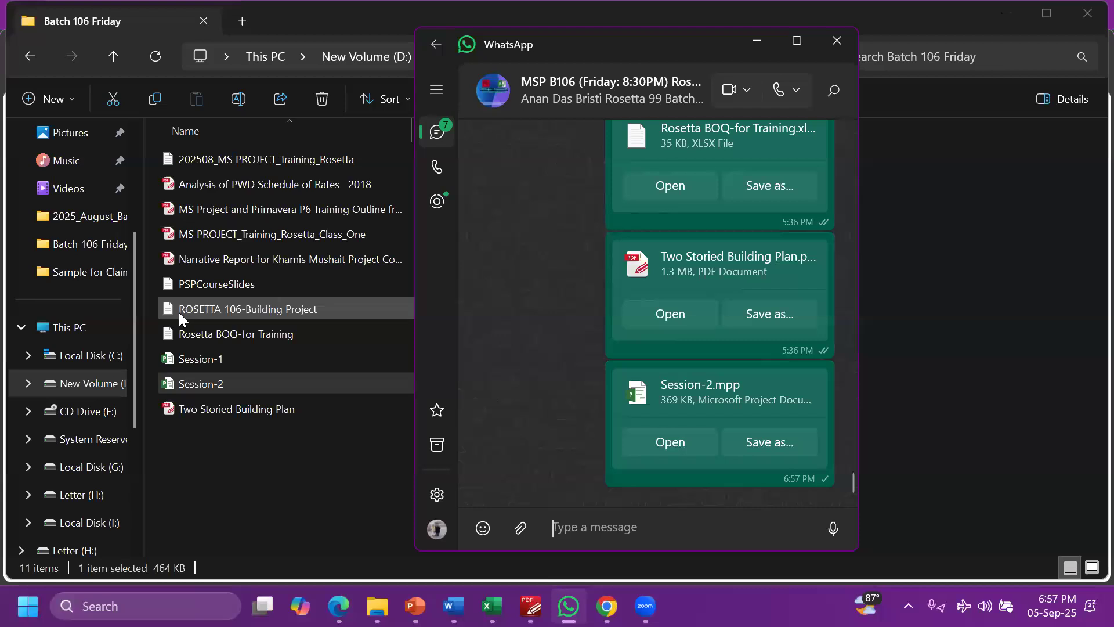
drag(171, 312, 559, 458)
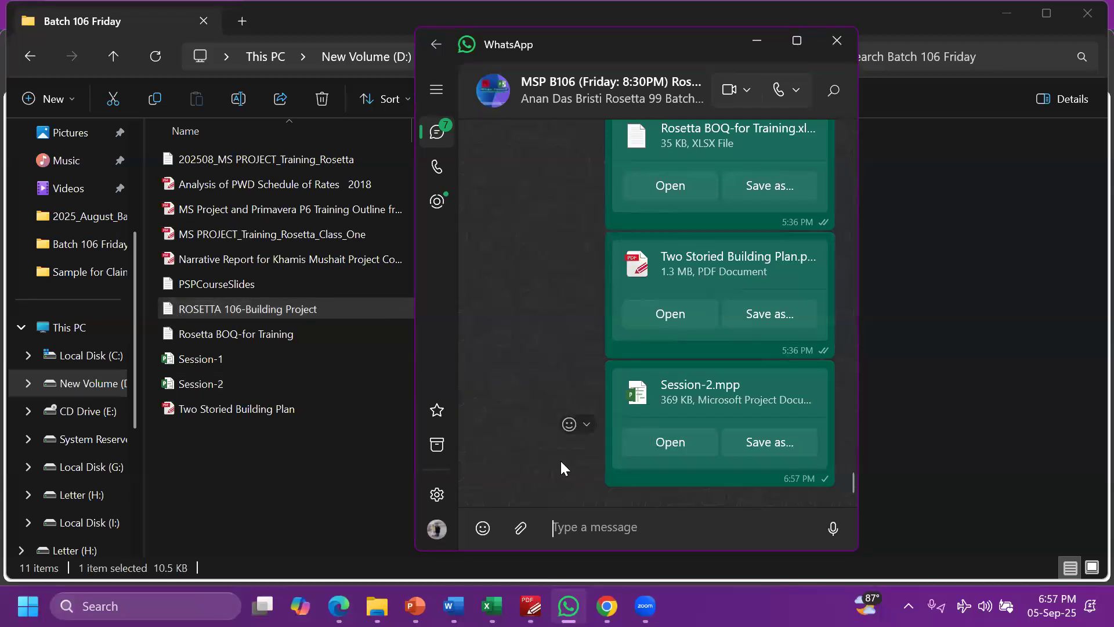
click(832, 518)
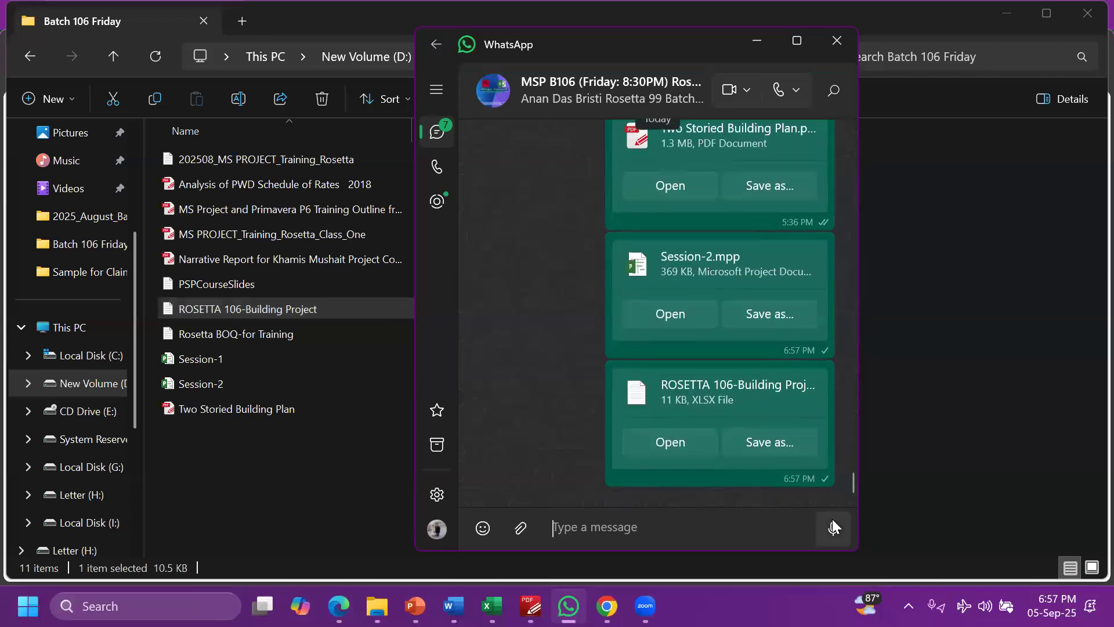
click(796, 40)
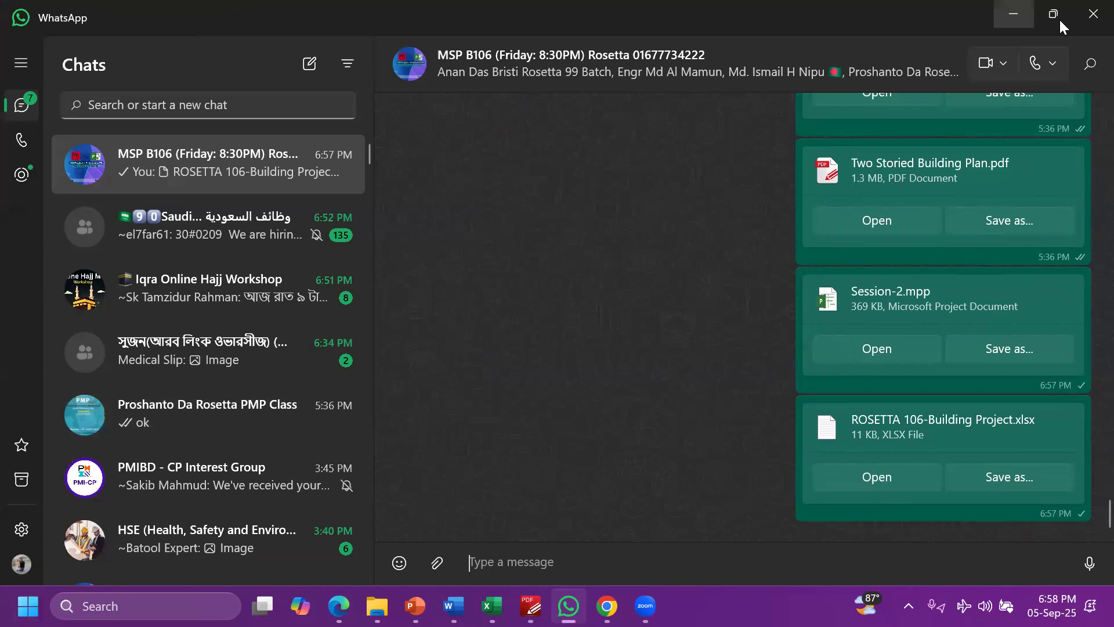
click(1016, 16)
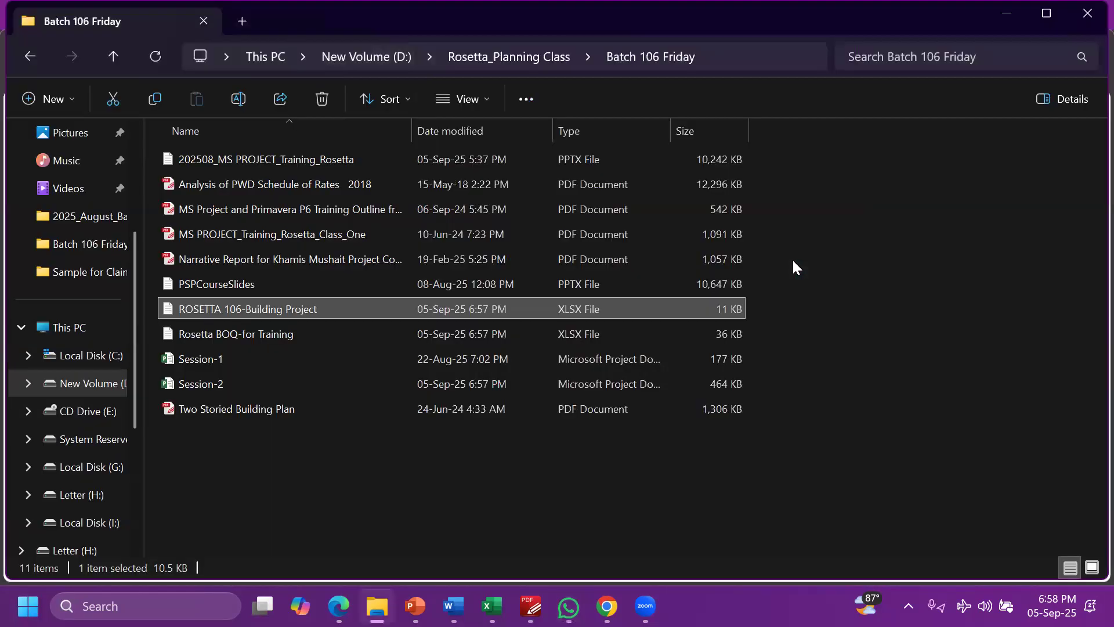